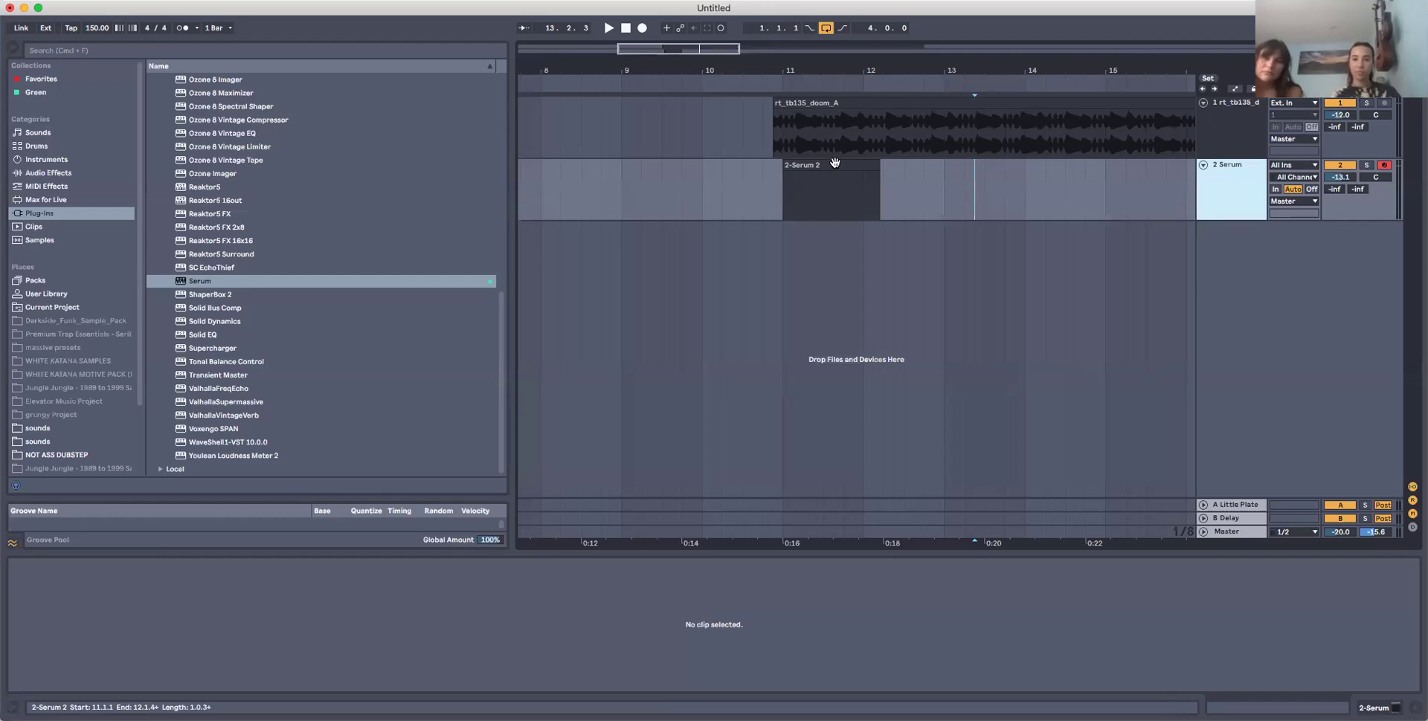
Add three short notes at different pitches and times in the first bar of the Serum clip.
double_click(386, 636)
double_click(543, 619)
double_click(810, 651)
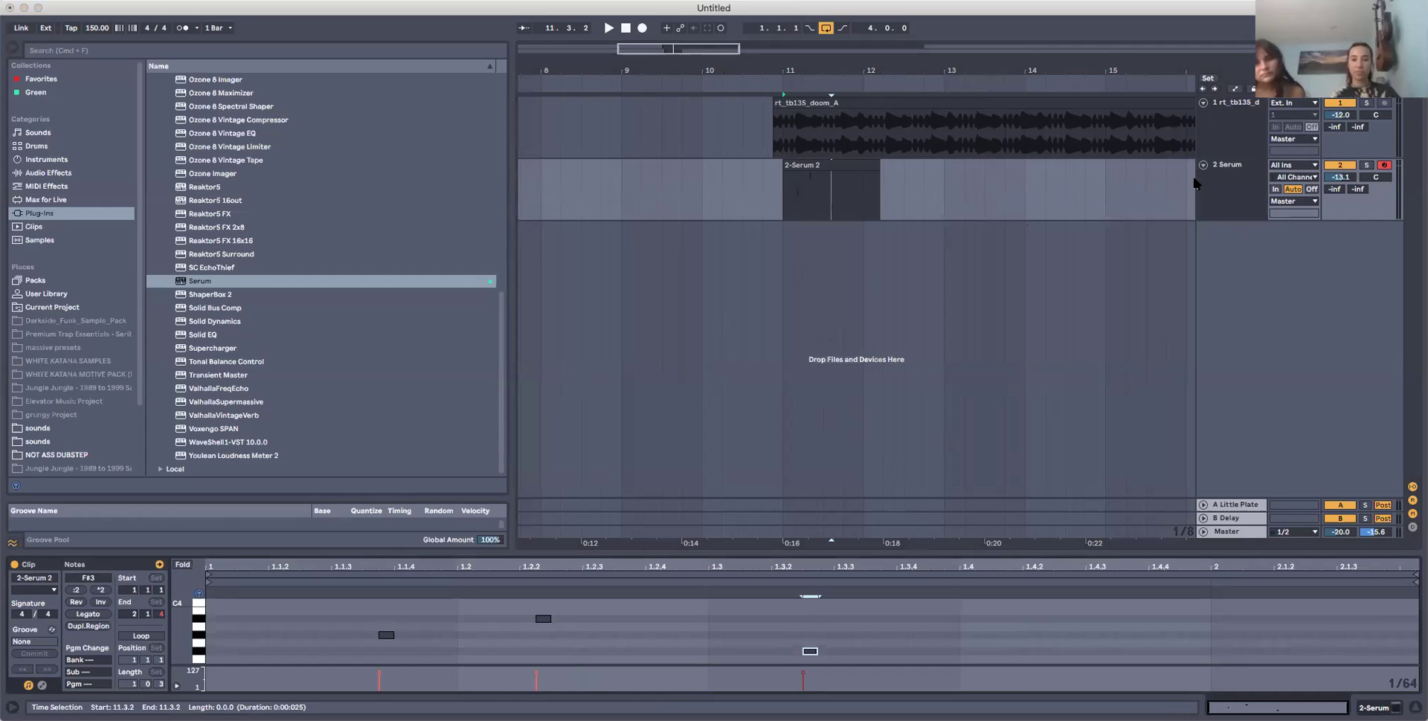
Move the first note of the Serum clip down to C3 in the enlarged note editor, and restore the editor's height.
click(815, 167)
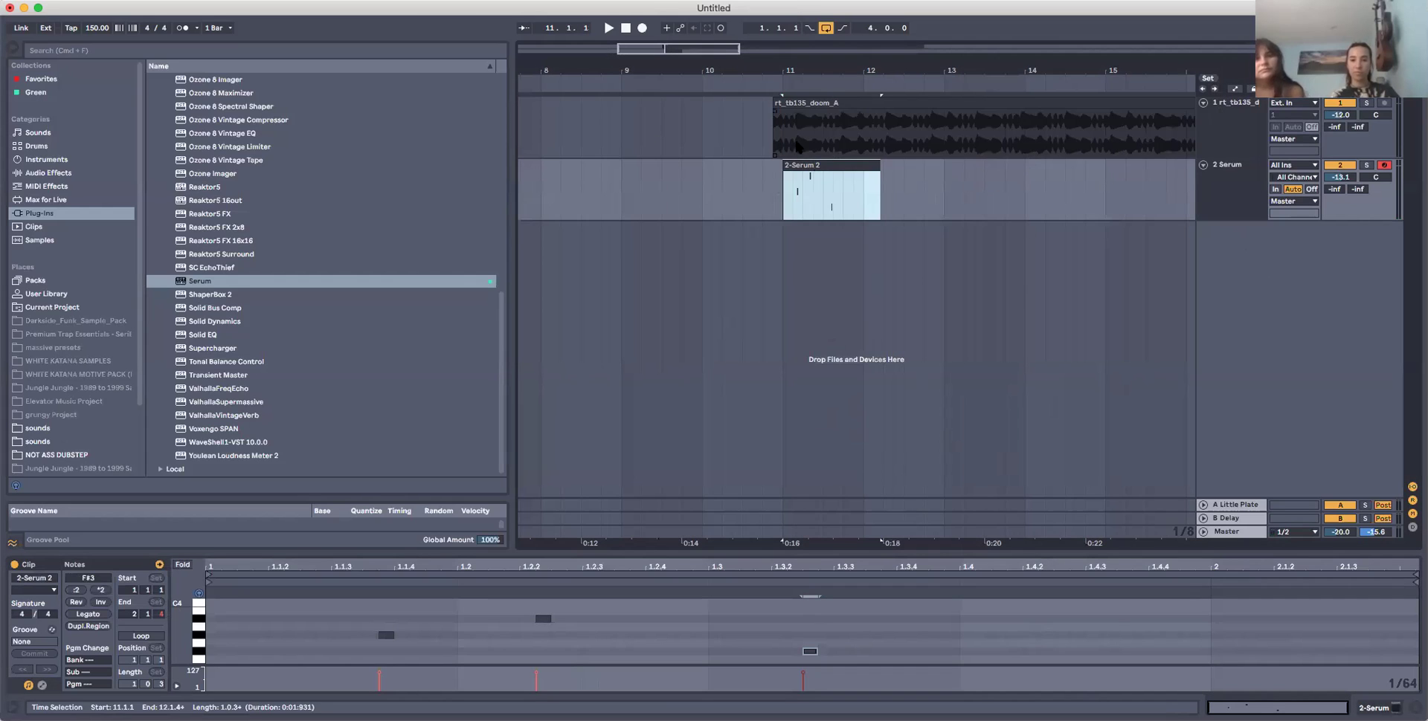
double_click(803, 164)
drag(237, 553, 216, 255)
click(385, 337)
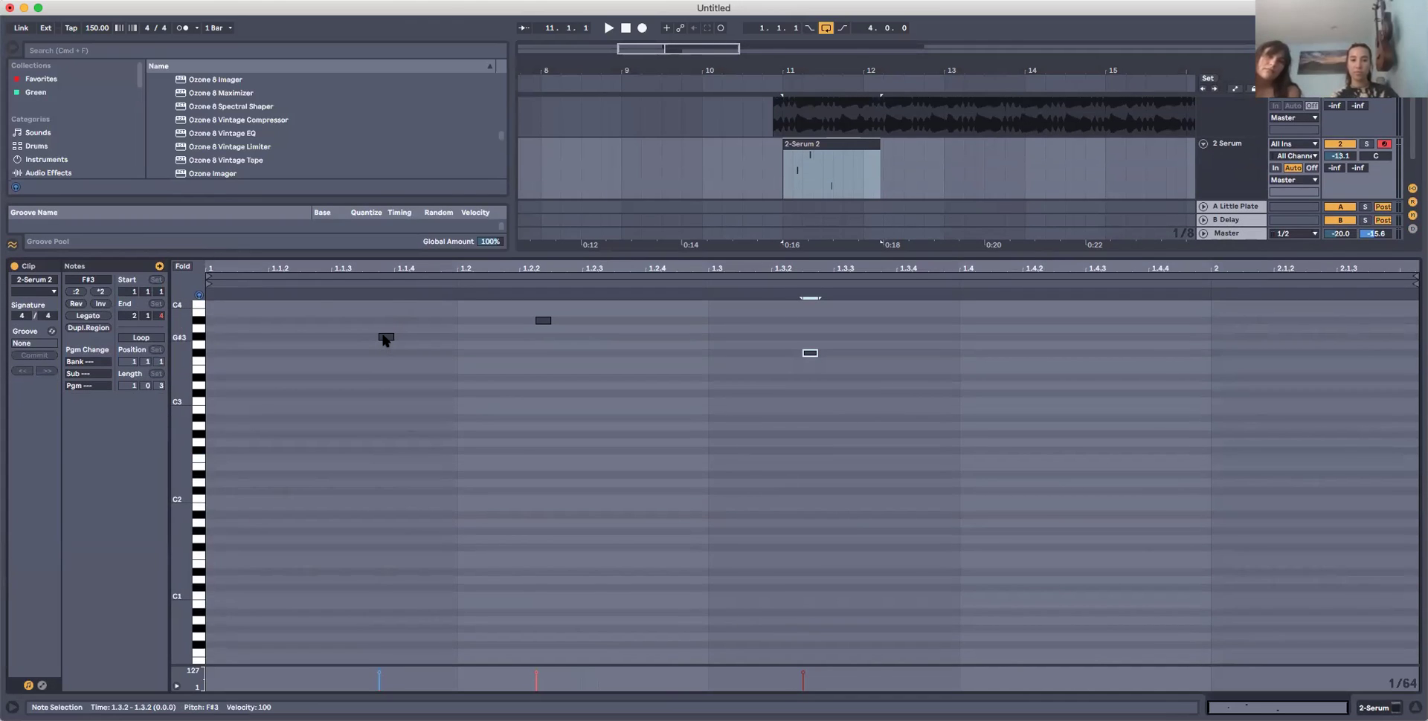
drag(382, 336, 381, 408)
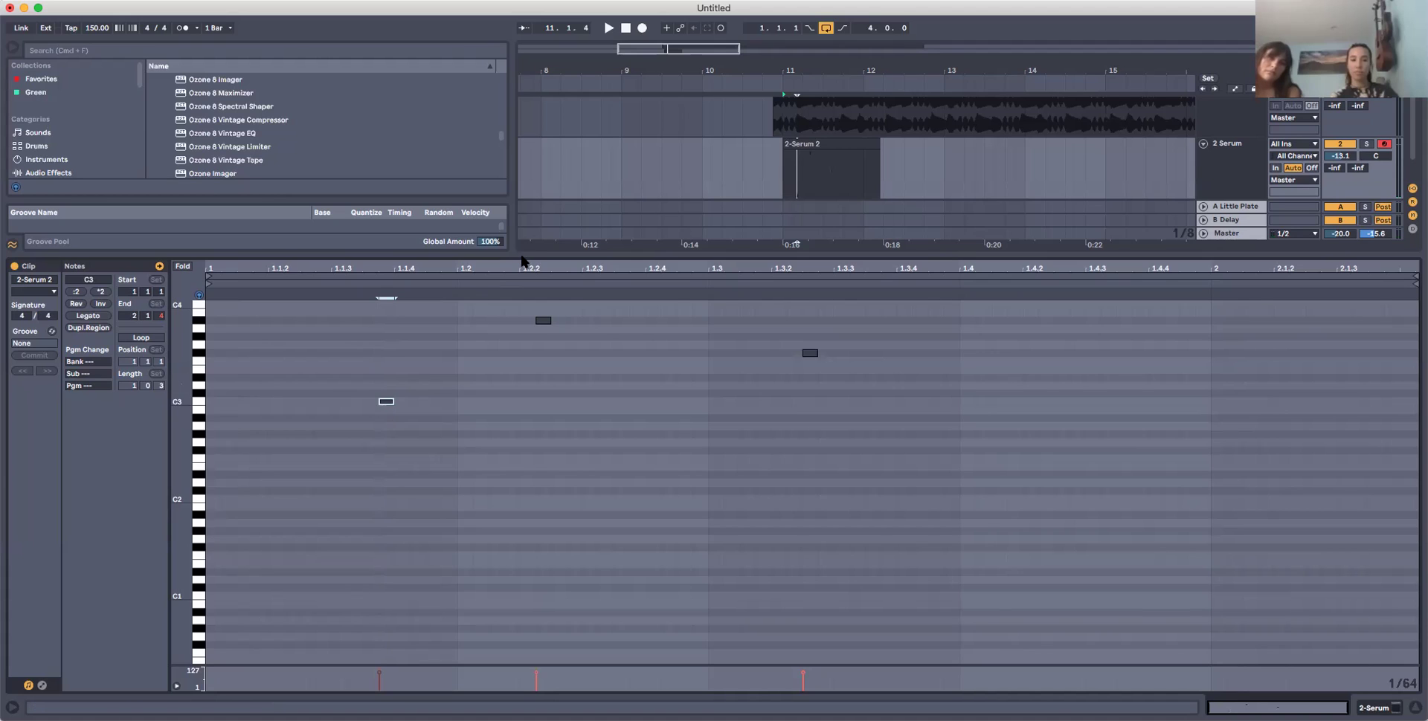
drag(522, 257, 574, 599)
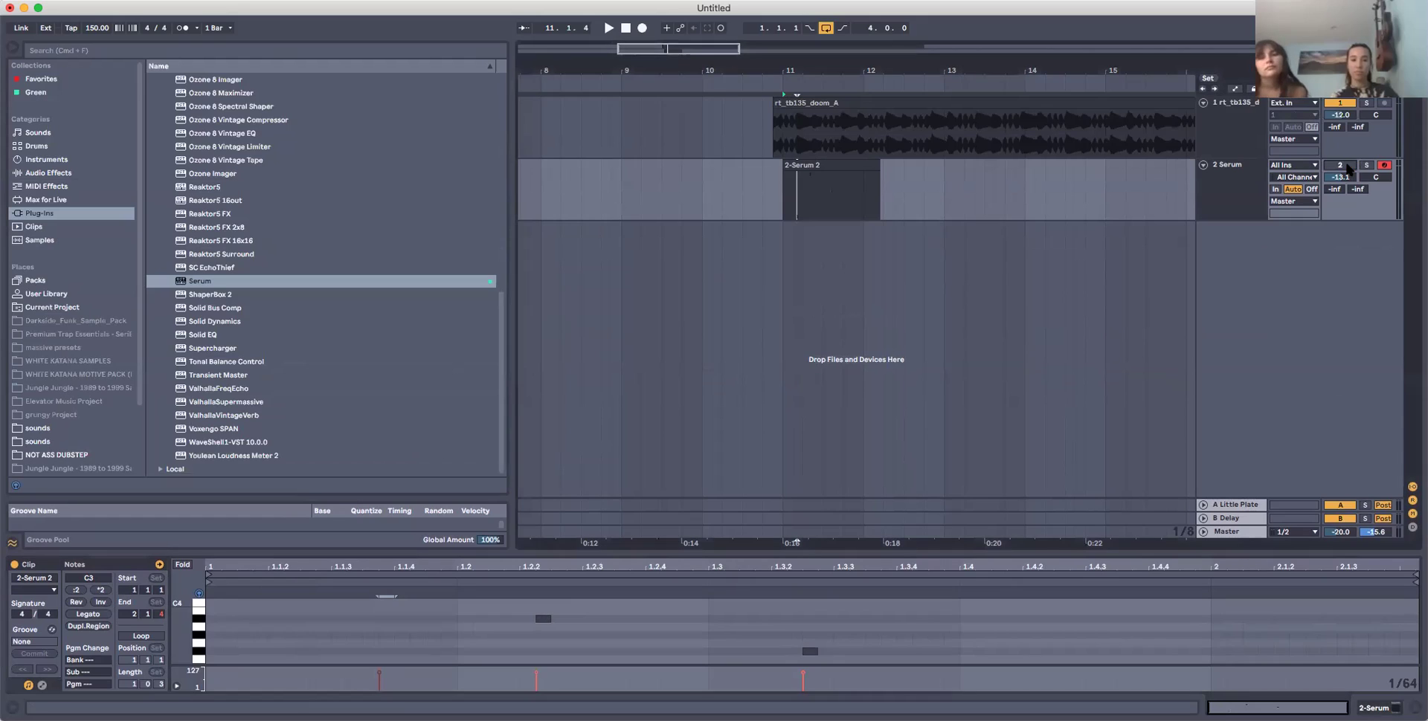
Try out the solo and record-arm switches of the Serum track.
click(1367, 166)
click(1367, 166)
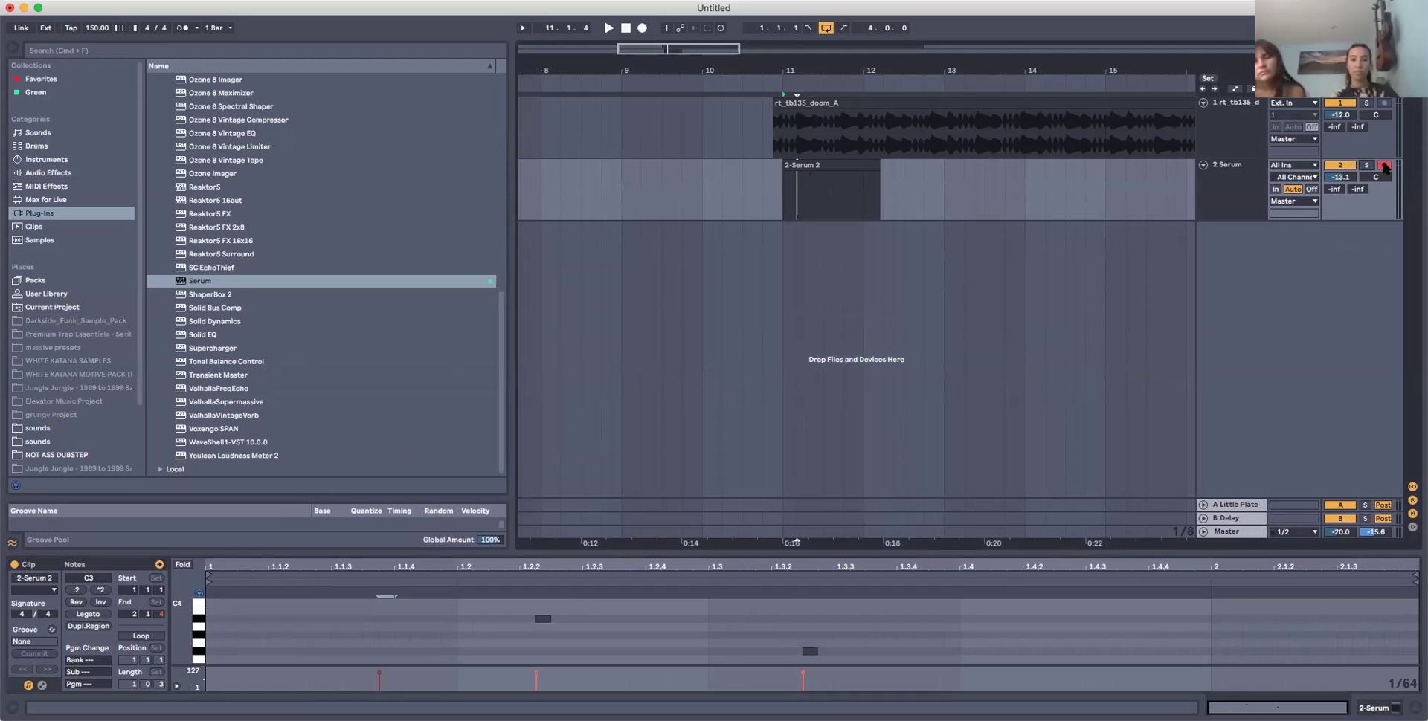
click(1384, 167)
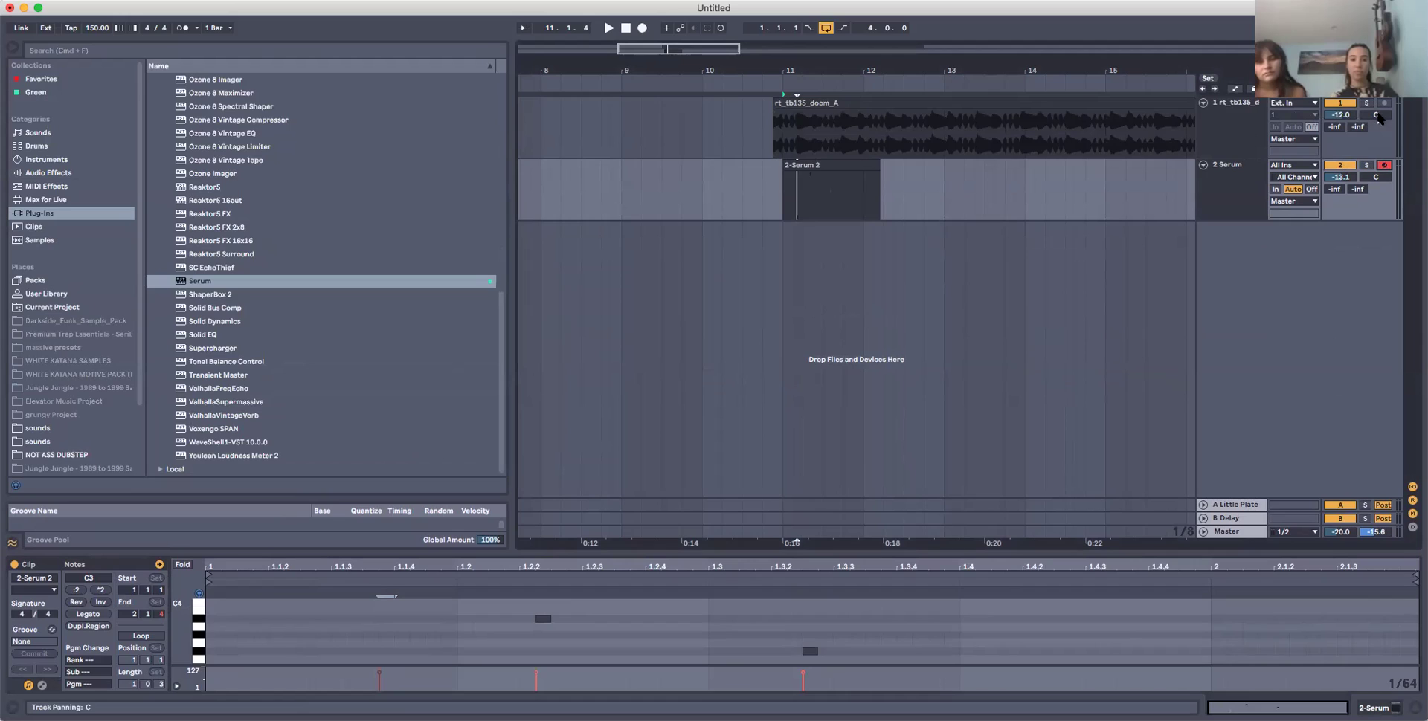
Solo the rt_tb135_doom_A audio track and play it from bar 13.
click(1365, 104)
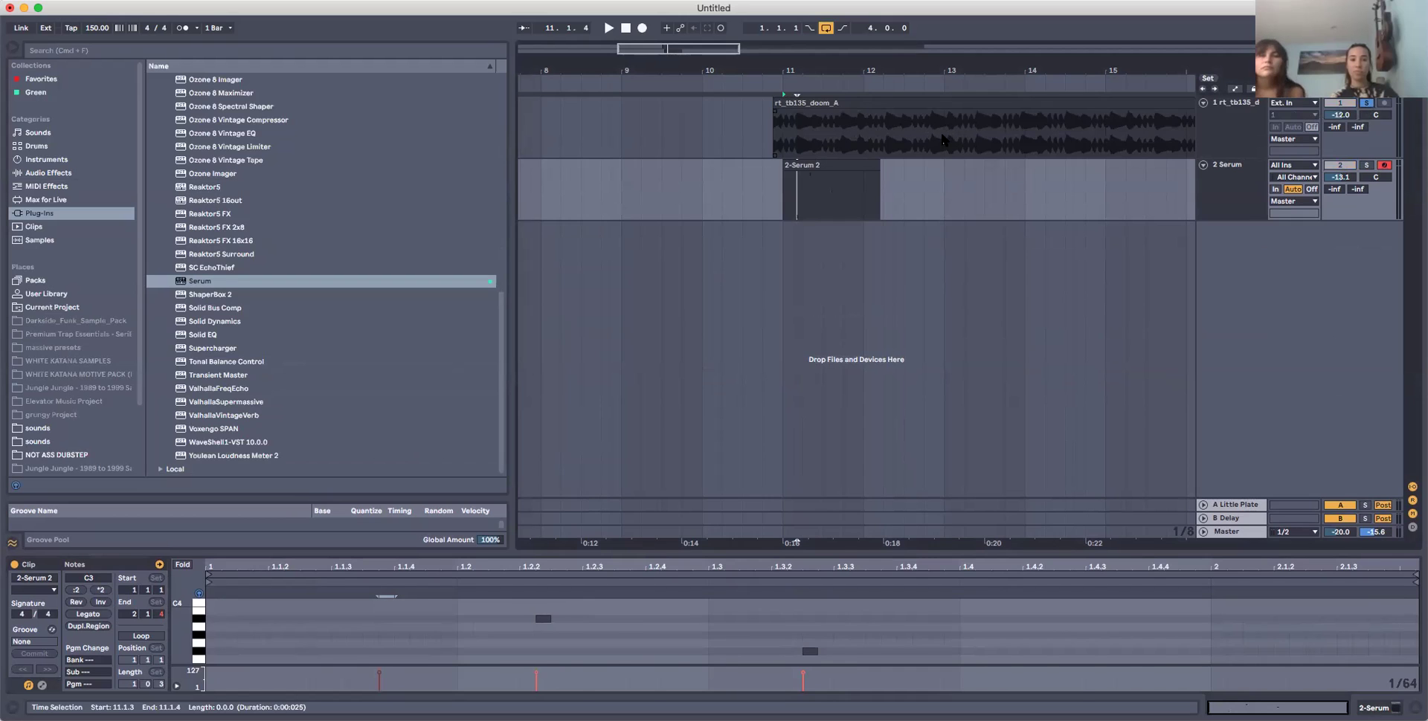
click(954, 135)
key(space)
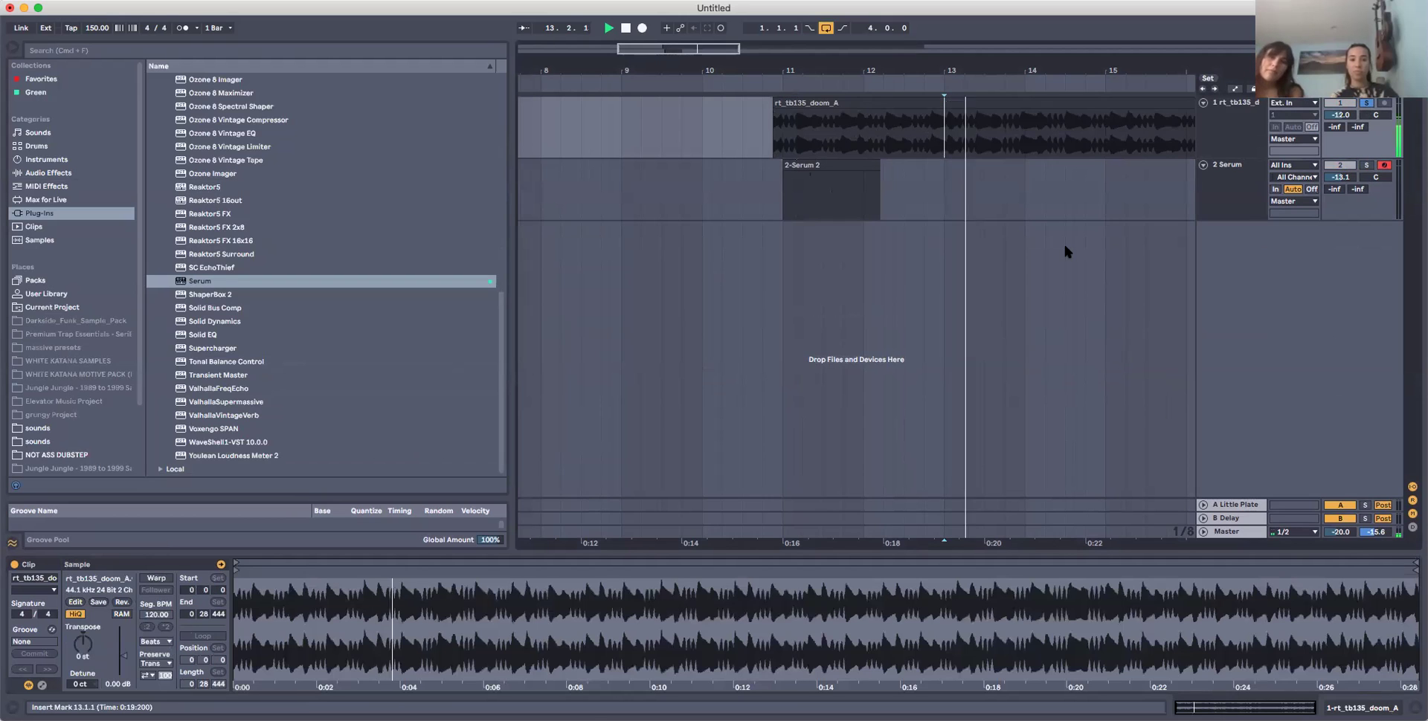
key(space)
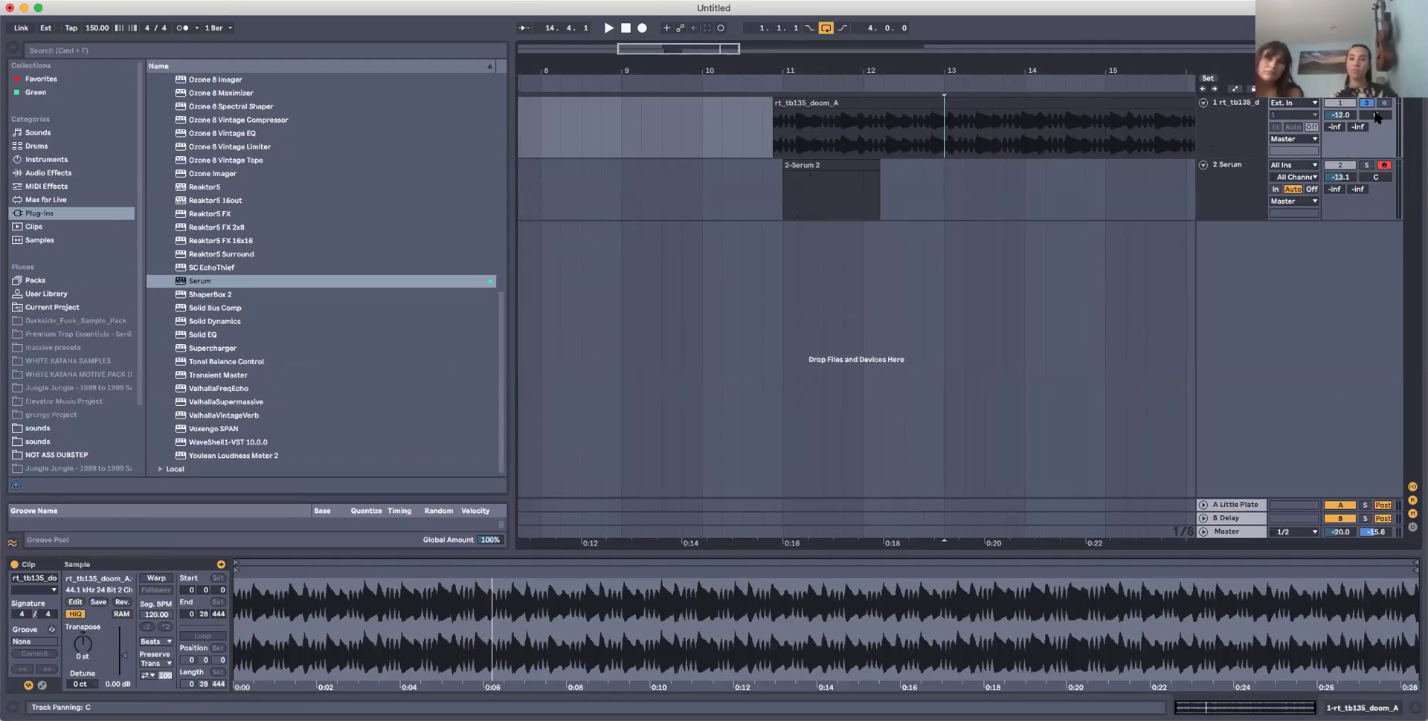
Pan the soloed audio track to 4L while playing it.
key(space)
mouse_move(1374, 115)
mouse_down()
mouse_move(1374, 152)
mouse_move(1374, 79)
mouse_move(1374, 119)
mouse_up()
key(space)
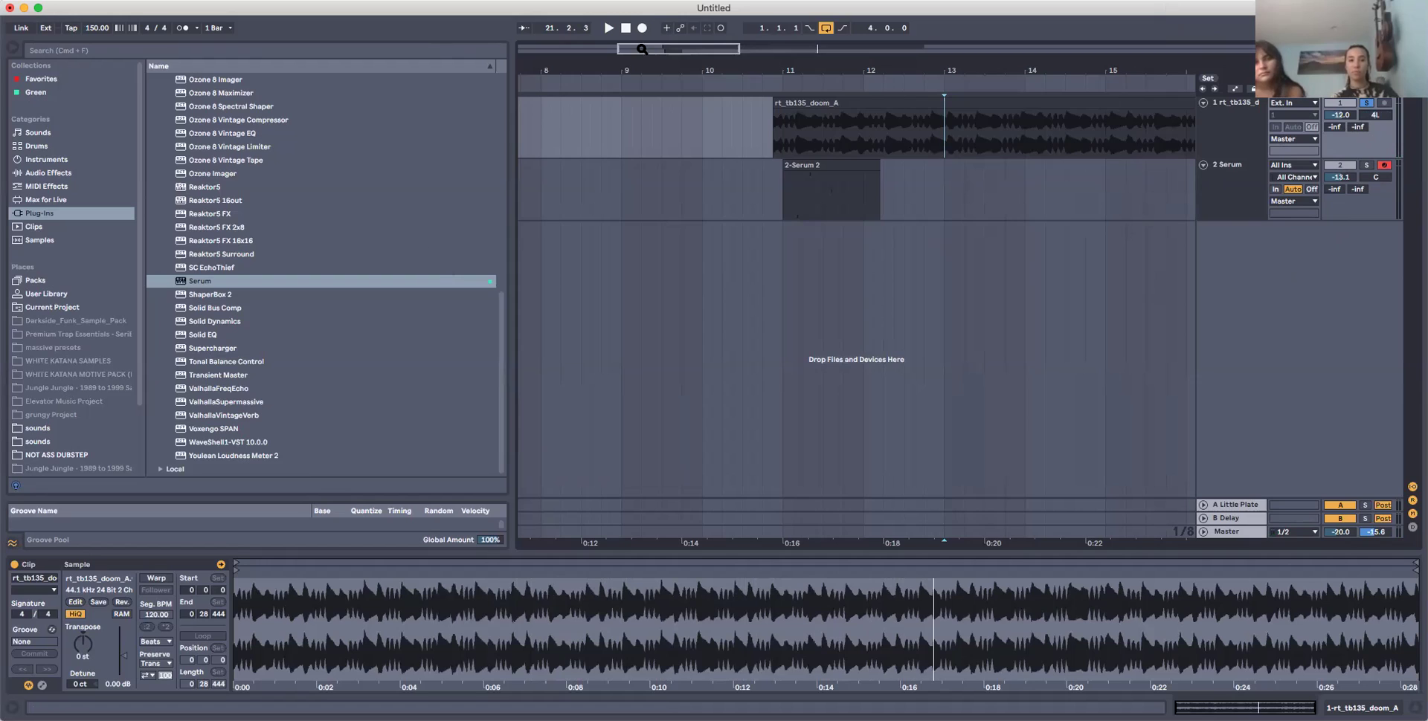
Zoom out the arrangement and show the Sounds category in the browser.
drag(642, 50, 640, 22)
click(48, 135)
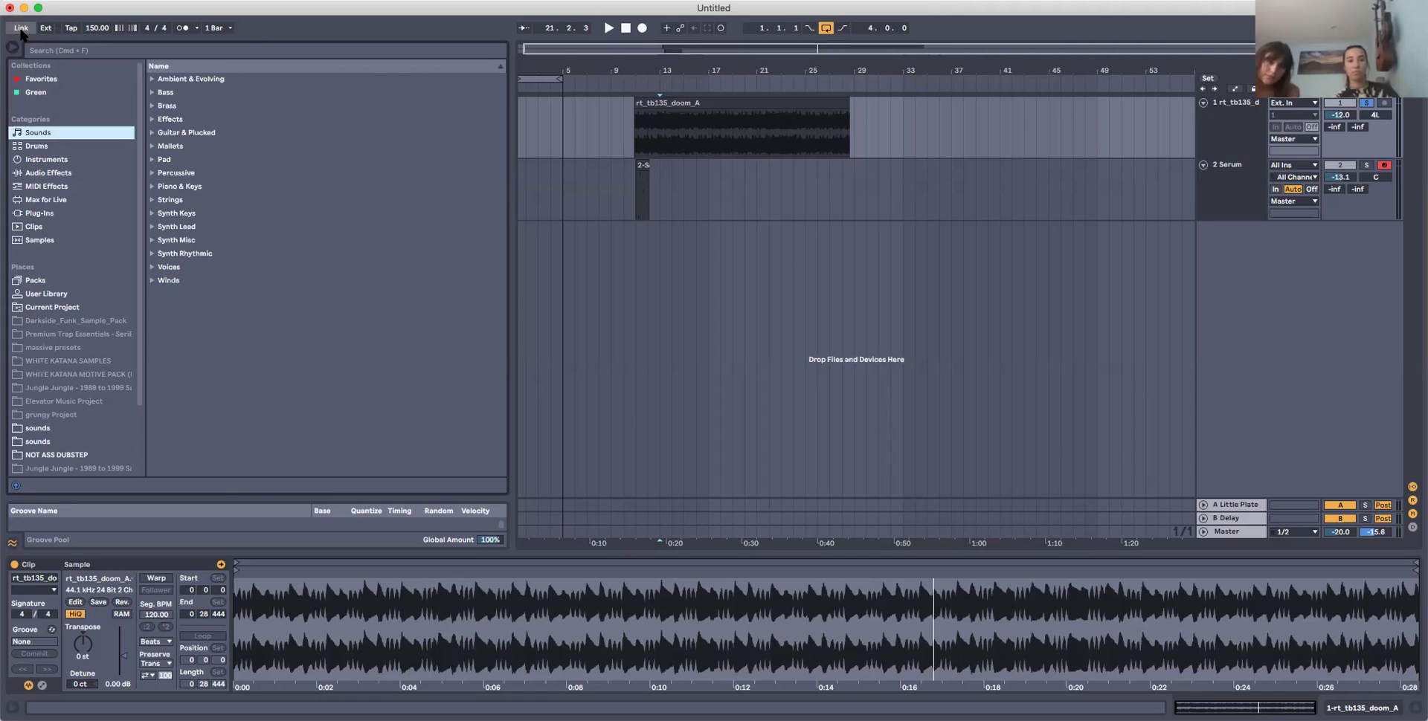
Tap in a new project tempo and stop playback.
click(68, 30)
click(68, 31)
click(69, 31)
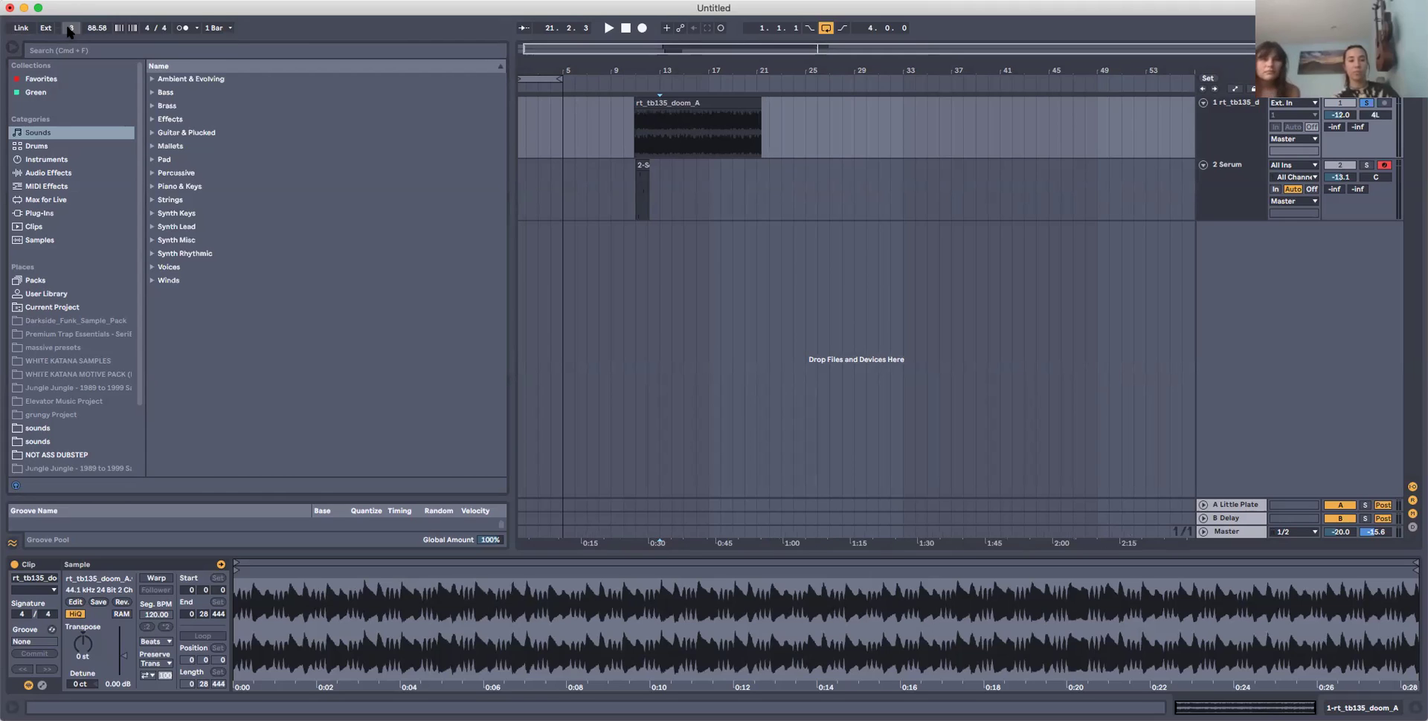
click(69, 30)
click(71, 30)
key(space)
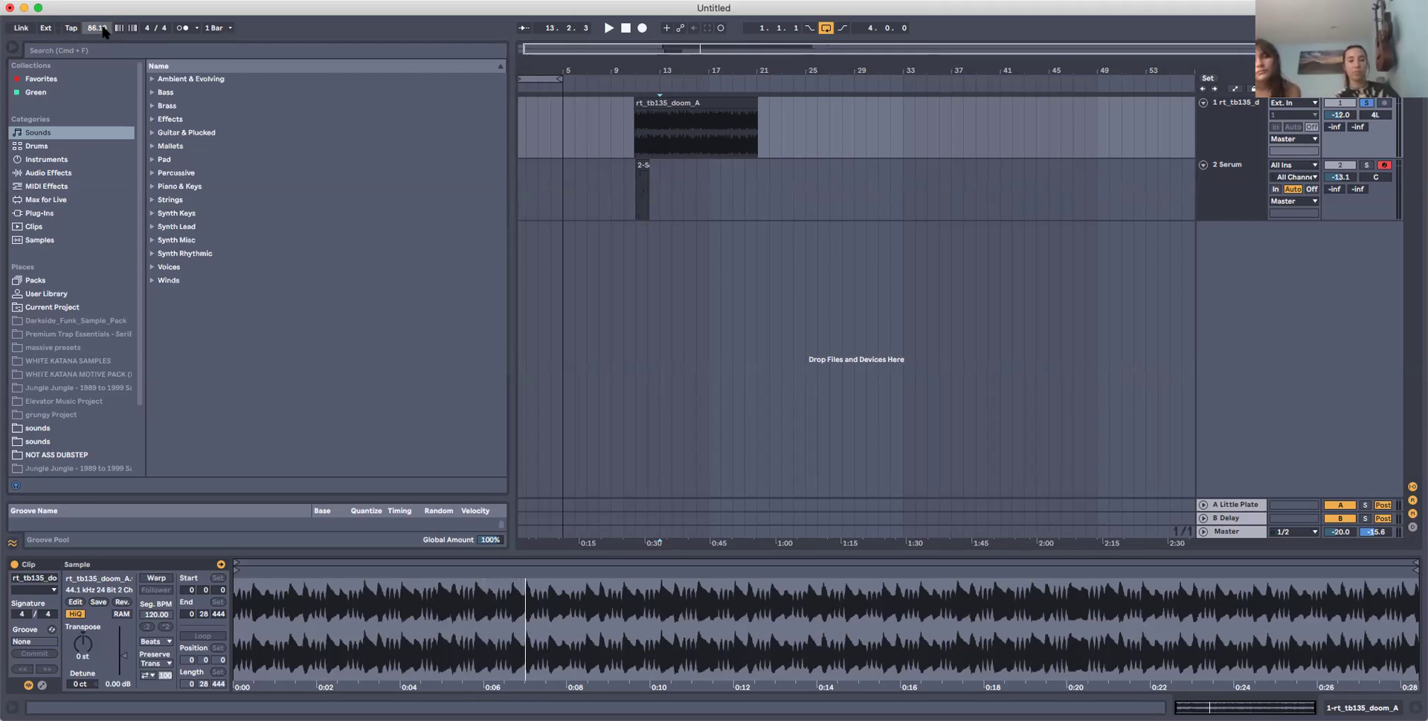
Reset the project tempo to 120 BPM and try 160 and 75 BPM.
double_click(103, 31)
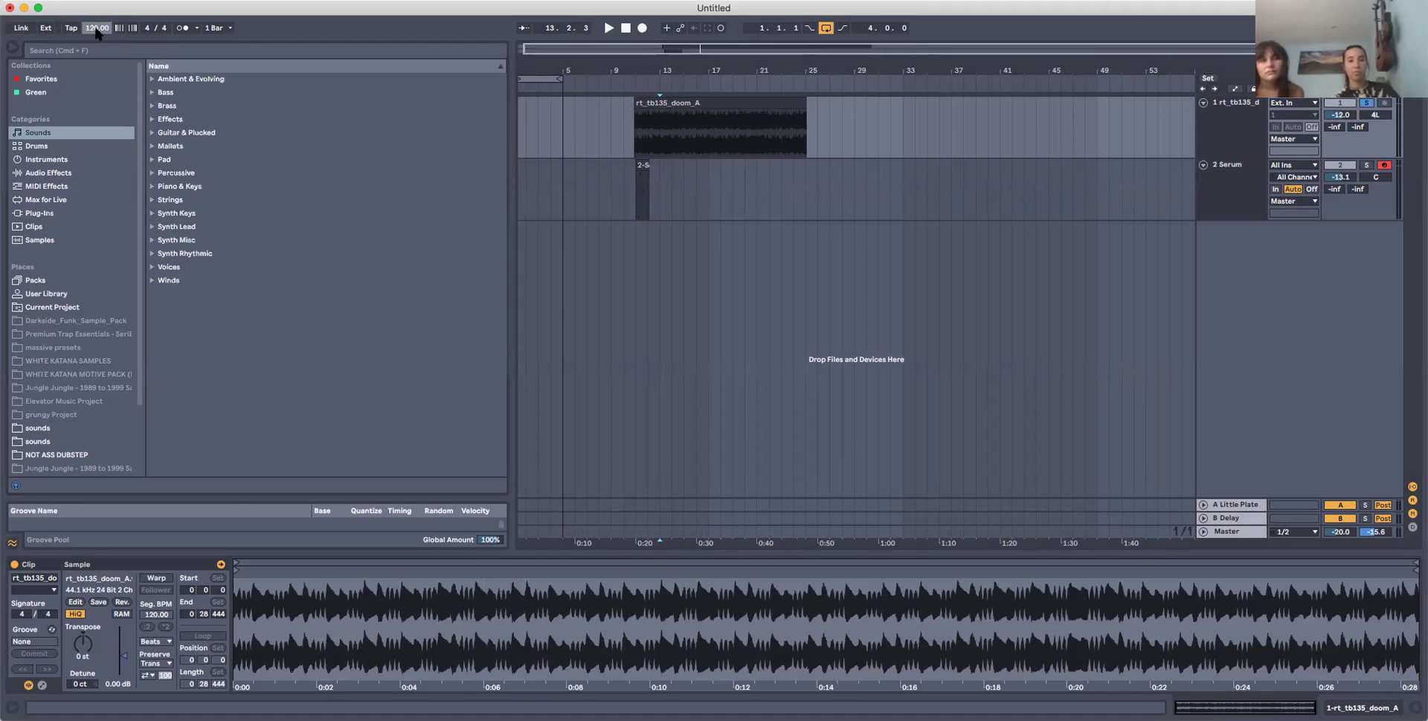
text(160)
key(Return)
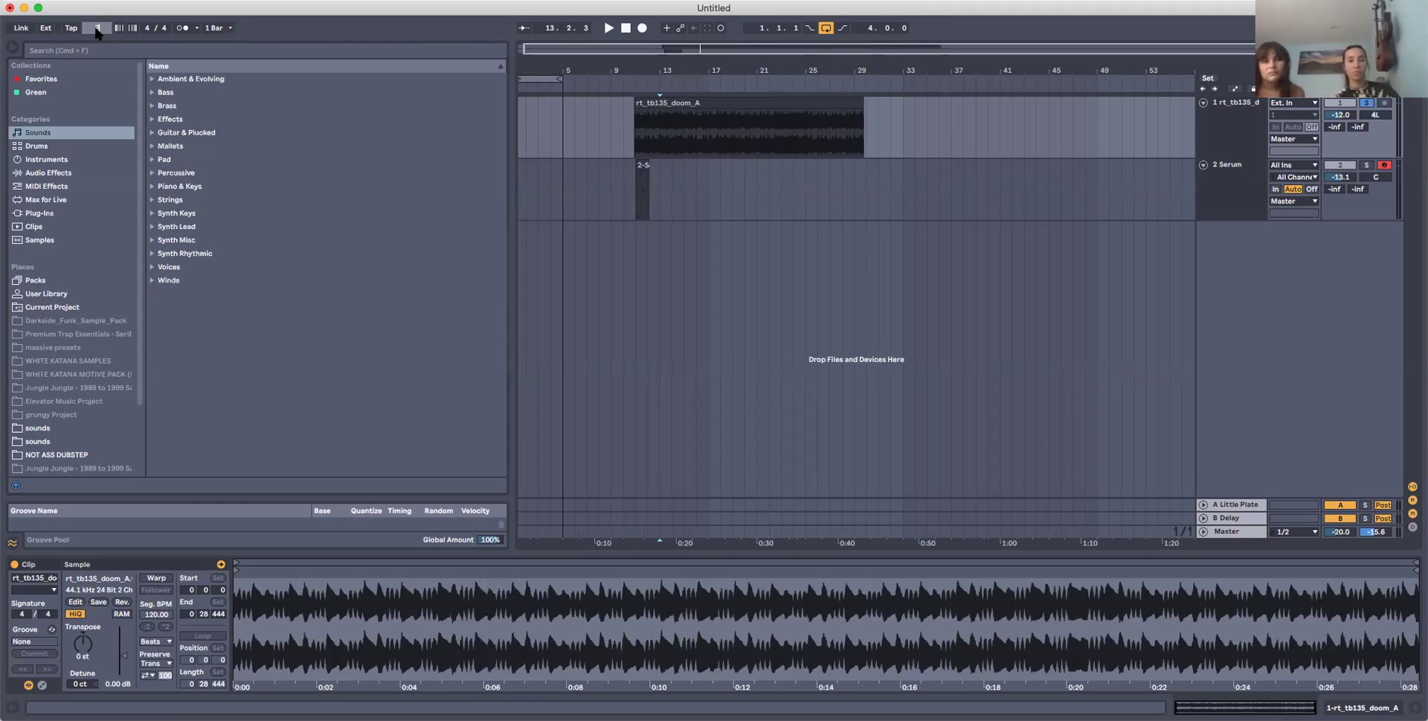
key(Return)
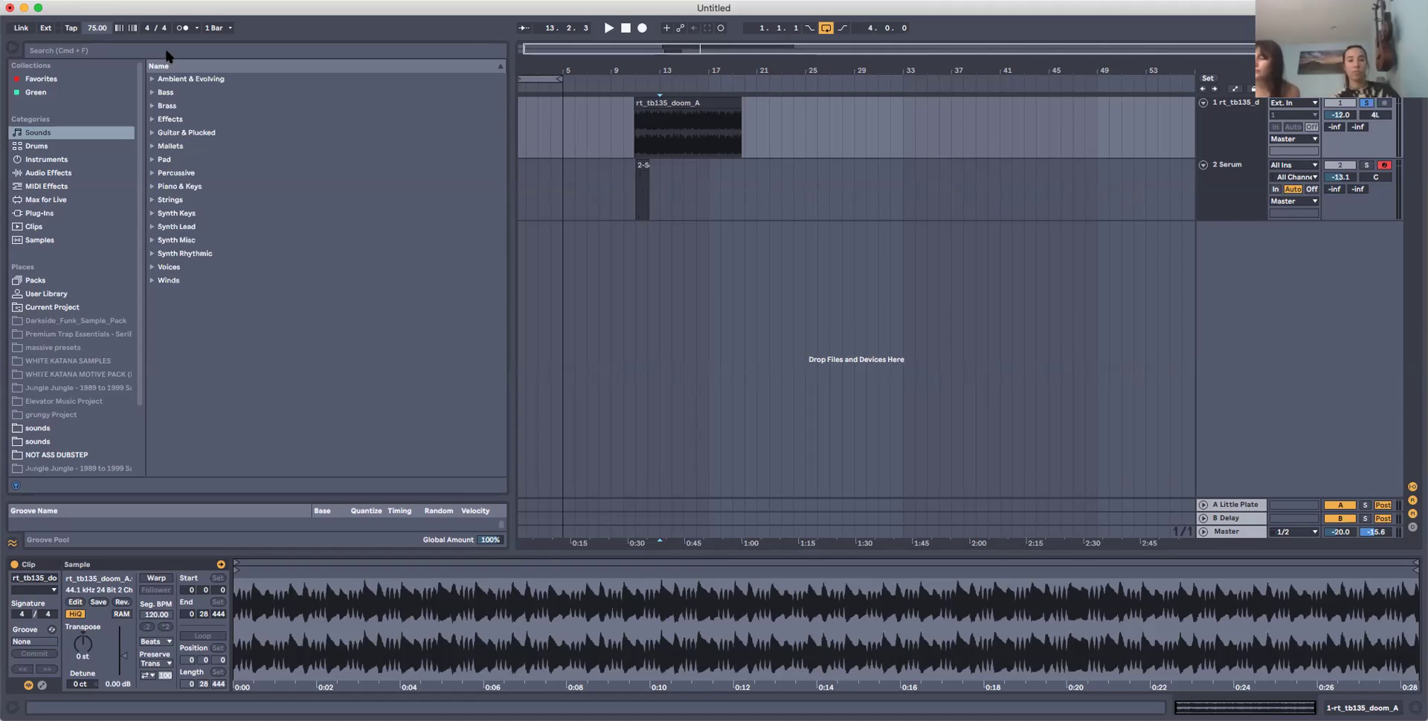
click(88, 28)
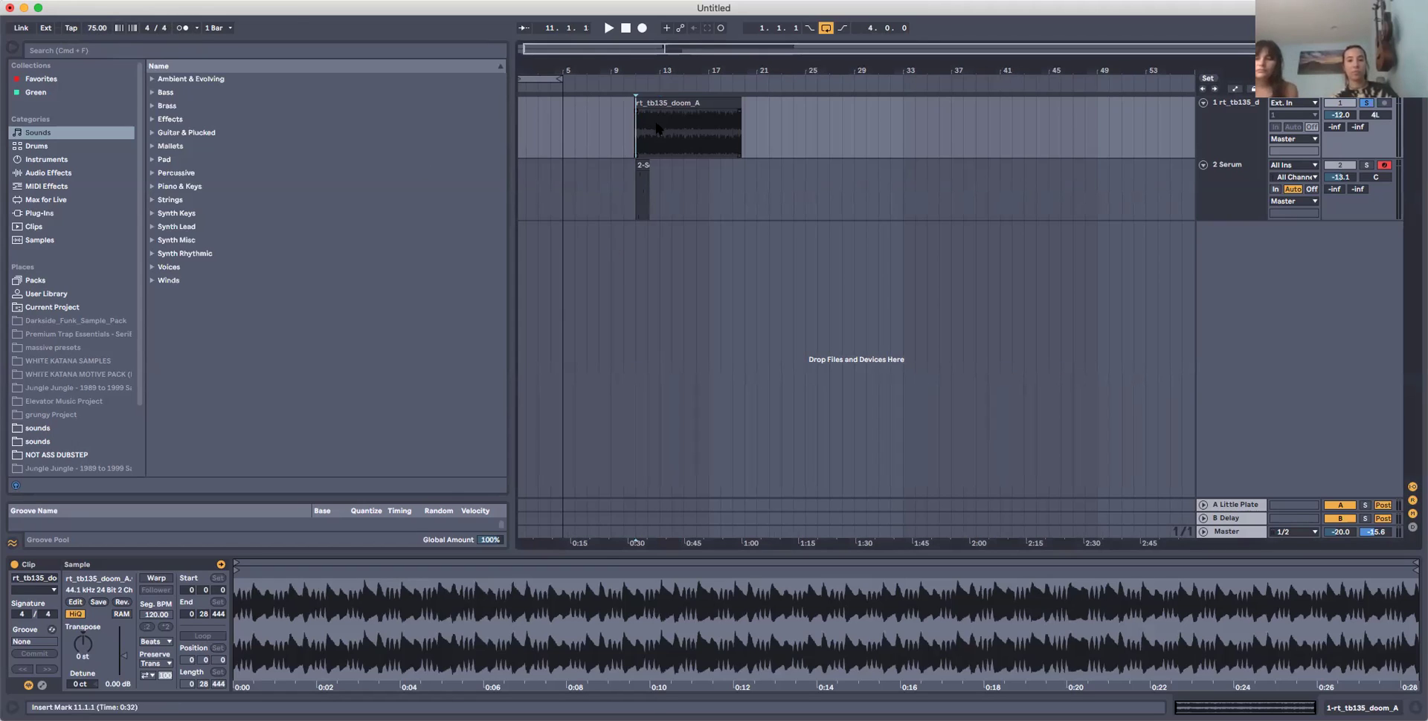
Enable the metronome and play it alone, with the audio track unsoloed and both tracks muted.
click(182, 28)
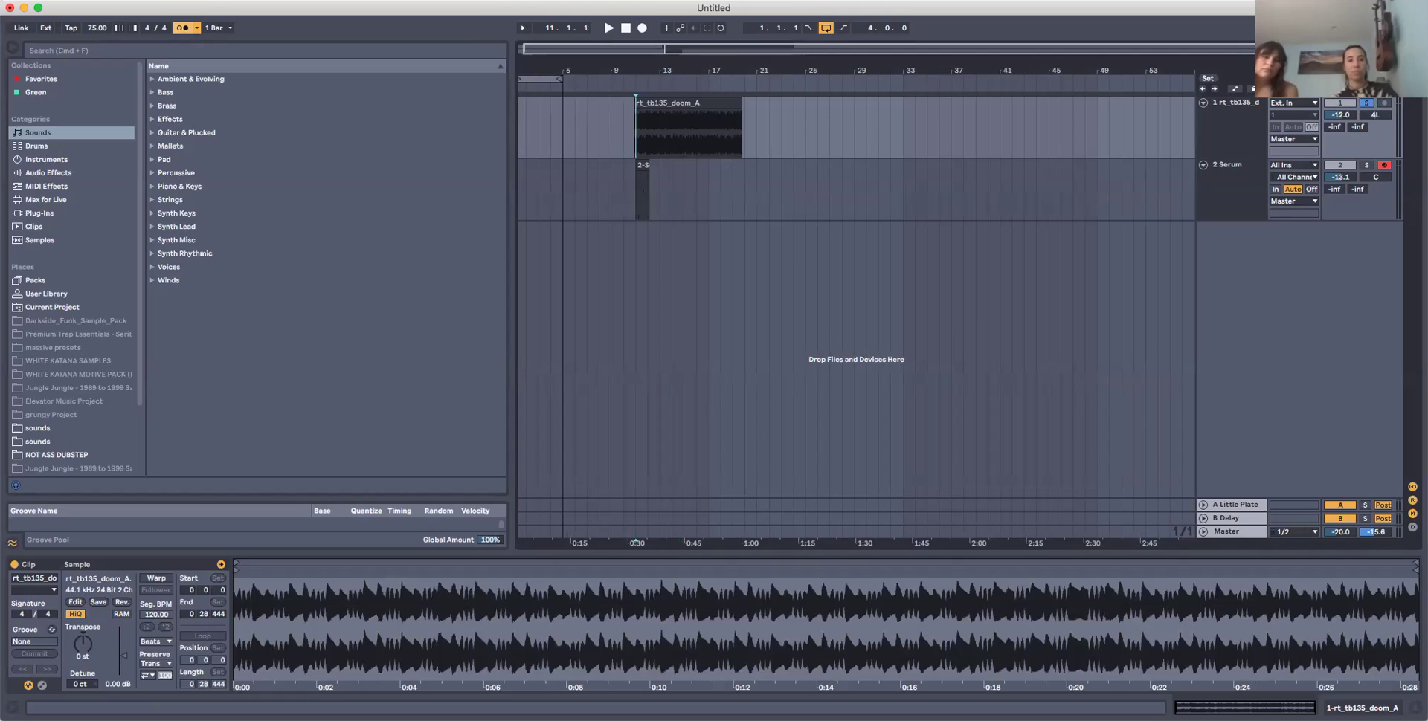
click(1366, 103)
click(1343, 165)
key(space)
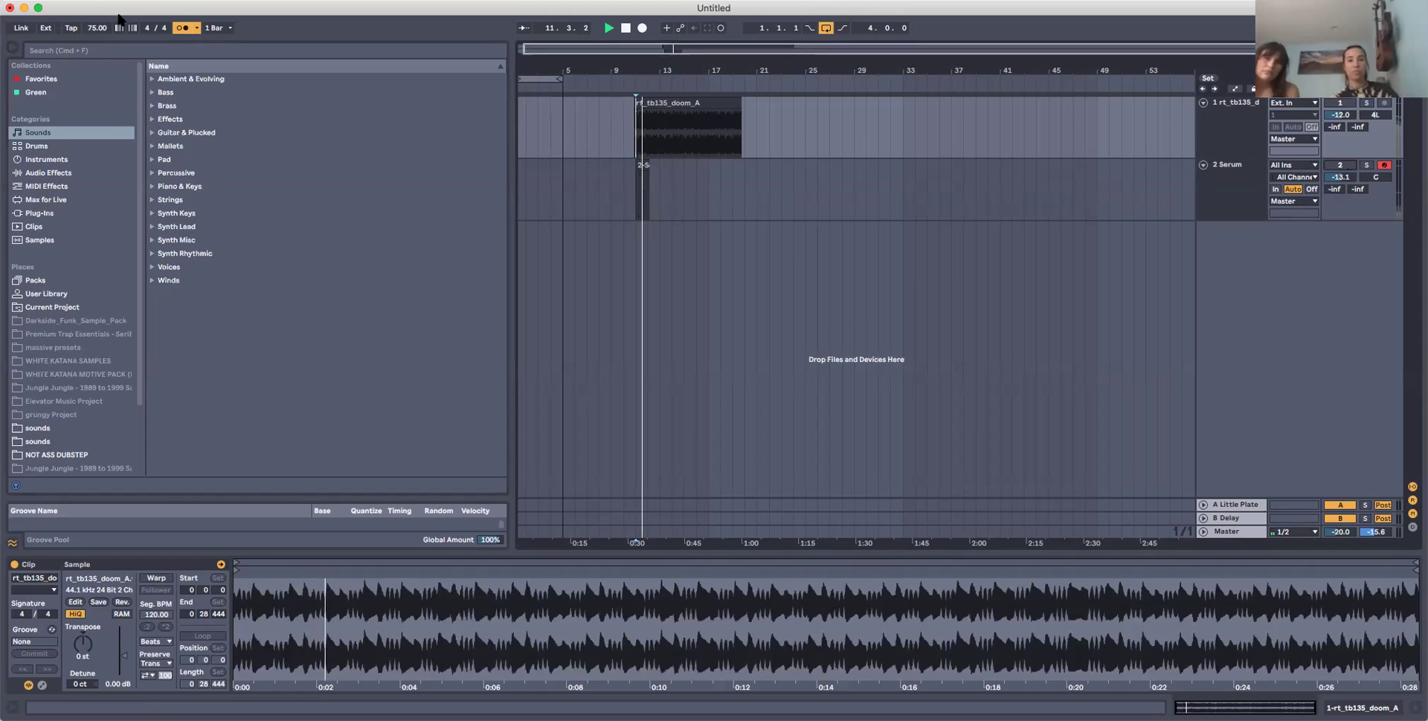
key(space)
Set the project tempo to 135 BPM and play the metronome at that speed.
click(95, 30)
text(1)
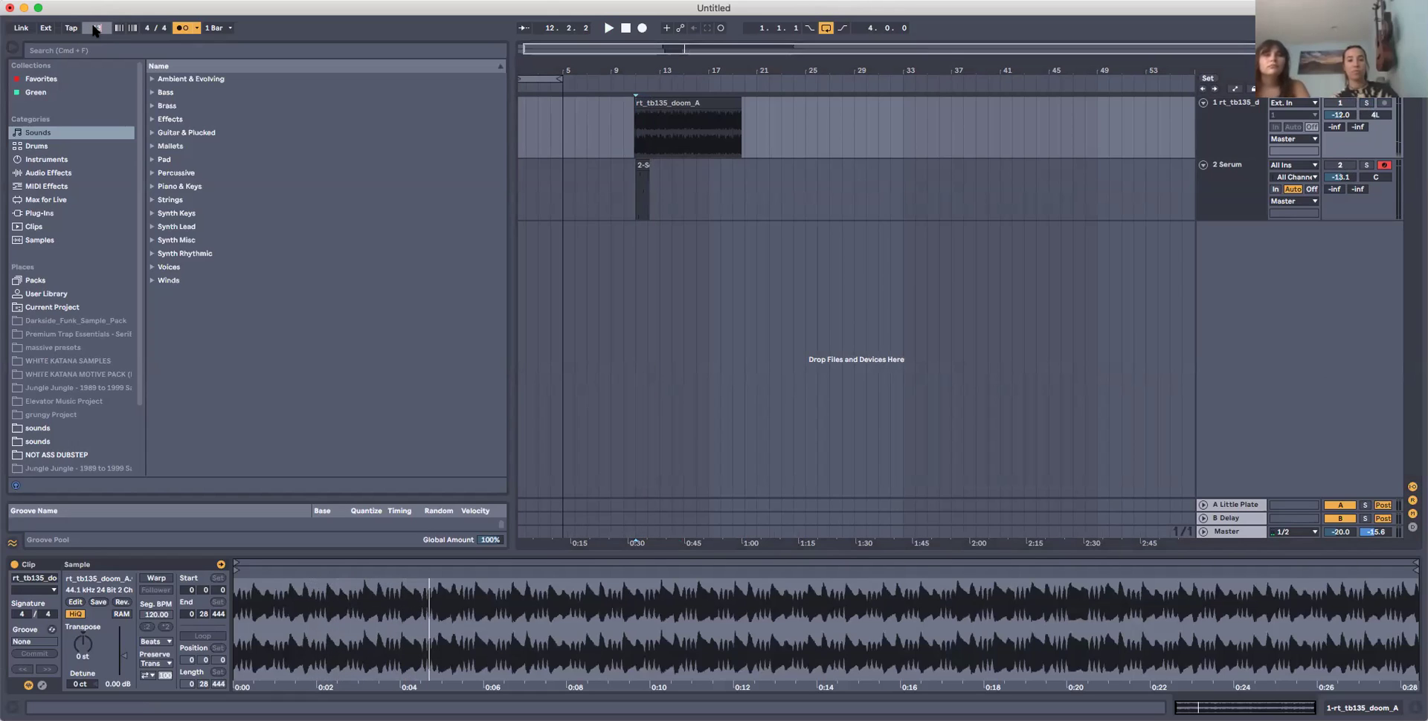
text(35)
key(Return)
key(space)
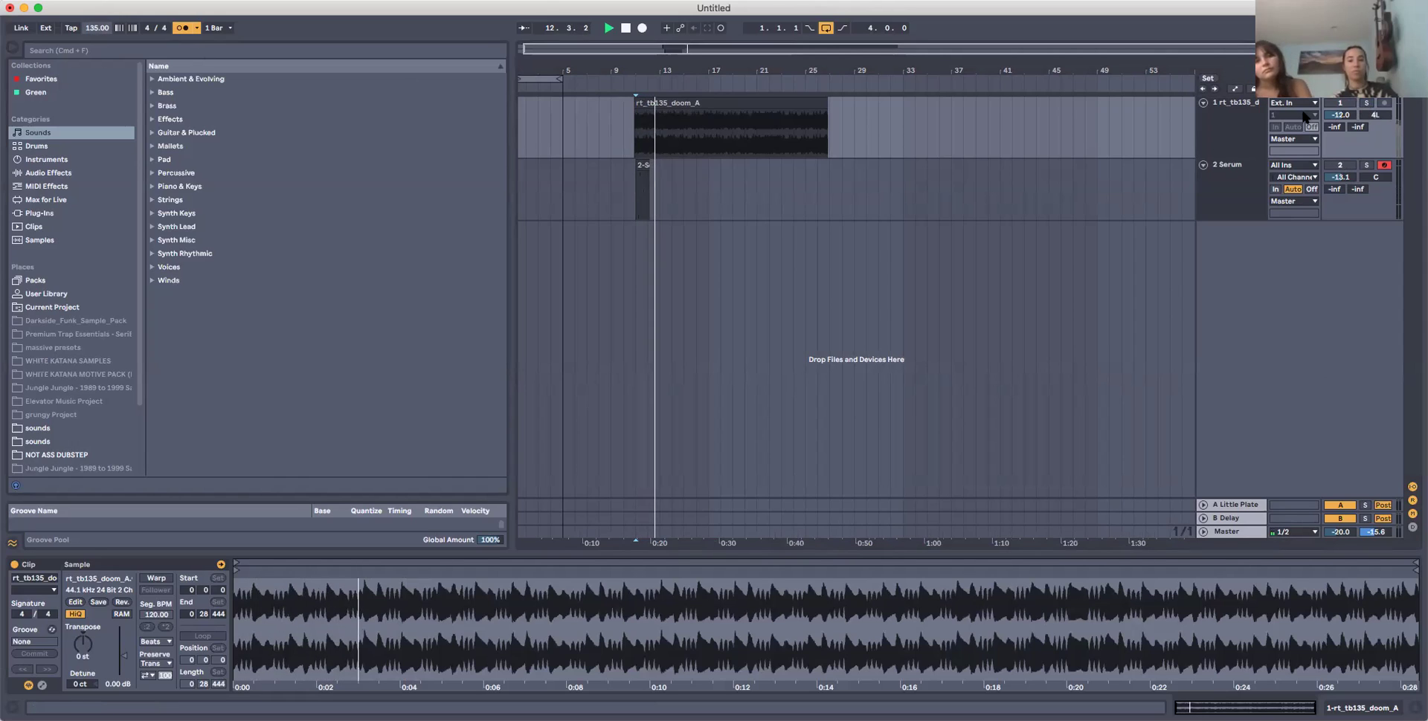
Solo the audio track and shift the rt_tb135_doom_A clip to start at 11.1.1.
click(1367, 103)
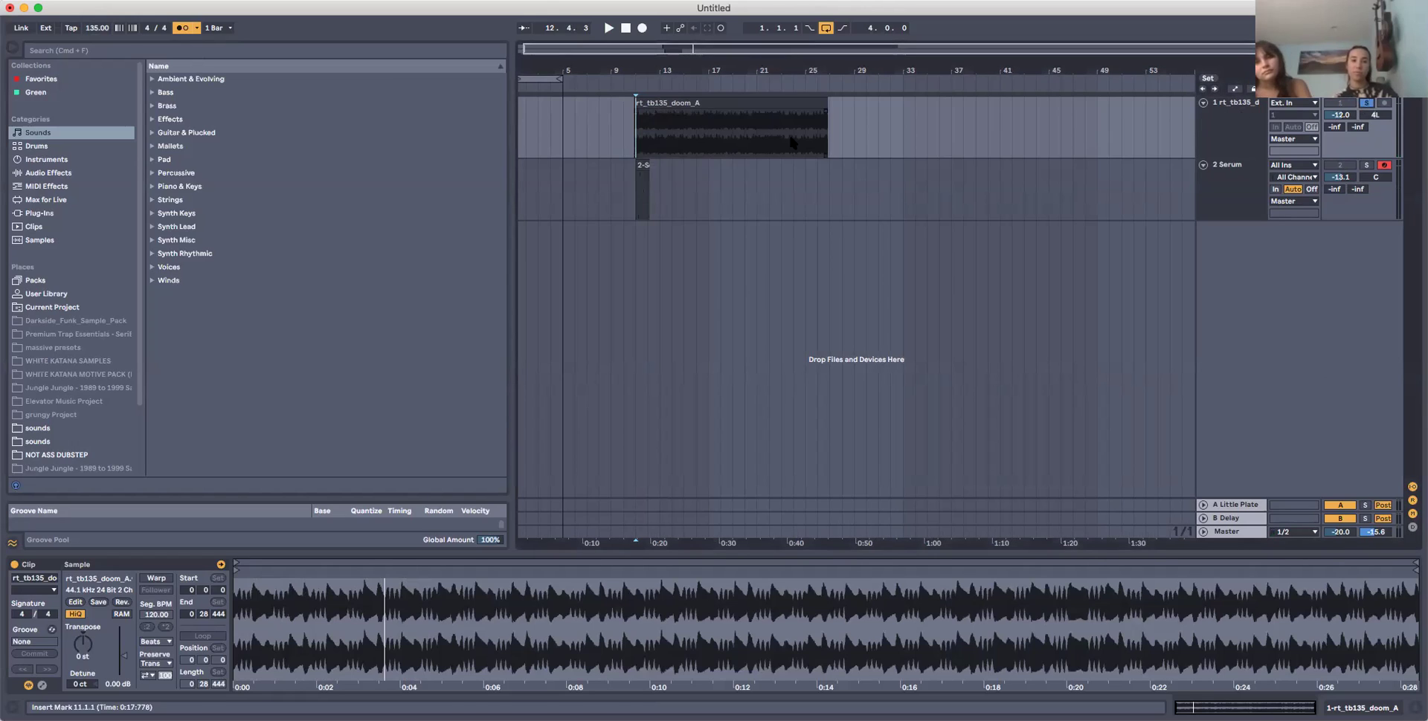
click(694, 101)
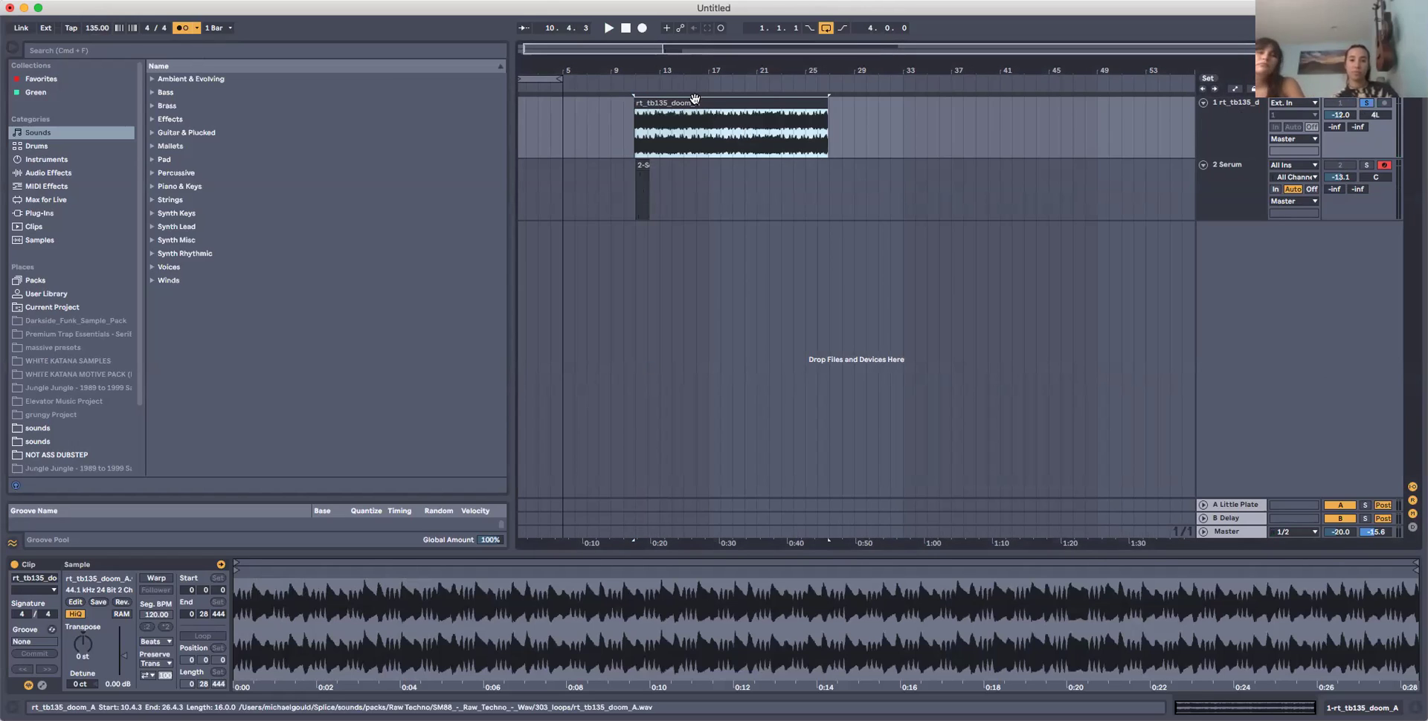
click(691, 110)
click(698, 118)
Play the clip with the metronome, raise the master track's cue volume to -12.2, and reselect the clip.
key(space)
drag(1374, 533, 1374, 521)
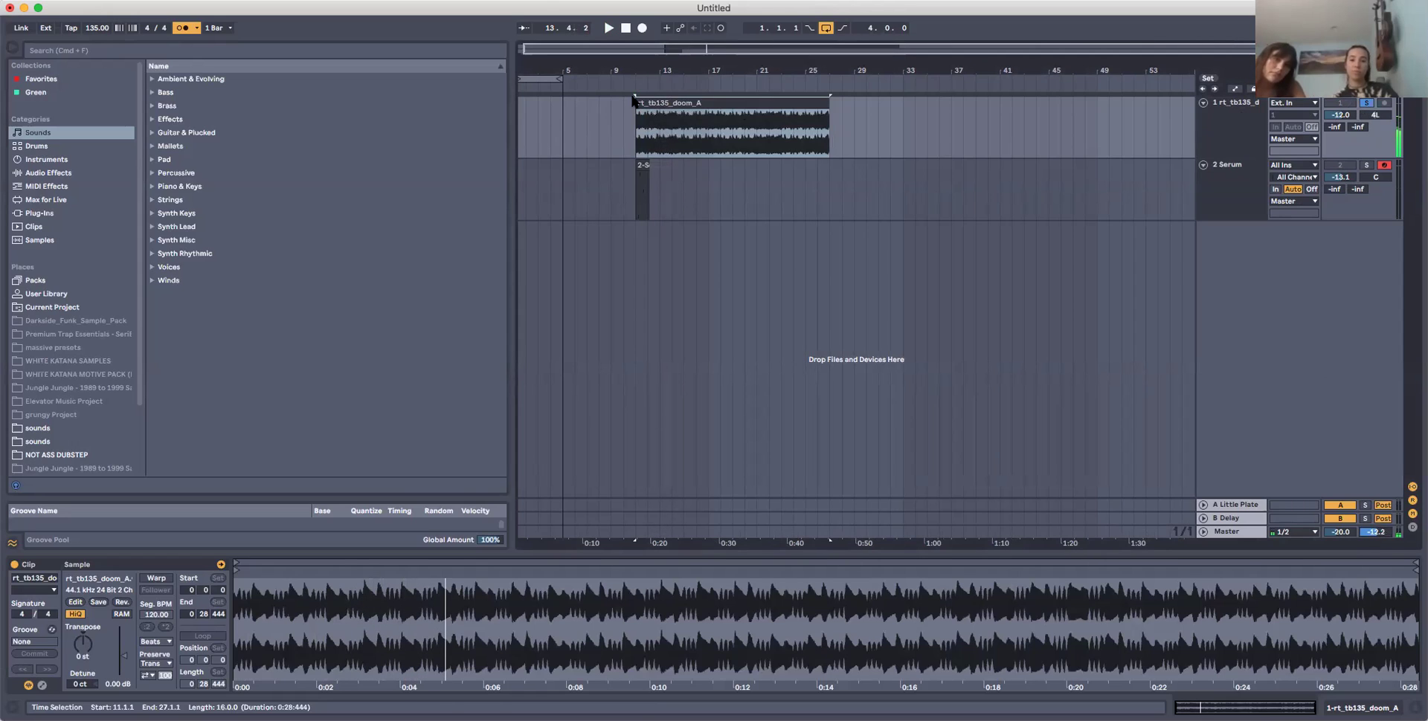
click(715, 99)
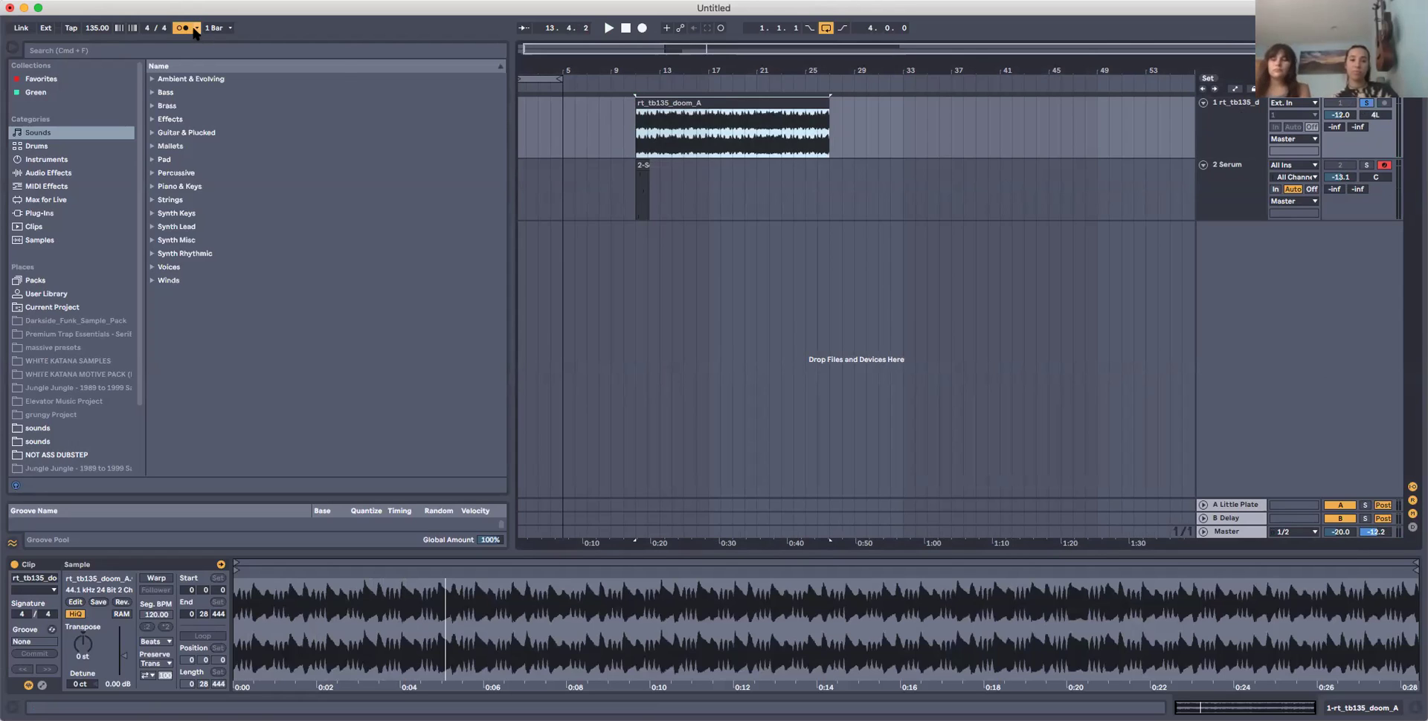
Change the metronome sound to Wood and play the clip briefly to hear it.
click(196, 29)
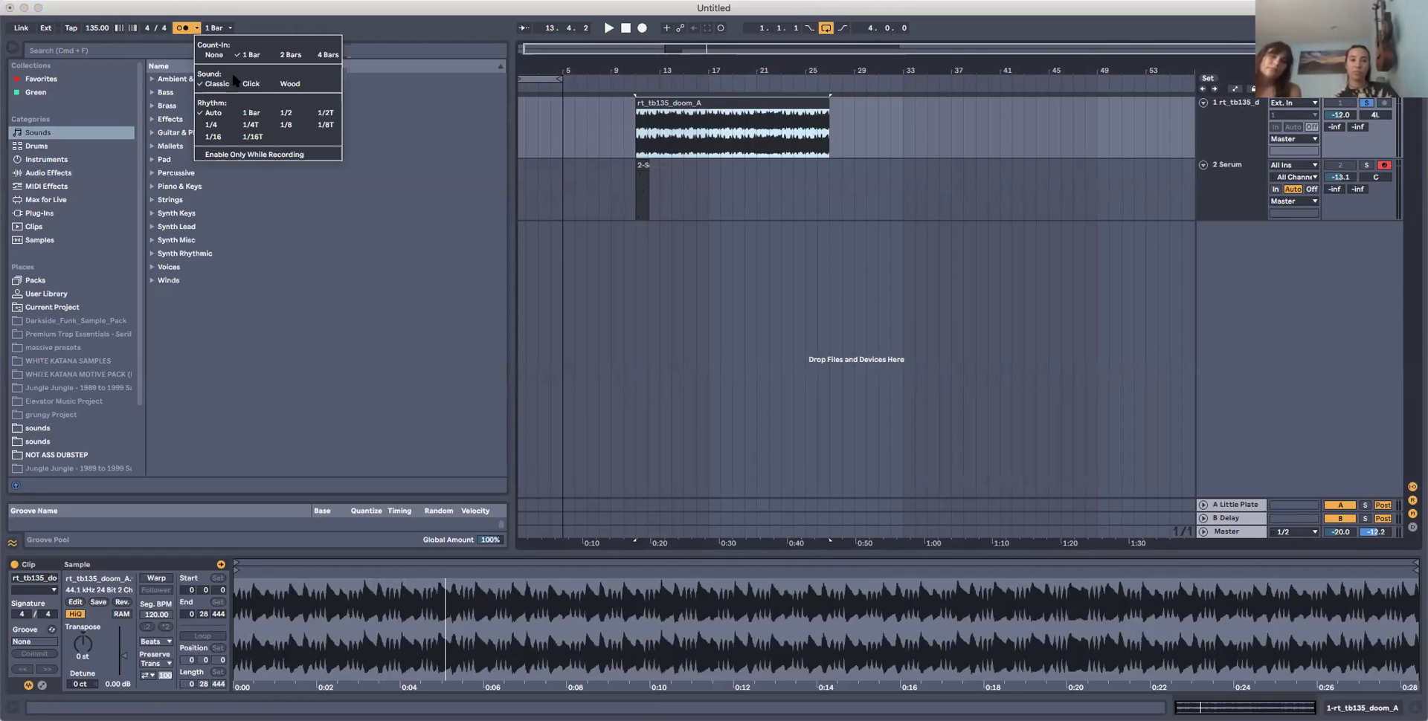
click(280, 84)
key(space)
key(space)
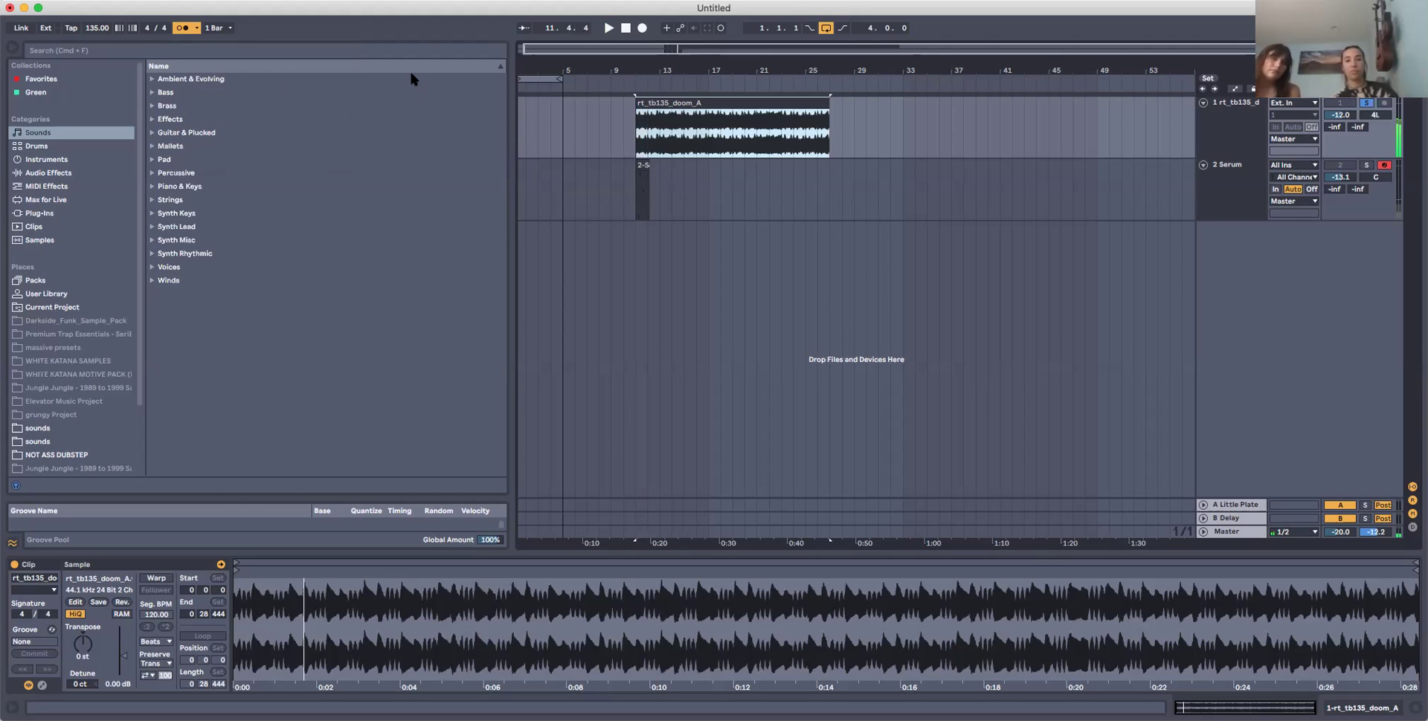
Place the insert mark at 1.1.1 and set the metronome's count-in to 2 Bars.
click(198, 28)
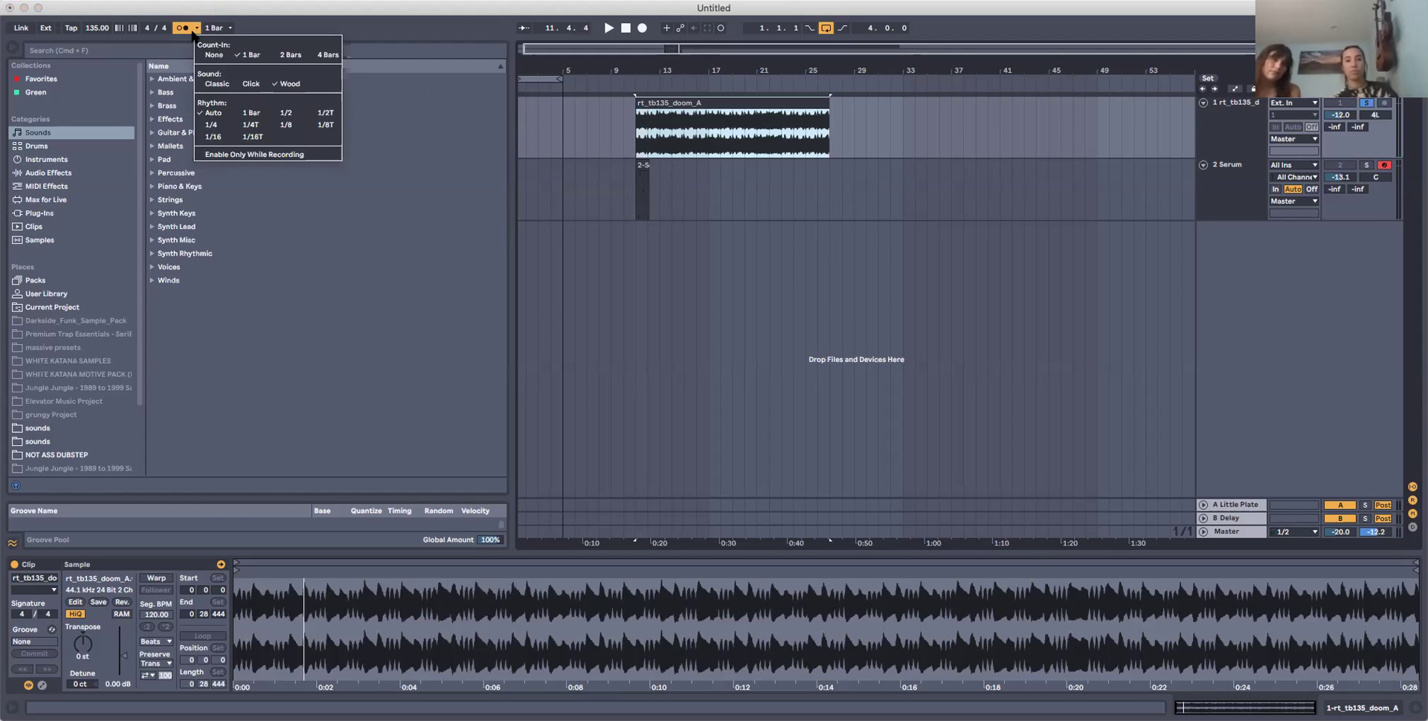
click(198, 31)
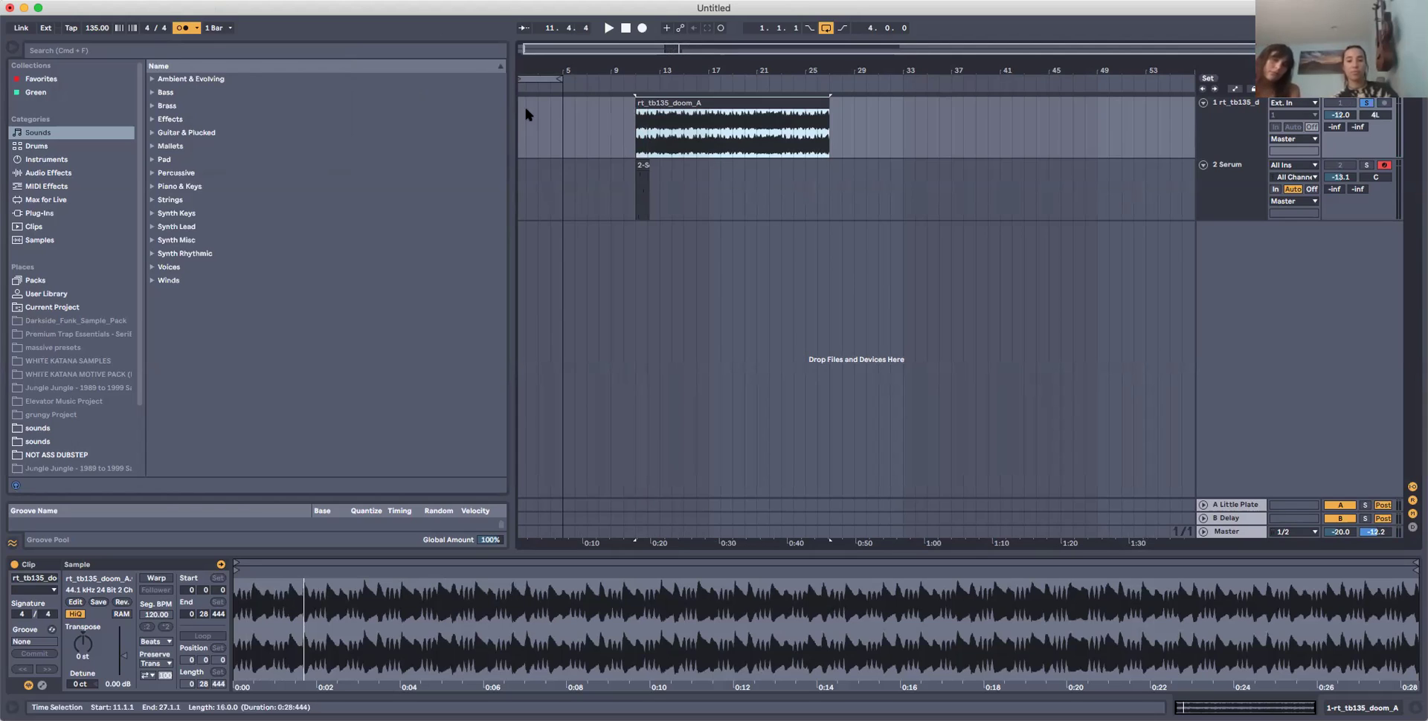
click(521, 125)
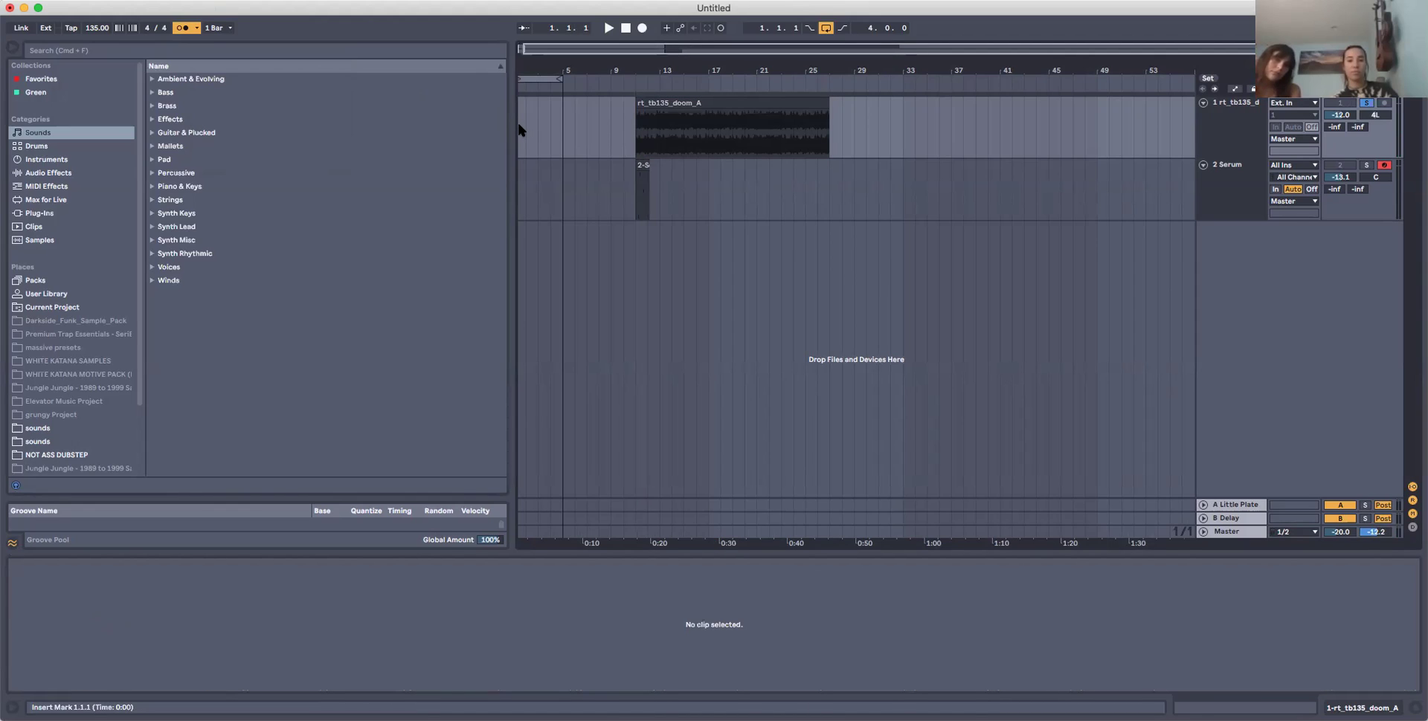
click(196, 28)
click(294, 55)
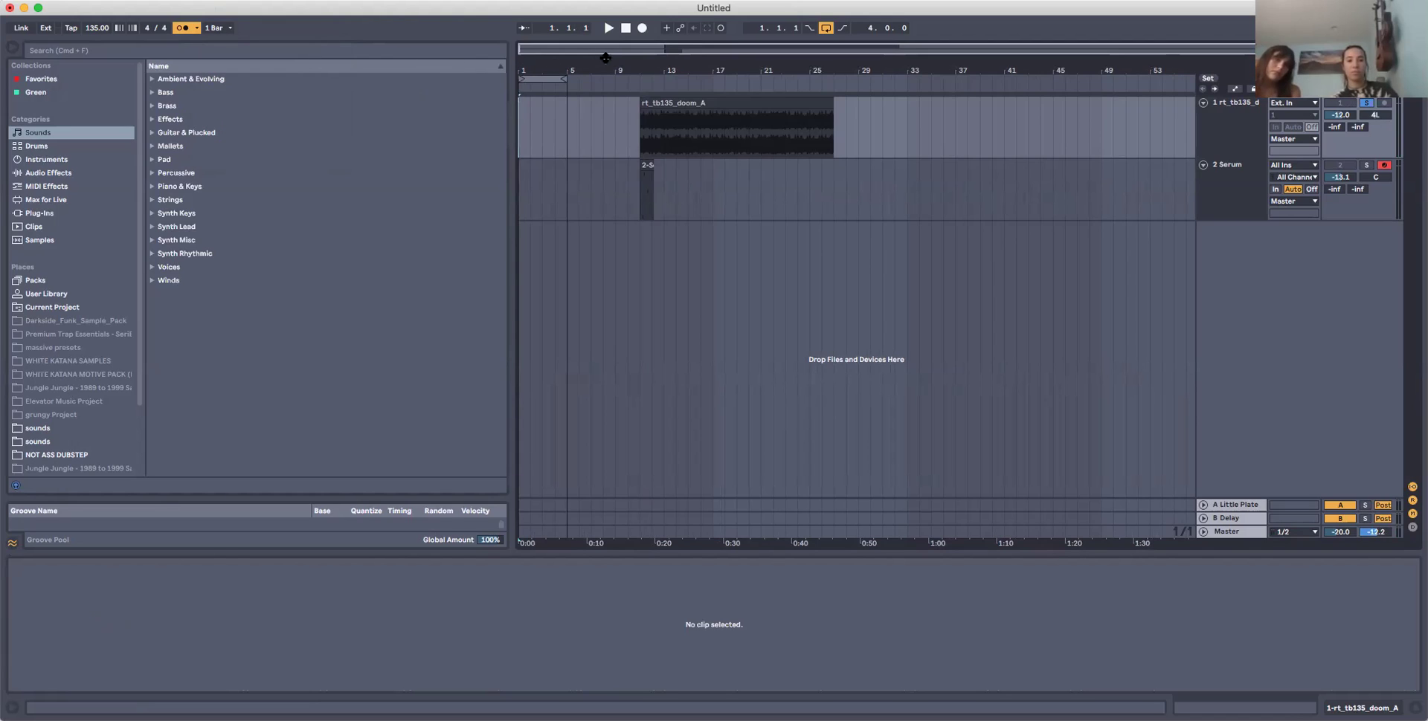
Record a short take on the armed Serum track from the start of the arrangement, using the count-in.
click(642, 28)
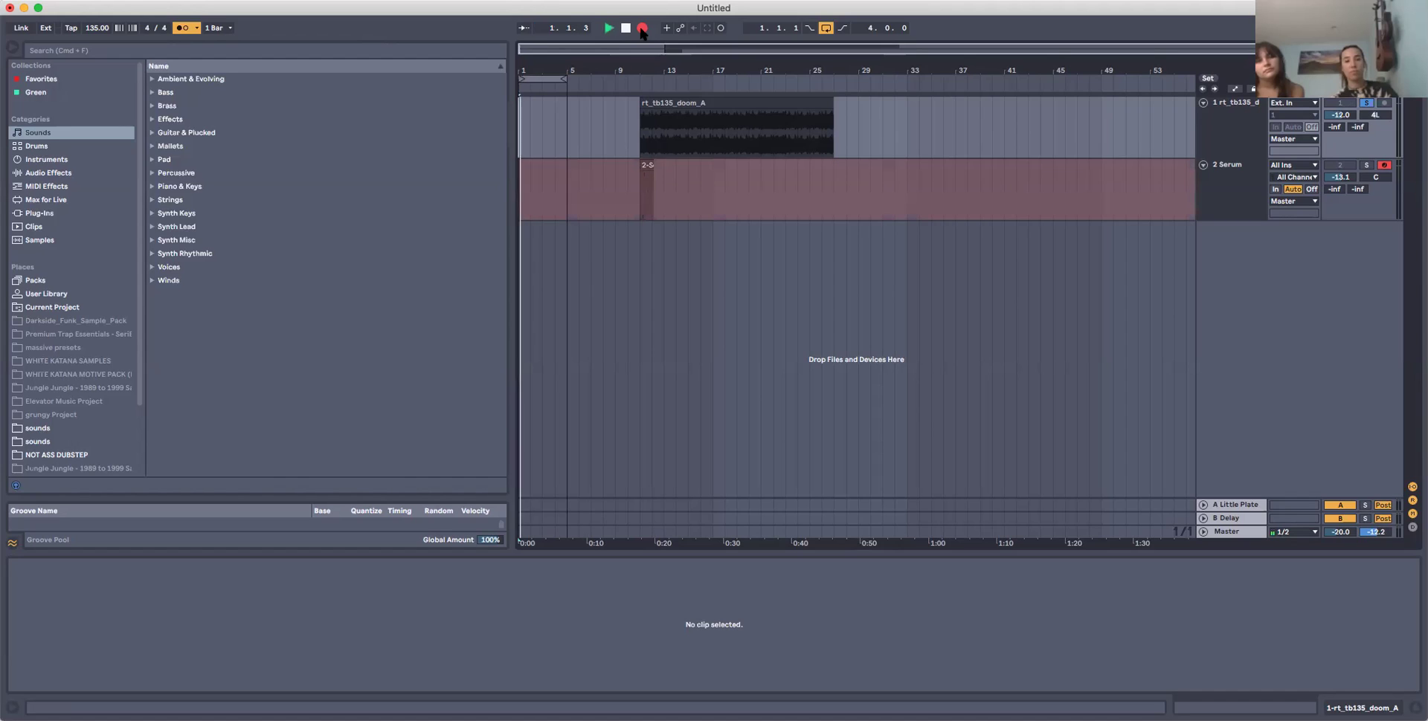
key(space)
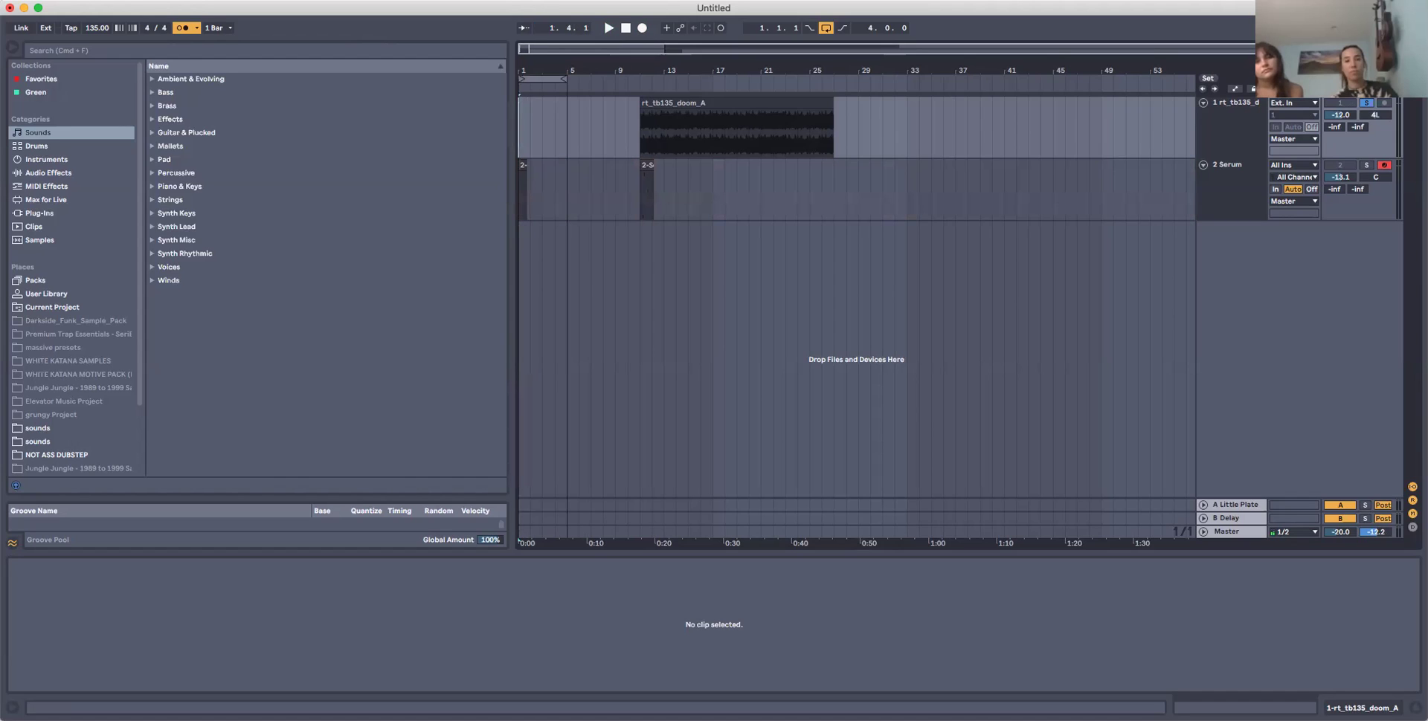
Review the metronome's count-in, sound and rhythm options and close them without changing anything.
click(193, 27)
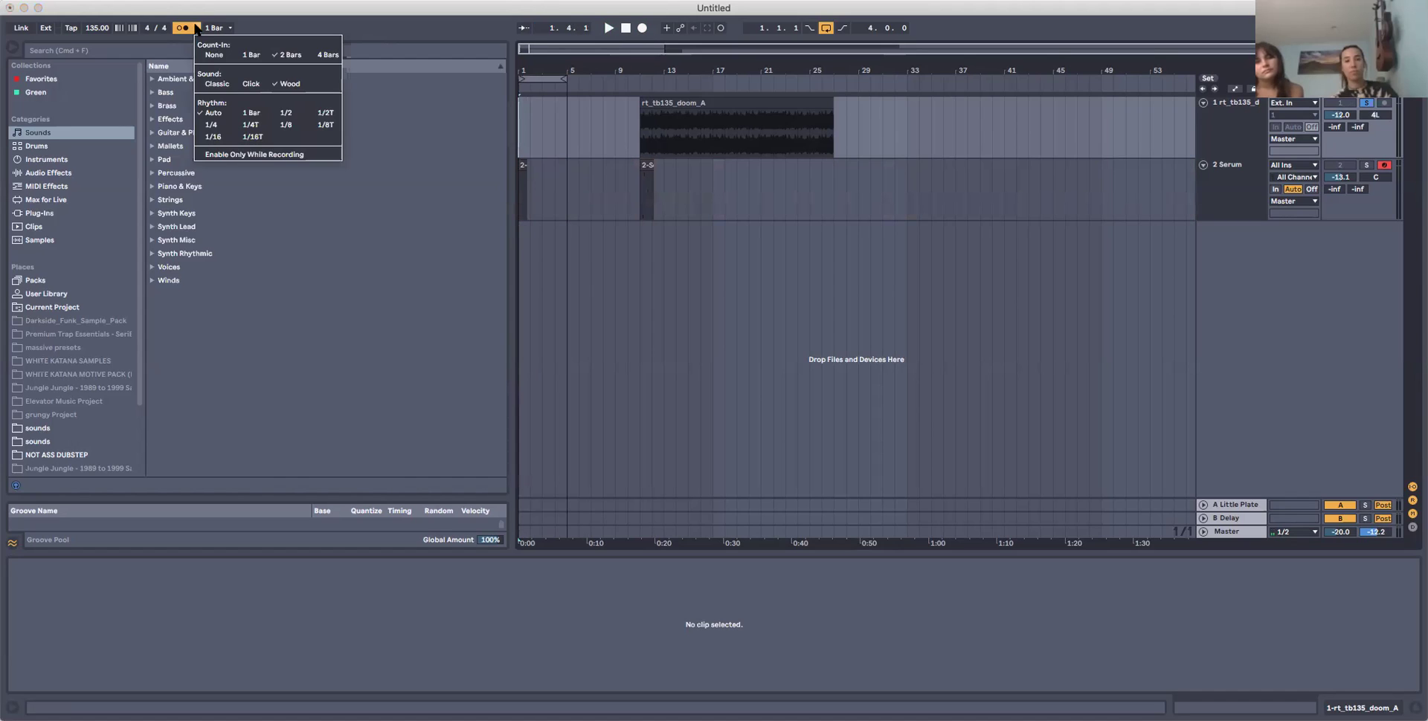
click(372, 37)
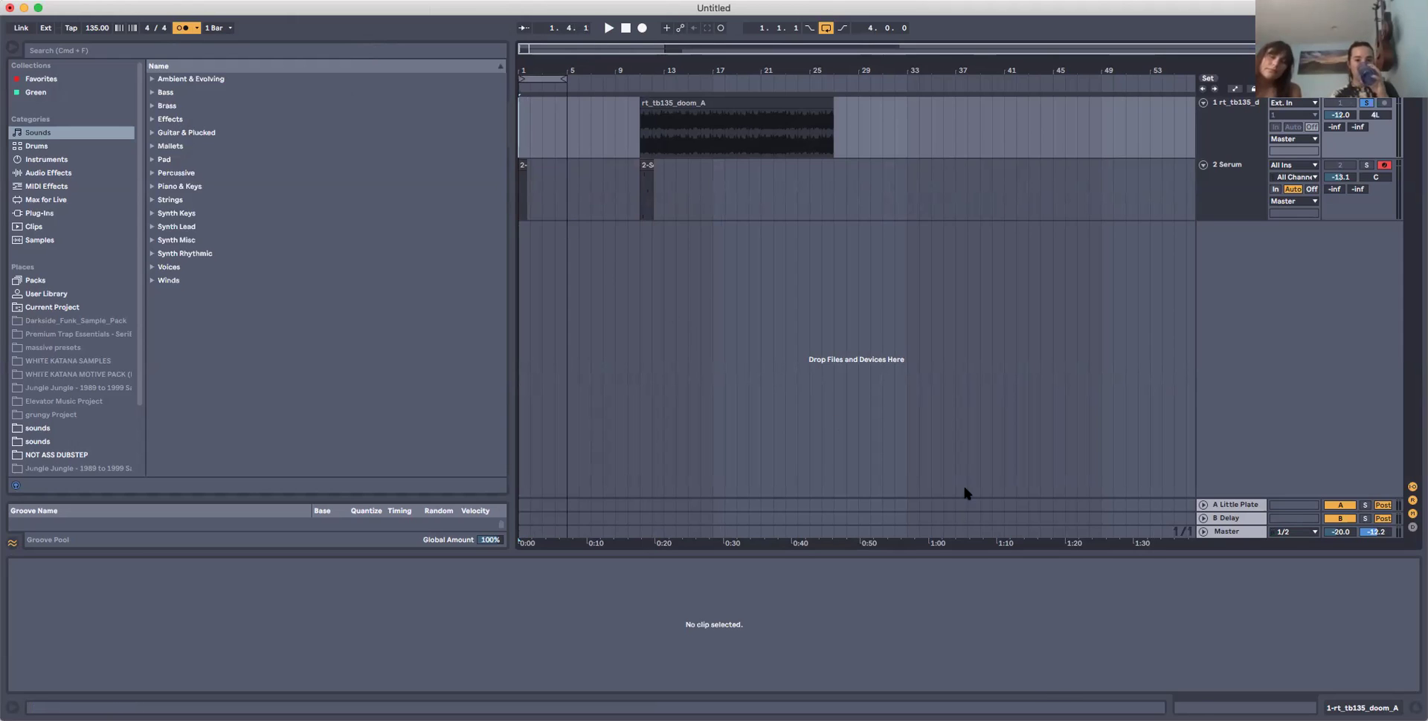
click(883, 190)
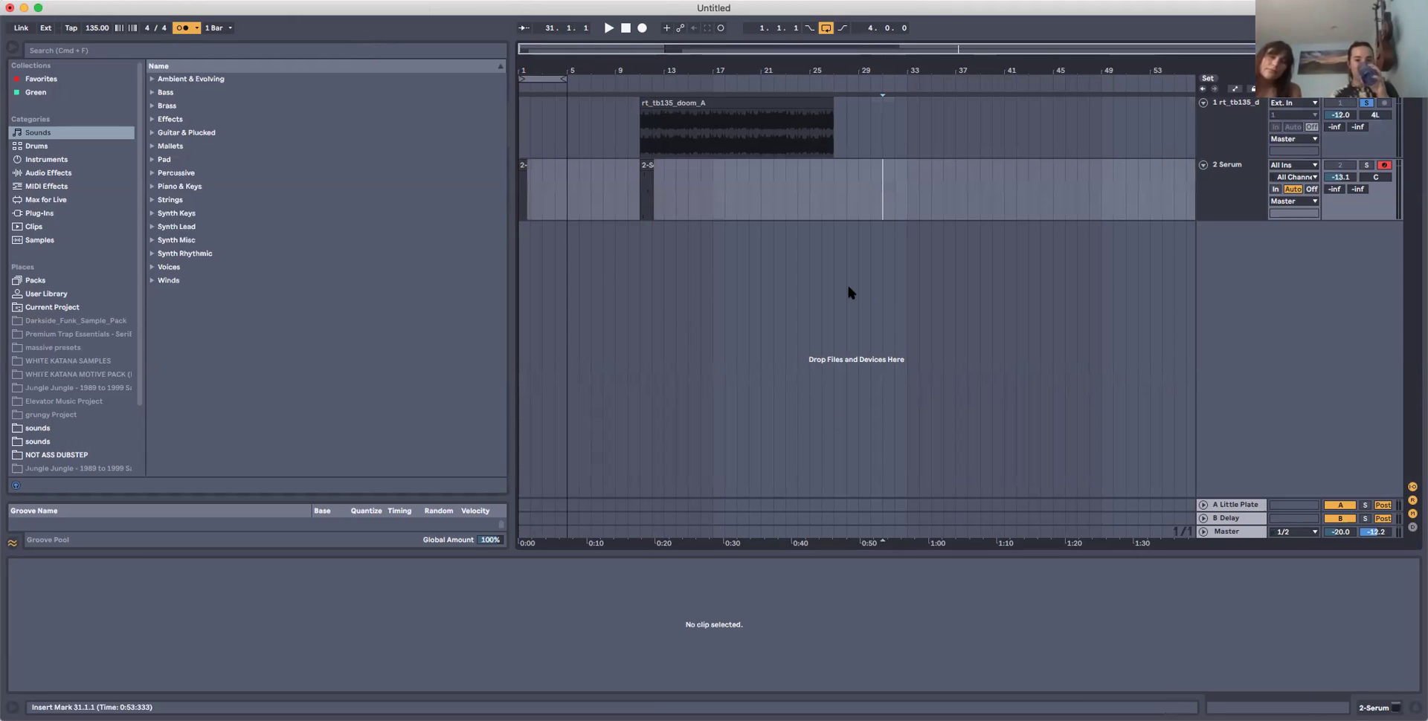
Turn on Follow and play the arrangement from near bar 2 with the timeline zoomed in.
click(524, 29)
mouse_move(582, 50)
mouse_down()
mouse_move(527, 50)
mouse_move(604, 49)
mouse_up()
click(604, 82)
key(space)
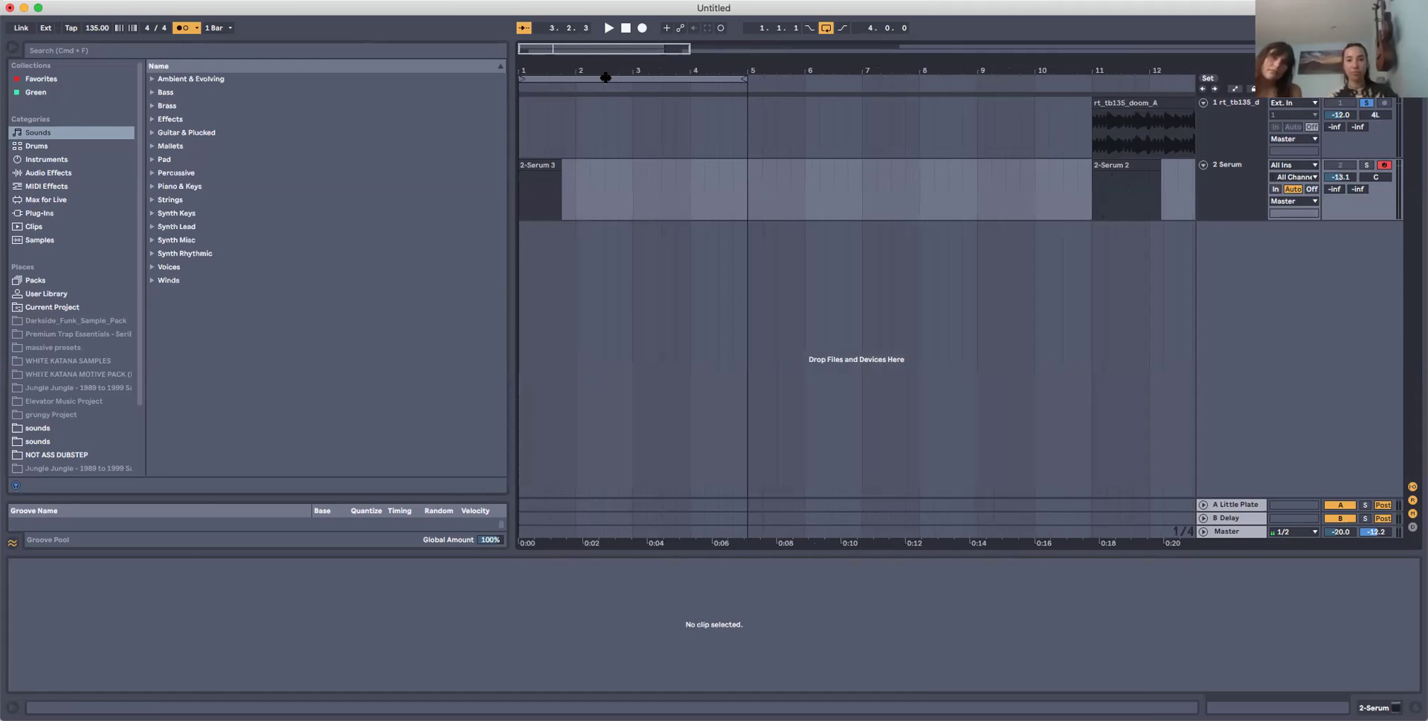
Turn off the arrangement loop over the first four bars and stop playback at the start.
right_click(604, 81)
click(617, 87)
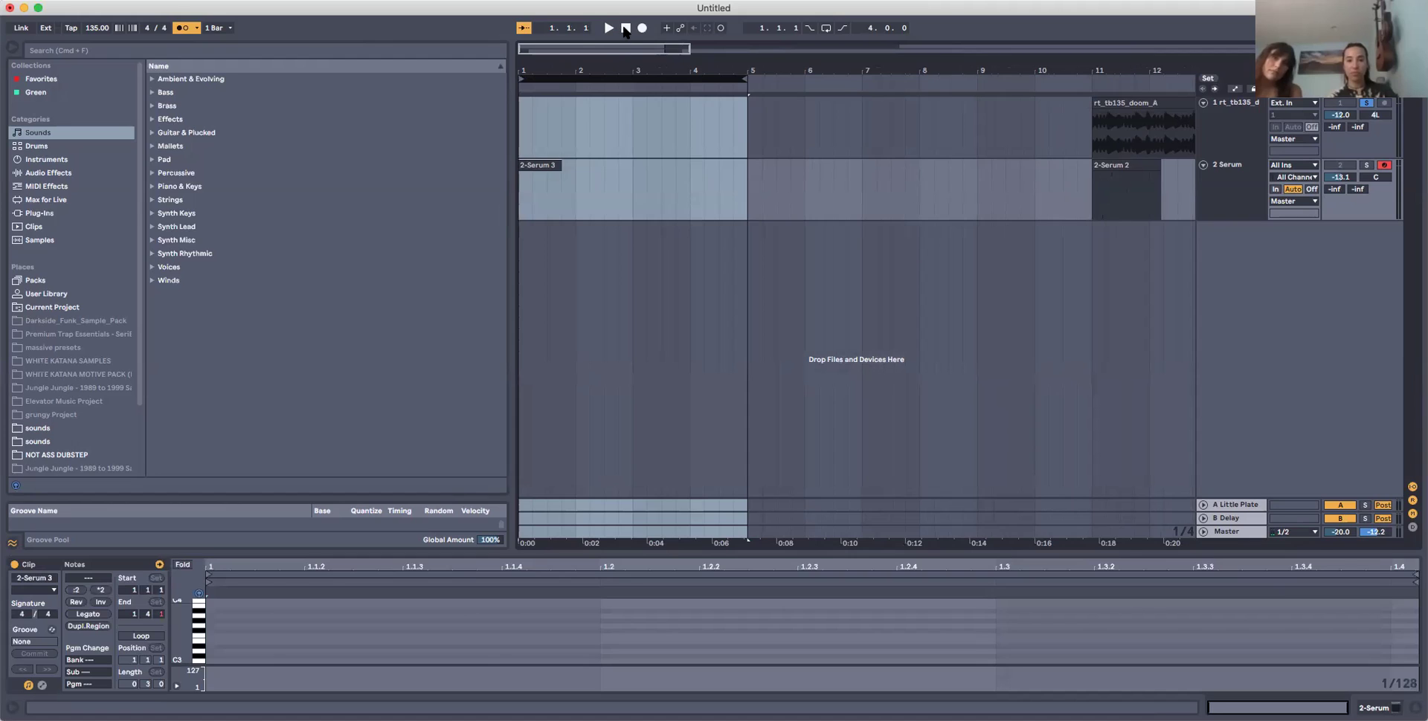
click(624, 29)
drag(623, 44, 623, 49)
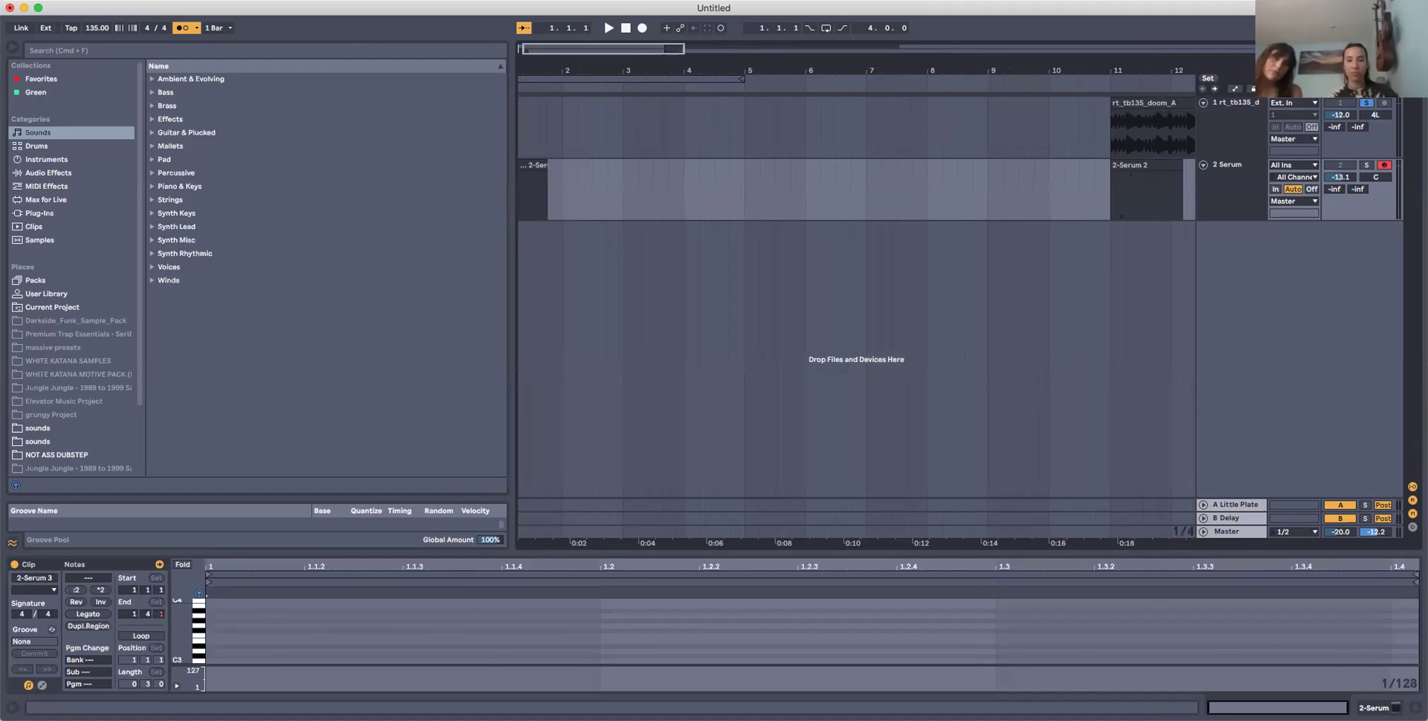
Hide the browser and play the arrangement from 13.3.1 with Follow on, stopping after a few bars.
click(14, 48)
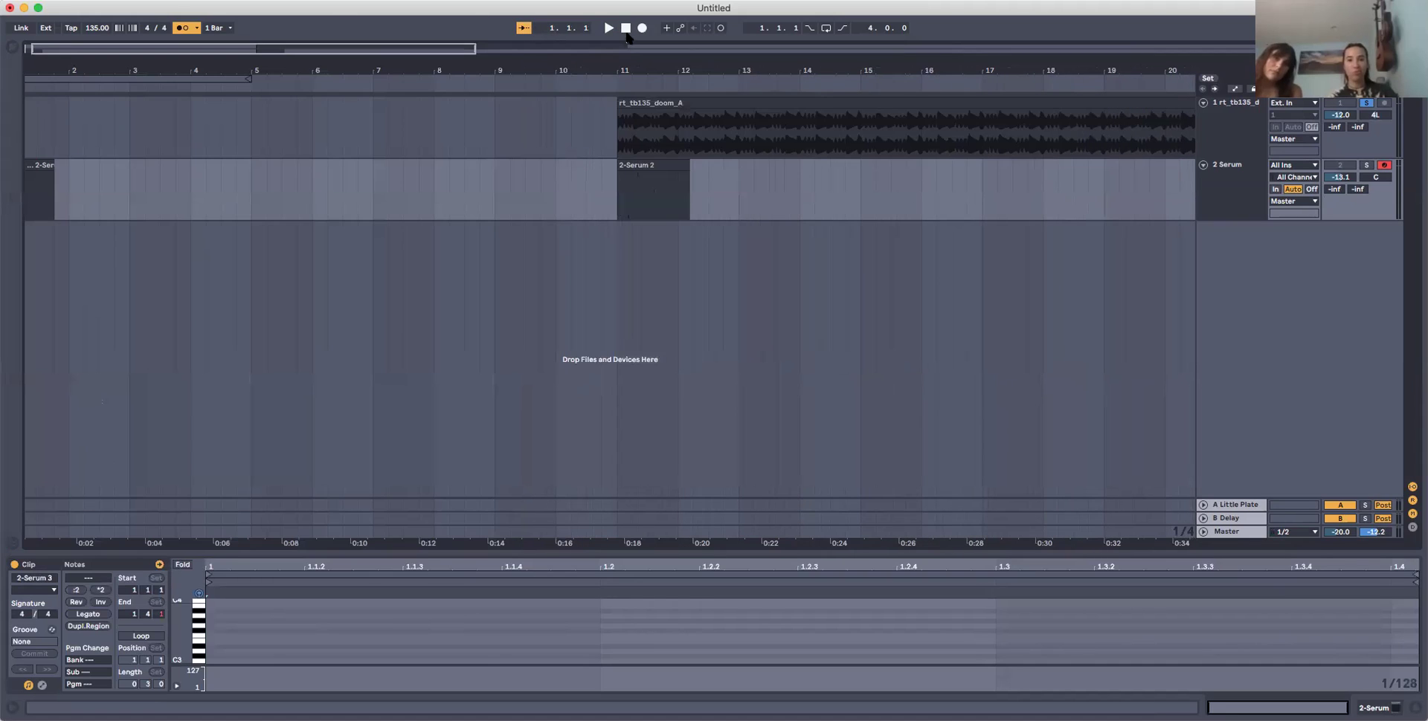
click(609, 29)
key(space)
click(791, 201)
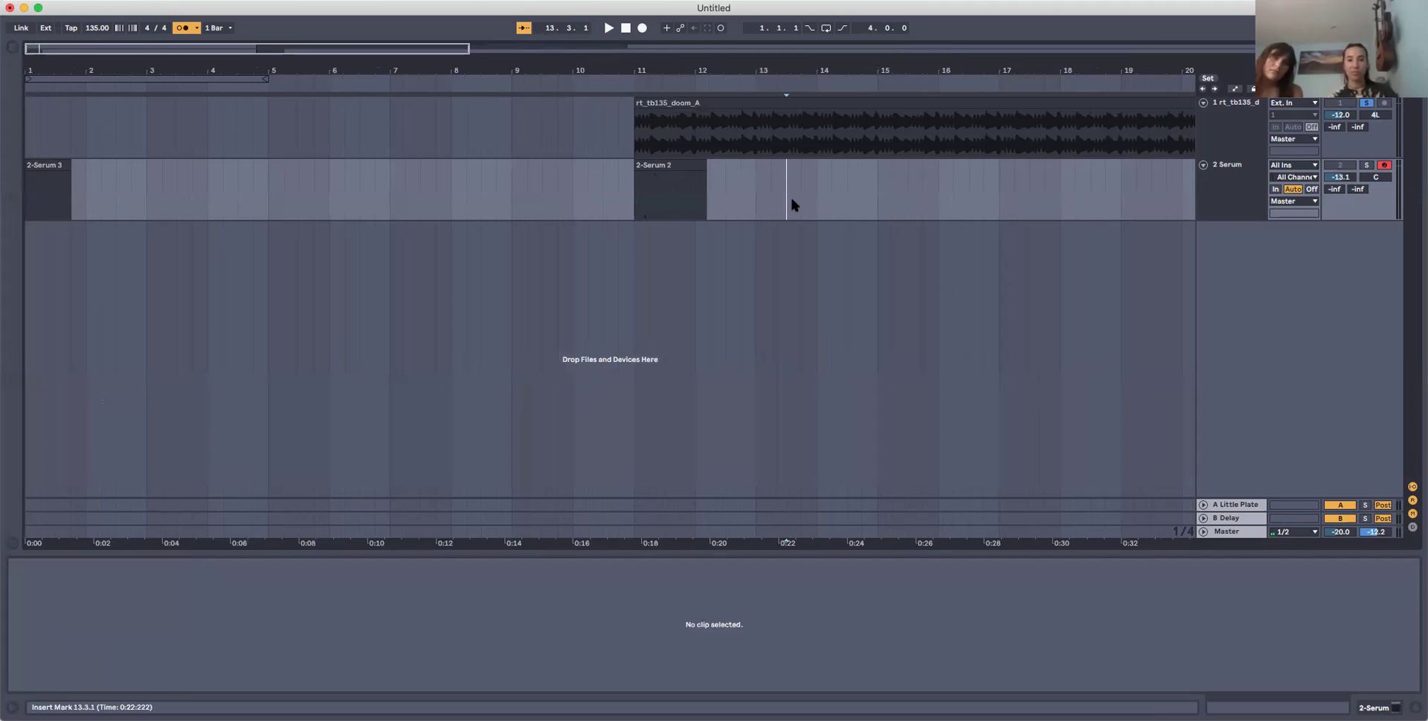
key(space)
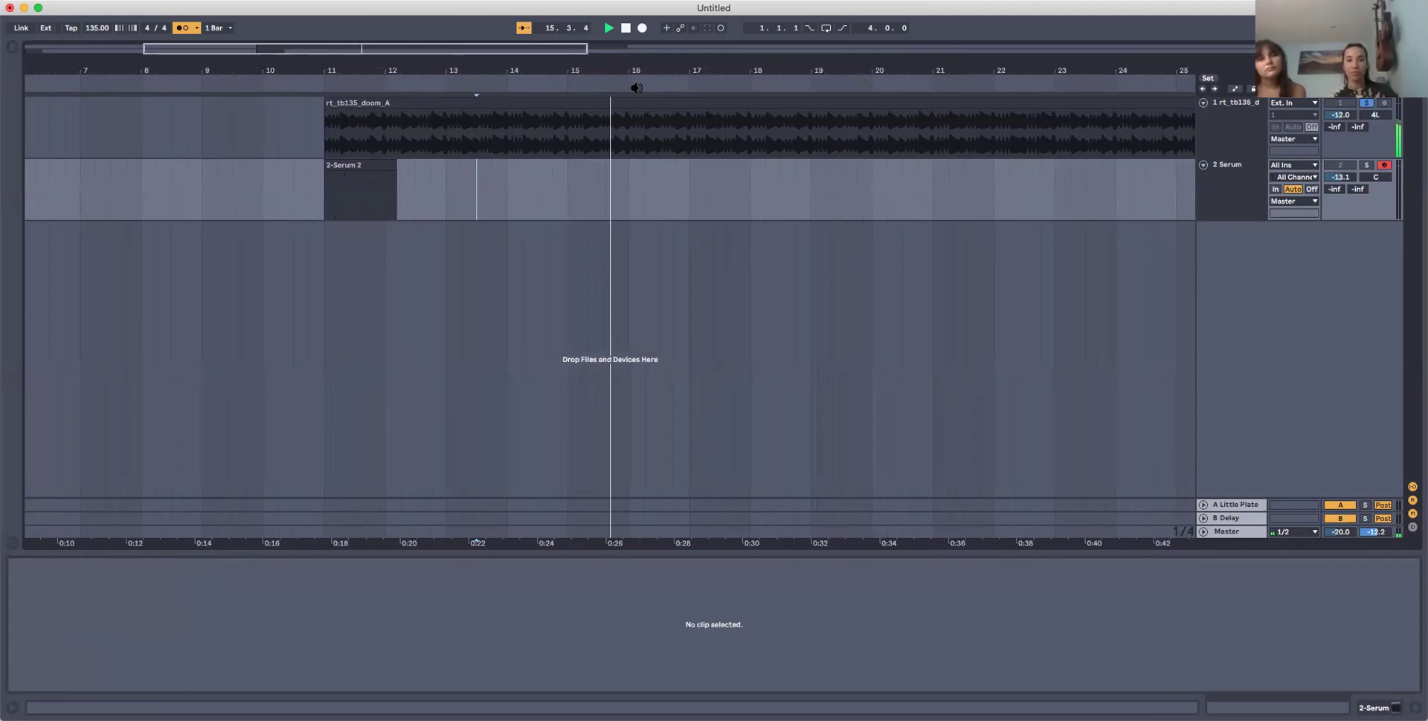
key(space)
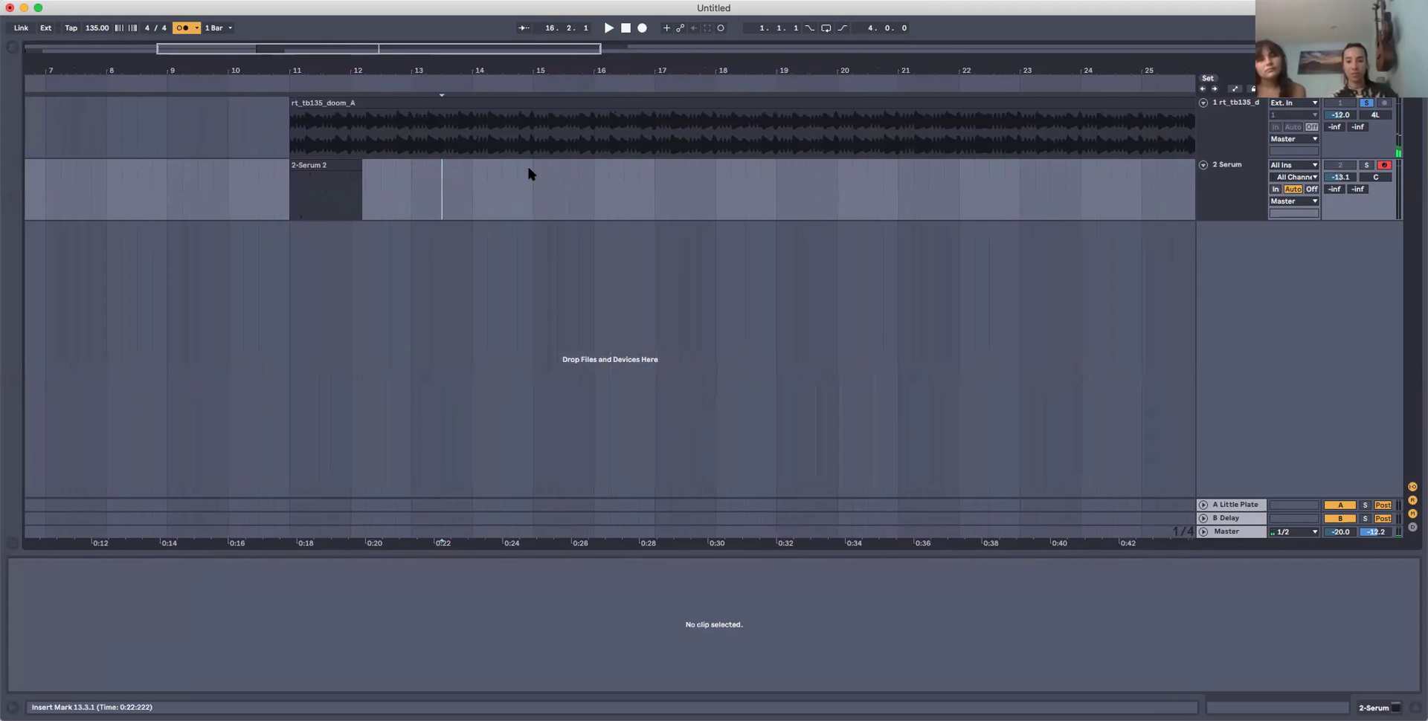
Play the arrangement from several points up to about bar 25 without Follow, and return to the start.
click(684, 177)
key(space)
click(968, 182)
click(1152, 193)
key(space)
click(608, 29)
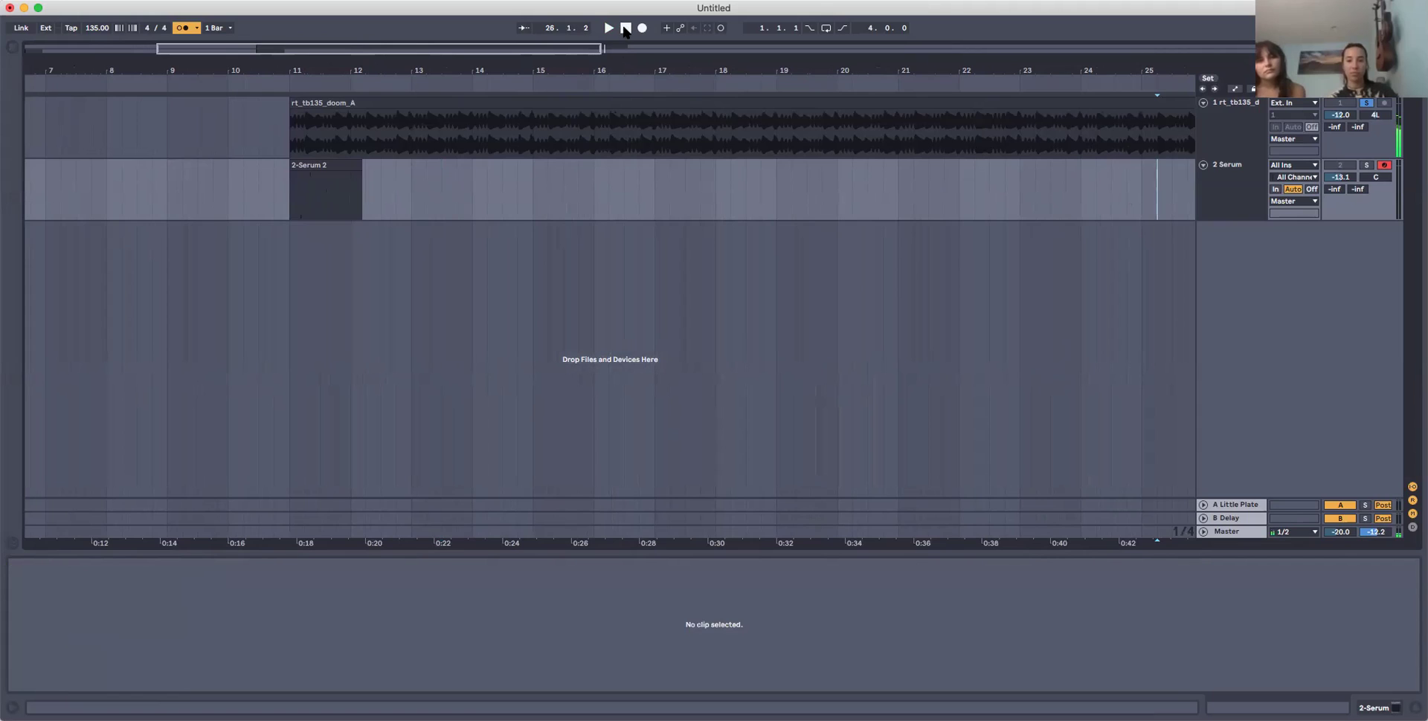
click(626, 28)
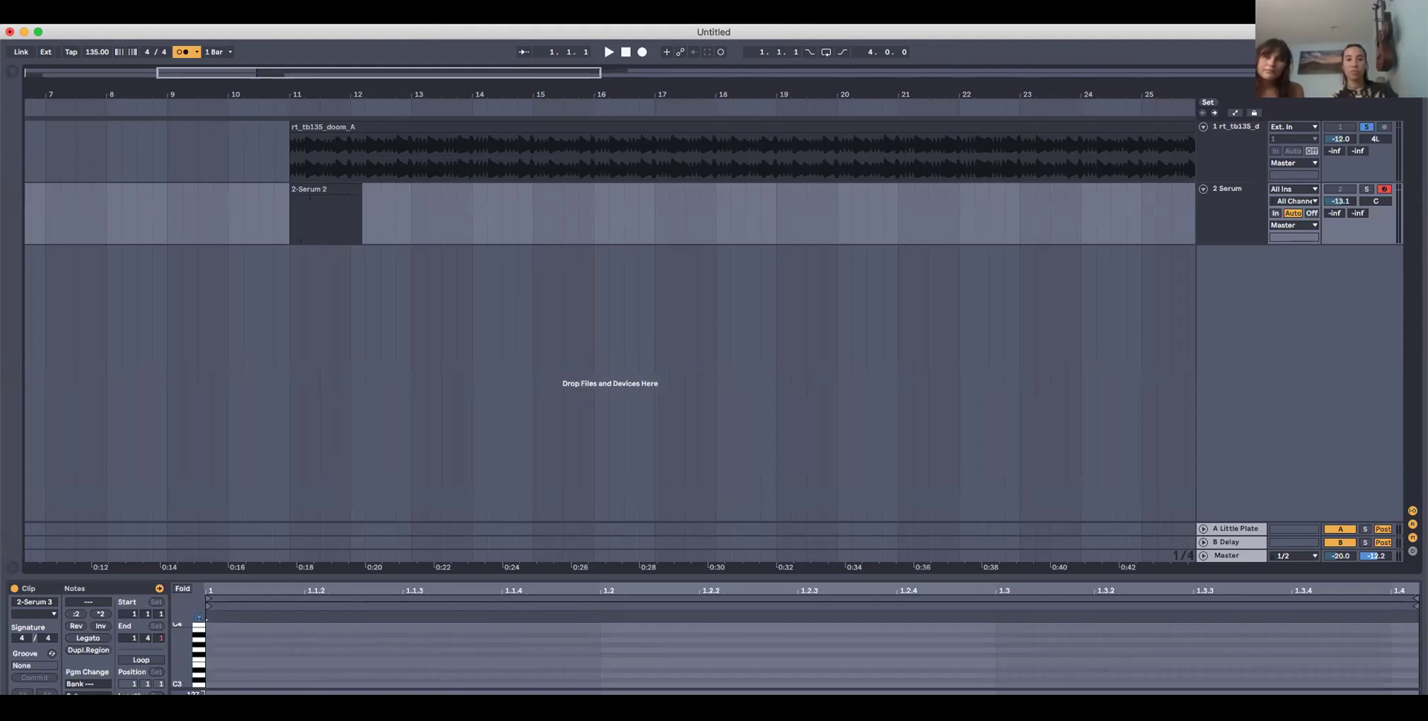
Enlarge the rt_tb135 audio track's height and show its track volume automation.
drag(1232, 179, 1254, 266)
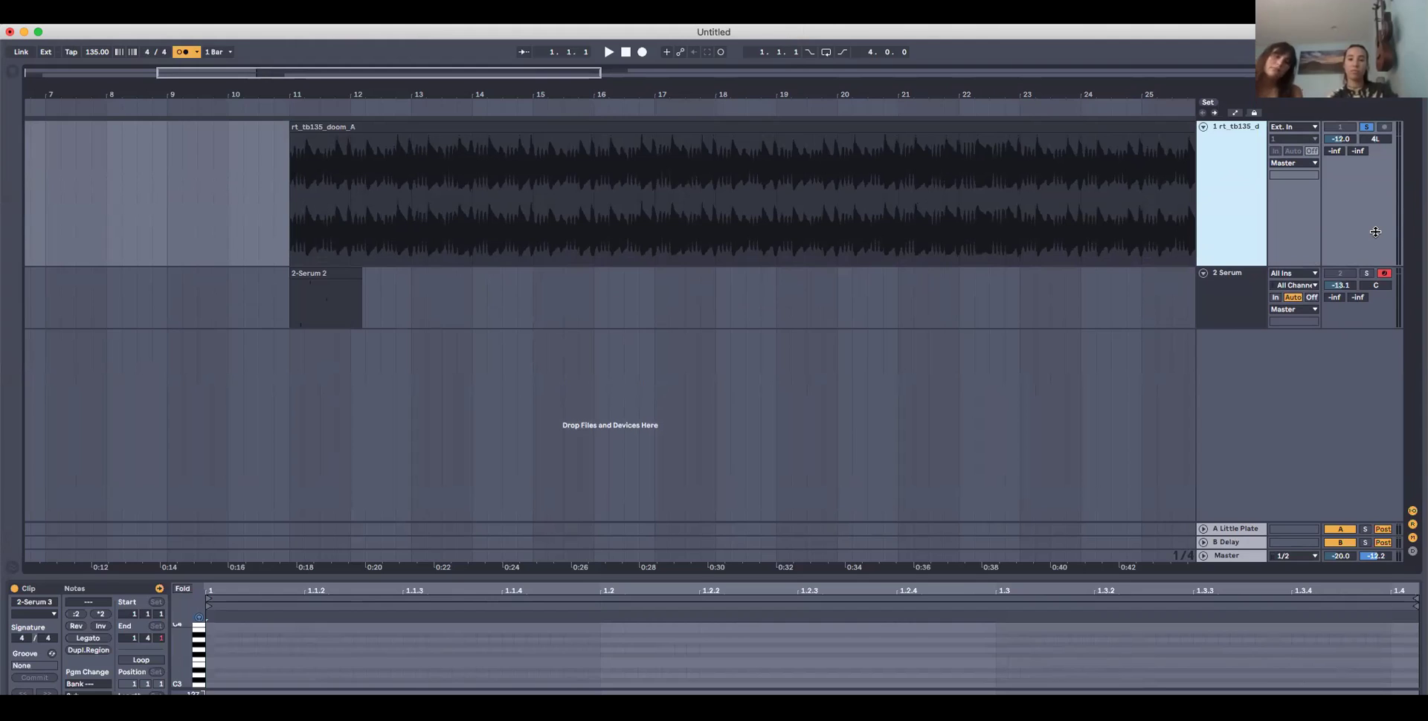
click(1336, 140)
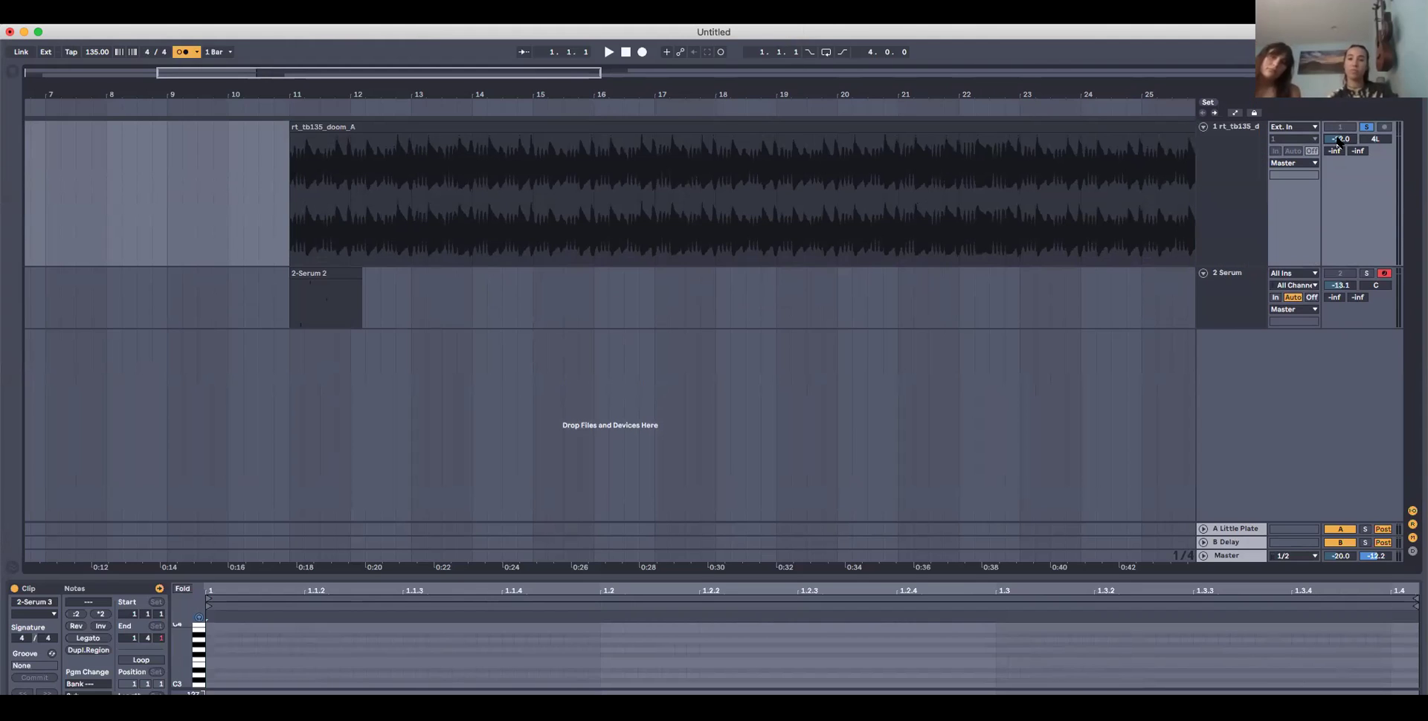
right_click(1336, 143)
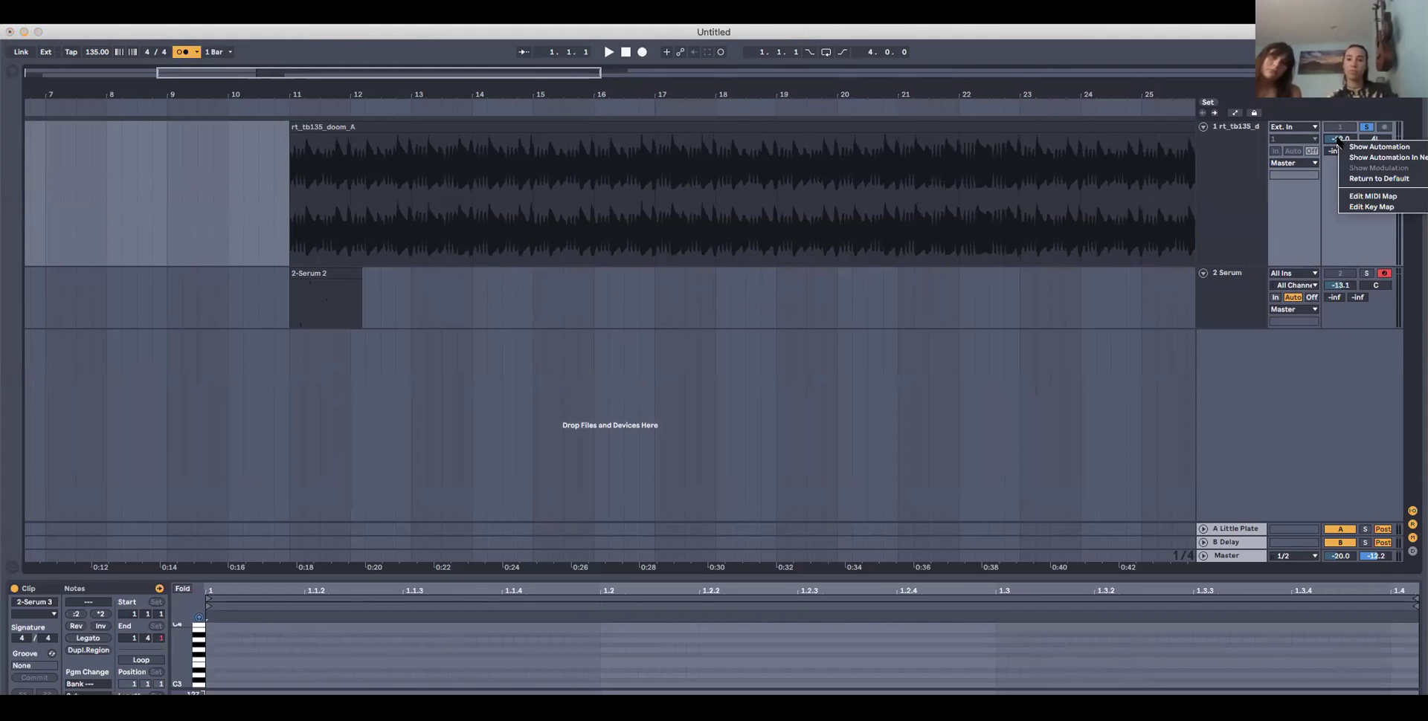
click(1349, 147)
Shape a volume fade-in from -inf at bar 11 to -12.0 dB at bar 13, with -10.0 dB near bar 21.
mouse_move(941, 193)
mouse_down()
mouse_move(939, 214)
mouse_move(939, 186)
mouse_up()
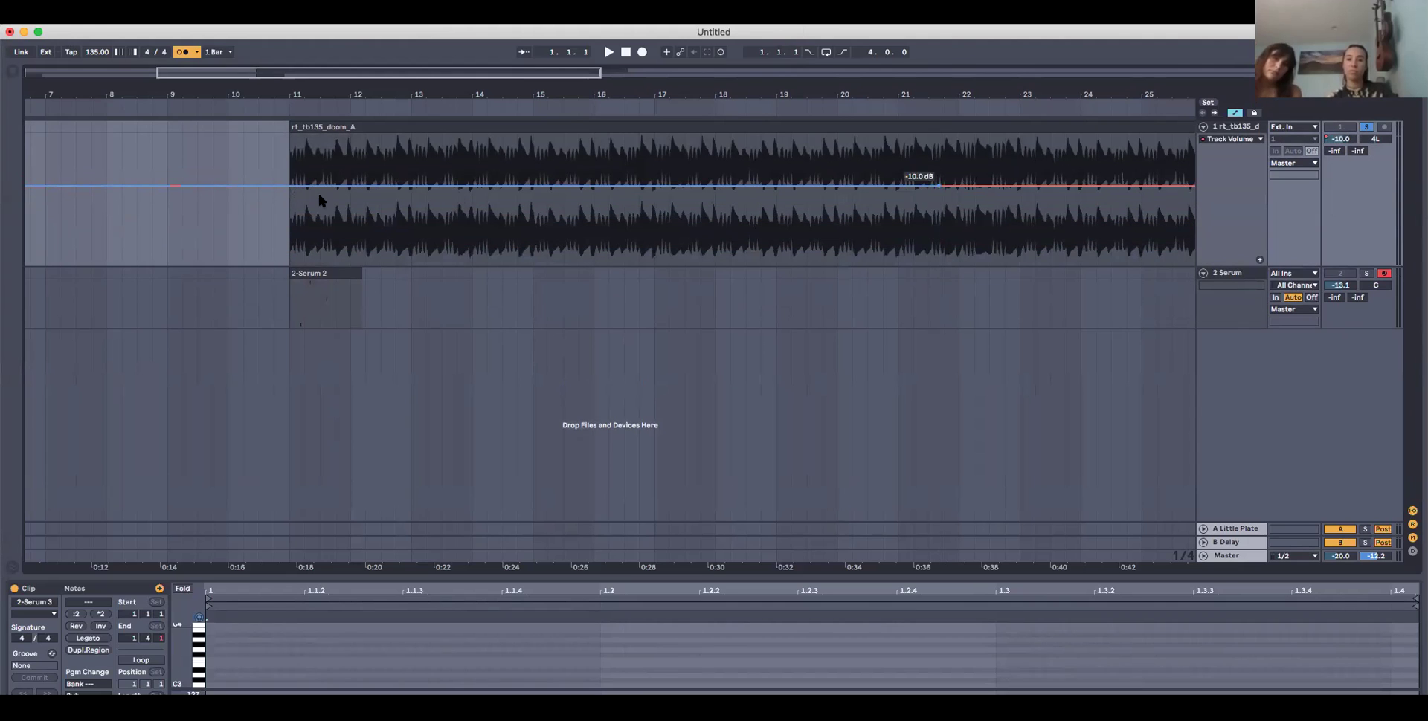
drag(290, 185, 290, 264)
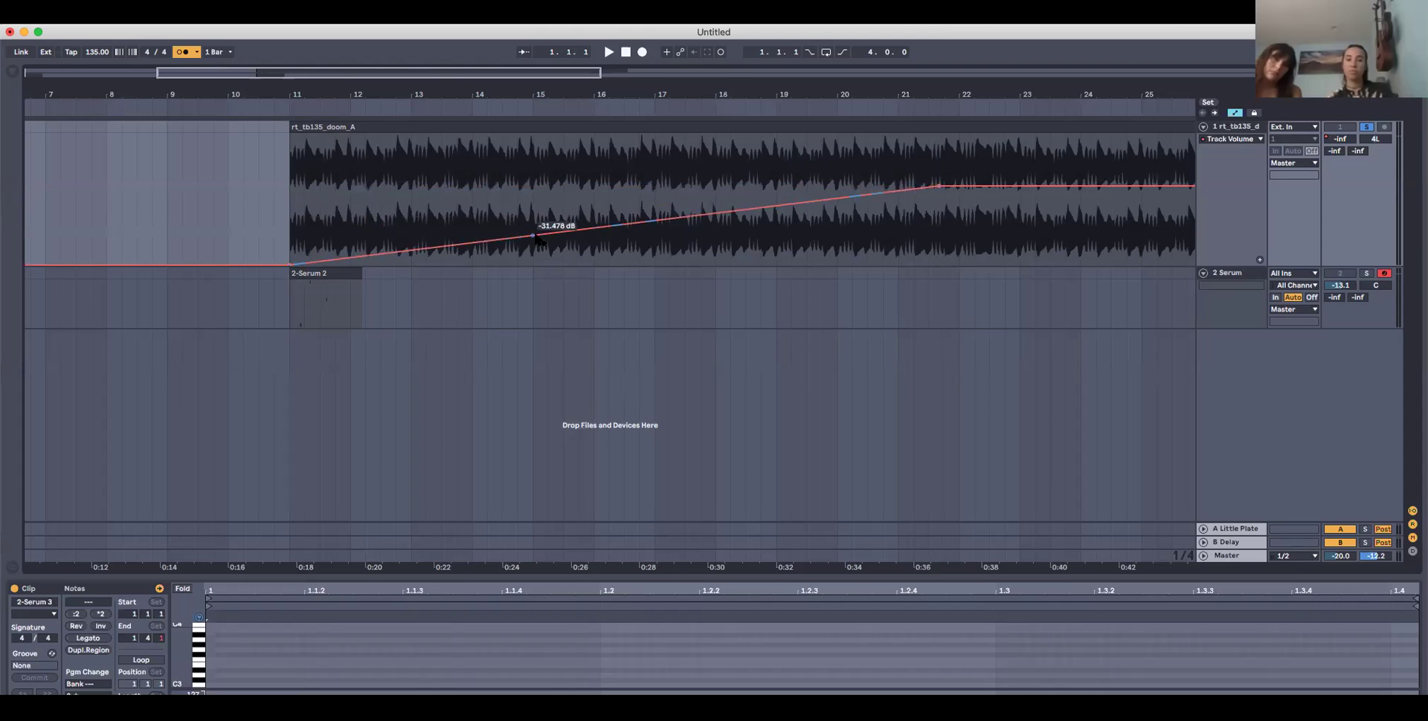
mouse_move(411, 250)
mouse_down()
mouse_move(411, 159)
mouse_move(411, 194)
mouse_up()
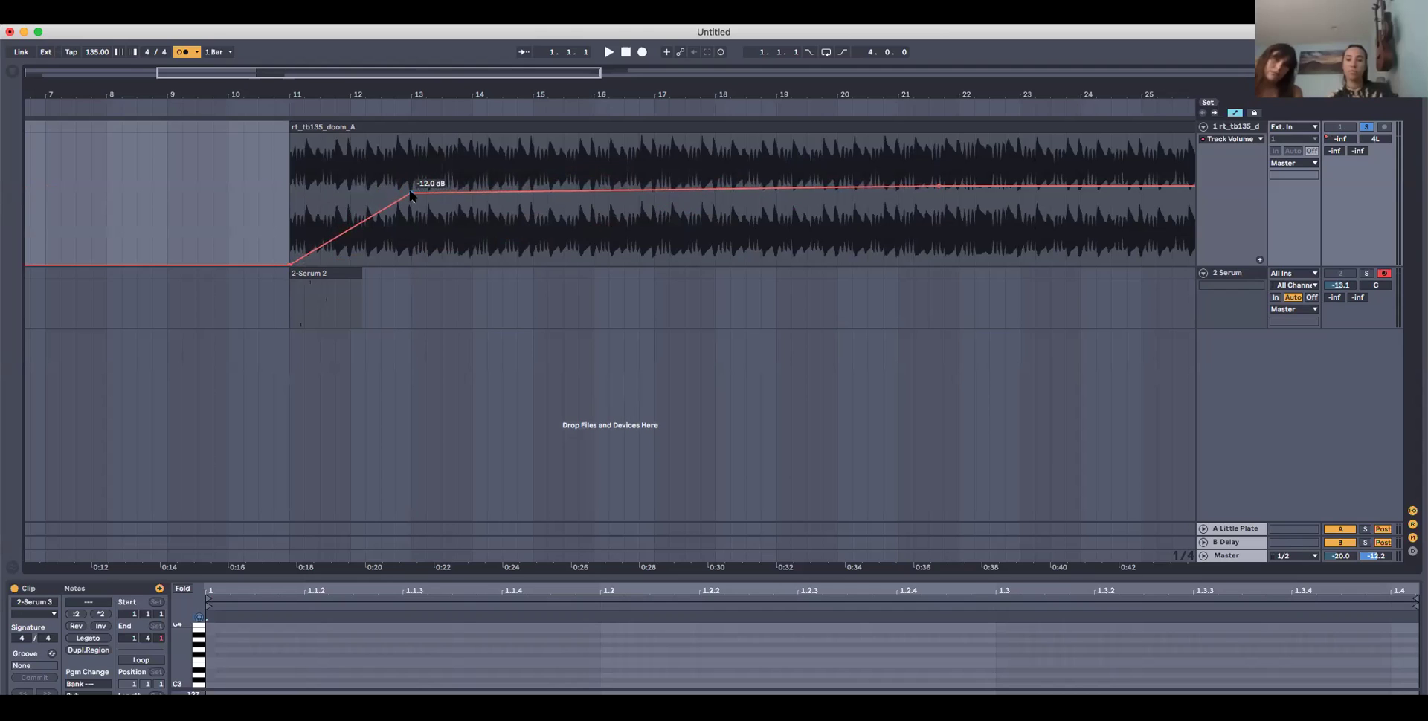
Play the audio clip from bar 11 to hear its fade-in and turn off the metronome.
click(351, 232)
key(space)
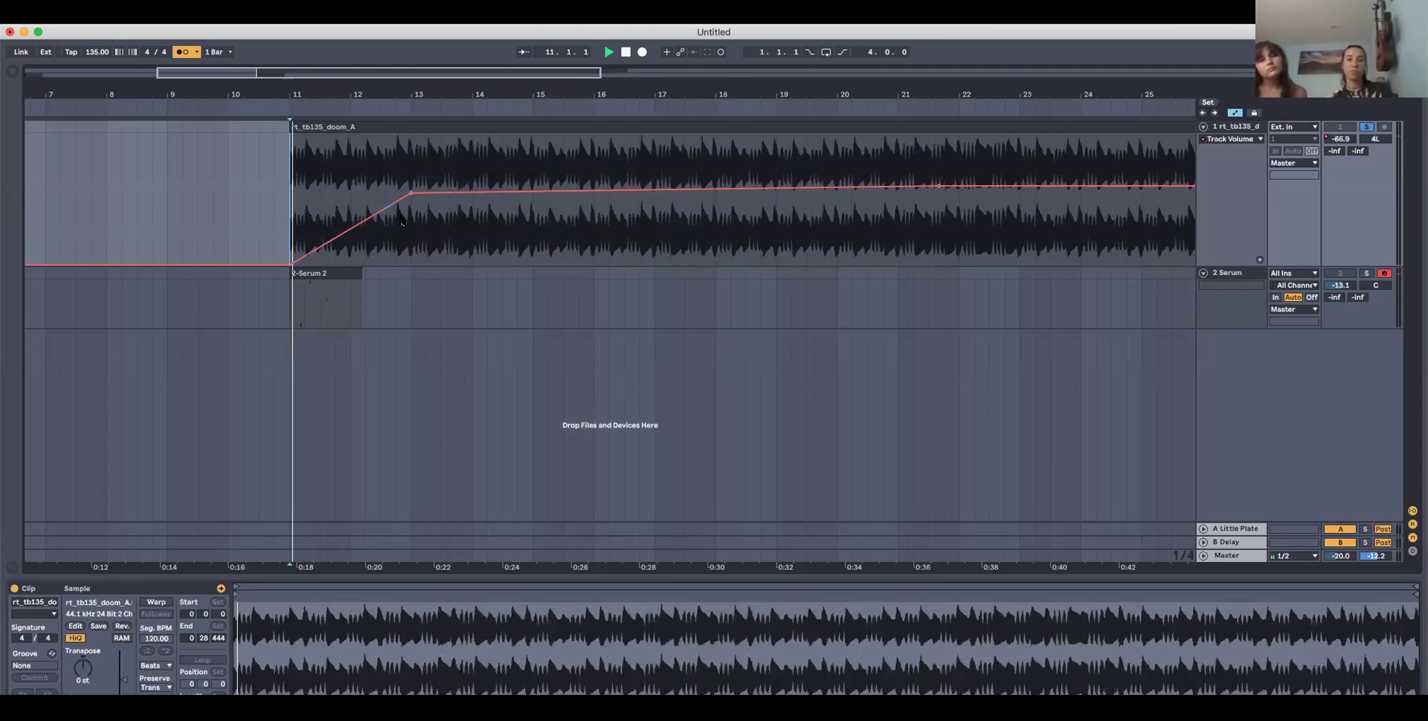
click(184, 52)
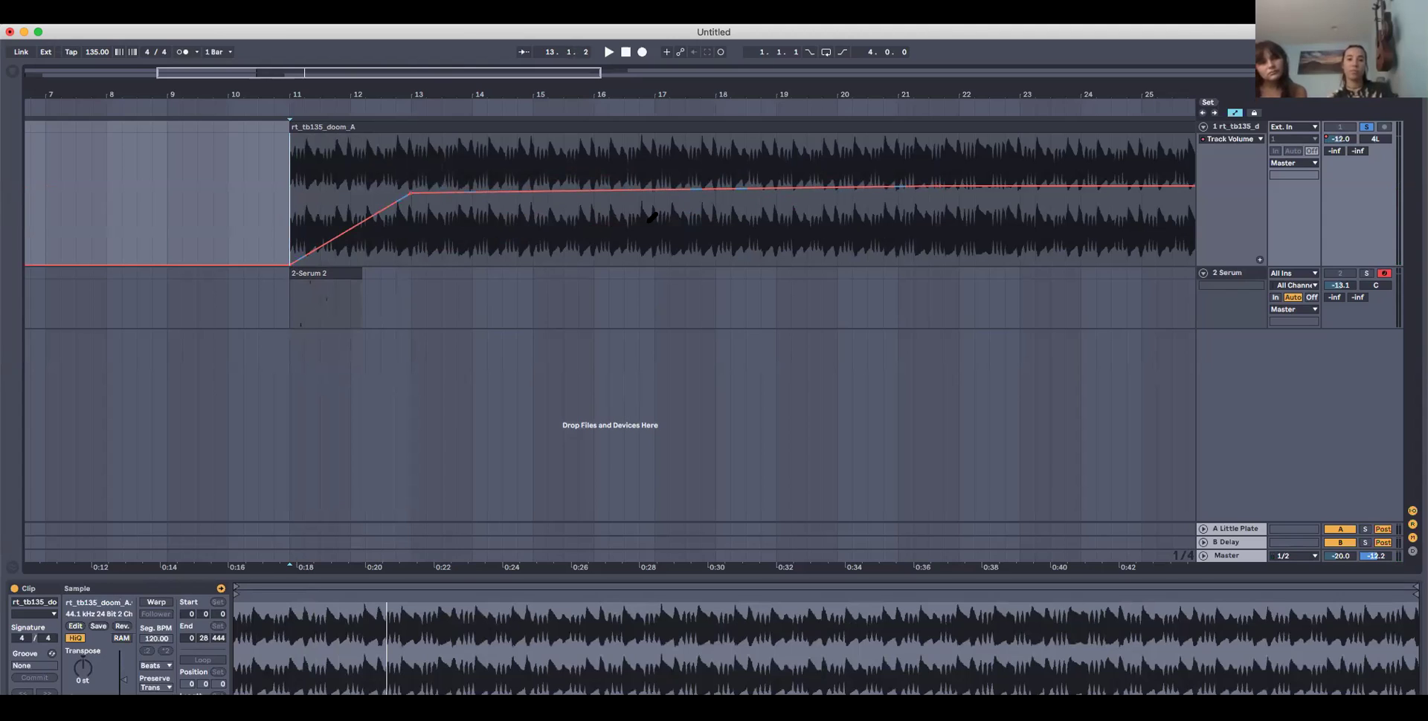
Draw stepped volume automation rising from bar 11, pull it down to silence until bar 17, and undo the volume automation edits.
drag(295, 269, 510, 128)
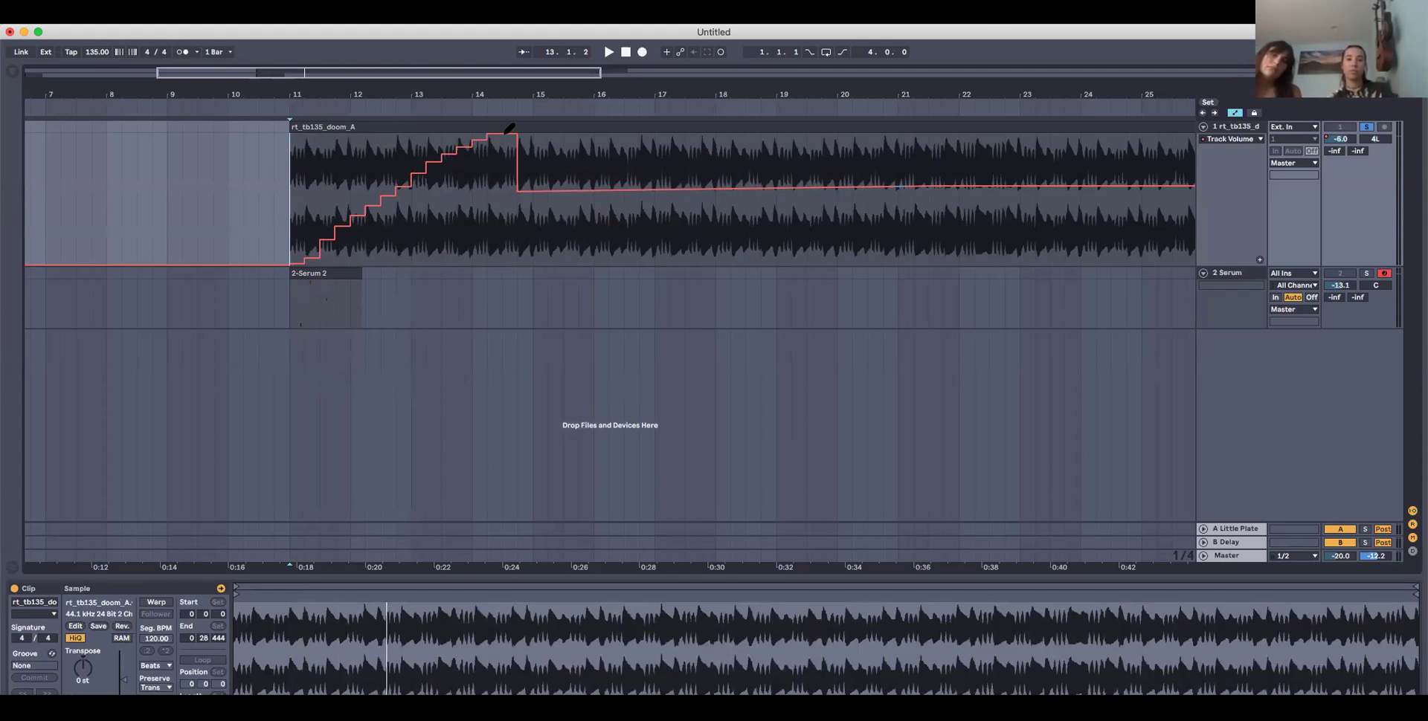
mouse_move(517, 136)
mouse_down()
mouse_move(191, 433)
mouse_move(659, 447)
mouse_move(665, 431)
mouse_up()
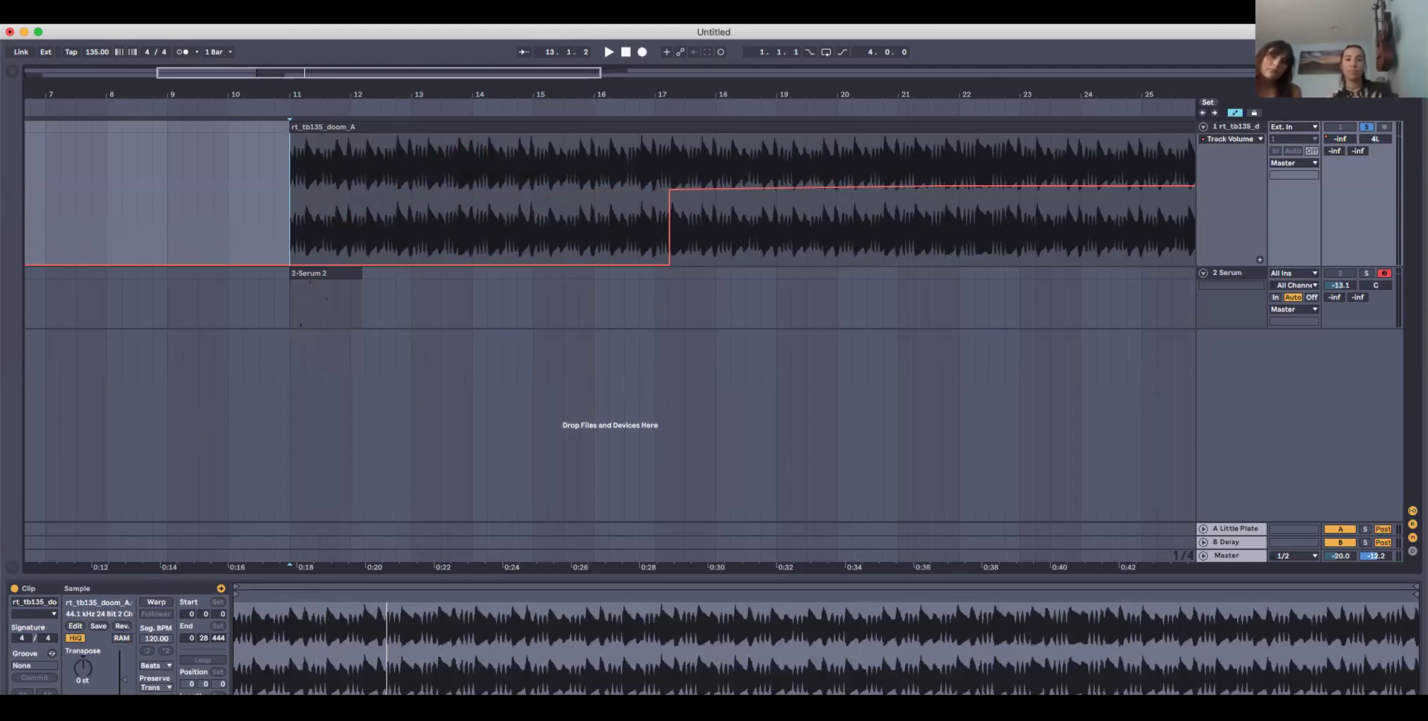
mouse_move(669, 192)
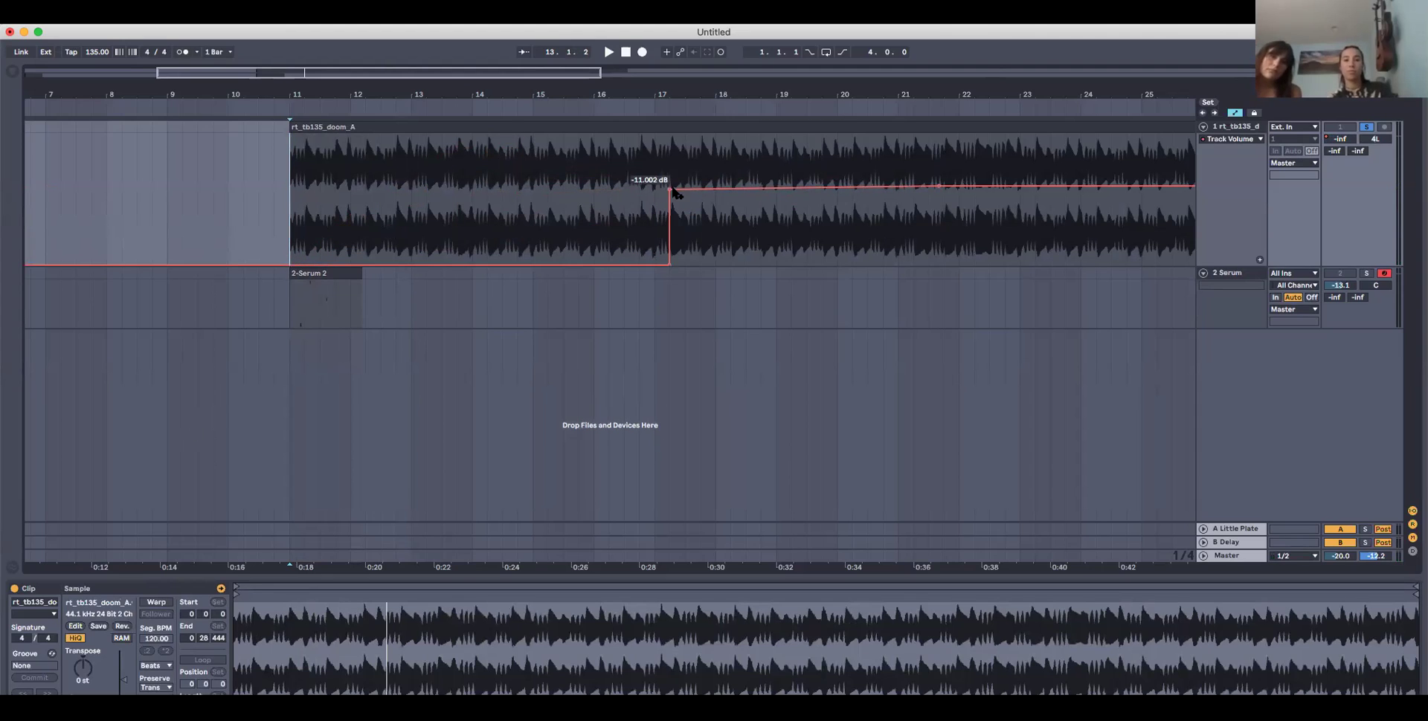
drag(670, 192, 669, 267)
key(super+z)
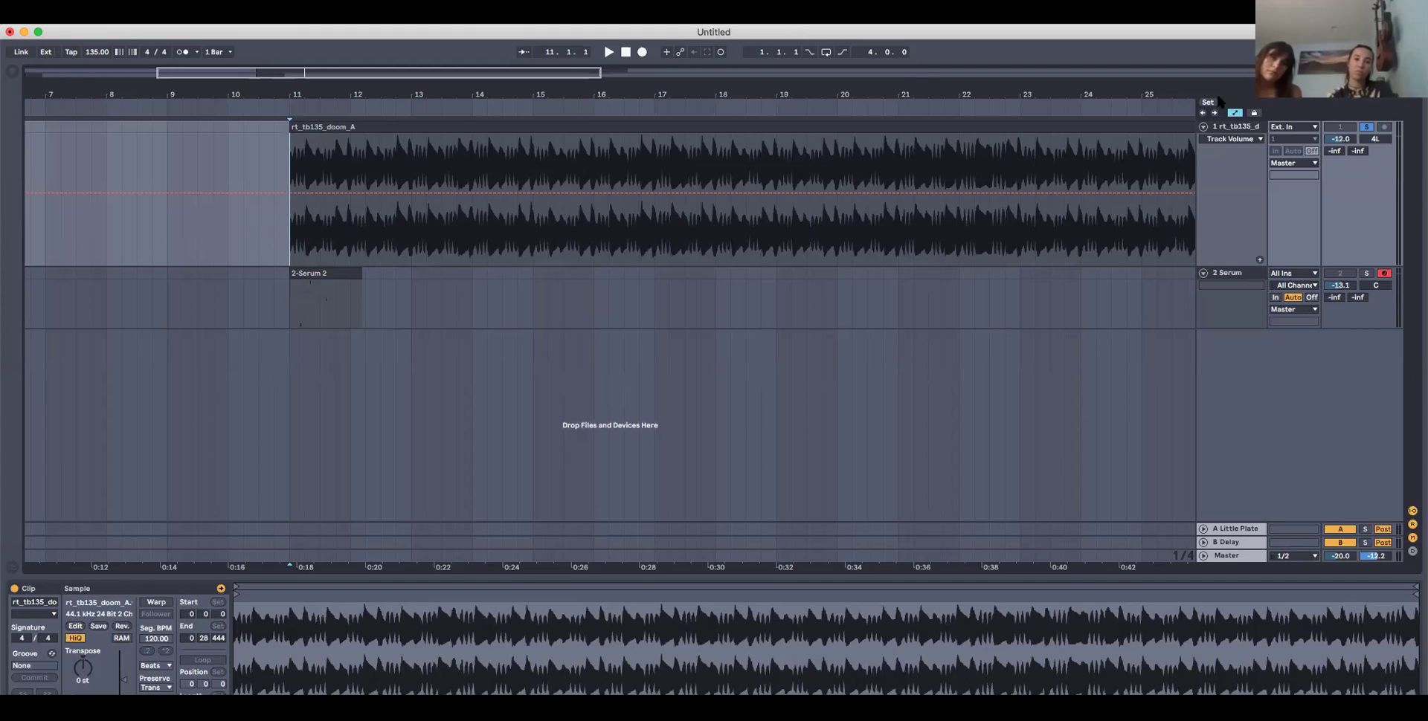
Play the audio clip briefly from bar 11 with the flat track volume.
key(space)
click(1226, 132)
key(space)
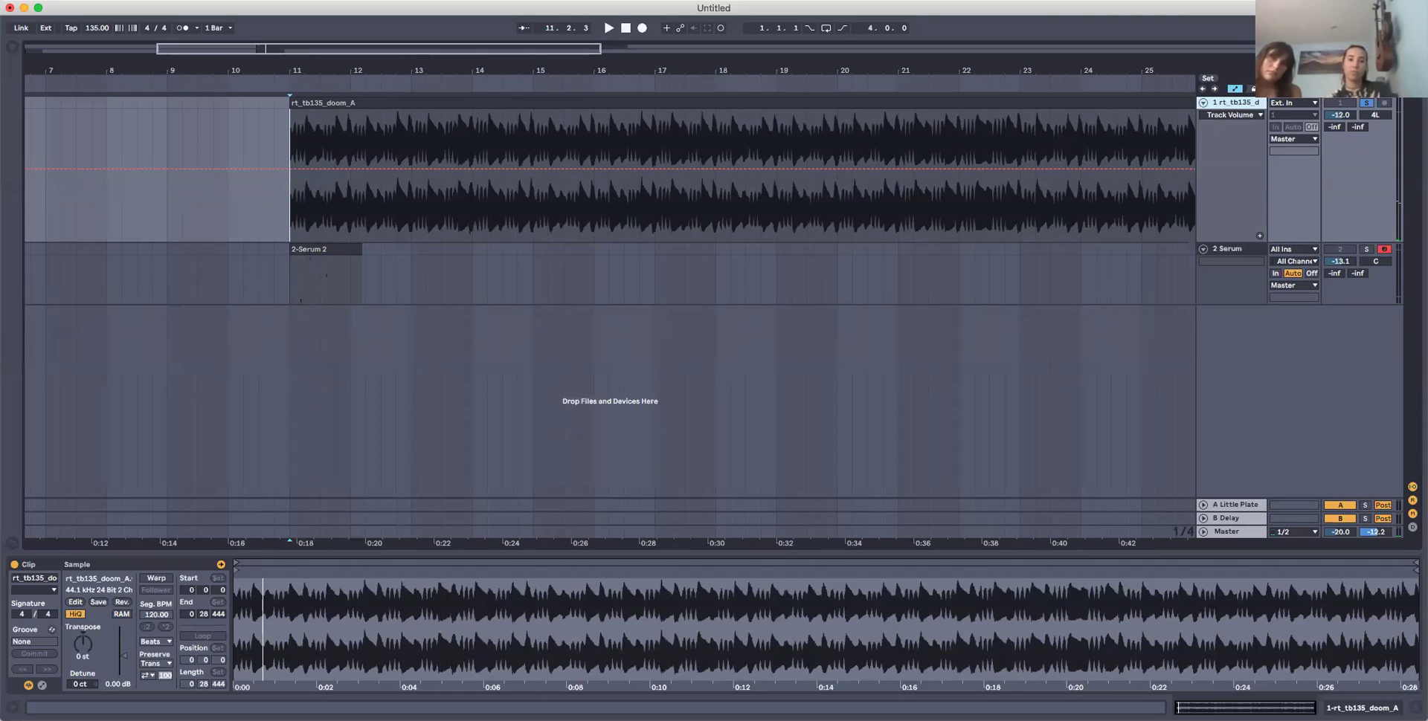
Show the browser and add the Reverb audio effect to the rt_tb135 audio track.
click(10, 49)
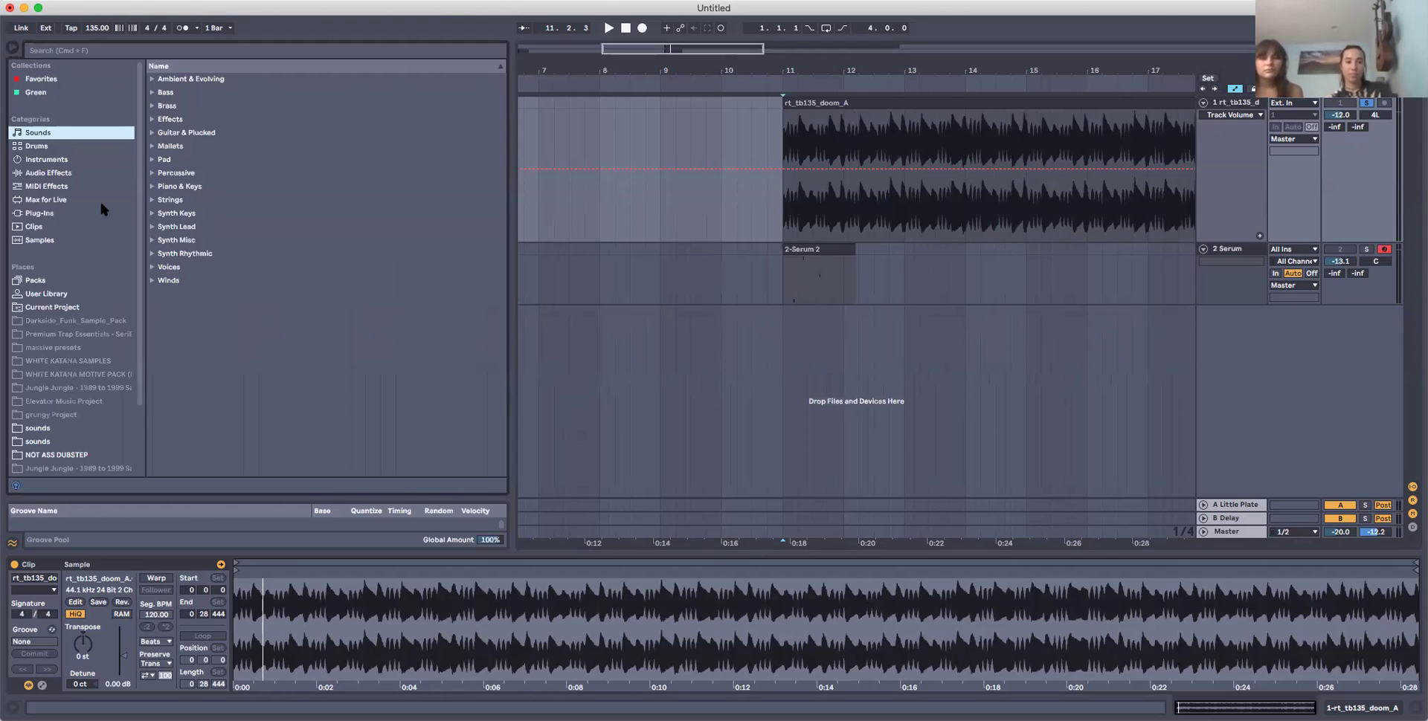
click(64, 173)
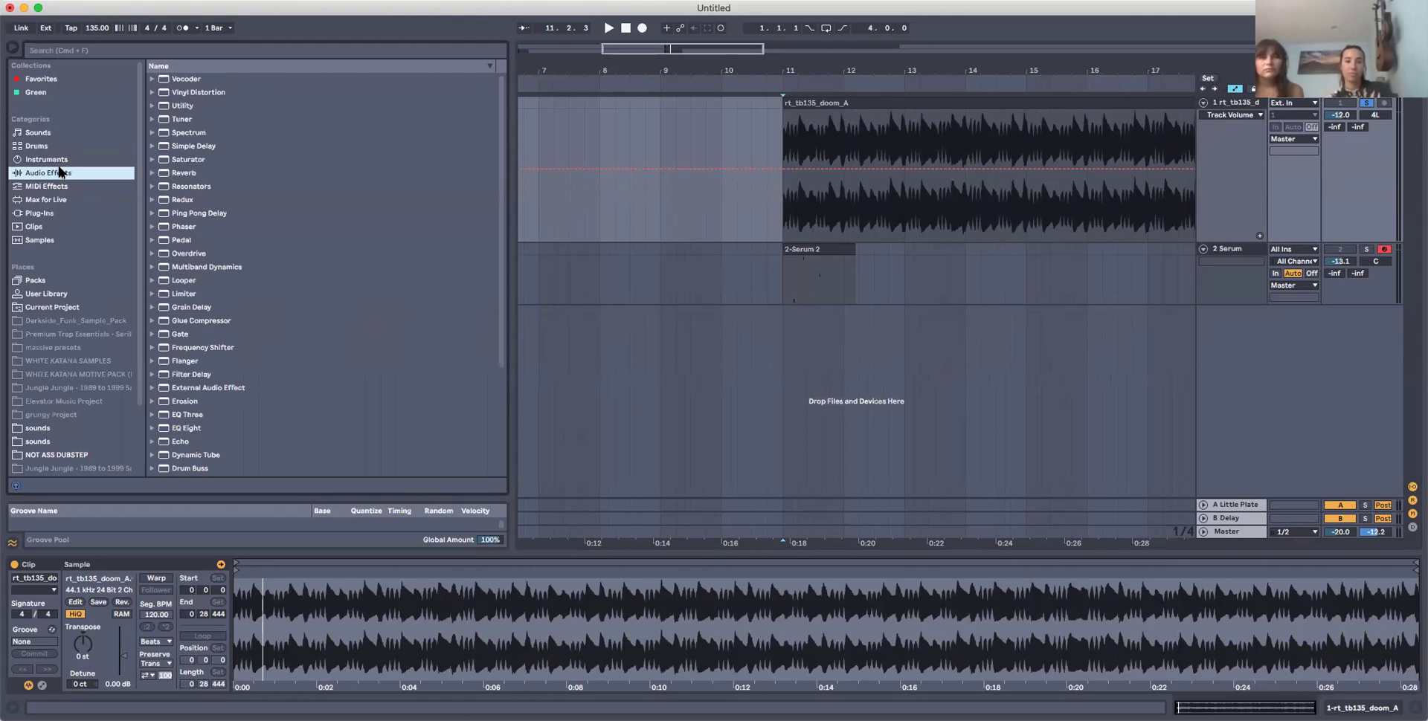
click(170, 172)
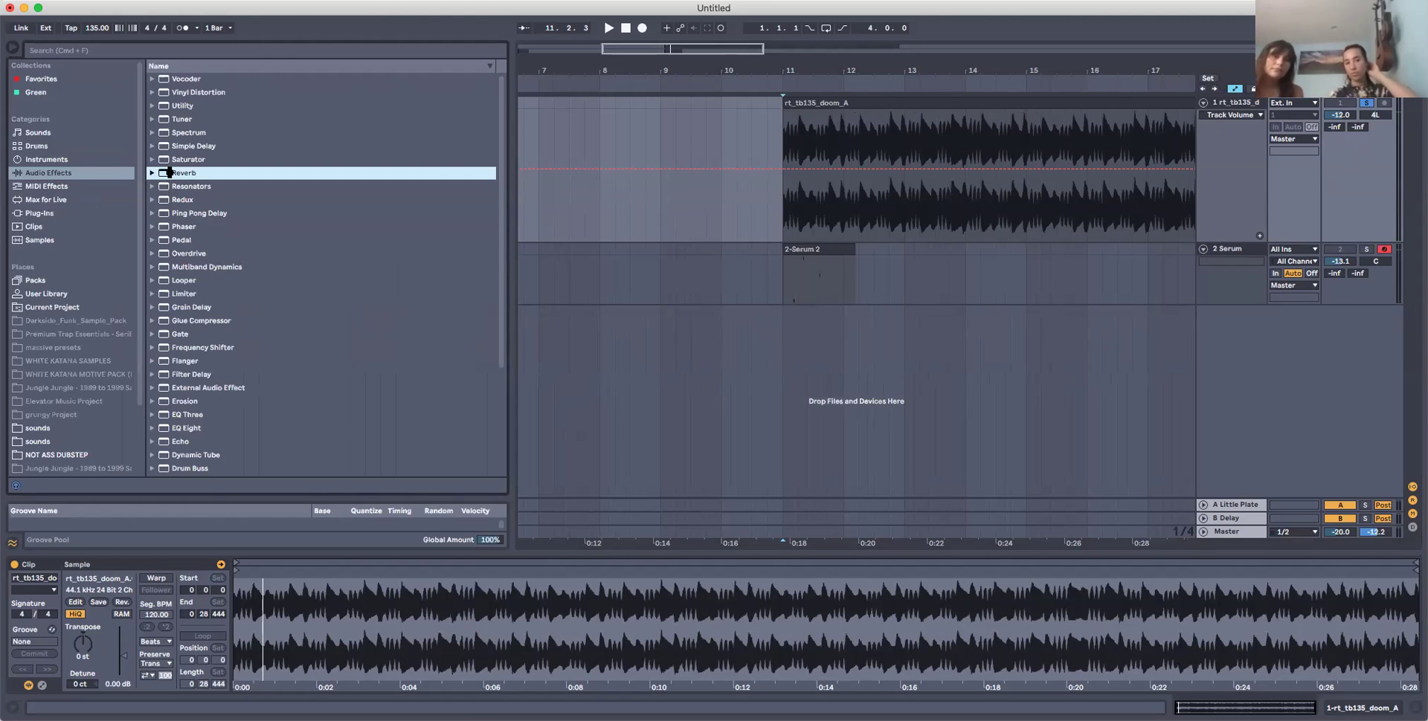
double_click(169, 173)
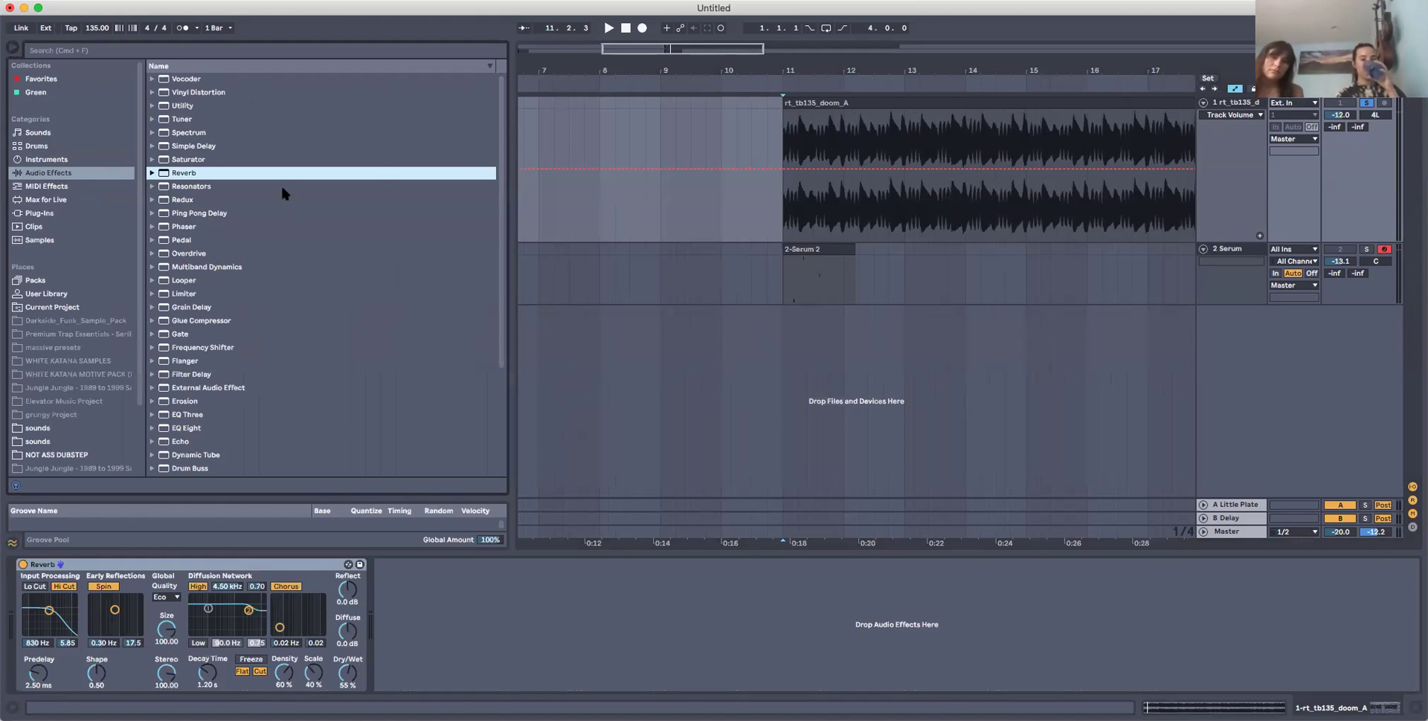
Lower the Reverb's Dry/Wet to 1.6 % and show its automation on the audio track.
drag(346, 673, 346, 678)
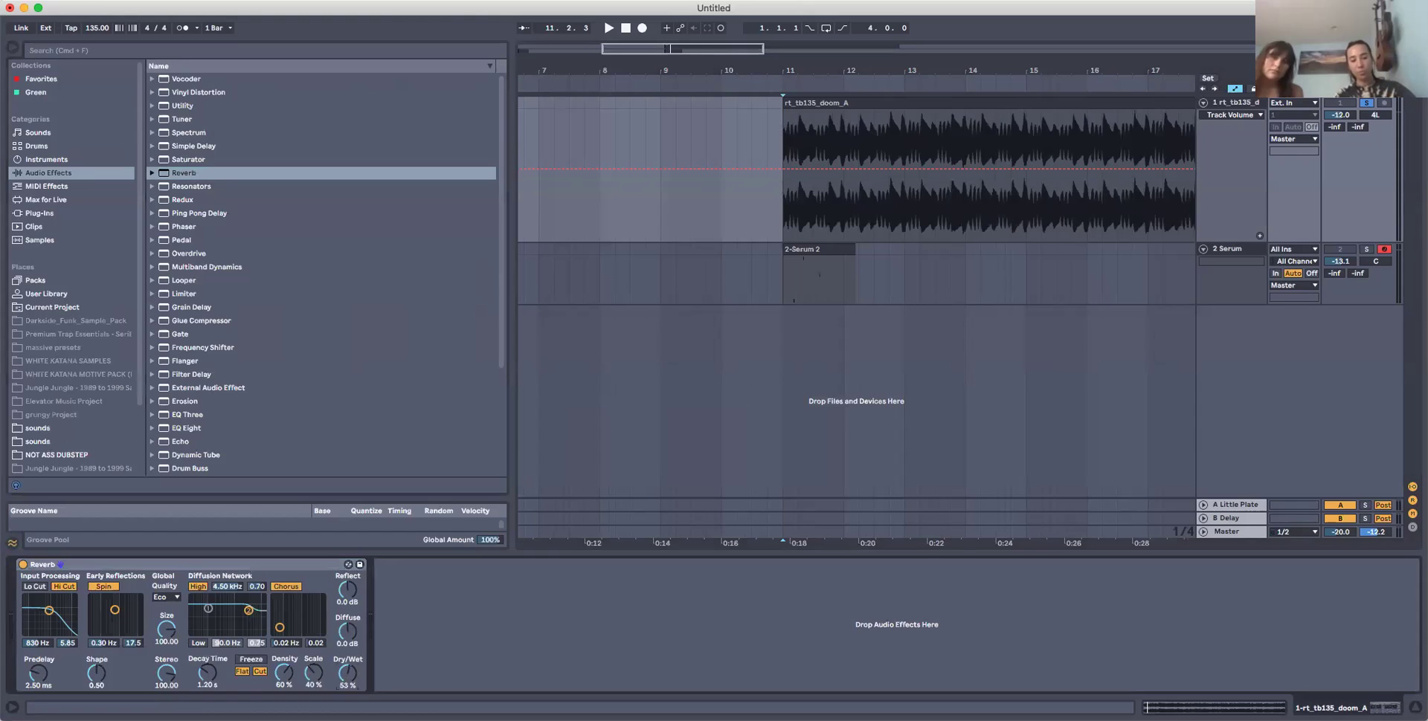
right_click(346, 678)
click(375, 684)
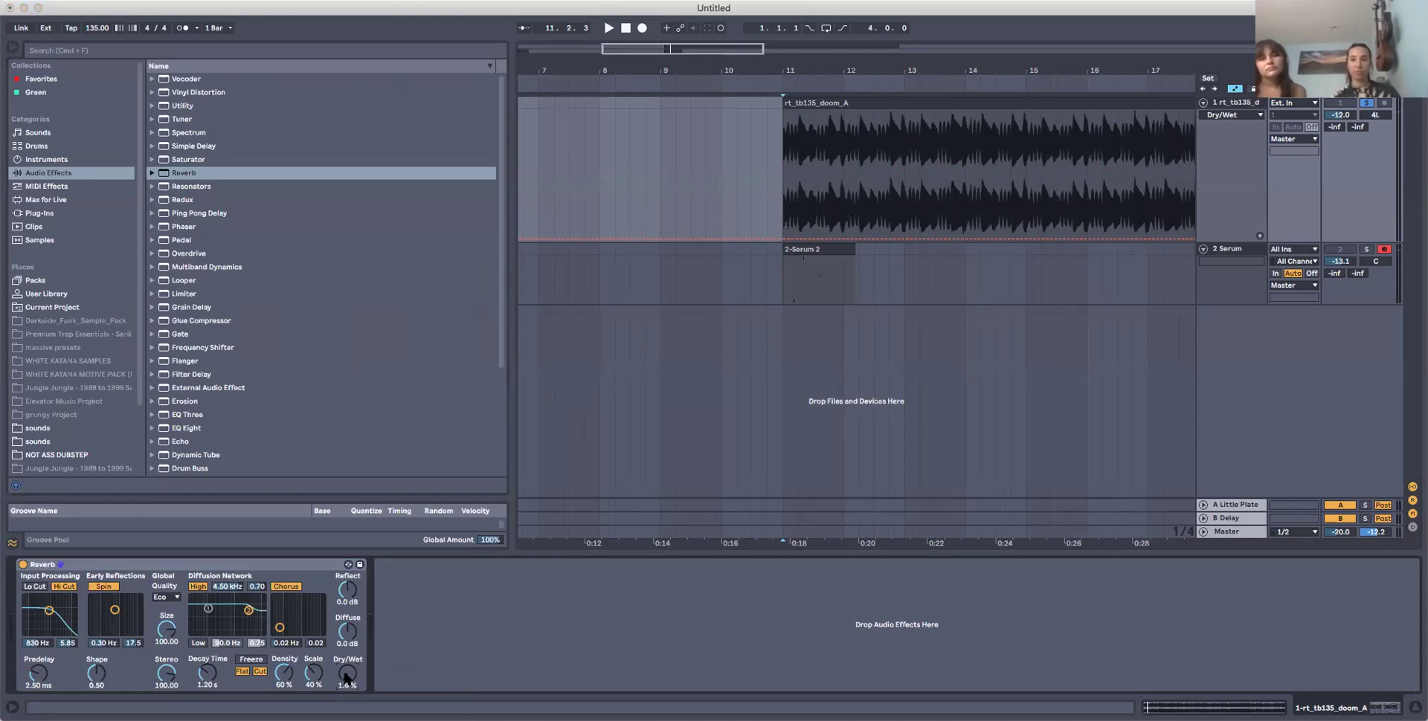
right_click(346, 676)
click(375, 607)
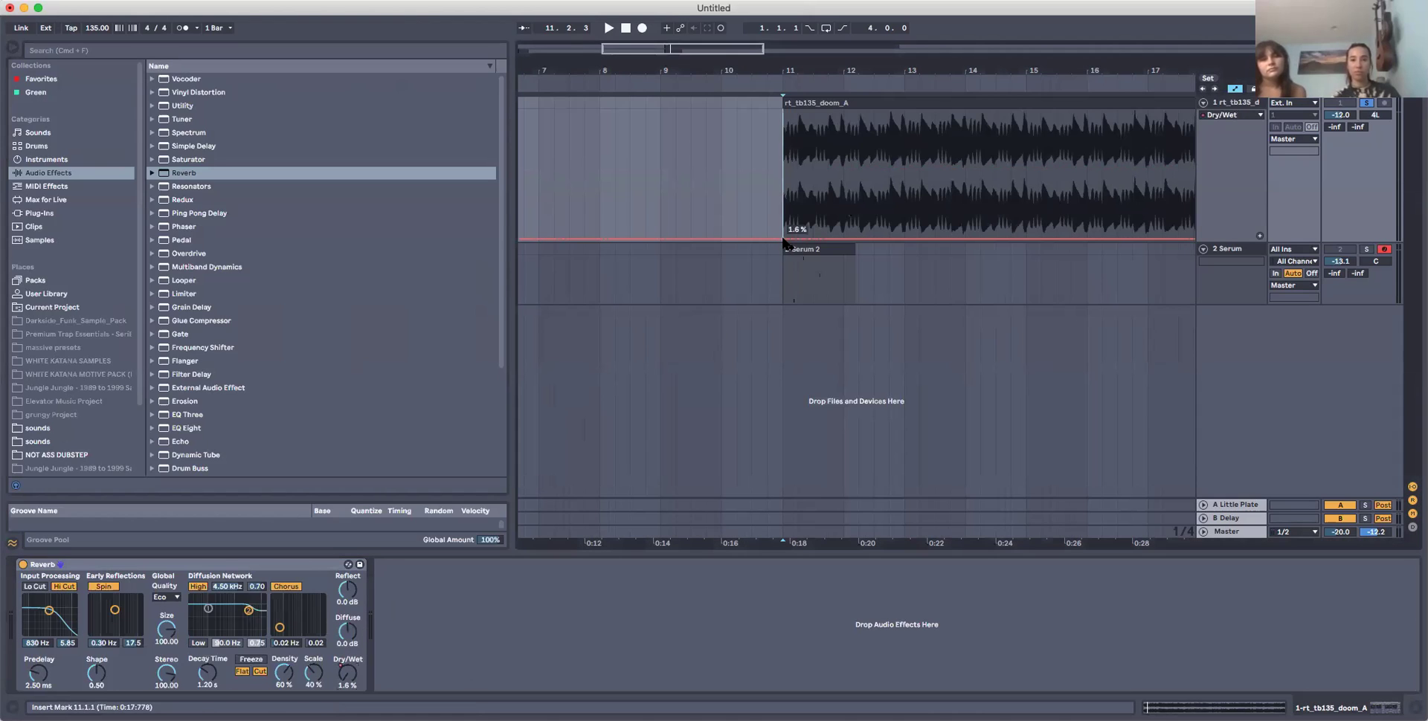
Automate the Reverb's Dry/Wet to rise from its lowest level at bar 11 to 100 % at bar 12.
drag(858, 239, 843, 110)
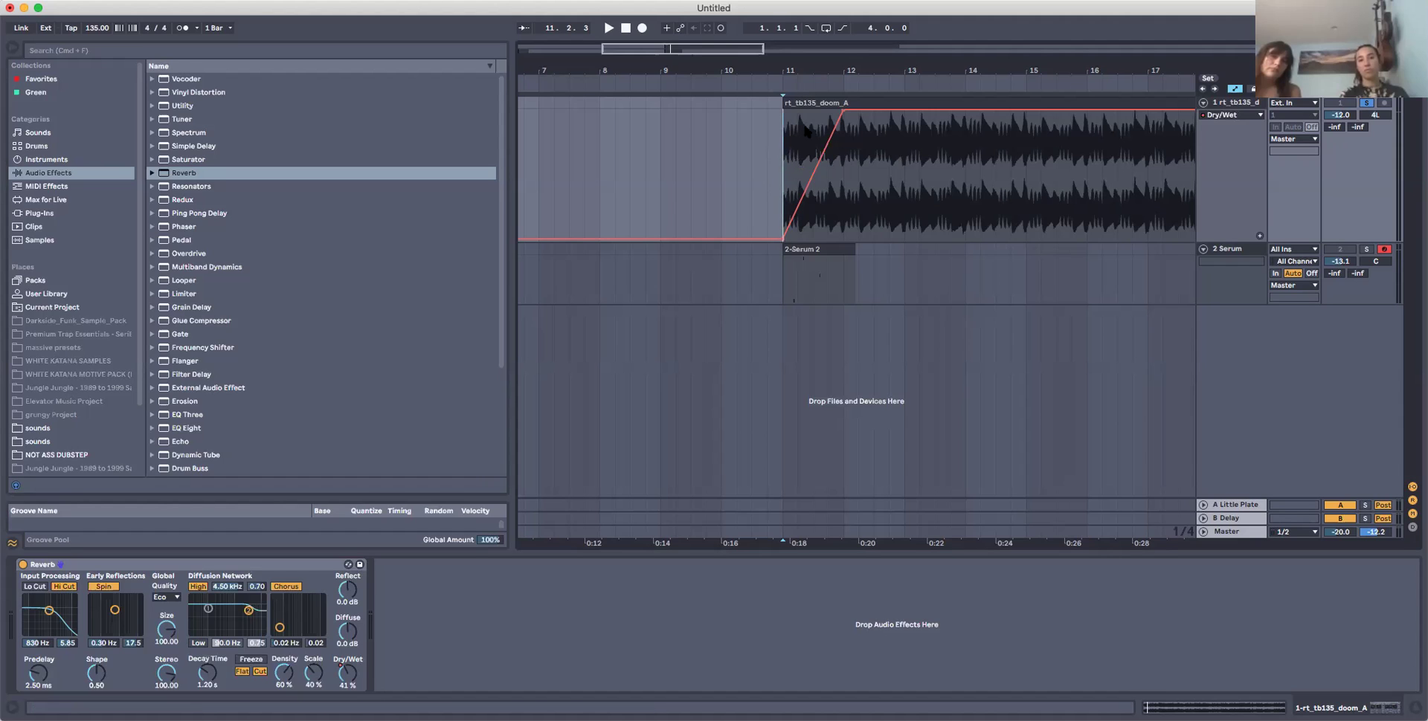
drag(704, 48, 704, 71)
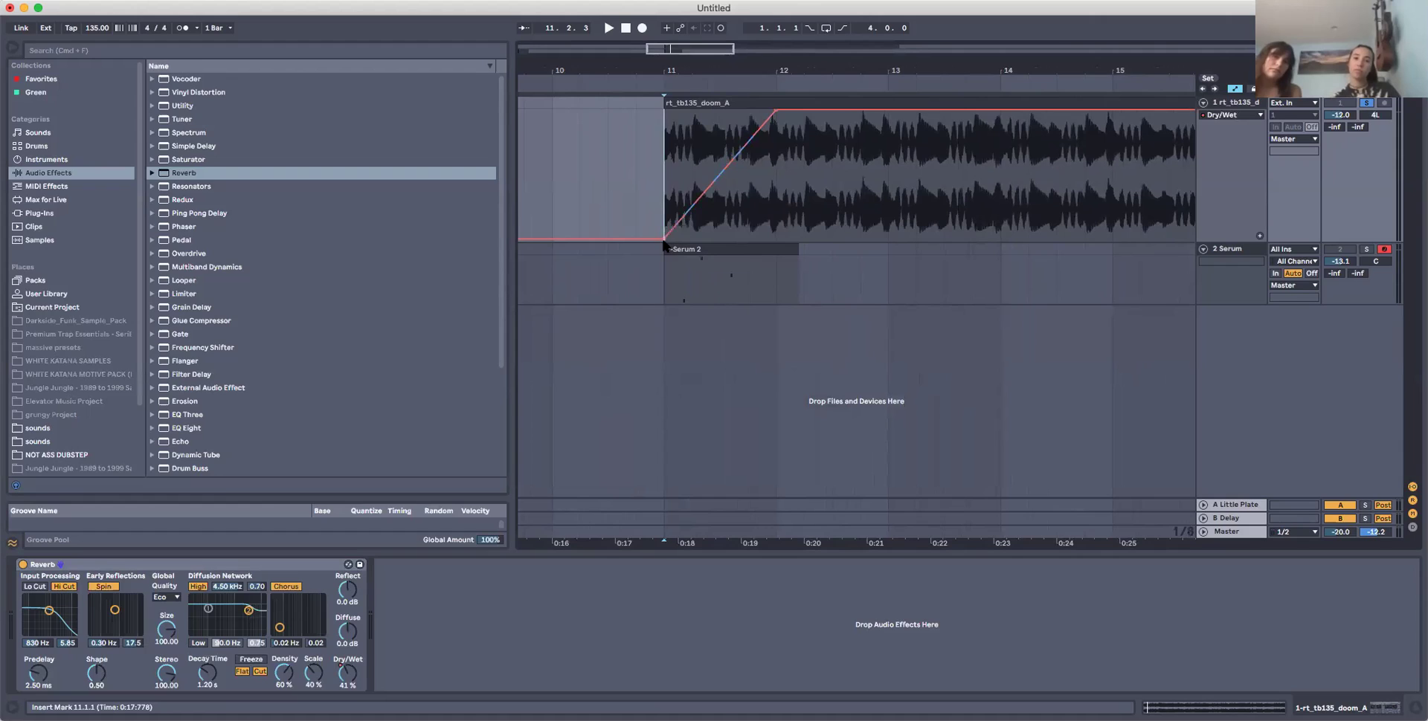
drag(665, 239, 665, 240)
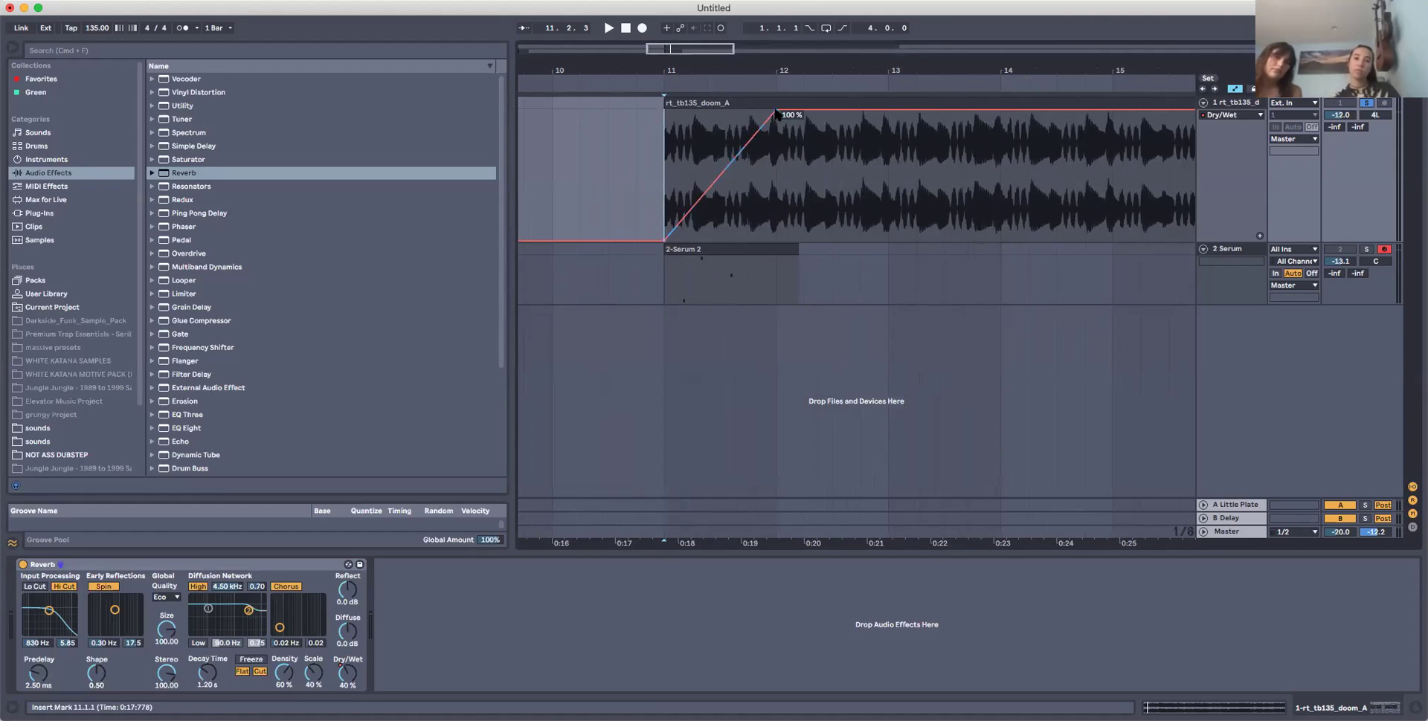
Play from bar 11 while automating the Reverb's Dry/Wet to fall from 100 % at bar 14 to 0.0 % at bar 15.
key(space)
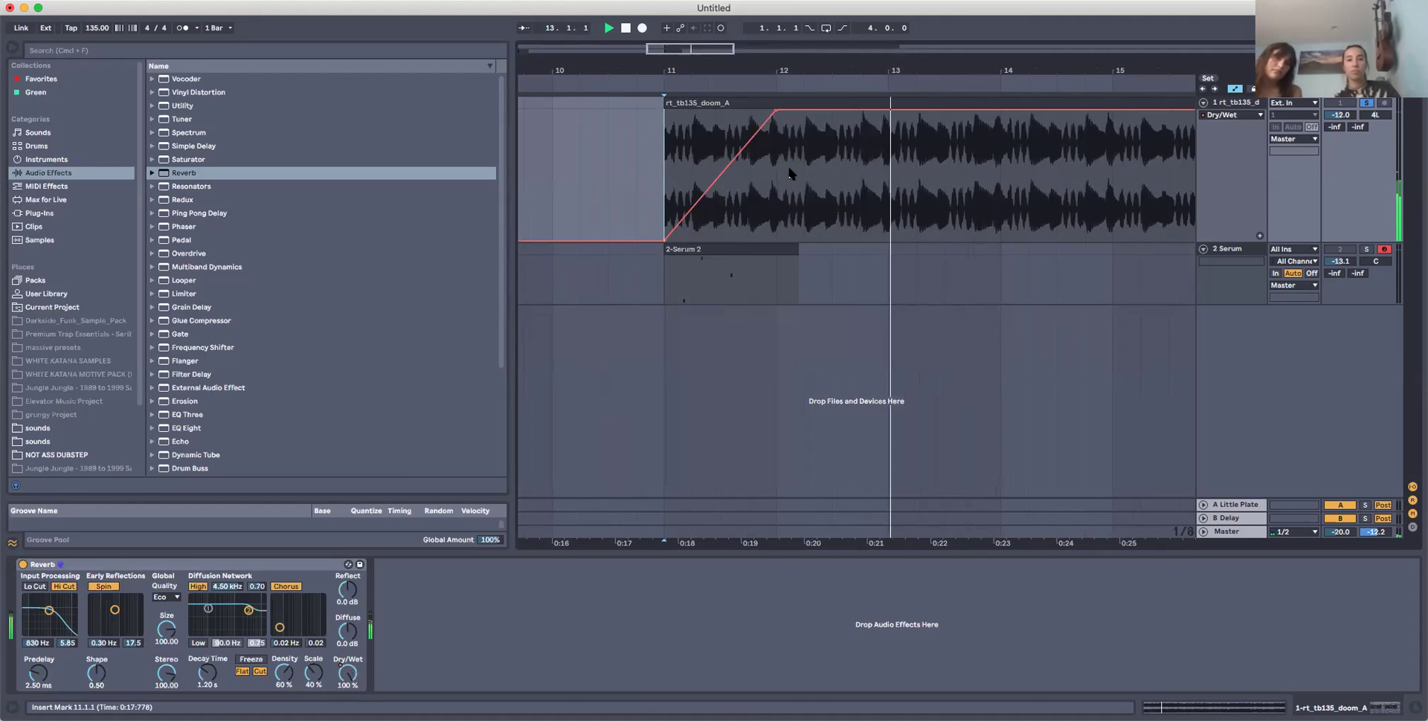
click(1001, 110)
drag(1115, 110, 1116, 241)
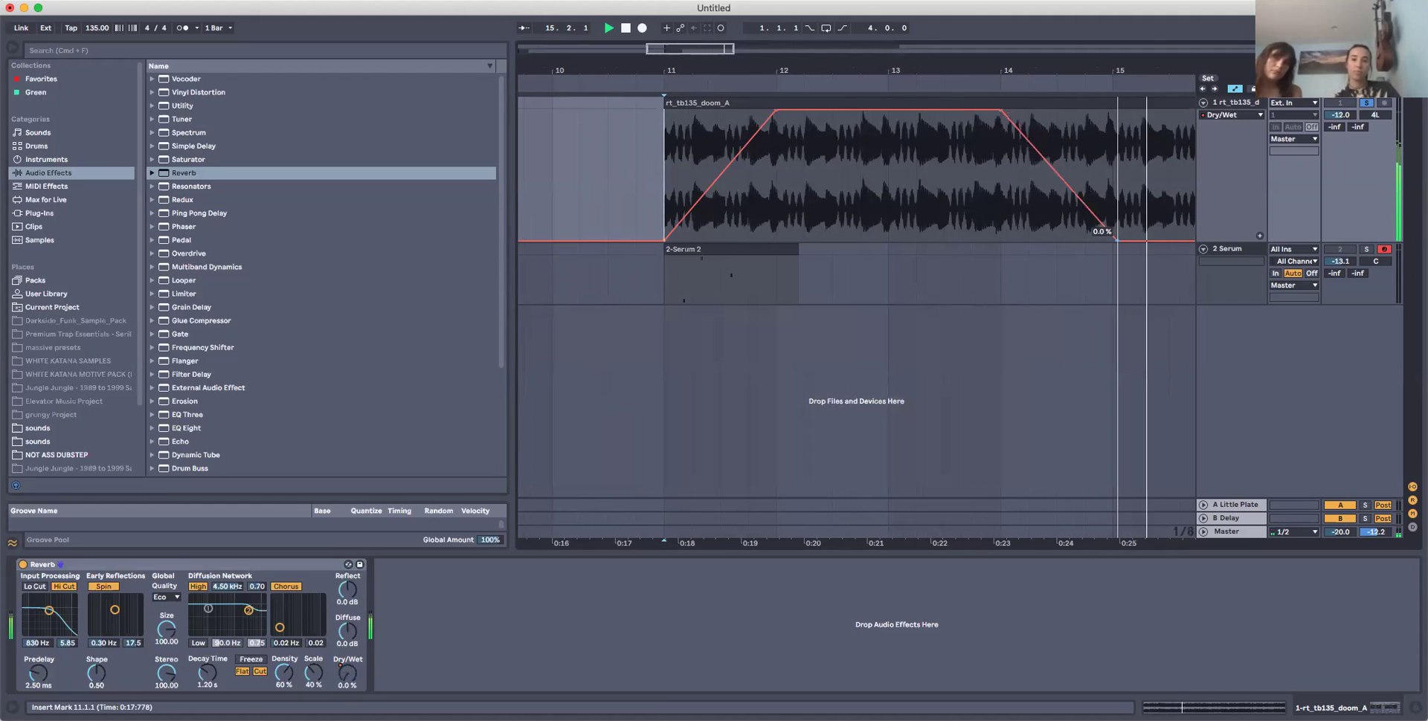
key(space)
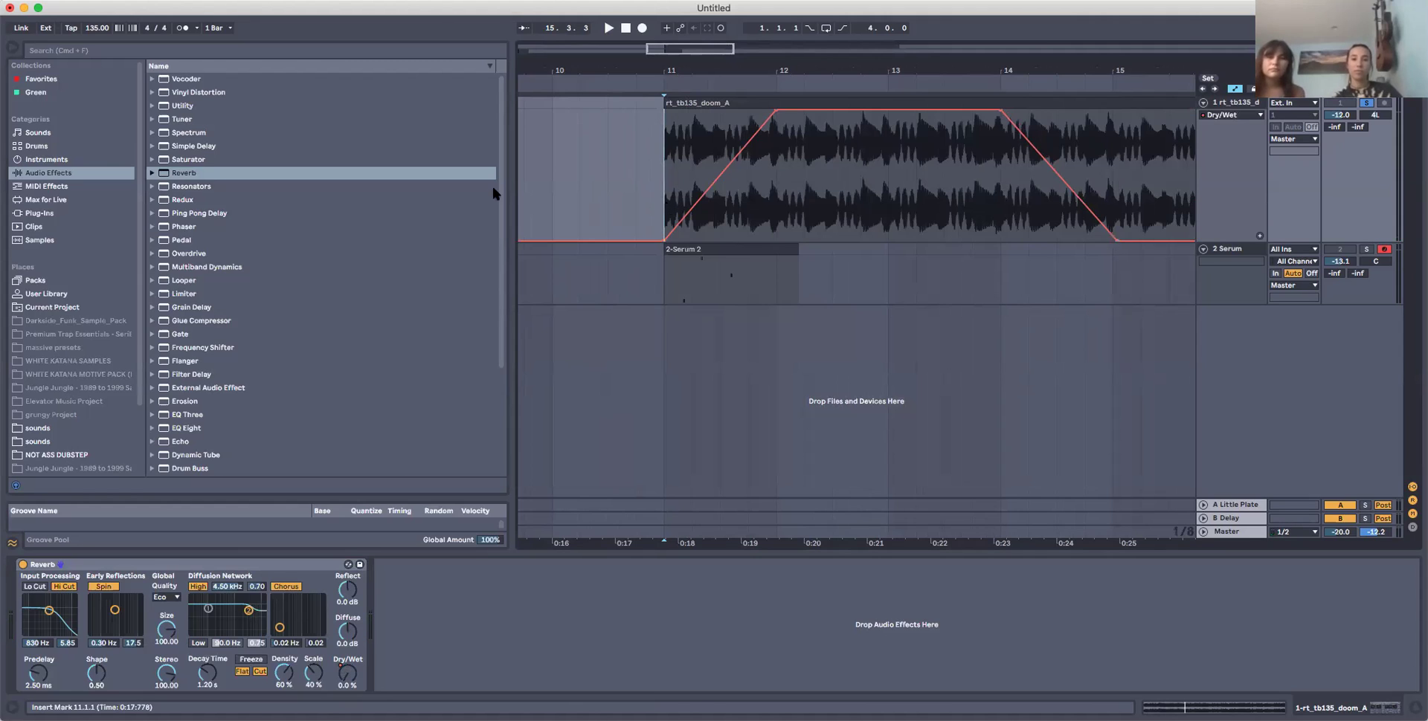
Turn off the rt_tb135 audio track's solo and hide the automation lanes.
scroll(720, 216, right, 5)
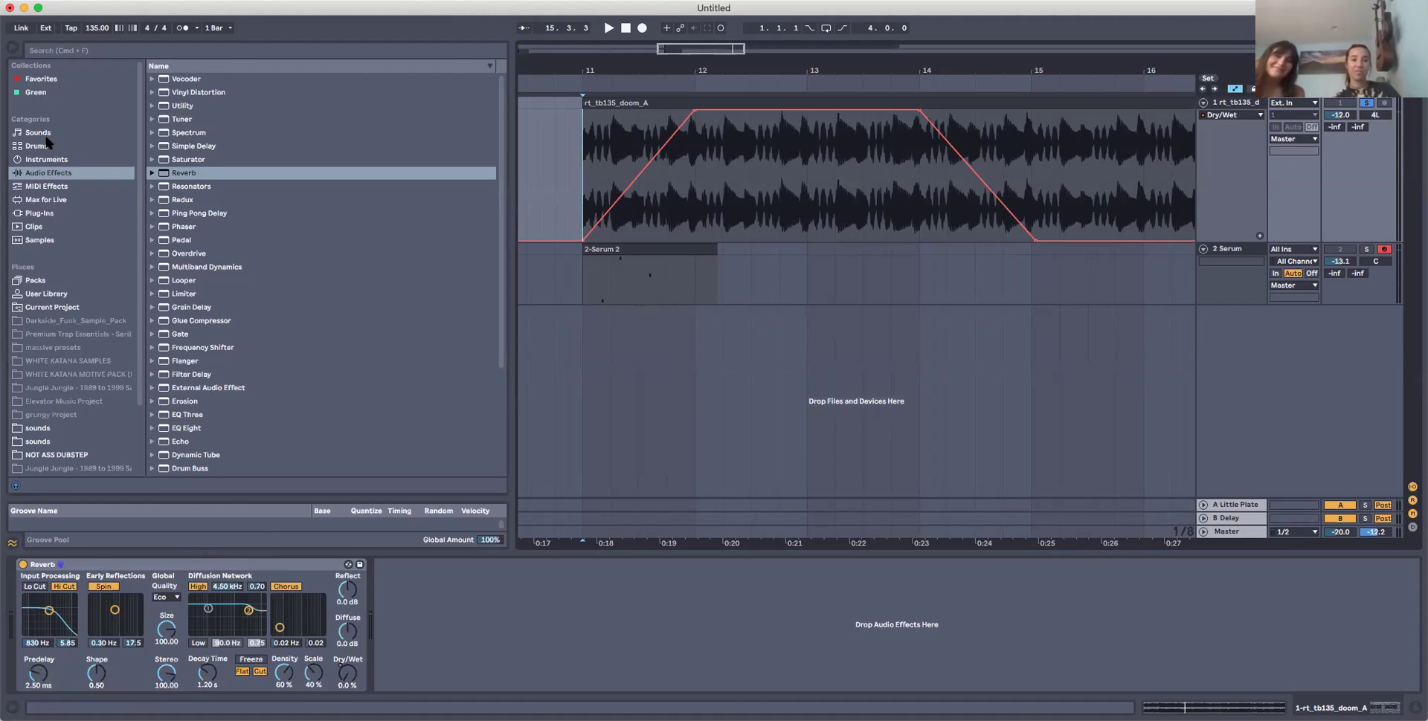
scroll(799, 208, left, 1)
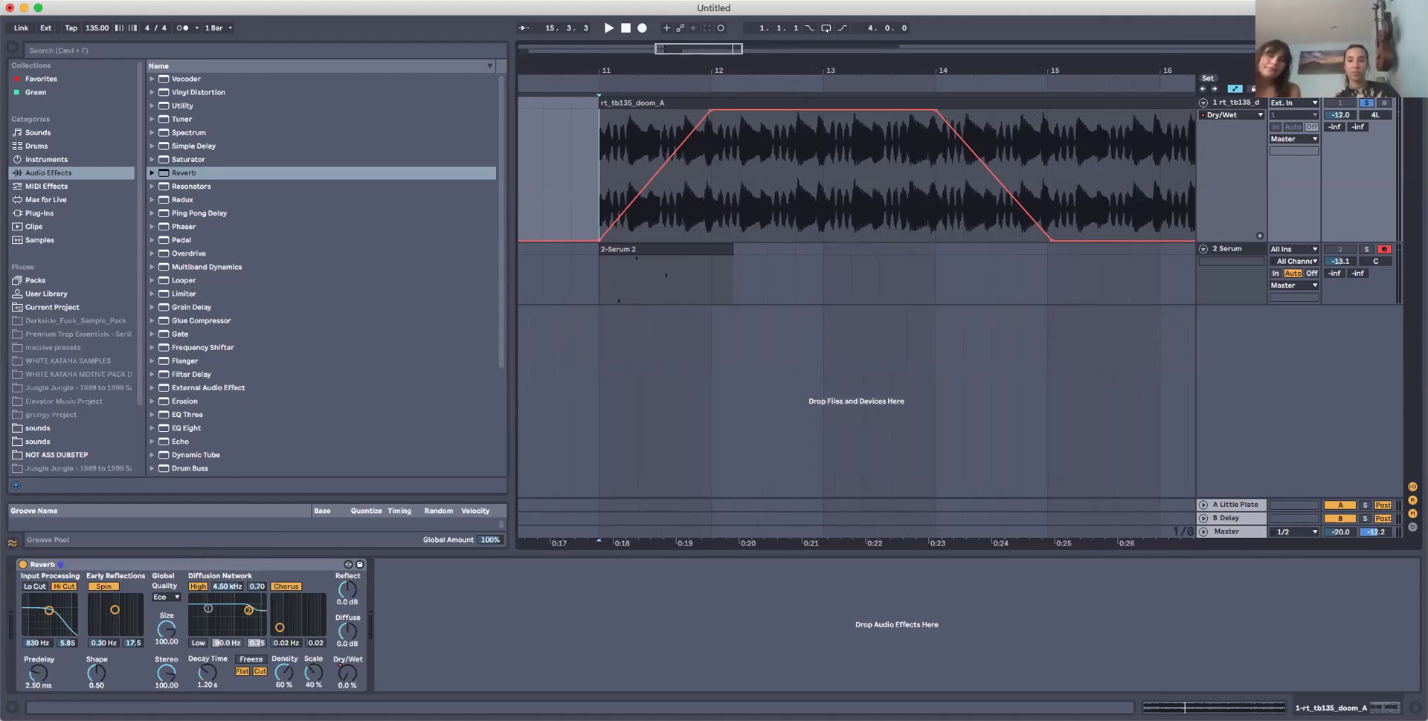
click(1228, 252)
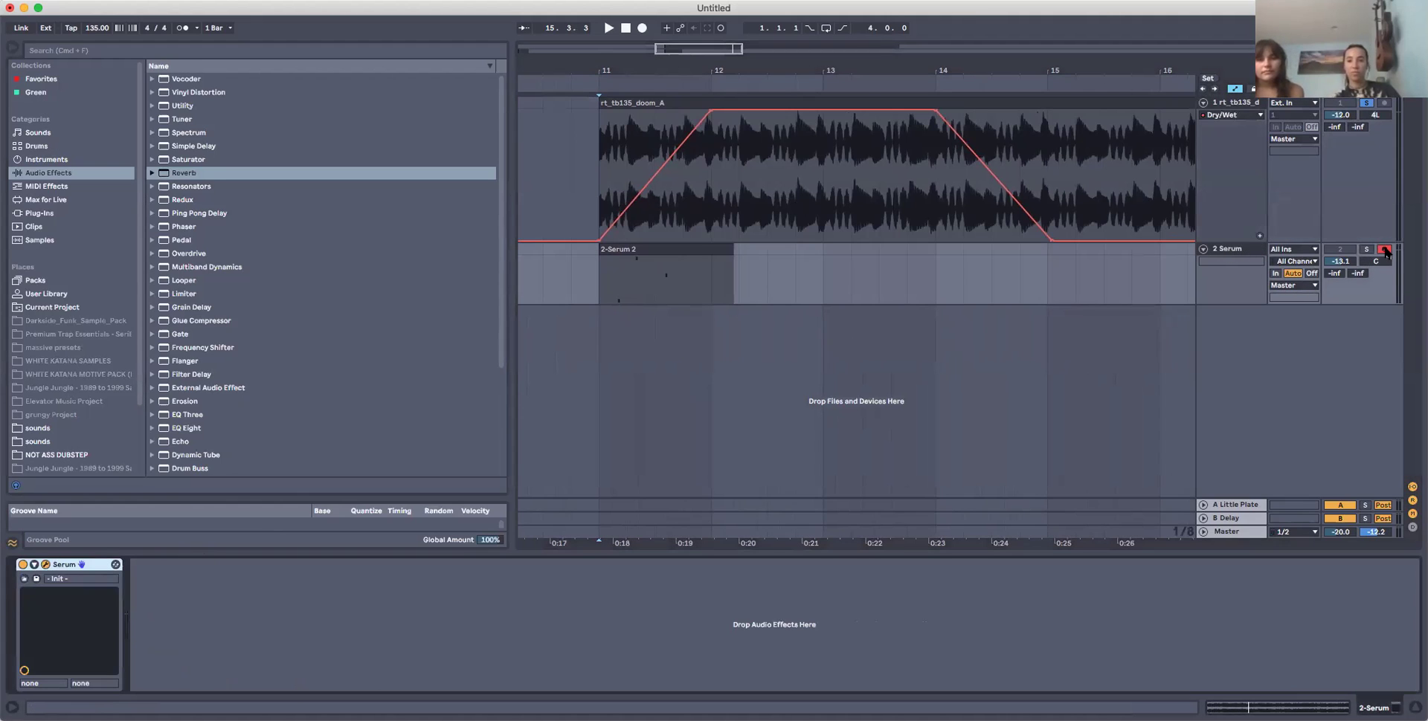
click(1366, 249)
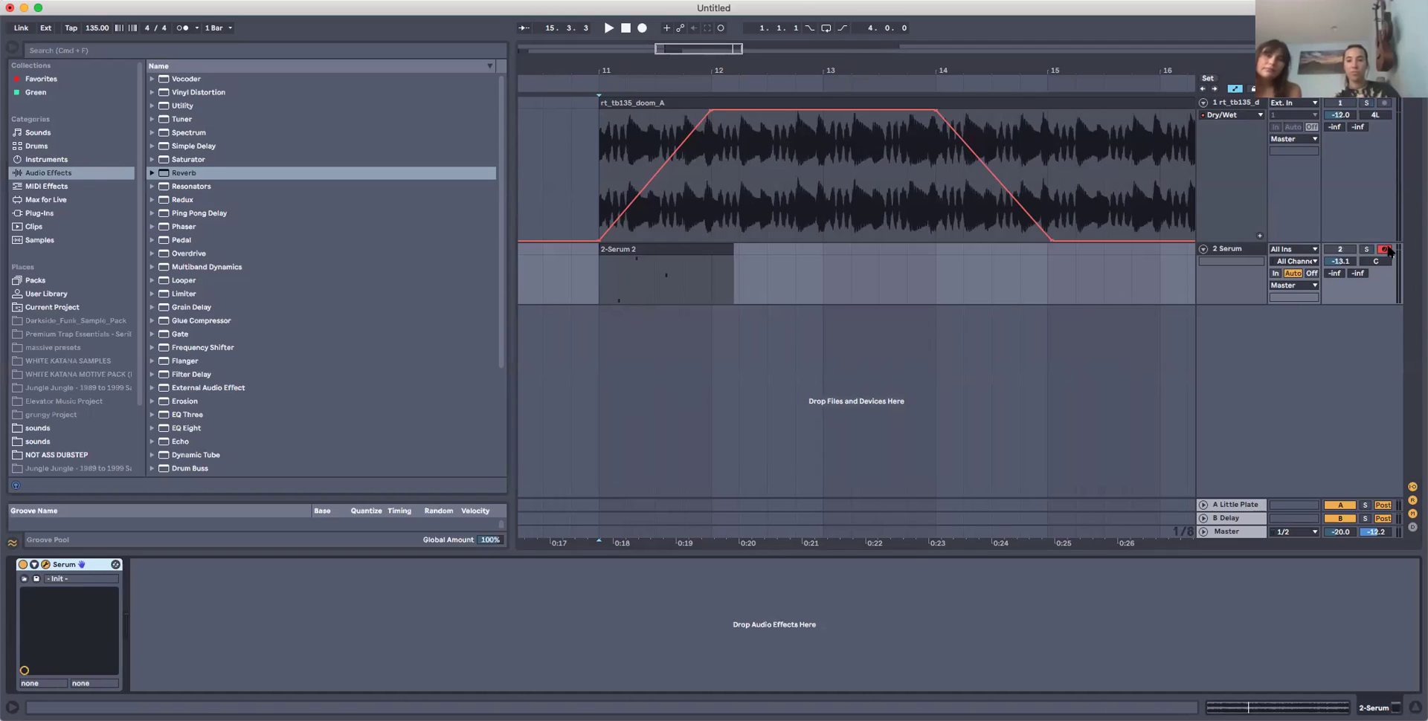
key(a)
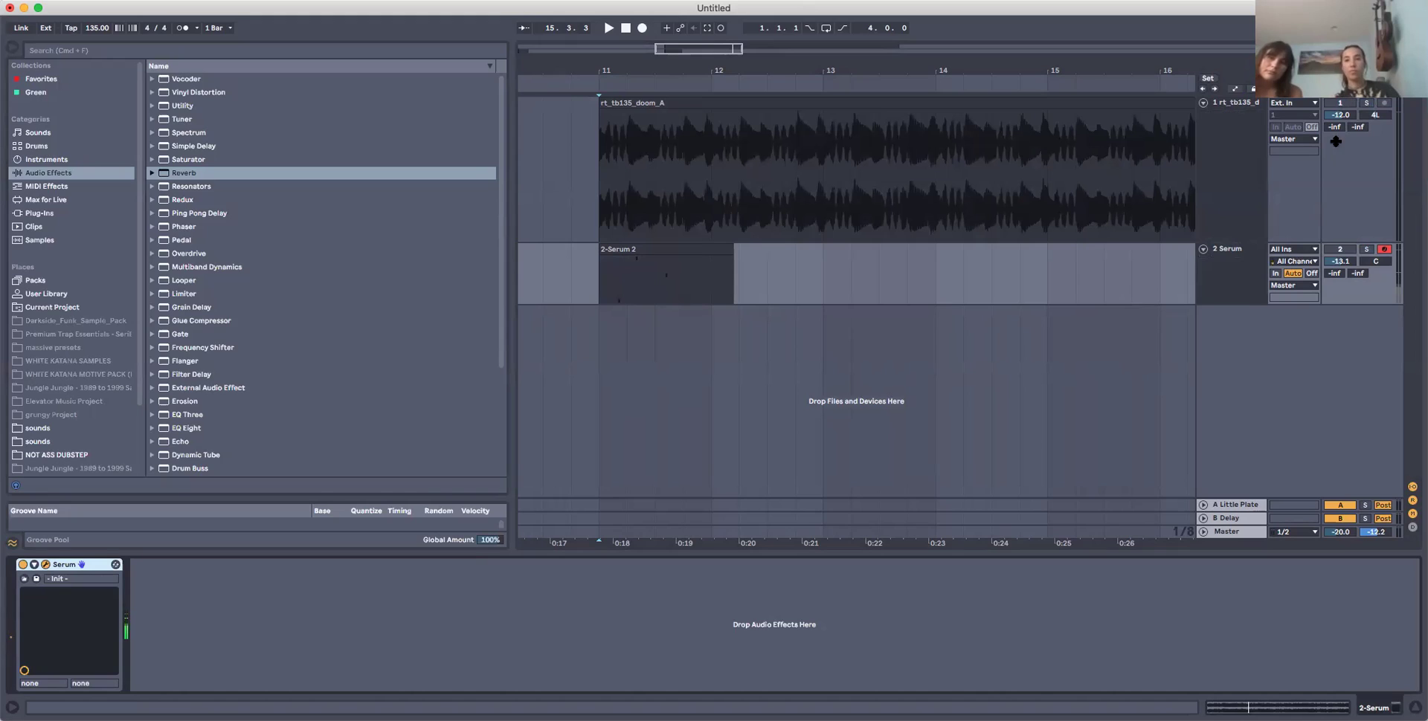
Activate the Serum track and play a test note through it.
click(1336, 251)
click(1335, 252)
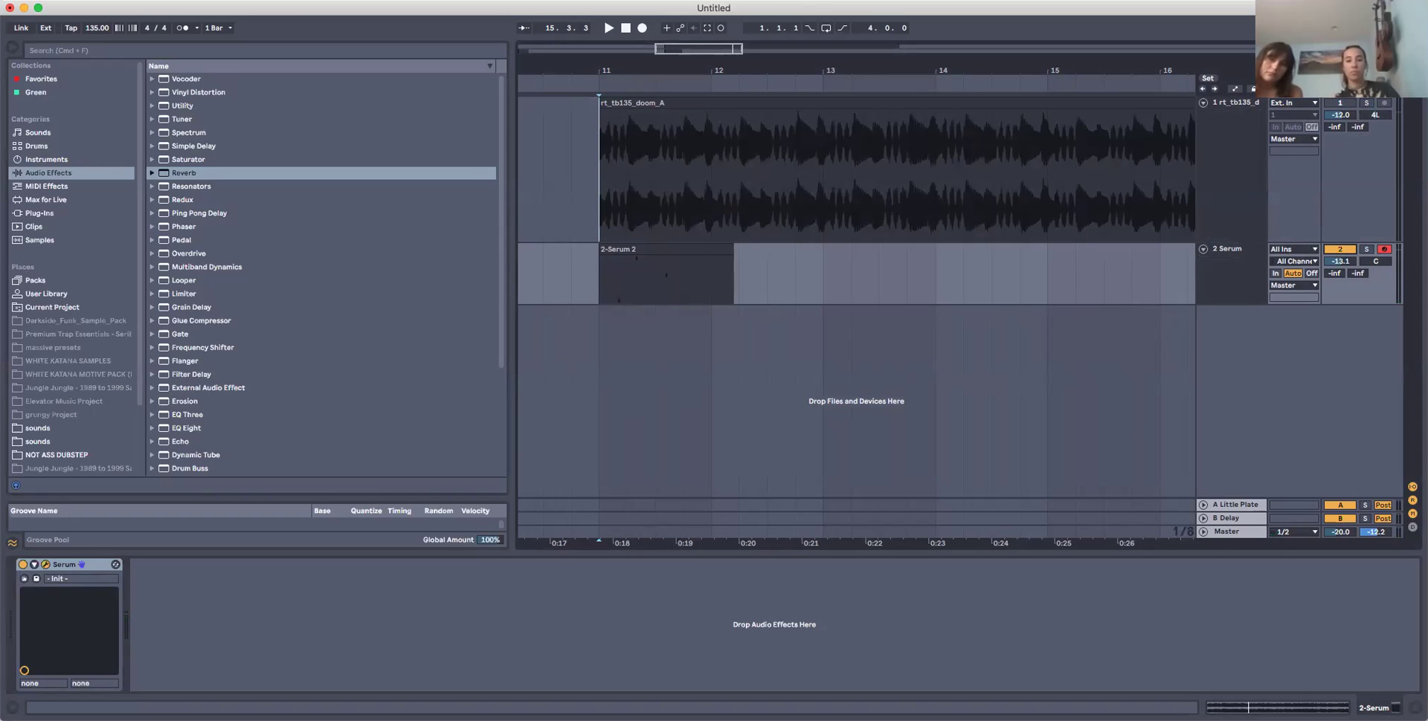
key(a)
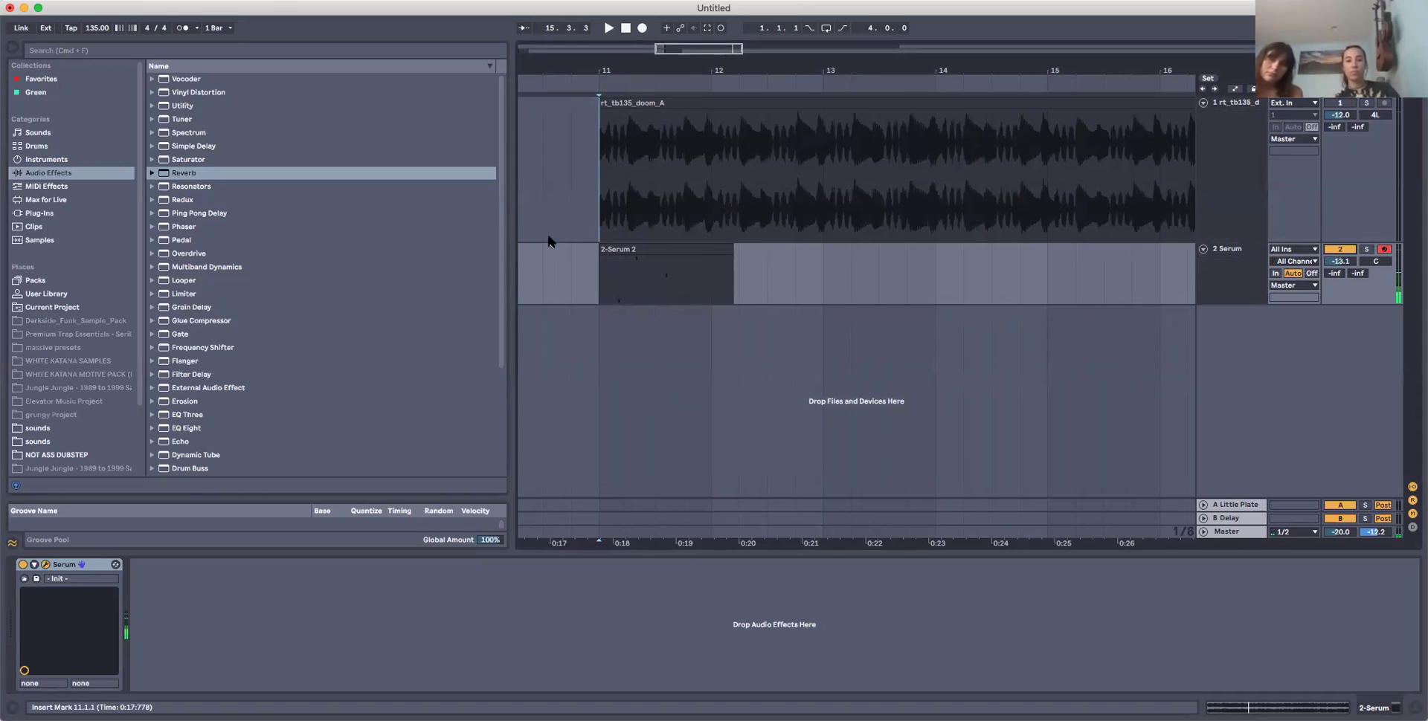
Open the 2-Serum 2 clip, audition notes in its enlarged note editor, and shrink the editor again.
click(639, 248)
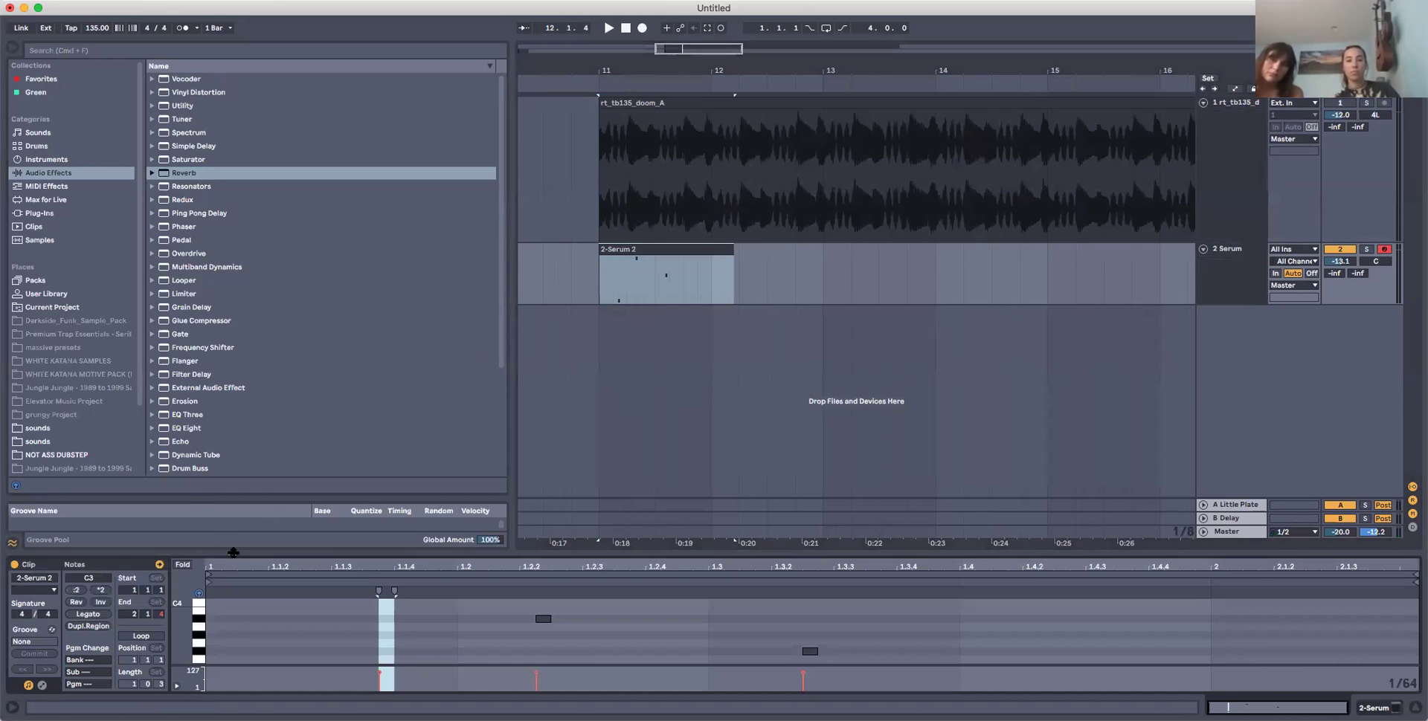
drag(234, 554, 234, 206)
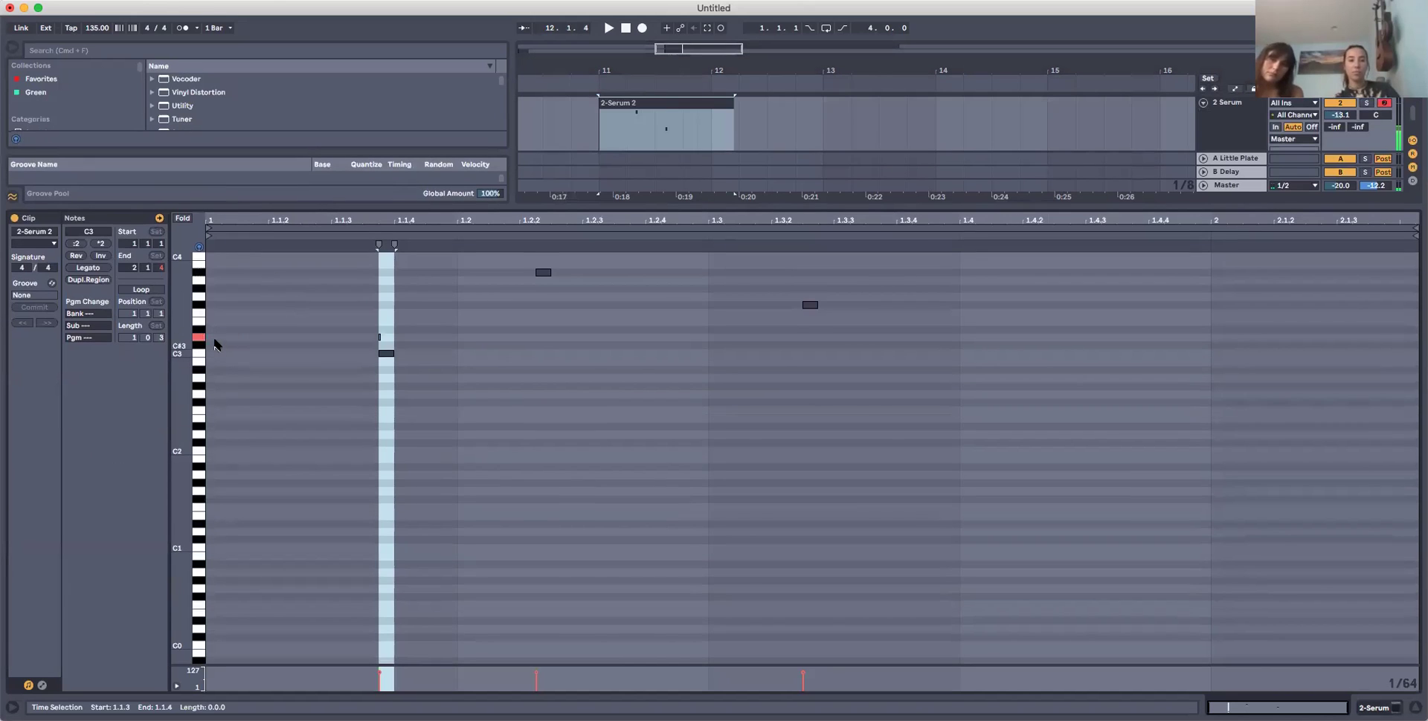
key(s)
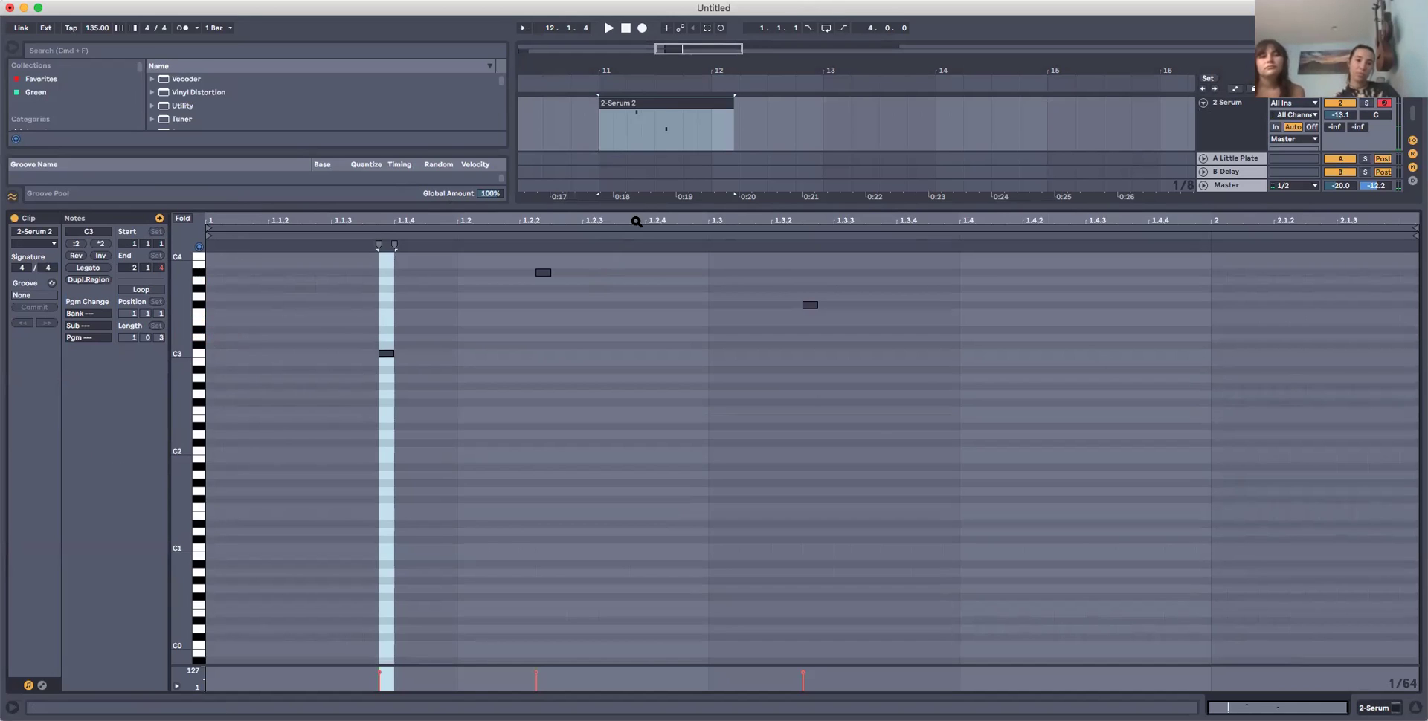
drag(636, 208, 654, 604)
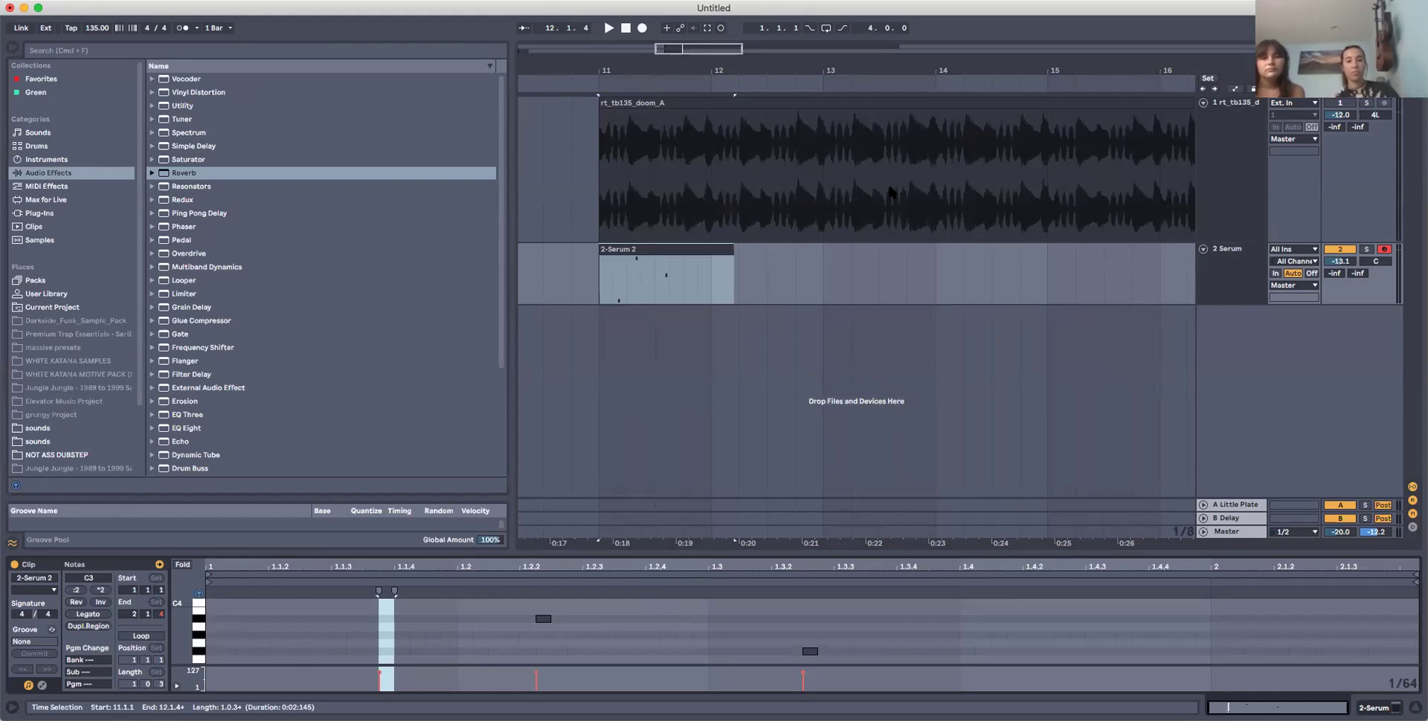
Select the Serum track and list the Brass presets from the browser's Sounds category.
click(37, 132)
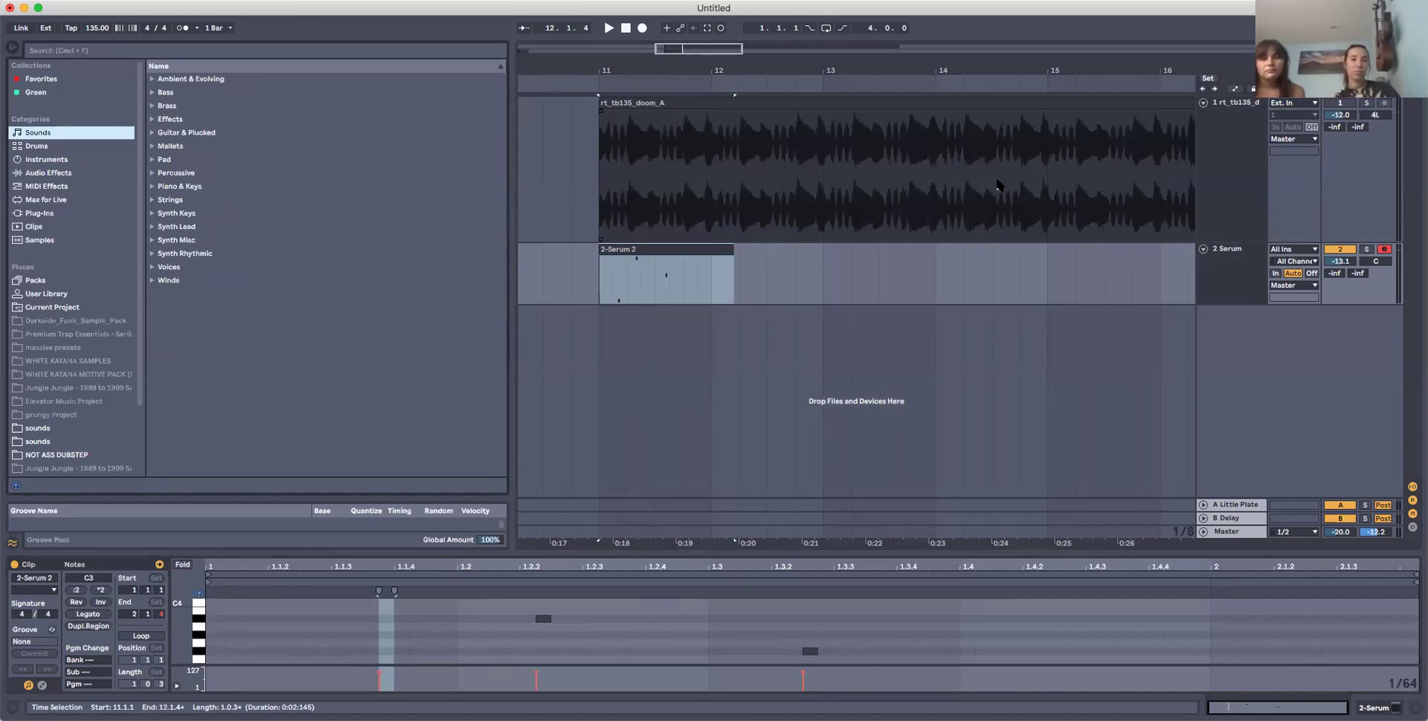
click(893, 163)
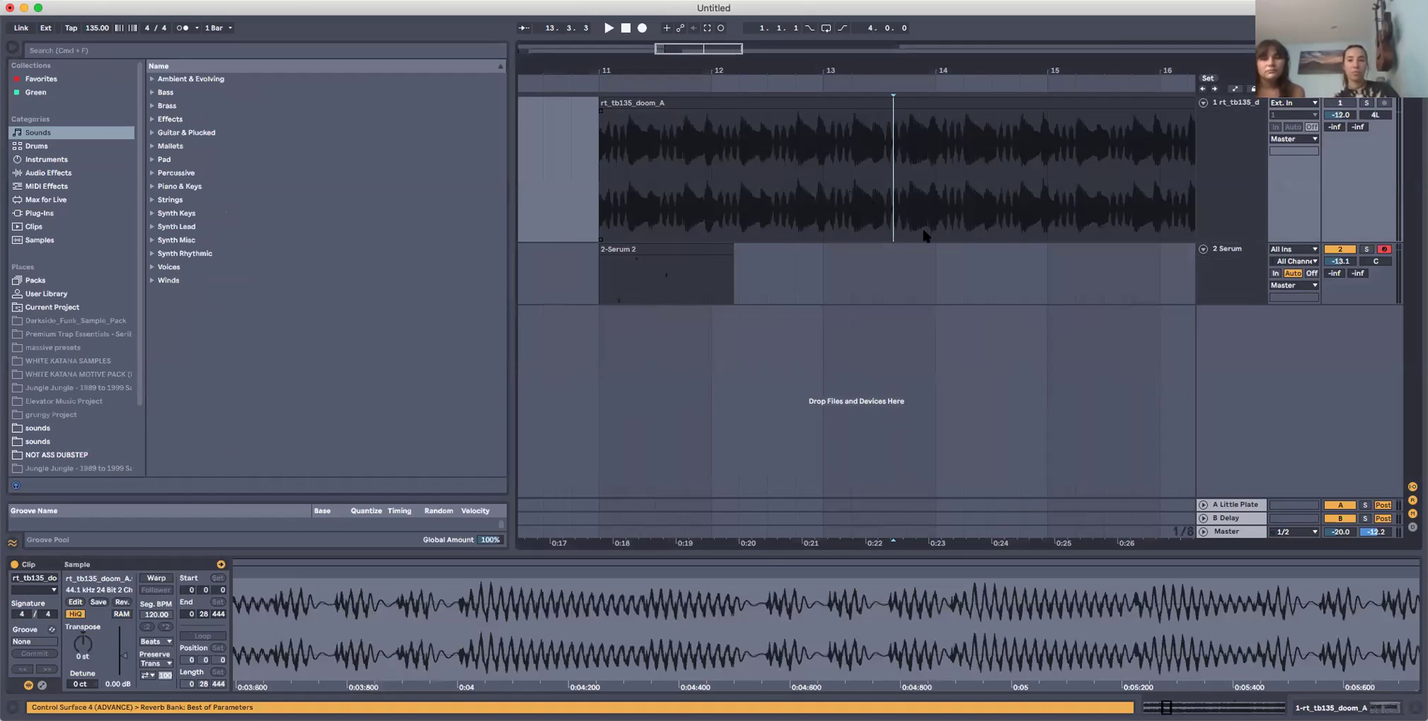
click(1227, 279)
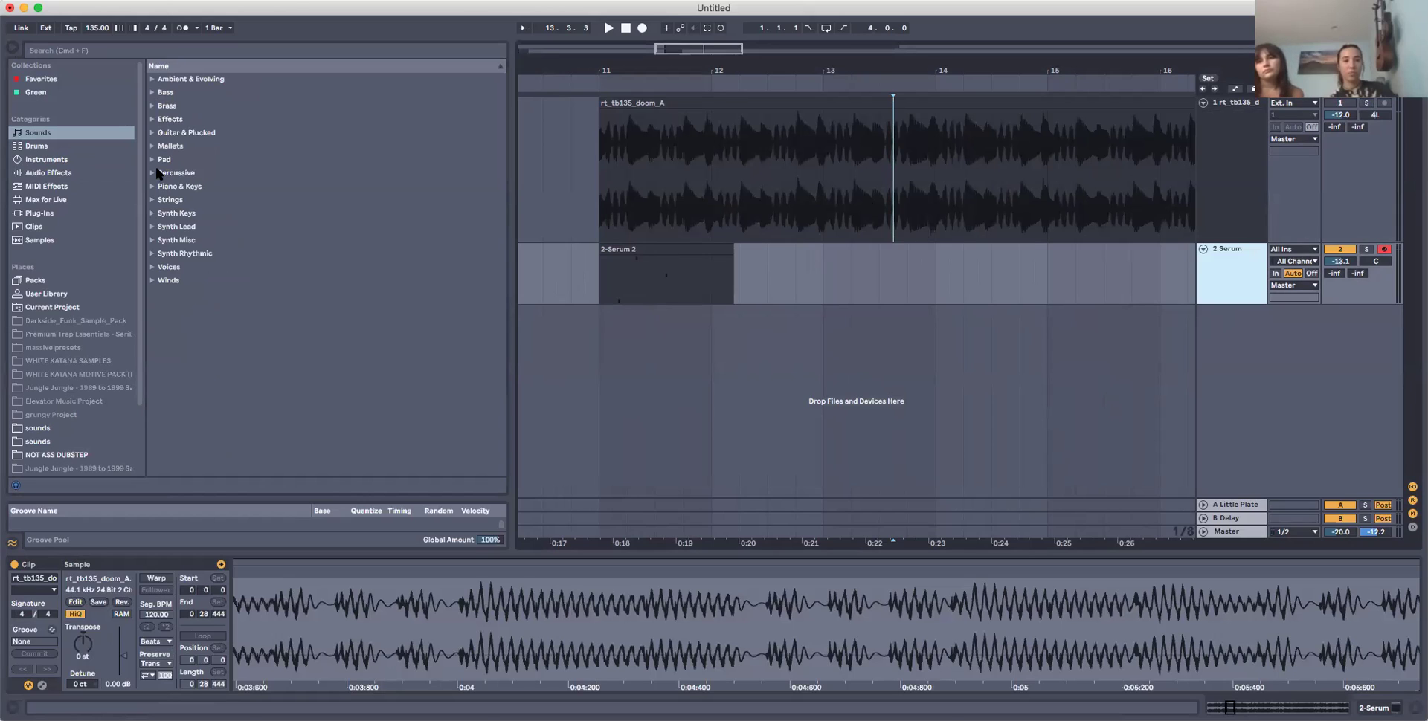
click(152, 105)
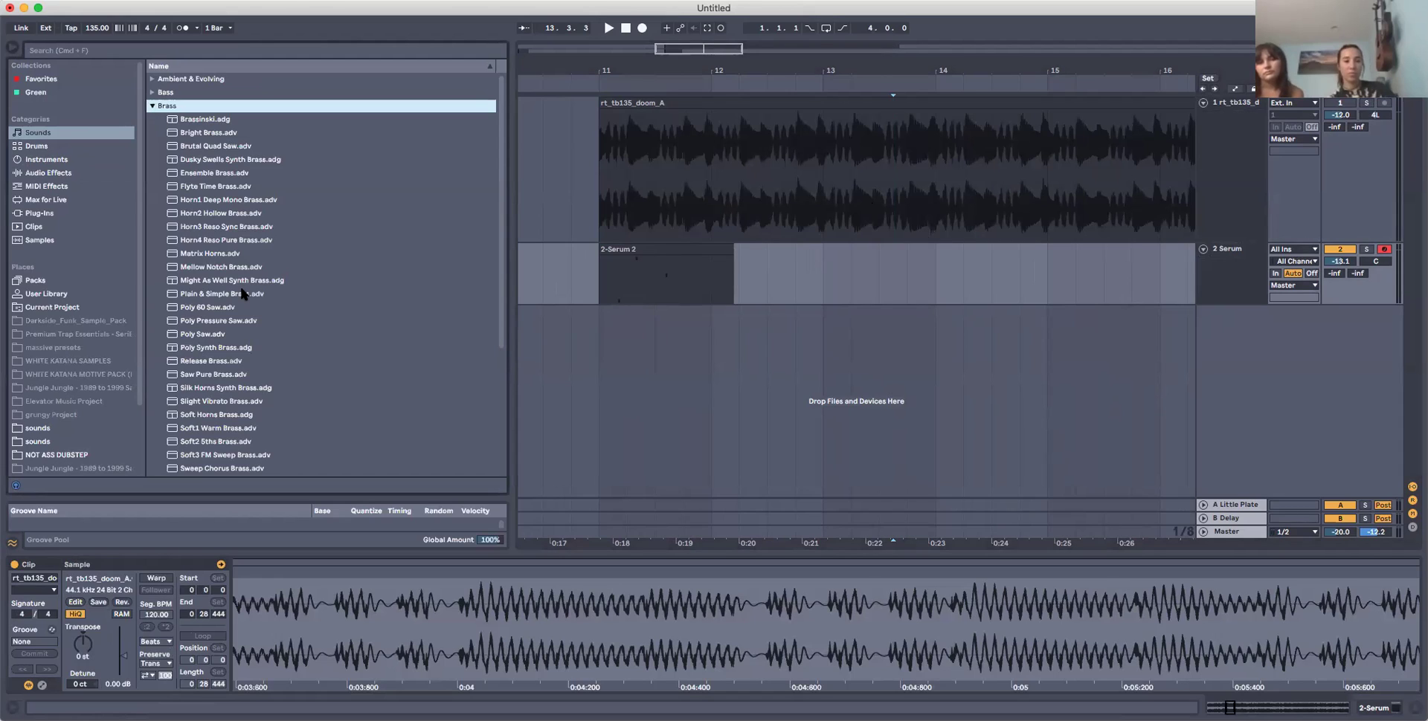
Preview the Brass presets from Dusky Swells Synth Brass to Horn1 Deep Mono Brass.
scroll(242, 293, down, 2)
scroll(242, 293, down, 1)
scroll(242, 293, down, 2)
scroll(184, 166, up, 1)
scroll(183, 166, up, 1)
click(187, 128)
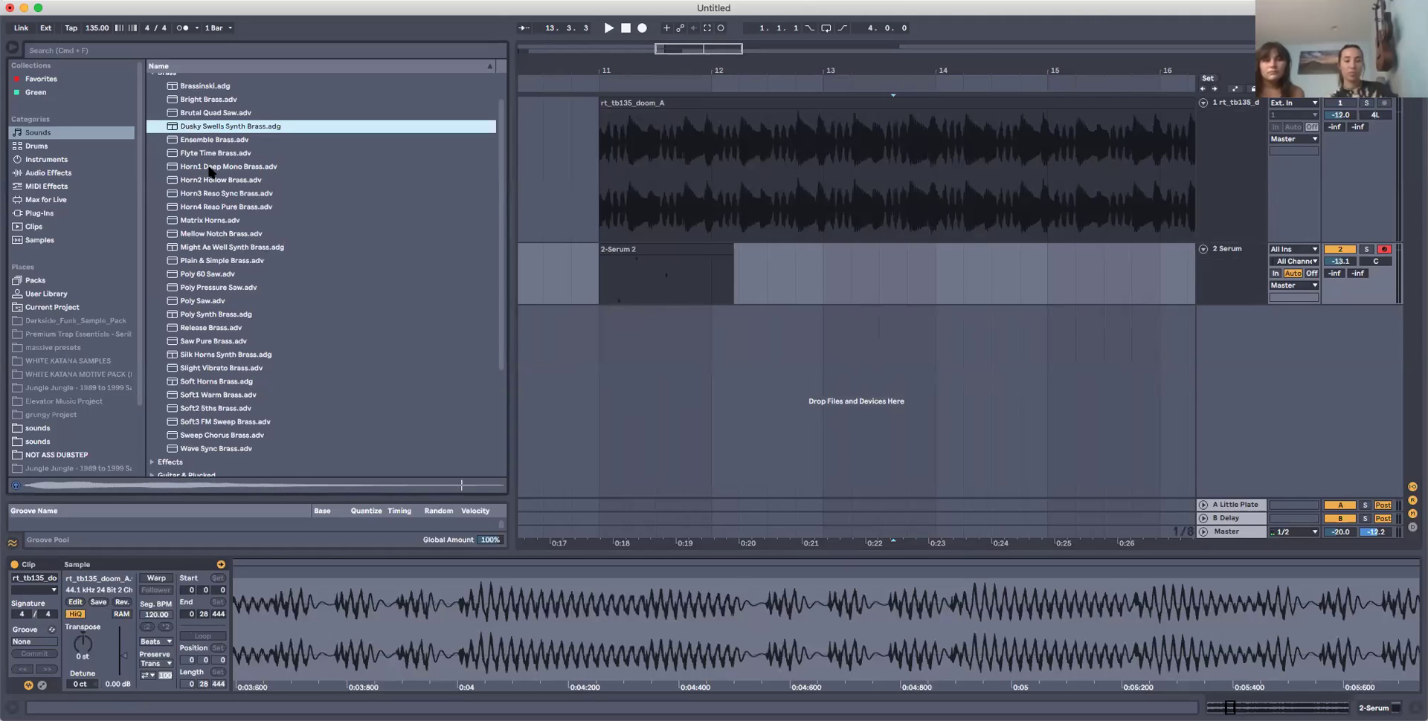
key(Down)
key(Down)
key(Down)
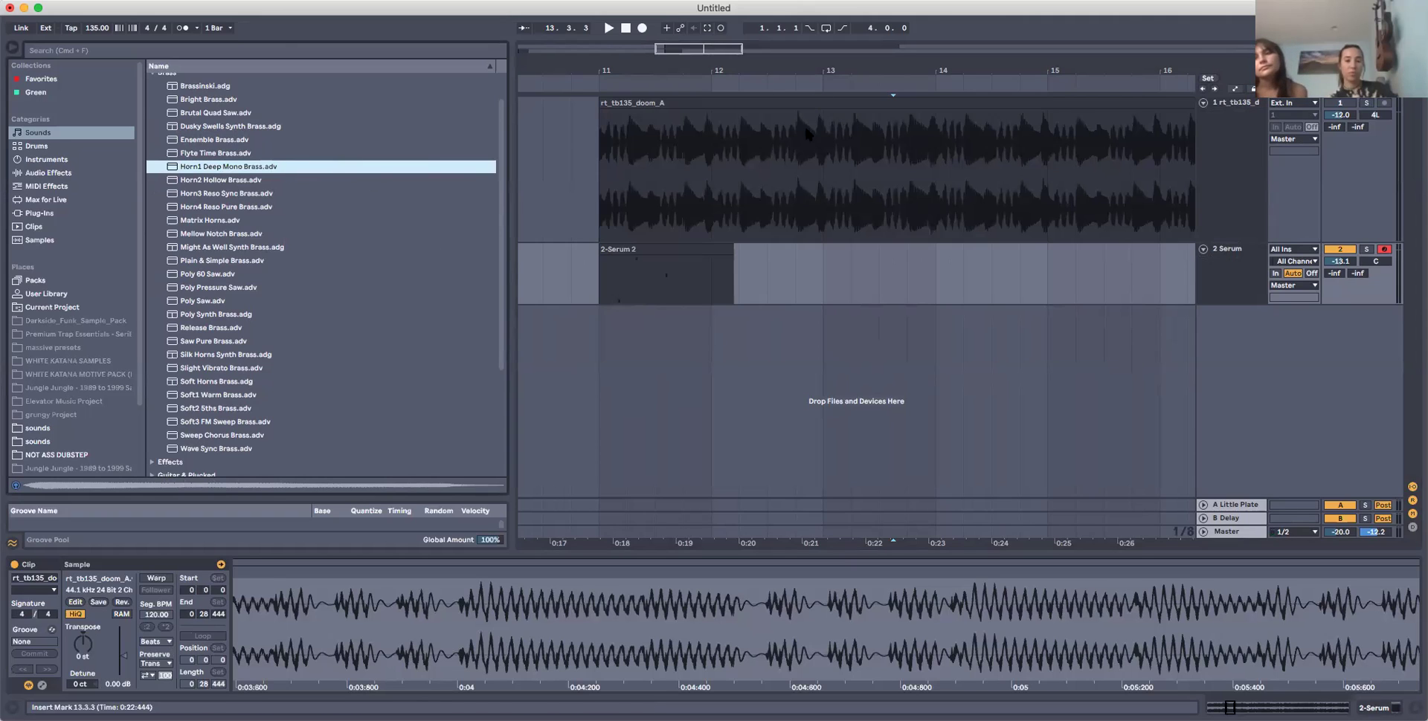
Load the Horn2 Hollow Brass preset onto the Serum track.
scroll(667, 144, left, 10)
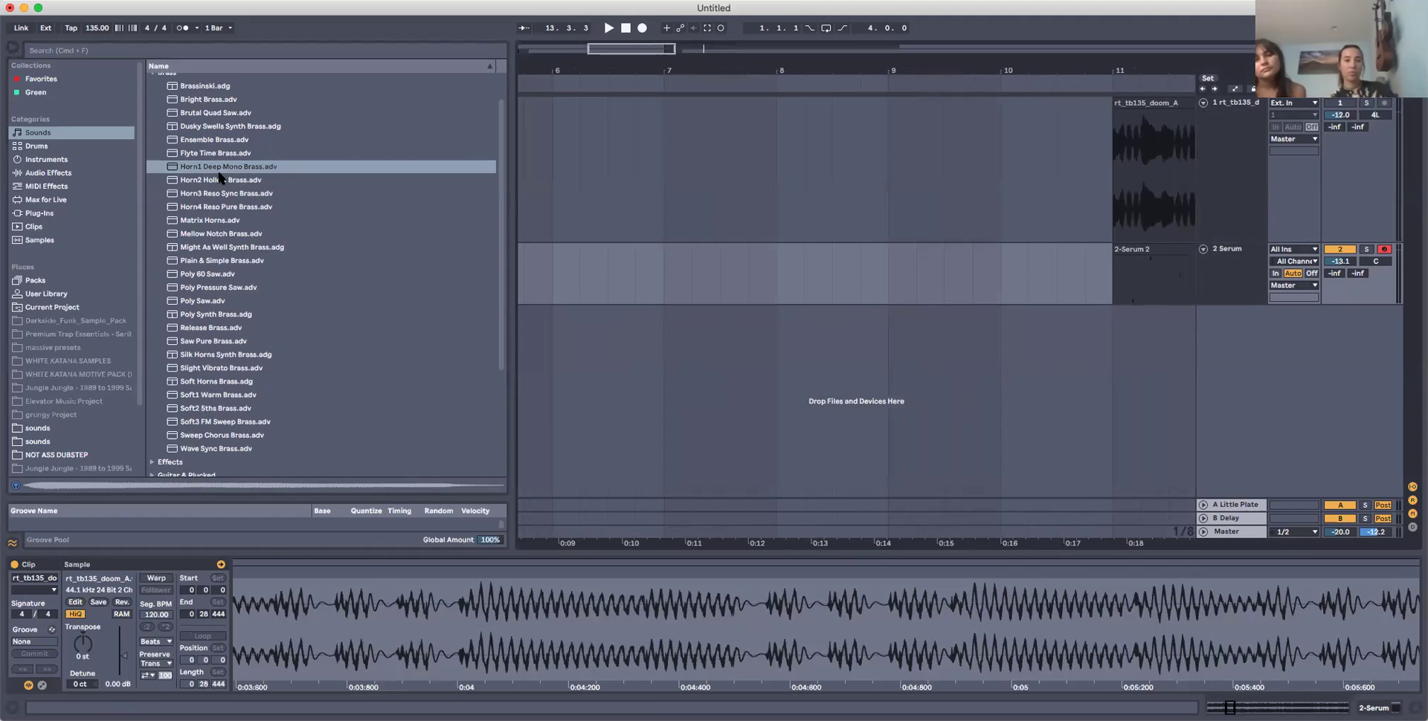
drag(214, 182, 603, 290)
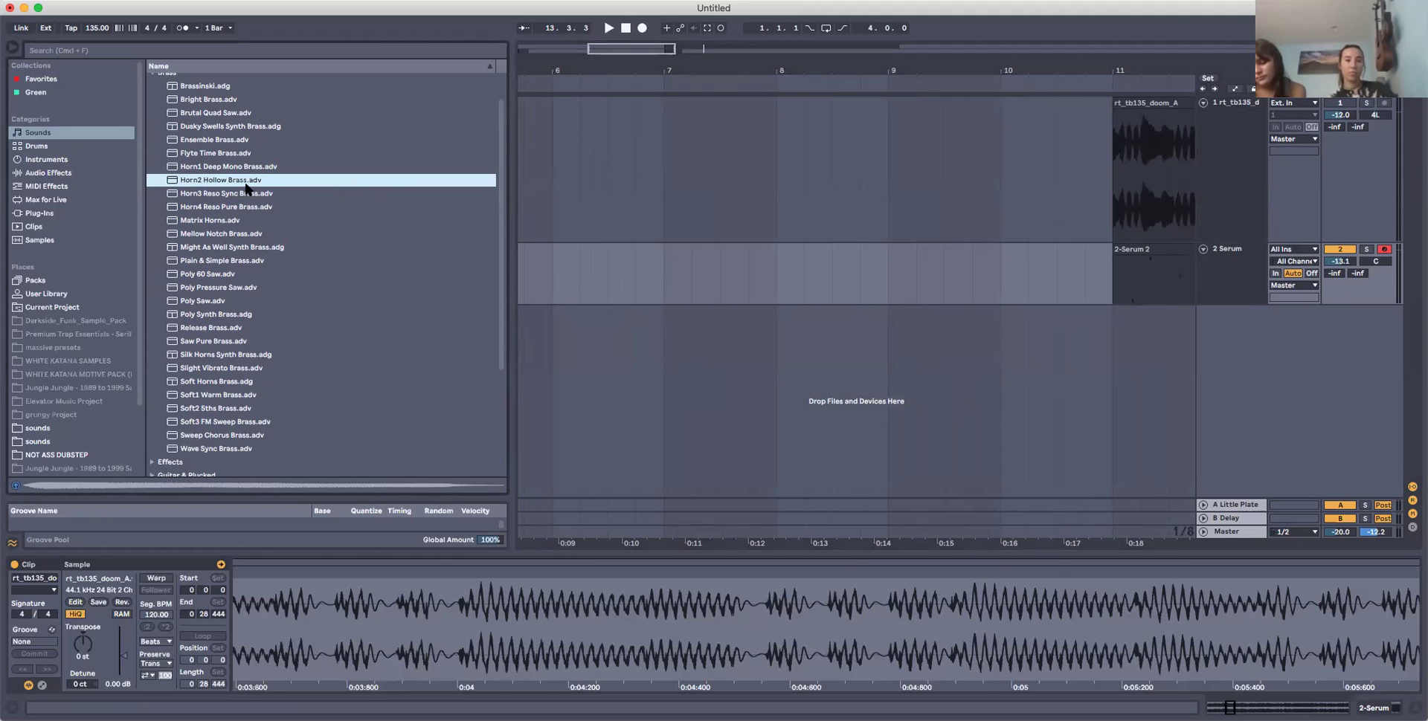
drag(266, 185, 651, 275)
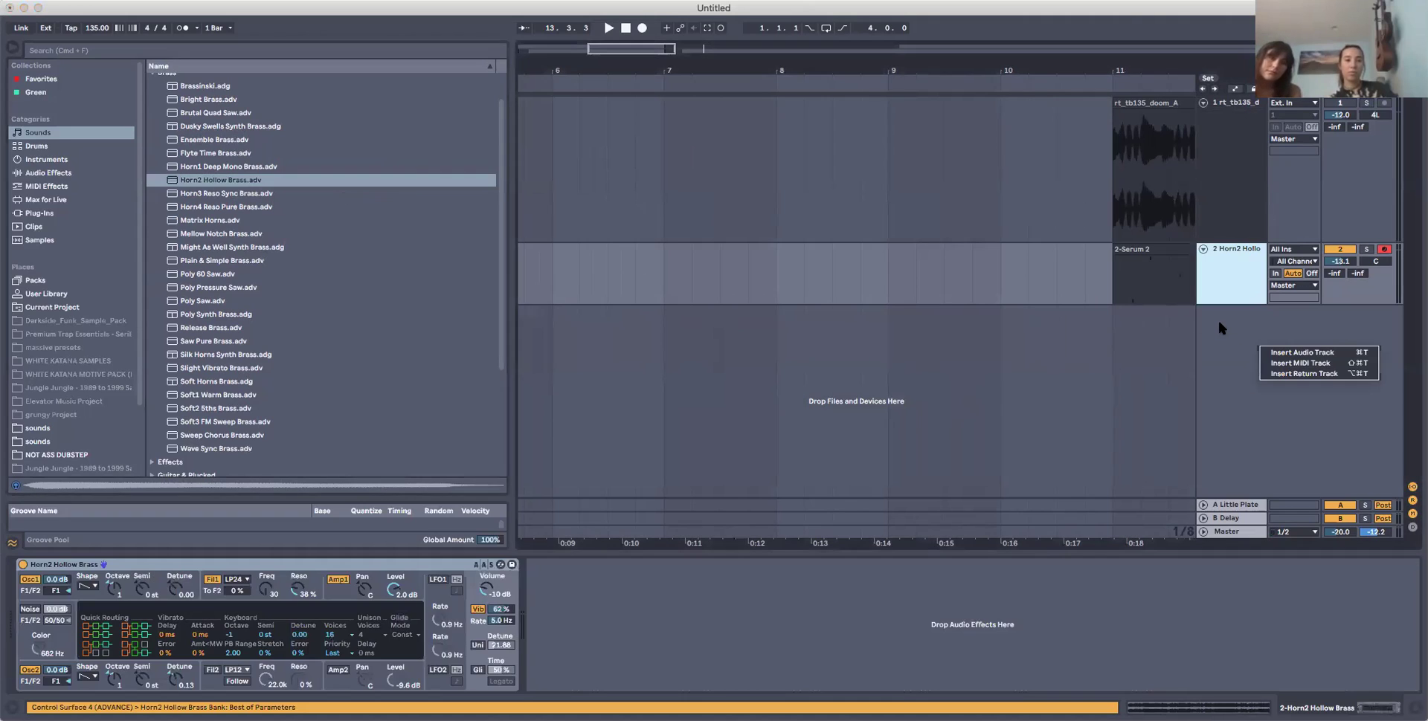
Insert a new audio track below the Horn2 Hollow Brass track and reselect the brass track.
right_click(1231, 337)
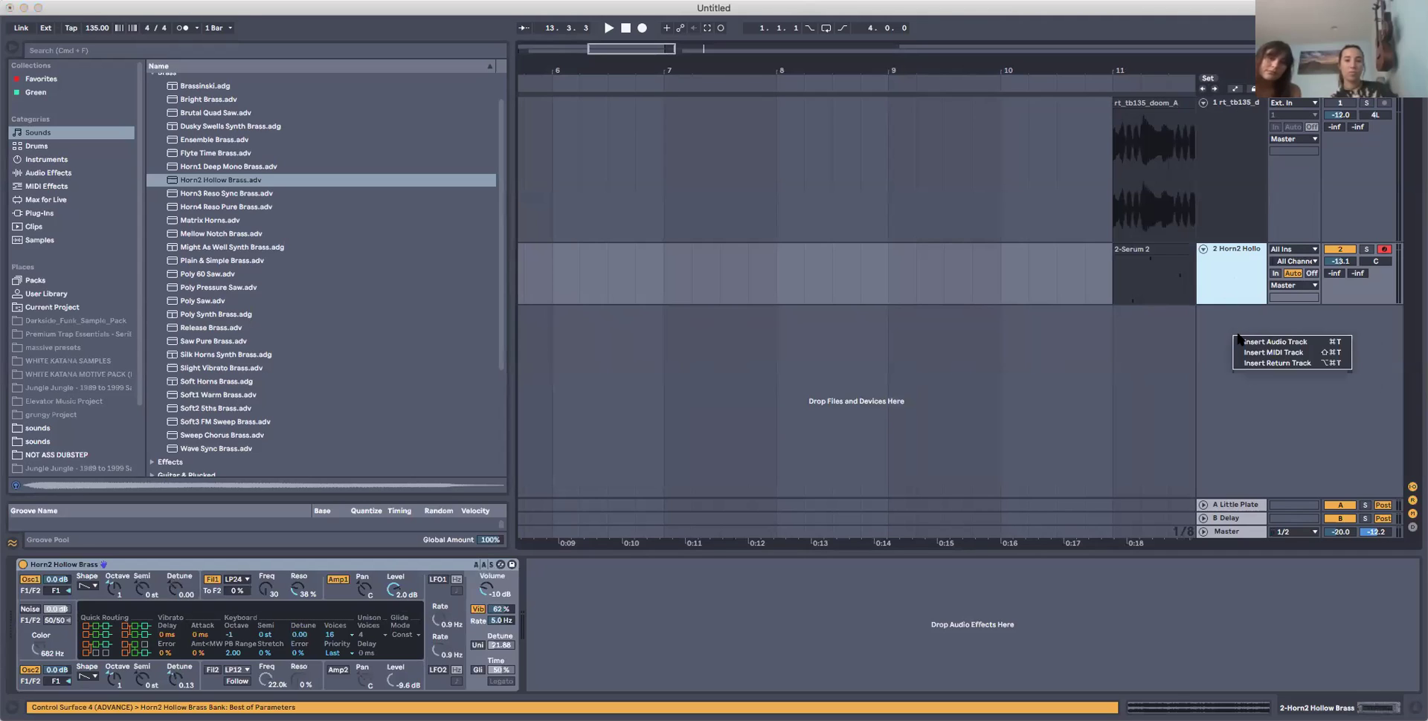
click(1274, 341)
click(1224, 257)
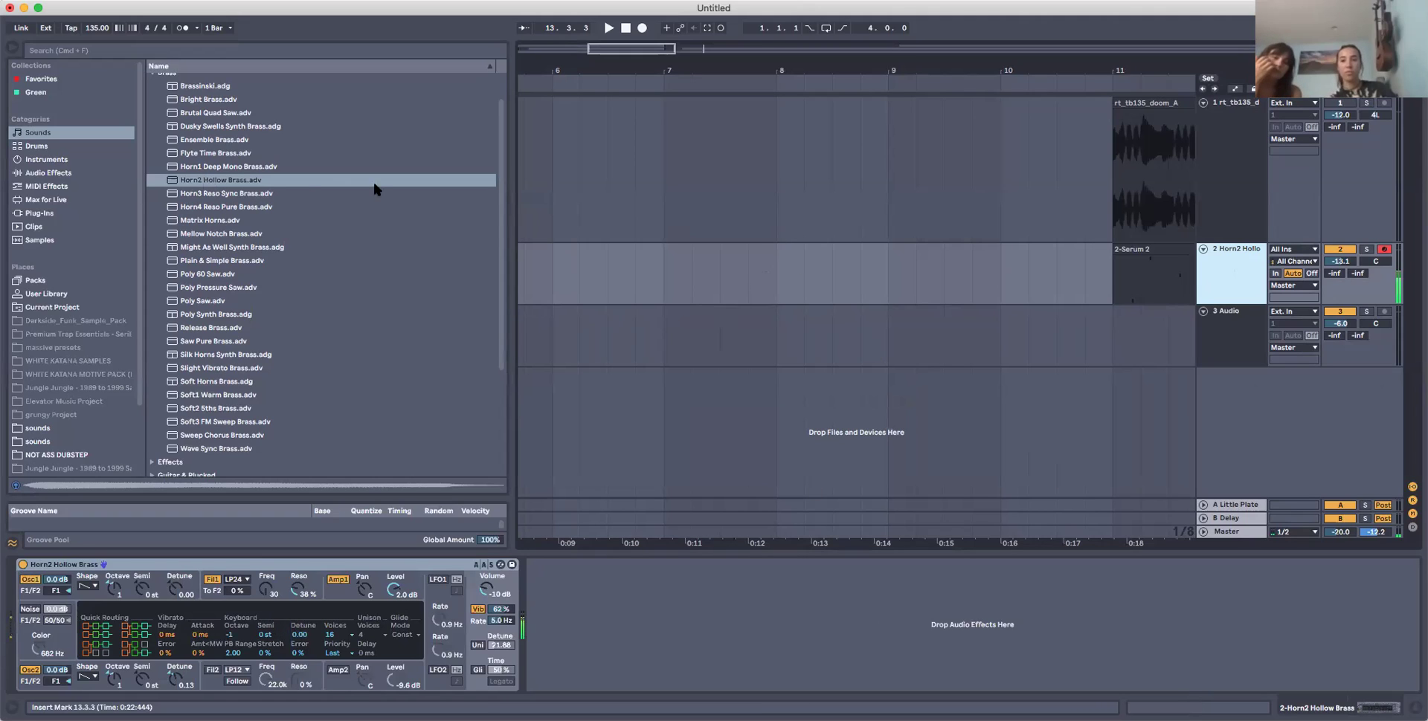
Load the Matrix Horns preset onto the second track and set its filter to 2.0 % resonance, 4.15 kHz frequency and 17.2 dB drive.
click(227, 221)
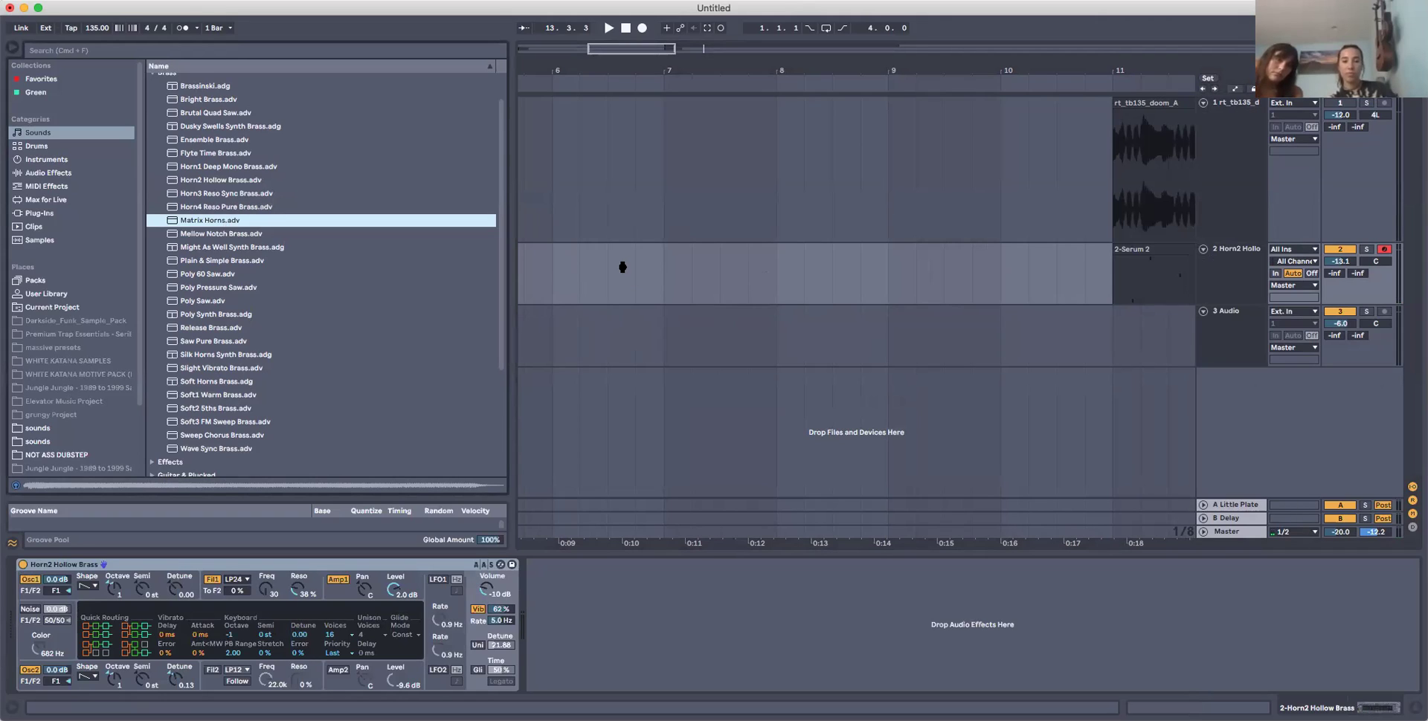
drag(622, 266, 616, 269)
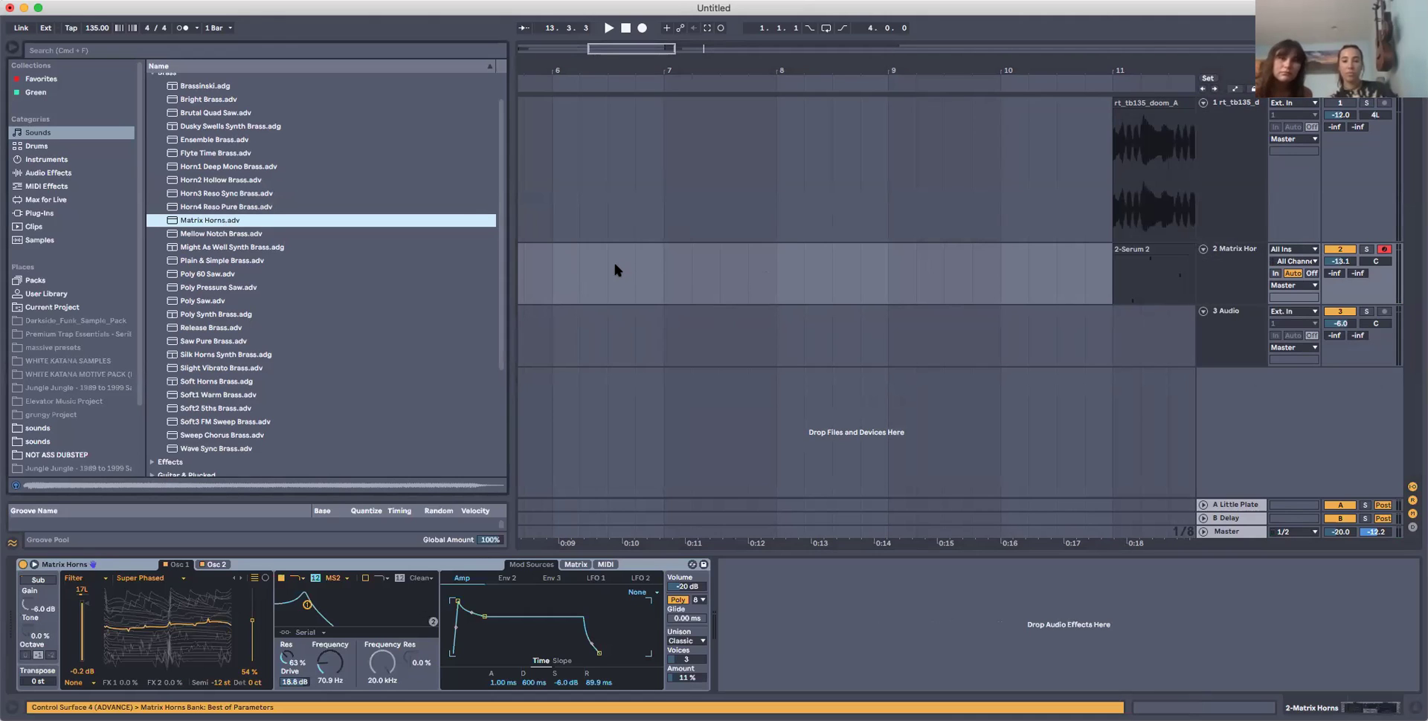
click(615, 268)
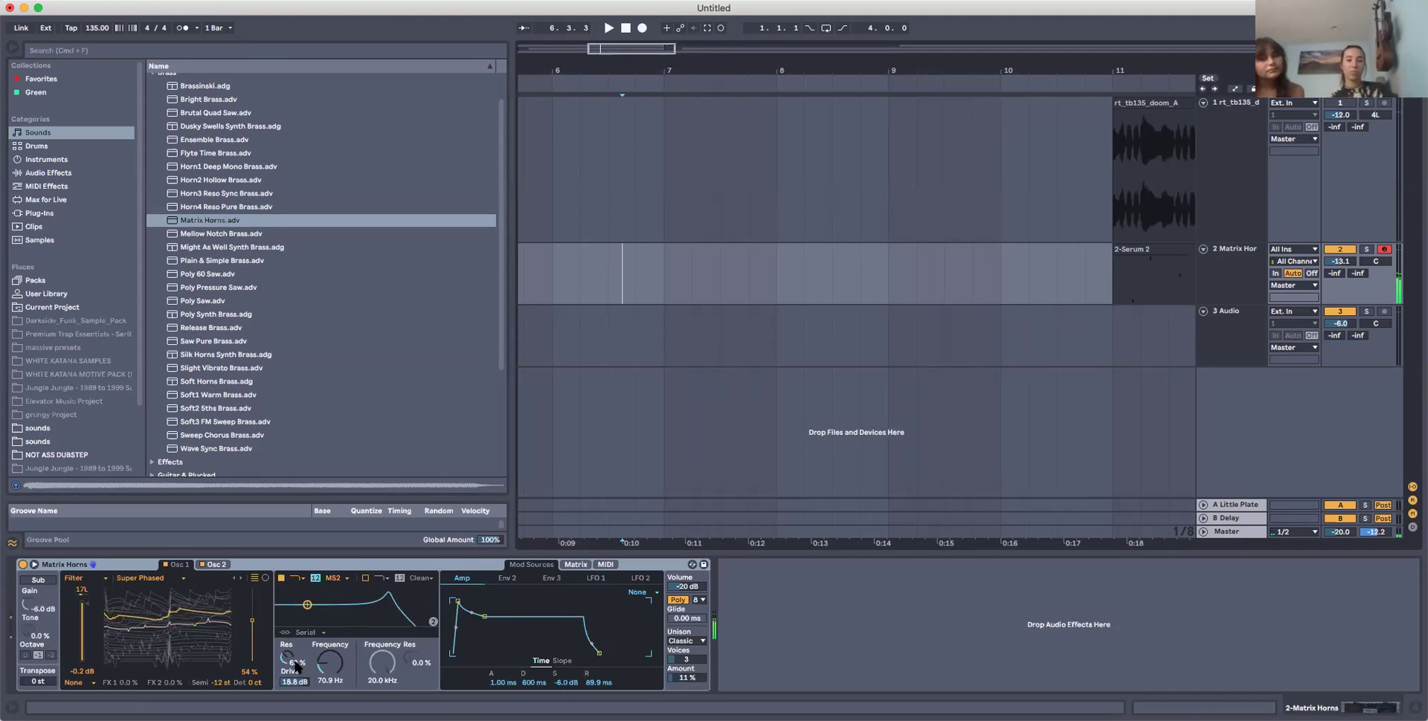
mouse_move(288, 658)
mouse_down()
mouse_move(287, 591)
mouse_move(402, 588)
mouse_move(279, 588)
mouse_move(398, 589)
mouse_move(288, 663)
mouse_move(289, 719)
mouse_move(289, 657)
mouse_up()
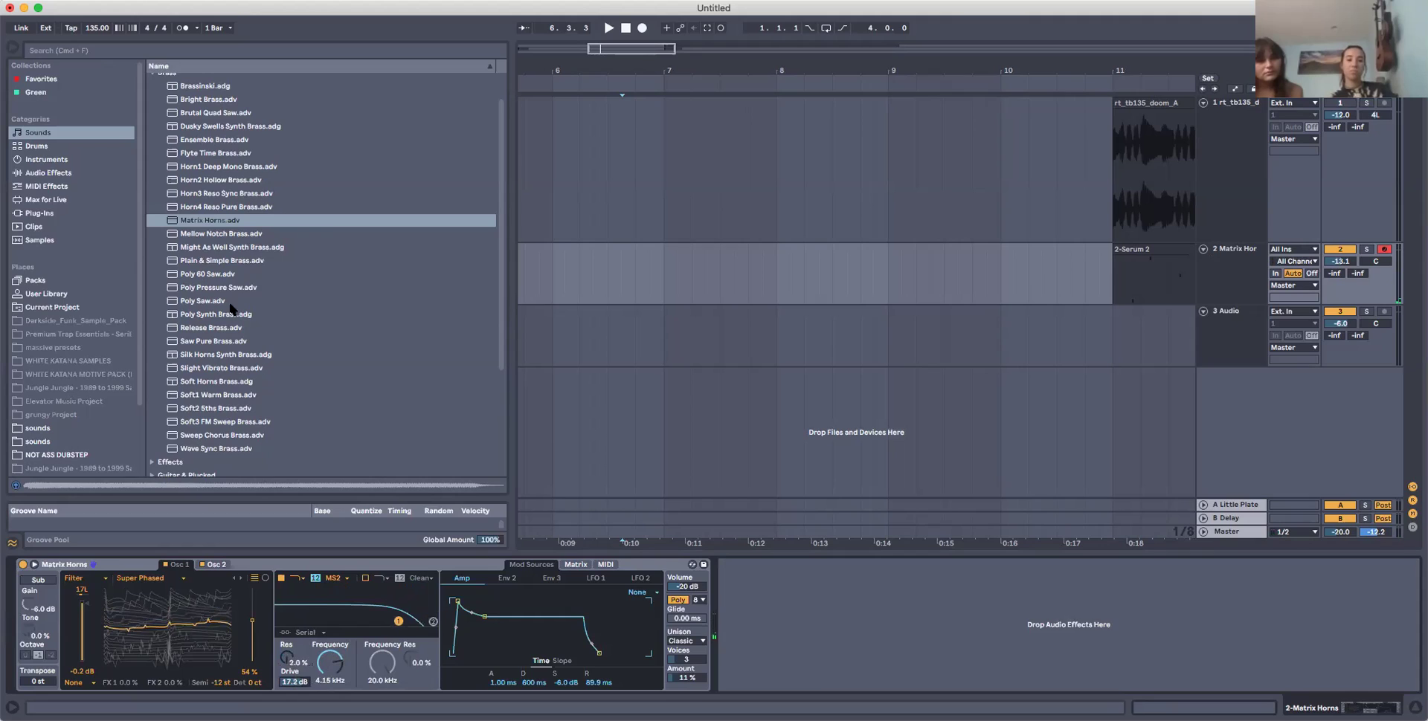
Browse the Piano & Keys presets and preview several of them.
scroll(328, 223, down, 5)
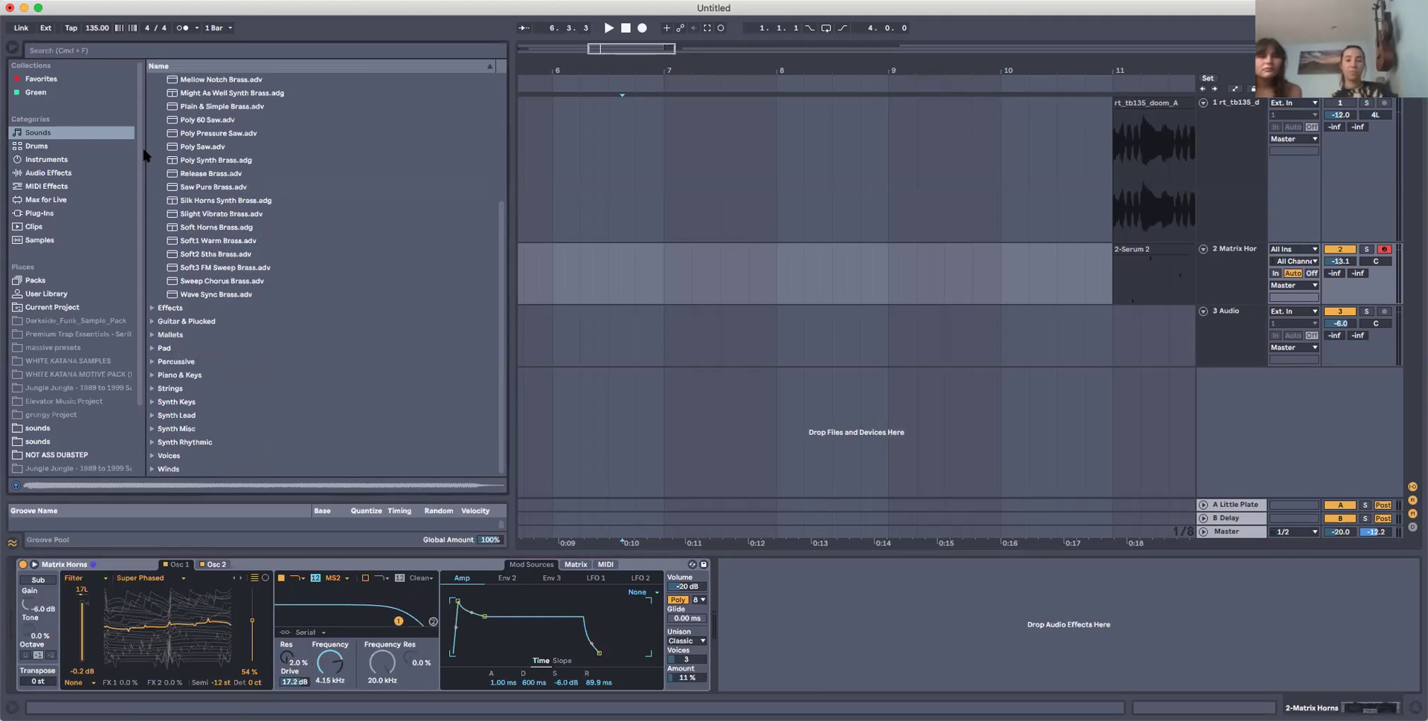
click(156, 376)
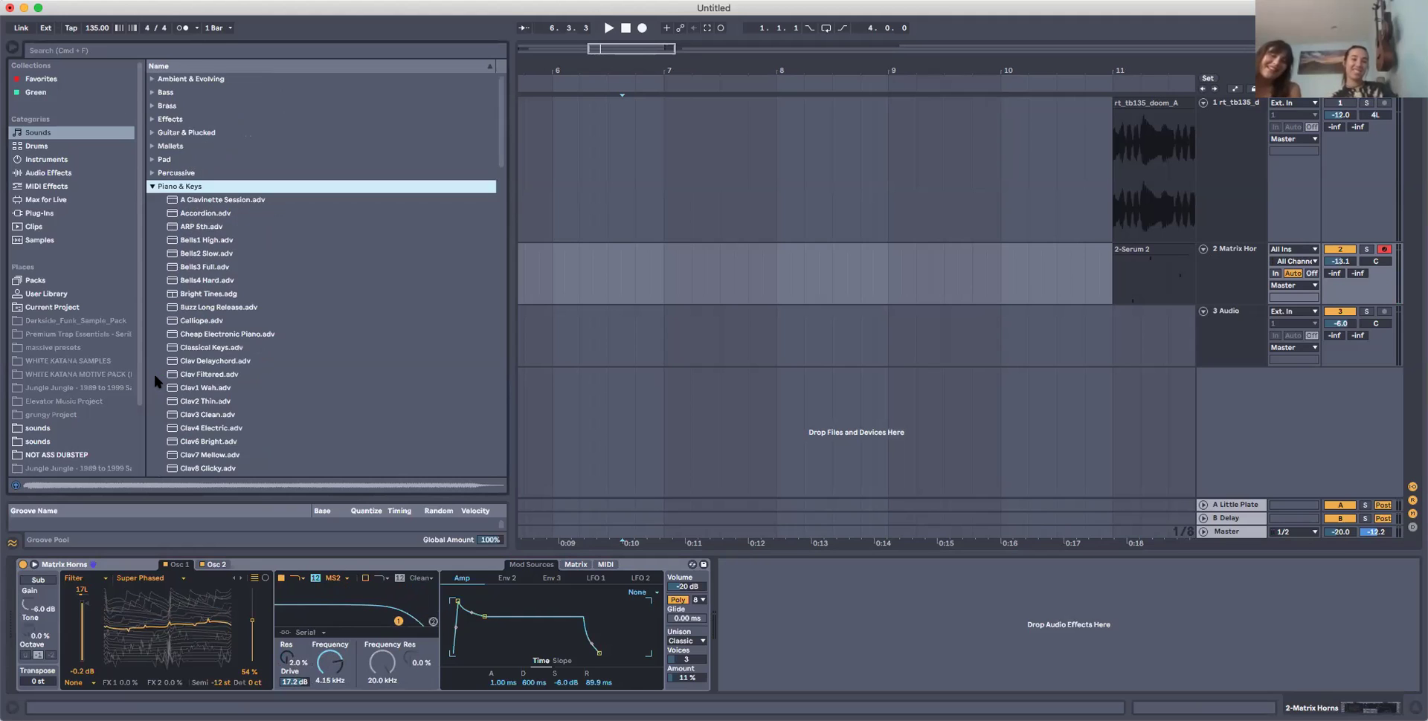
click(200, 266)
click(221, 388)
scroll(225, 398, down, 3)
click(229, 416)
click(233, 453)
scroll(233, 454, down, 3)
scroll(232, 457, down, 2)
click(230, 444)
scroll(230, 445, down, 4)
click(229, 447)
scroll(228, 447, down, 20)
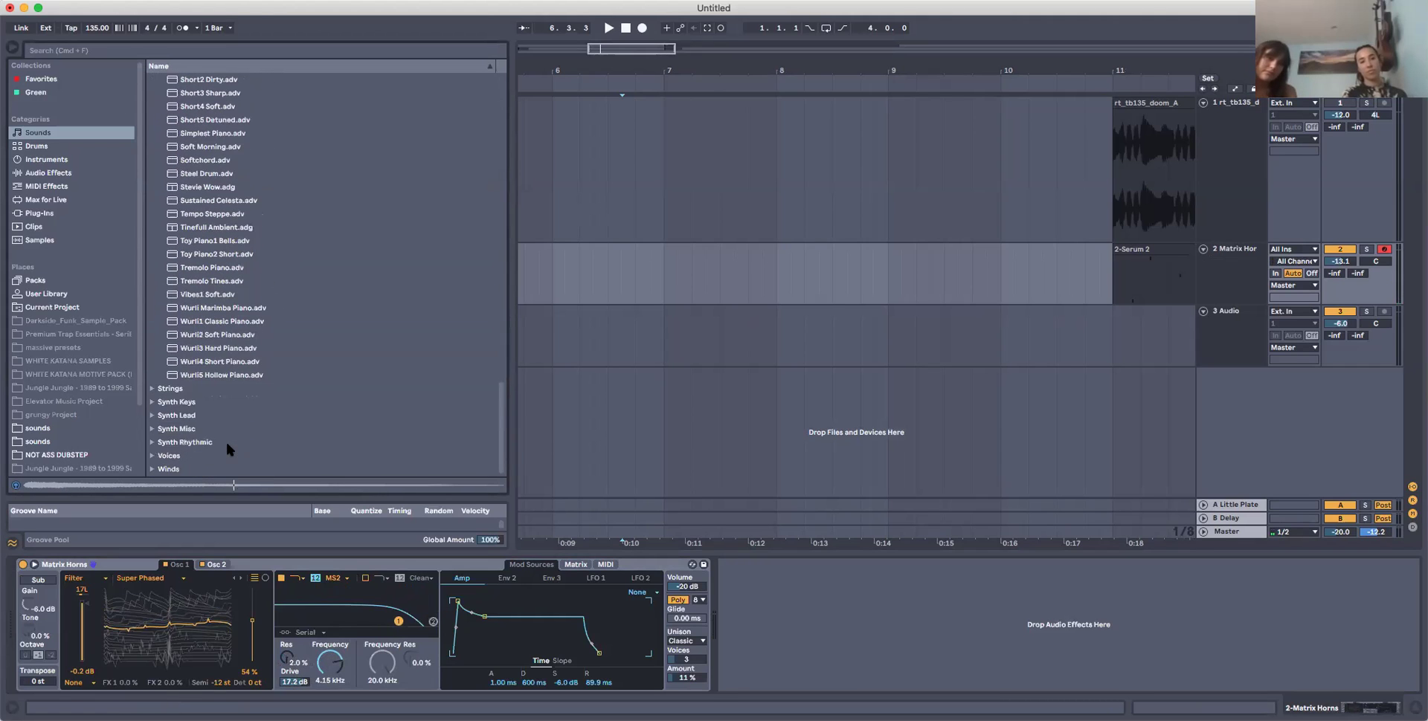
Preview the Rotaviolin, Strings3 Vintage and Strings5 Quartet presets, then collapse the Strings folder.
click(151, 387)
click(226, 264)
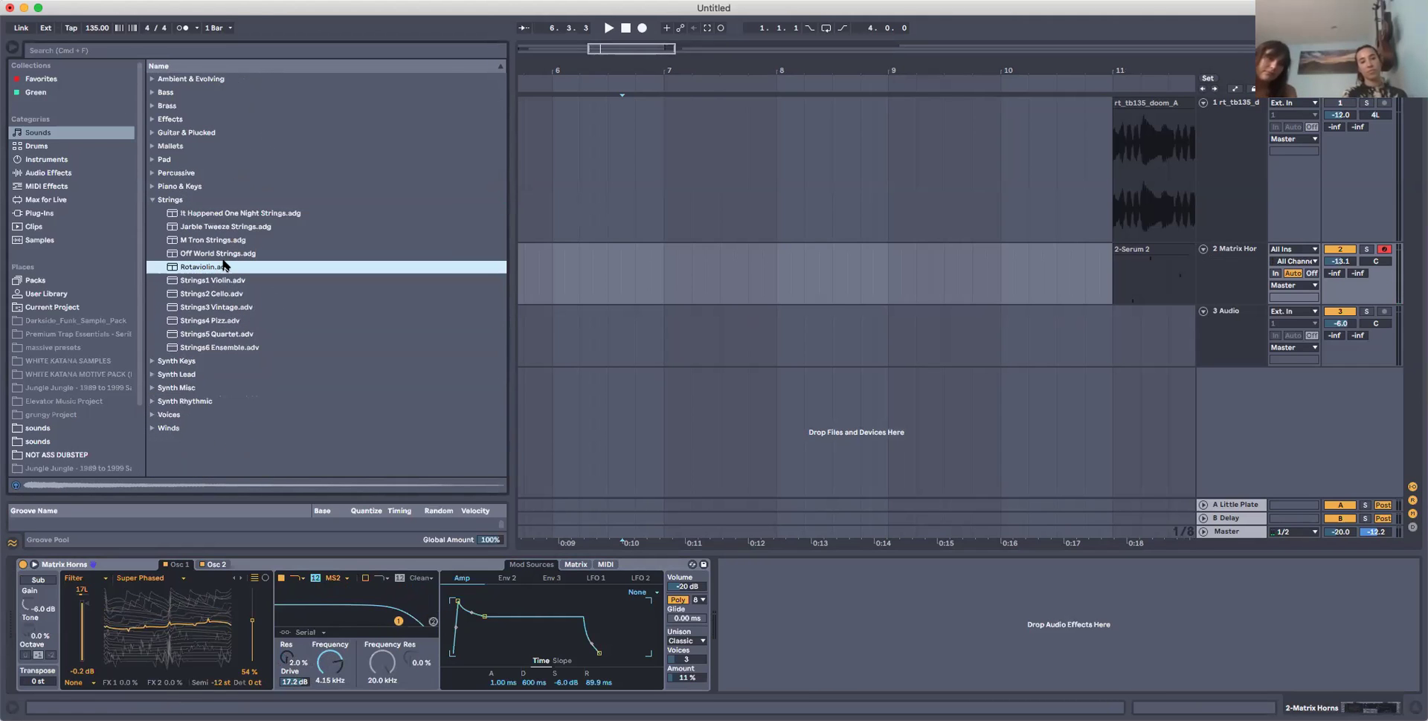
click(230, 307)
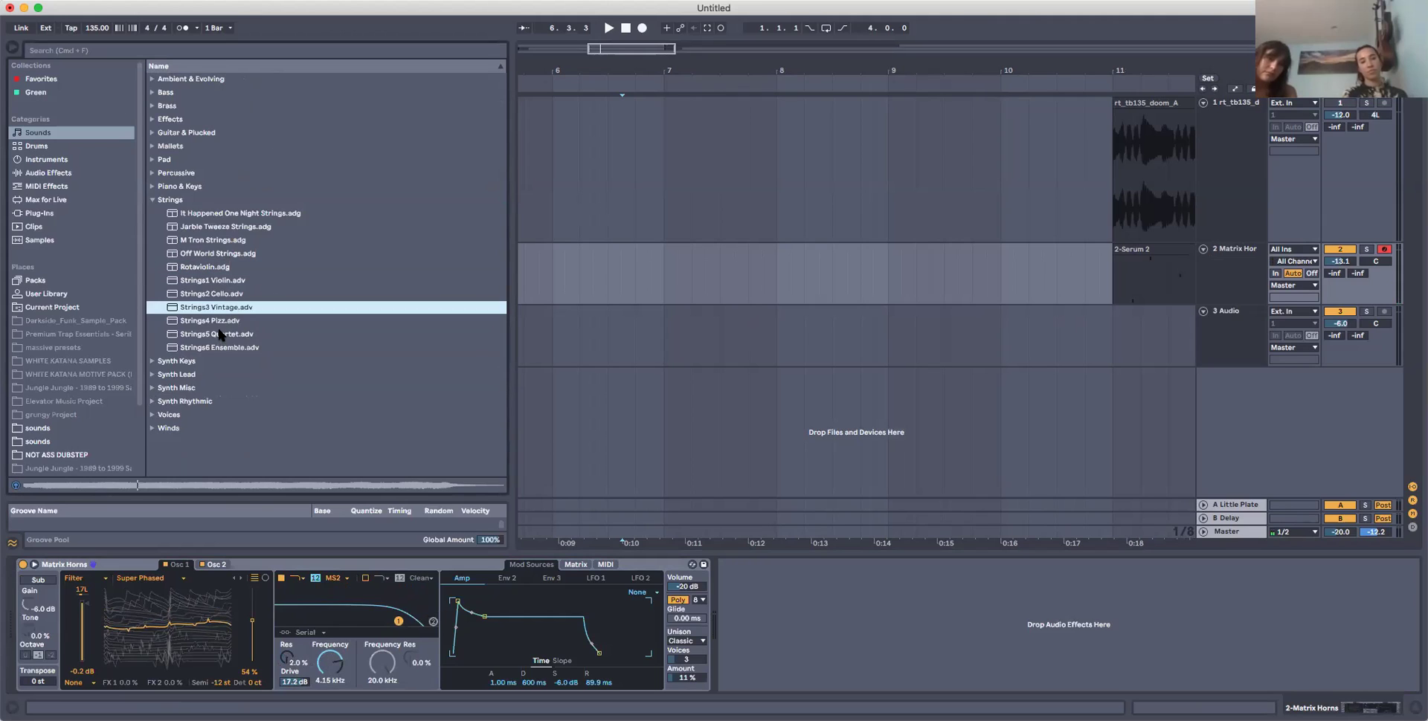
click(220, 335)
click(152, 199)
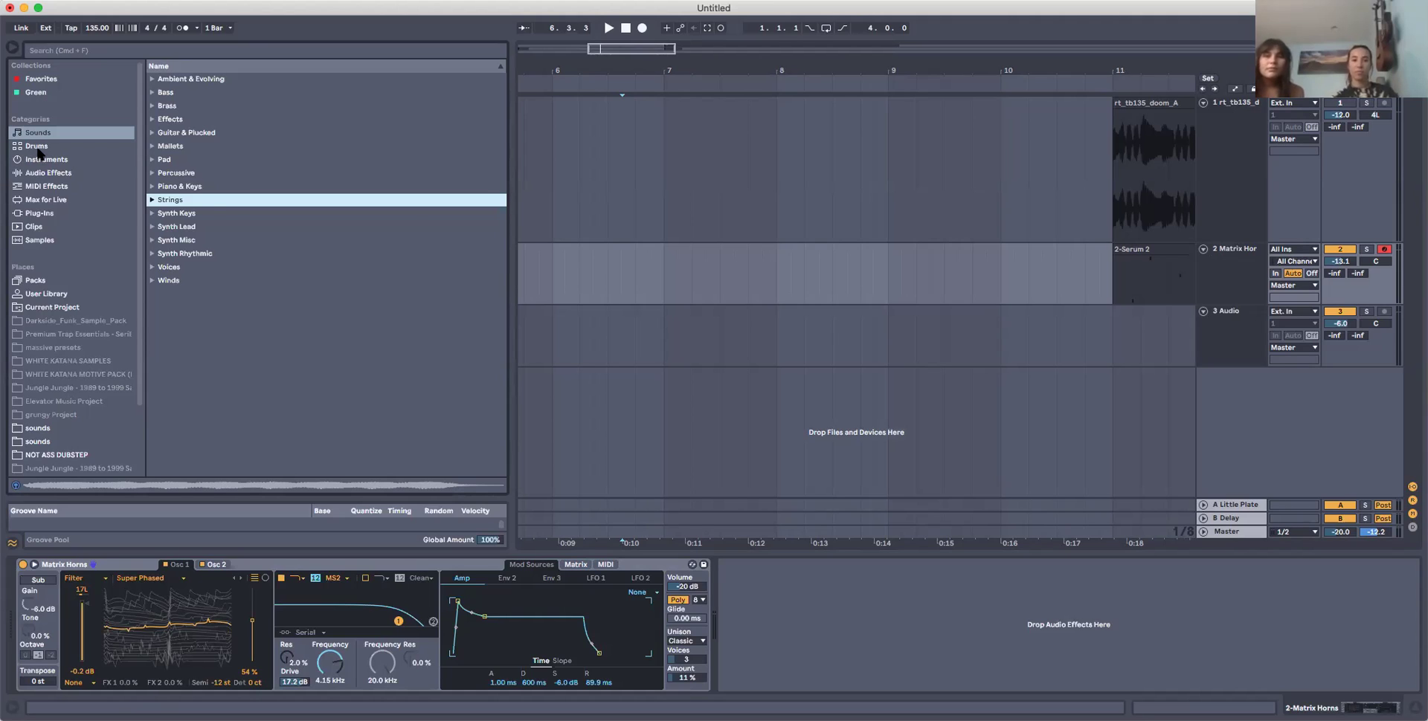
Browse the Drums category, preview the 909 Core Kit and audition several Kick samples in the Drum Hits folder.
click(114, 148)
click(211, 147)
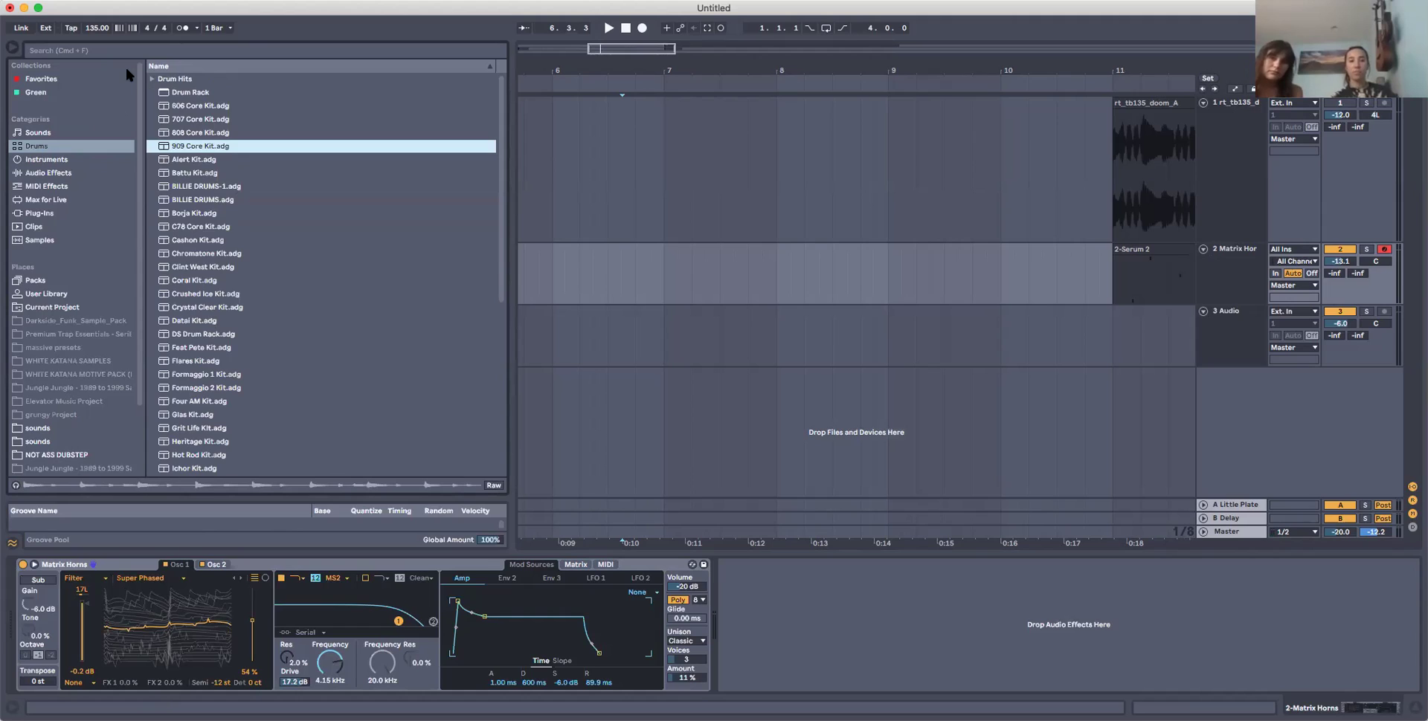
click(153, 79)
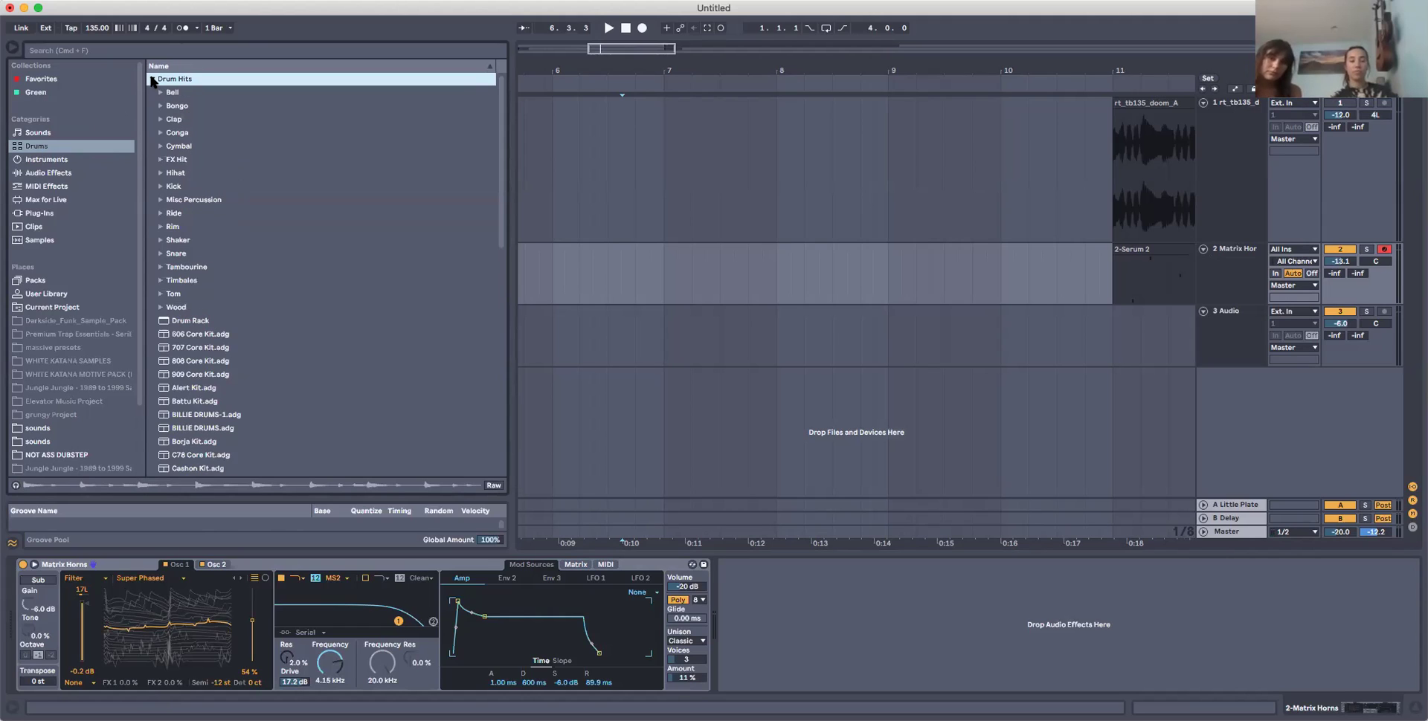
click(162, 187)
click(260, 361)
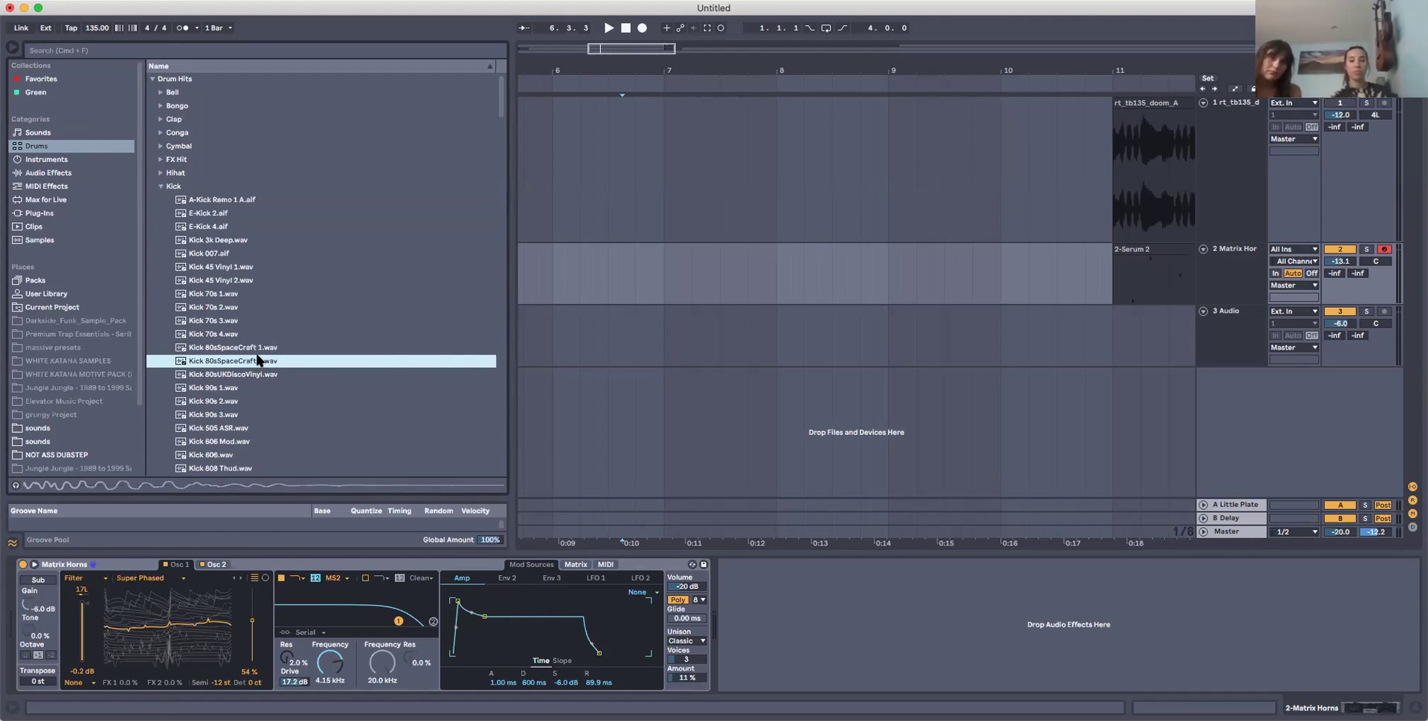
click(237, 308)
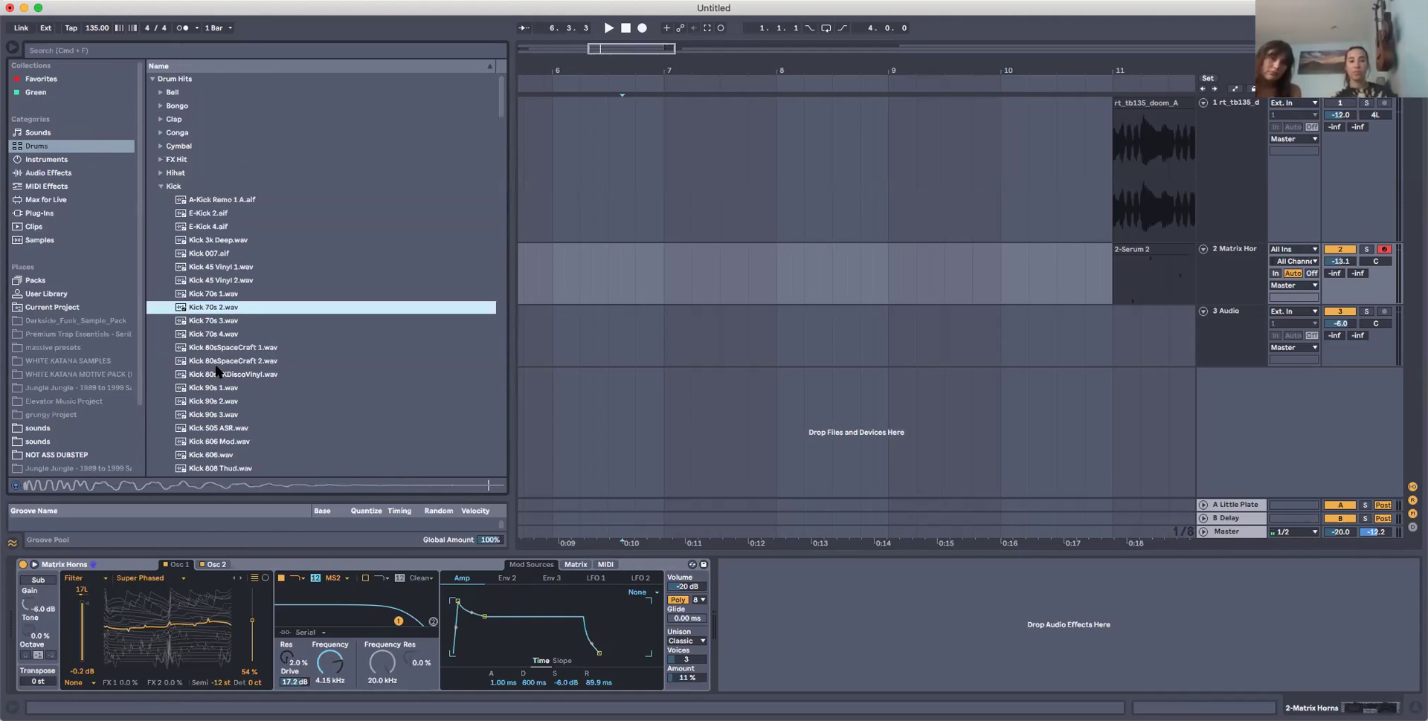
click(217, 360)
click(222, 293)
click(220, 254)
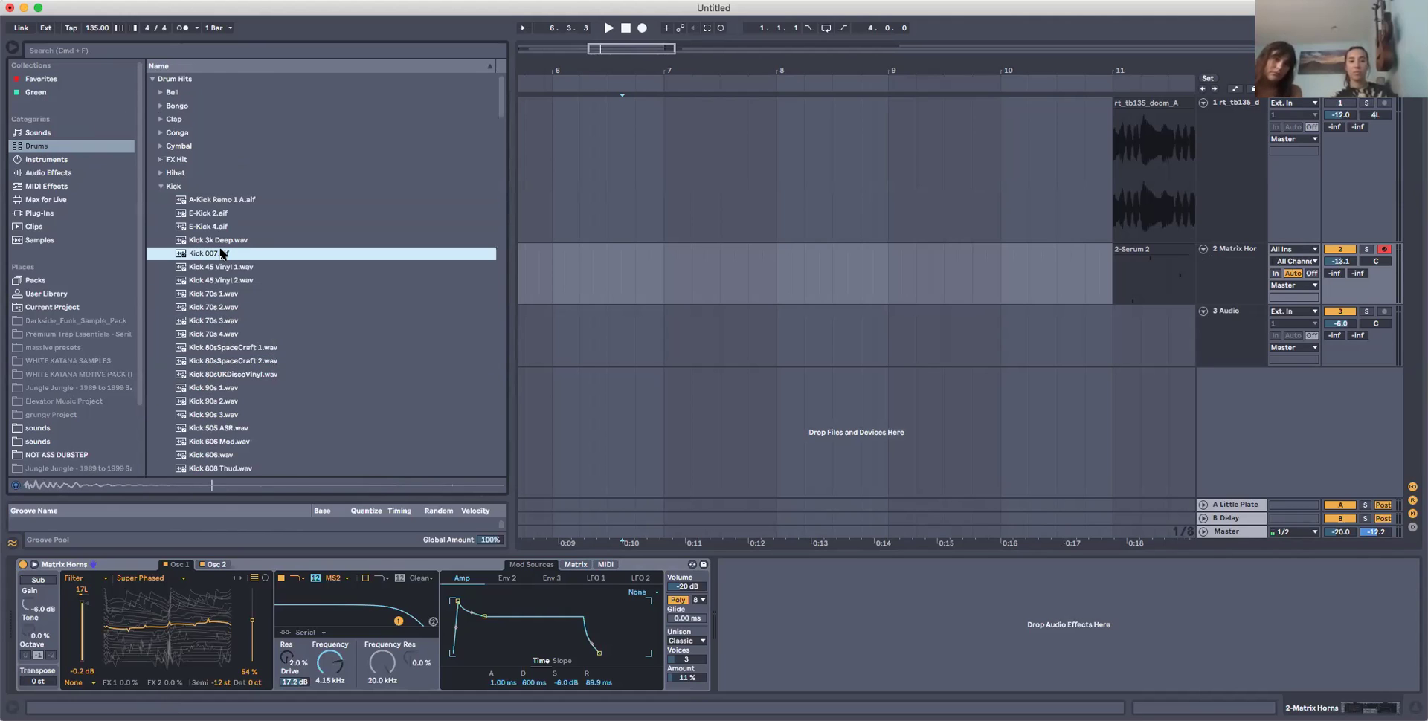
Audition several Clap samples from the Drum Hits folder, including Clap Feel.wav, and collapse the Clap folder.
click(161, 120)
click(220, 187)
click(245, 294)
click(242, 361)
click(241, 415)
click(242, 334)
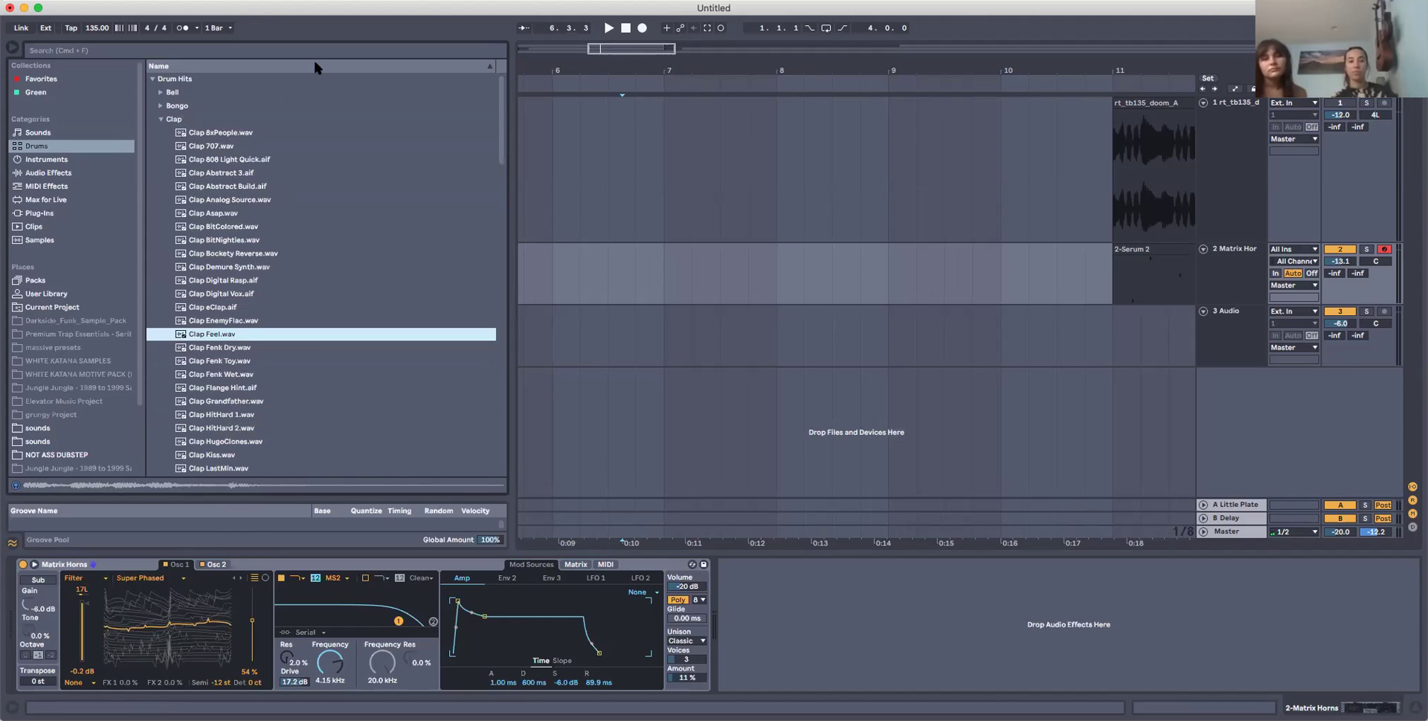
click(161, 119)
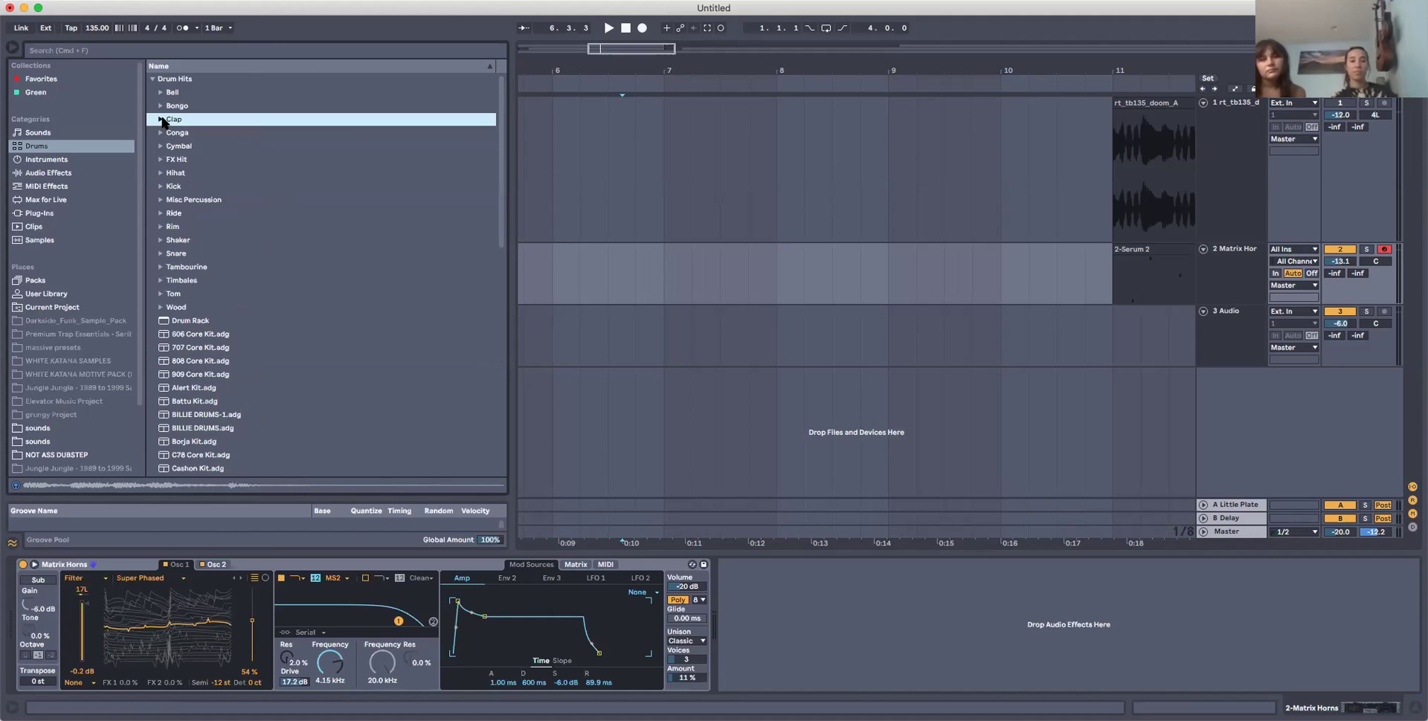
Load the Datai Kit drum preset onto the second track and leave that track armed for recording.
scroll(265, 324, down, 10)
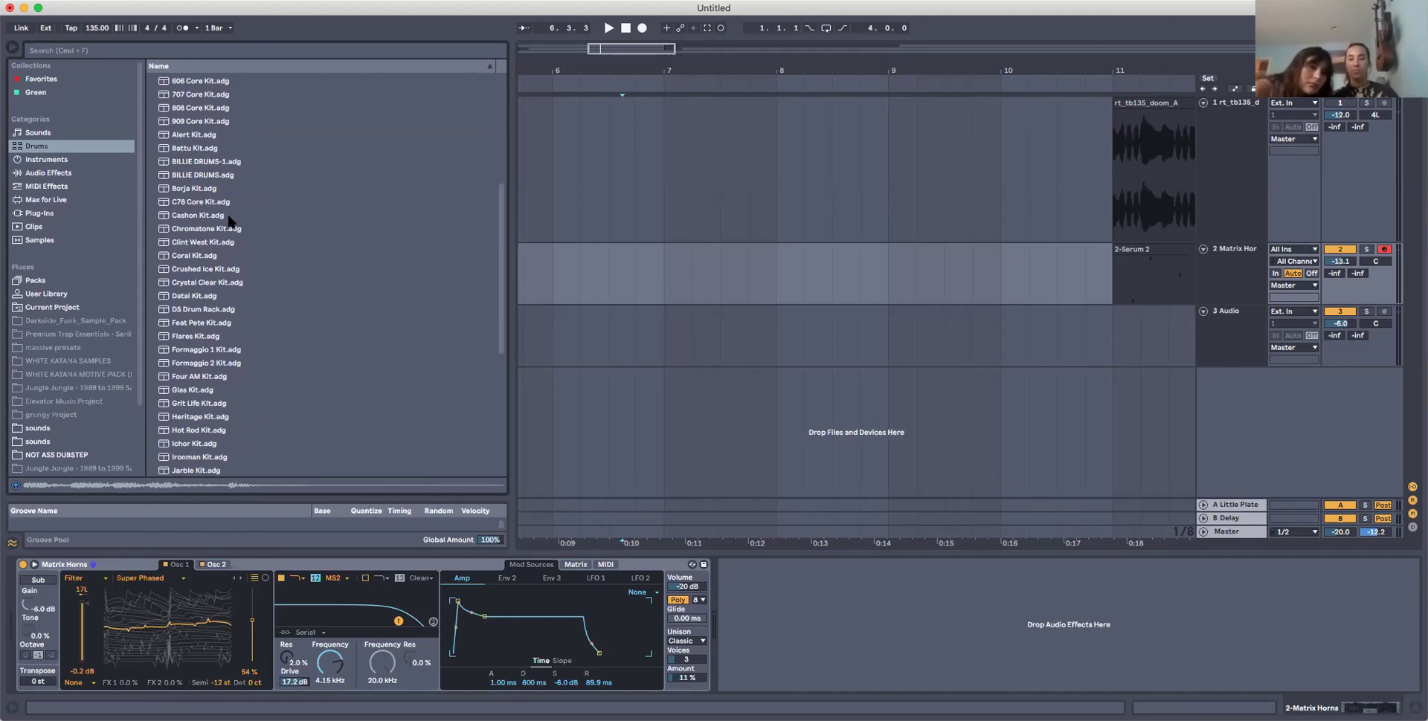
click(189, 297)
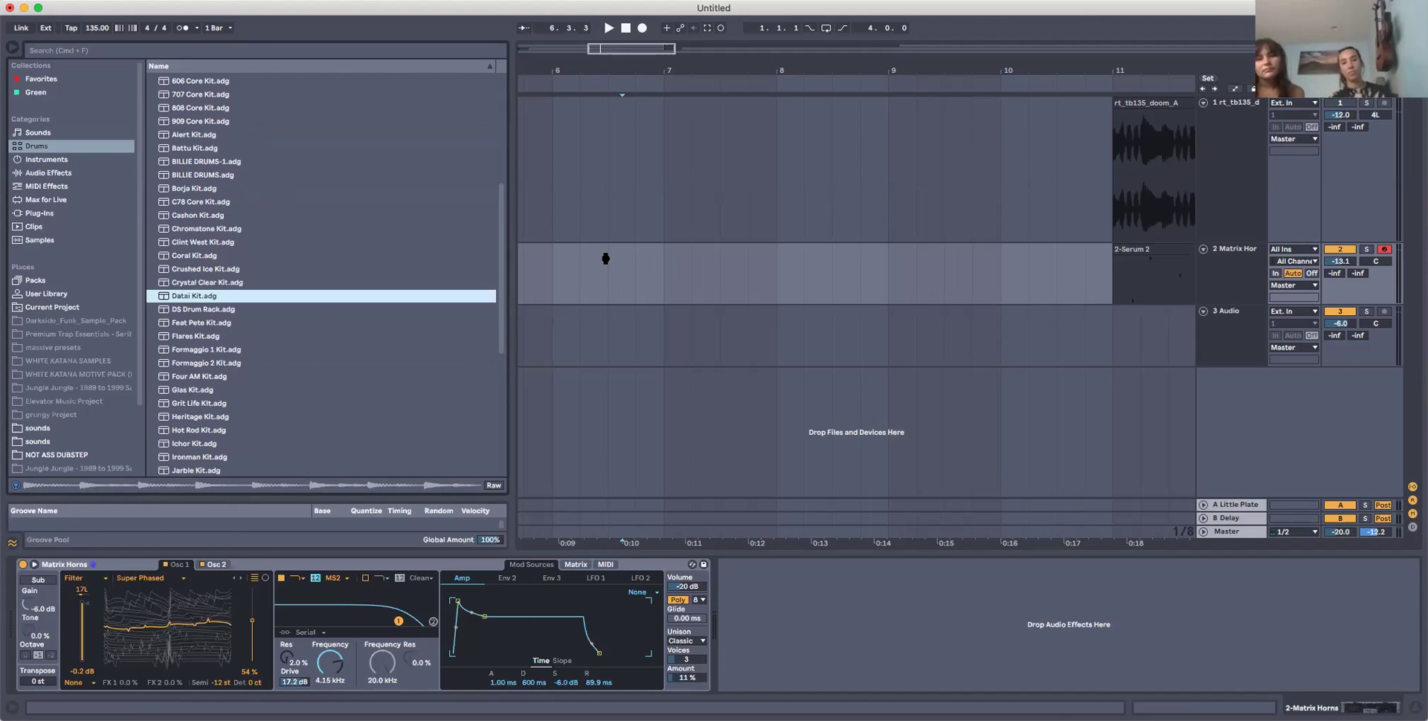
key(Return)
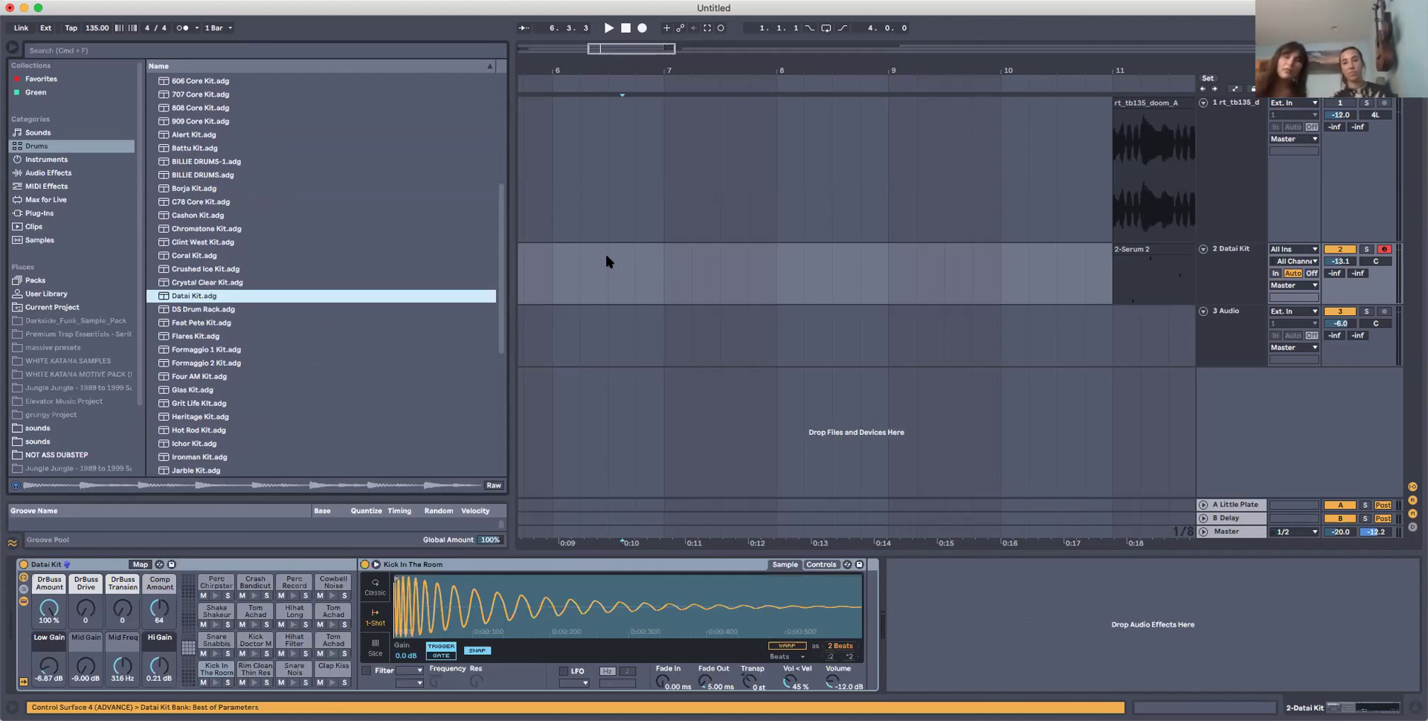
click(1226, 269)
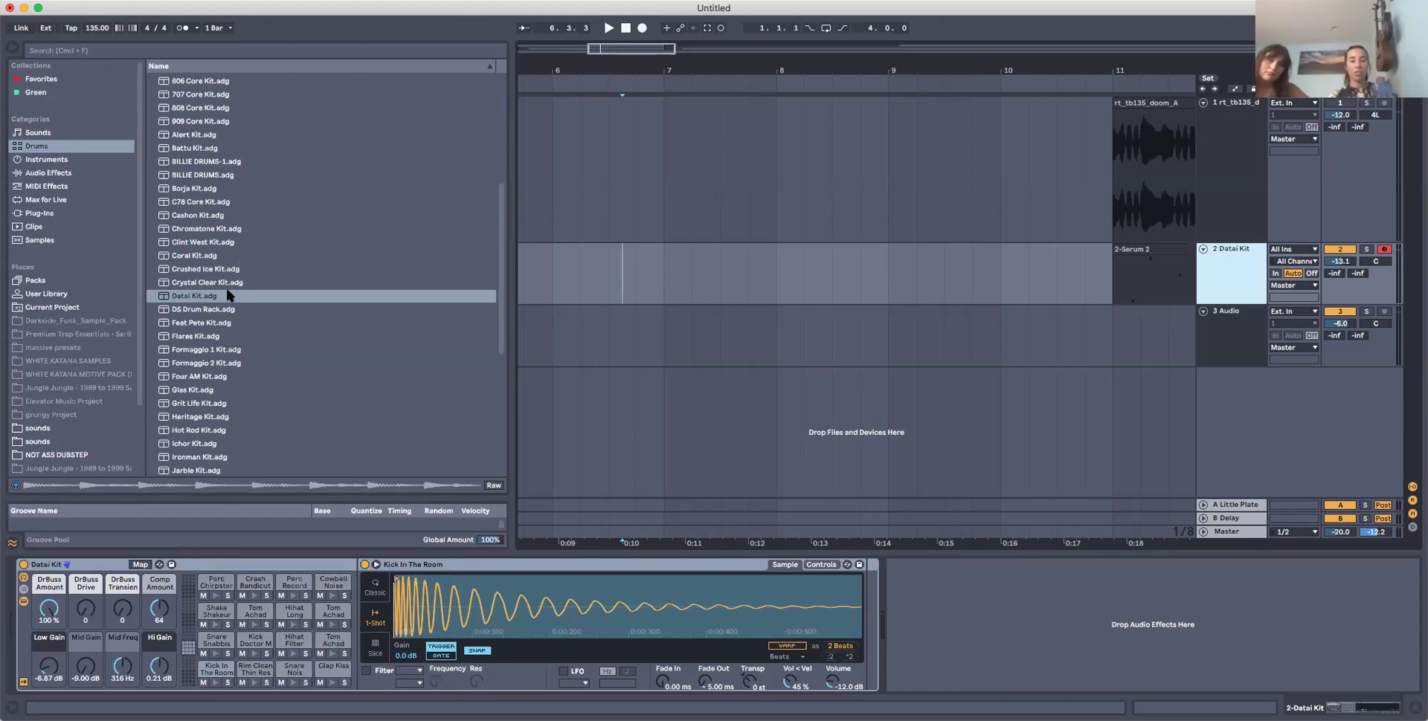
click(1386, 249)
click(1386, 250)
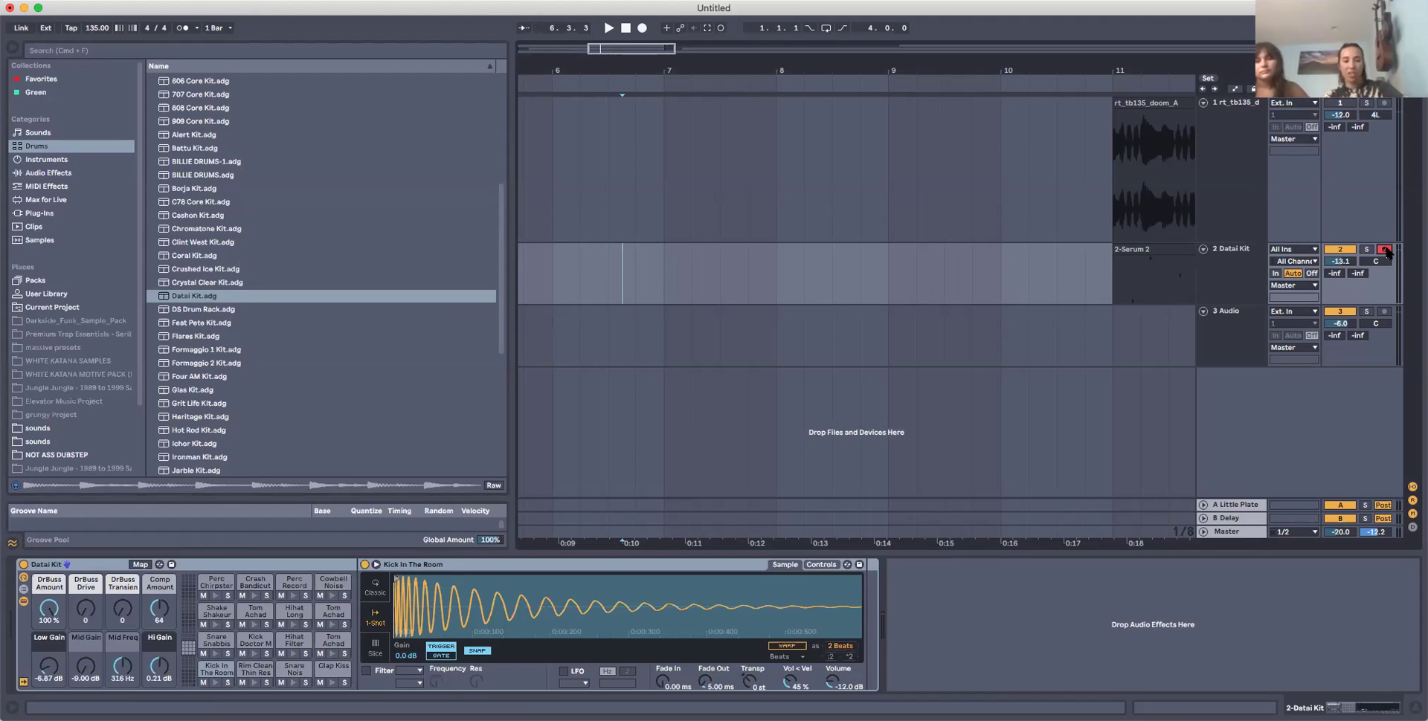
Shift the computer MIDI keyboard to octave C1 to D2 and play several of the Datai Kit's drum sounds.
key(a)
key(z)
key(s)
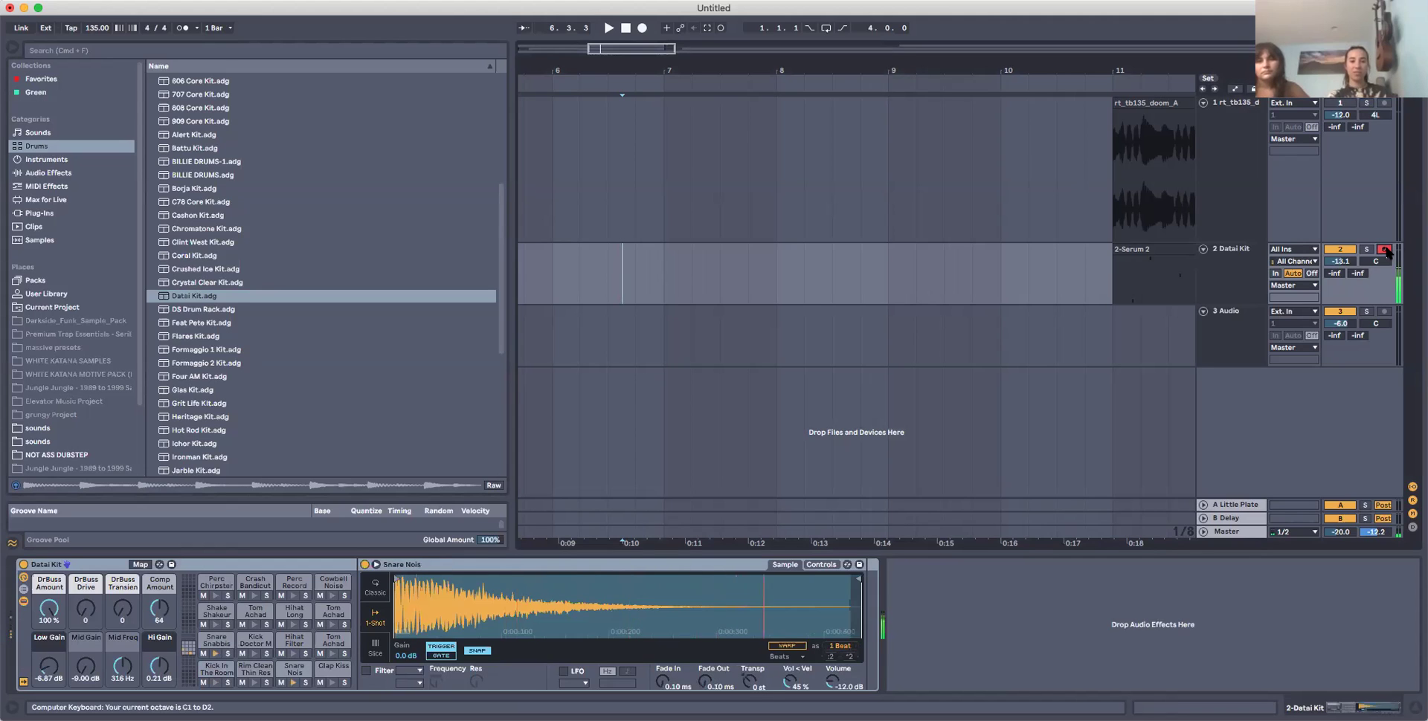
key(g)
key(h)
key(j)
key(k)
key(l)
key(w)
key(e)
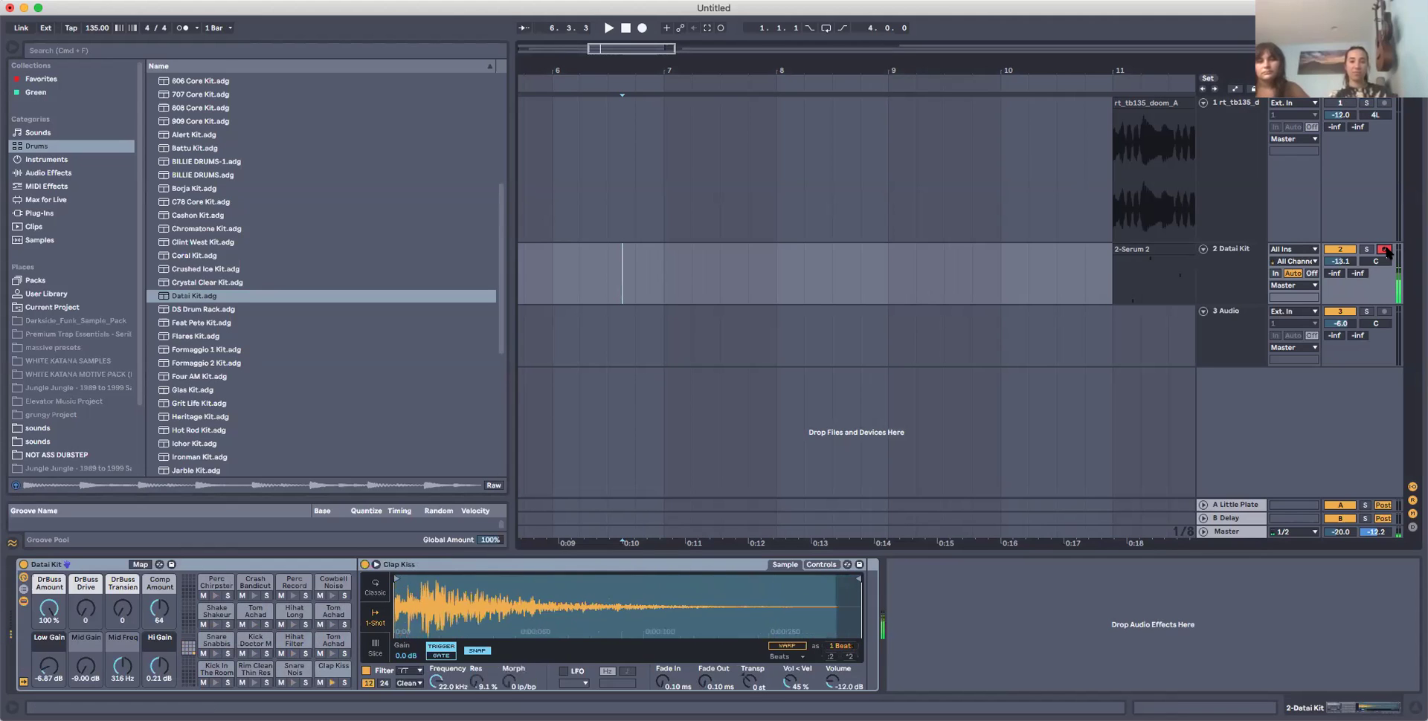
key(w)
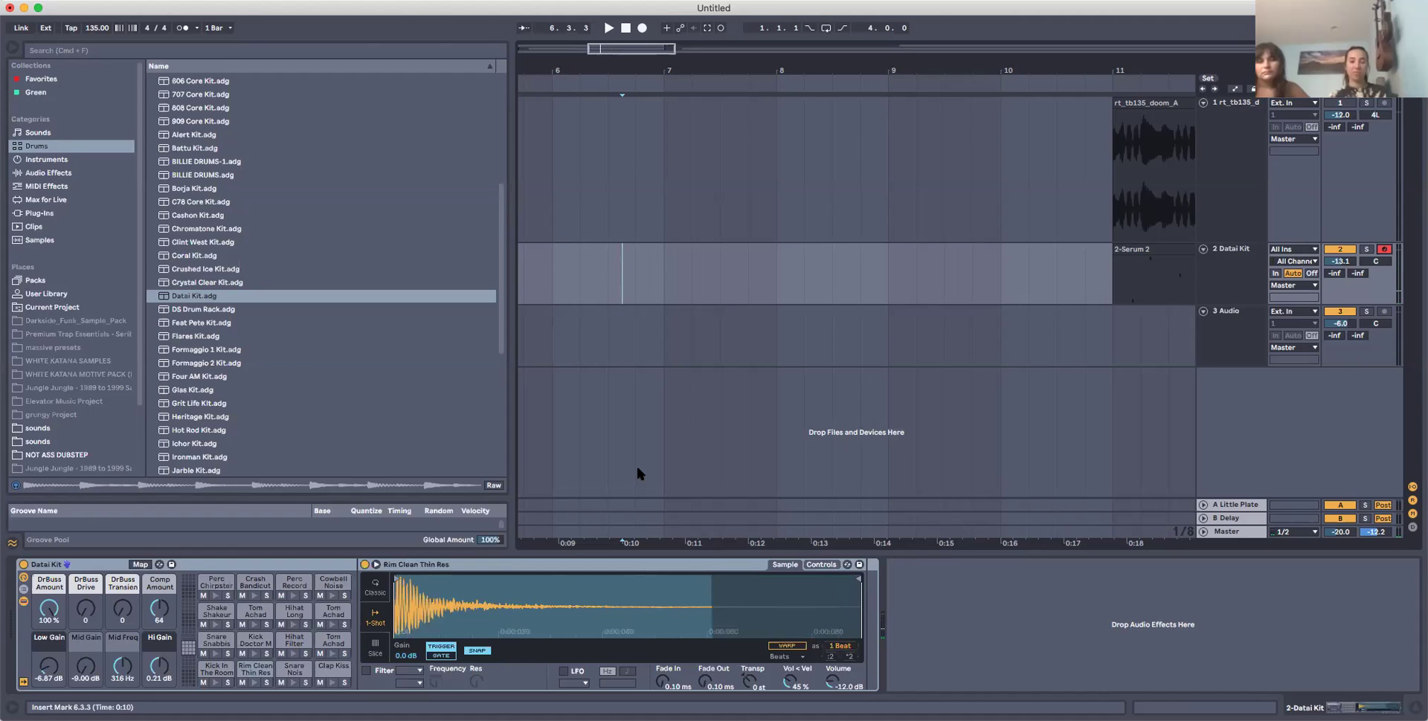
Delete the 2-Serum 3 clip at the start of the Datai Kit track.
click(1247, 261)
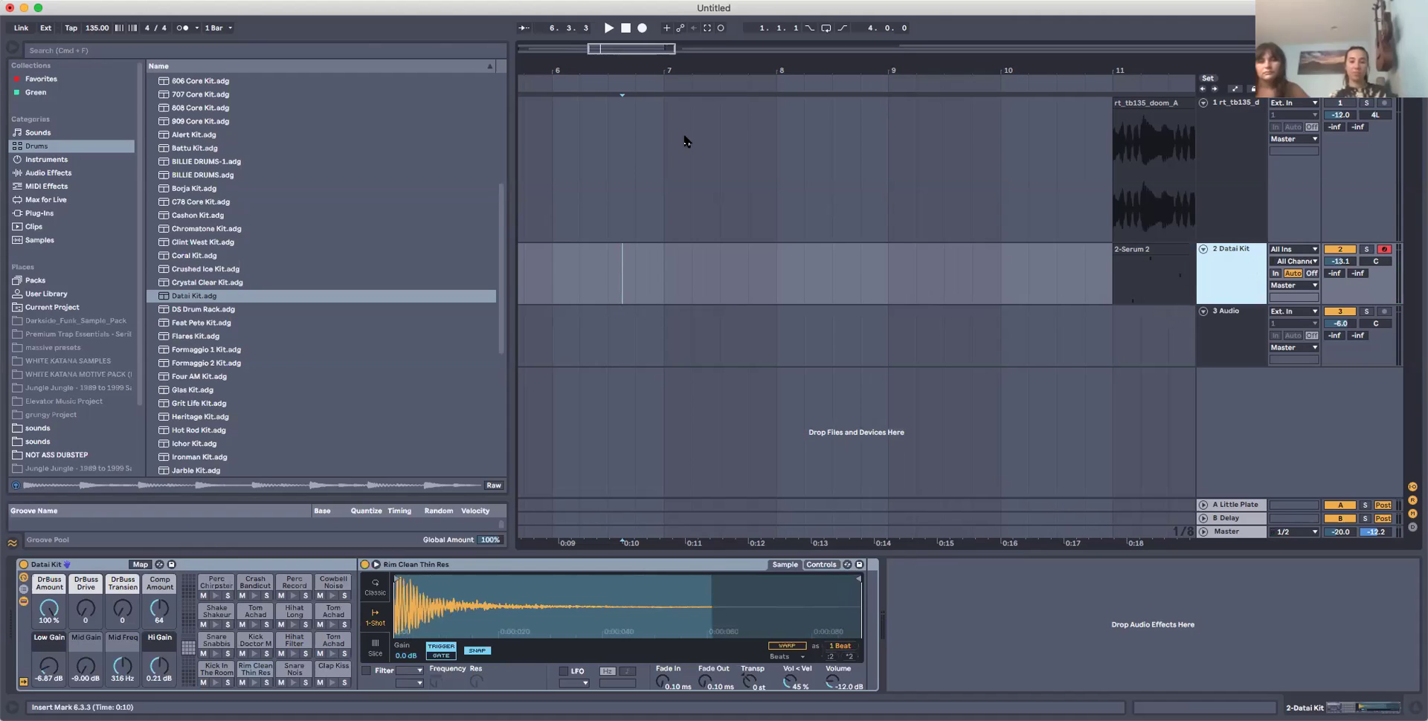
drag(622, 50, 578, 51)
click(529, 249)
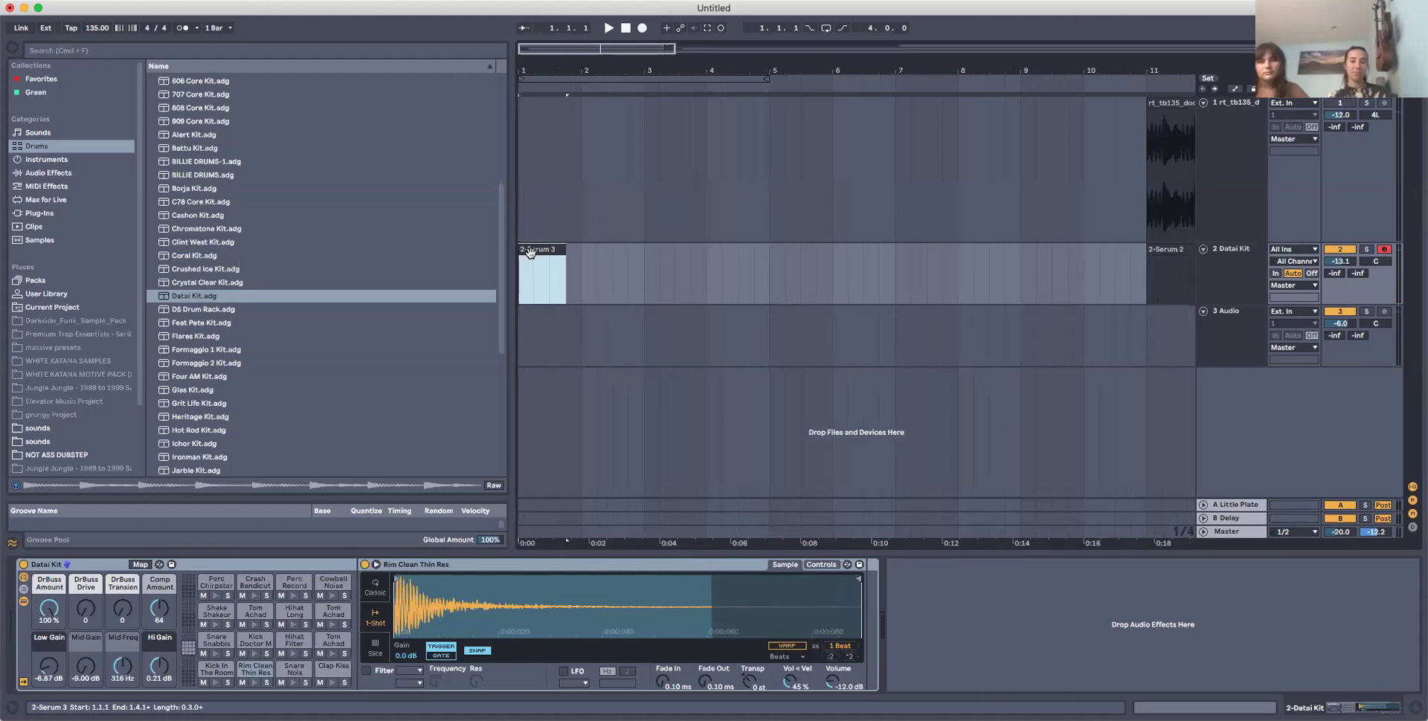
click(529, 249)
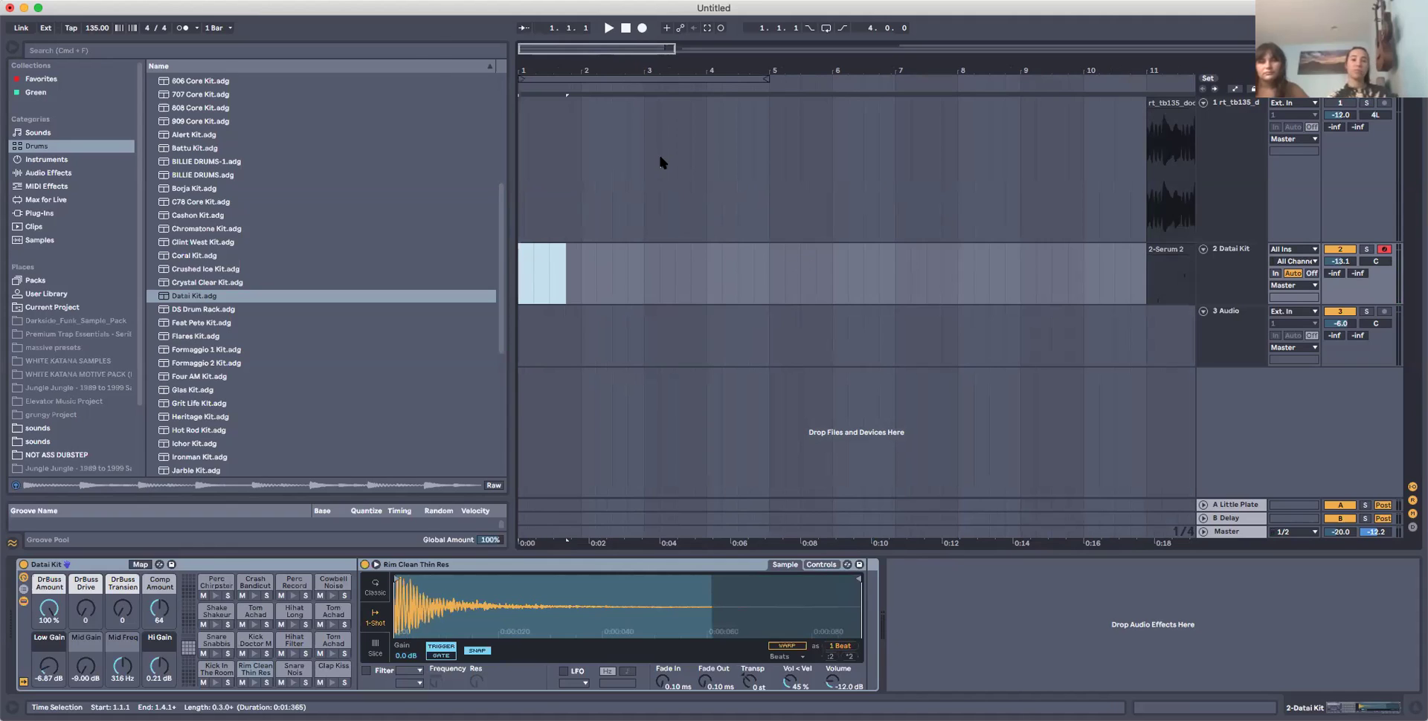
Extend the arrangement loop to five bars, running from bar 1 to bar 6.
mouse_move(602, 78)
mouse_down()
mouse_move(740, 78)
mouse_move(602, 78)
mouse_up()
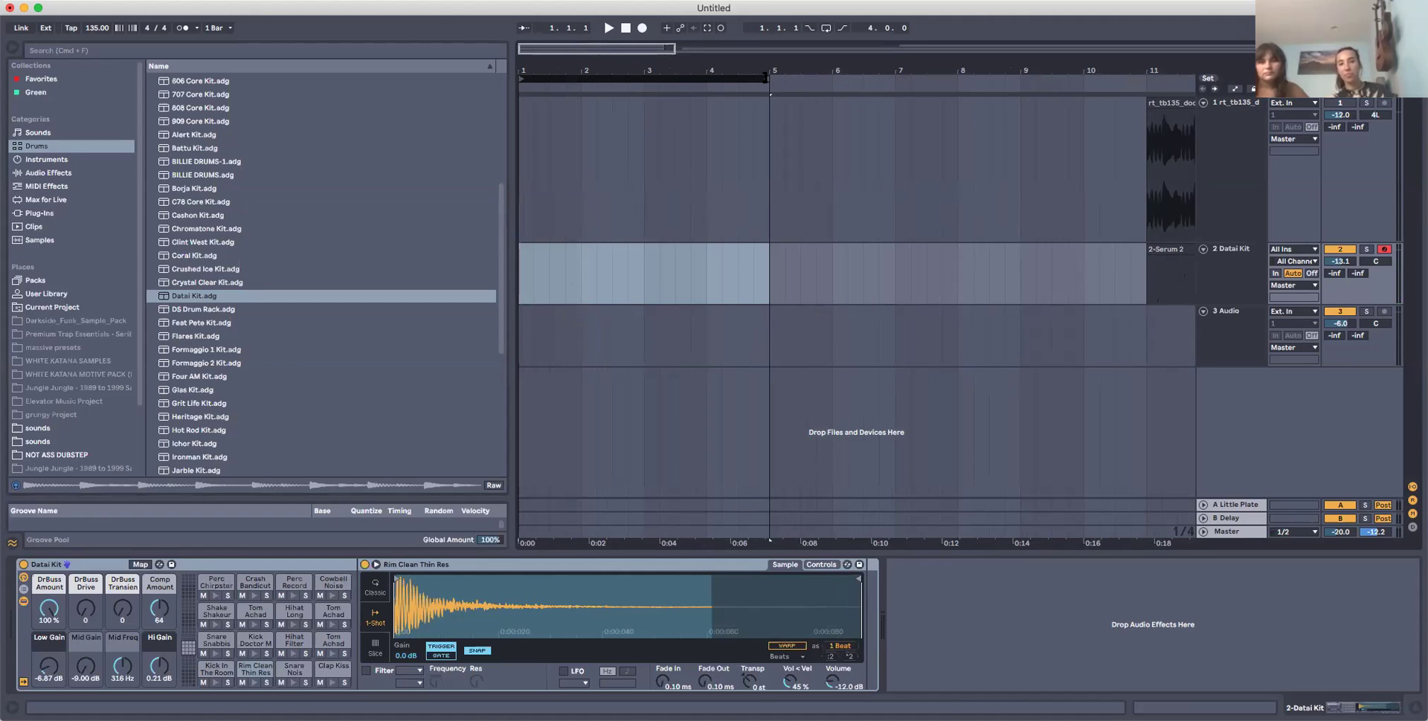
mouse_move(767, 76)
mouse_down()
mouse_move(1115, 75)
mouse_move(612, 75)
mouse_move(530, 111)
mouse_move(832, 112)
mouse_up()
drag(683, 76, 525, 101)
Select bars 6 to 8 on the first track and loop that two-bar range.
drag(835, 187, 958, 172)
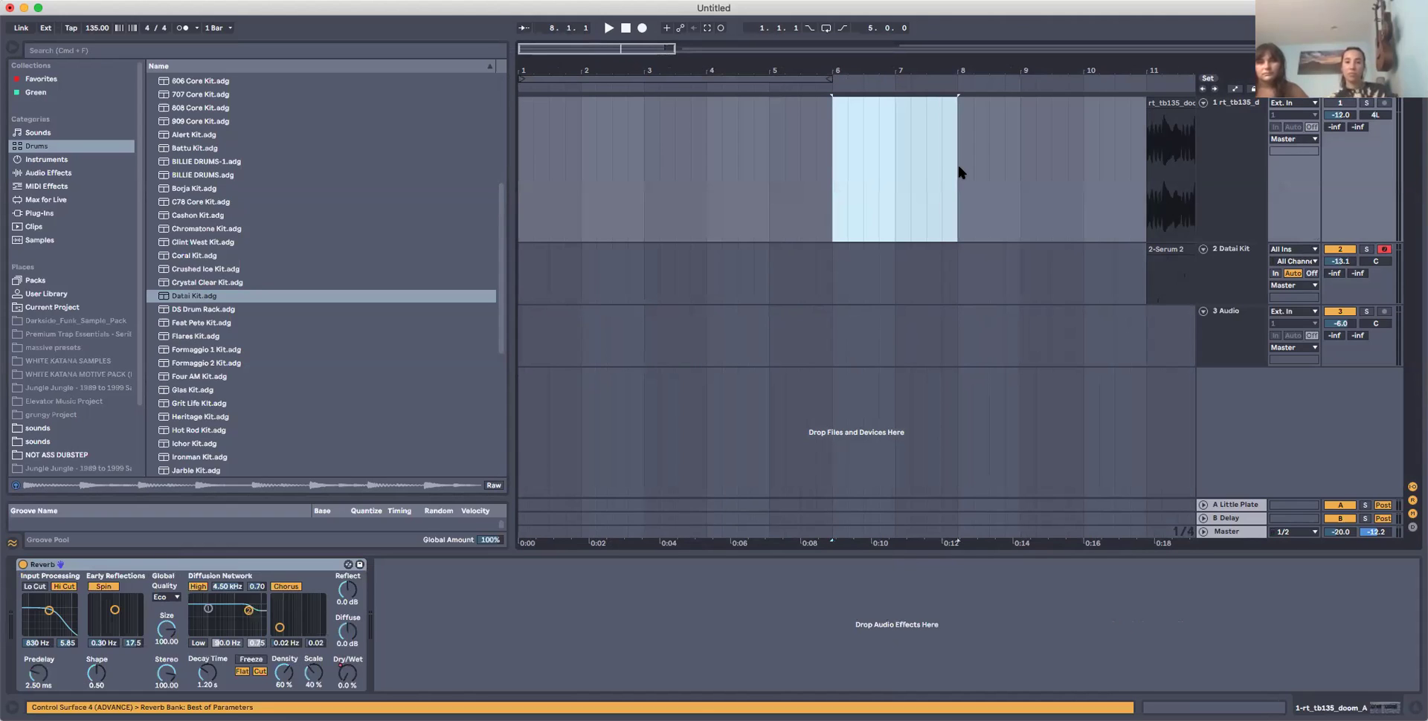
click(832, 174)
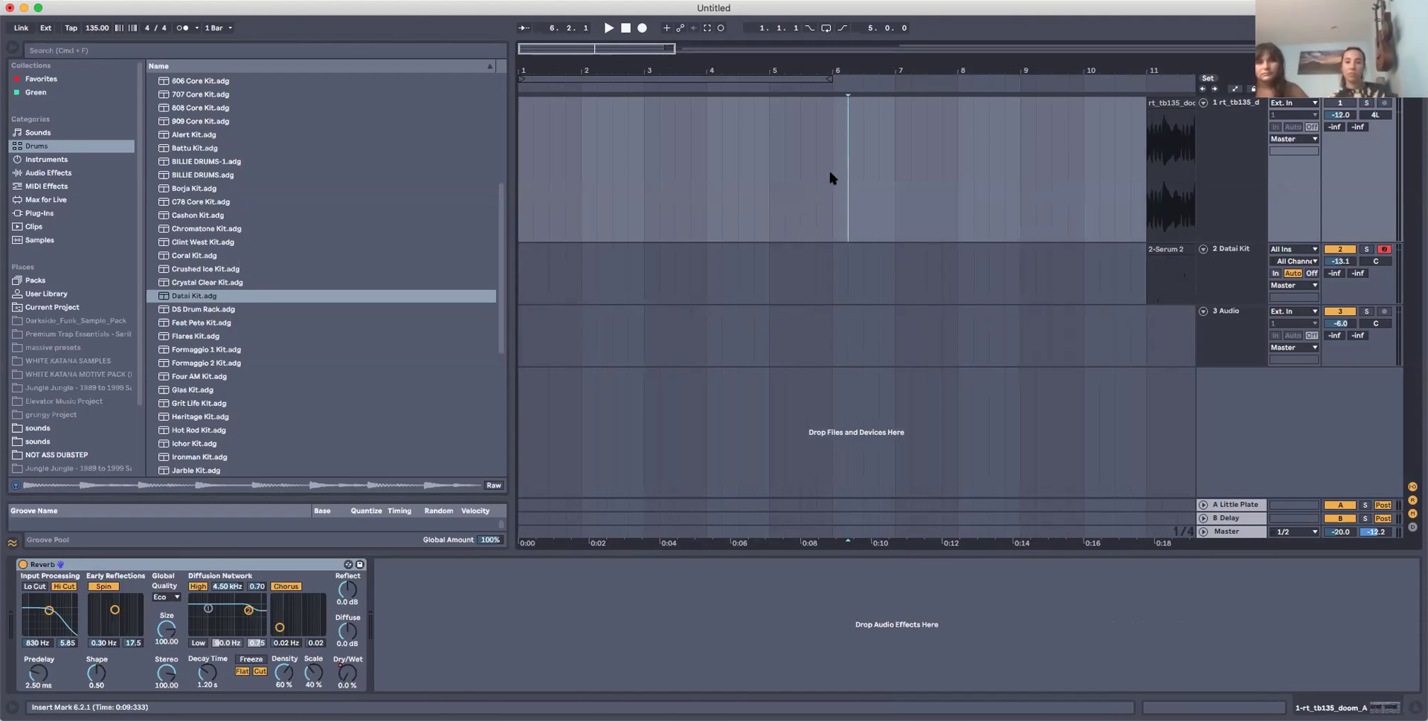
drag(833, 177, 962, 157)
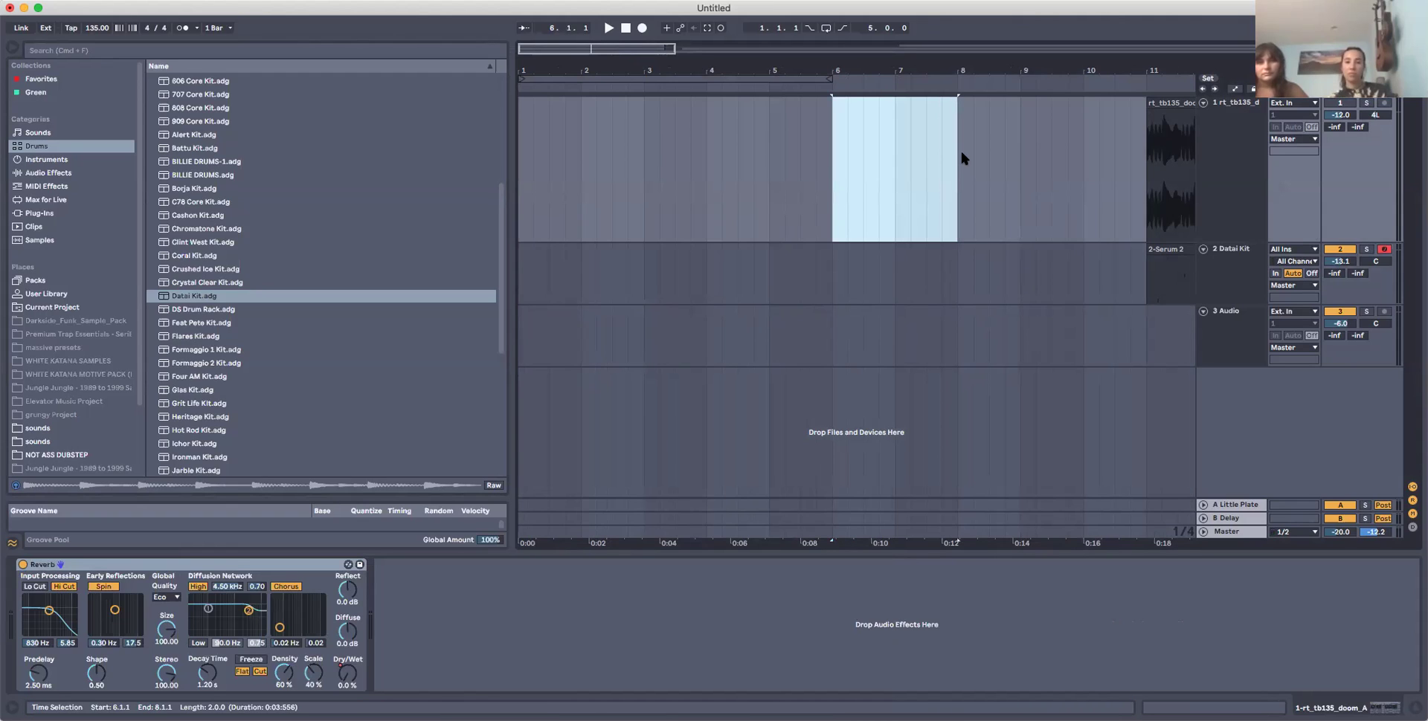
key(super+l)
Record an empty two-bar MIDI clip on the Datai Kit track within the loop from bar 6 to bar 8.
key(space)
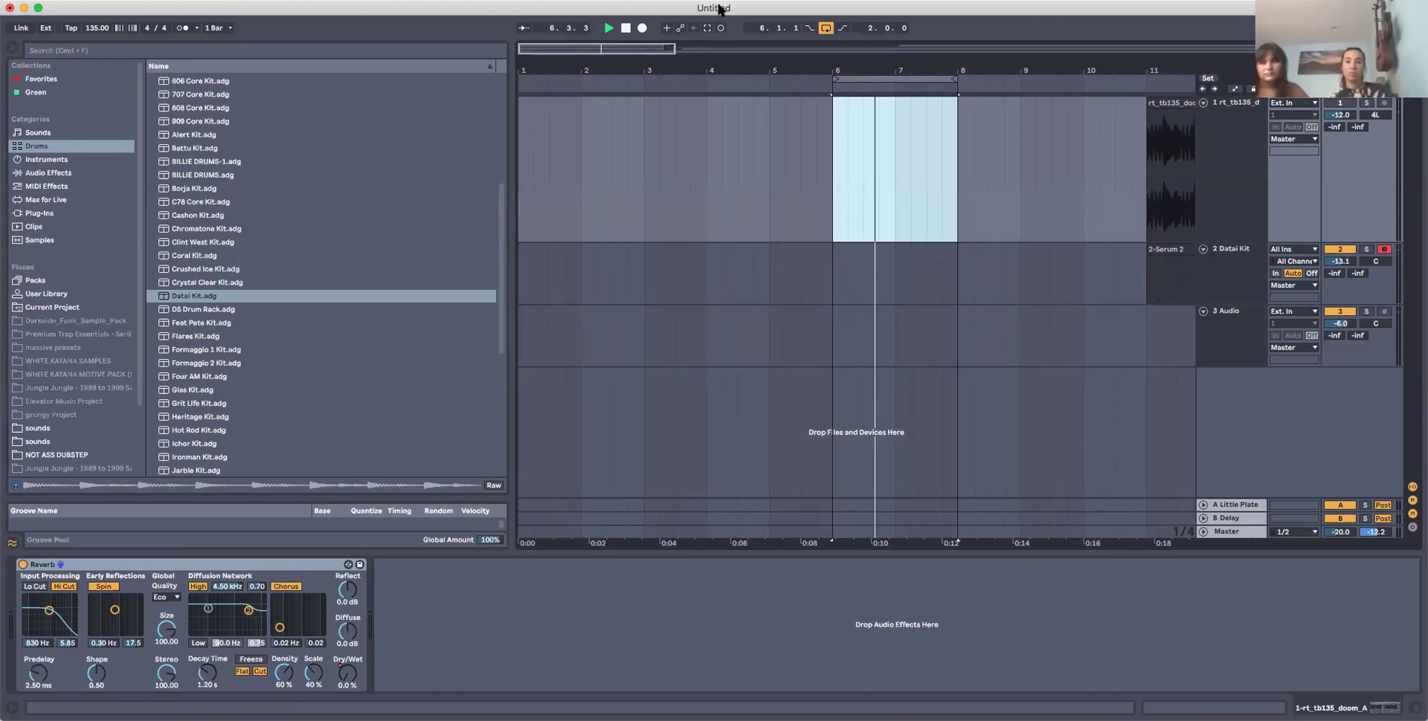
click(643, 28)
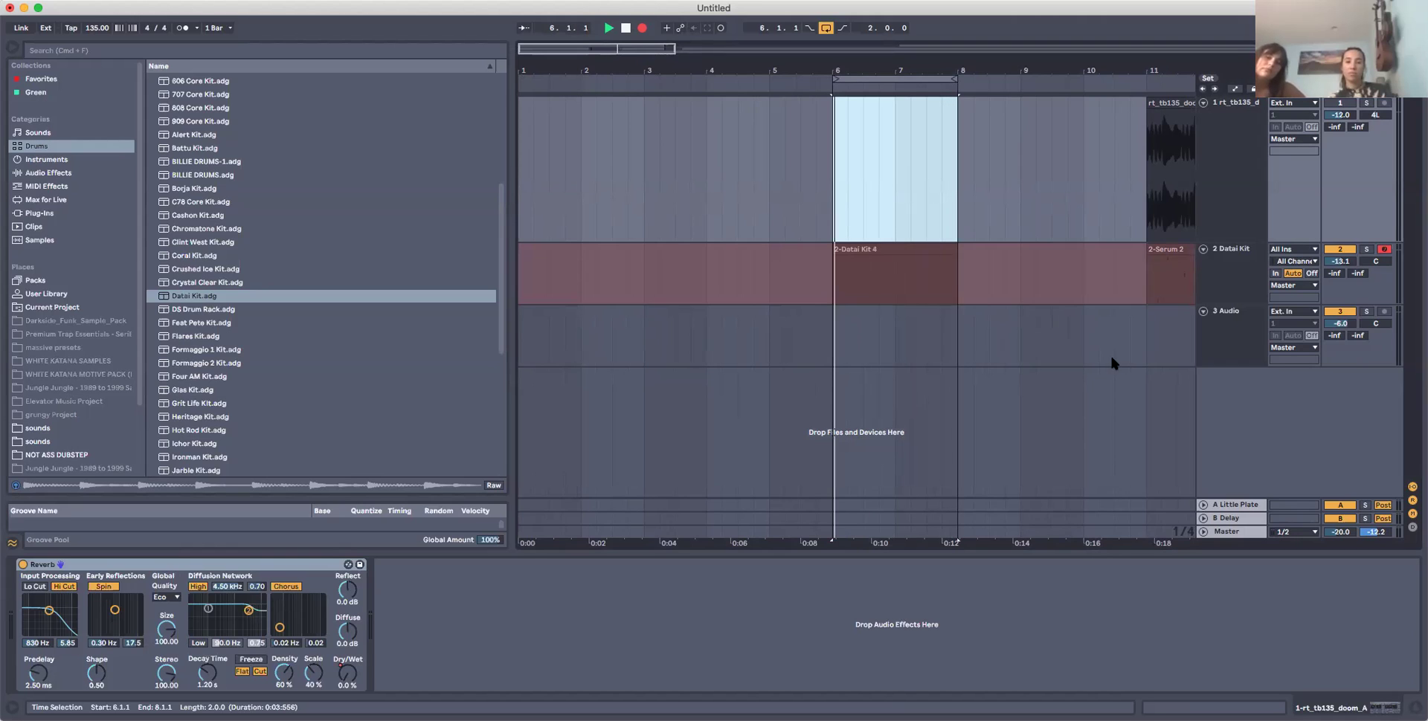
key(space)
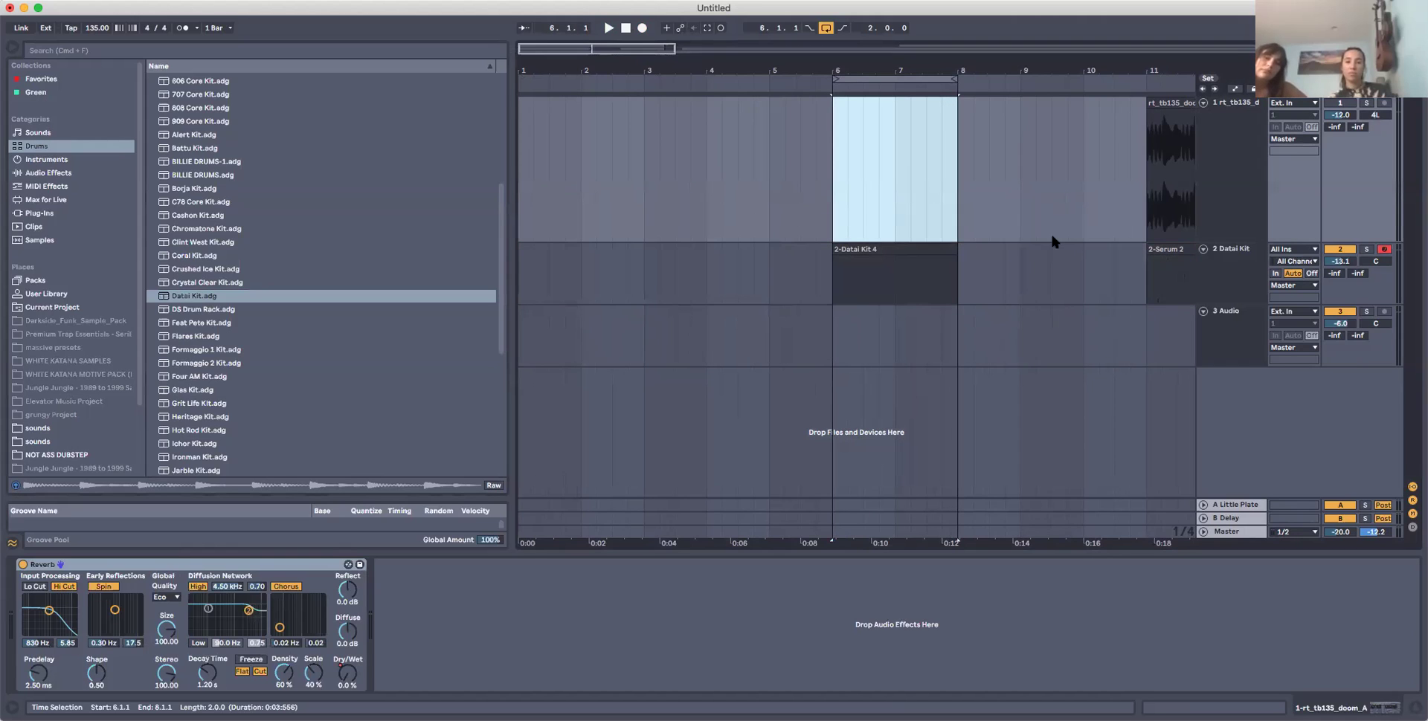
Open the new Datai Kit clip in an enlarged note editor and start looped playback with the metronome on.
click(901, 248)
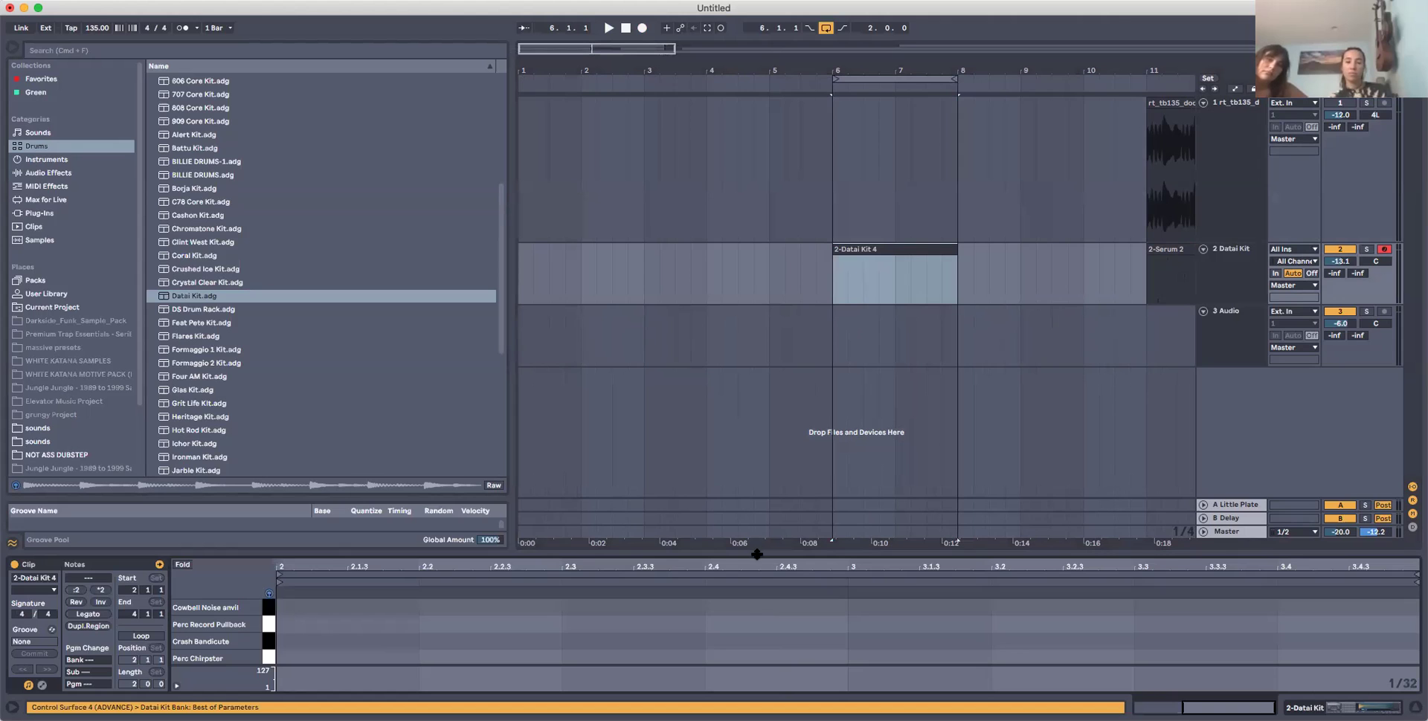
drag(772, 555, 790, 296)
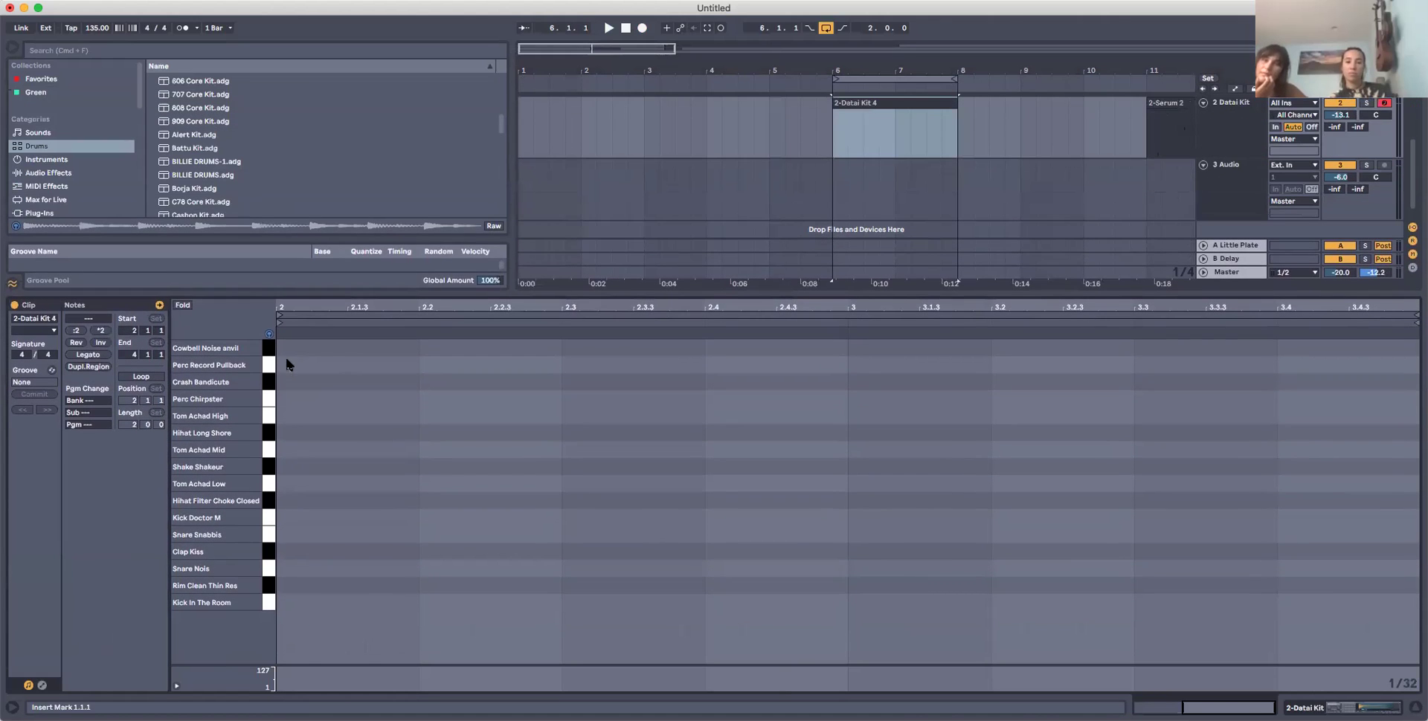
key(space)
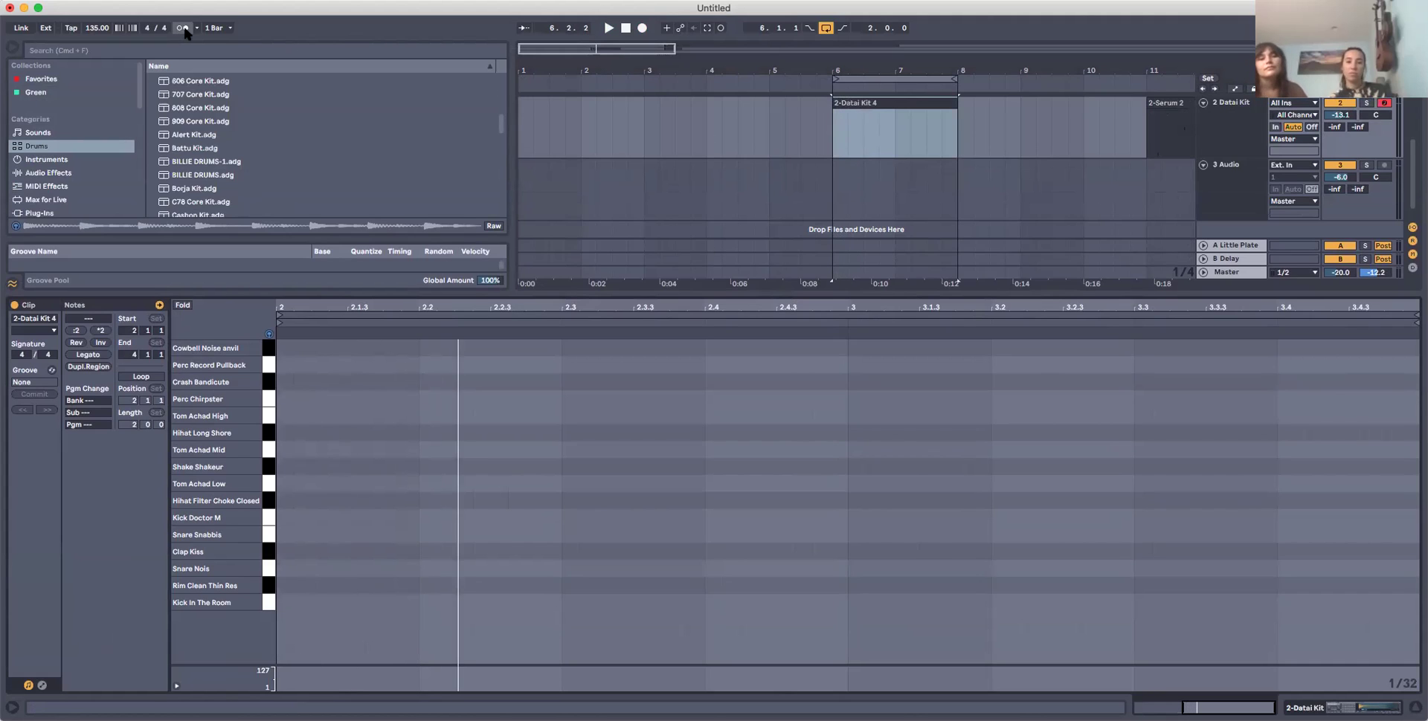
click(182, 30)
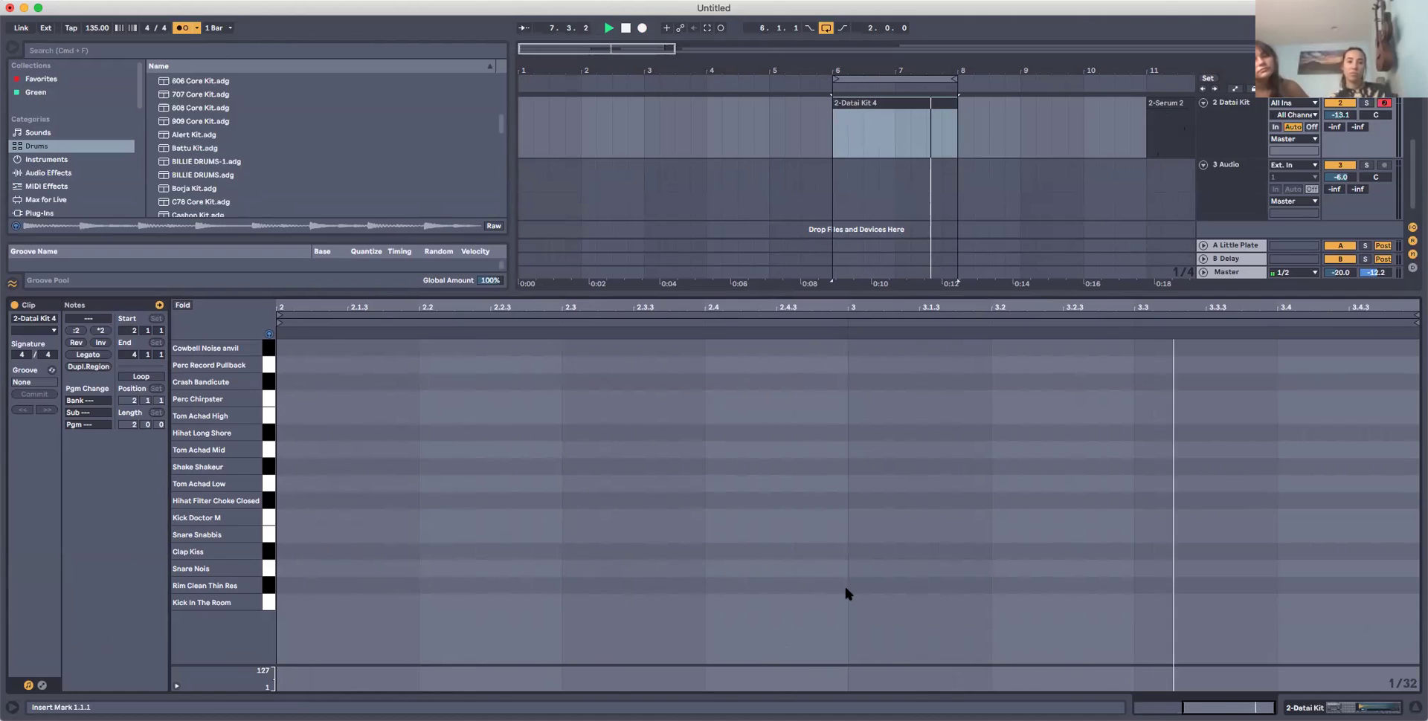
Add Kick In The Room notes at 2.1.1, 2.2.3, 2.4.3 and 2.4.4 in the clip's first bar.
double_click(281, 602)
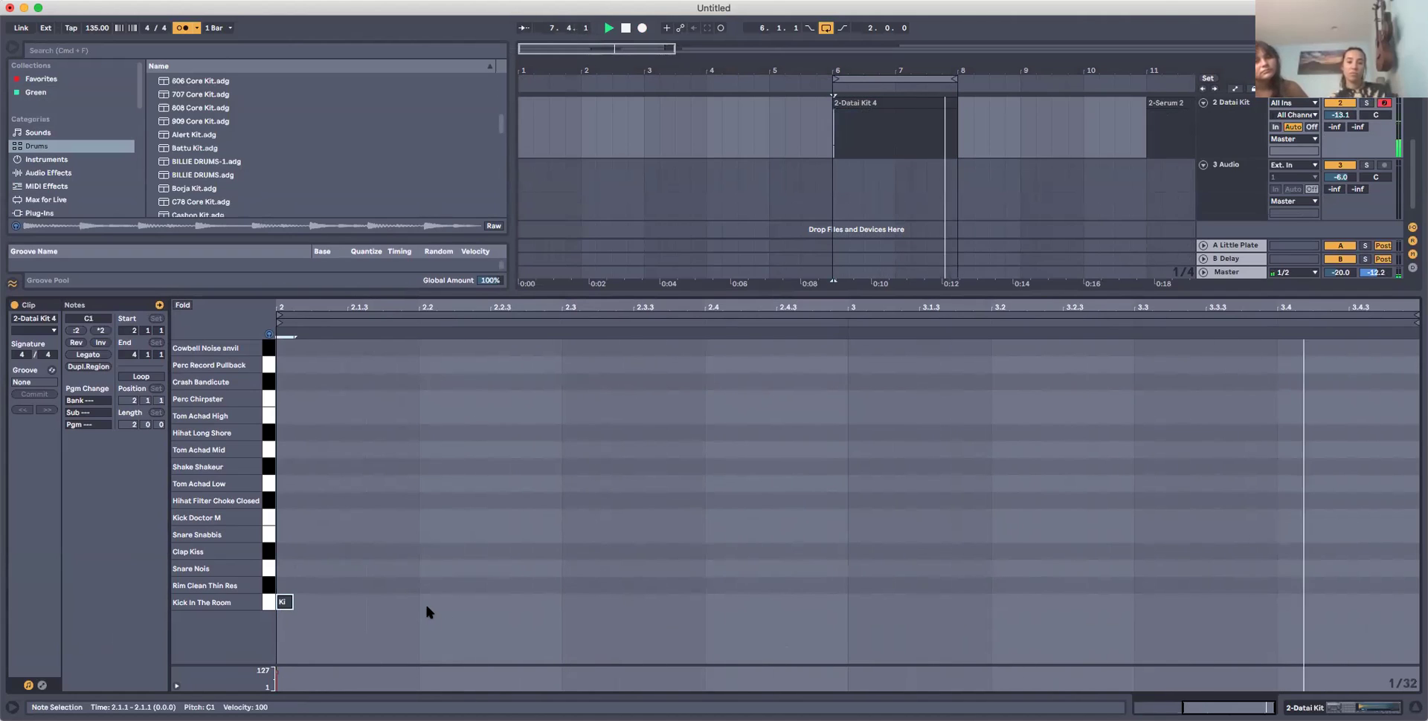
double_click(489, 602)
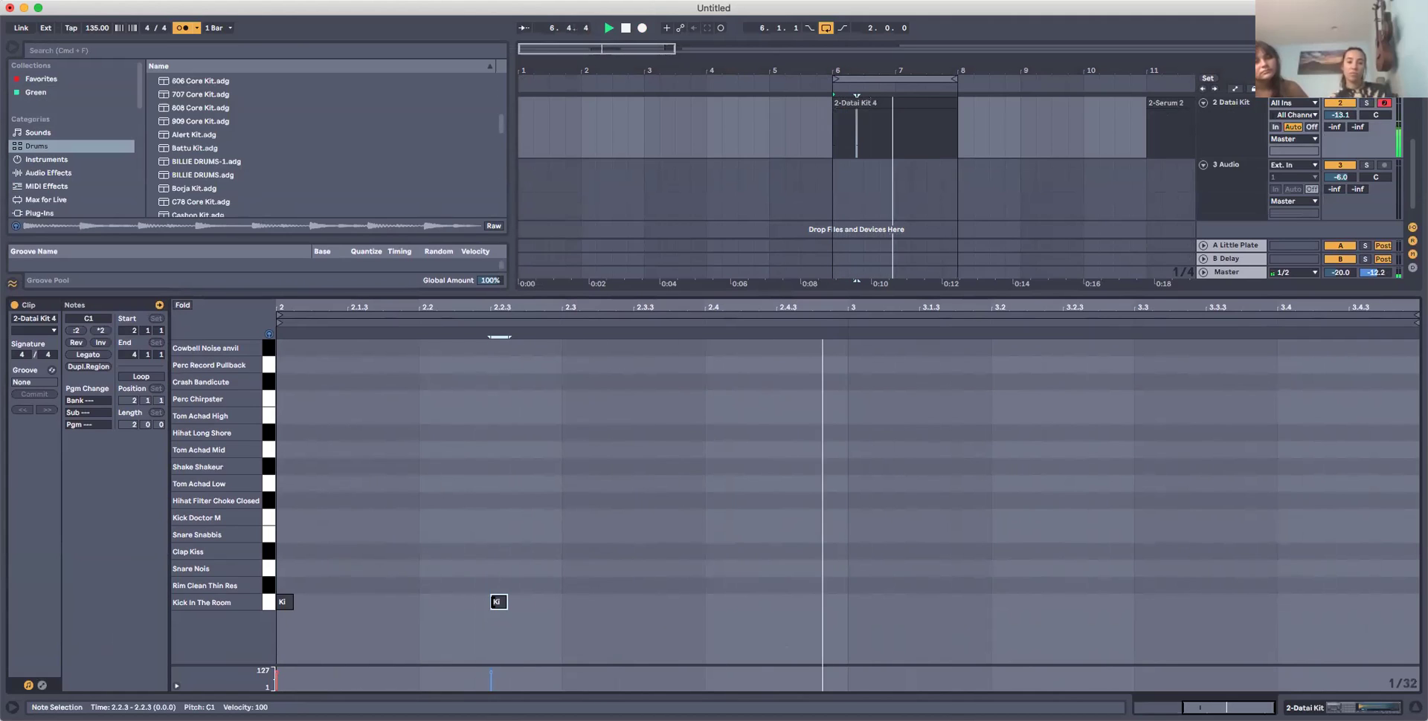
click(766, 602)
double_click(765, 602)
double_click(818, 602)
click(767, 602)
drag(768, 604, 786, 604)
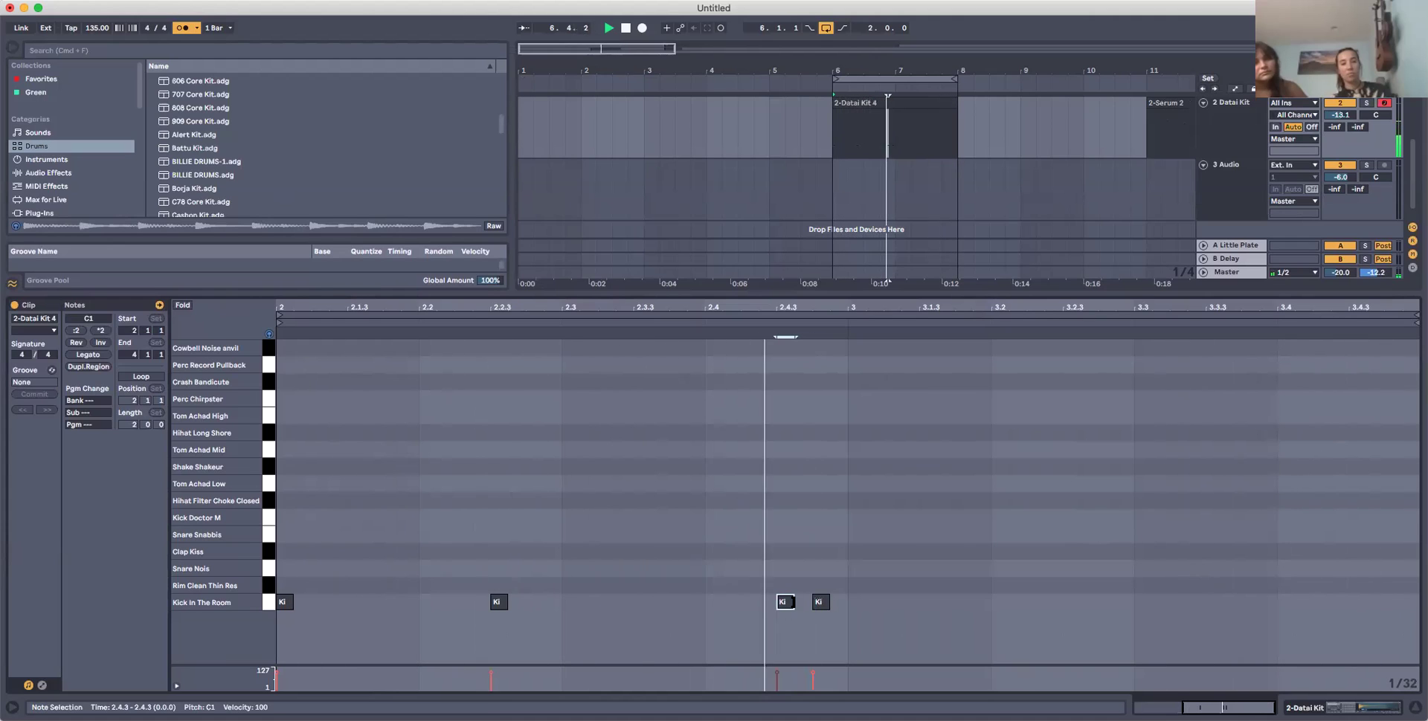
Add Kick In The Room notes at 3.1.2, 3.1.4, 3.3.3, 3.3.4 and 3.4.2 in the clip's second bar.
double_click(892, 603)
double_click(963, 603)
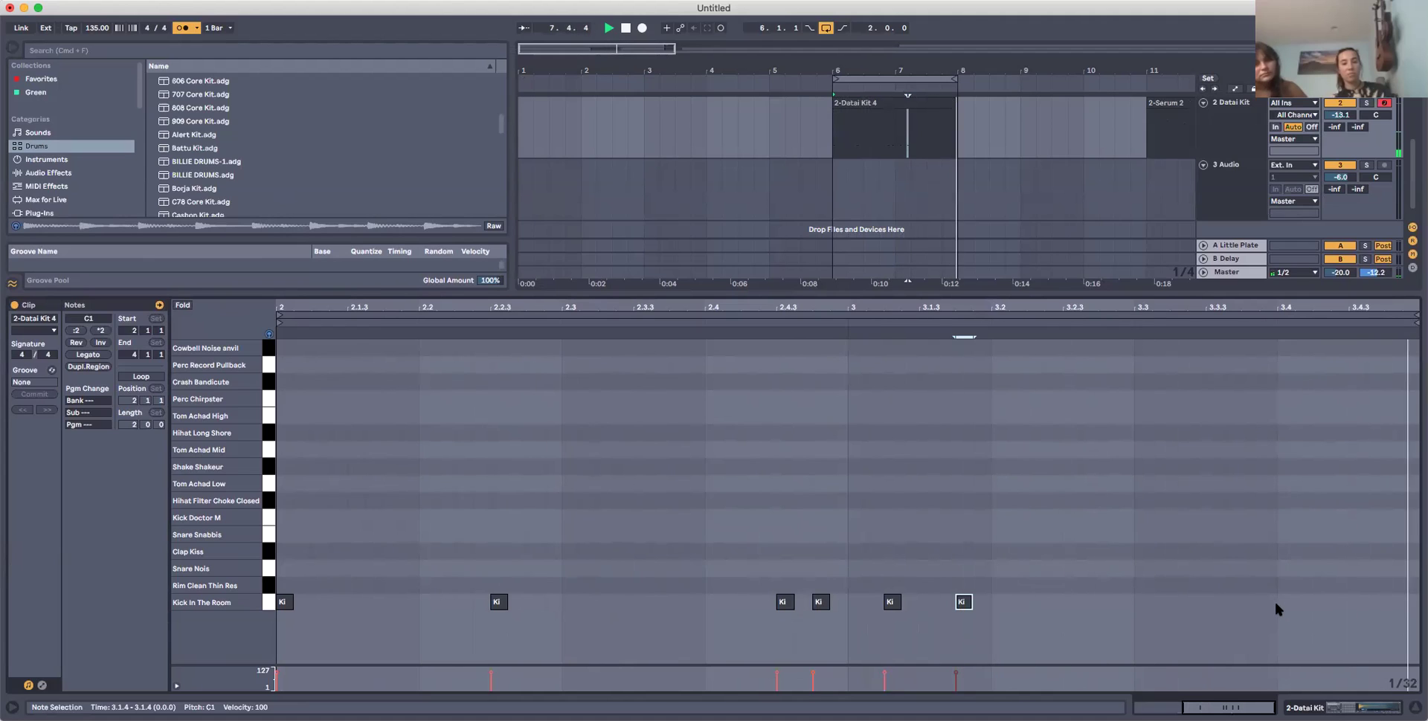
double_click(1212, 601)
double_click(1247, 602)
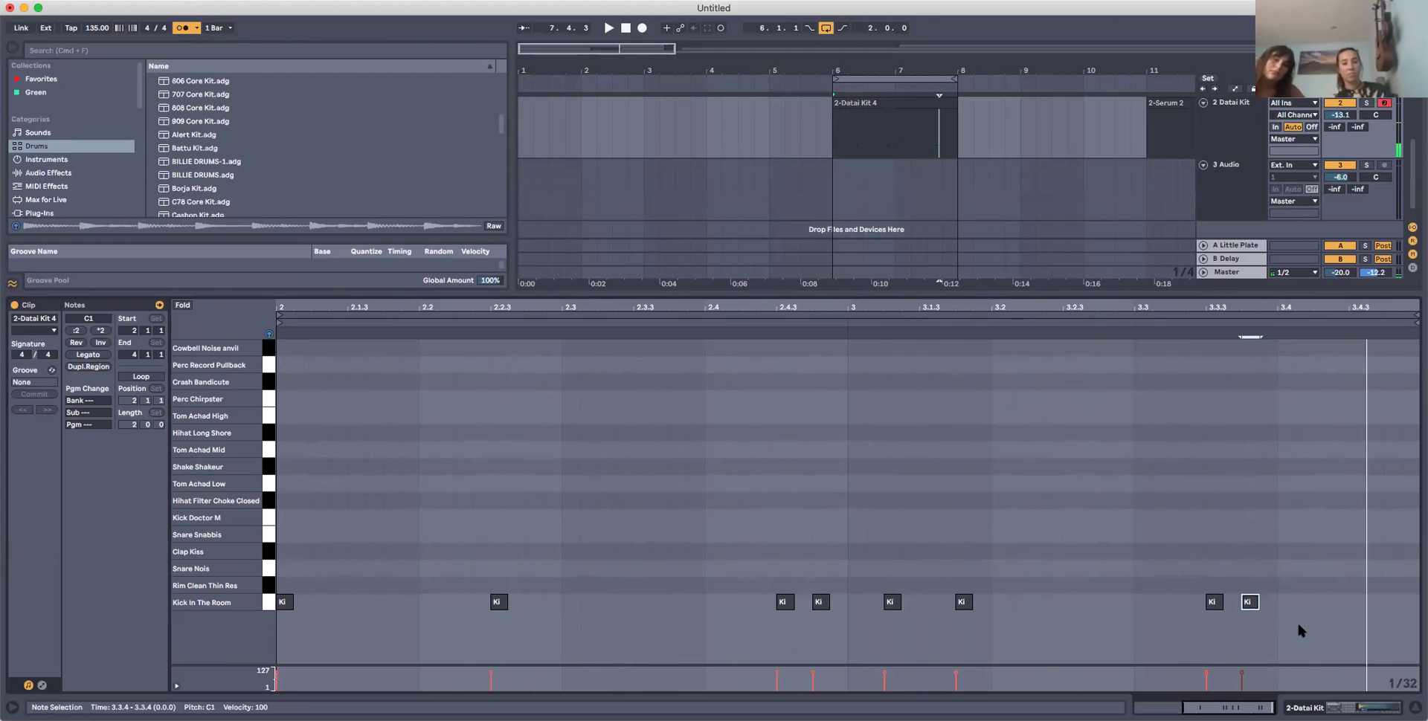
double_click(1314, 601)
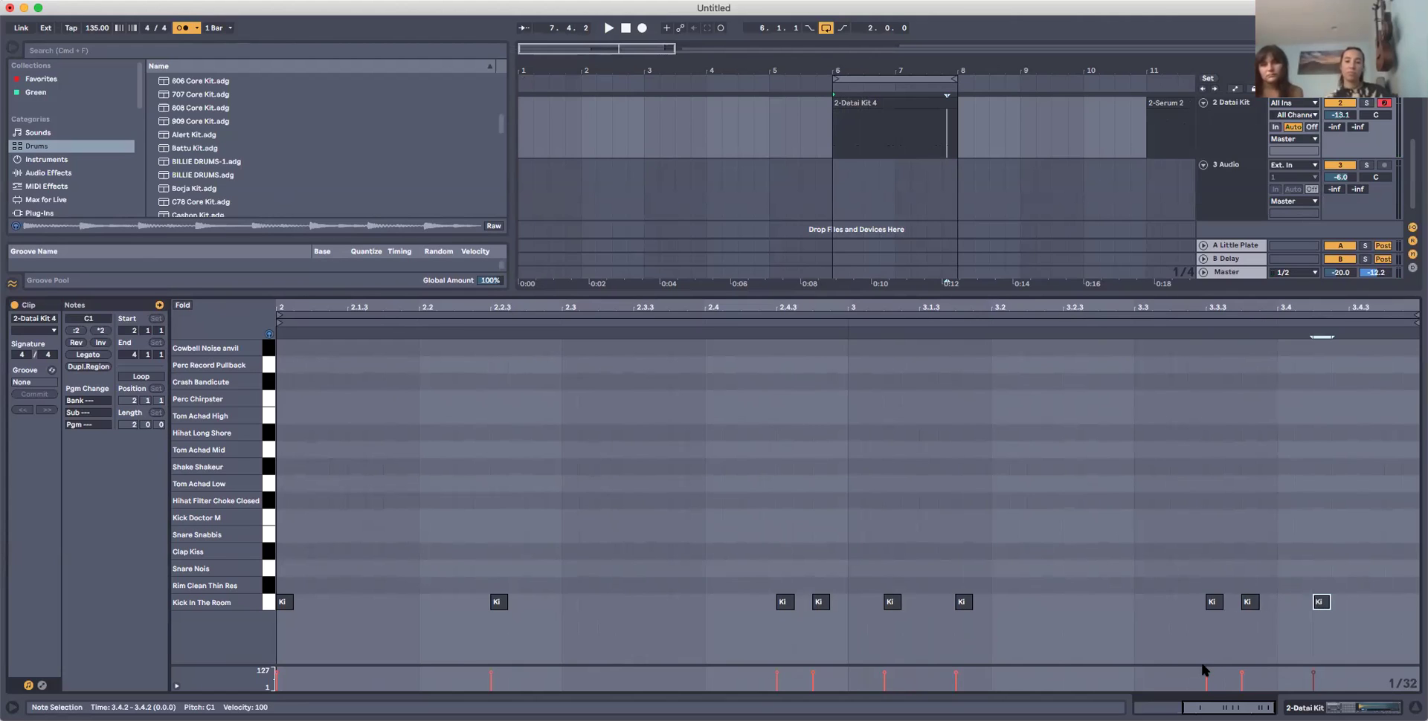
Play the loop, try velocity 1 on the Kick In The Room note at 2.1.1, and set that note's velocity to 127.
click(1312, 622)
key(space)
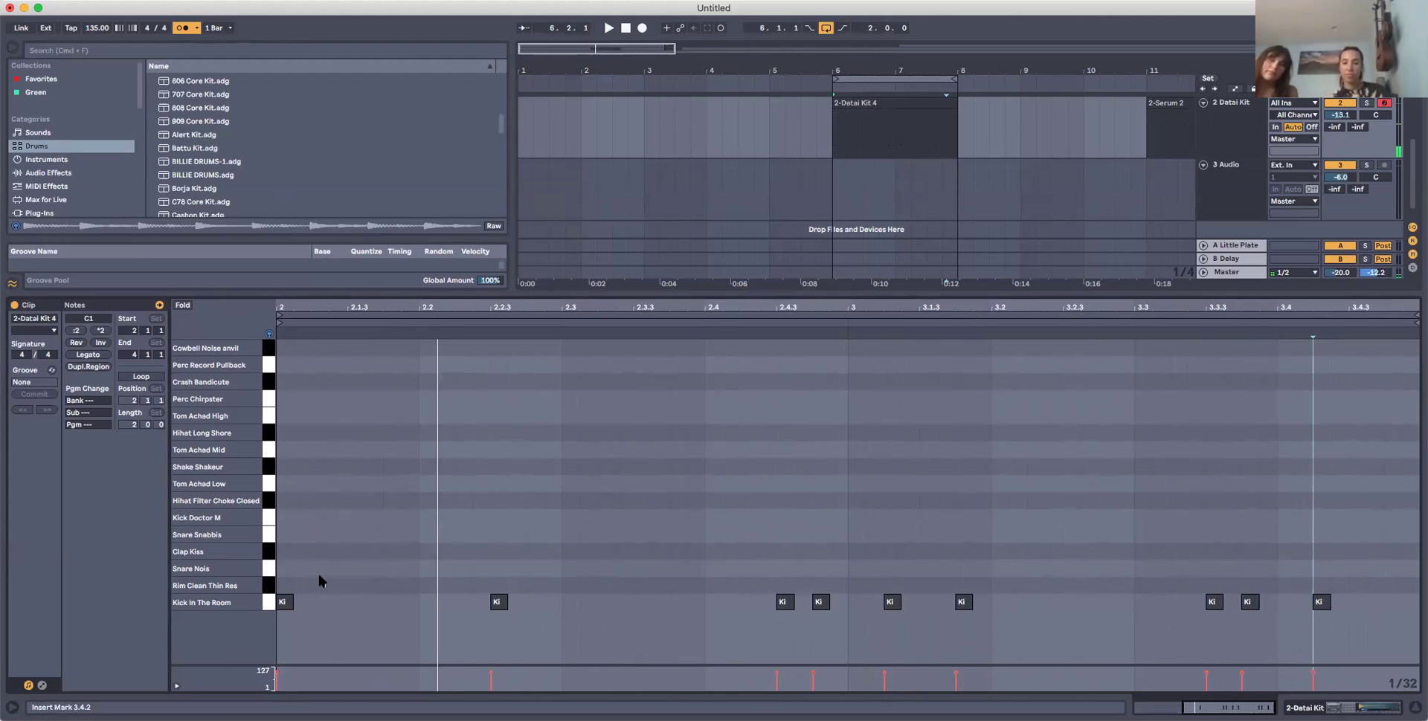
click(284, 604)
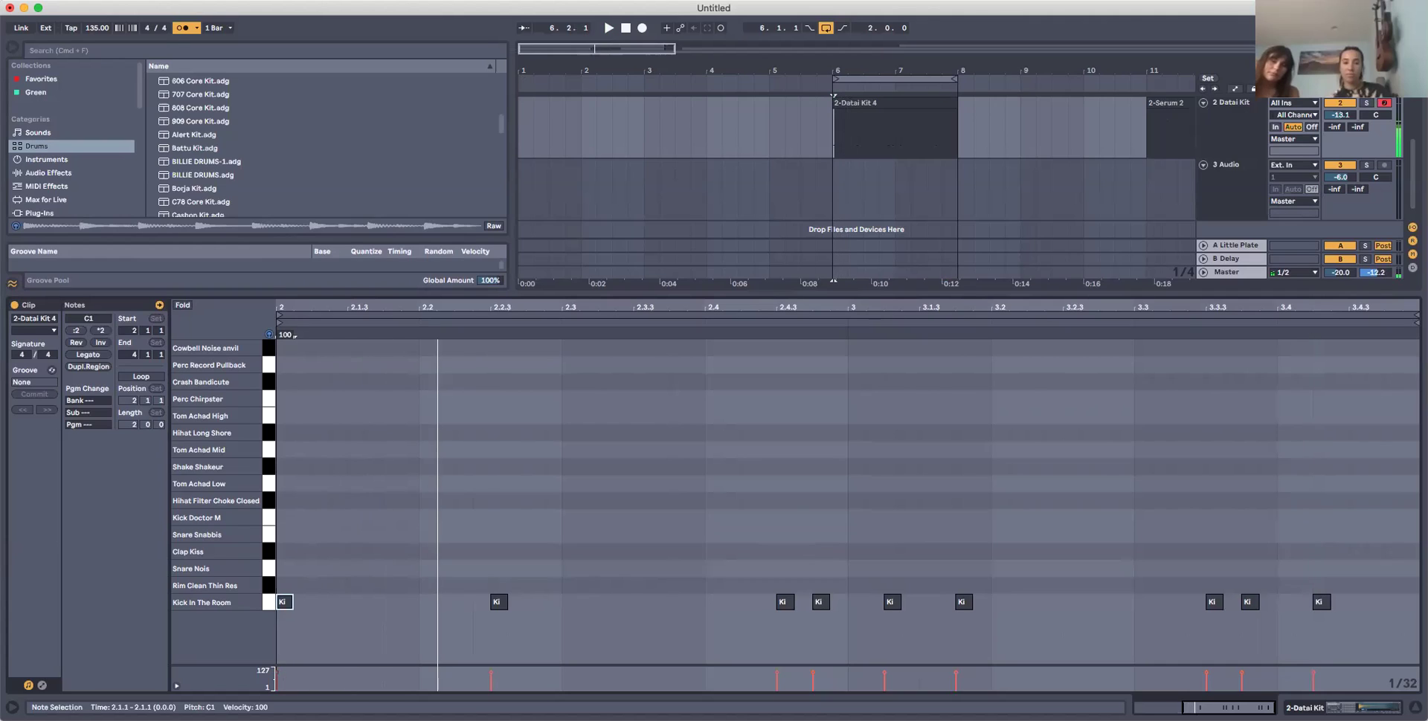
drag(278, 673, 278, 690)
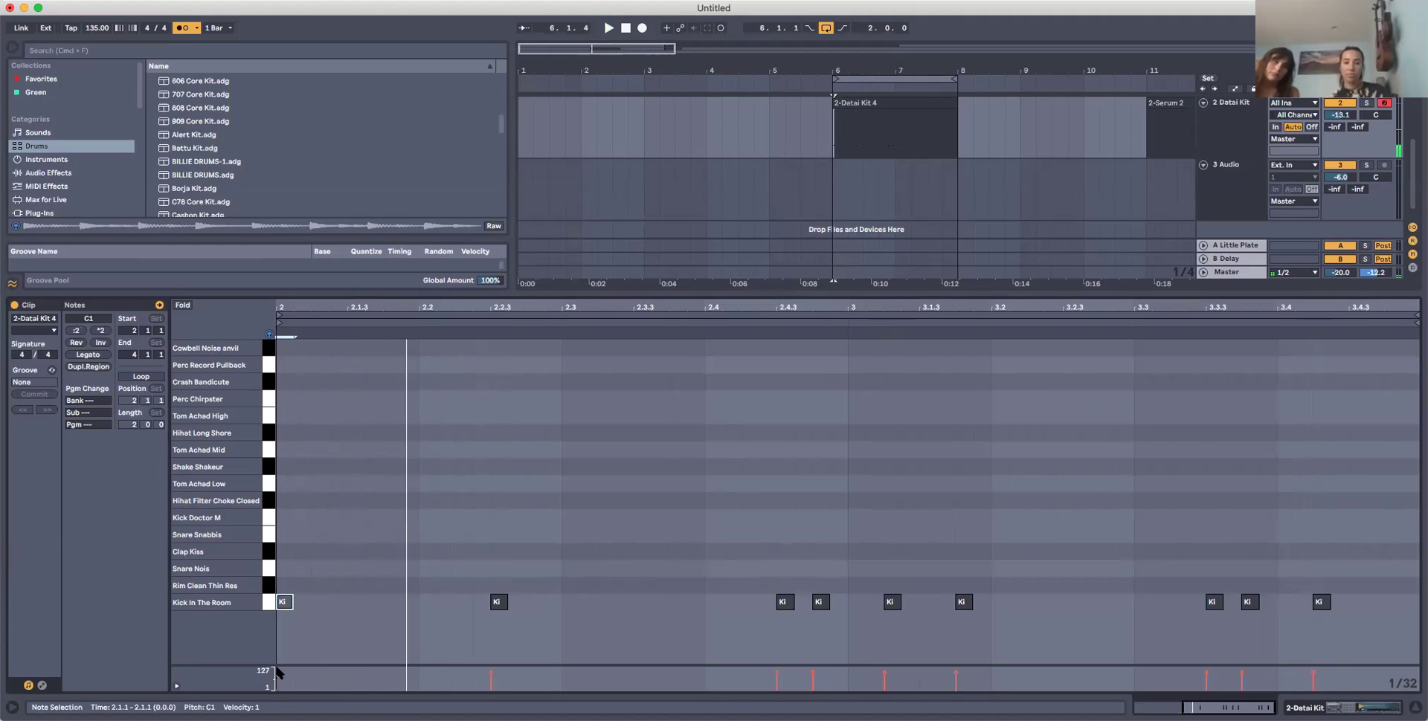
key(space)
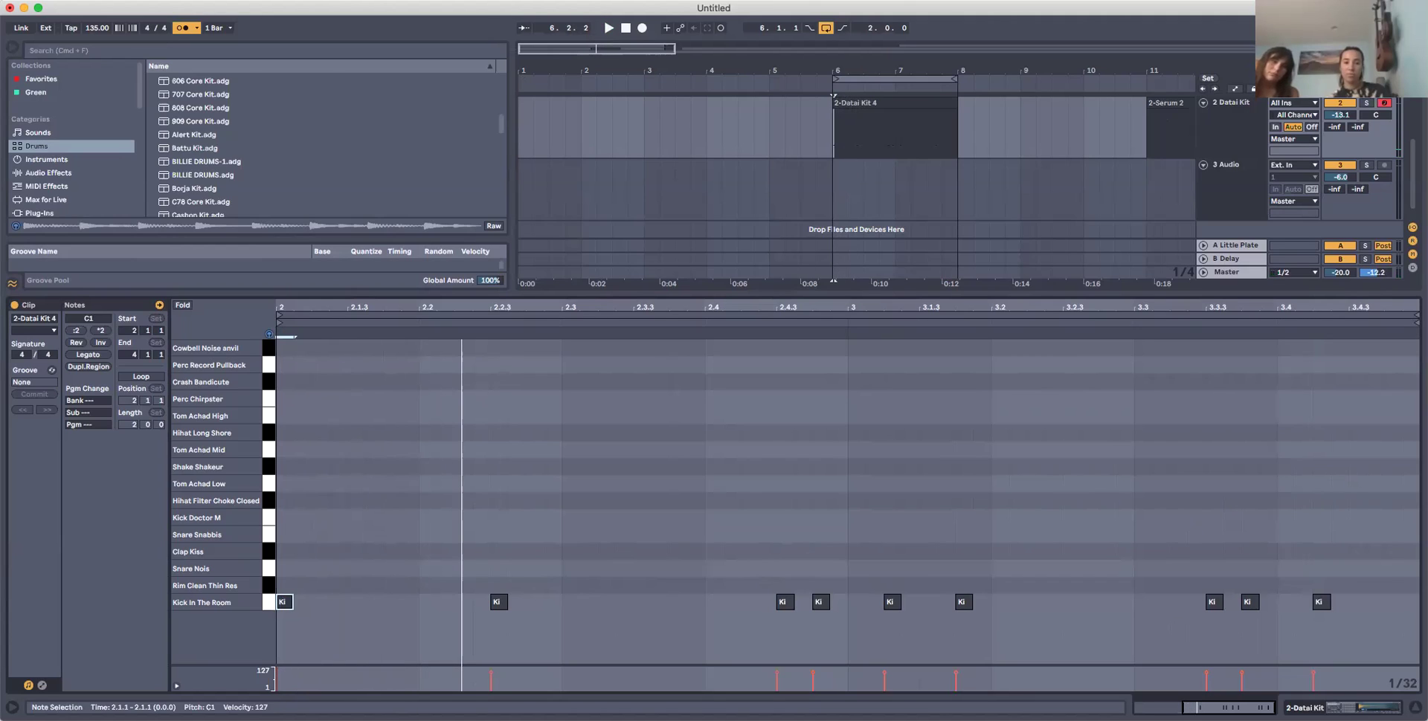
Select all Kick In The Room notes in the clip and raise their velocity to 127.
click(1358, 565)
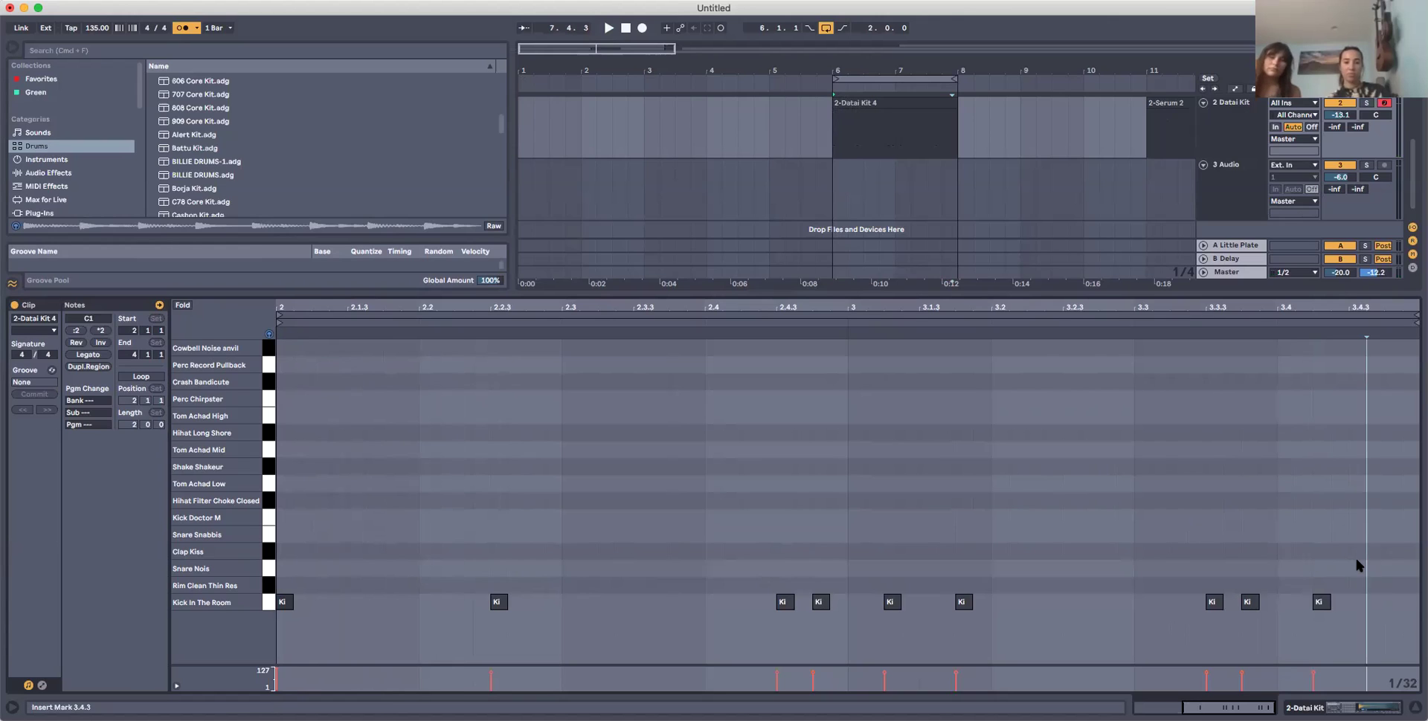
drag(1357, 565, 274, 632)
drag(489, 673, 489, 673)
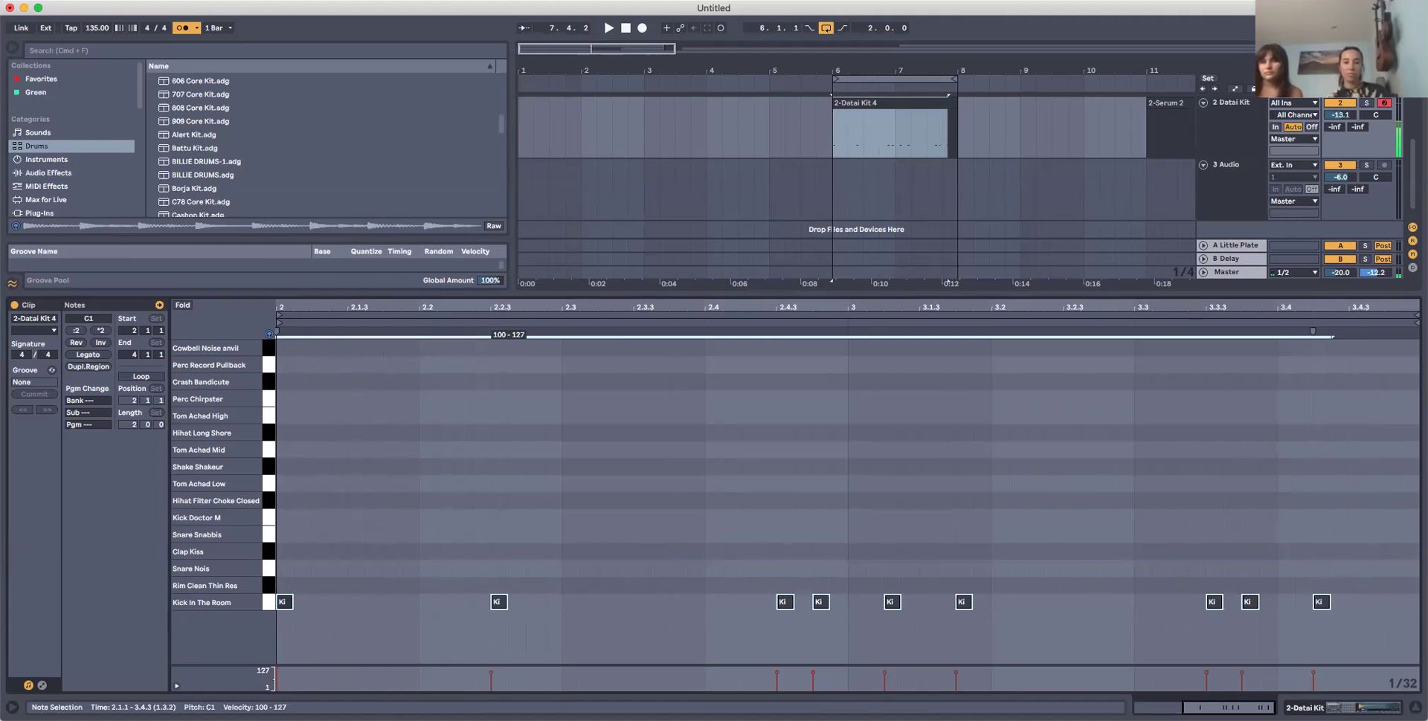
During loop playback, raise the Datai Kit track volume to -3.9 dB and turn the metronome off.
key(space)
drag(1345, 112, 1346, 89)
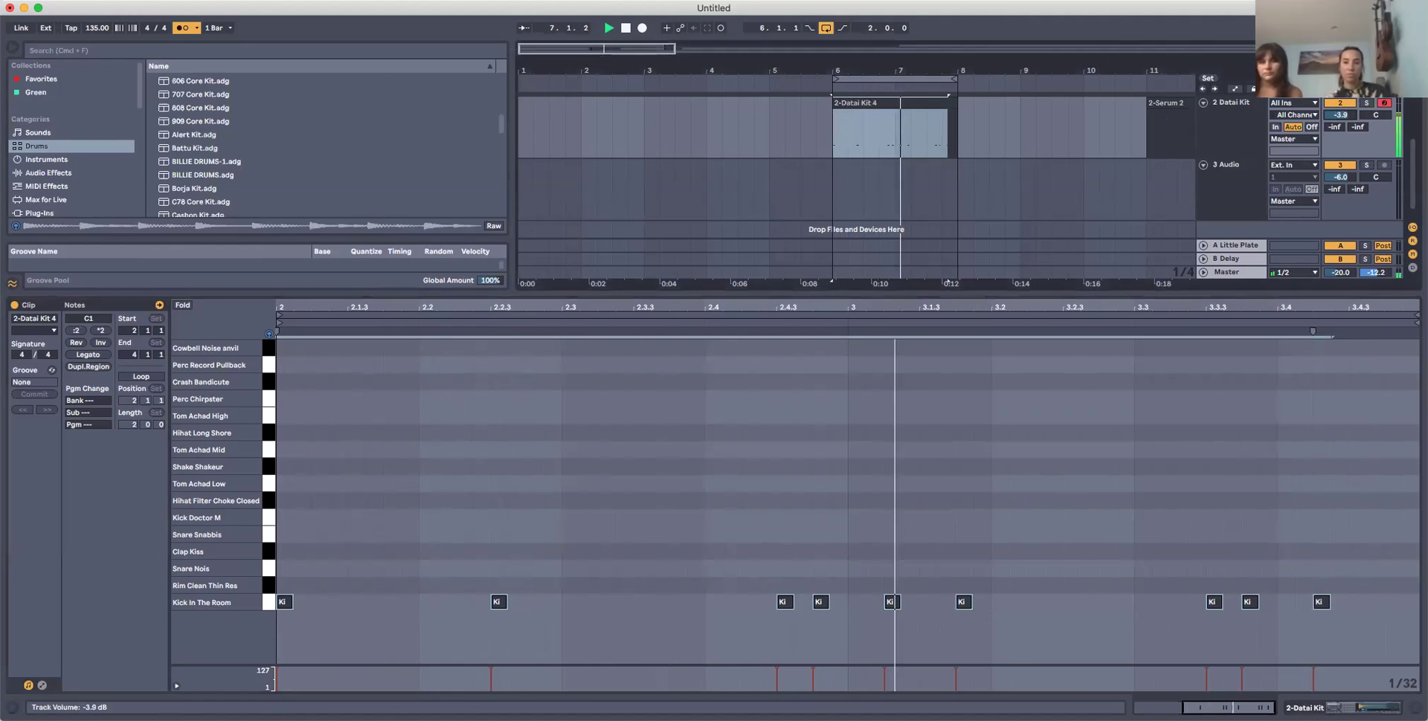
click(183, 29)
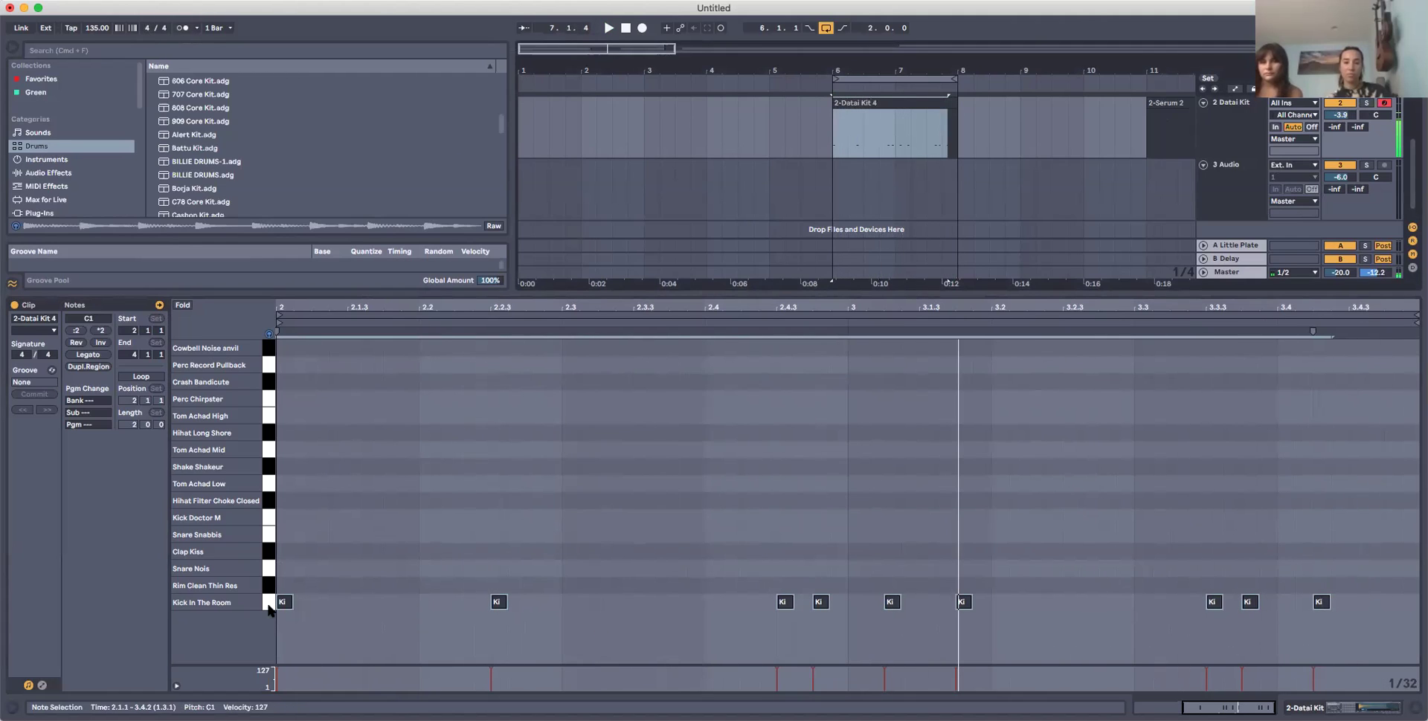
key(space)
Audition the Snare Snabbis and Kick Doctor M sounds, briefly trying a snare note at 2.1.4.
click(268, 536)
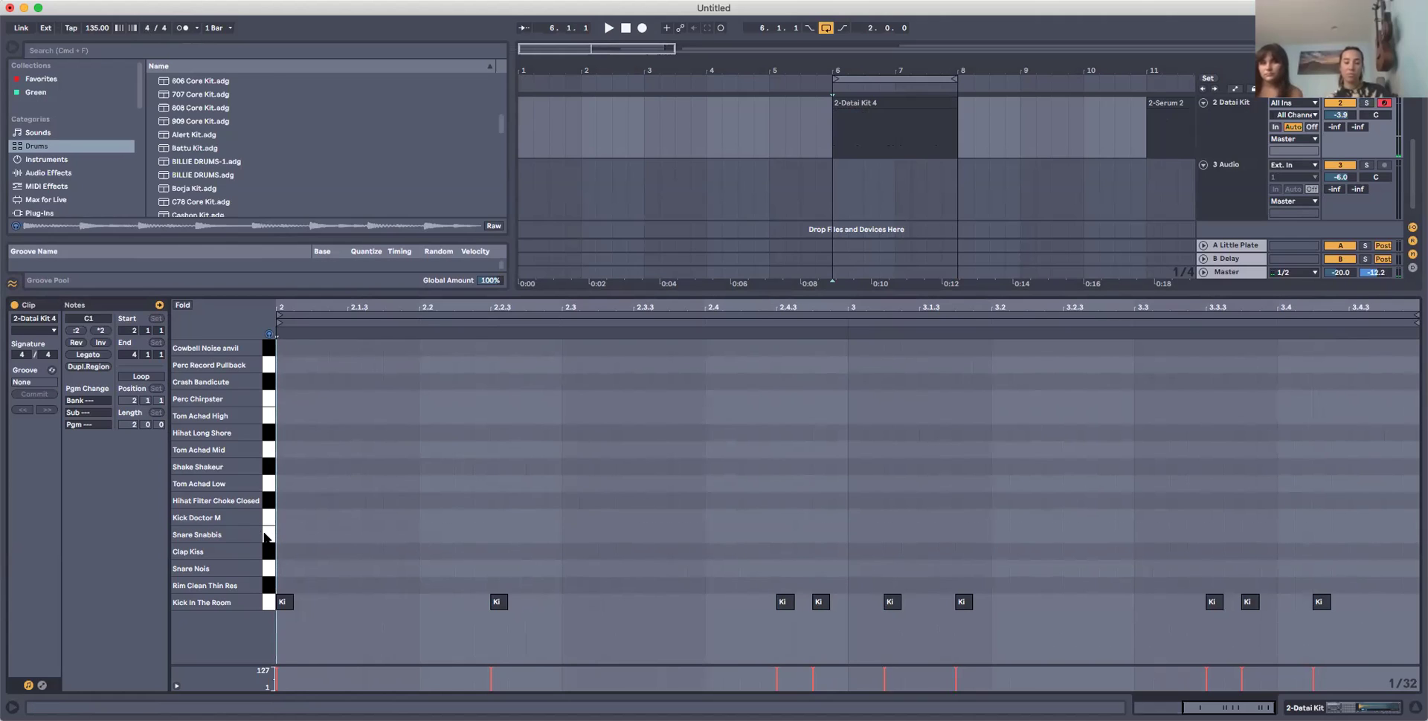
double_click(391, 534)
double_click(391, 535)
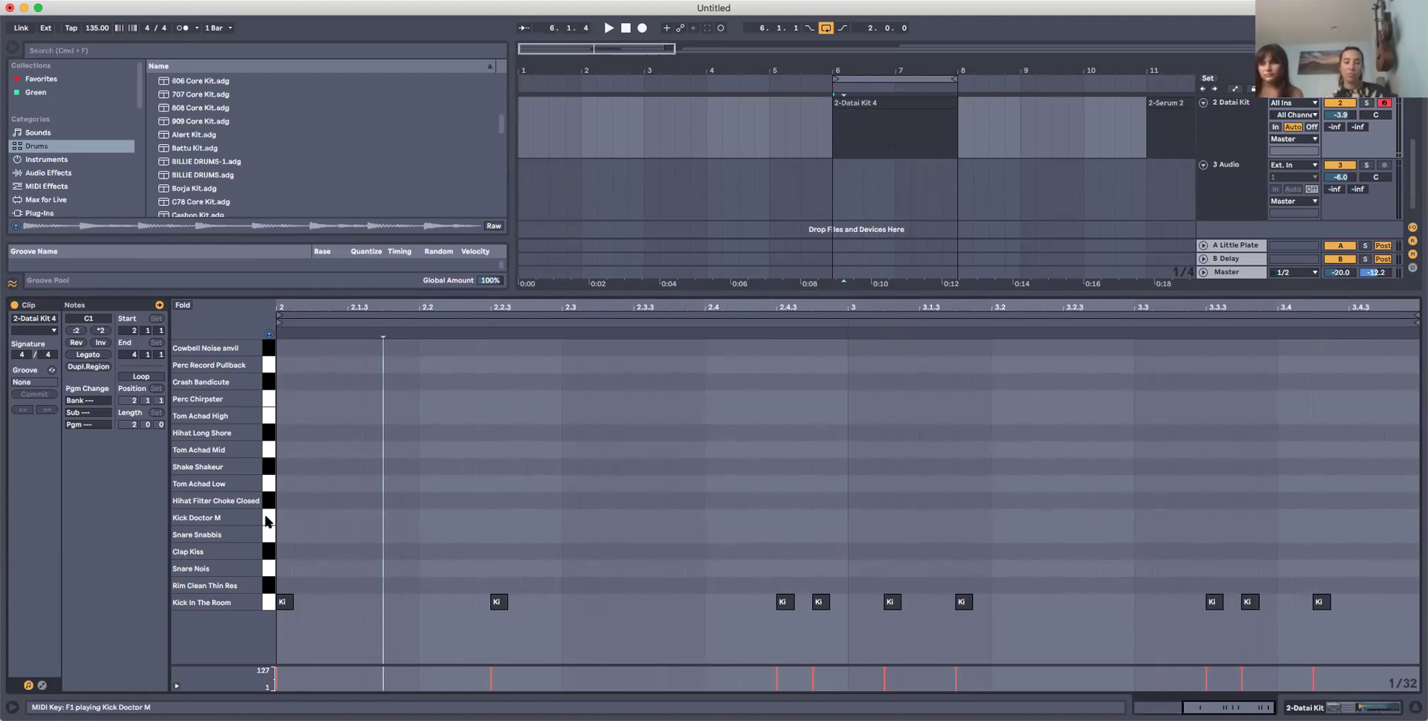
mouse_move(268, 511)
mouse_down()
mouse_move(269, 450)
mouse_move(268, 535)
mouse_up()
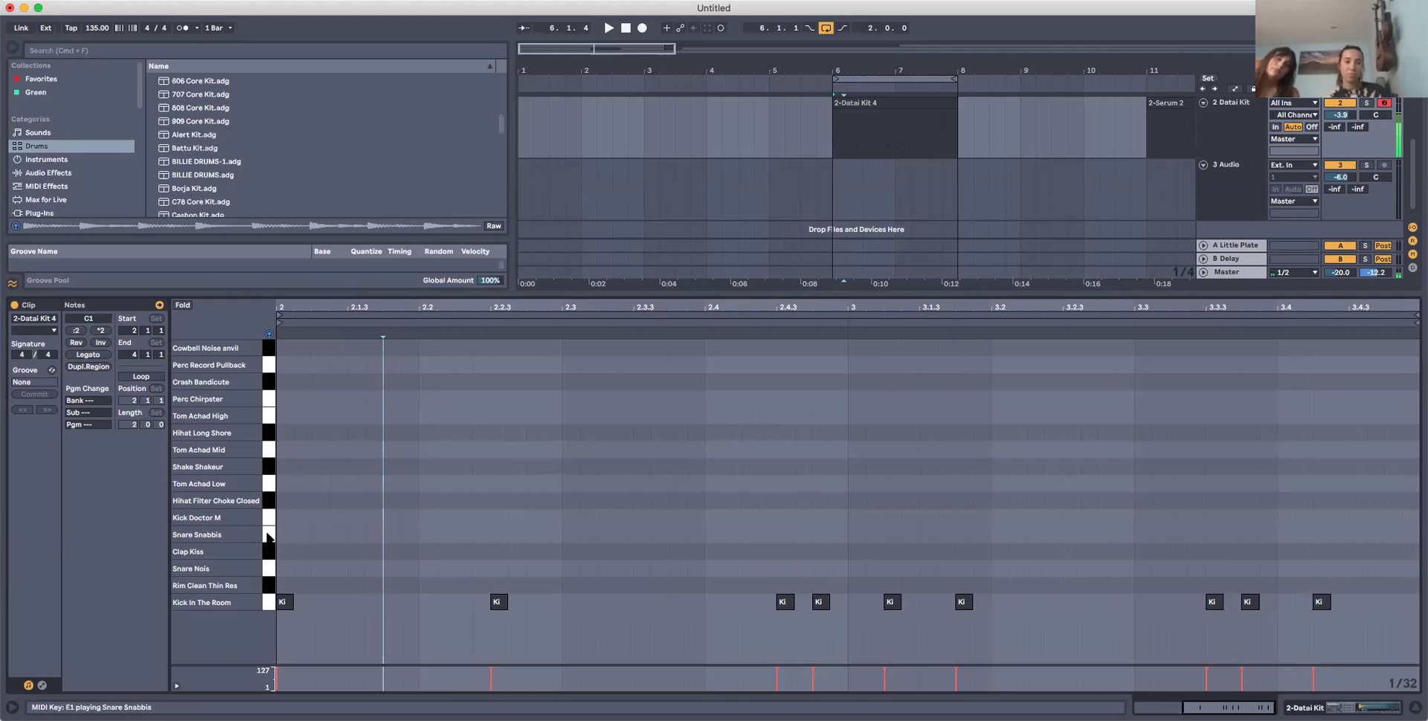
Add Snare Snabbis notes at 2.1.3, 2.2.3, 2.3.3 and 2.4.3 in the clip's first bar.
double_click(356, 533)
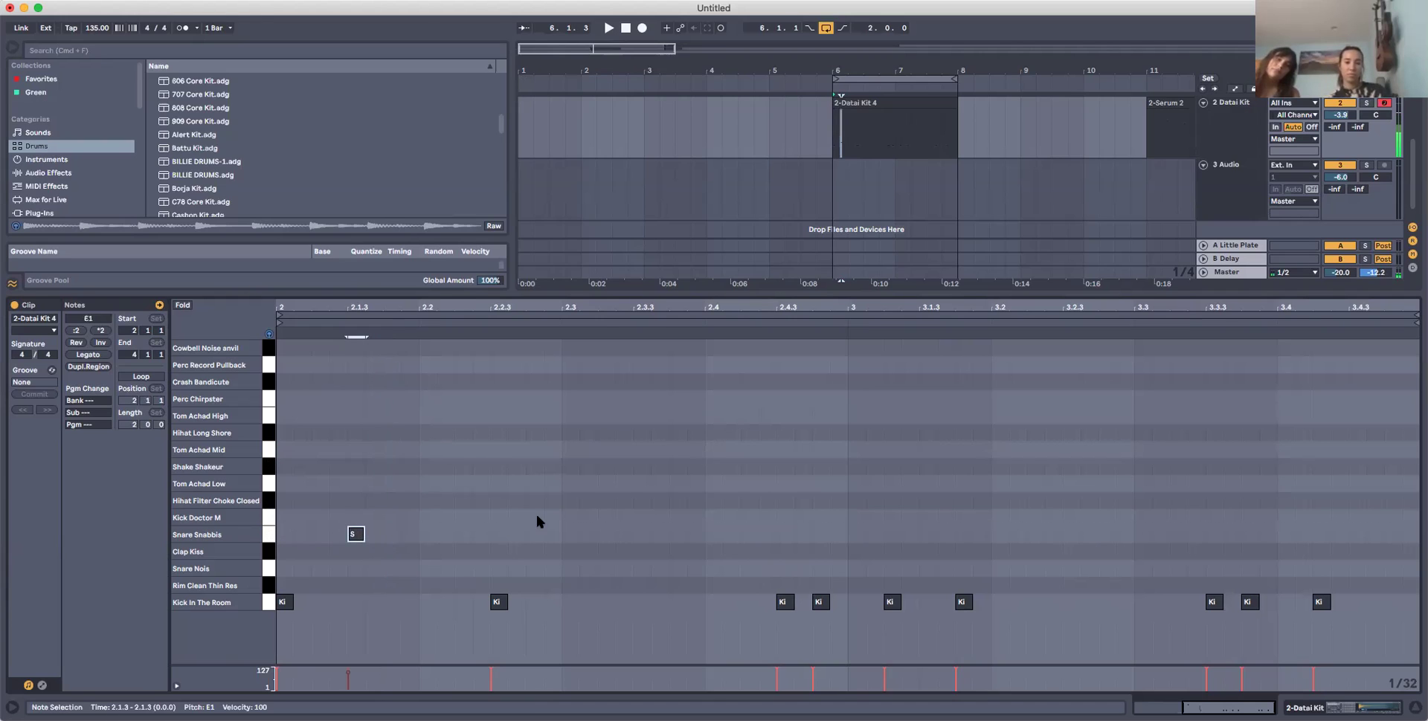
double_click(495, 536)
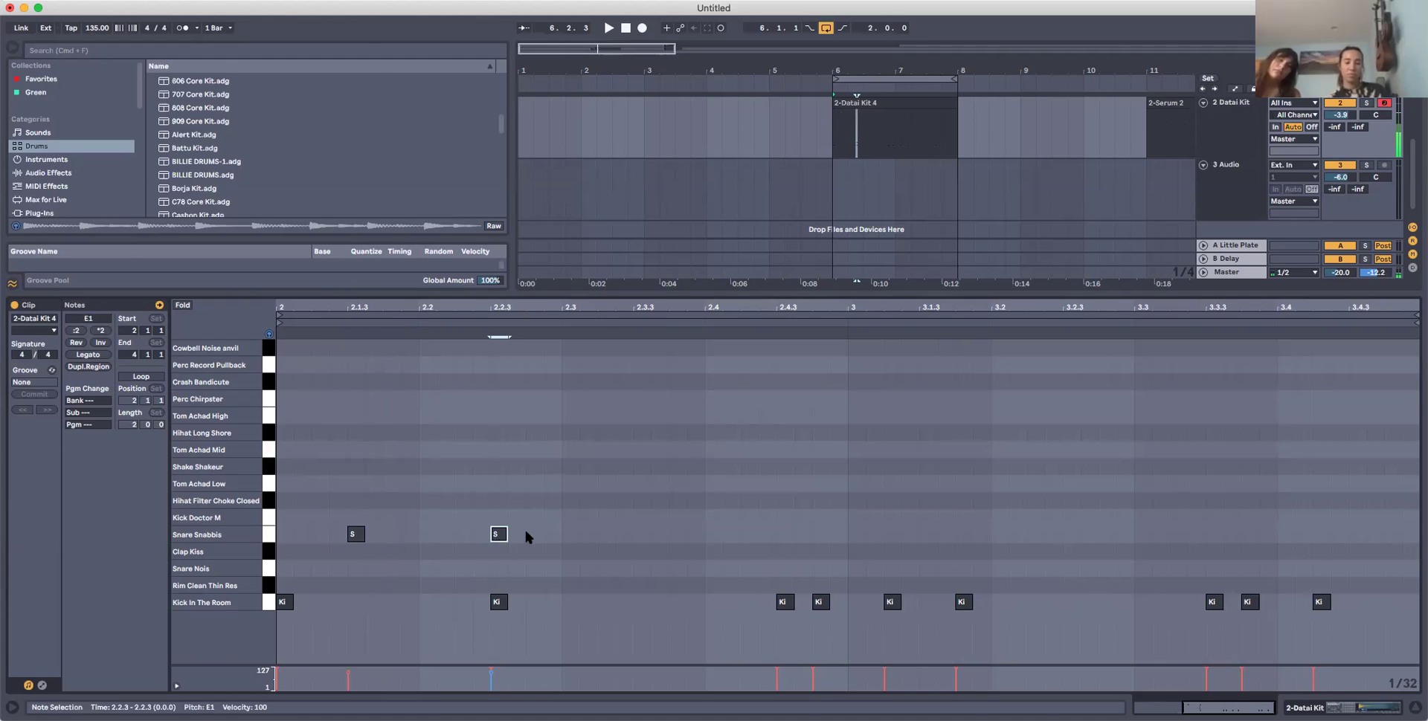
double_click(634, 534)
double_click(780, 535)
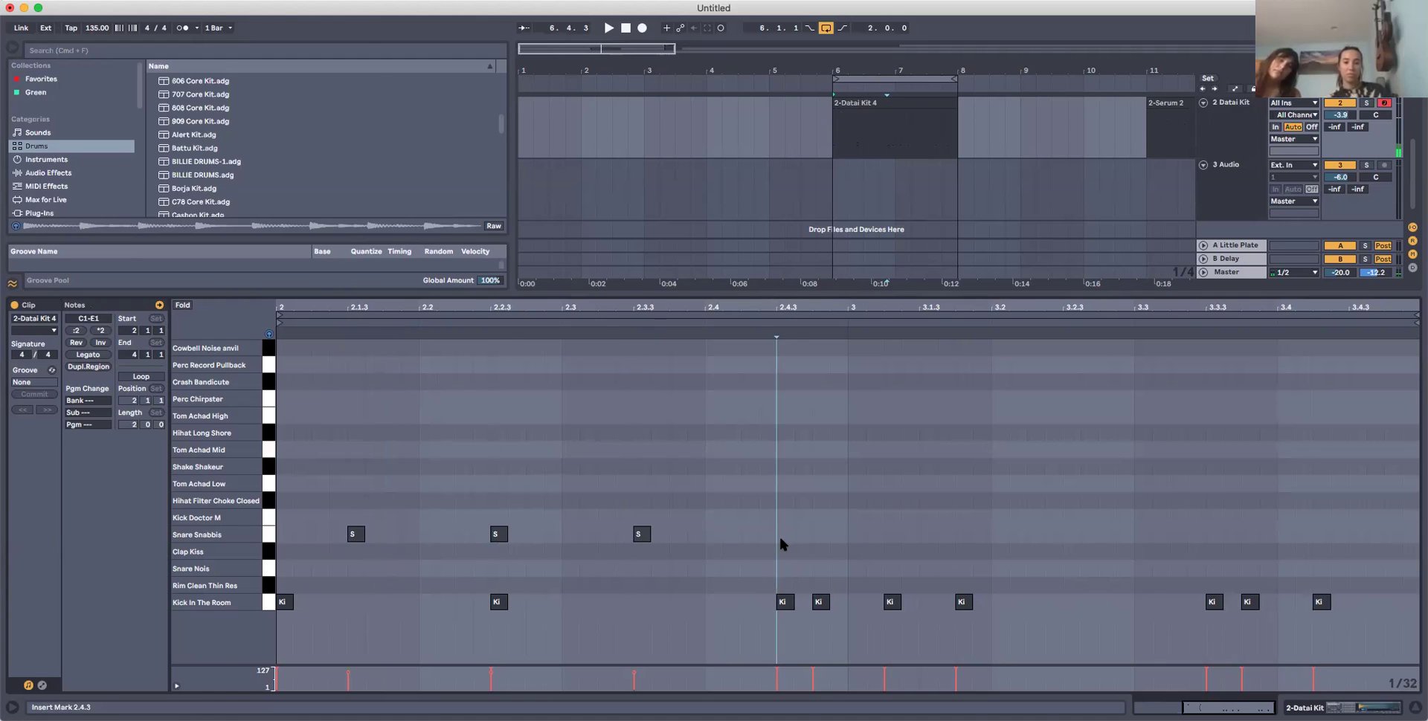
Duplicate the four Snare Snabbis notes into the second bar, aligned to start at 3.1.3, and play the loop.
drag(833, 550, 210, 510)
key(super+d)
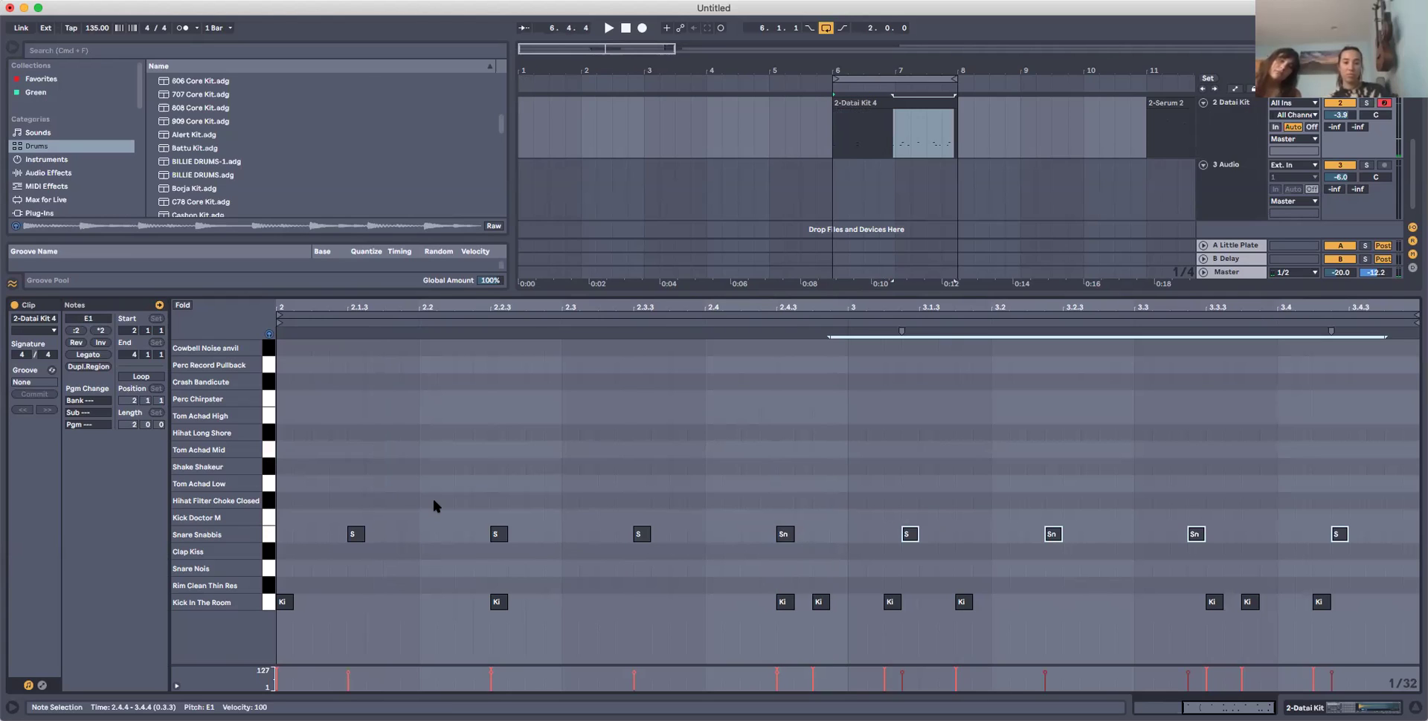
key(Right)
key(space)
key(space)
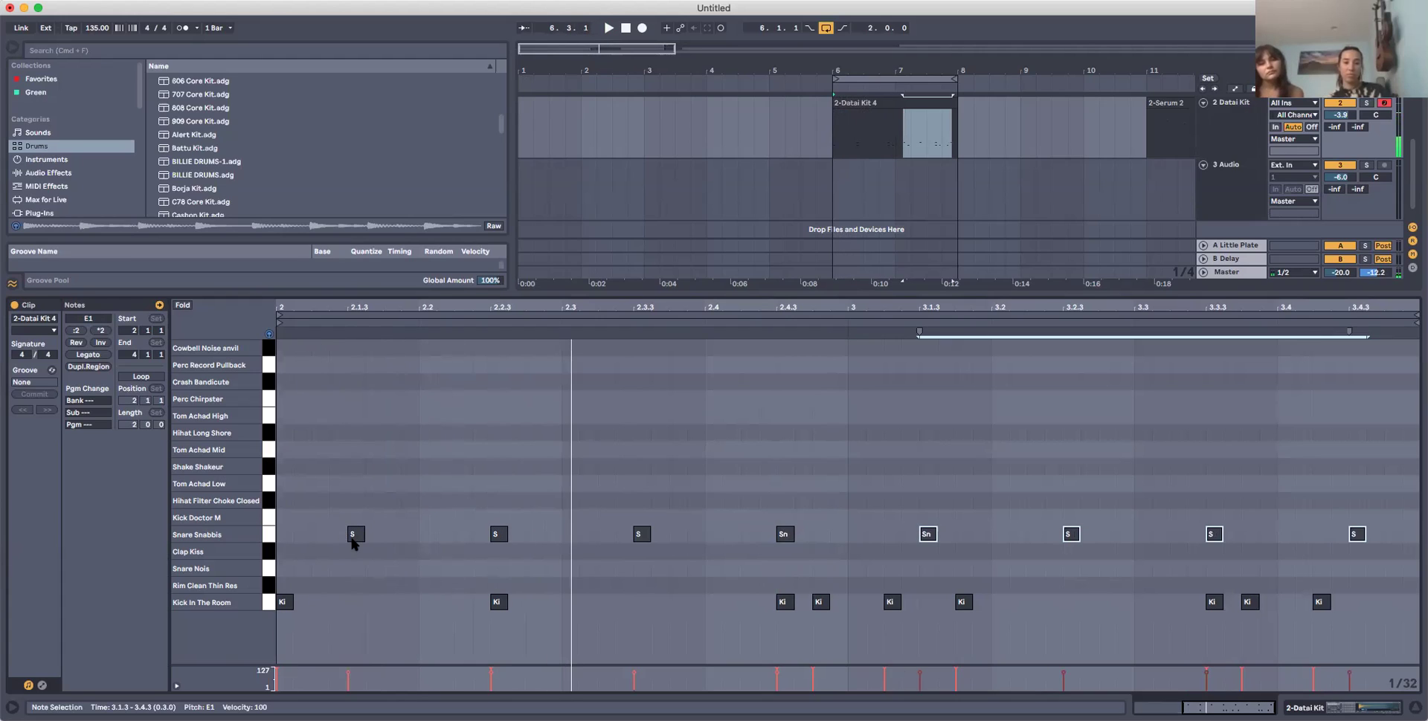
Move the first Snare Snabbis note to 2.2.1, delete those at 2.2.3, 2.4.3, 3.2.3 and 3.4.3, and play the loop.
drag(354, 535, 434, 542)
click(504, 537)
key(Delete)
click(786, 535)
key(Delete)
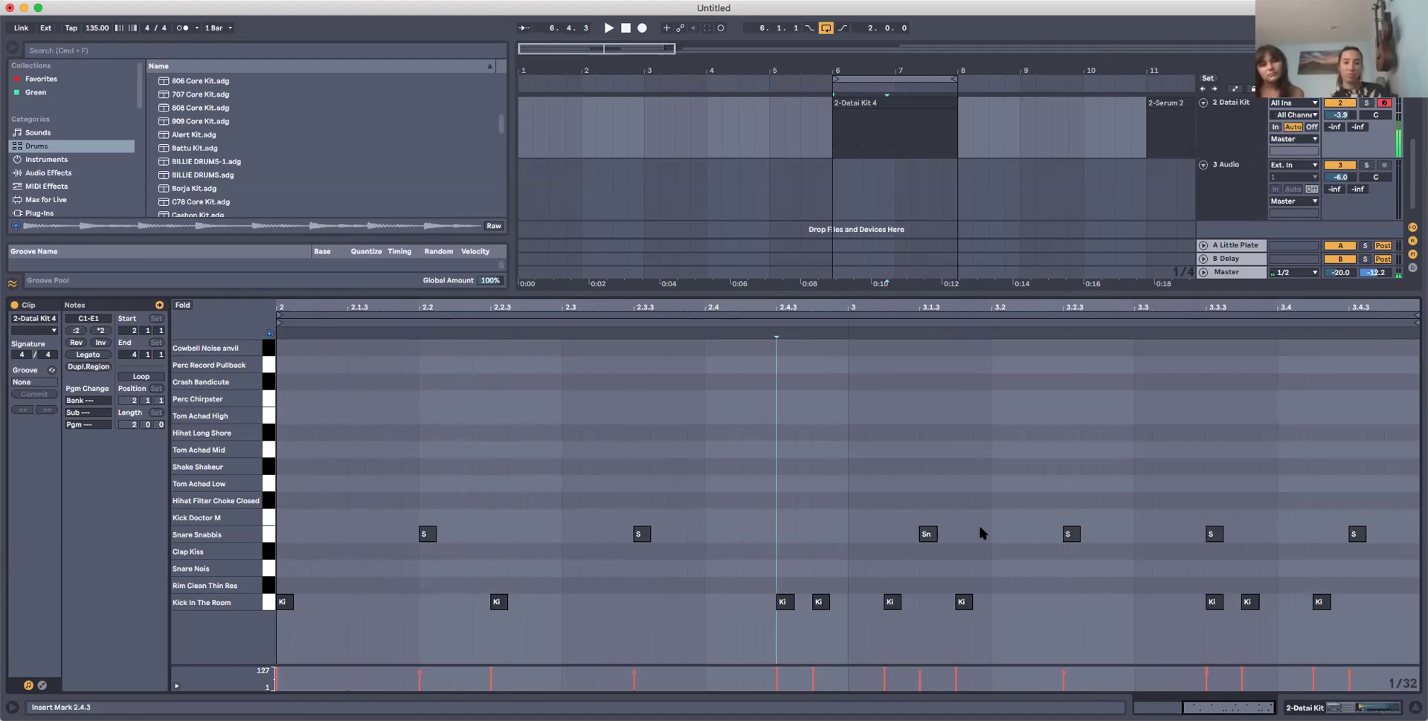
click(1067, 535)
key(Delete)
click(1356, 535)
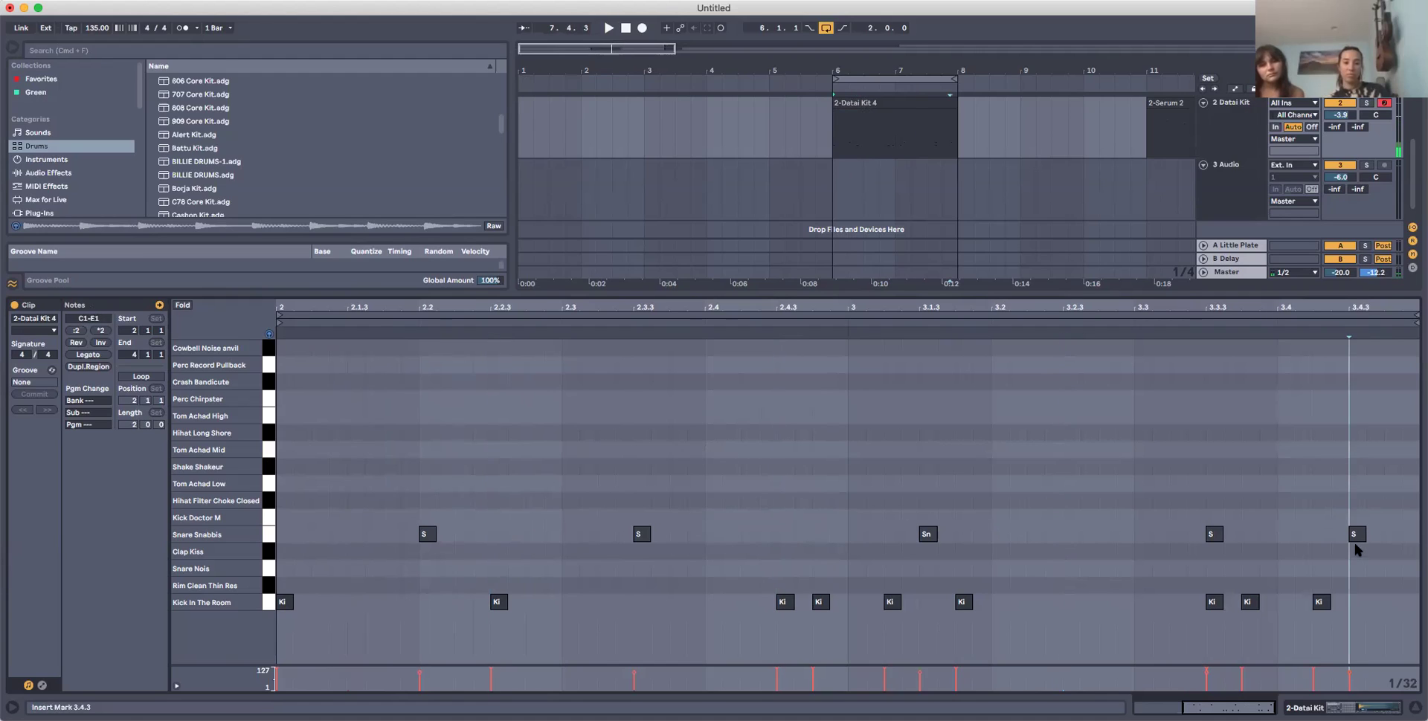
key(Delete)
key(space)
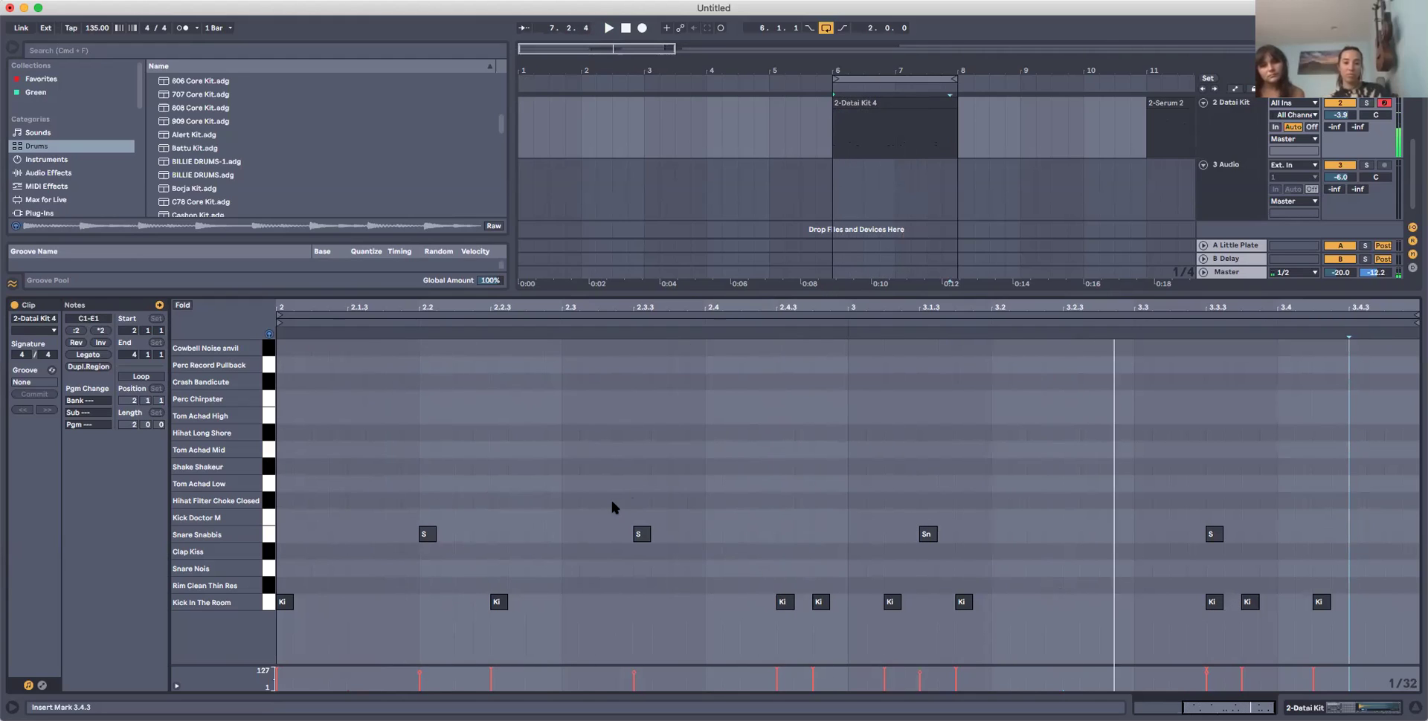
Move the remaining Snare Snabbis notes at 2.3.3, 3.1.3 and 3.3.3 to 2.4.1, 3.2.1 and 3.4.1, and play the loop.
key(space)
drag(642, 535, 713, 534)
drag(927, 535, 1000, 545)
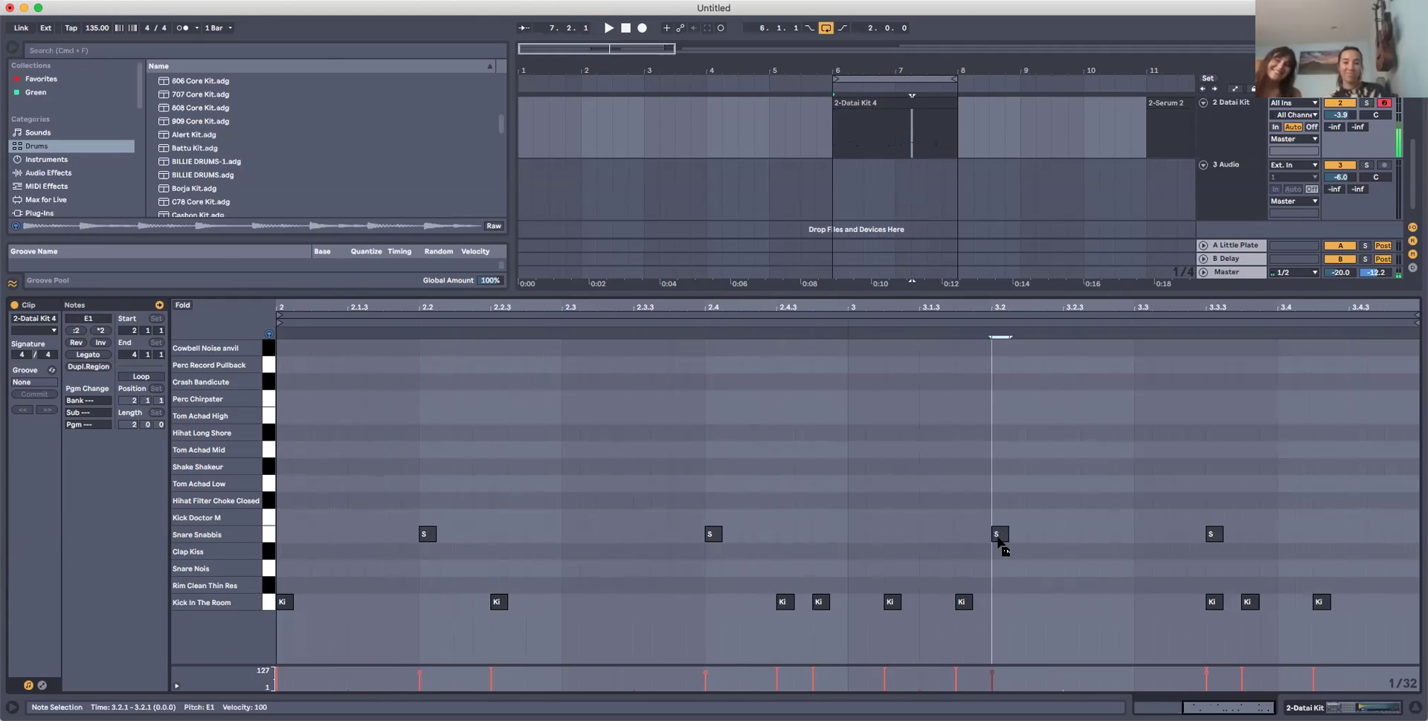
drag(1212, 536, 1285, 535)
key(space)
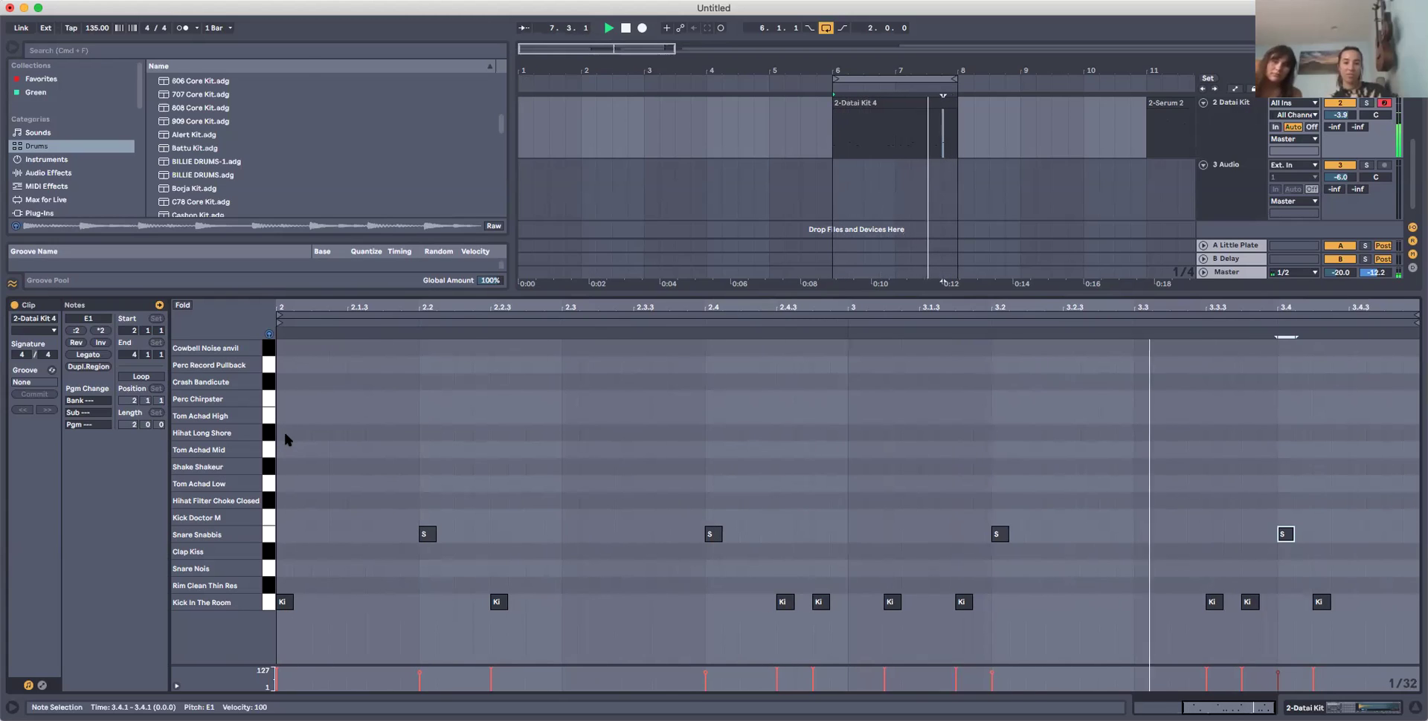
Place a note at 2.1.1, try it on different drum rows, settle on Shake Shakeur and duplicate it four times in 1/32 steps.
scroll(282, 432, left, 5)
key(space)
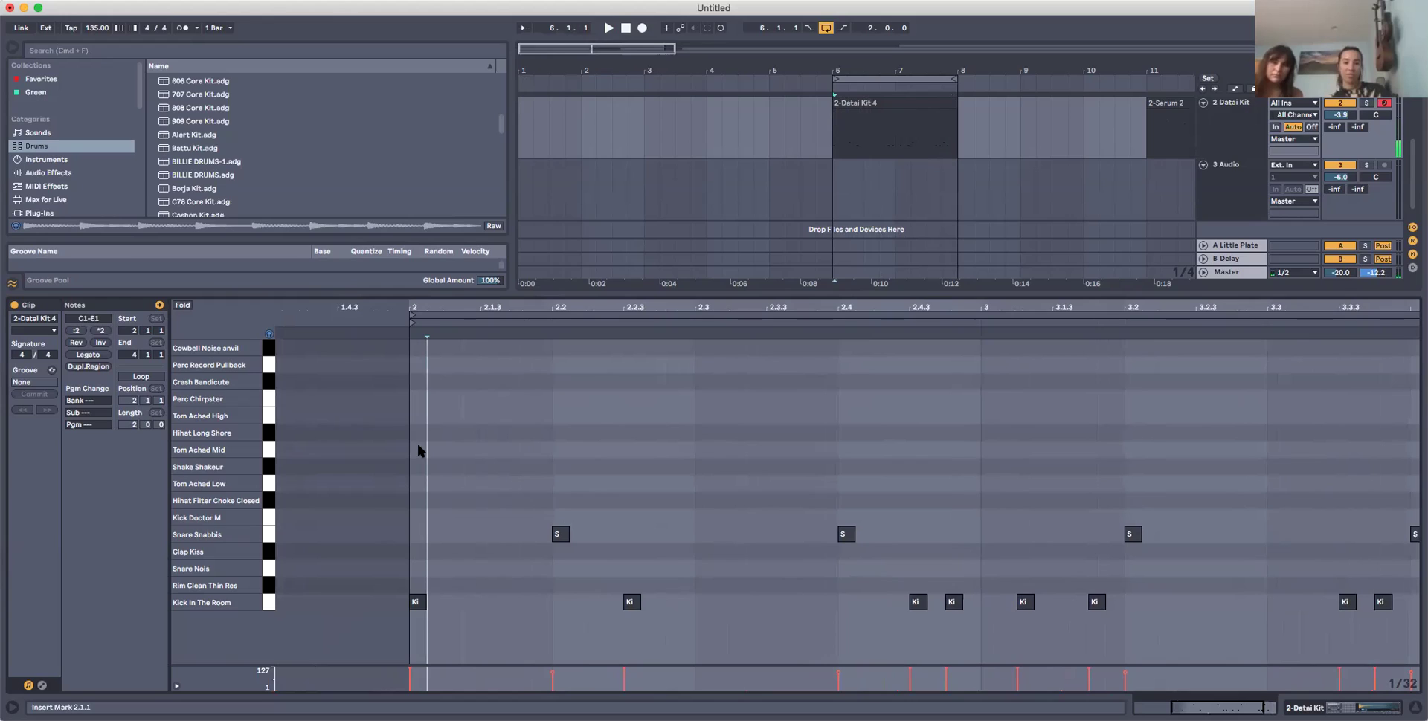
double_click(417, 450)
key(Up)
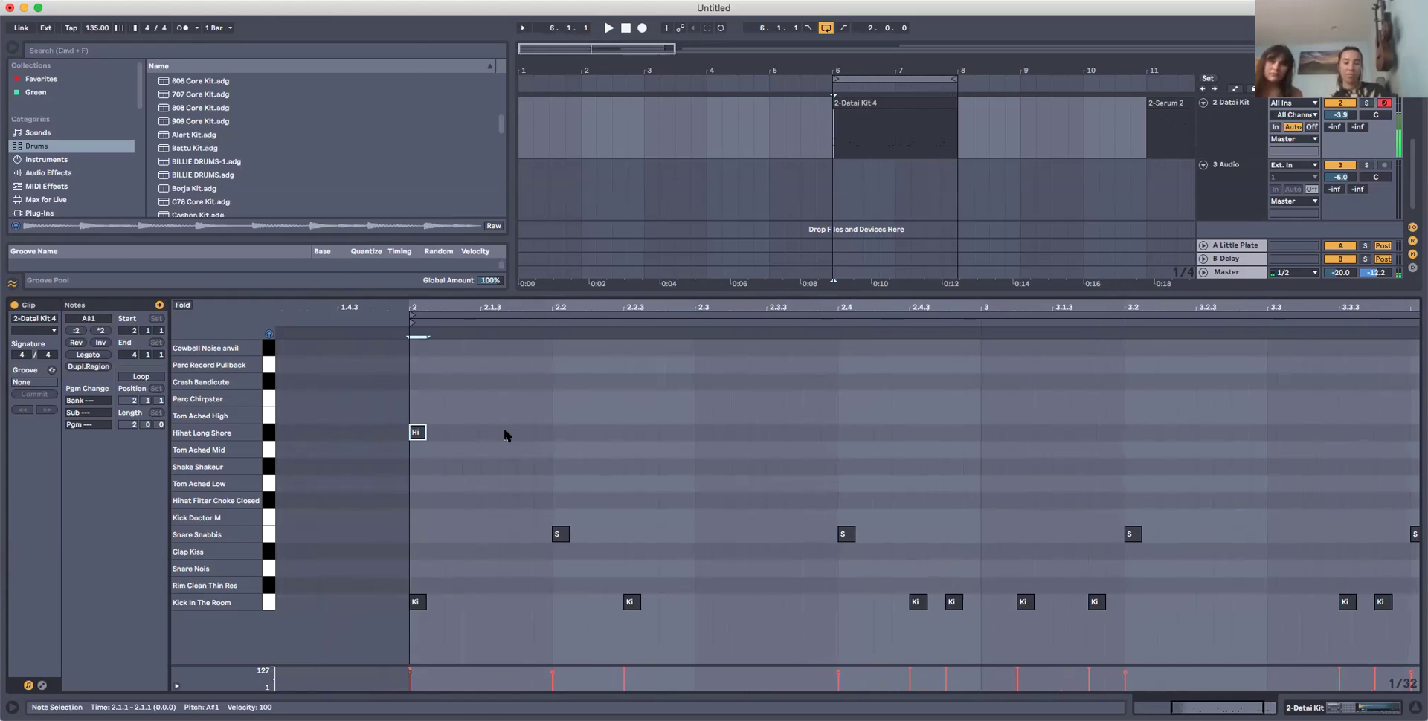
key(Down)
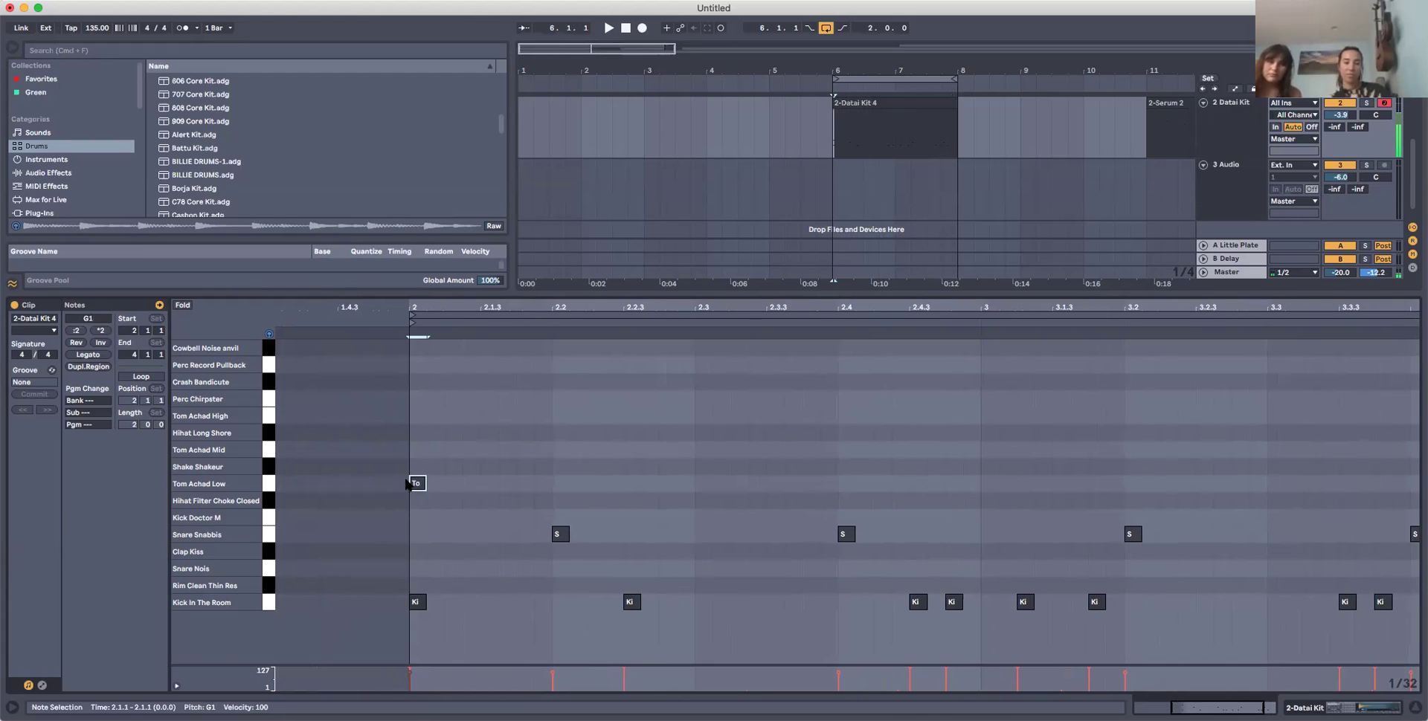
key(super+d)
key(super+d)
key(super+d)
key(super+d)
click(416, 468)
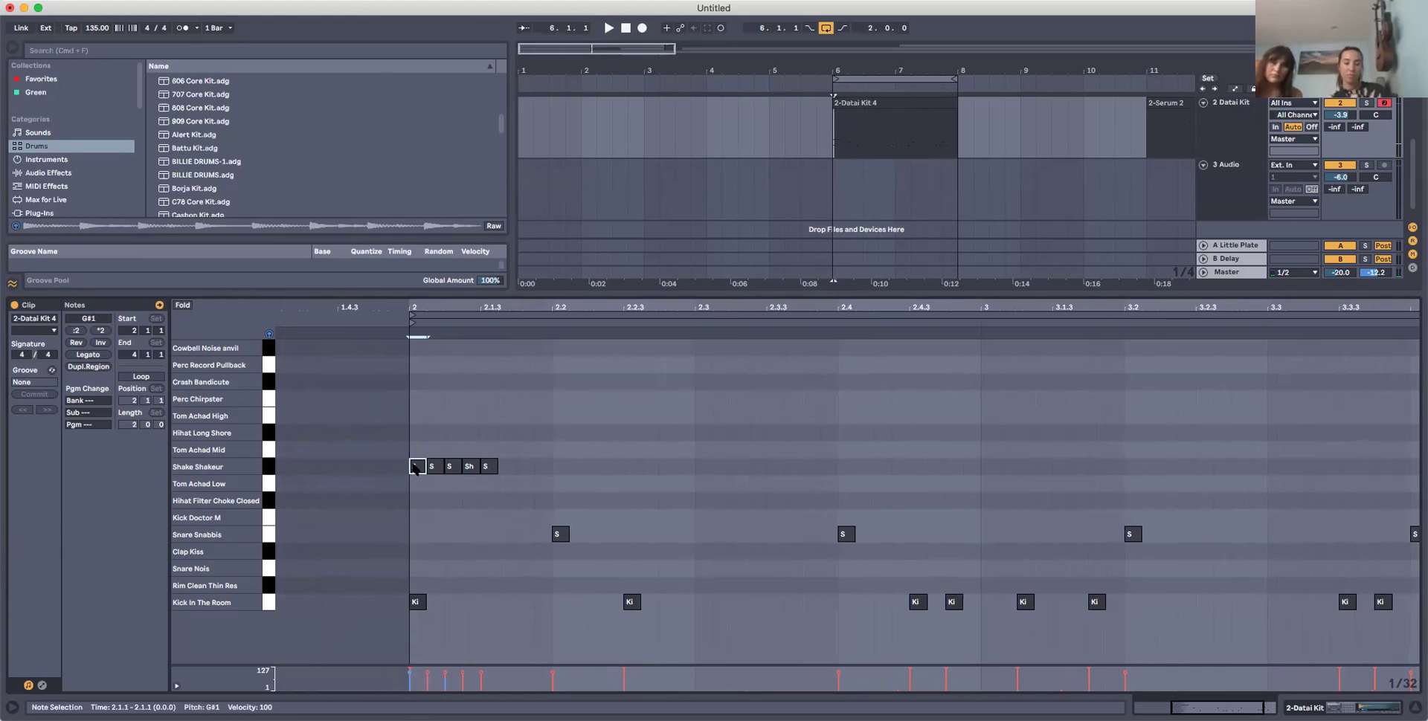
Fill both bars up to 4.1.1 with consecutive 1/32 Shake Shakeur notes by repeated duplication, and play the loop.
key(super+d)
key(super+d)
key(super+d)
key(super+d)
key(super+d)
key(super+d)
key(super+d)
key(super+d)
key(super+d)
key(super+d)
key(super+d)
key(super+d)
key(super+d)
key(super+d)
key(super+d)
key(super+d)
key(super+d)
key(super+d)
key(super+d)
key(super+d)
key(super+d)
key(super+d)
key(super+d)
key(super+d)
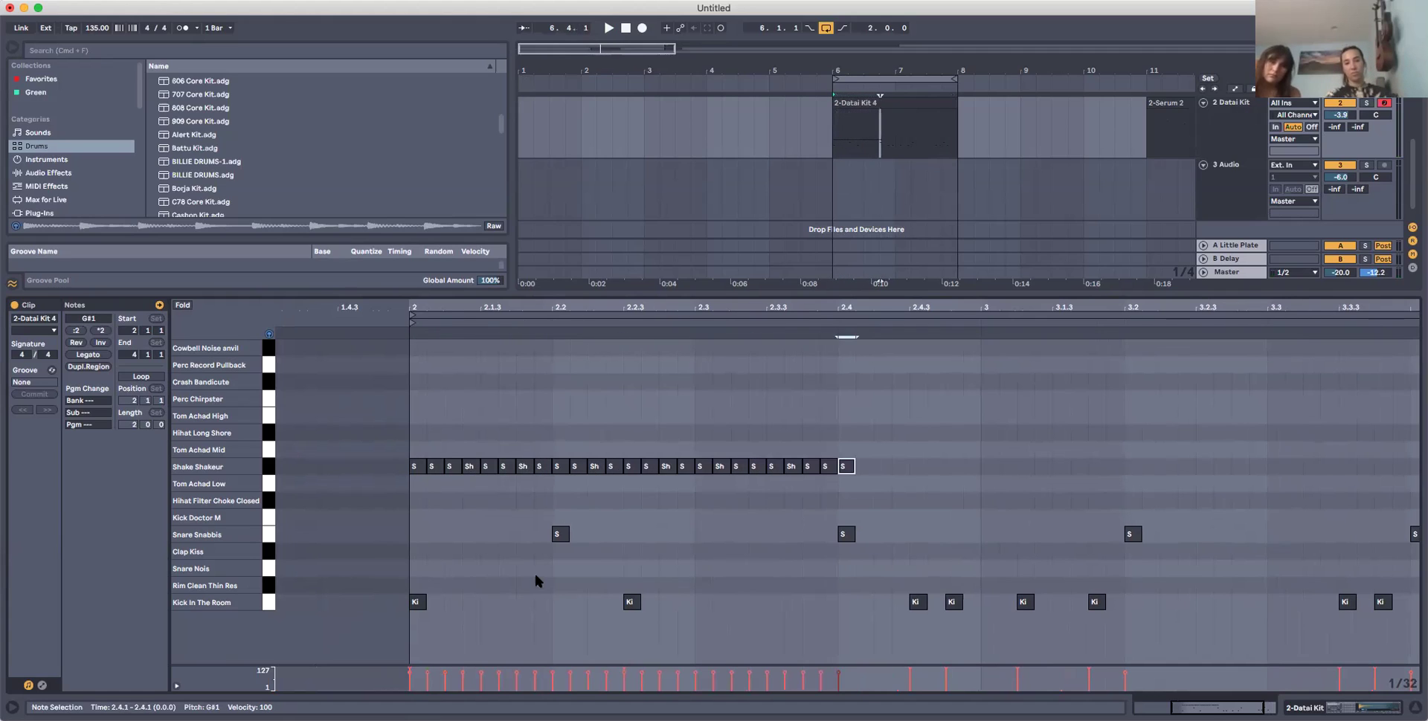
key(super+d)
key(super+d)
key(super+d)
key(super+d)
key(super+d)
key(super+d)
key(super+d)
key(super+d)
key(super+d)
key(super+d)
key(super+d)
key(super+d)
key(super+d)
key(super+d)
key(super+d)
key(super+d)
key(super+d)
key(super+d)
key(super+d)
key(super+d)
key(super+d)
key(super+d)
key(super+d)
key(super+d)
key(super+d)
key(super+d)
key(super+d)
key(super+d)
key(super+d)
key(super+d)
key(super+d)
key(super+d)
key(super+d)
key(super+d)
key(super+d)
key(super+d)
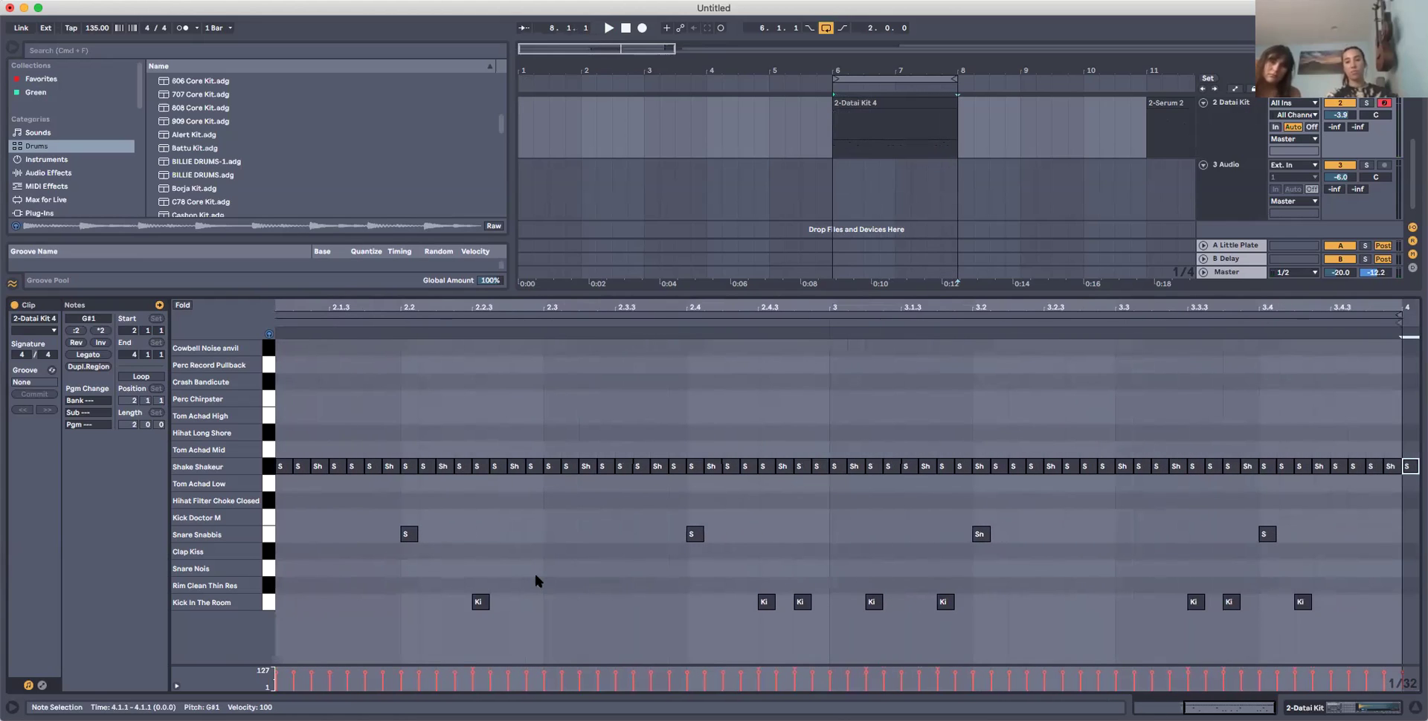
key(space)
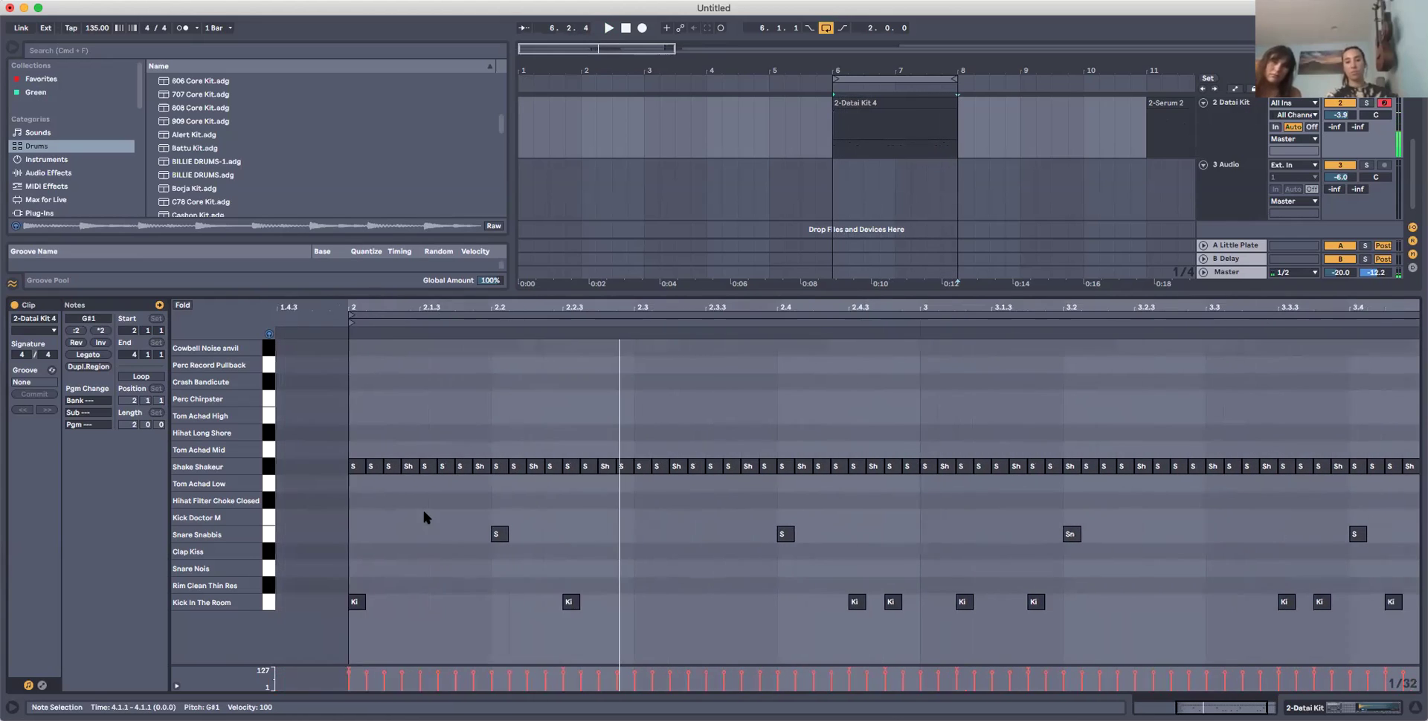
Lengthen the first Shake Shakeur note to 1/16, duplicate it repeatedly over the shorter notes through 3.4.1, and play the loop.
scroll(424, 516, left, 2)
drag(410, 467, 430, 467)
key(super+d)
key(super+d)
key(super+d)
key(super+d)
key(super+d)
key(super+d)
key(super+d)
key(super+d)
key(super+d)
key(super+d)
key(super+d)
key(super+d)
key(super+d)
key(super+d)
key(super+d)
key(super+d)
key(super+d)
key(super+d)
key(super+d)
key(super+d)
key(super+d)
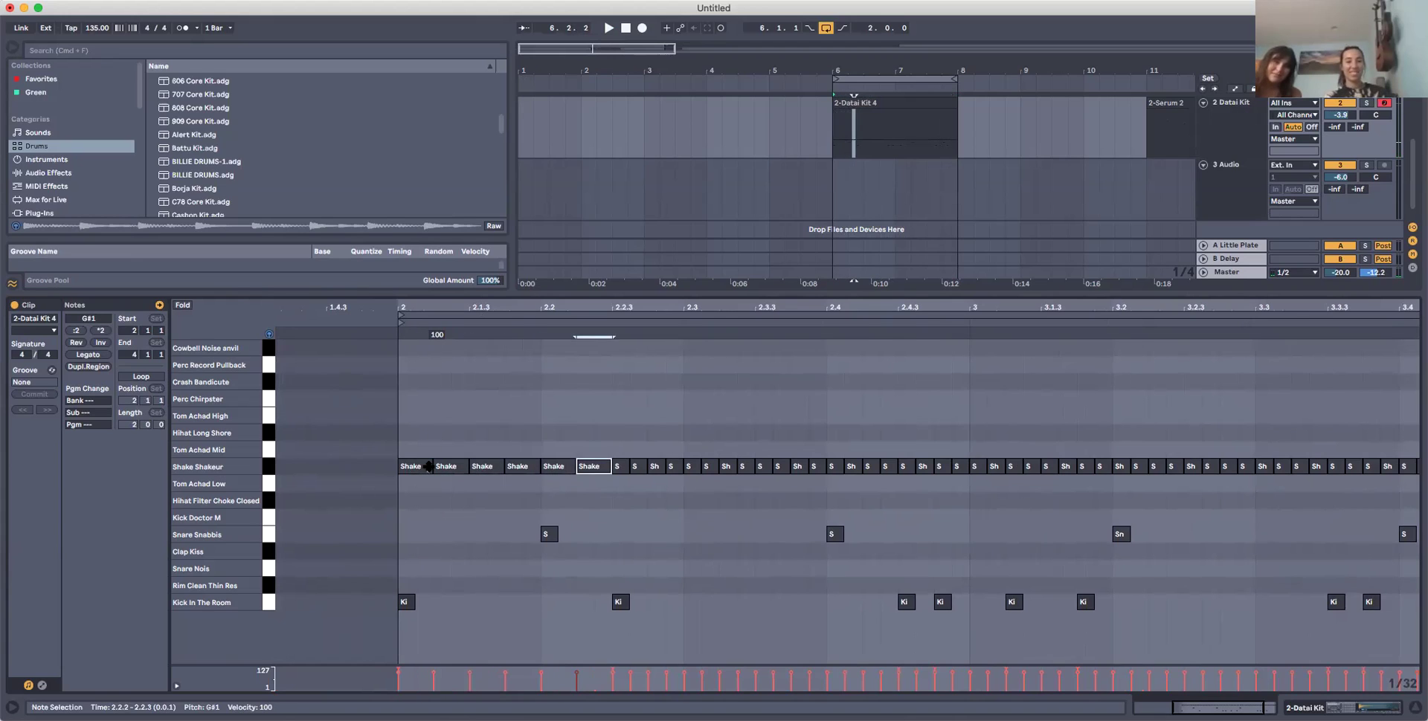
key(super+d)
key(super+d)
key(super+d)
key(super+d)
key(super+d)
key(super+d)
key(super+d)
key(super+d)
key(super+d)
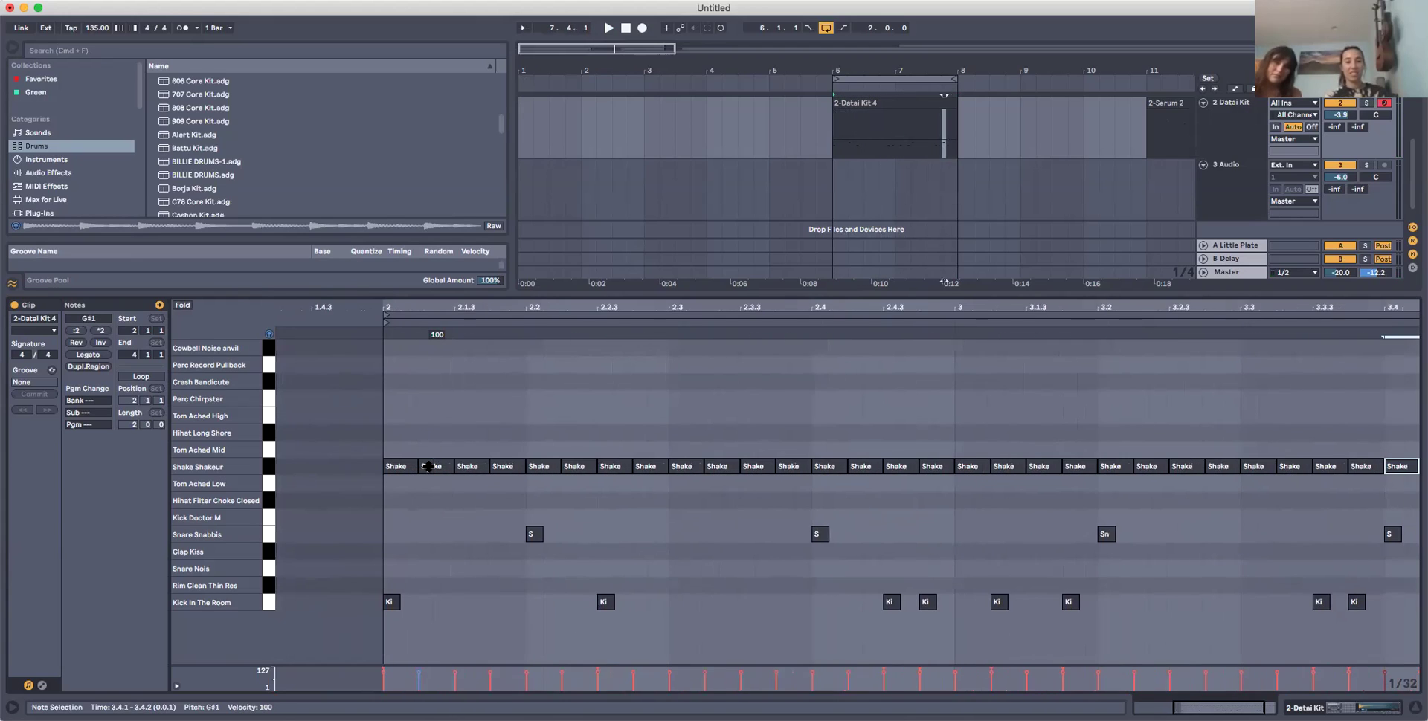
key(space)
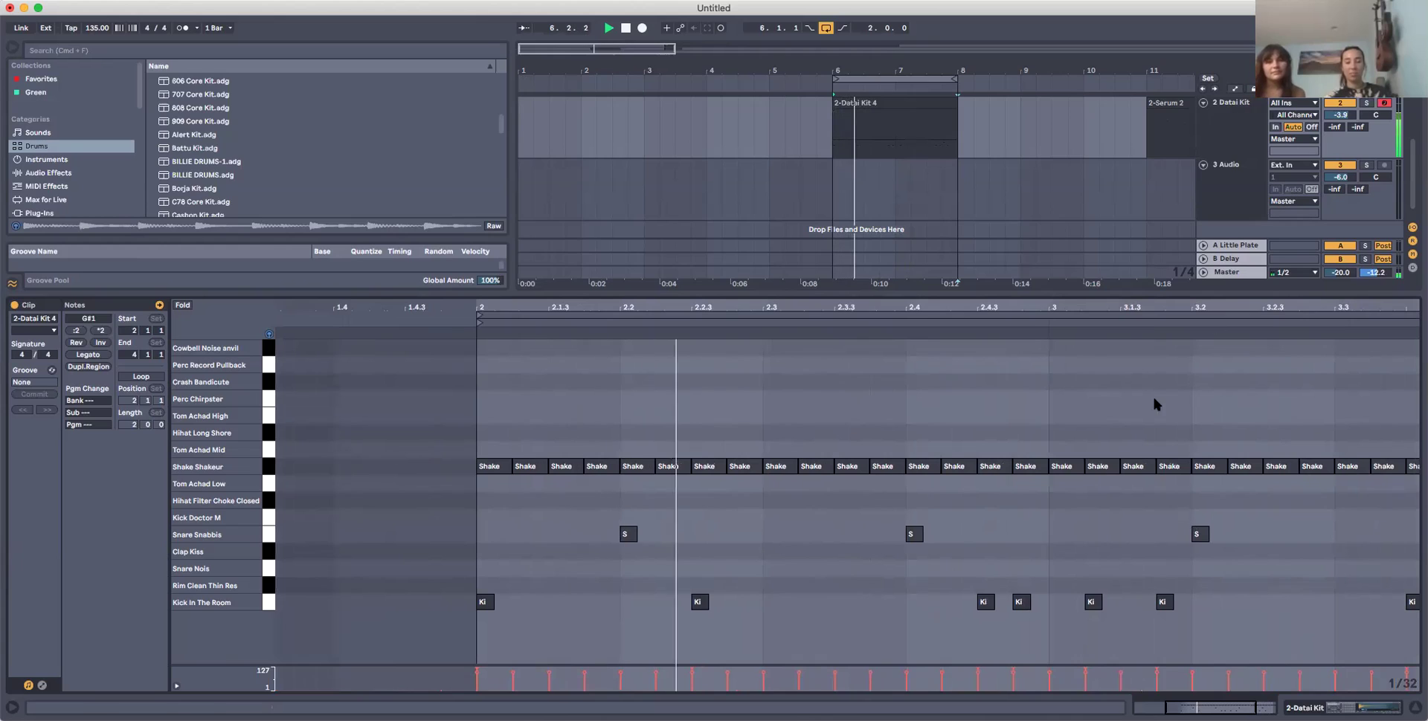
Select the Shake Shakeur notes from 2.1.1 to 3.3.4, lower their velocity to 41, and play the loop.
key(space)
drag(486, 445, 1413, 482)
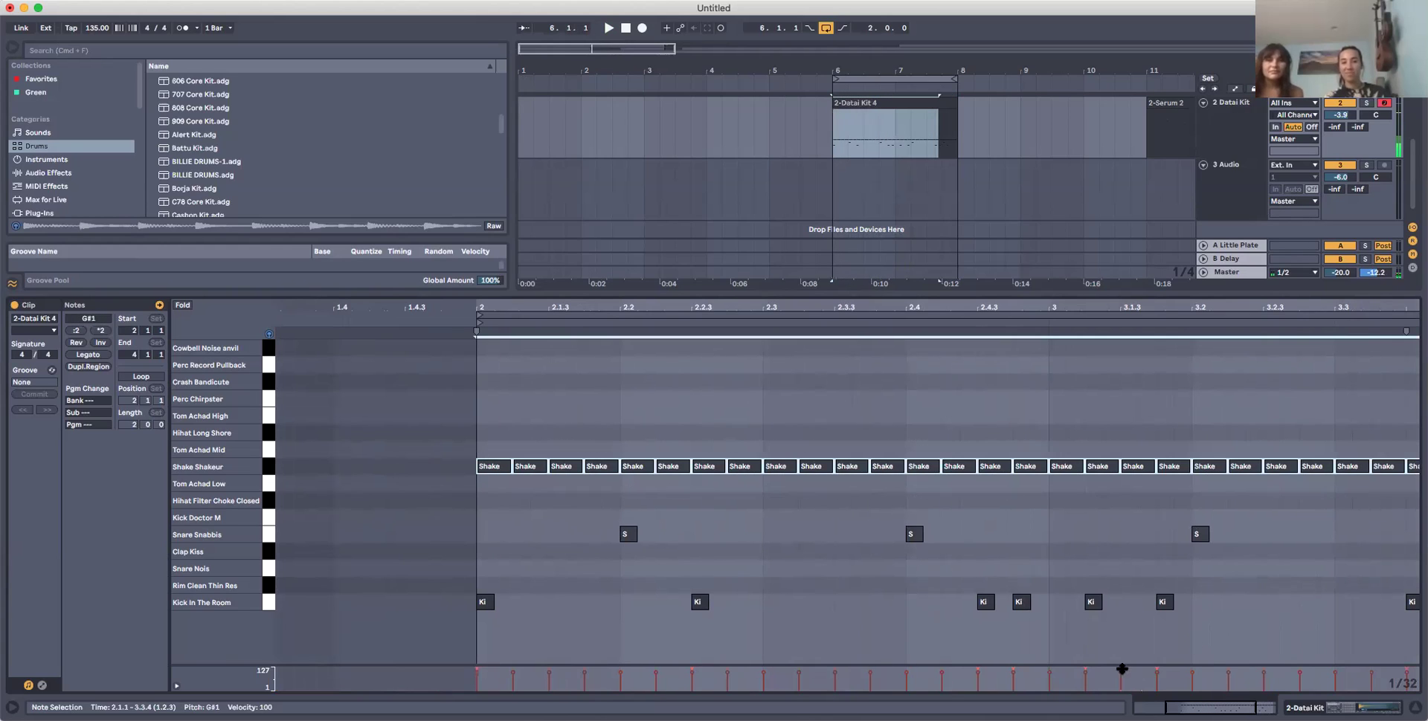
click(1048, 678)
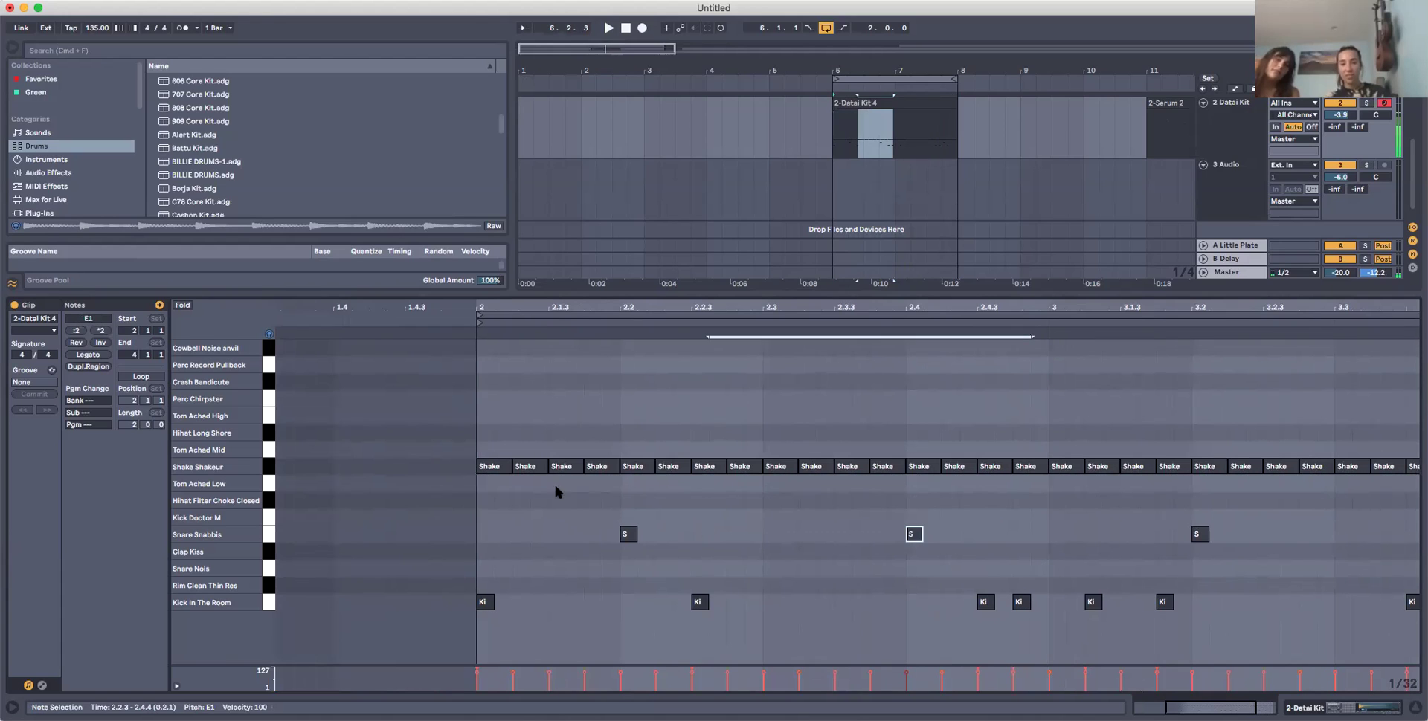
mouse_move(476, 425)
mouse_down()
mouse_move(1419, 446)
mouse_move(1419, 514)
mouse_up()
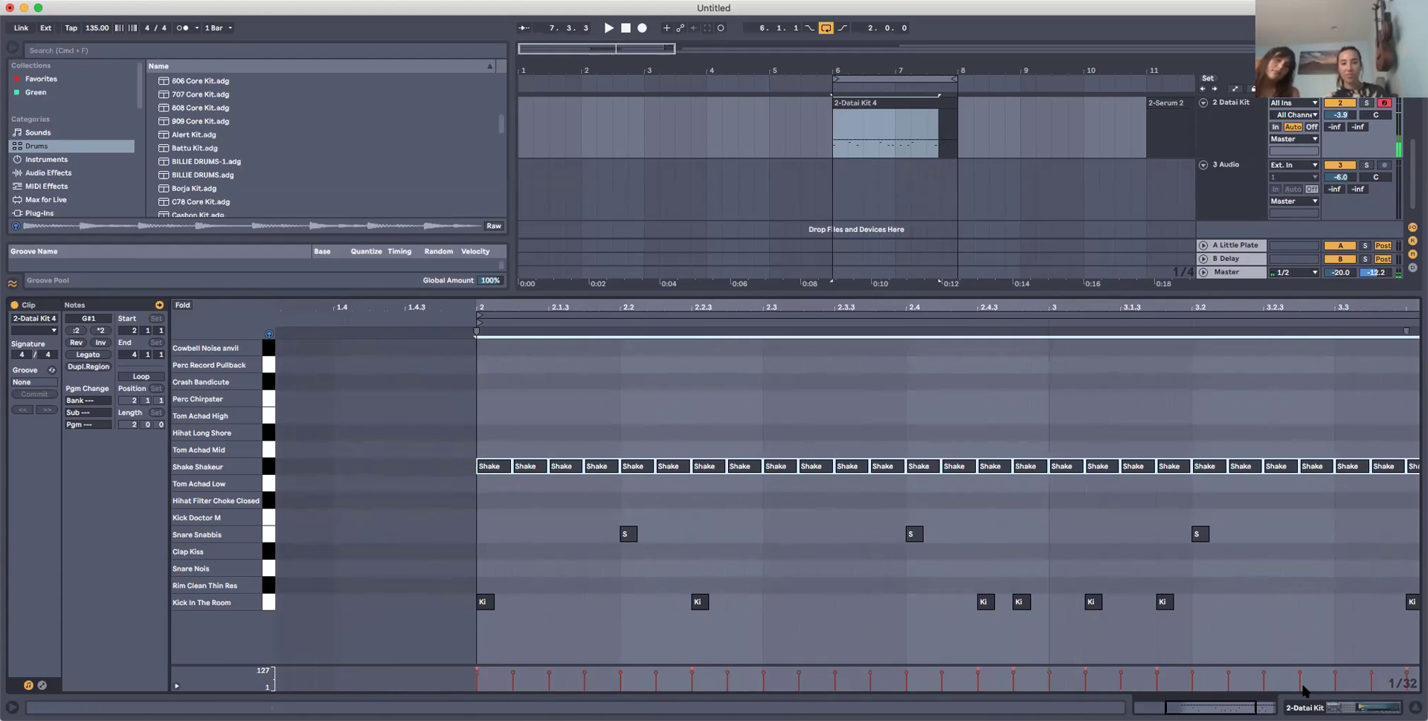
drag(1299, 672, 1299, 684)
key(space)
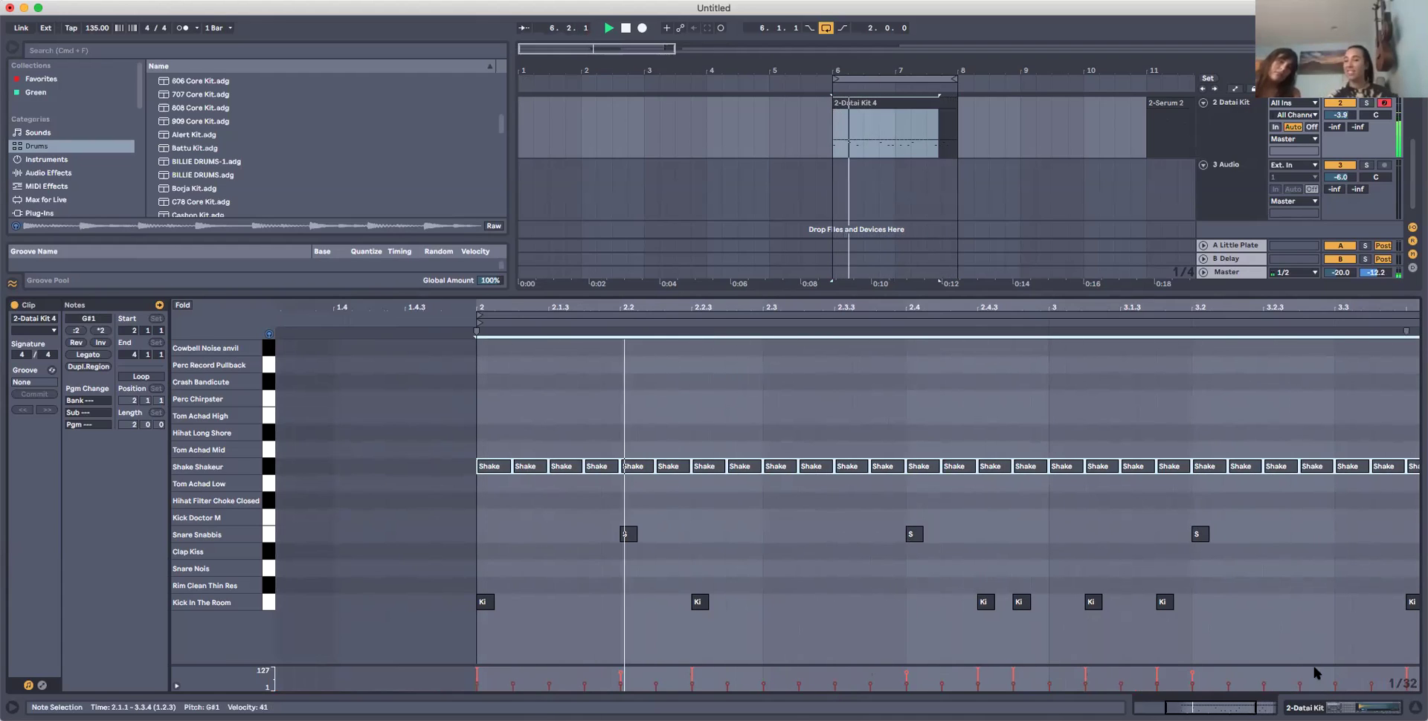
Select the remaining Shake Shakeur notes from 3.3.4 to 4.1.1, lower their velocity to 48, and play the loop.
scroll(1262, 603, right, 4)
scroll(1262, 602, right, 2)
key(space)
drag(1224, 451, 1327, 453)
shift+click(1352, 468)
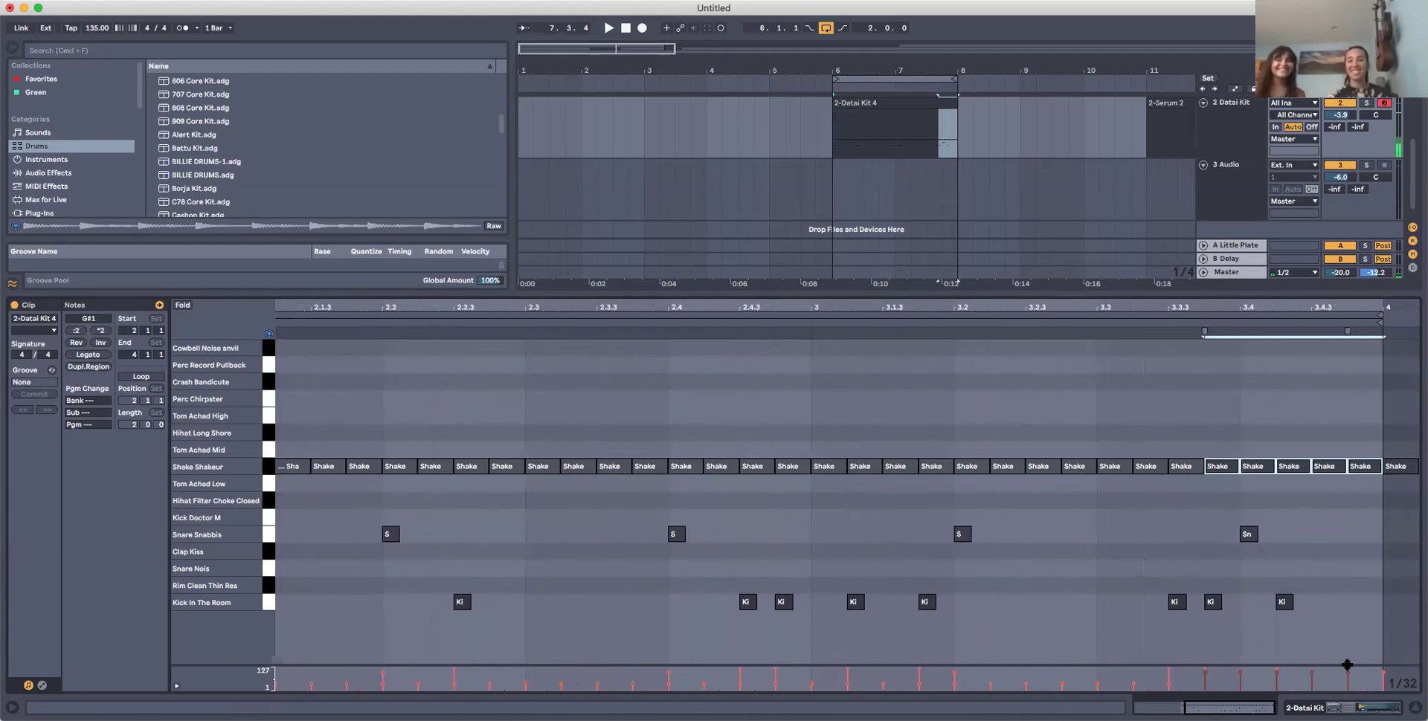
key(space)
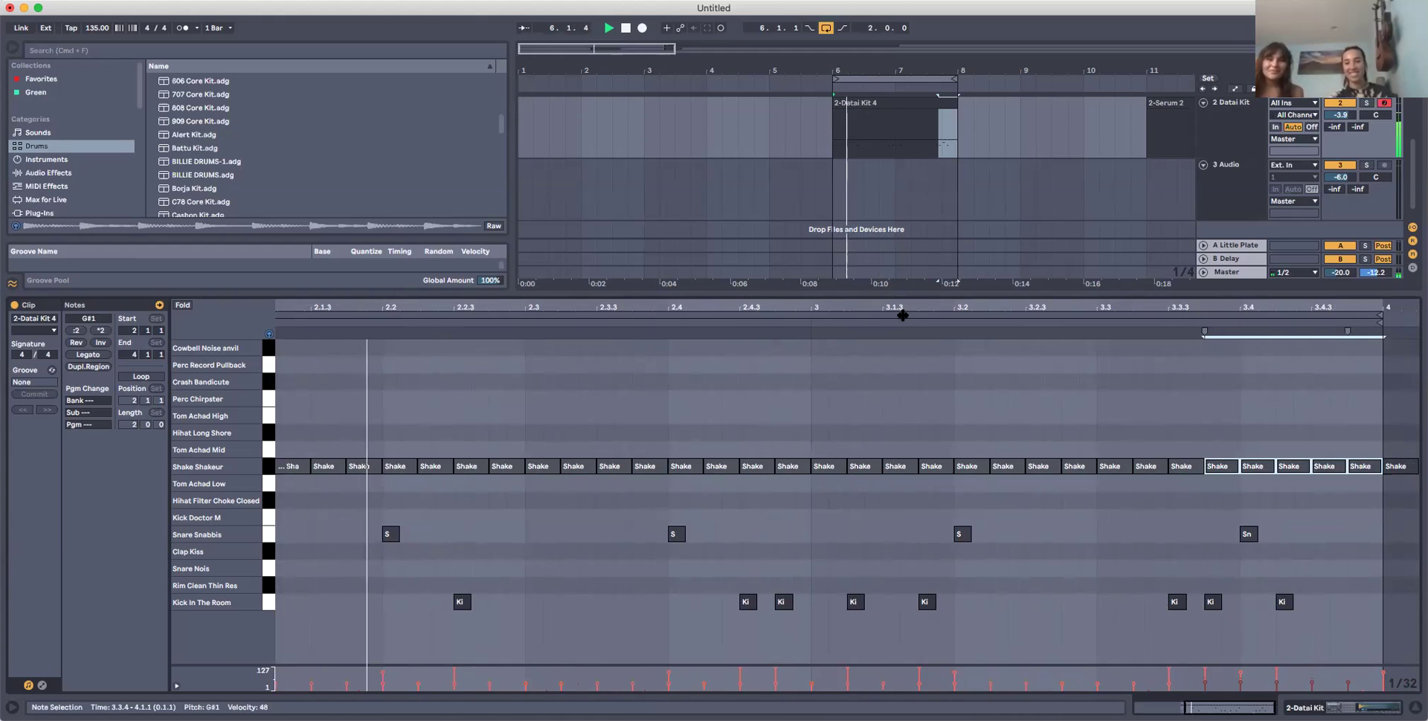
Enlarge the arrangement area slightly, add a note at 2.1.3 and settle it on the Hihat Long Shore row.
drag(878, 290, 953, 356)
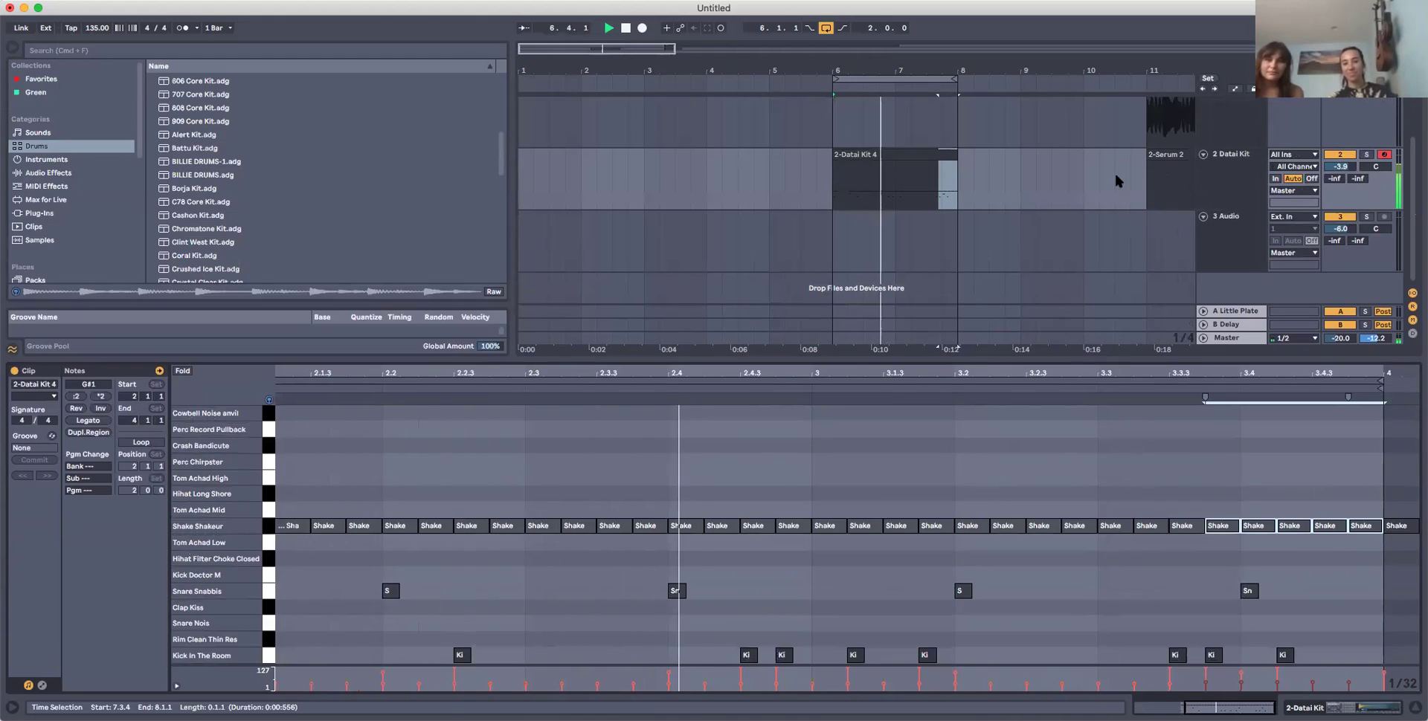
drag(851, 354, 853, 353)
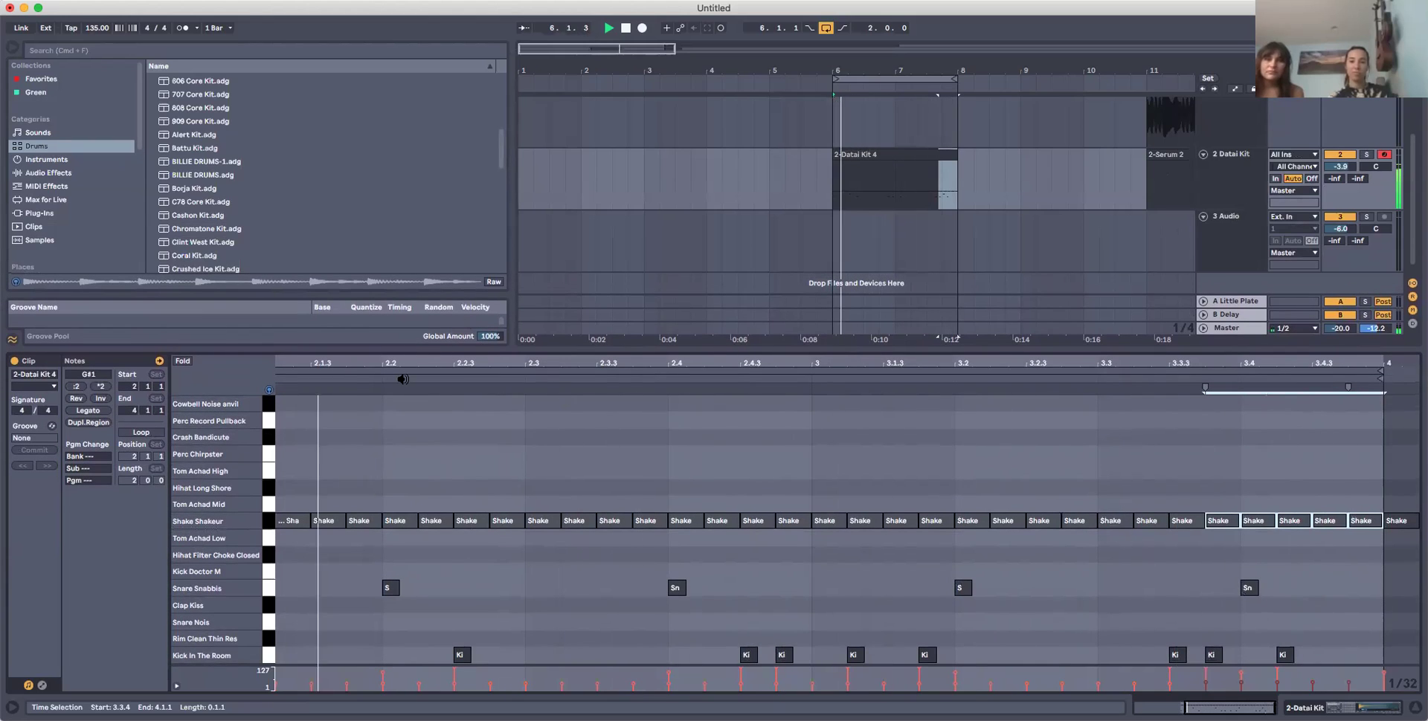
double_click(317, 438)
key(Down)
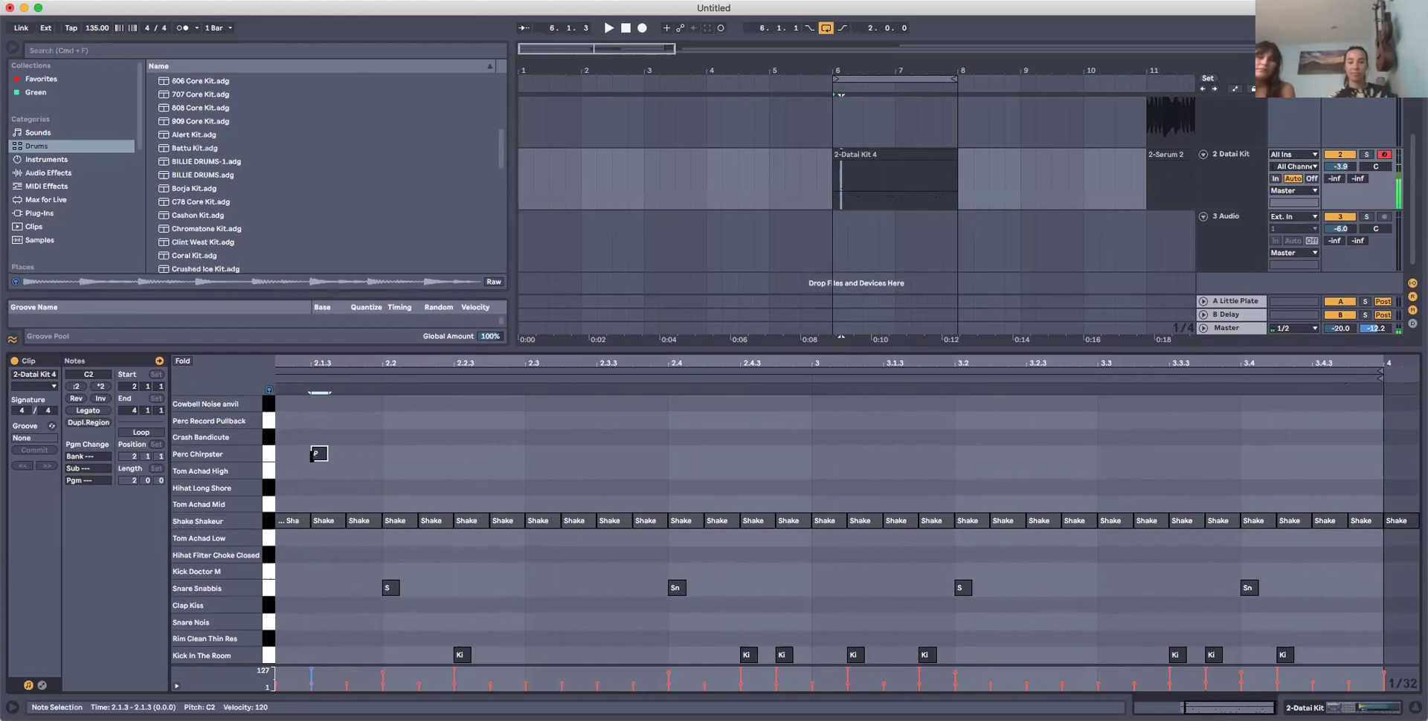
key(Down)
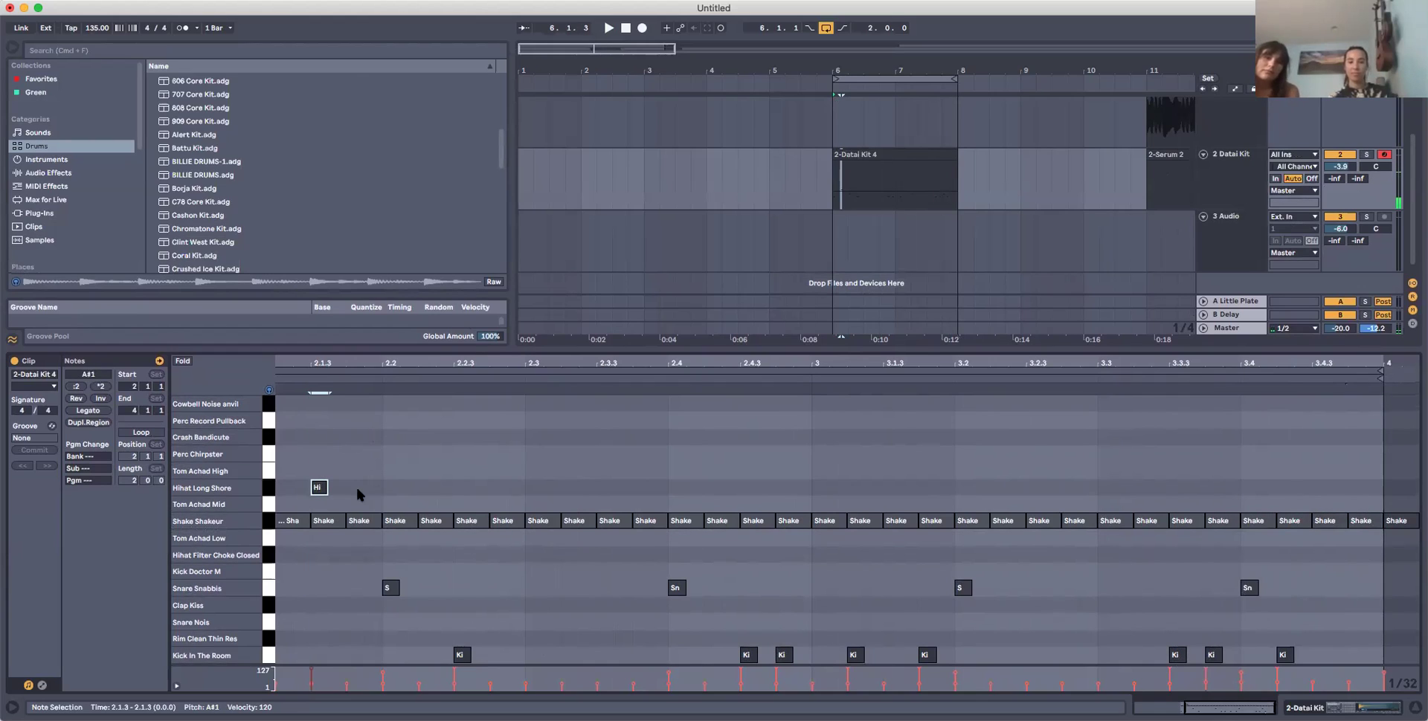
Add Hihat Long Shore notes on every remaining offbeat from 2.2.3 to 3.4.3, and play the loop.
double_click(456, 487)
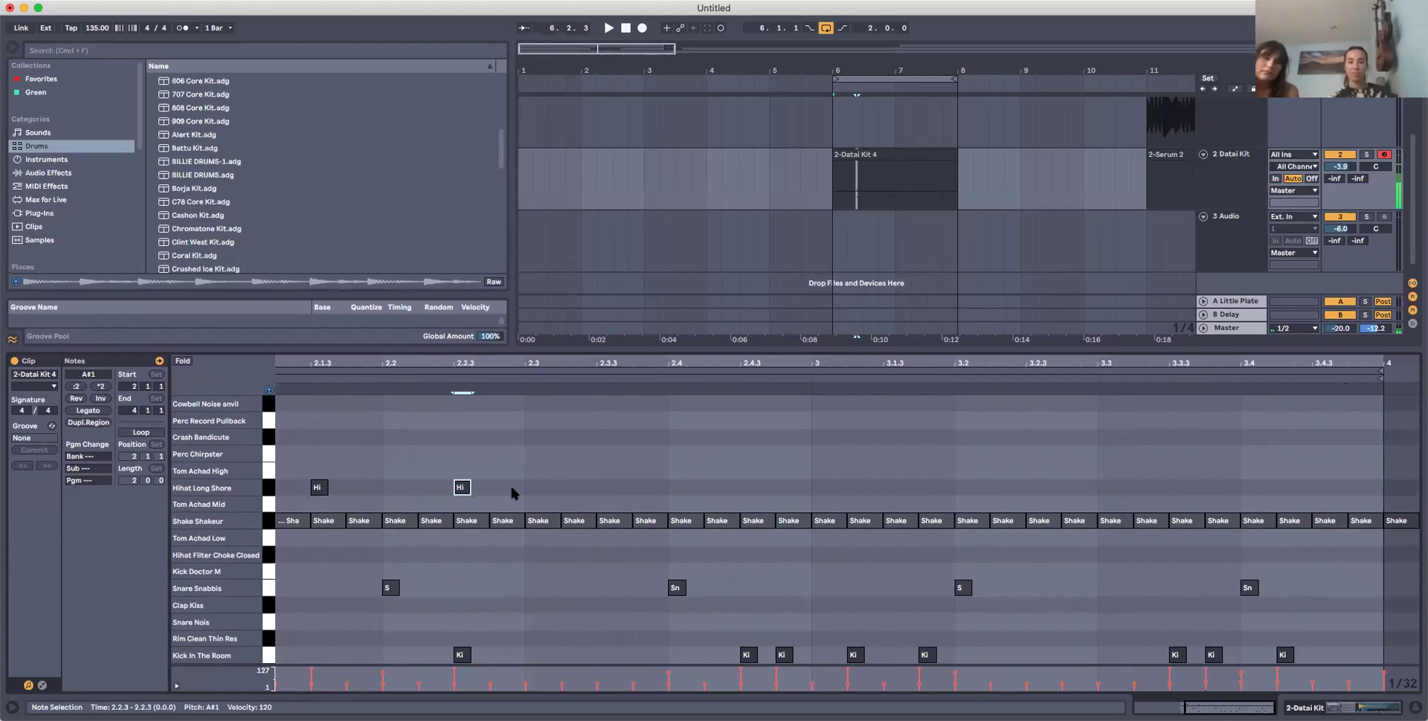
double_click(601, 487)
double_click(749, 488)
double_click(886, 488)
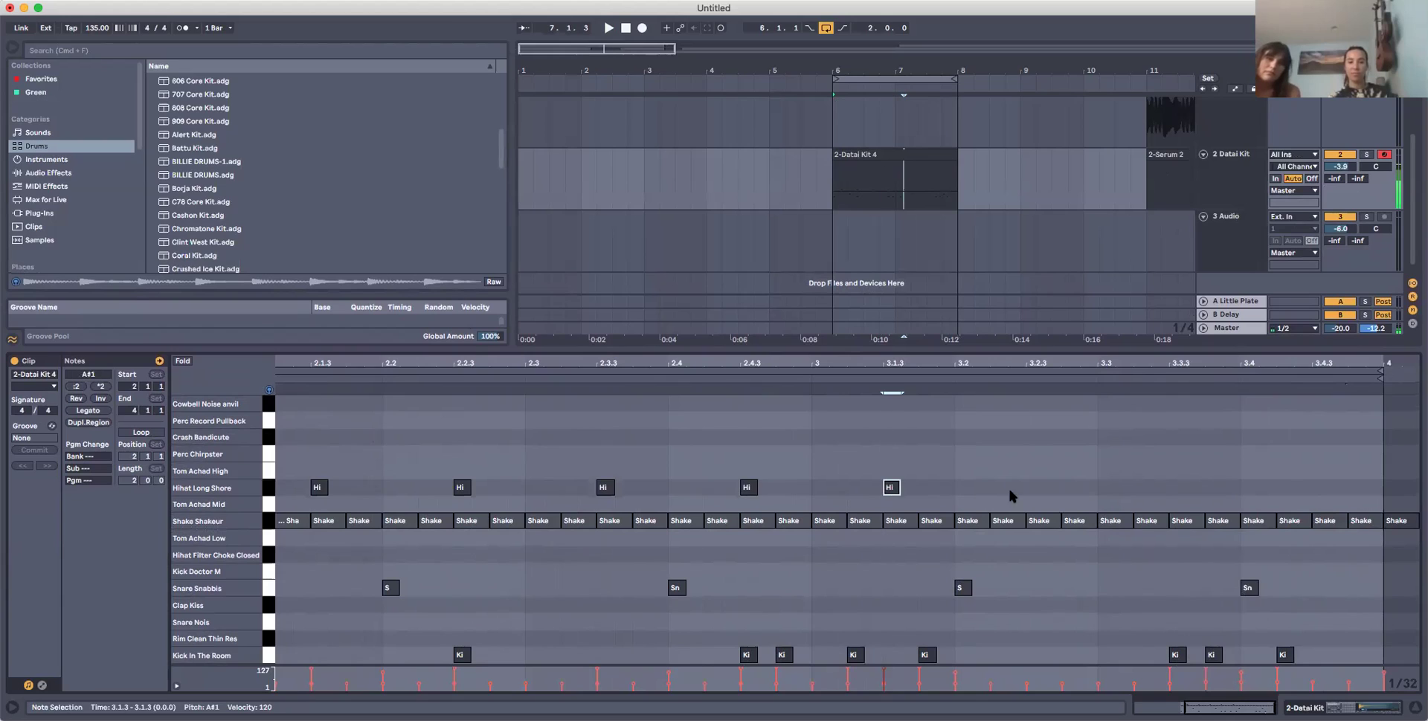
double_click(1031, 488)
double_click(1175, 487)
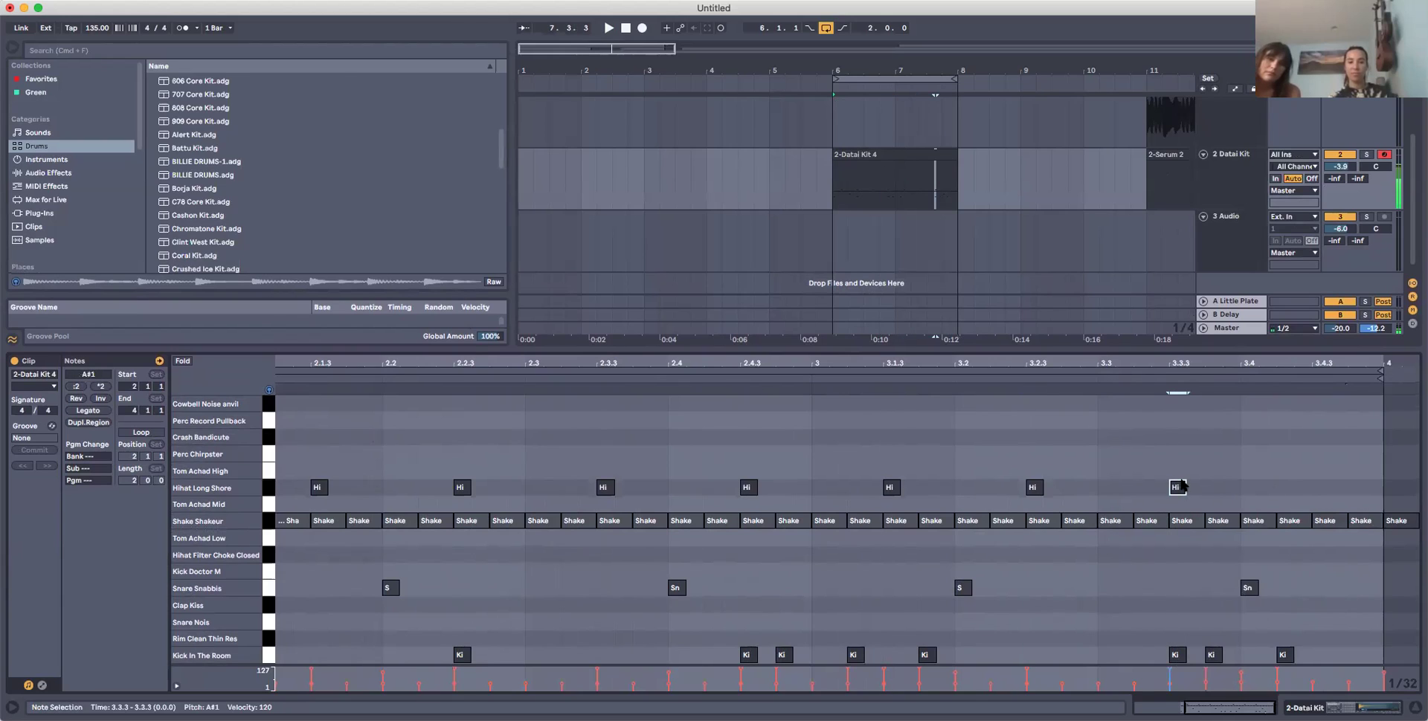
double_click(1321, 488)
key(space)
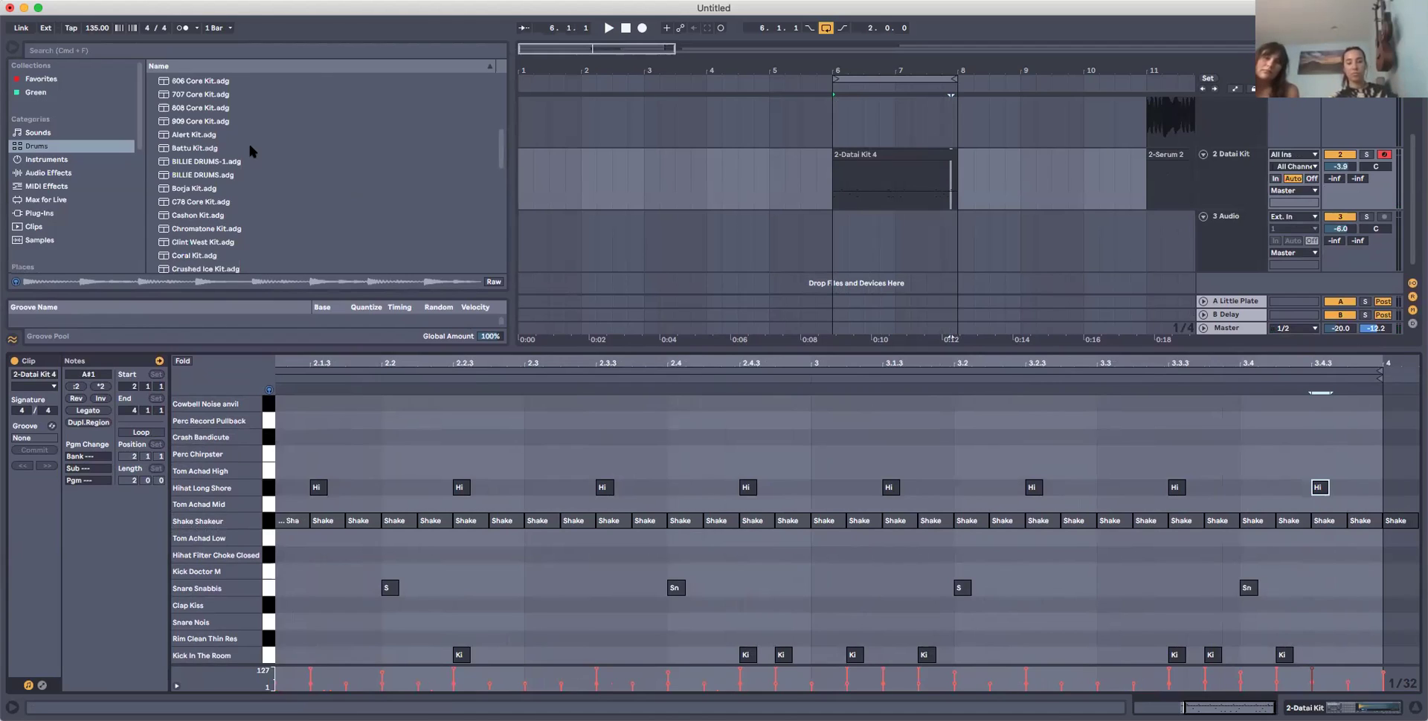
Show the Datai Kit track's devices and browse the drum library, auditioning Snare 70s Funk MPC.wav and a rim sample before viewing the kits.
scroll(249, 147, up, 10)
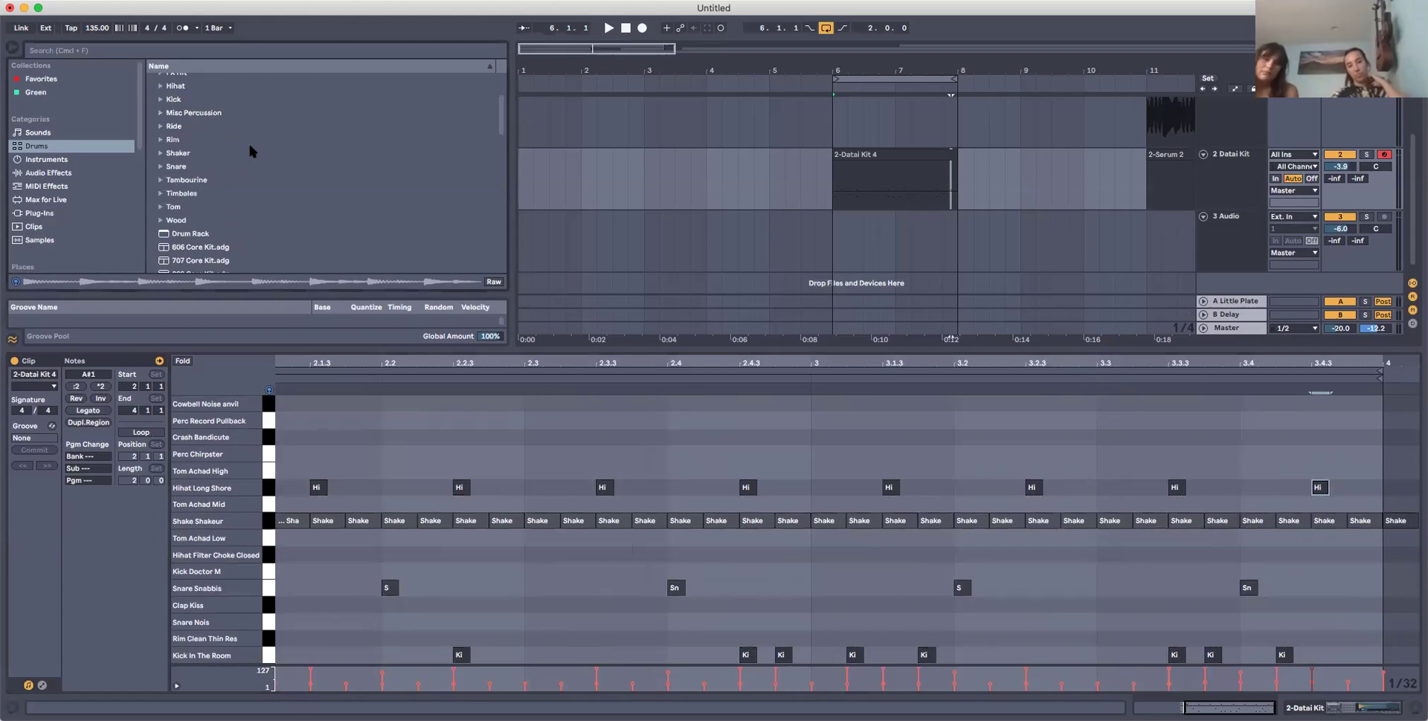
double_click(1240, 185)
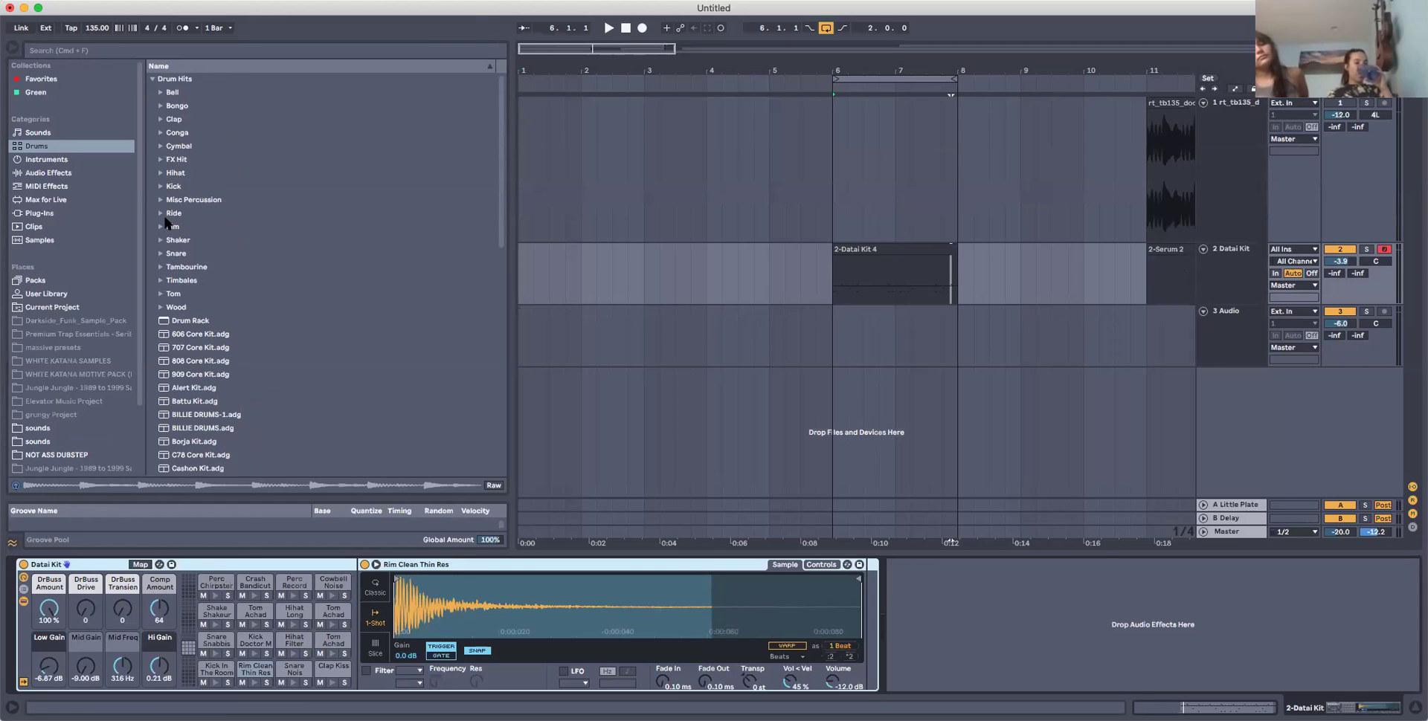
click(160, 254)
click(225, 322)
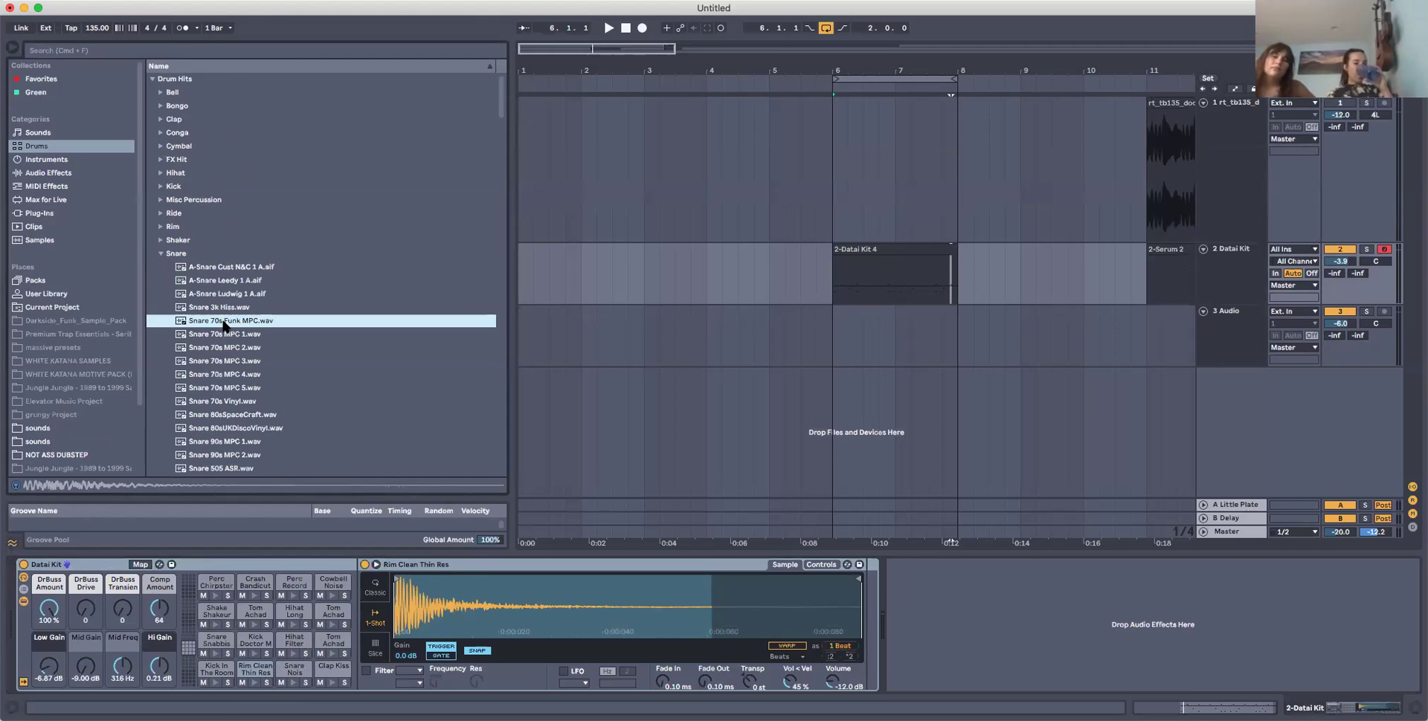
scroll(168, 212, down, 1)
click(160, 195)
click(243, 381)
scroll(244, 379, down, 5)
scroll(243, 382, down, 5)
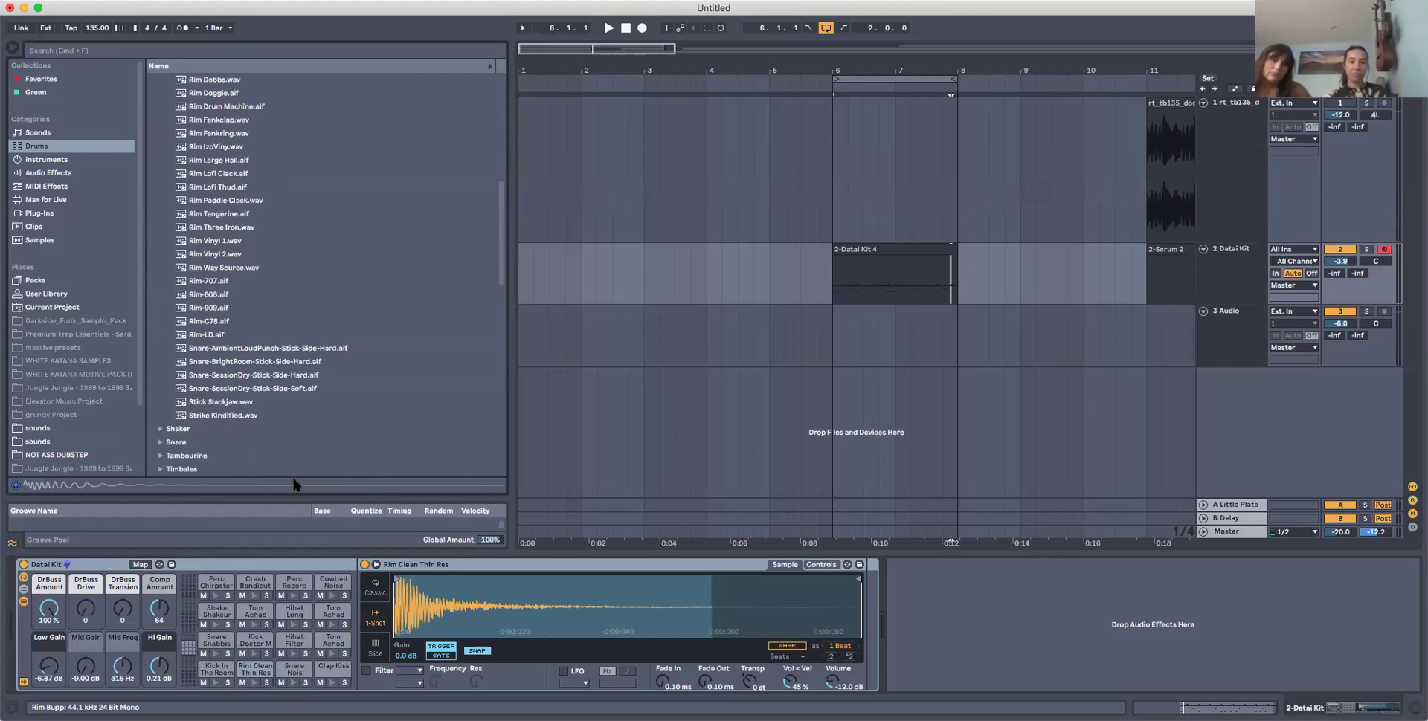
scroll(283, 408, down, 15)
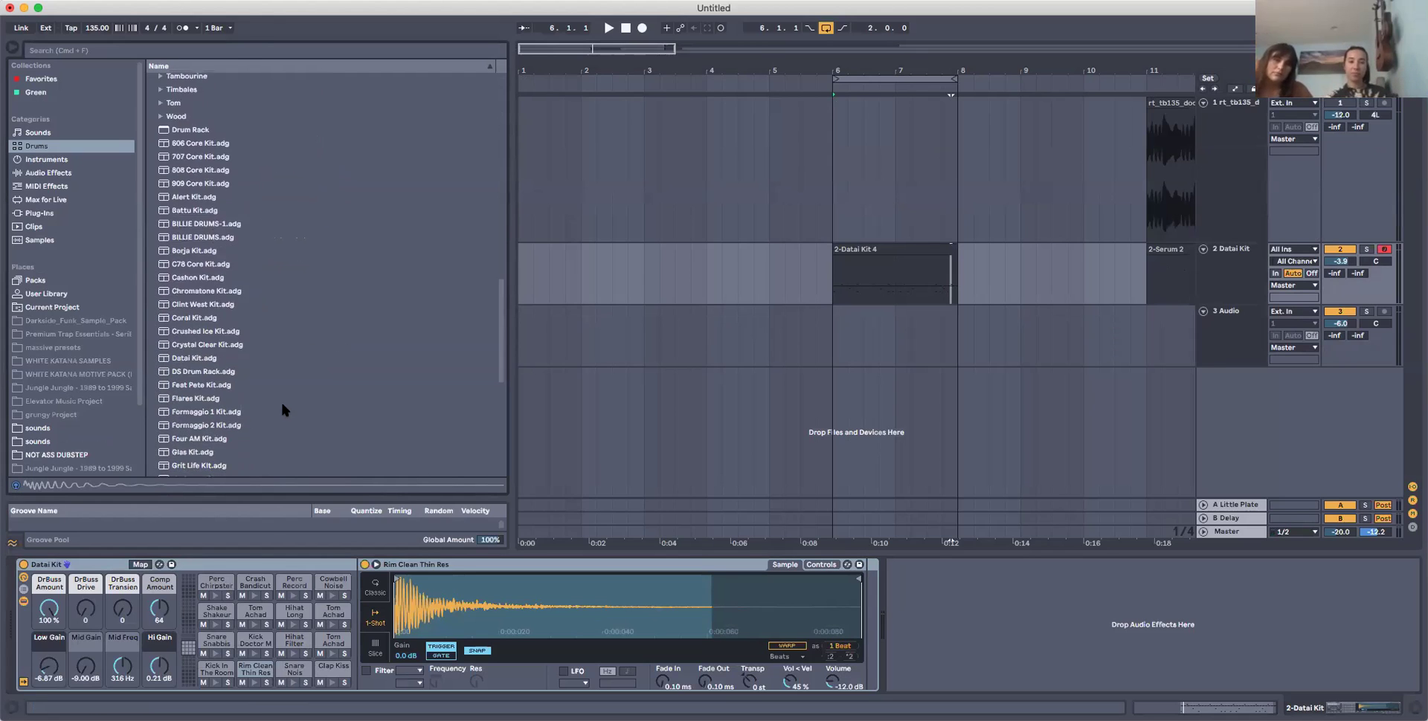
scroll(282, 406, down, 3)
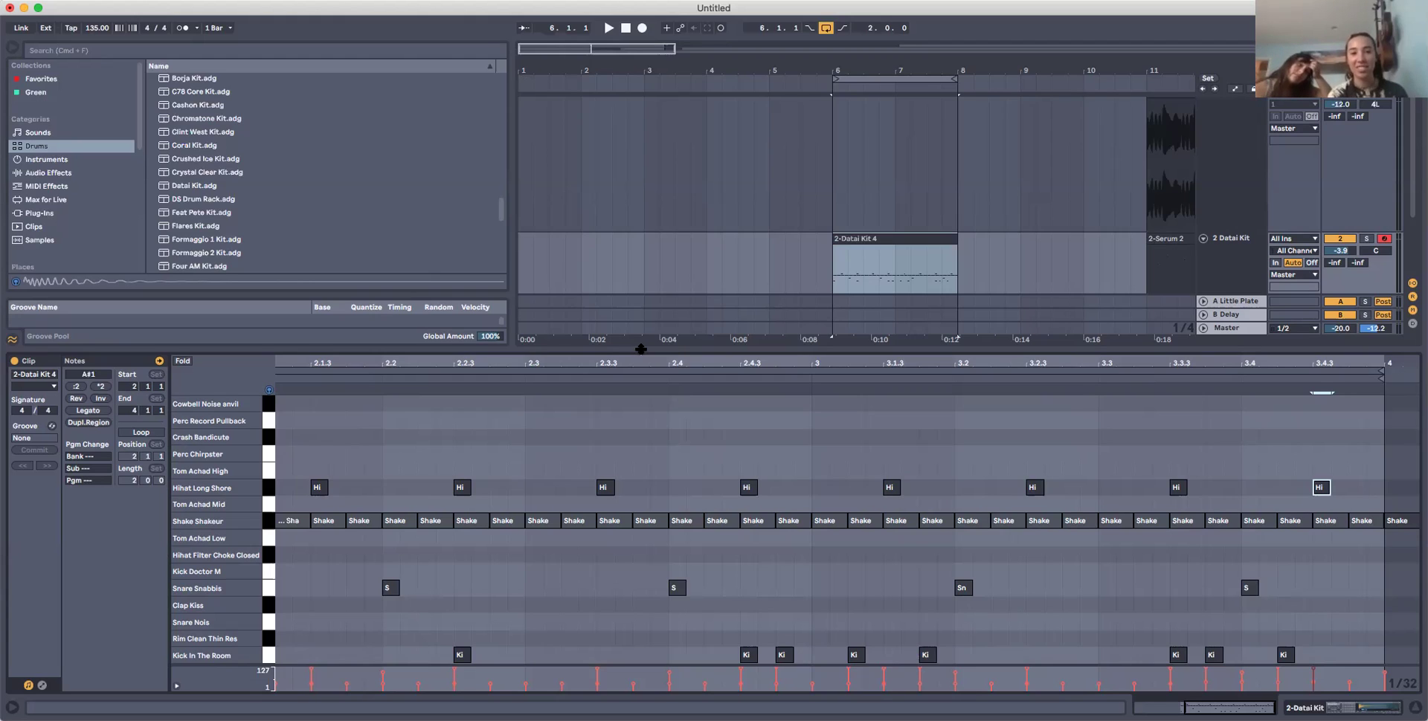
Examine the Datai Kit track by switching between its devices and the notes of the 2-Datai Kit 4 clip.
drag(741, 350, 741, 430)
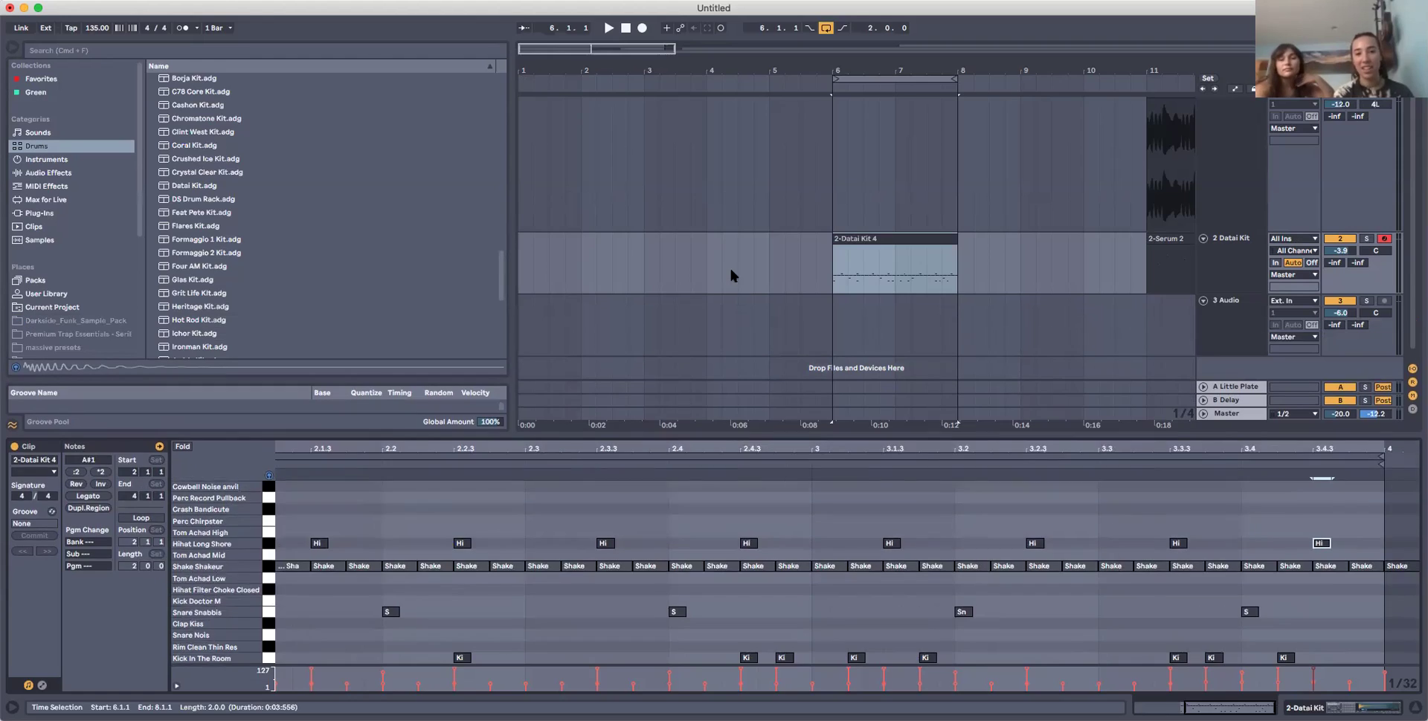
click(731, 270)
click(719, 173)
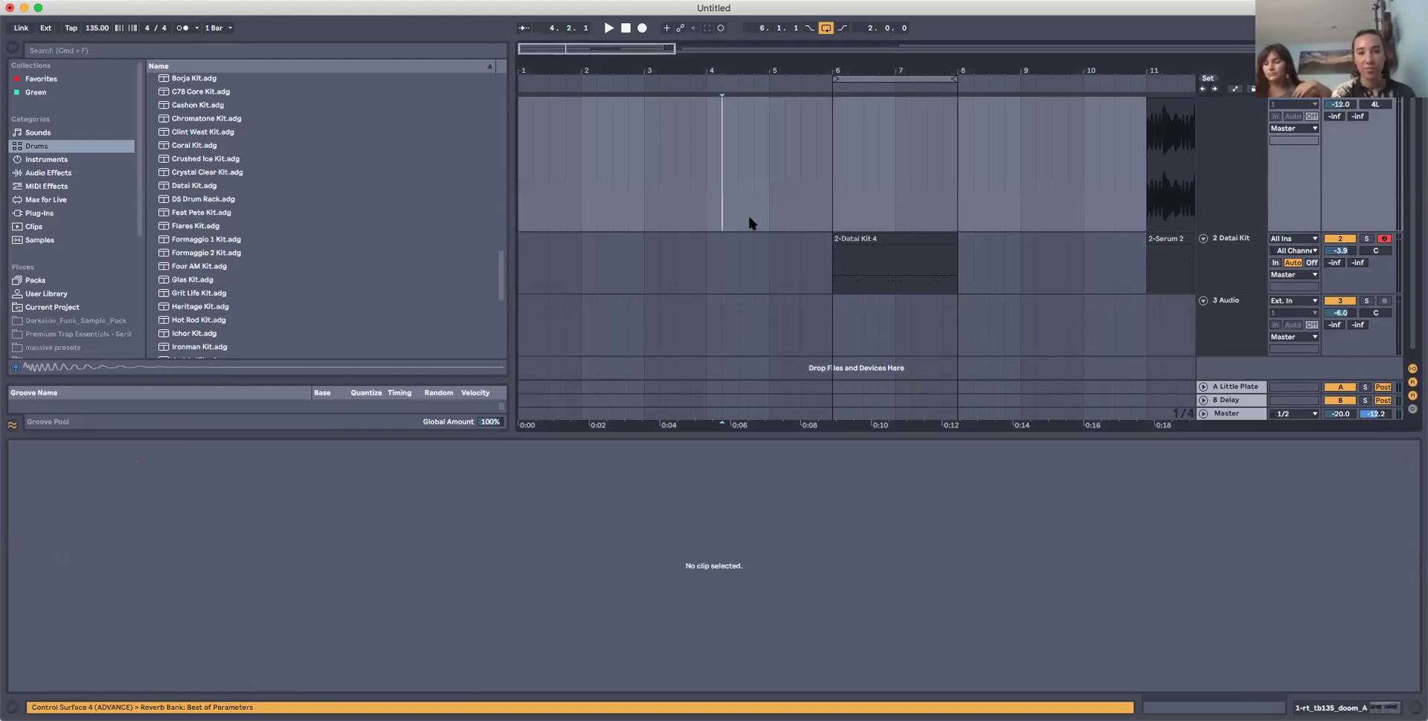
click(737, 249)
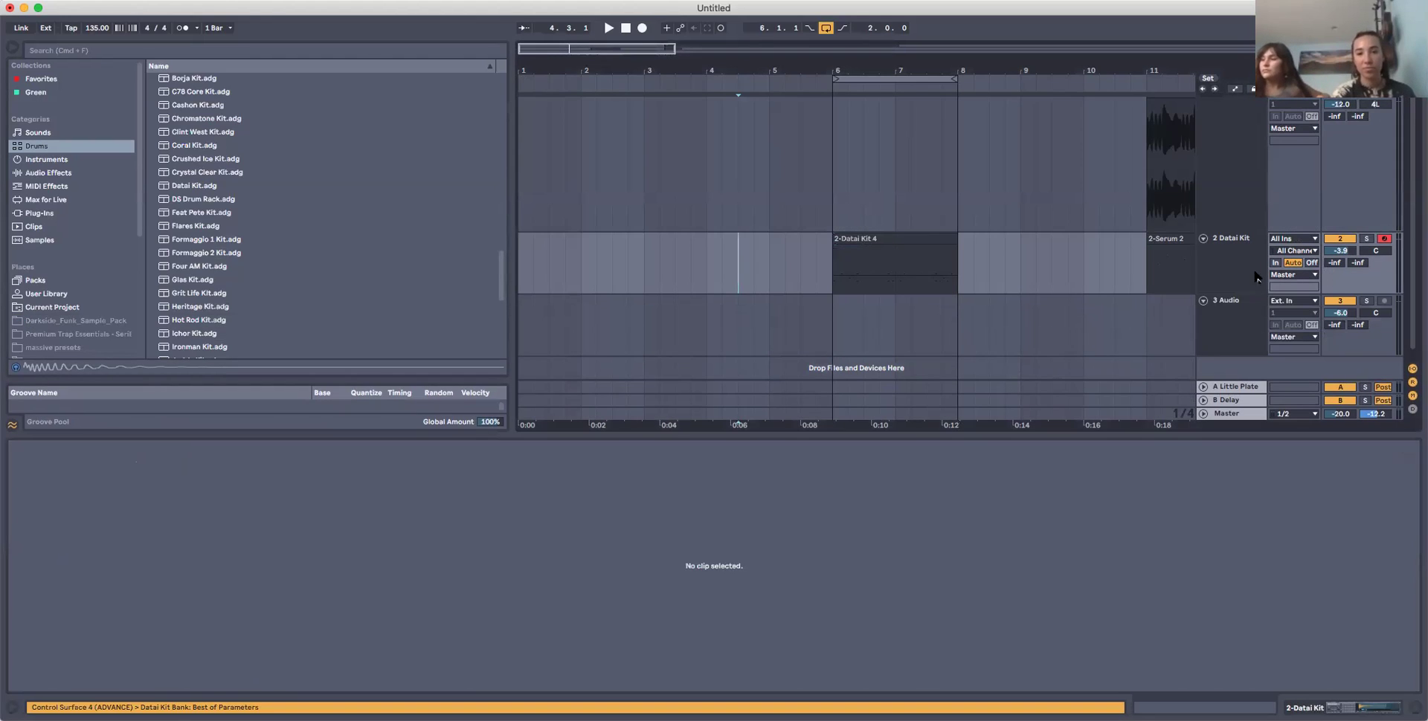
click(1240, 254)
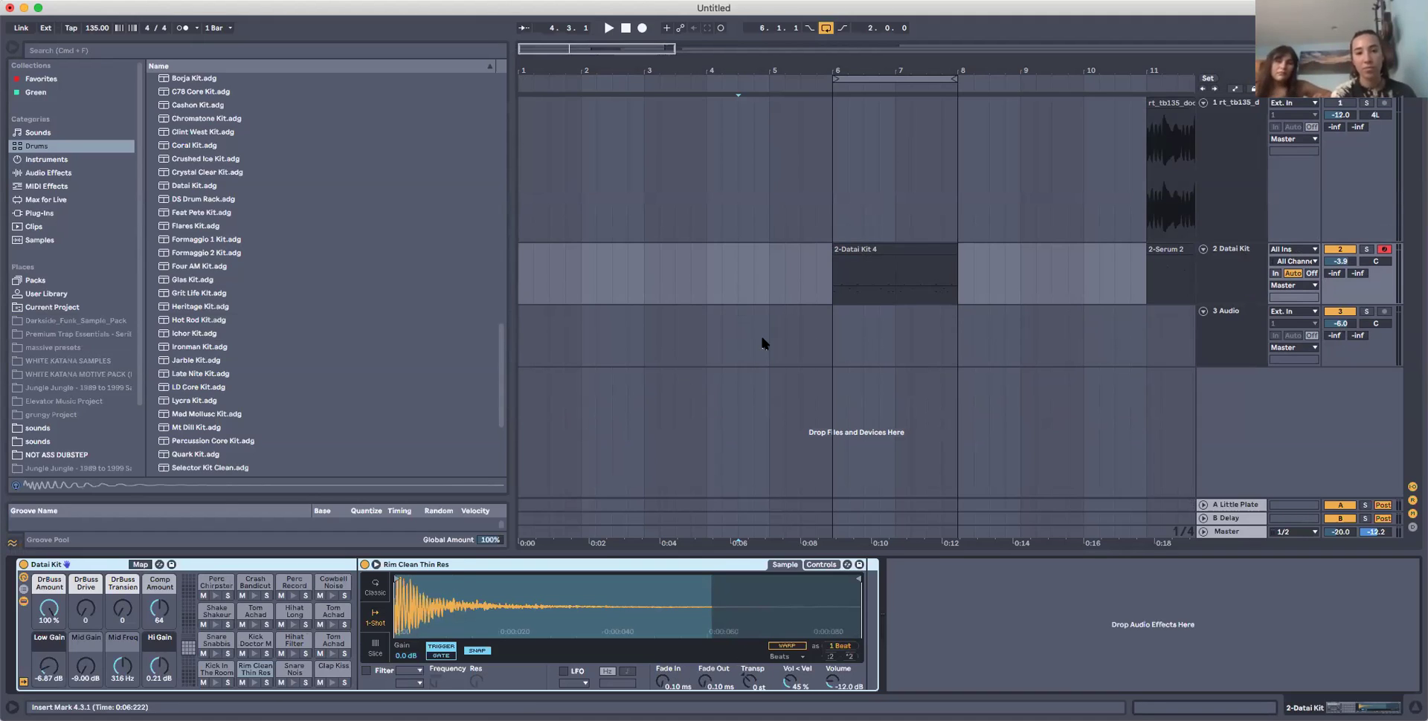
double_click(868, 250)
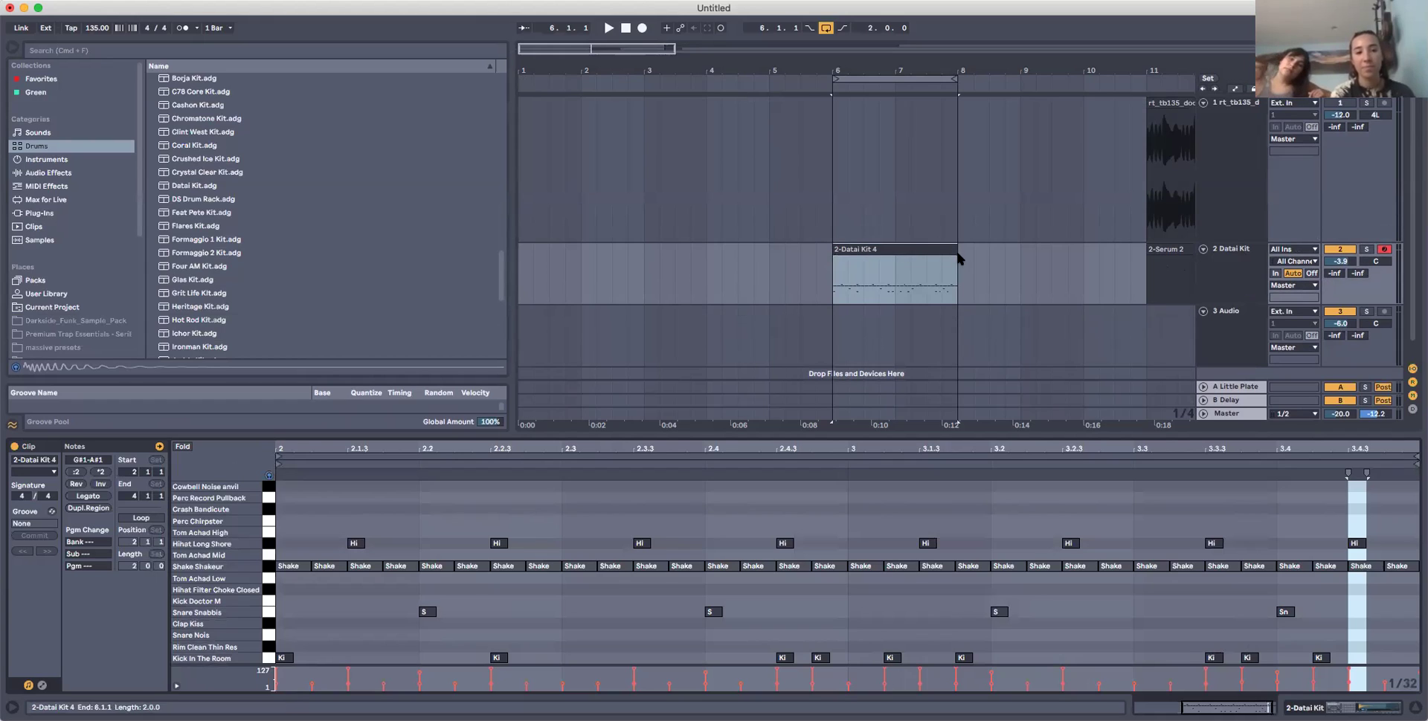
click(1214, 270)
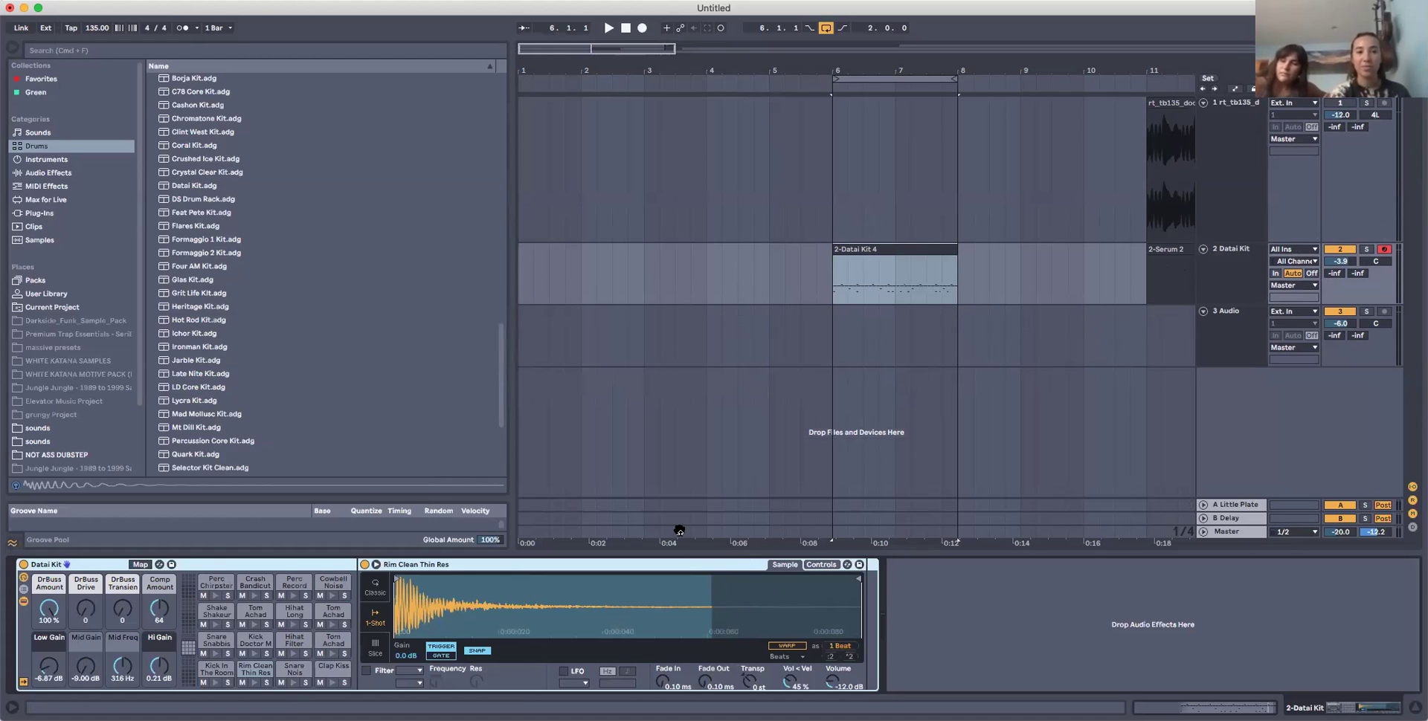
Browse the Instruments category and expand the Analog preset folders.
click(53, 162)
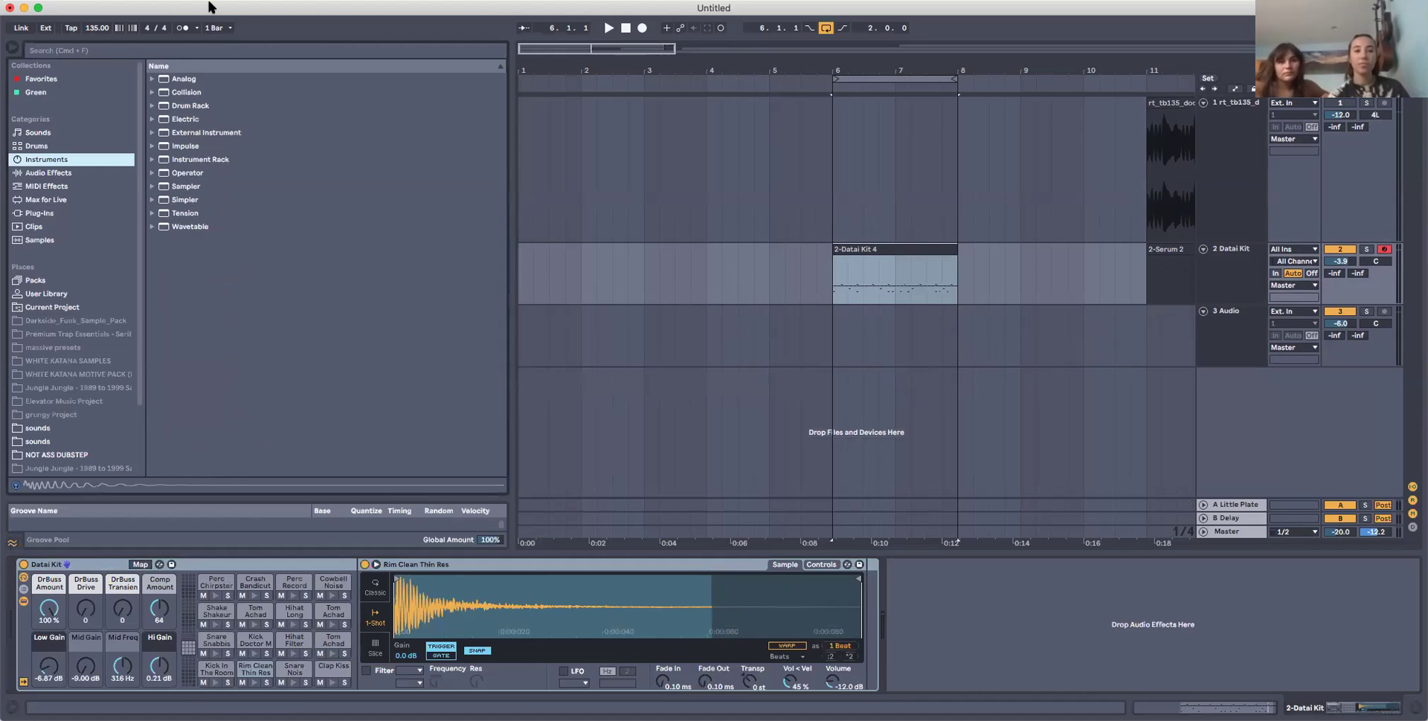
click(753, 138)
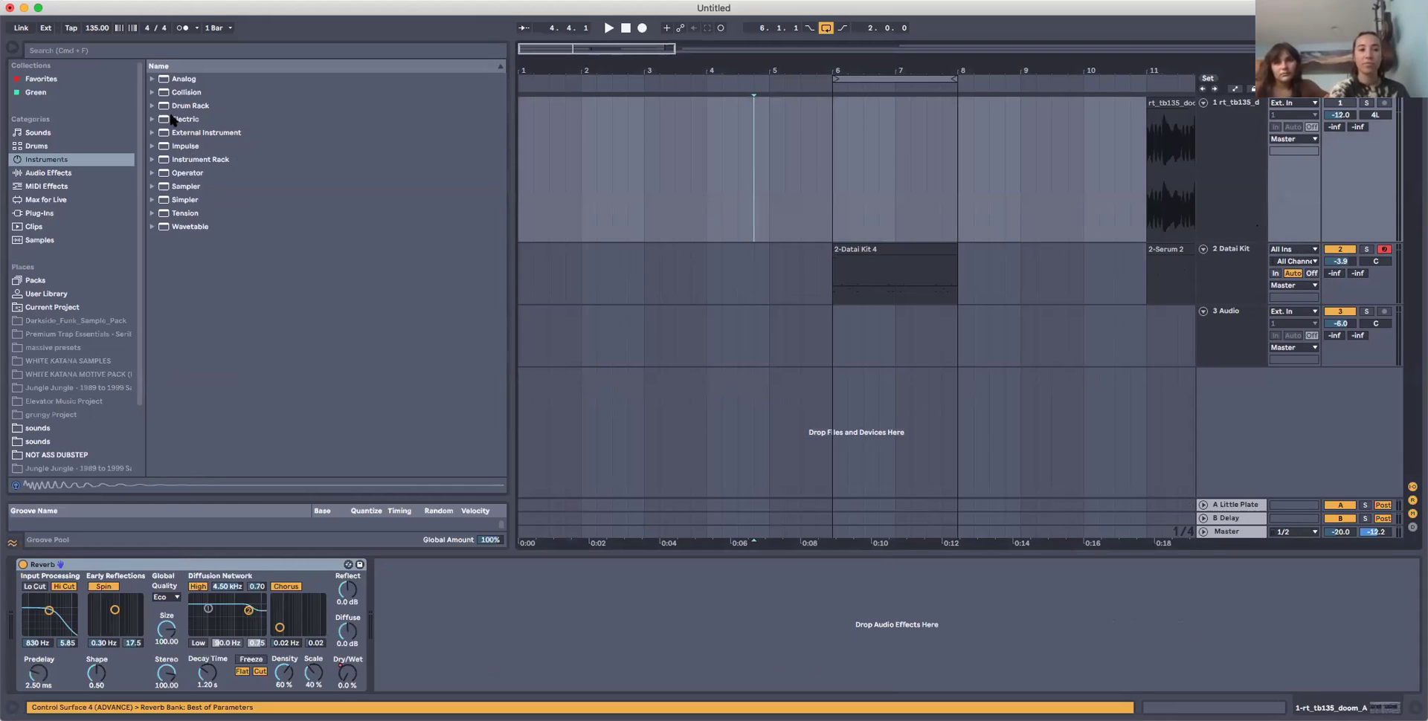
click(152, 78)
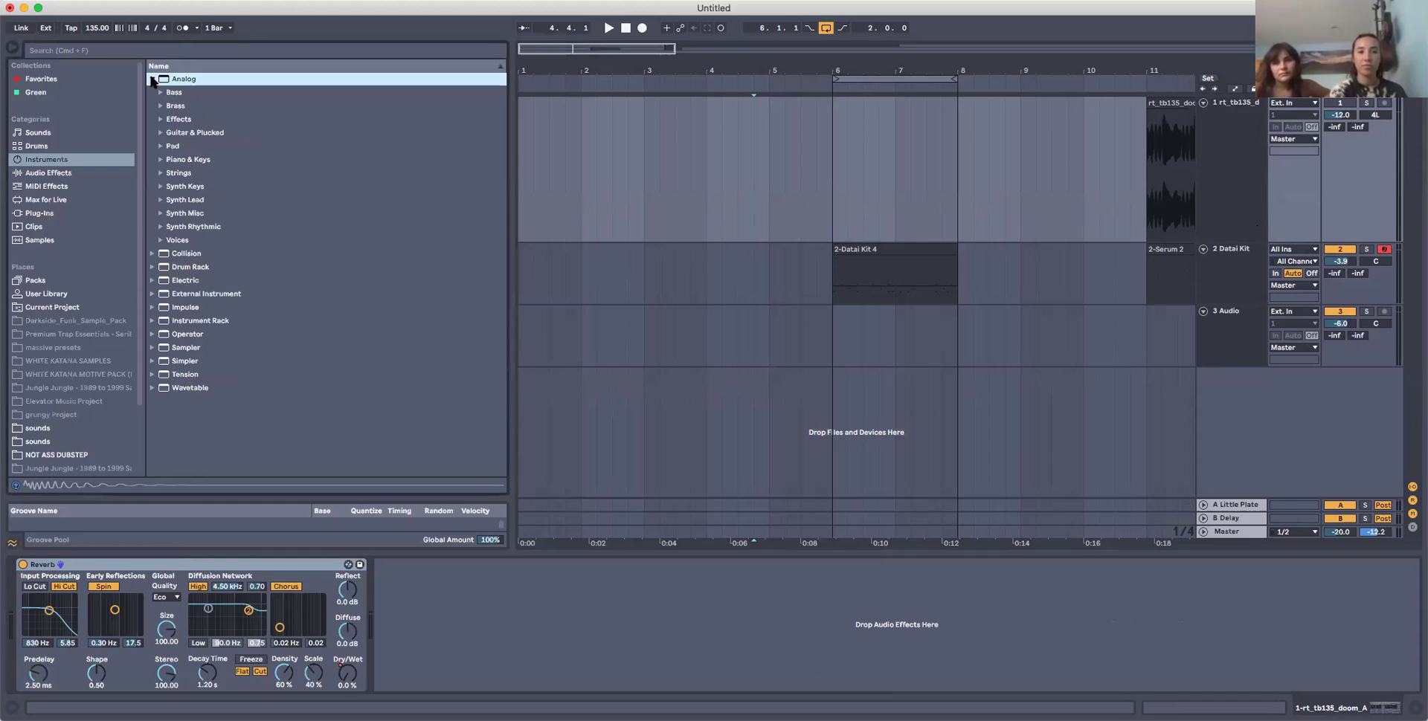
Insert a new MIDI track, place it directly below the Datai Kit track, and arm it for recording.
right_click(1246, 420)
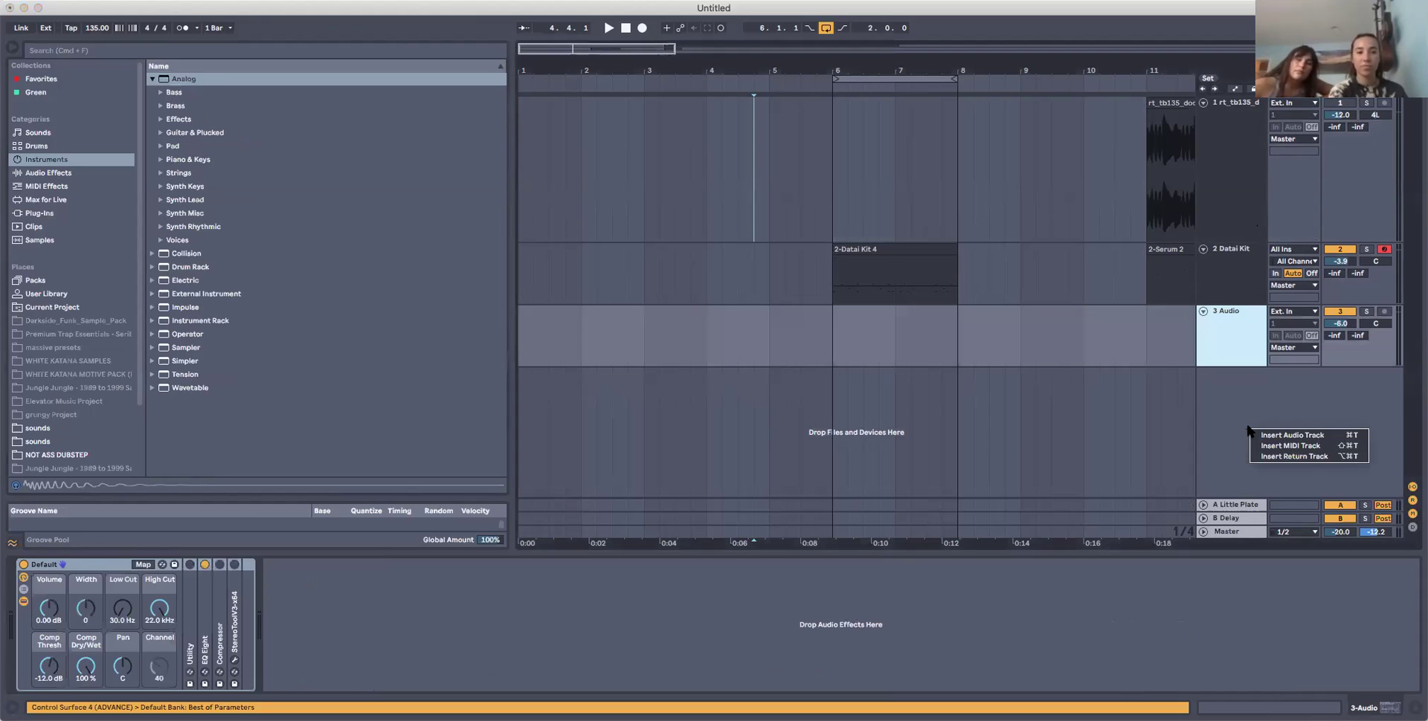
click(1281, 447)
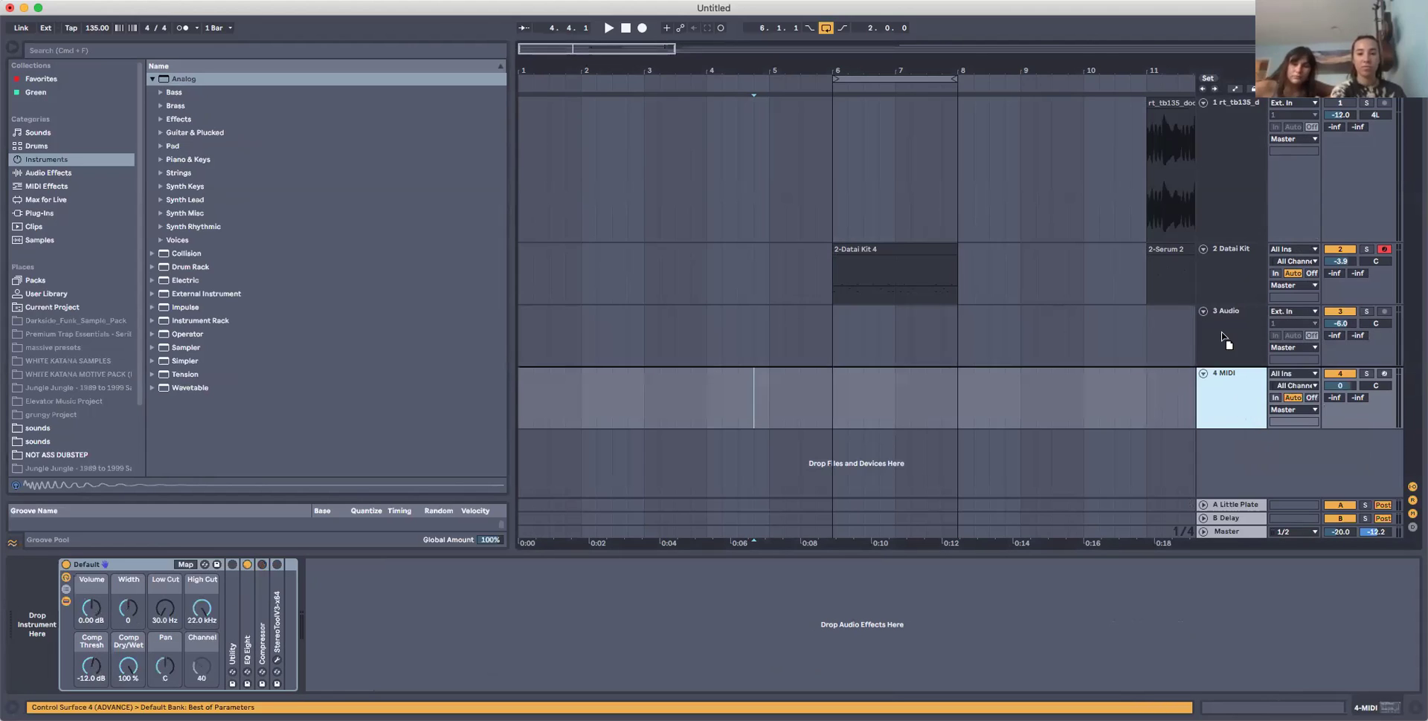
drag(1226, 315, 1317, 351)
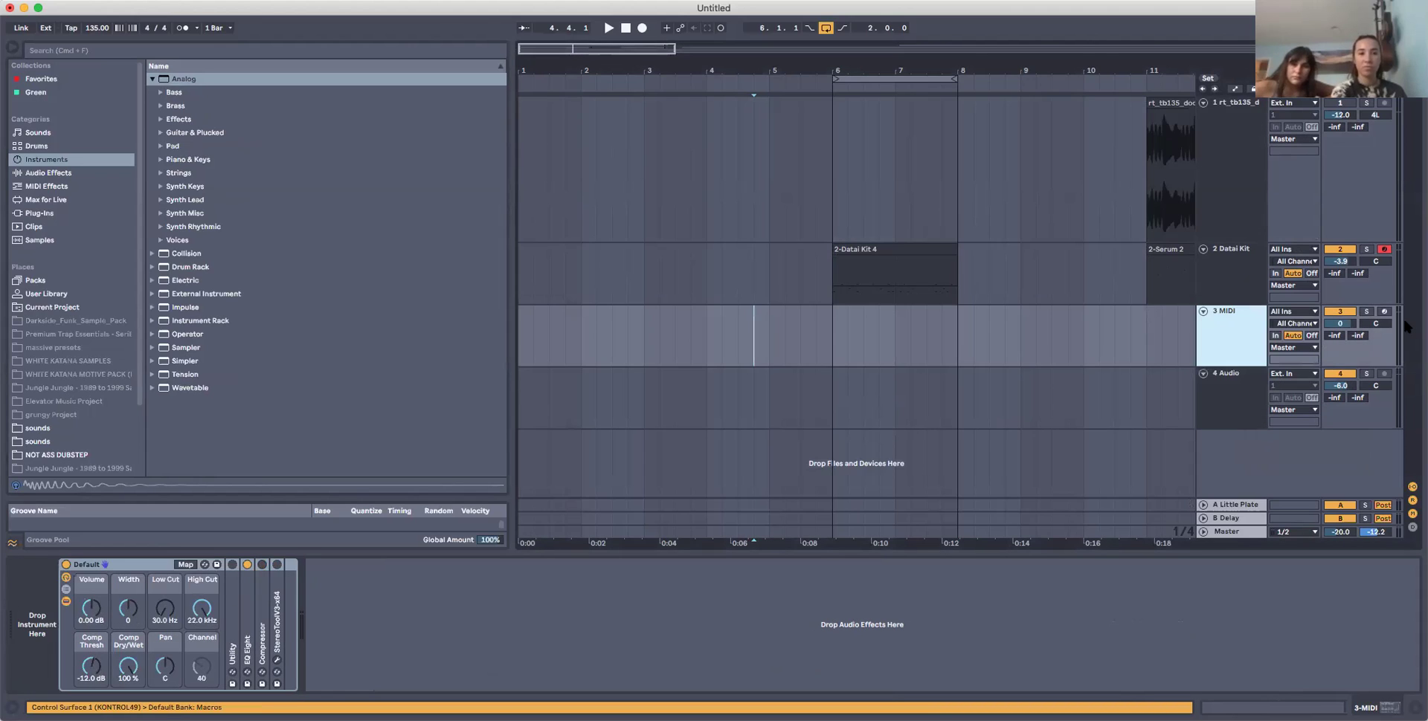
click(1384, 311)
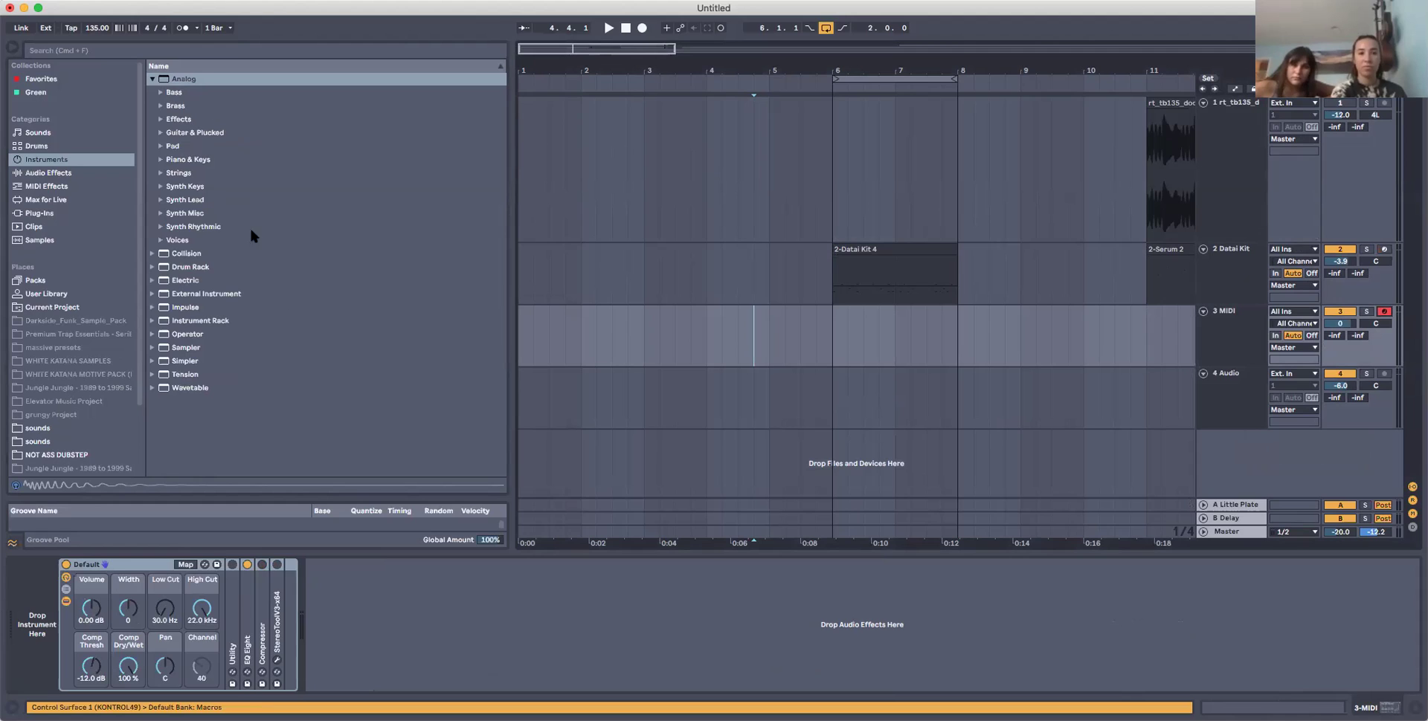
Audition Analog bass presets, starting with Bass Floor Bounce.adg, and load Deep In Dark.adg onto the new MIDI track.
click(159, 93)
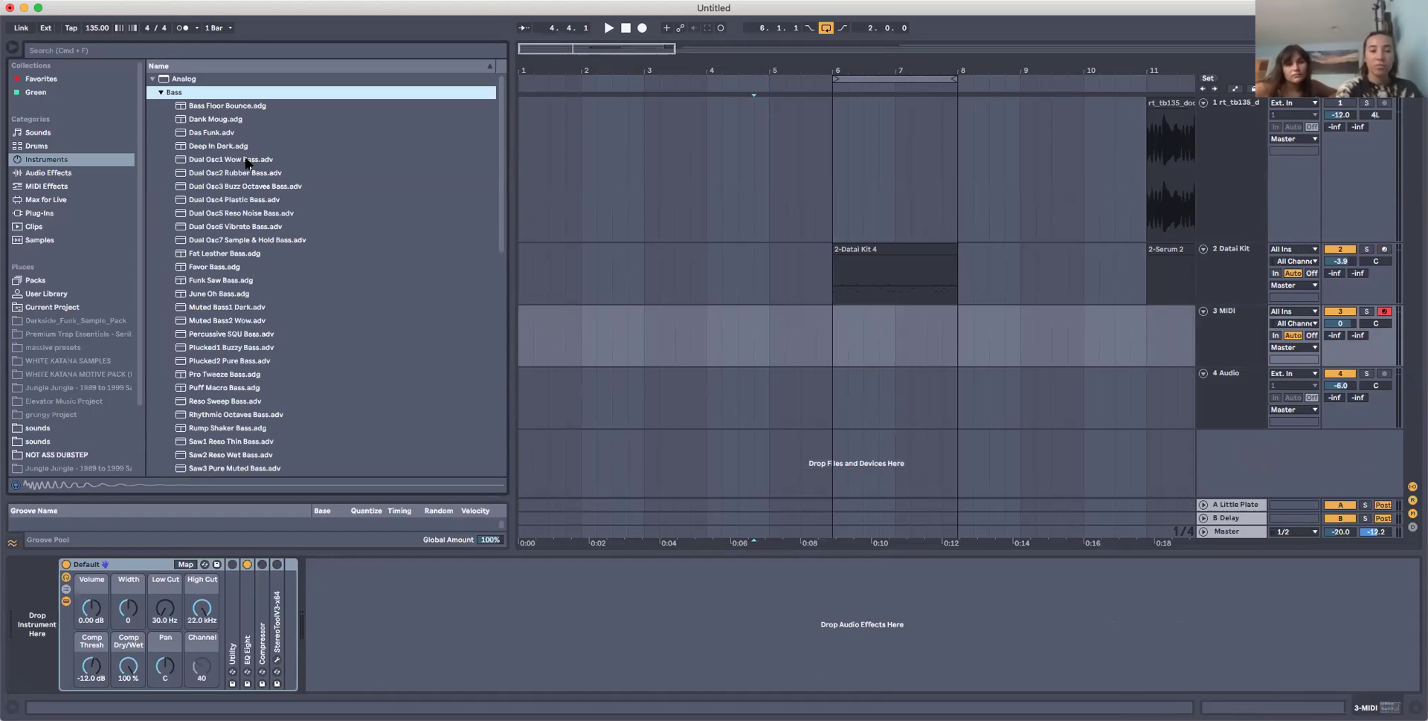
click(225, 108)
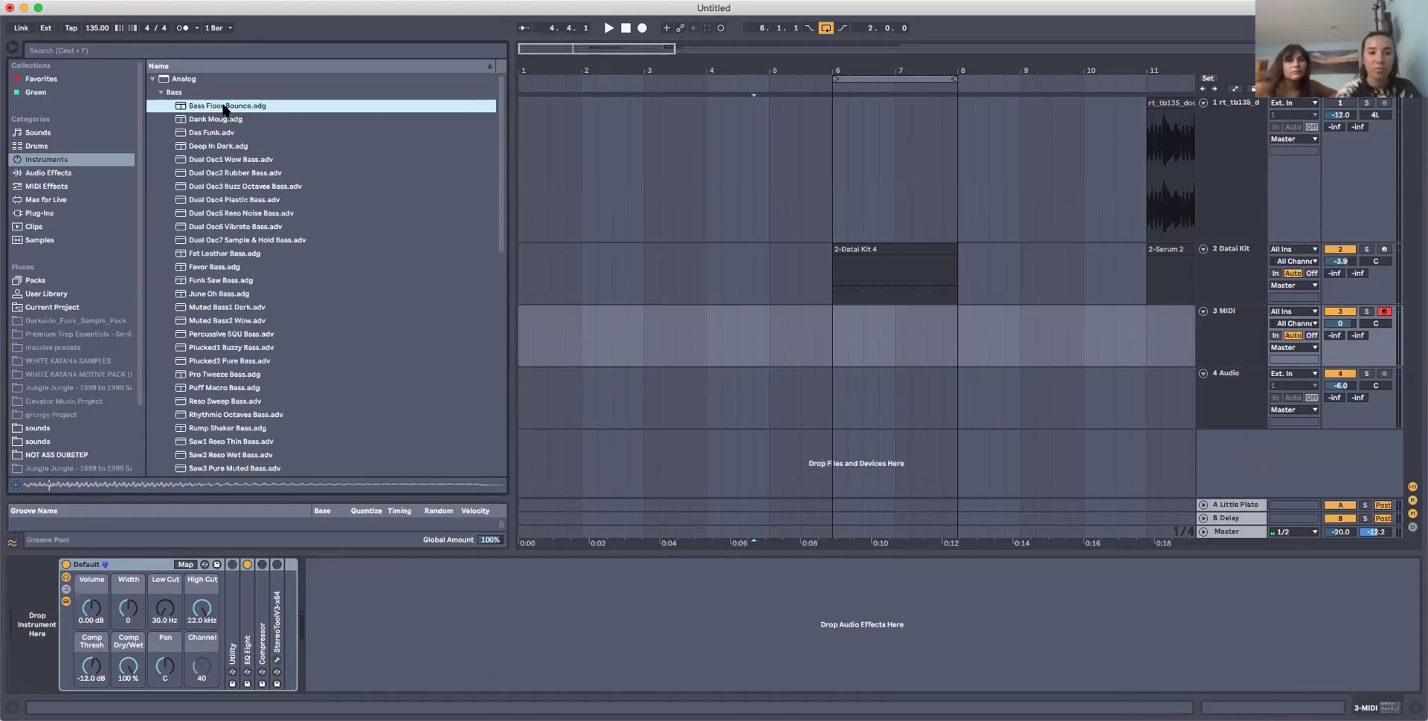
key(Down)
key(Down)
key(Down)
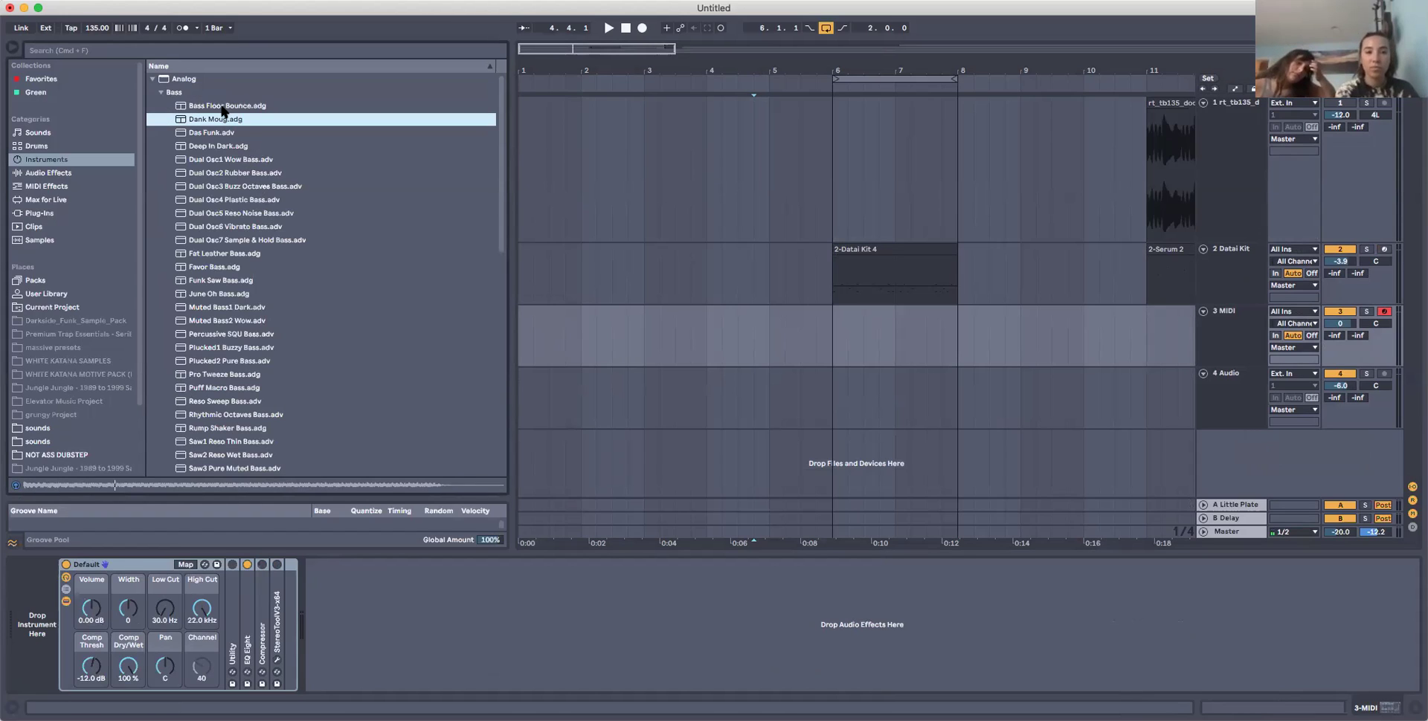
click(203, 152)
click(197, 154)
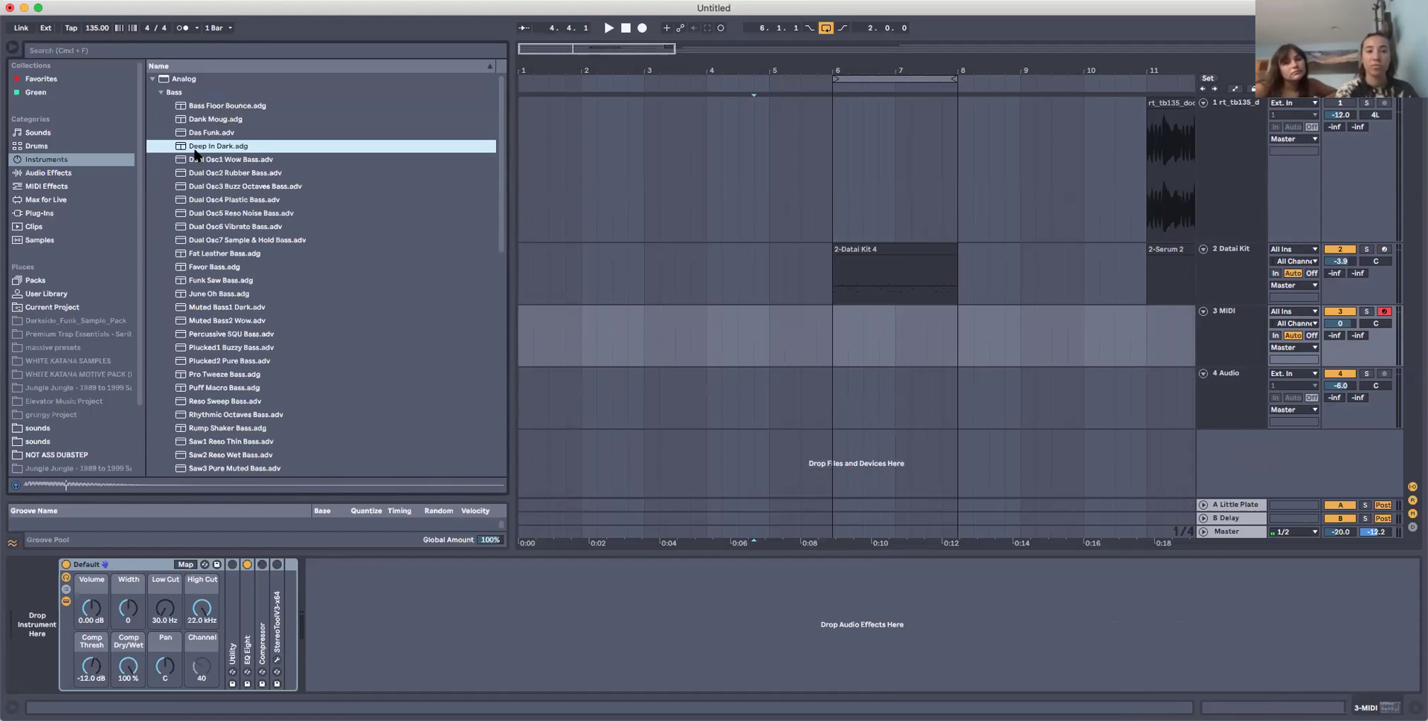
double_click(193, 147)
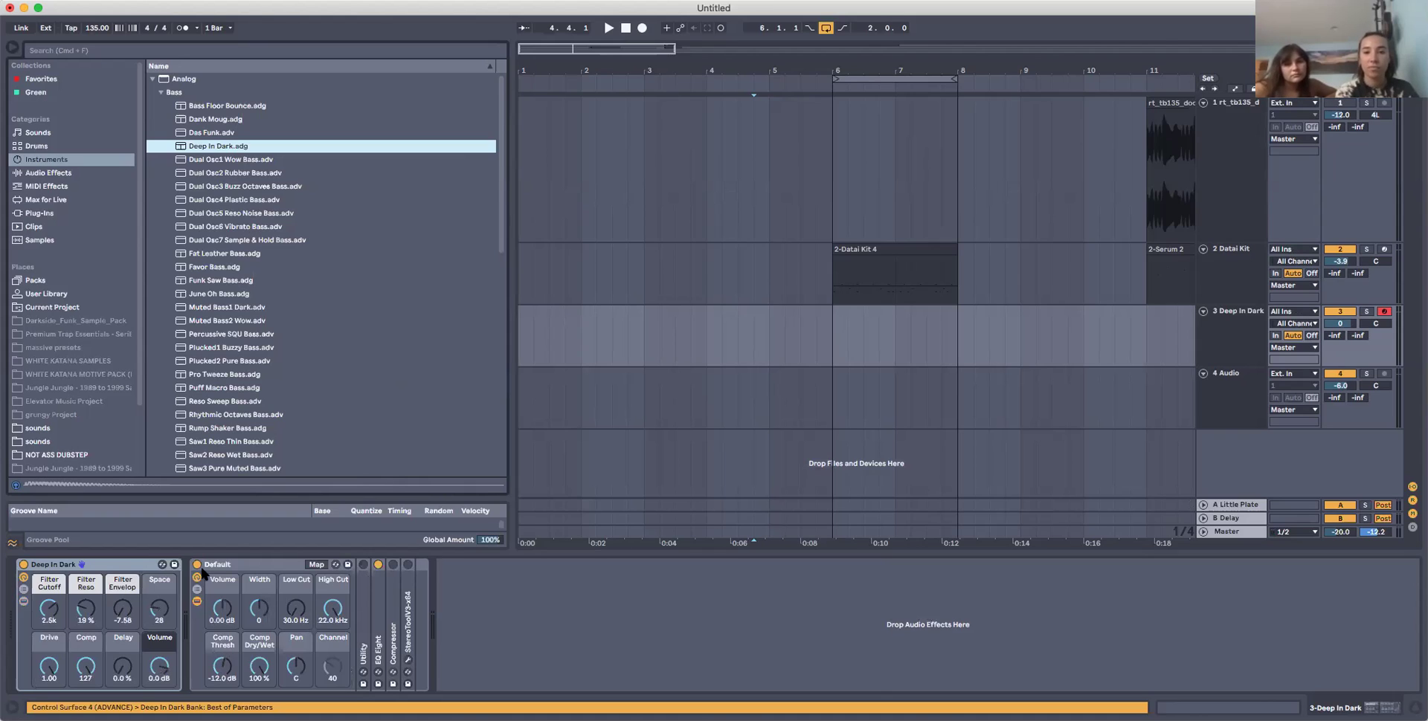
Remove the Default audio effect rack from the Deep In Dark track and lower the computer keyboard's octave.
click(238, 567)
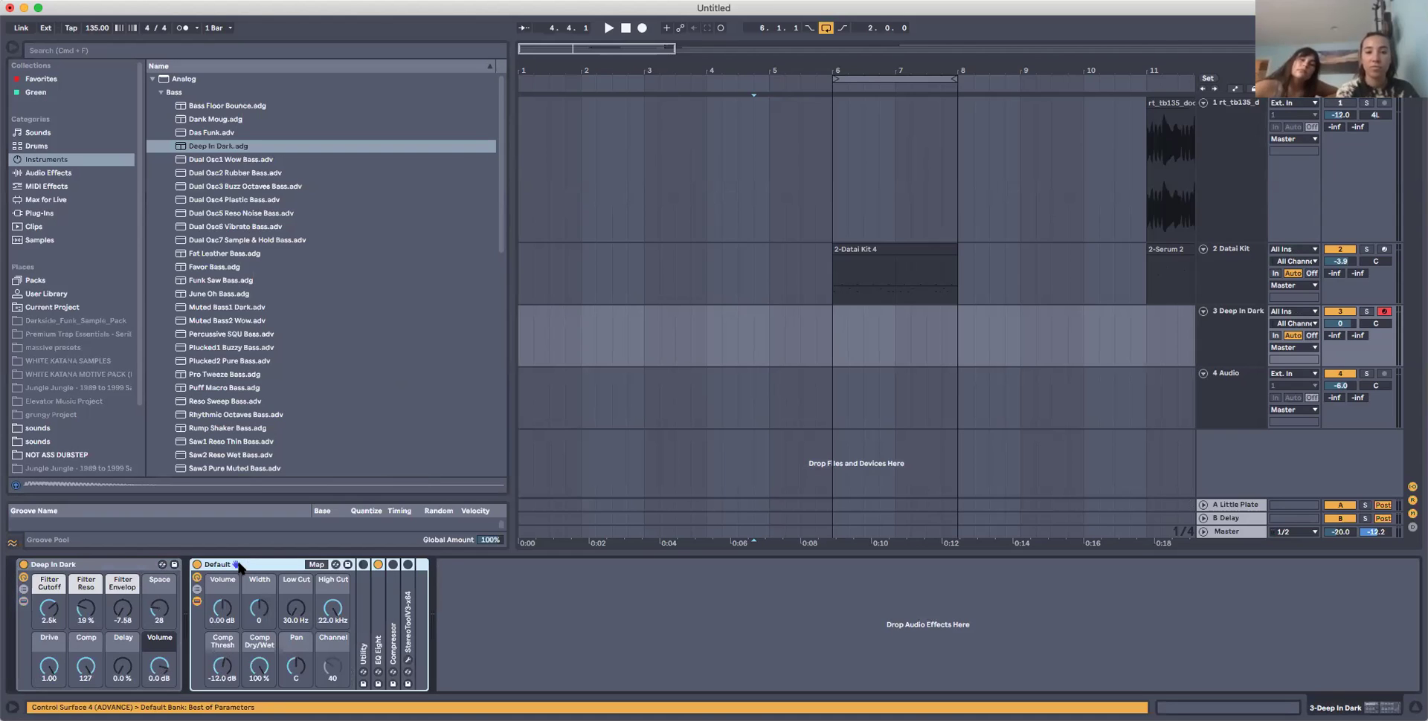
key(Delete)
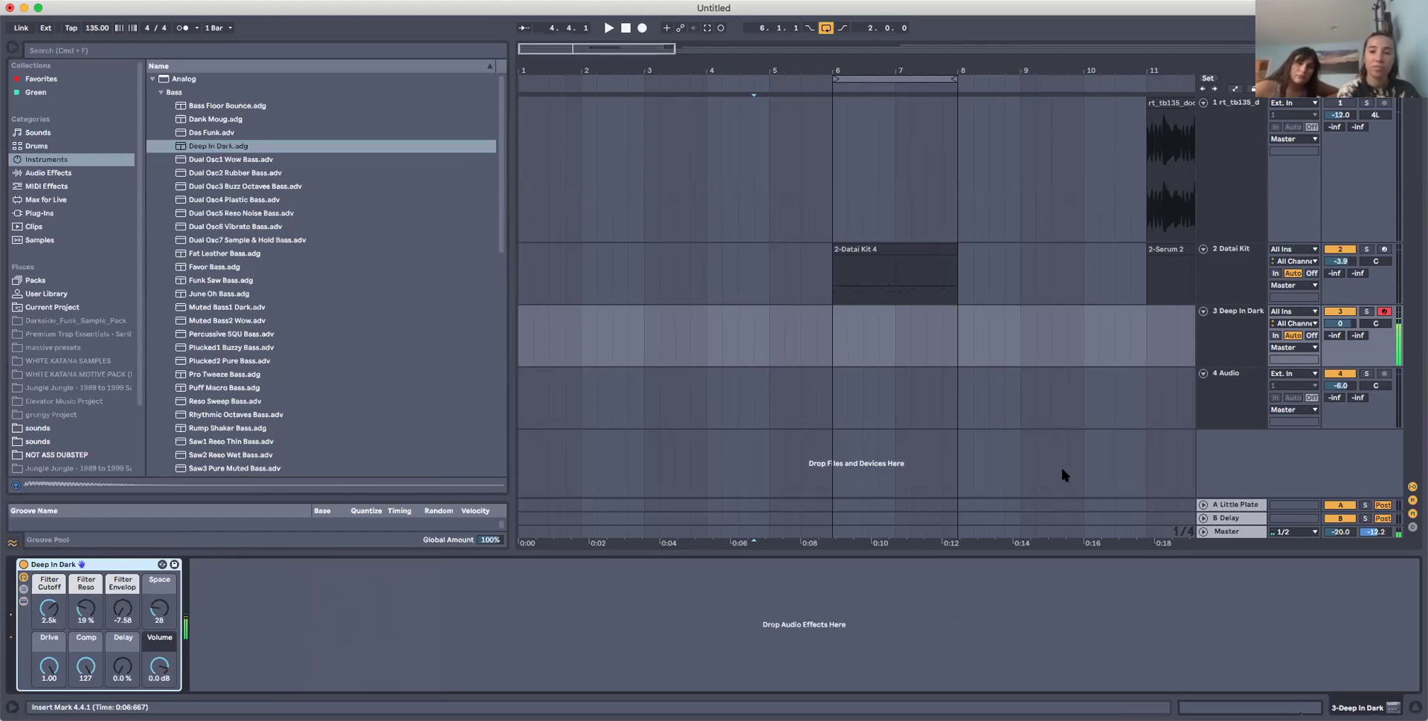
key(z)
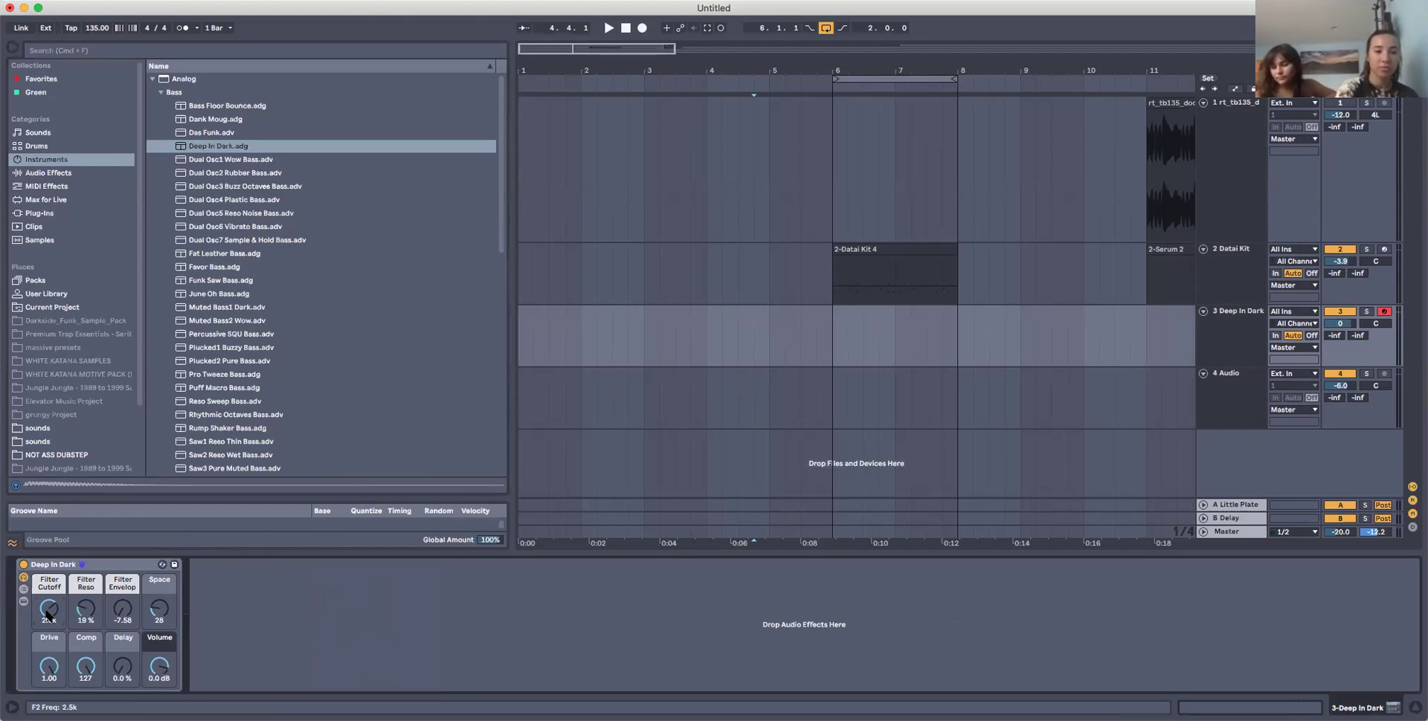
Set the Deep In Dark macros to Filter Cutoff 2.9k, Filter Reso 20 %, Filter Envelop -1.72 and Space 43, checking the low octave.
mouse_move(49, 609)
mouse_down()
mouse_move(49, 582)
mouse_move(49, 635)
mouse_move(49, 535)
mouse_move(49, 595)
mouse_up()
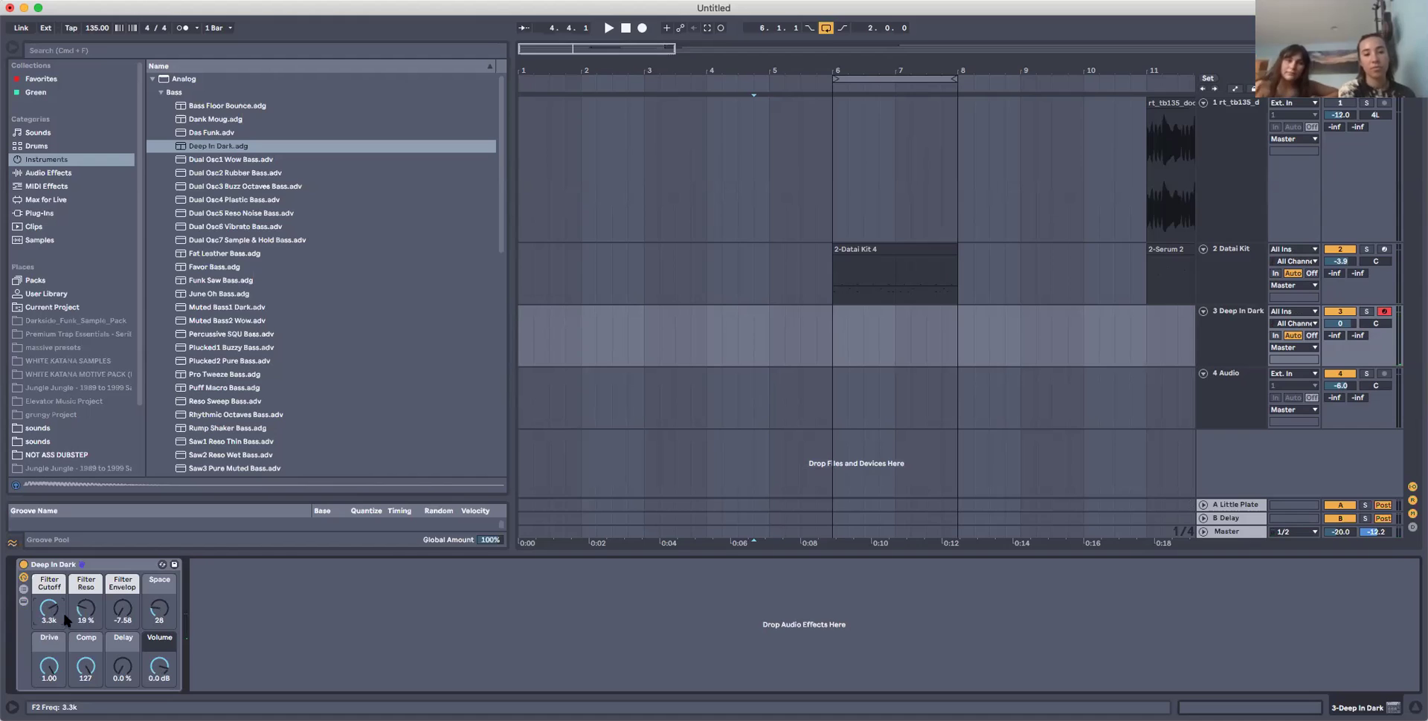
drag(49, 609, 86, 602)
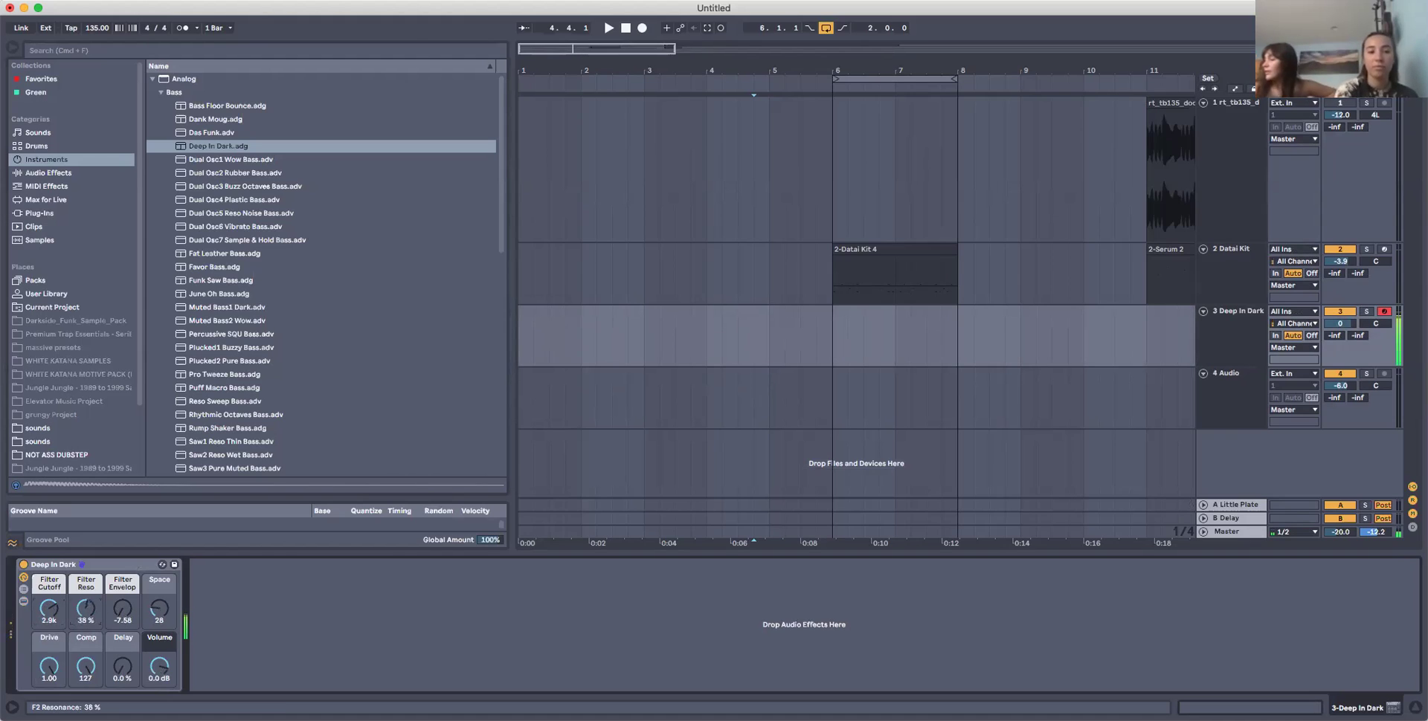
drag(86, 609, 151, 587)
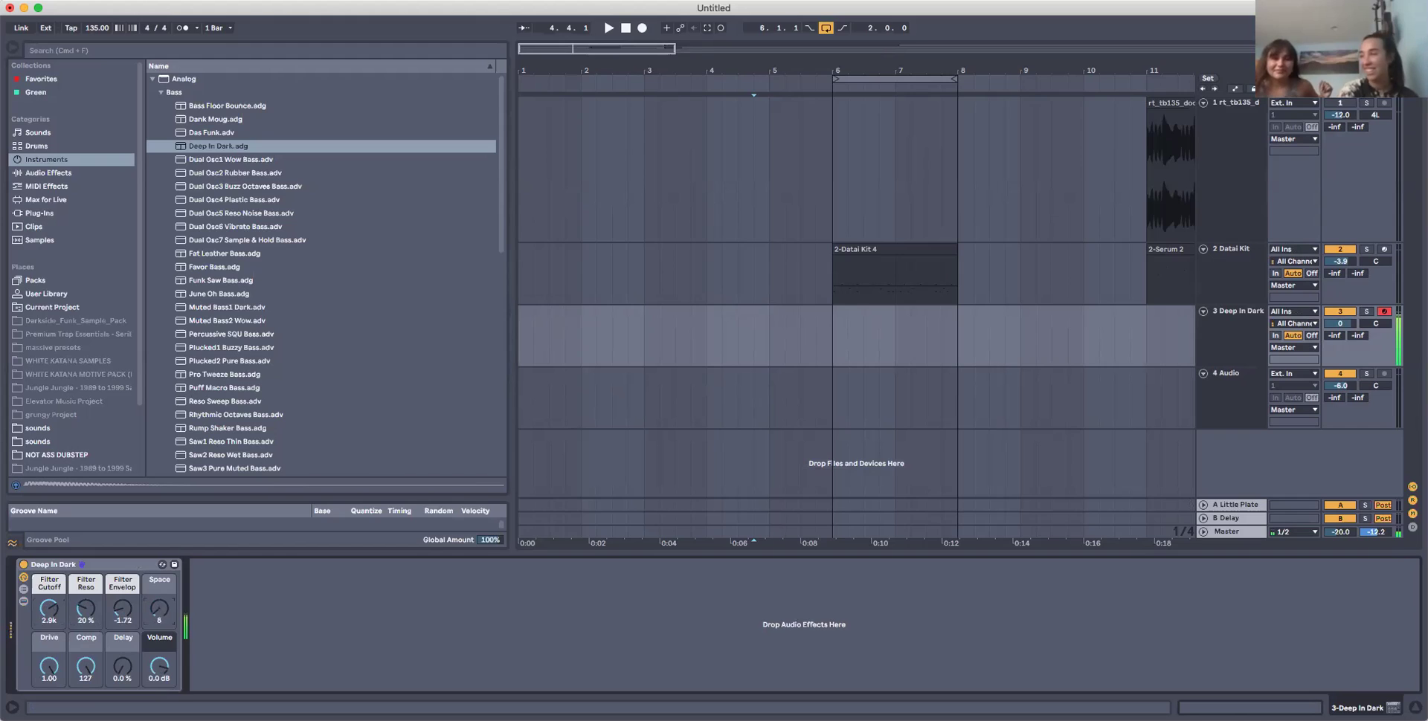
key(z)
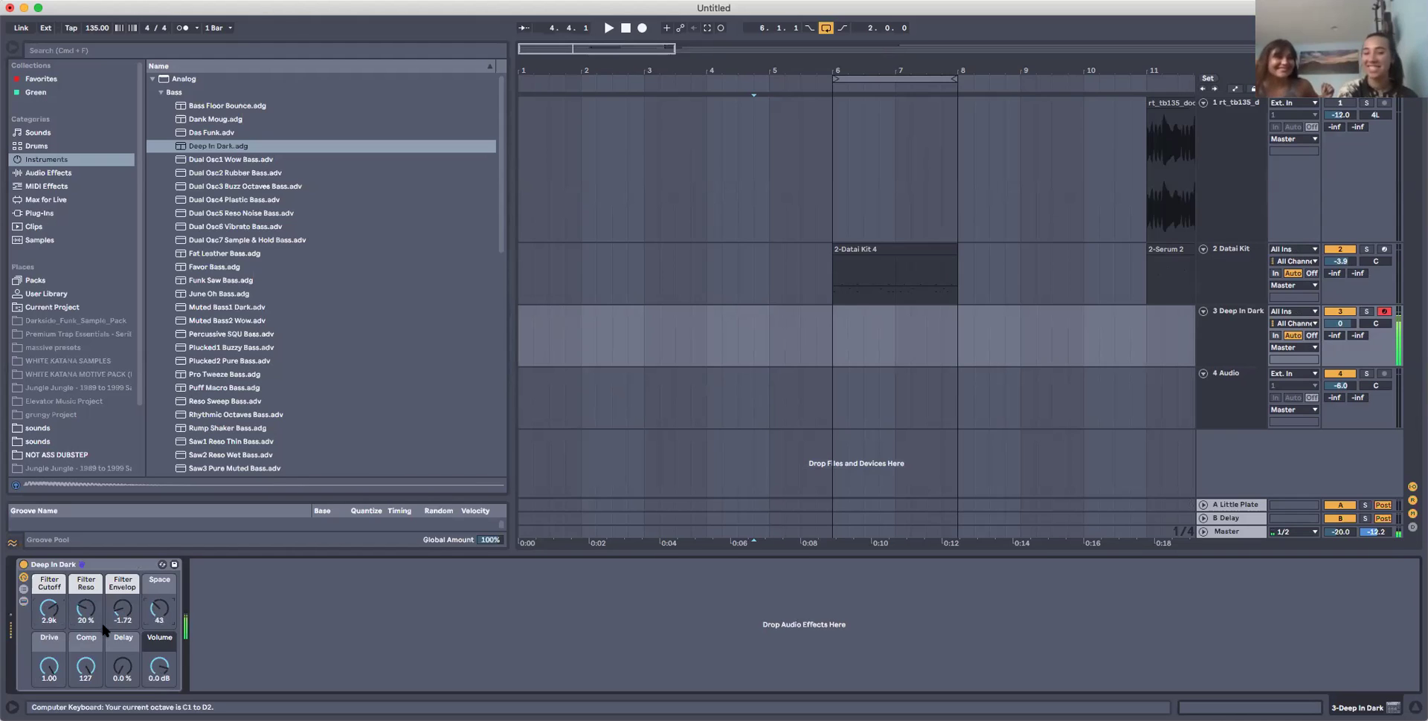
Record an empty two-bar MIDI clip on the Deep In Dark track from bar 6 to bar 8.
click(832, 335)
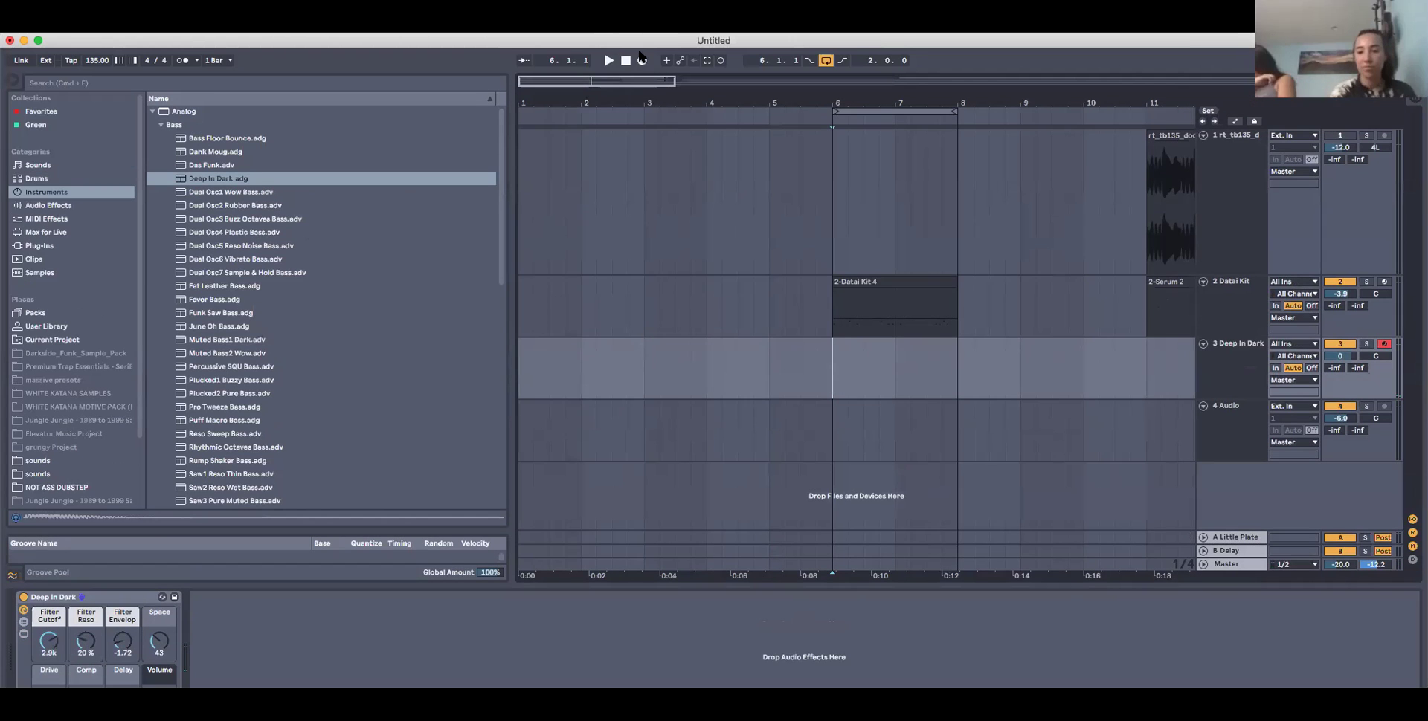
click(642, 28)
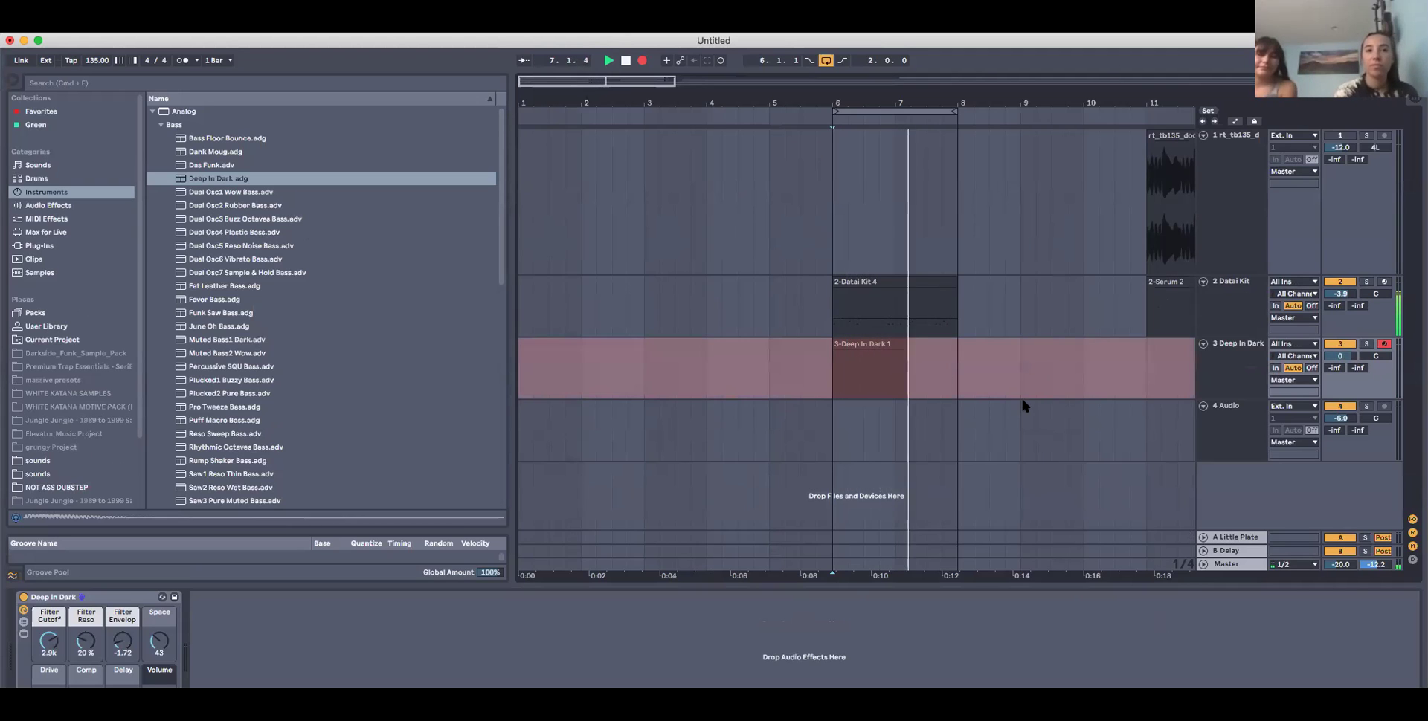
key(space)
Open the recorded Deep In Dark clip in an enlarged note editor and draw a one-beat C1 note at its start.
double_click(905, 345)
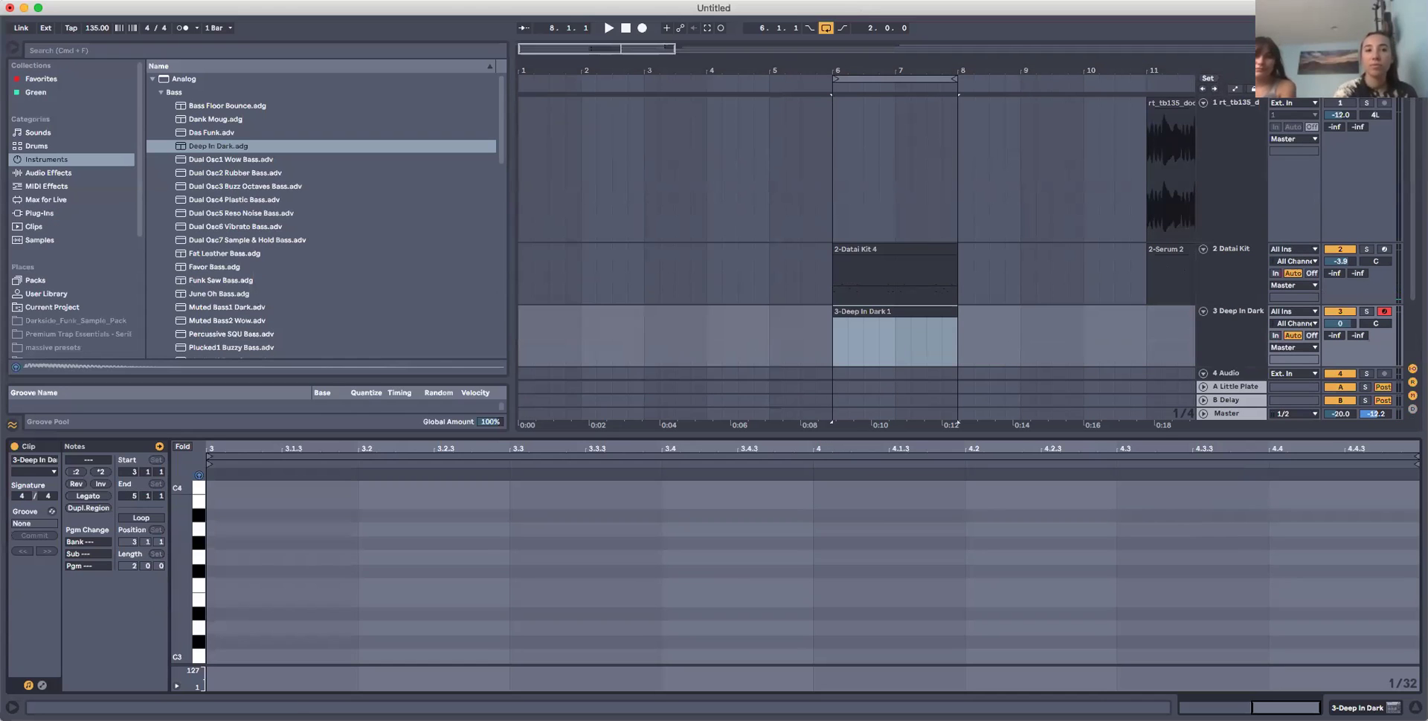
drag(497, 435, 485, 321)
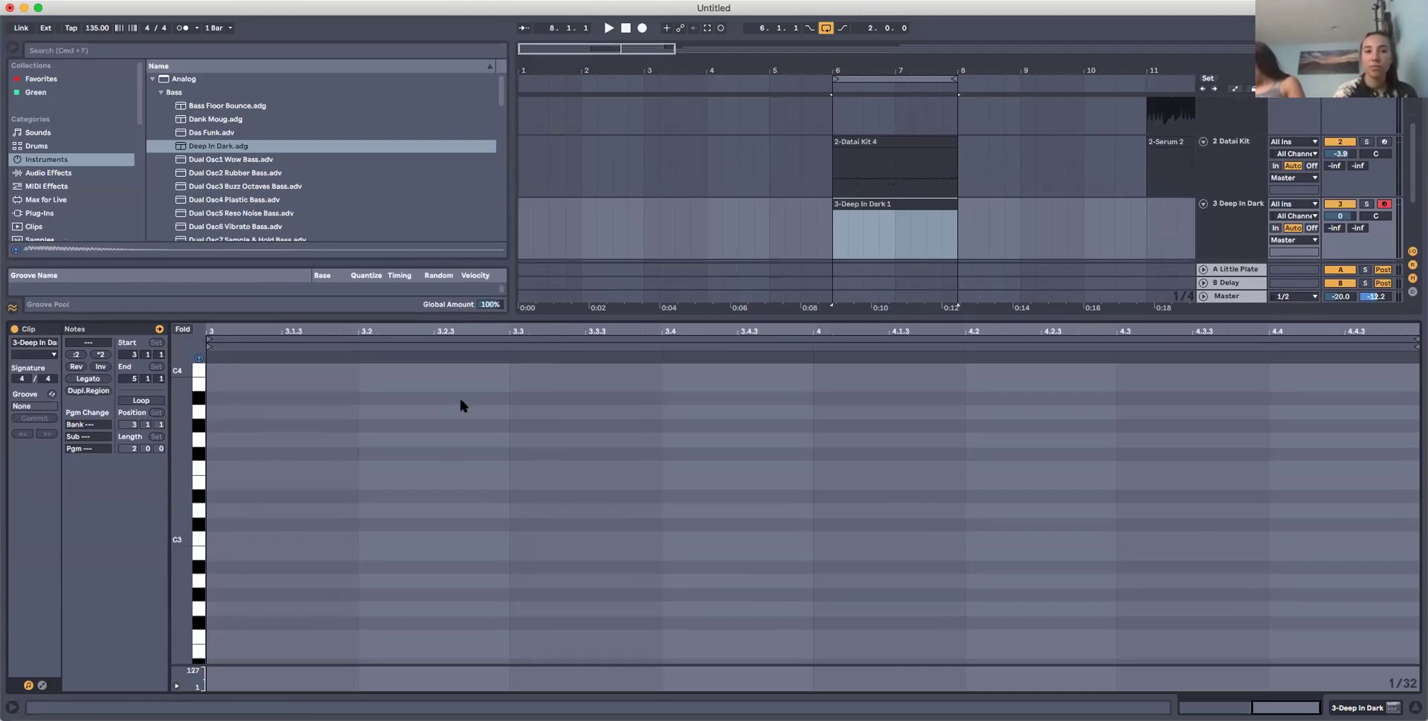
scroll(368, 524, down, 10)
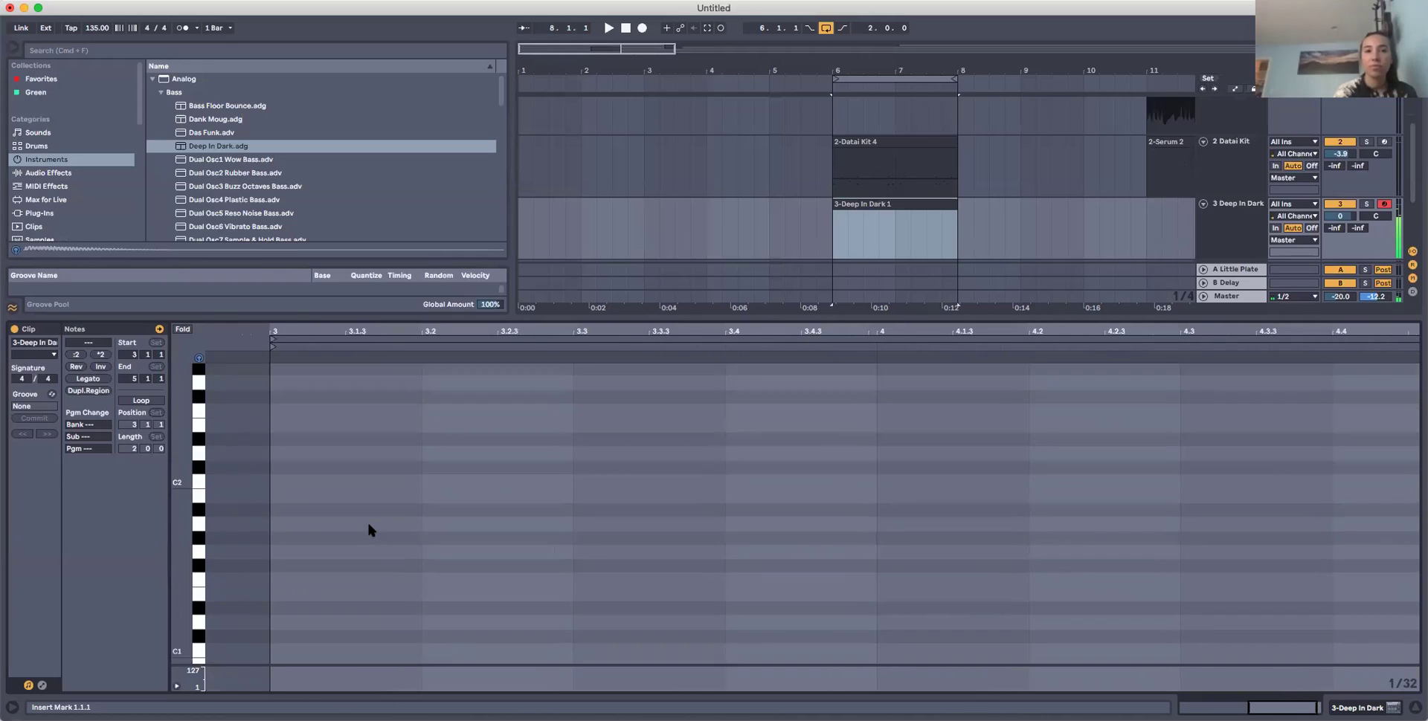
double_click(298, 448)
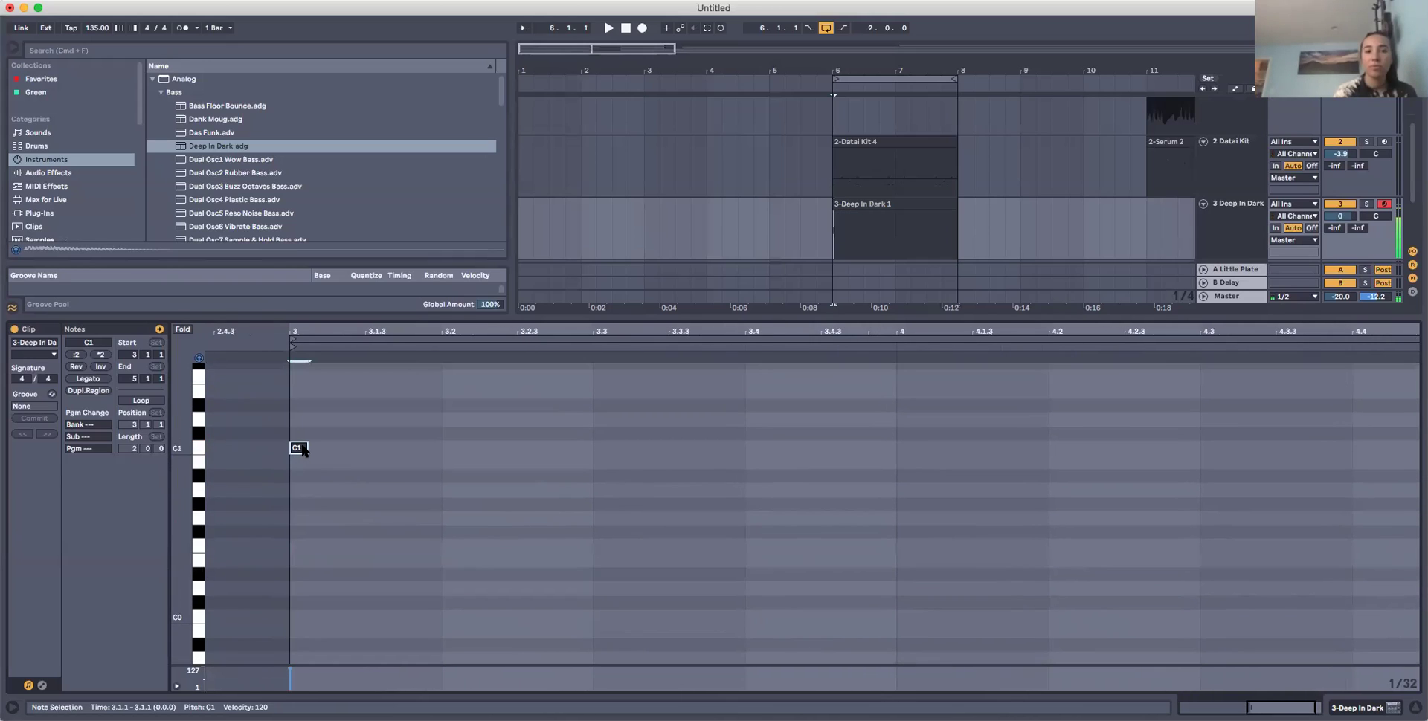
drag(305, 448, 437, 452)
key(space)
key(space)
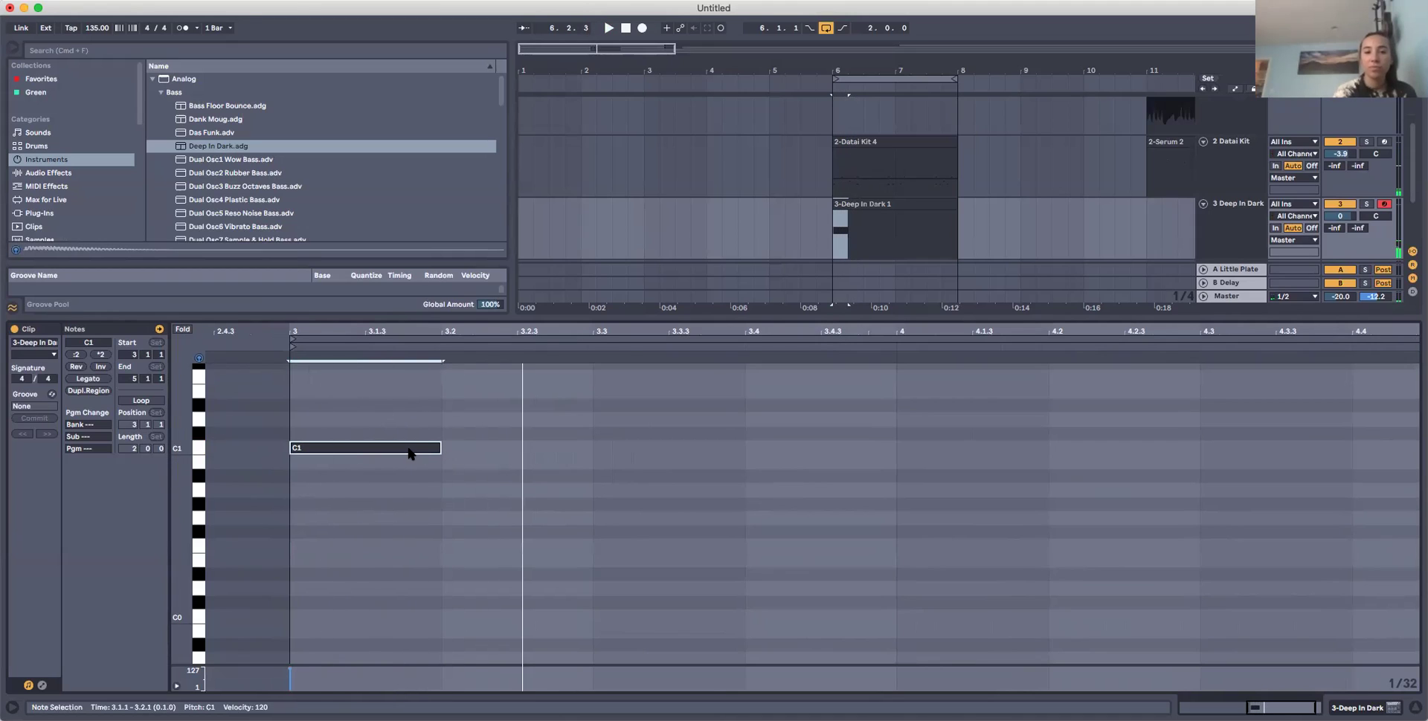
Place a second one-beat C1 note at 3.2.3, add shorter C1 notes at 3.4.3, 3.4.4 and 4.1.2, and audition the pattern.
key(super+d)
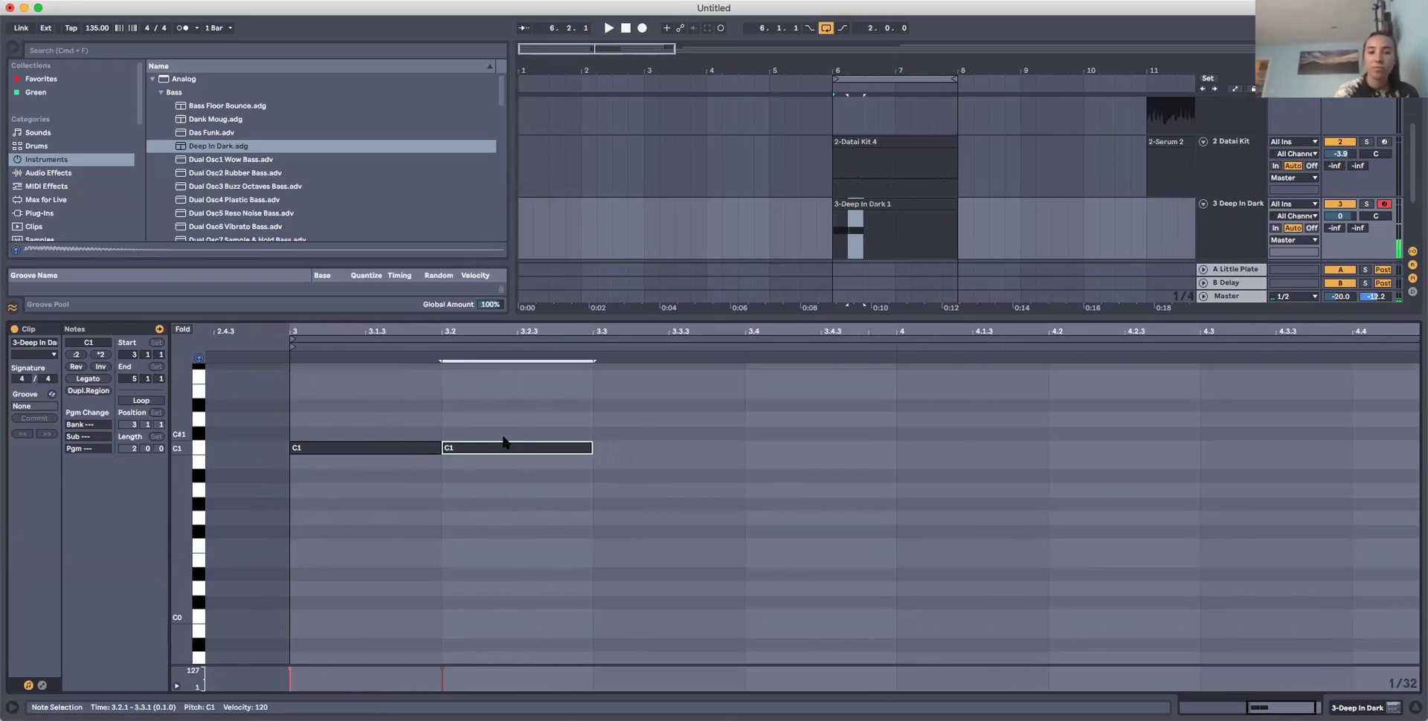
drag(504, 442, 581, 453)
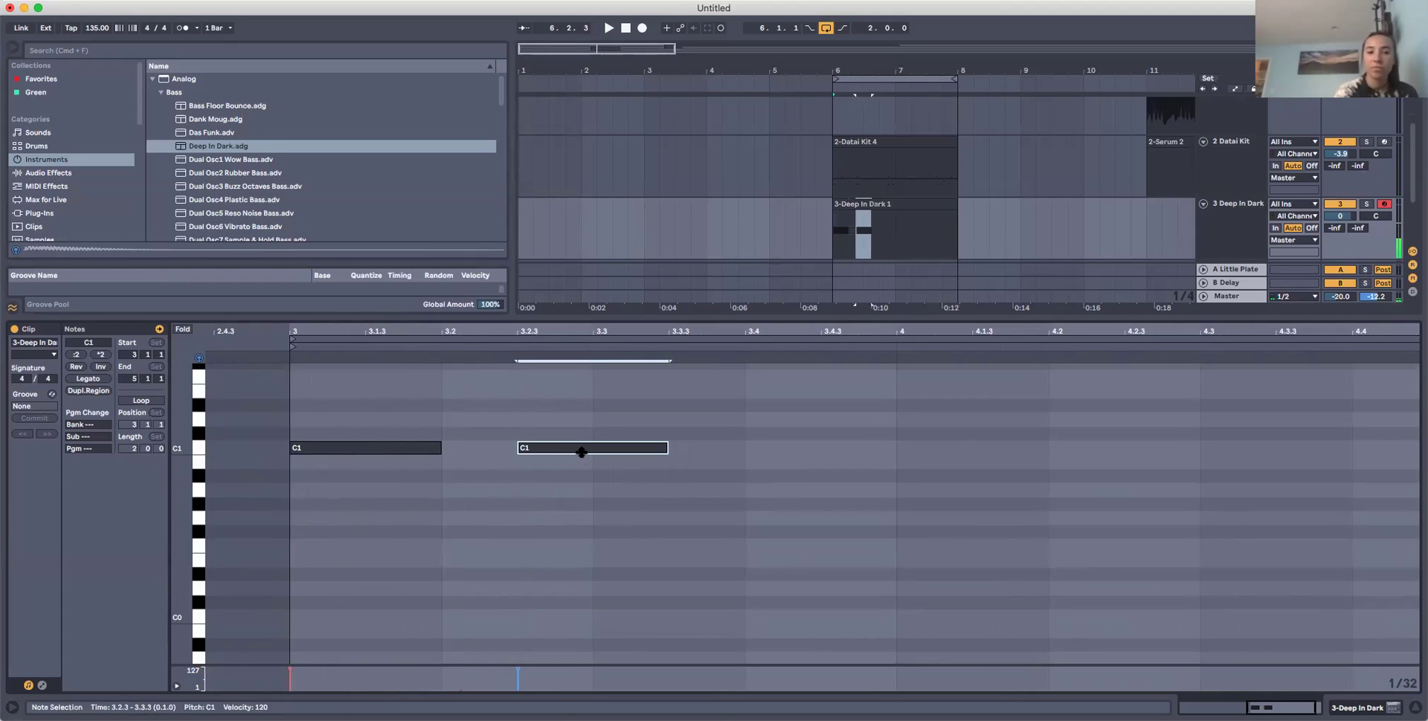
key(super+d)
mouse_move(726, 448)
mouse_down()
mouse_move(978, 444)
mouse_move(857, 448)
mouse_move(933, 448)
mouse_up()
key(super+d)
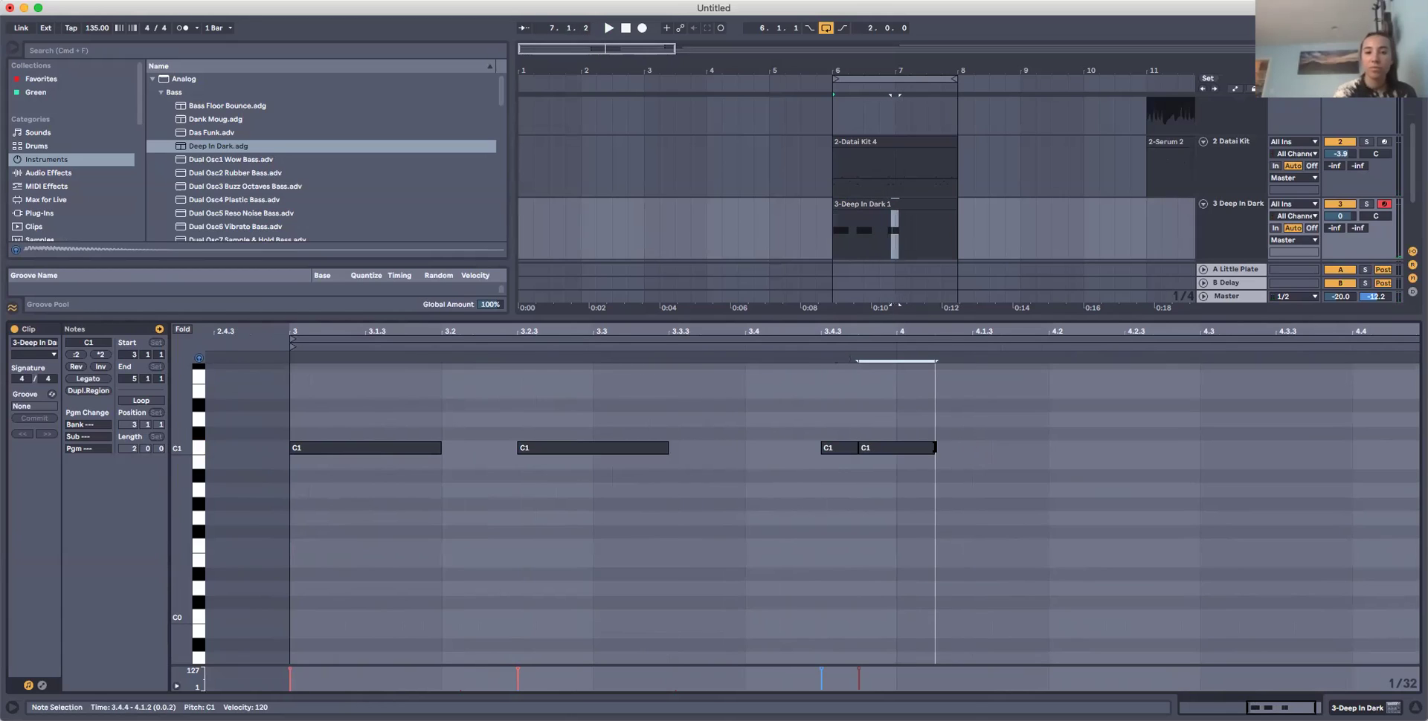
key(super+d)
key(space)
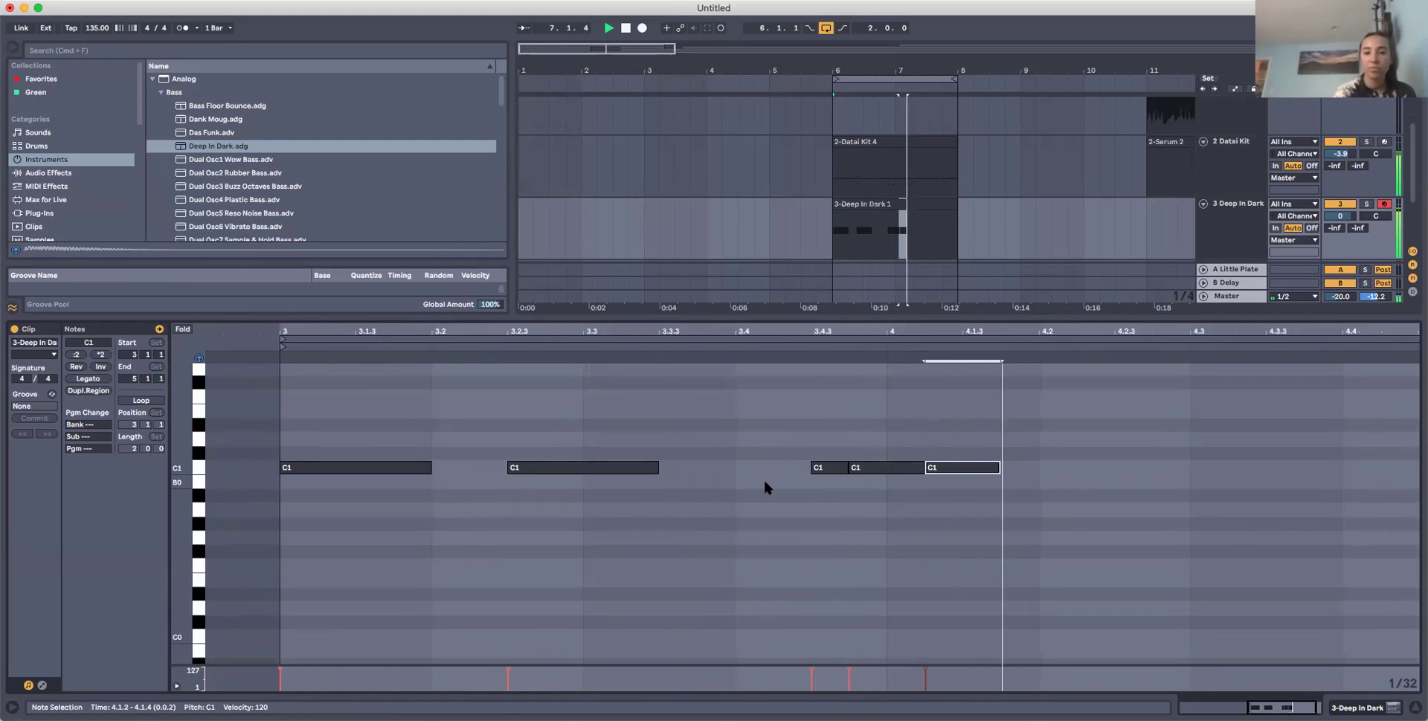
key(space)
Add a C1 note at 4.3.1 and duplicate it to 4.4.2, then listen to the bass line.
double_click(1119, 461)
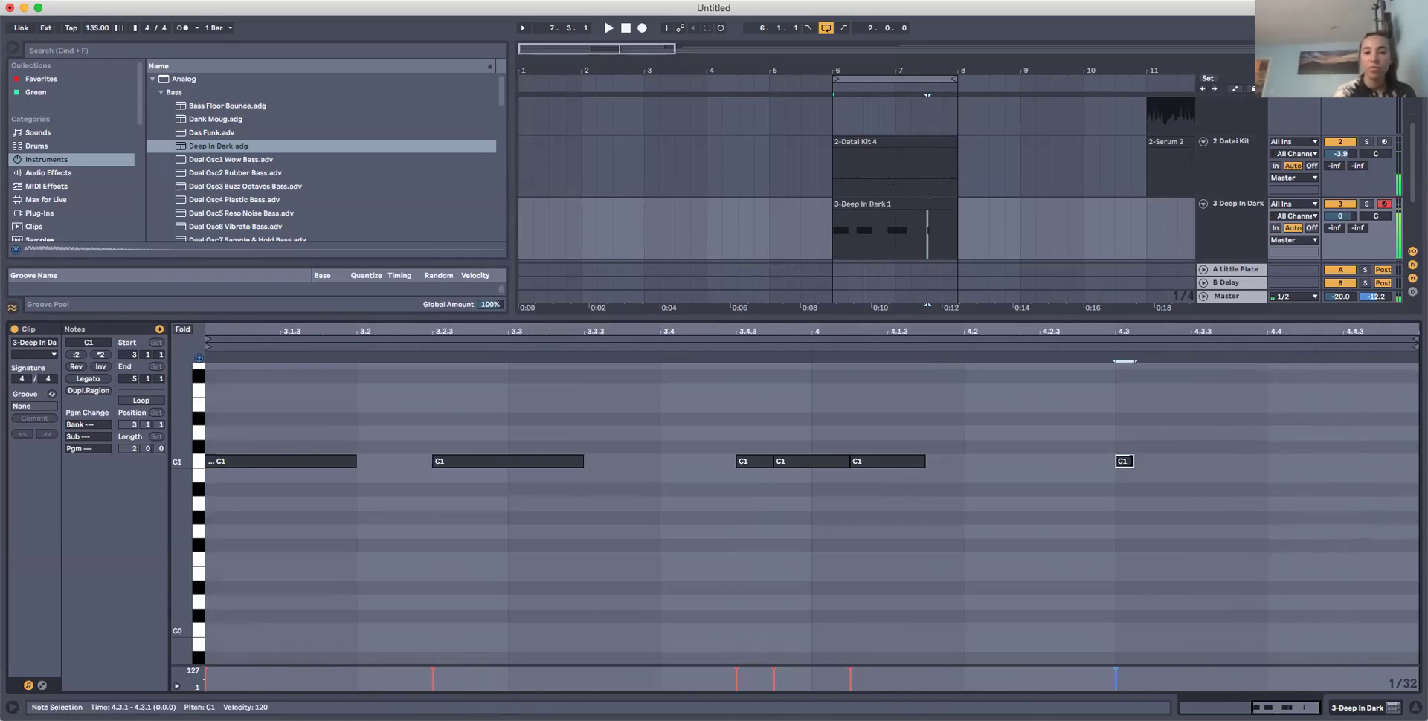
drag(1134, 461, 1330, 467)
key(super+d)
key(space)
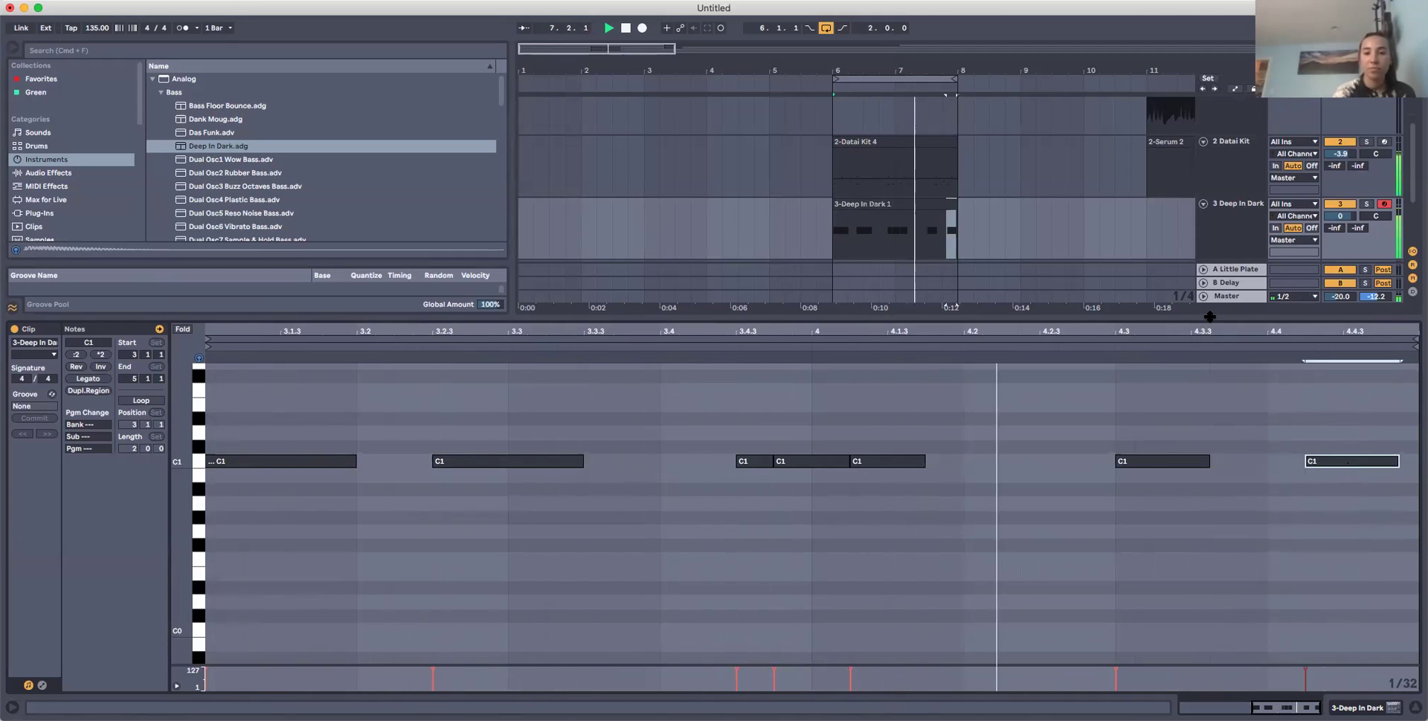
key(space)
Move the second-to-last C1 note to 4.3.3 and shorten the last two notes to sixteenth notes while auditioning the loop.
click(1163, 466)
key(Right)
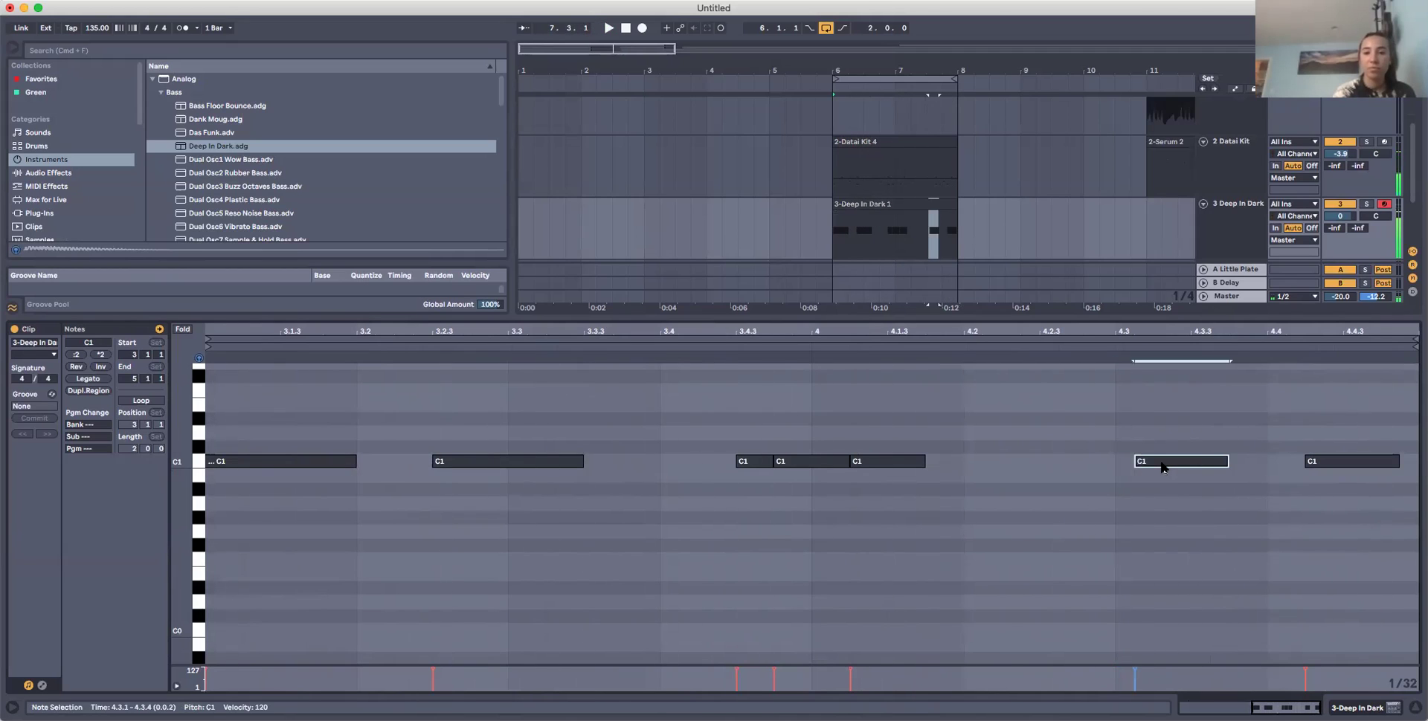
key(Right)
key(space)
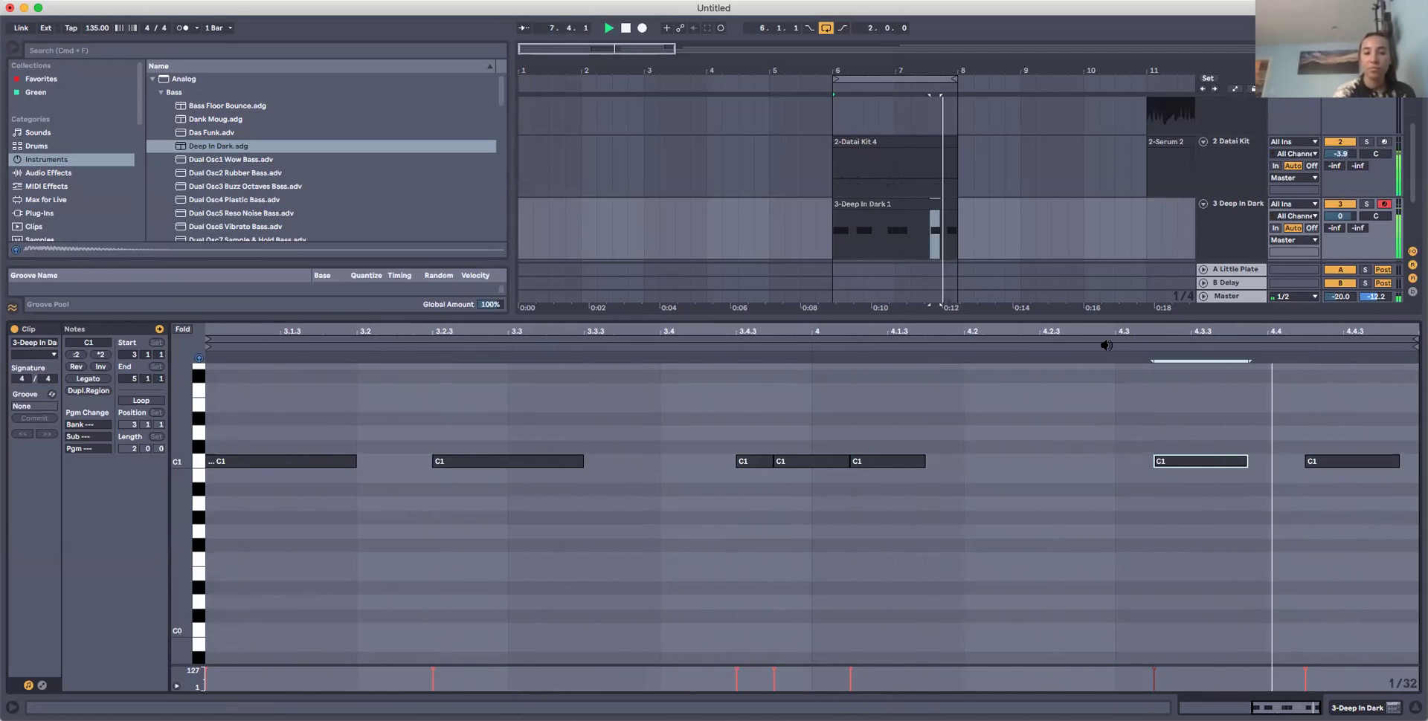
drag(1396, 462, 1345, 462)
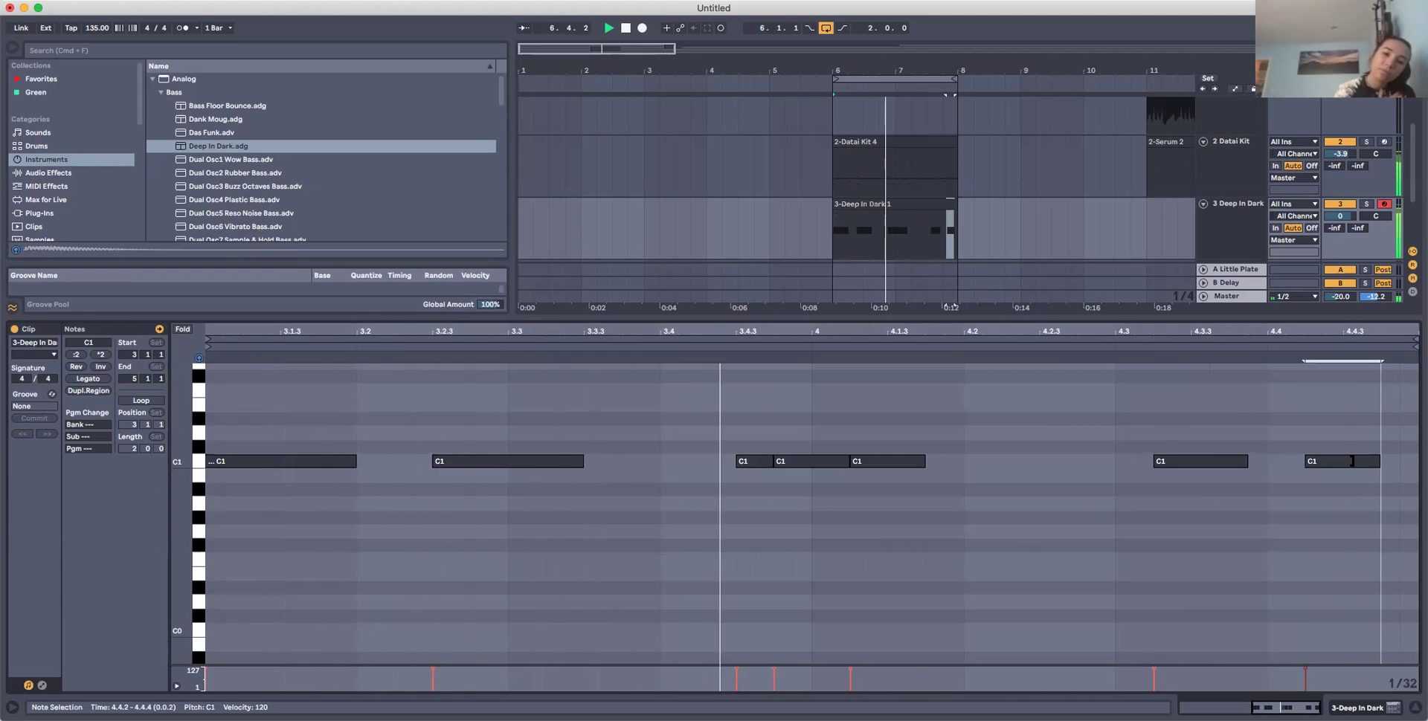
click(1203, 461)
mouse_move(1205, 464)
mouse_down()
mouse_move(1242, 462)
mouse_move(1226, 462)
mouse_up()
key(space)
key(space)
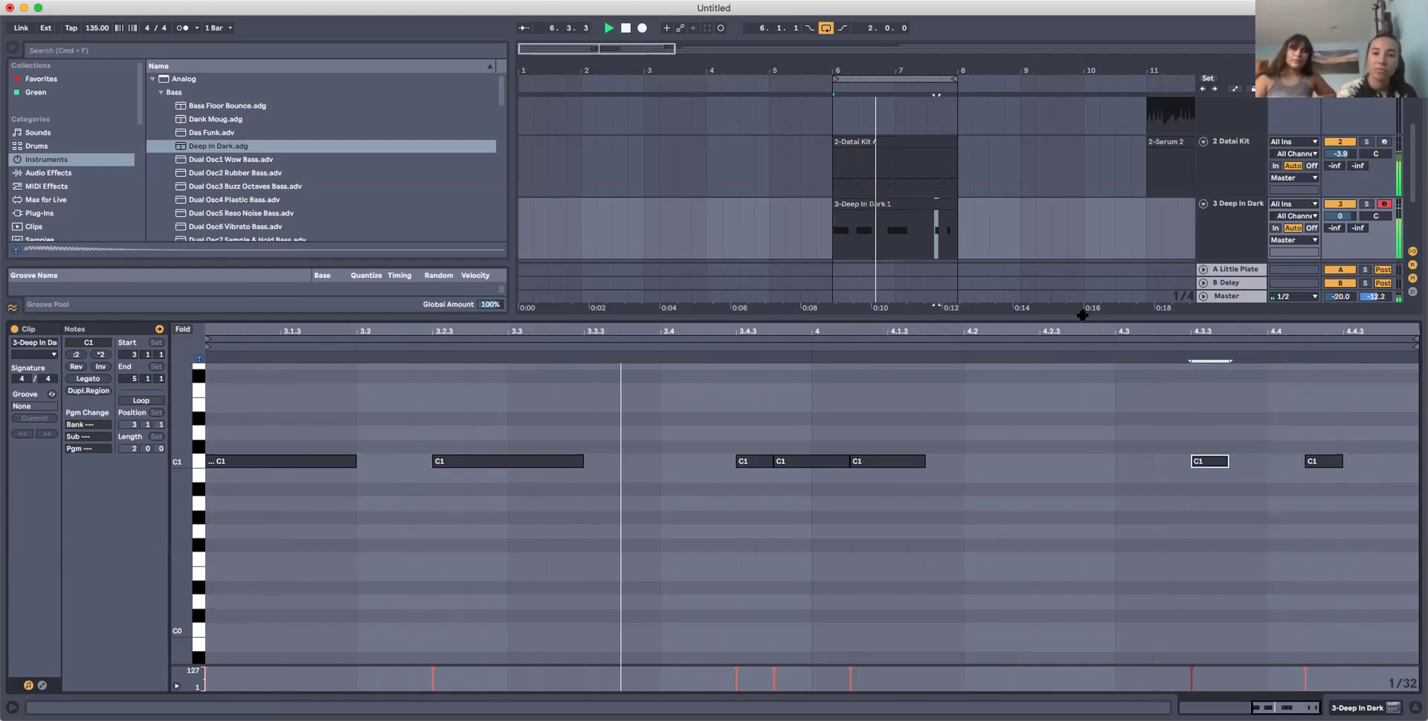
Shrink the note editor, solo the Deep In Dark track, and lower its Filter Cutoff macro to 95.
drag(1084, 319, 1124, 567)
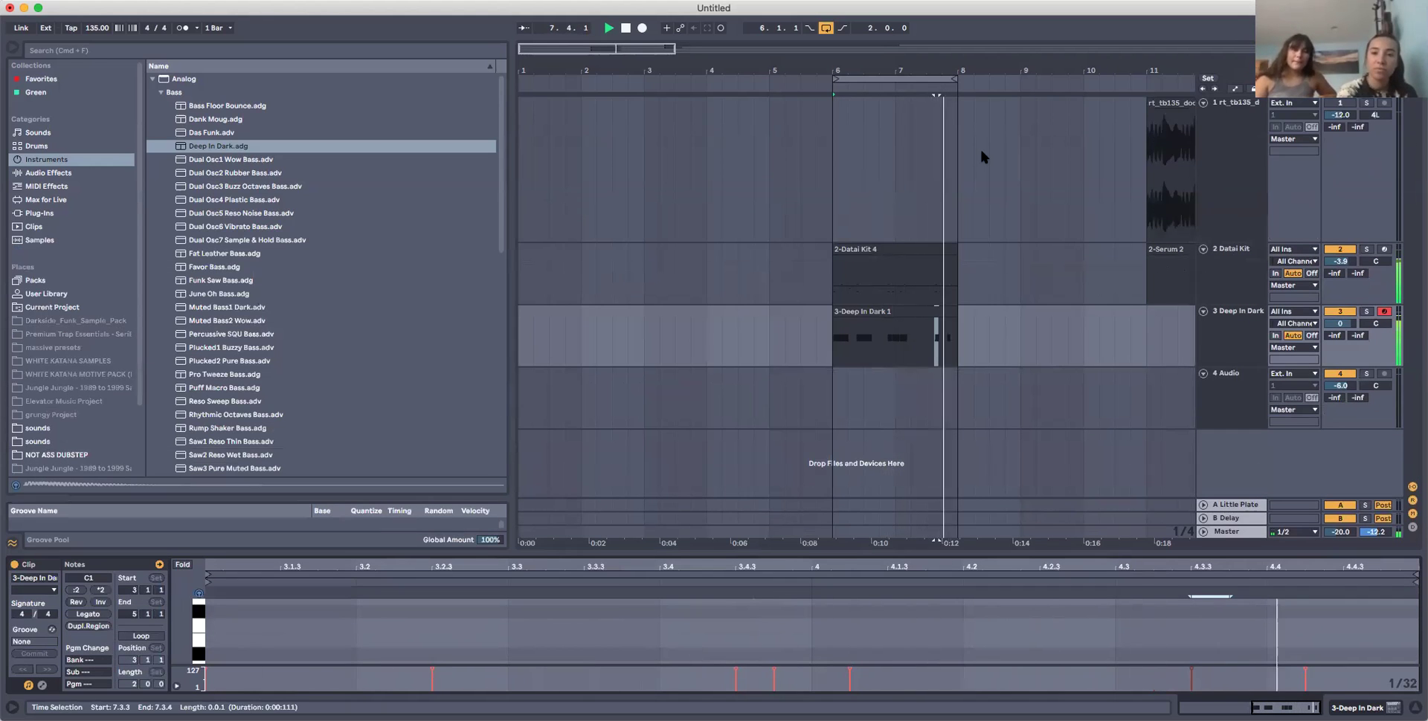
click(1243, 333)
click(1366, 312)
key(space)
drag(50, 614, 50, 661)
Show the Filter Cutoff automation and draw a ramp on the Deep In Dark track rising from bar 6 to bar 8.
right_click(50, 614)
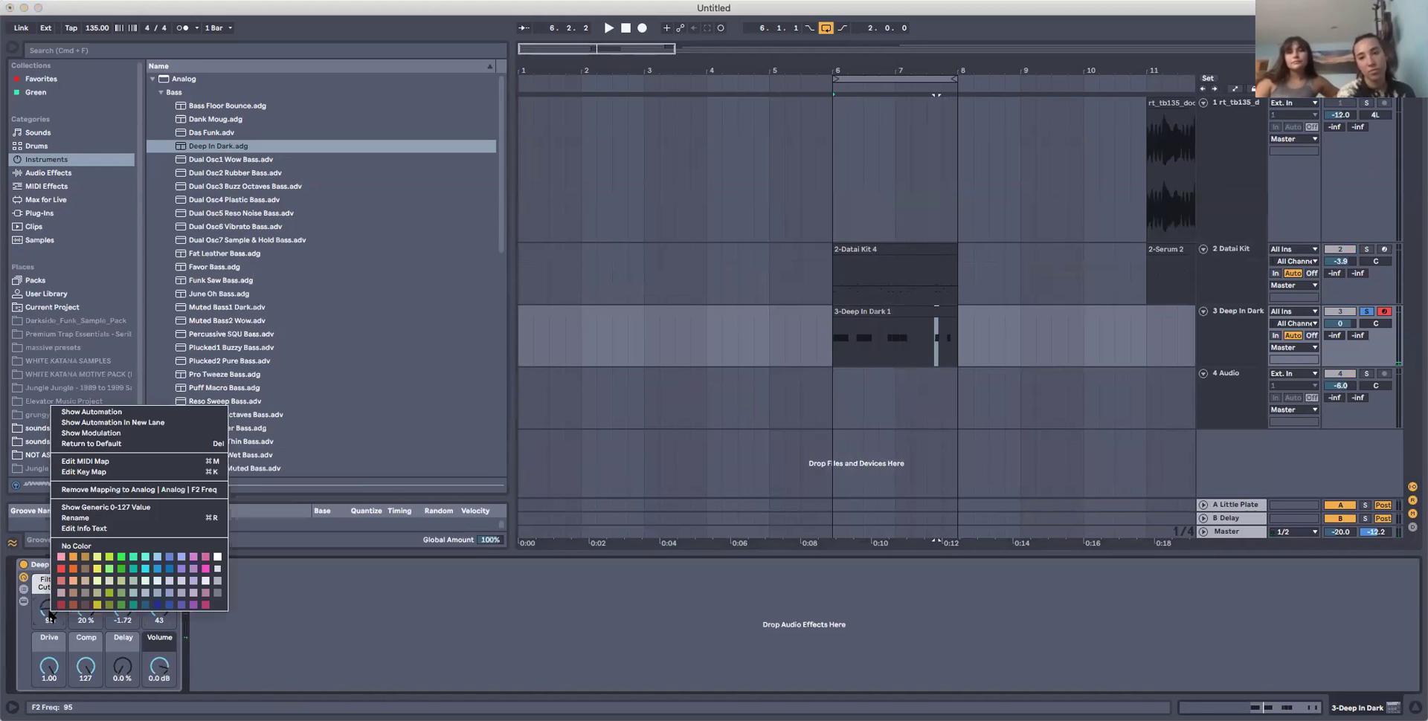
click(66, 410)
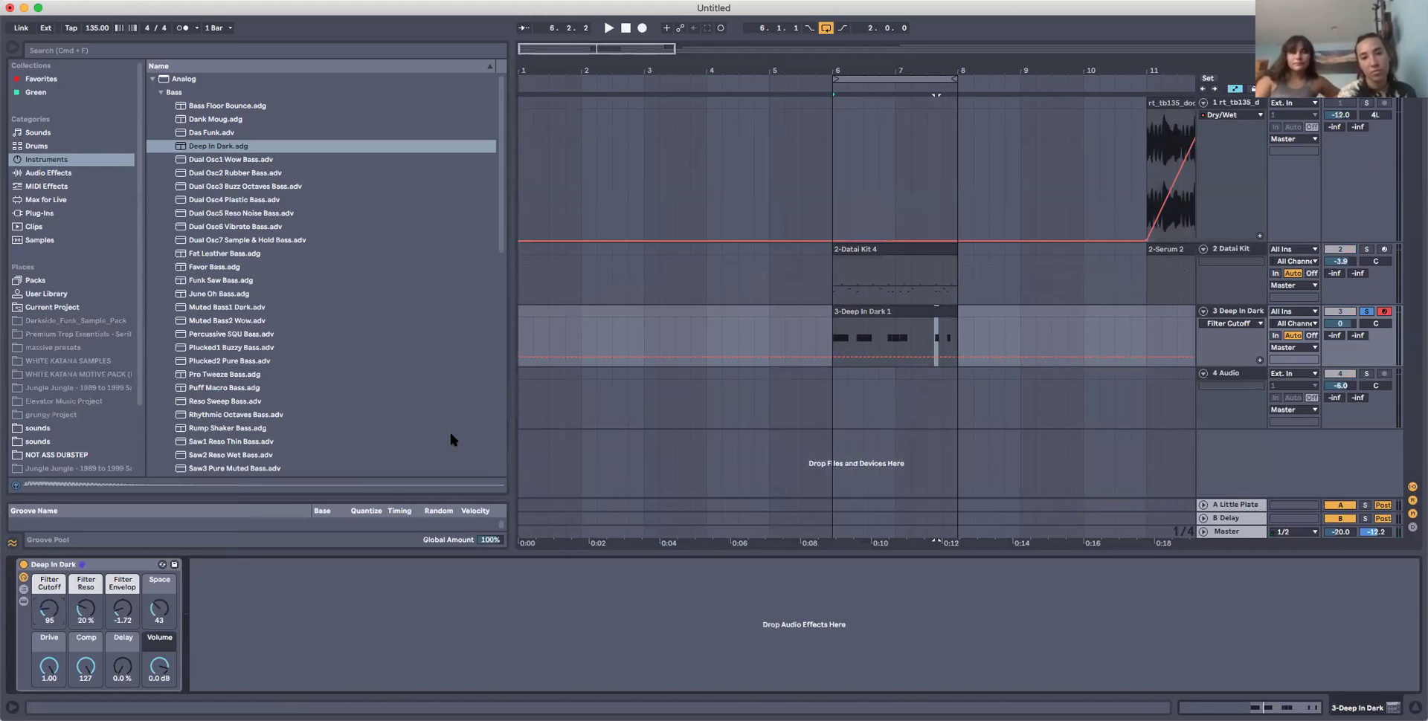
right_click(50, 611)
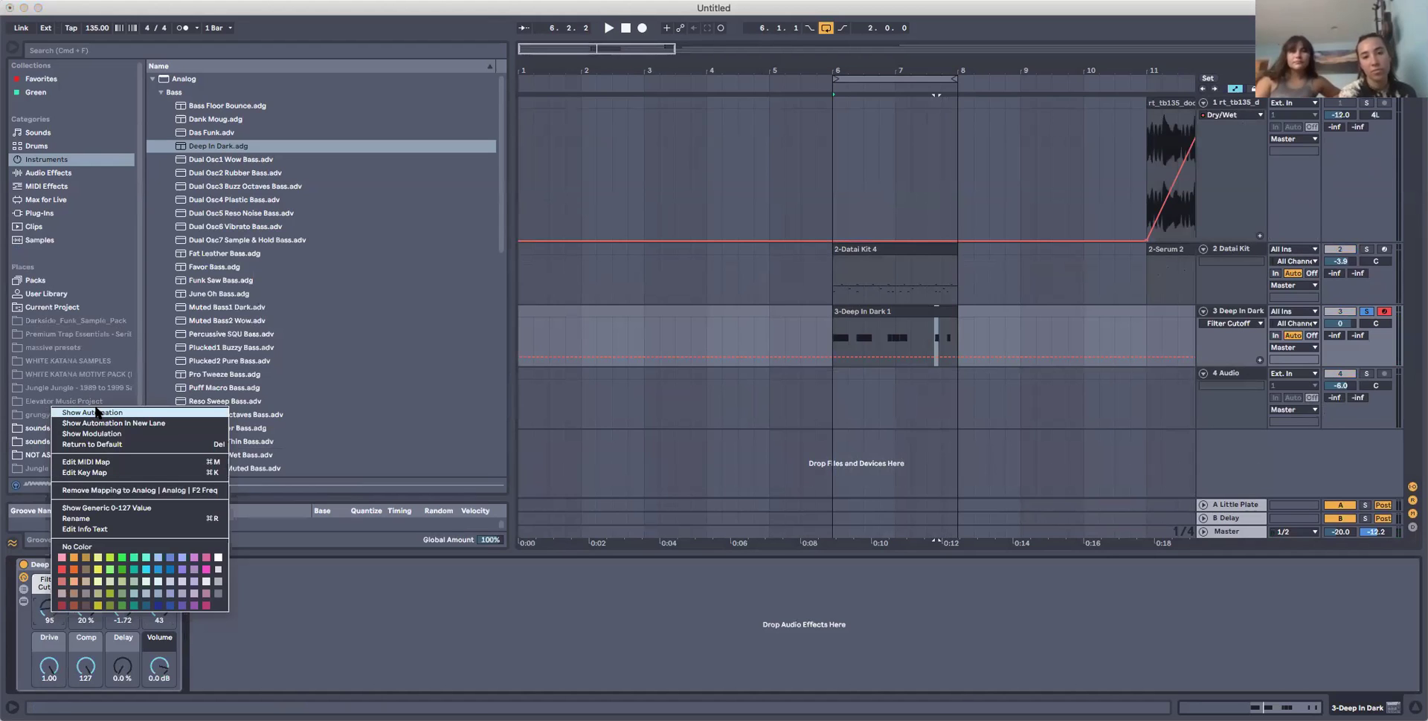
click(98, 414)
drag(895, 356, 835, 353)
drag(958, 352, 957, 330)
Delete the empty 4 Audio track and the rt_tb135 audio track from the arrangement.
click(1226, 375)
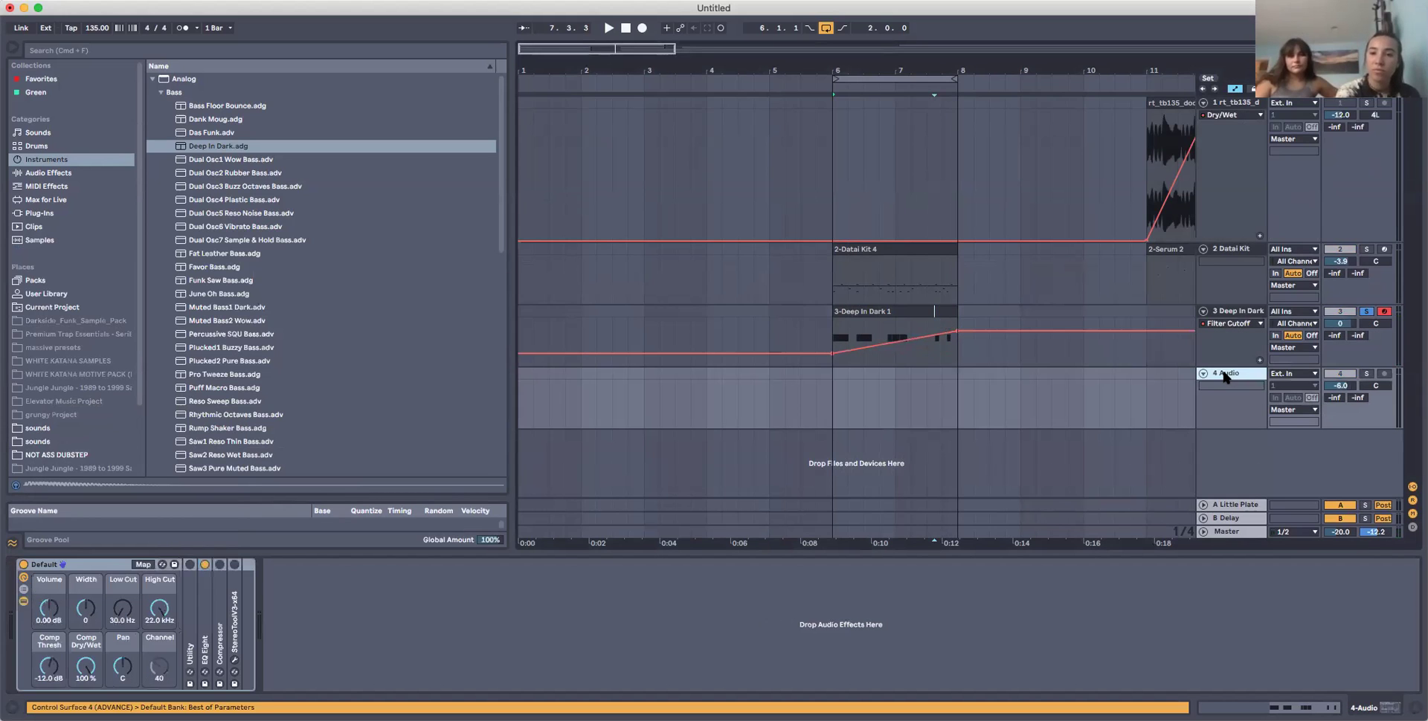
key(Delete)
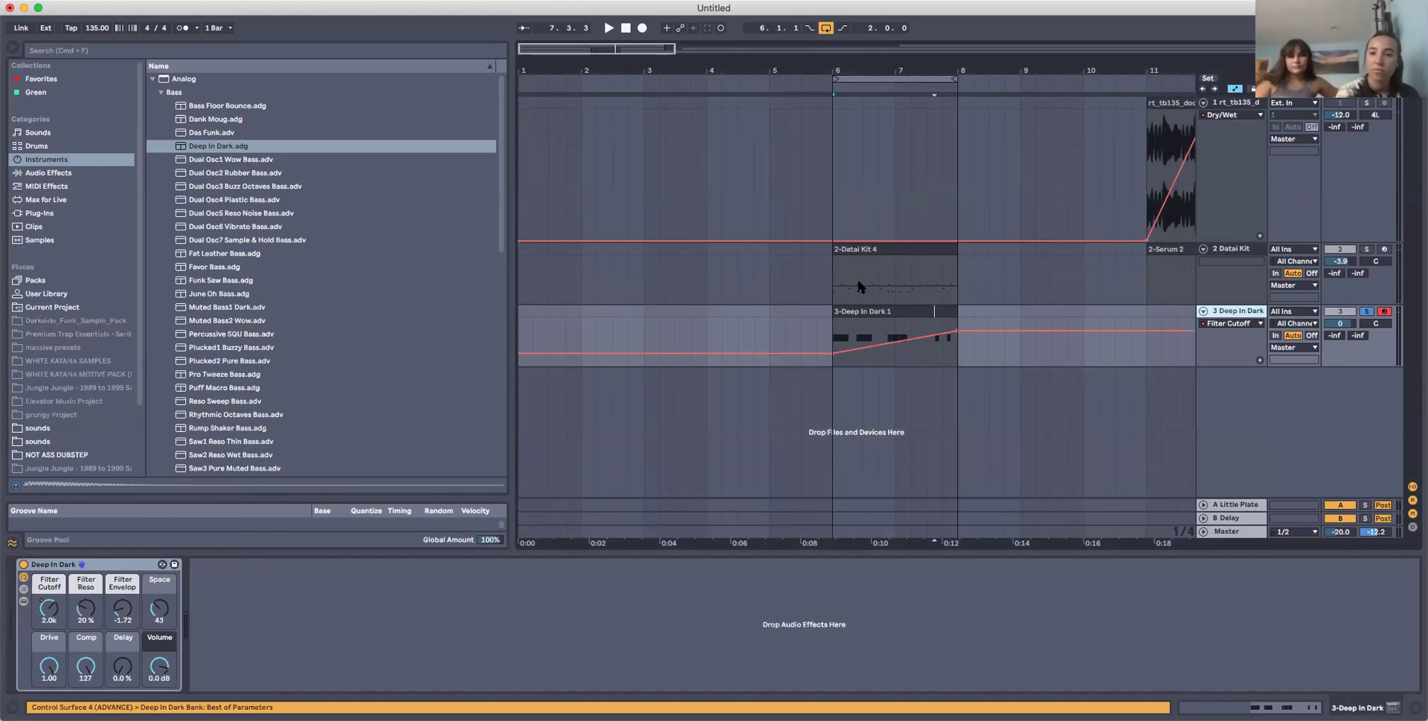
click(1239, 104)
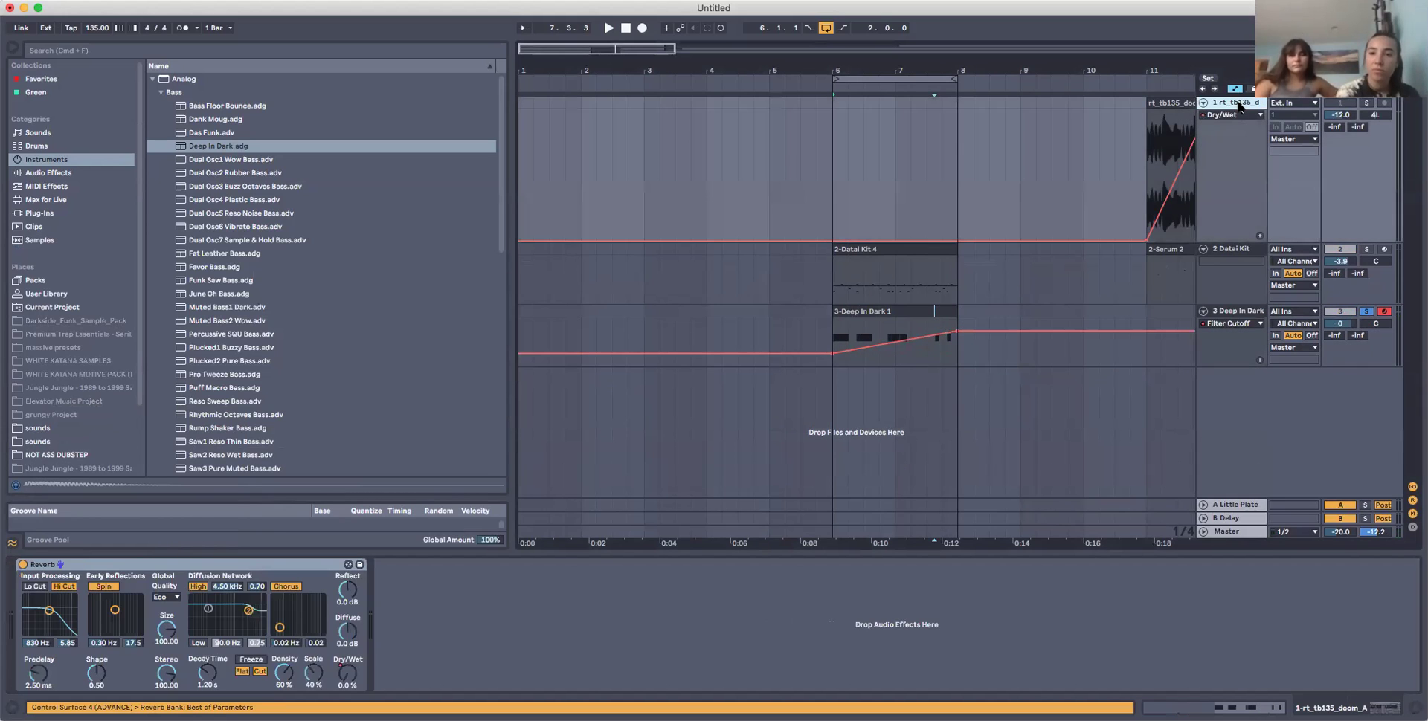
key(Delete)
Play the loop from bar 6, slightly lower the start of the Filter Cutoff ramp, and unsolo the Deep In Dark track.
click(833, 144)
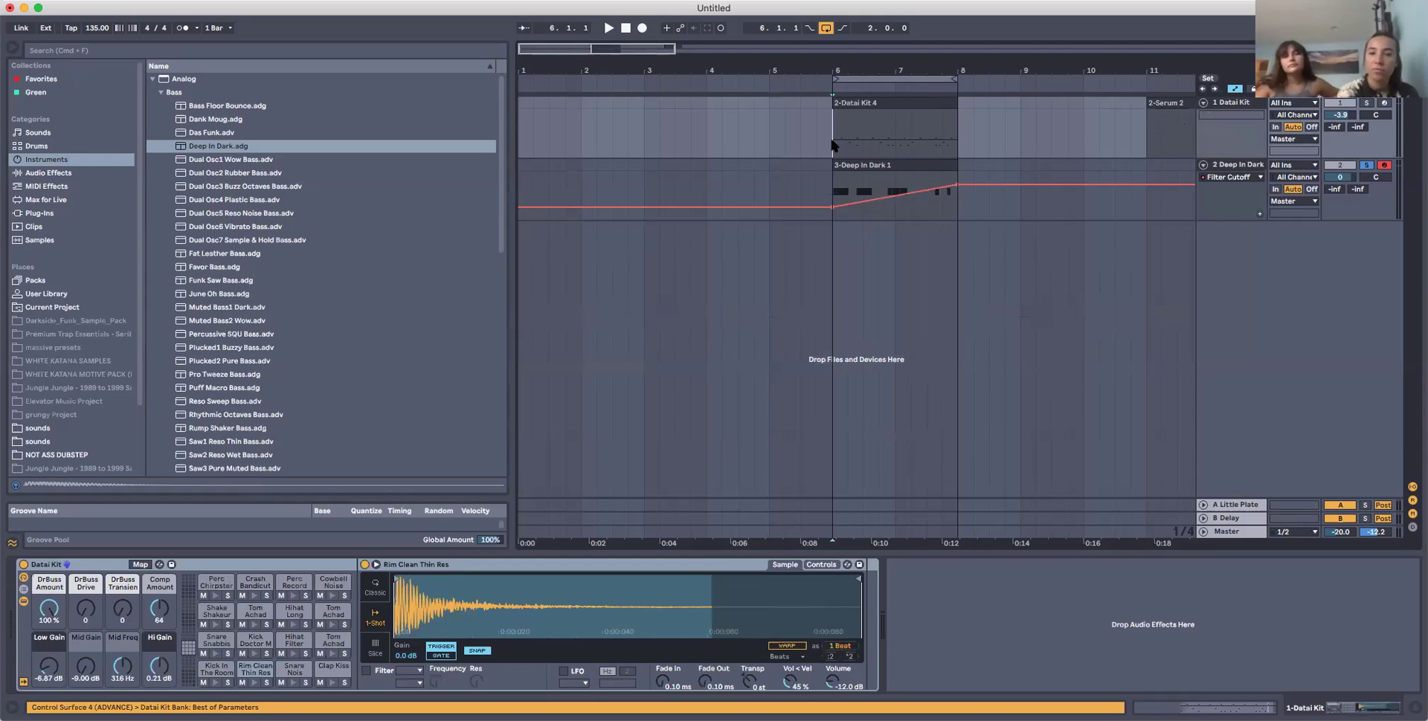
key(space)
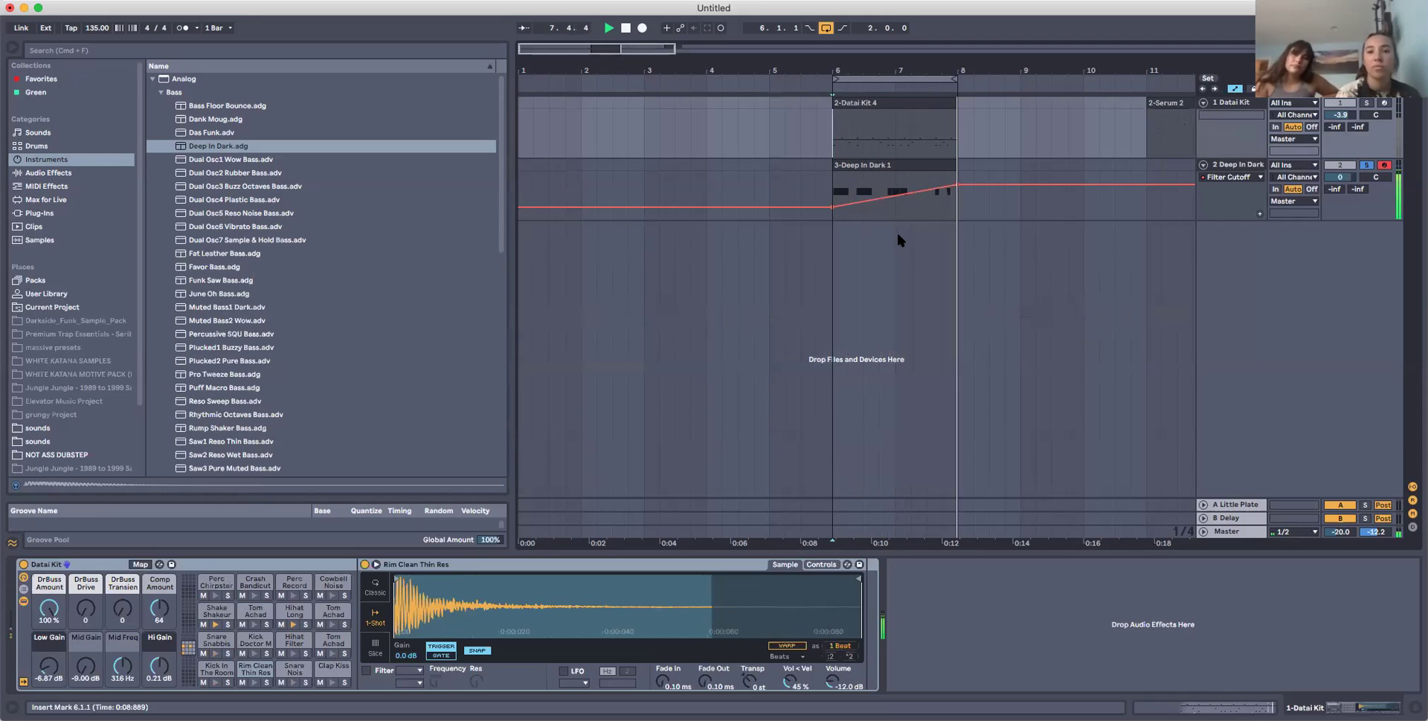
drag(832, 207, 832, 210)
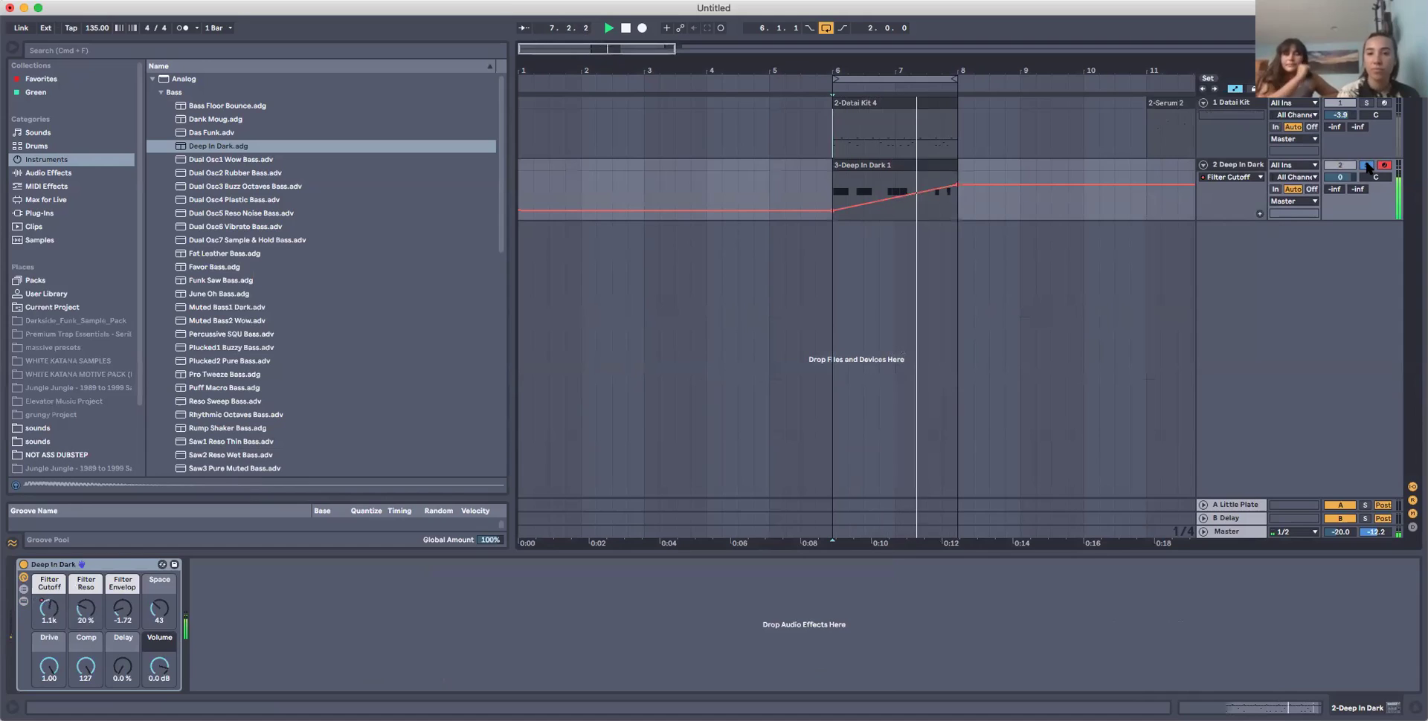
click(1367, 166)
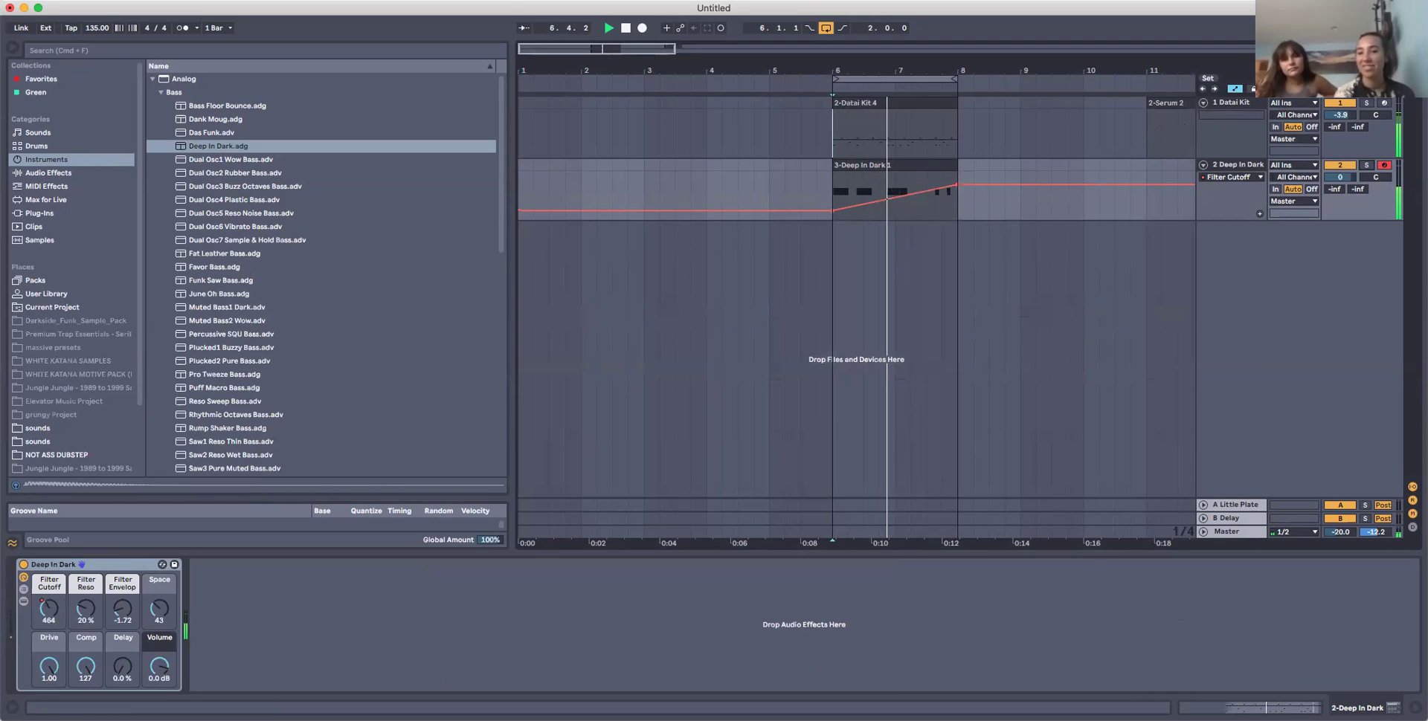
Stop playback and look through the Instruments categories, collapsing Analog and expanding Collision, Drum Rack and Operator.
key(space)
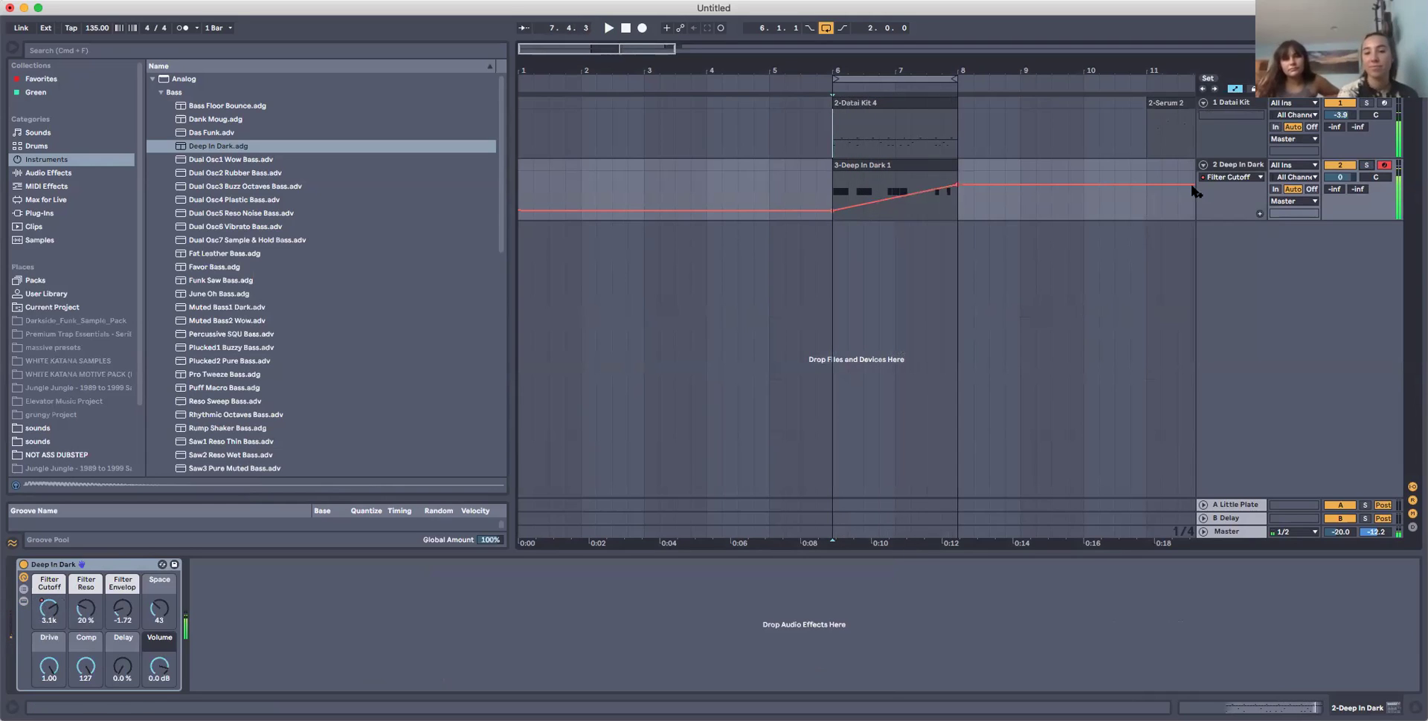
click(1249, 165)
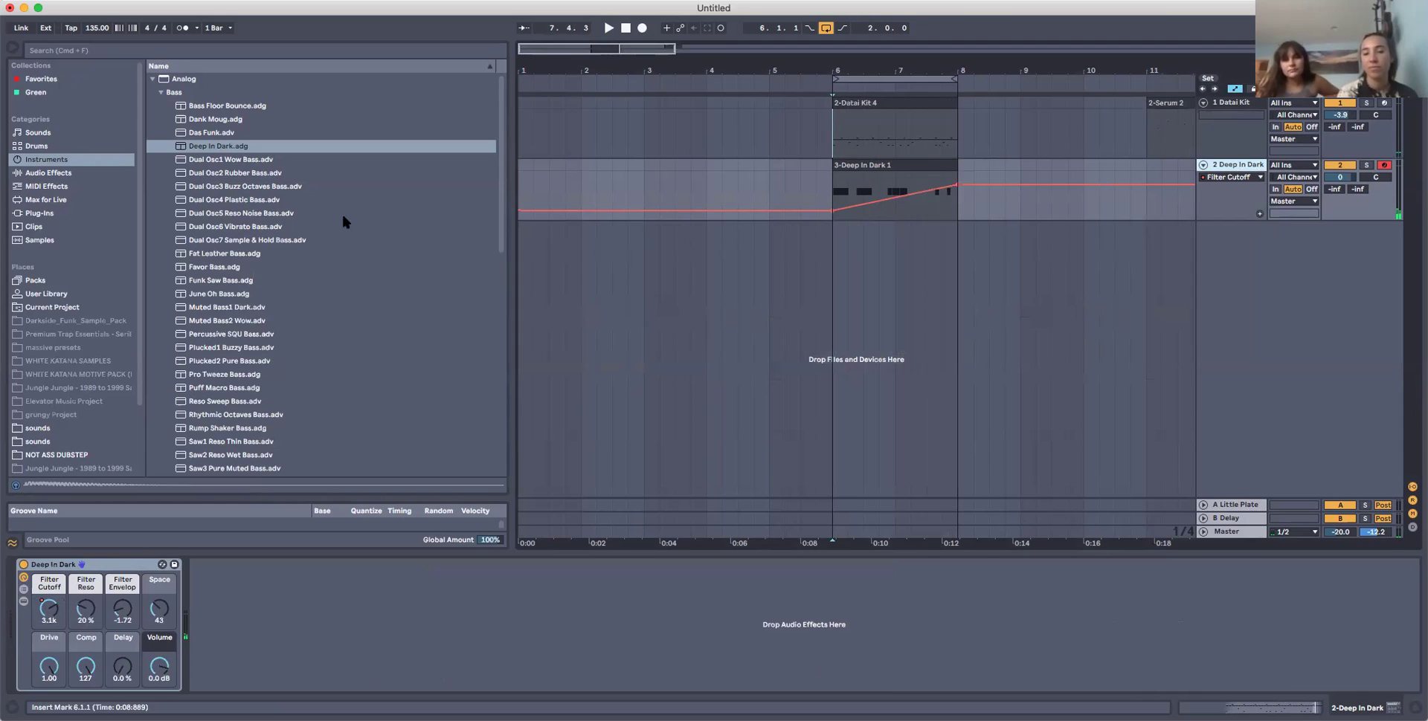
click(297, 288)
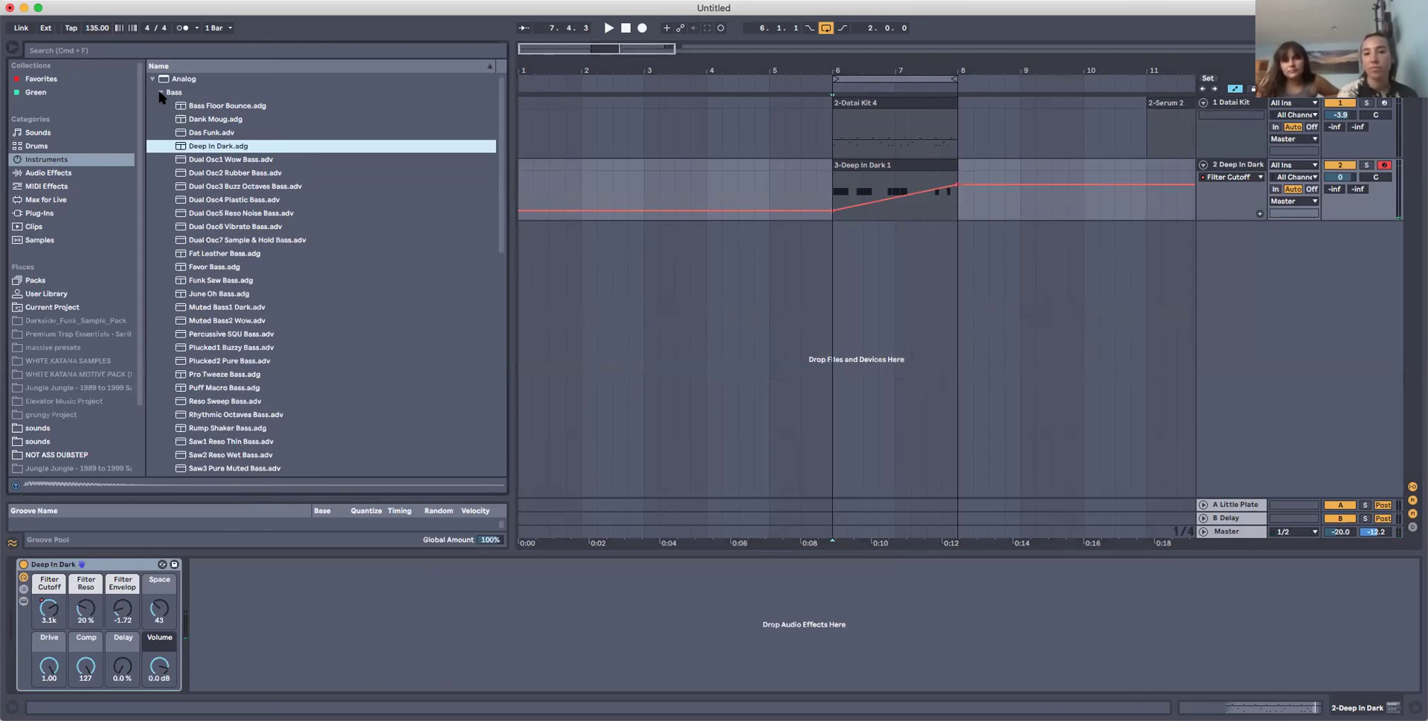
click(161, 93)
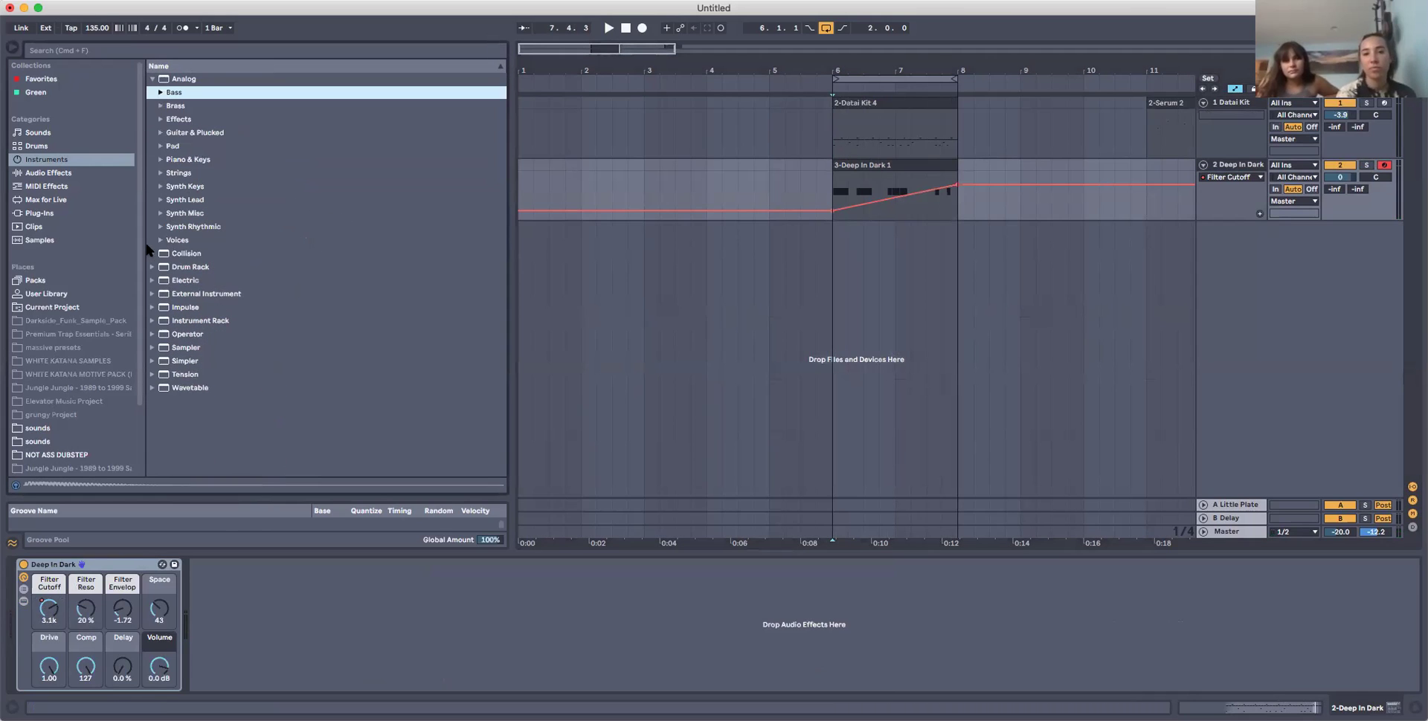
click(185, 78)
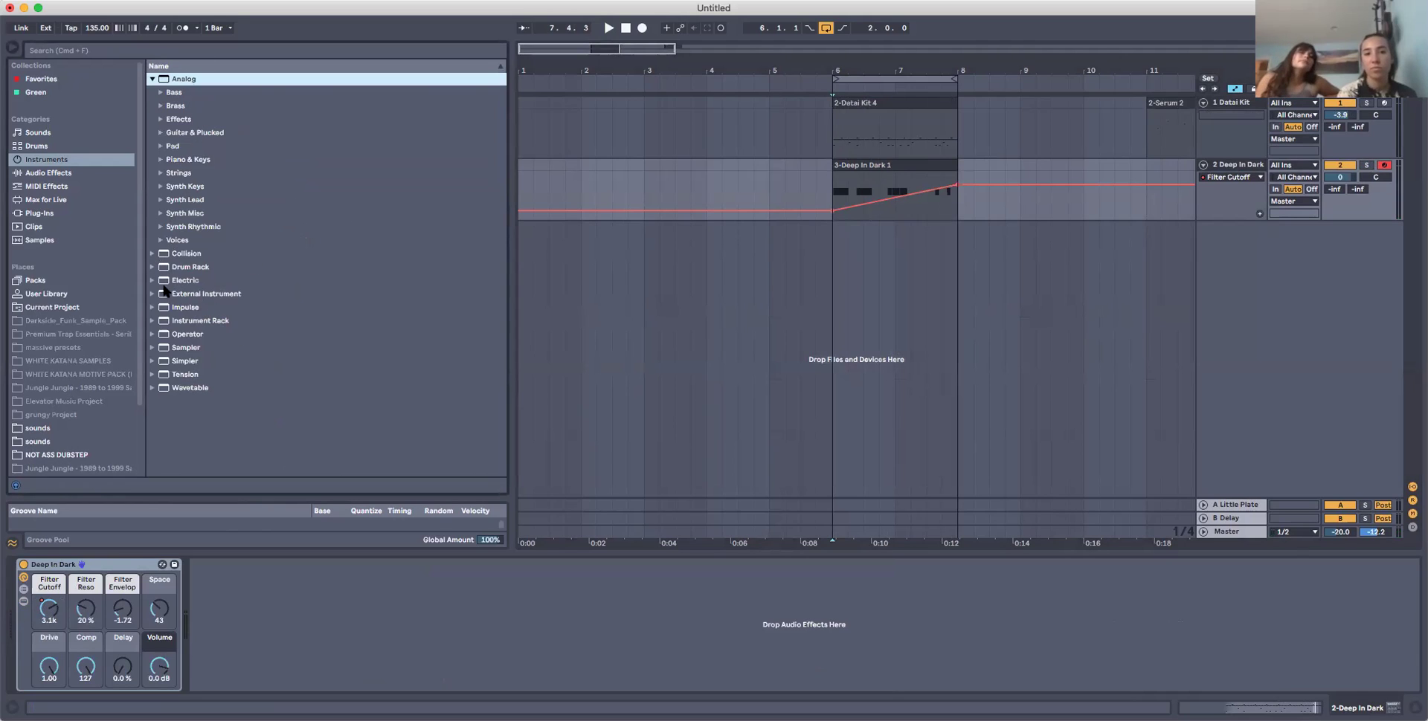
click(153, 254)
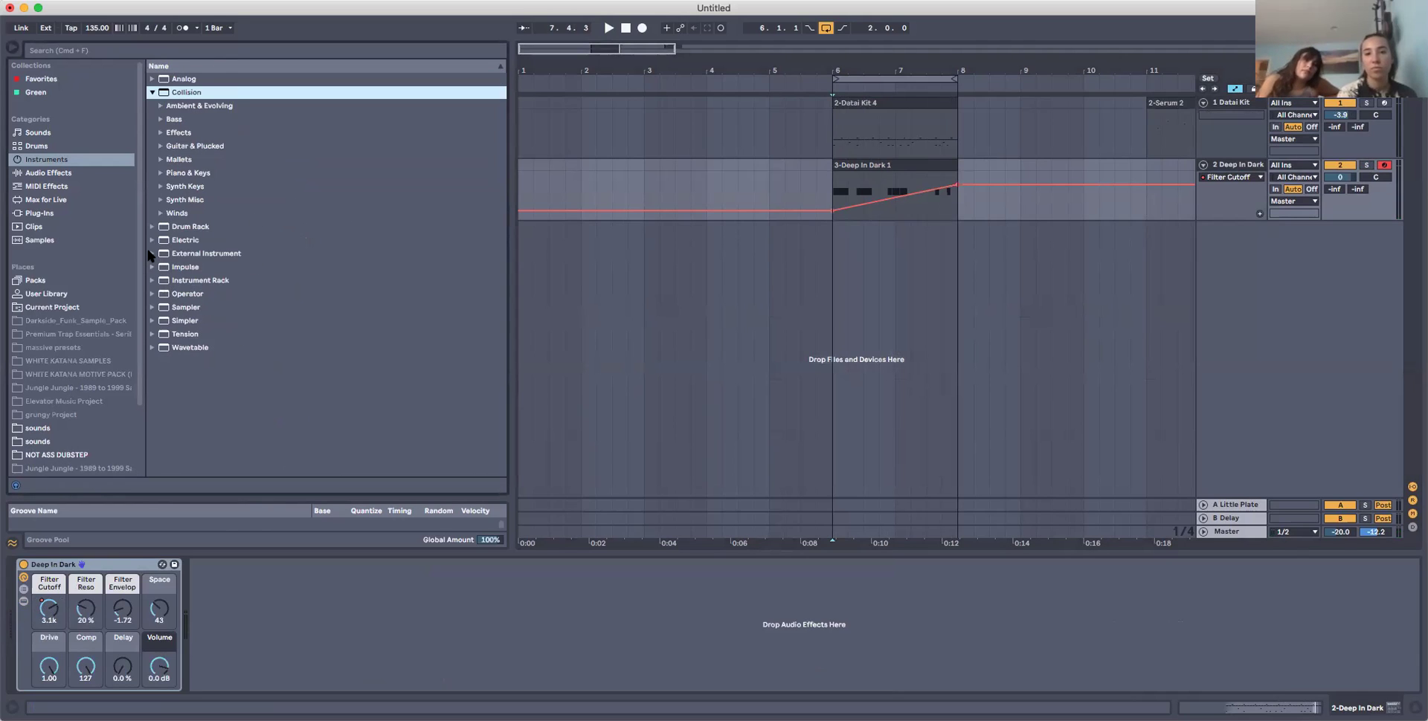
click(152, 228)
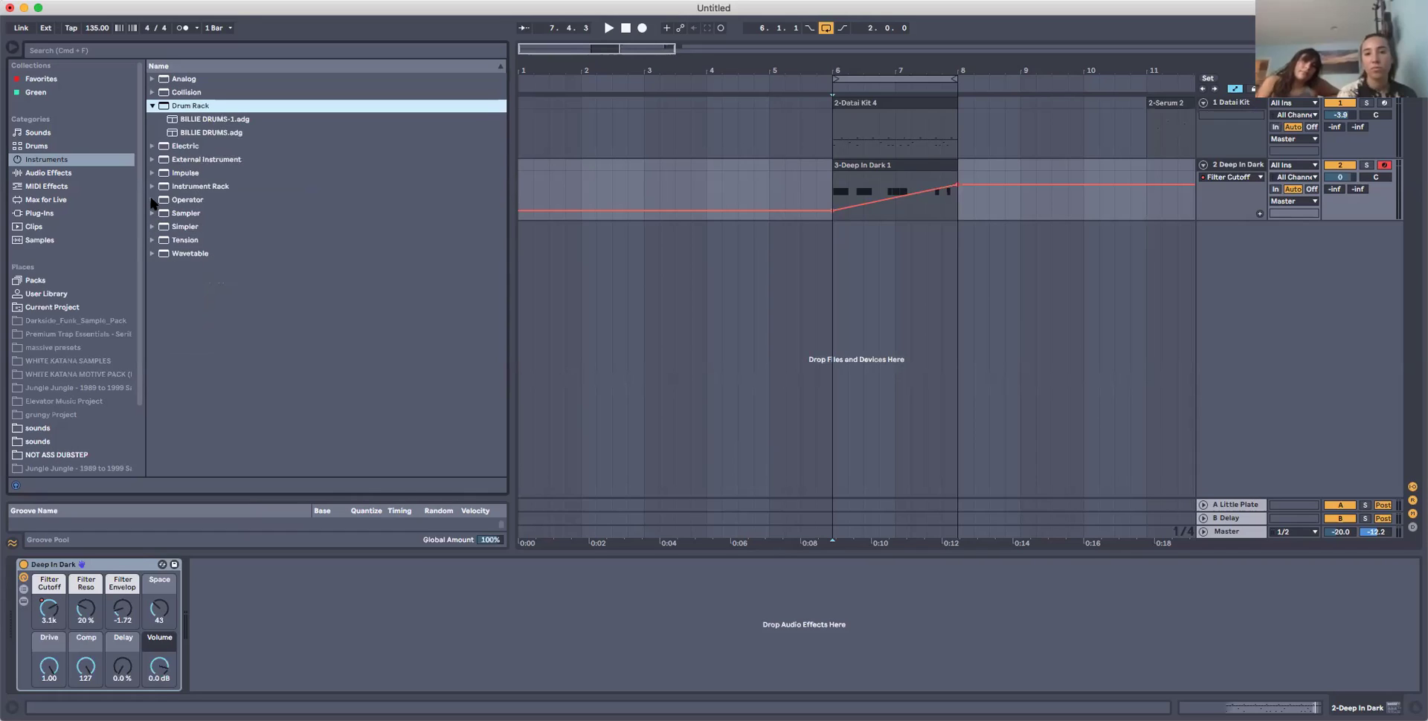
click(152, 200)
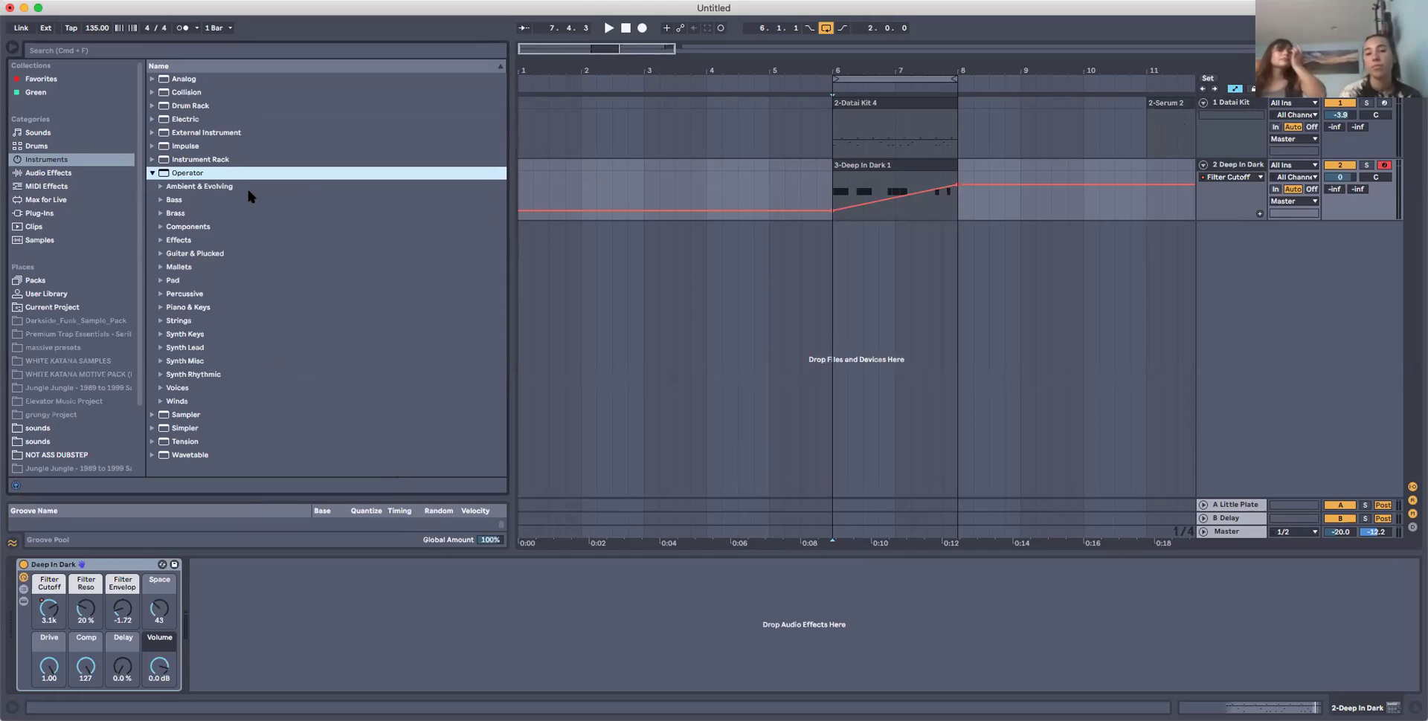
click(31, 162)
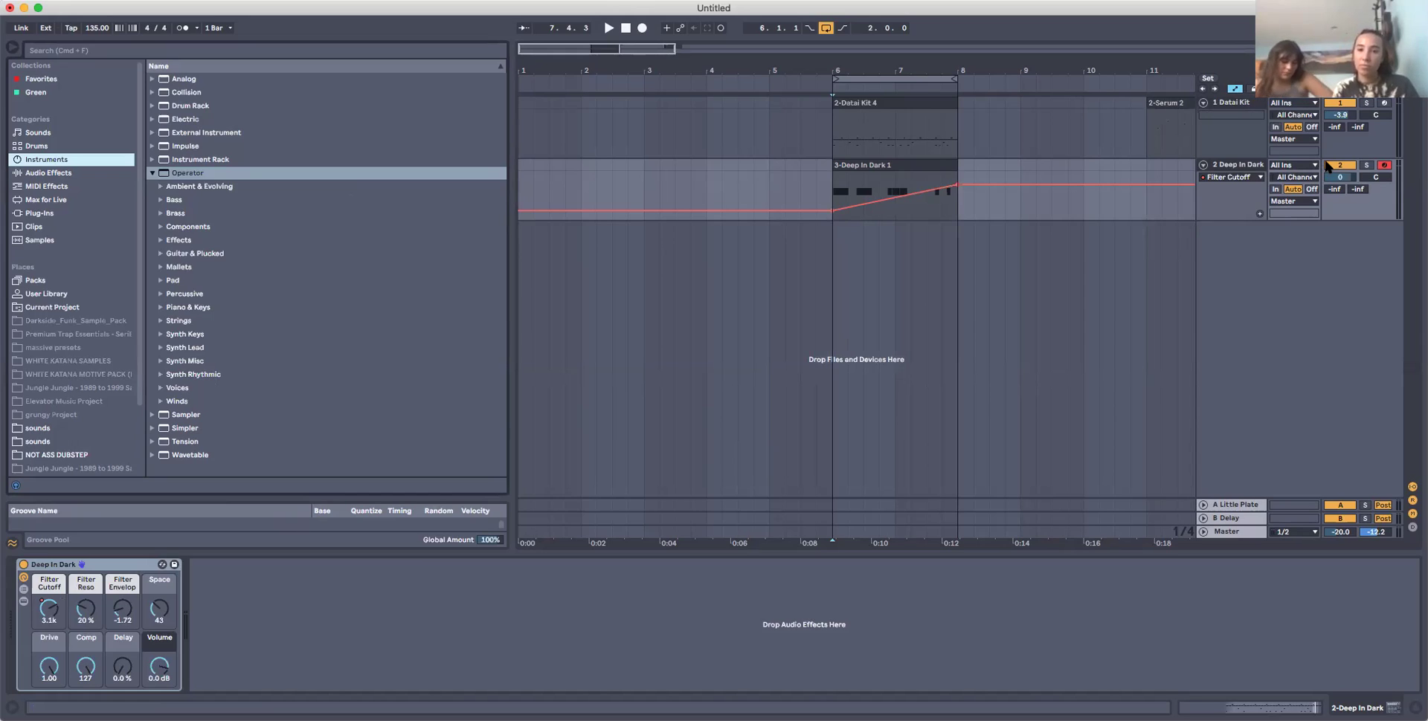
Copy the Datai Kit drum clip at bar 6 to bar 1, and duplicate the copy at bar 3.
click(927, 103)
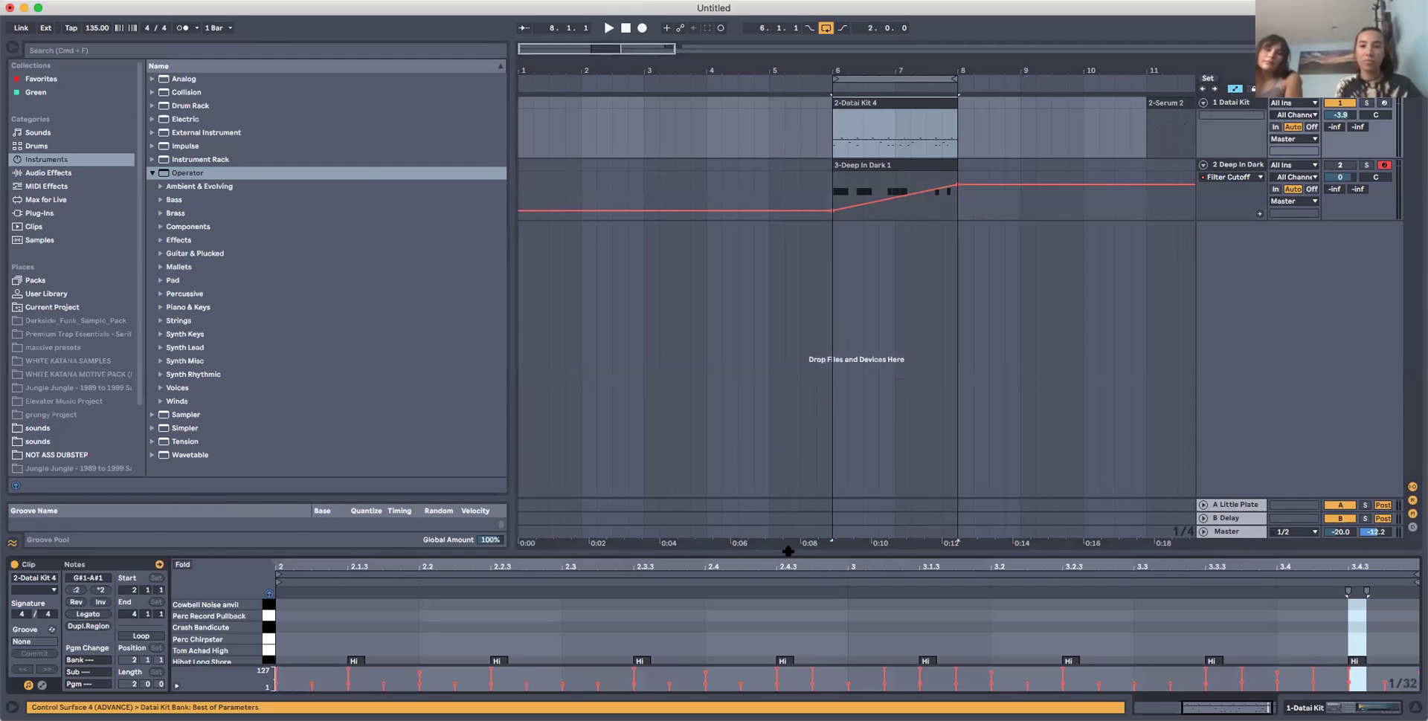
drag(786, 551, 849, 429)
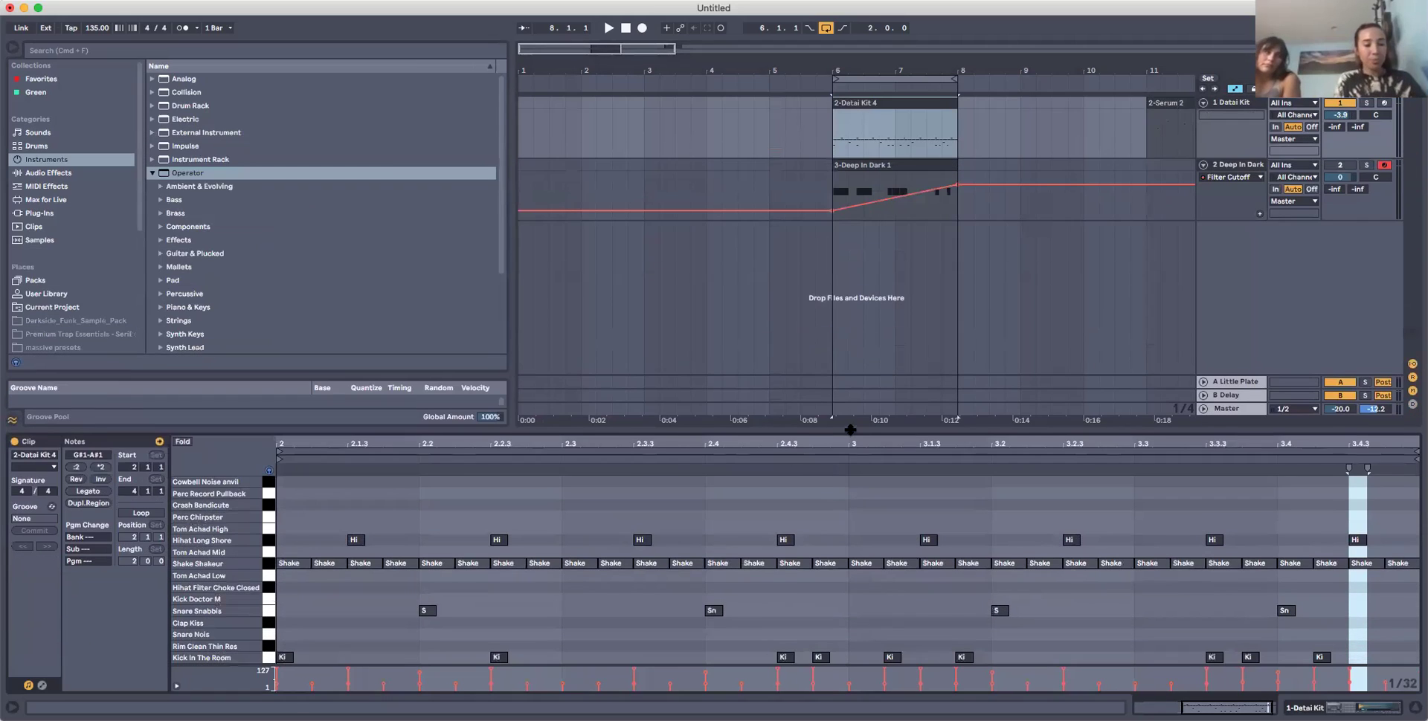
click(854, 102)
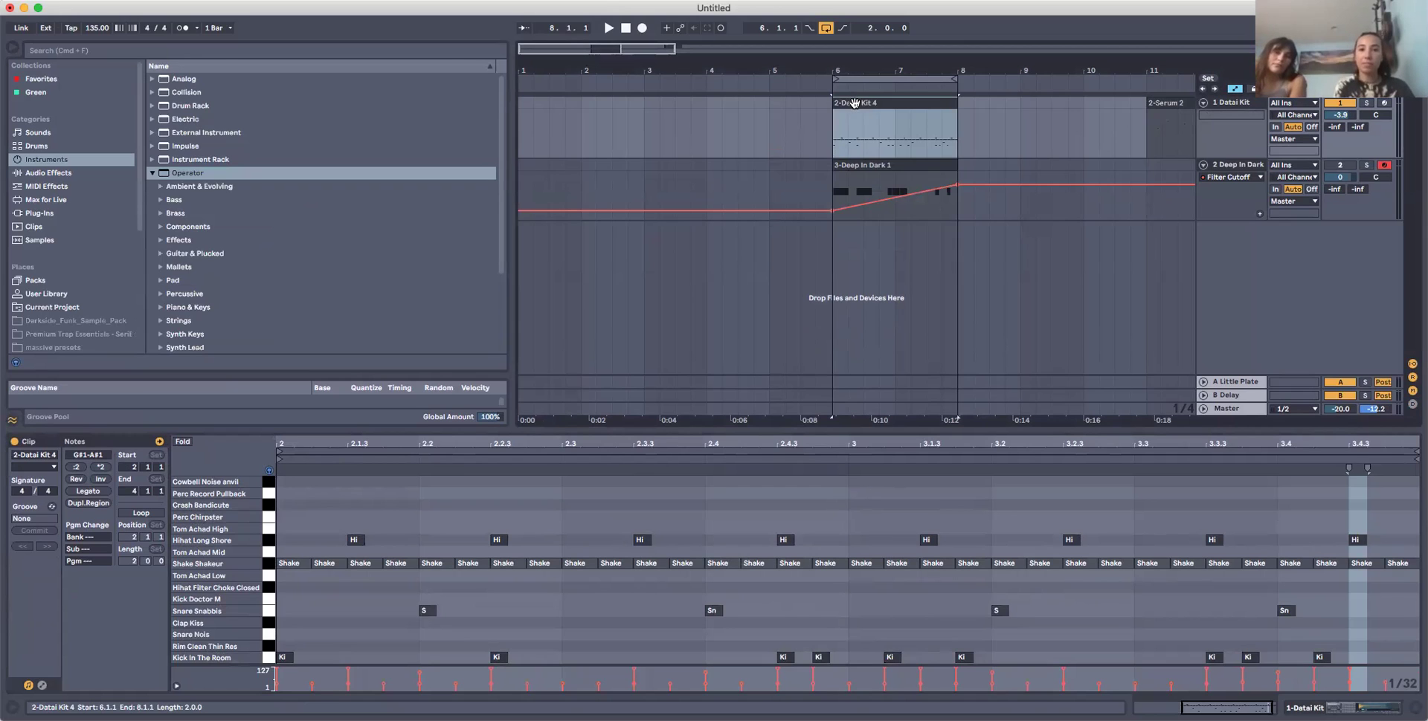
right_click(854, 103)
click(590, 116)
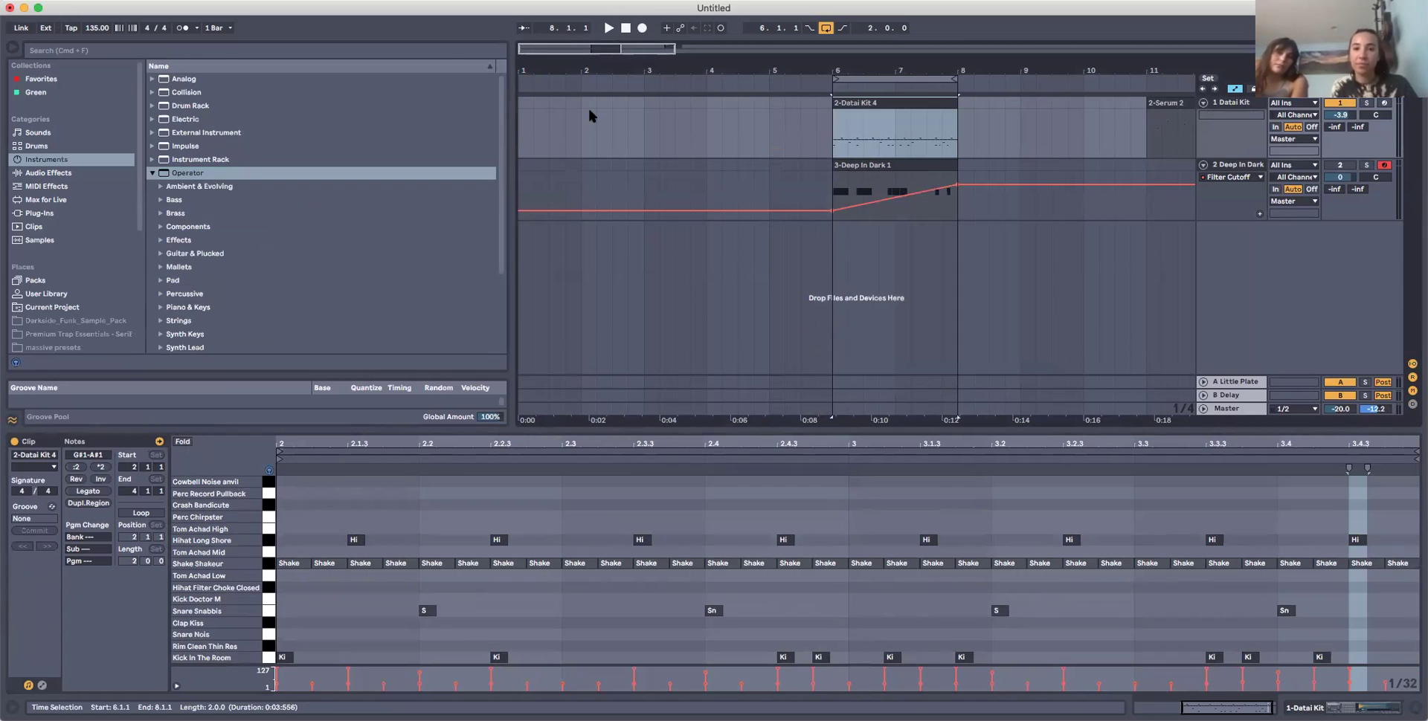
click(518, 104)
right_click(519, 104)
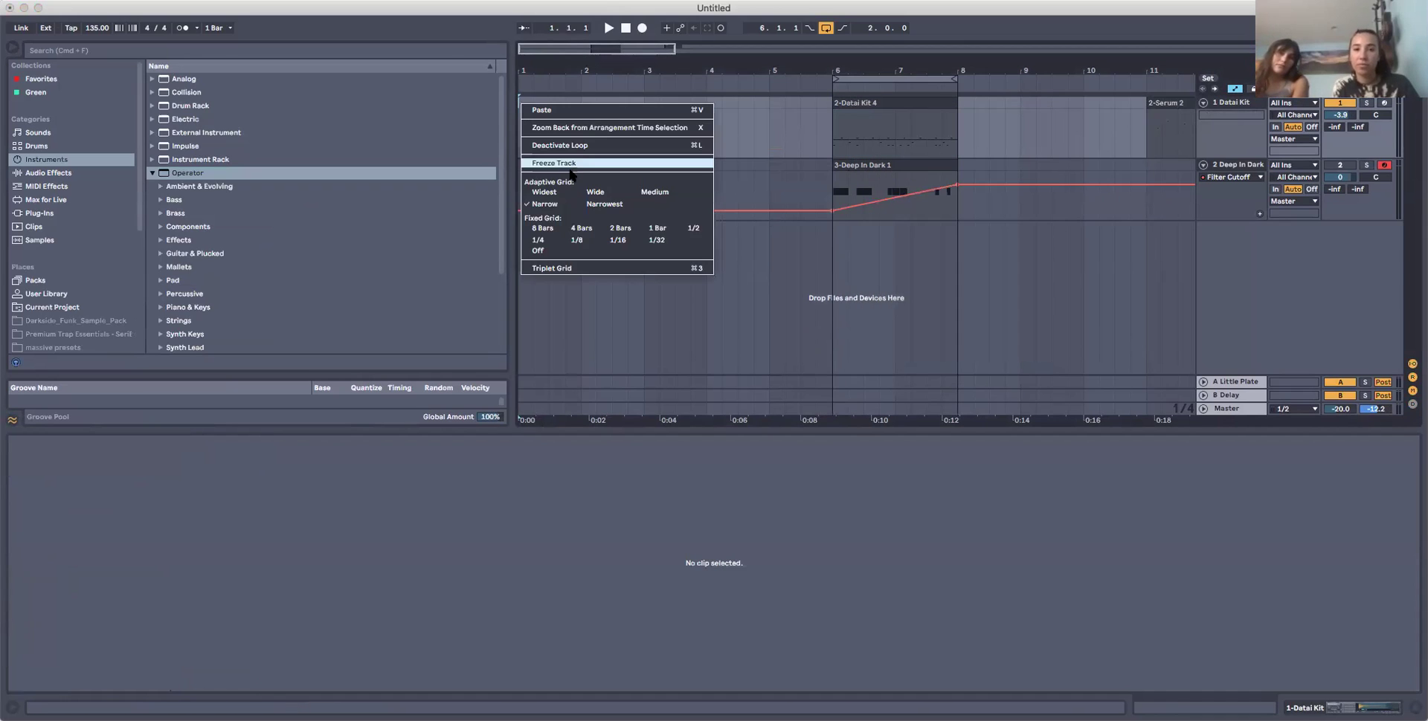
click(581, 110)
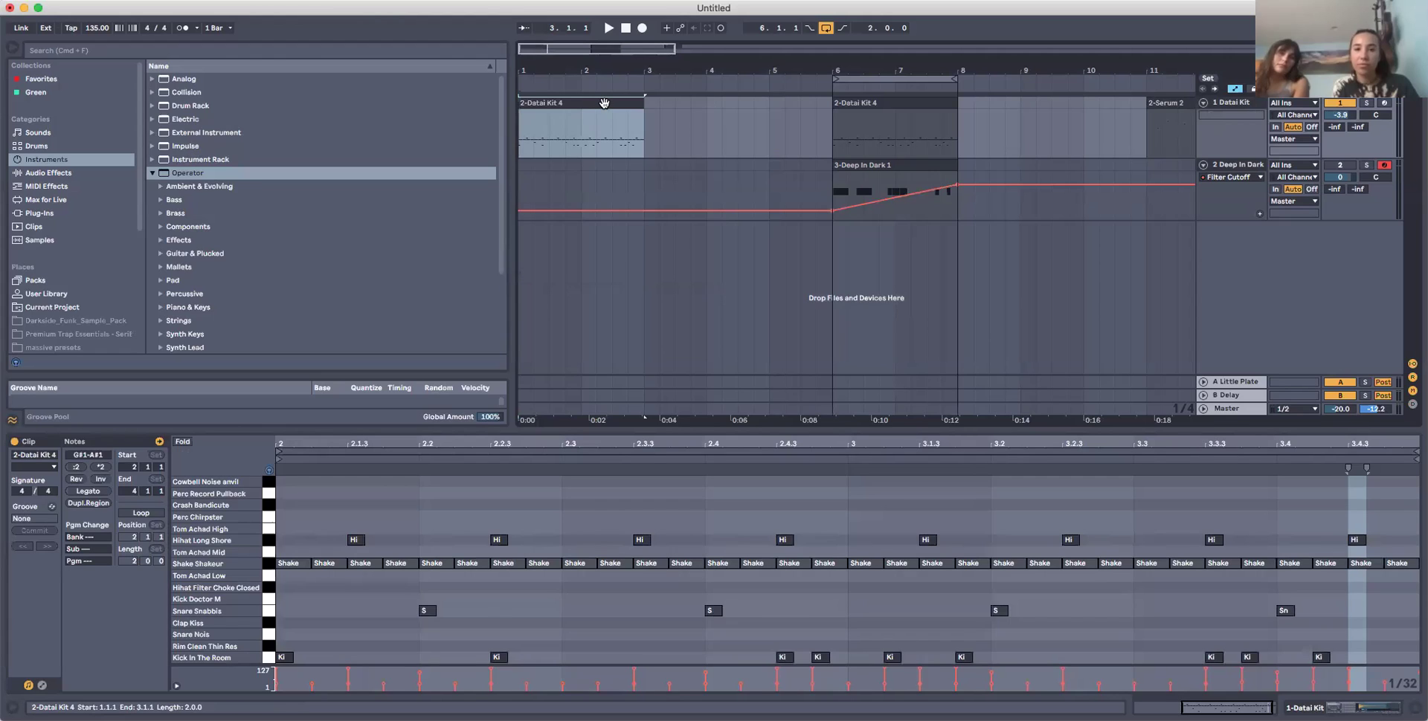
right_click(603, 103)
click(646, 145)
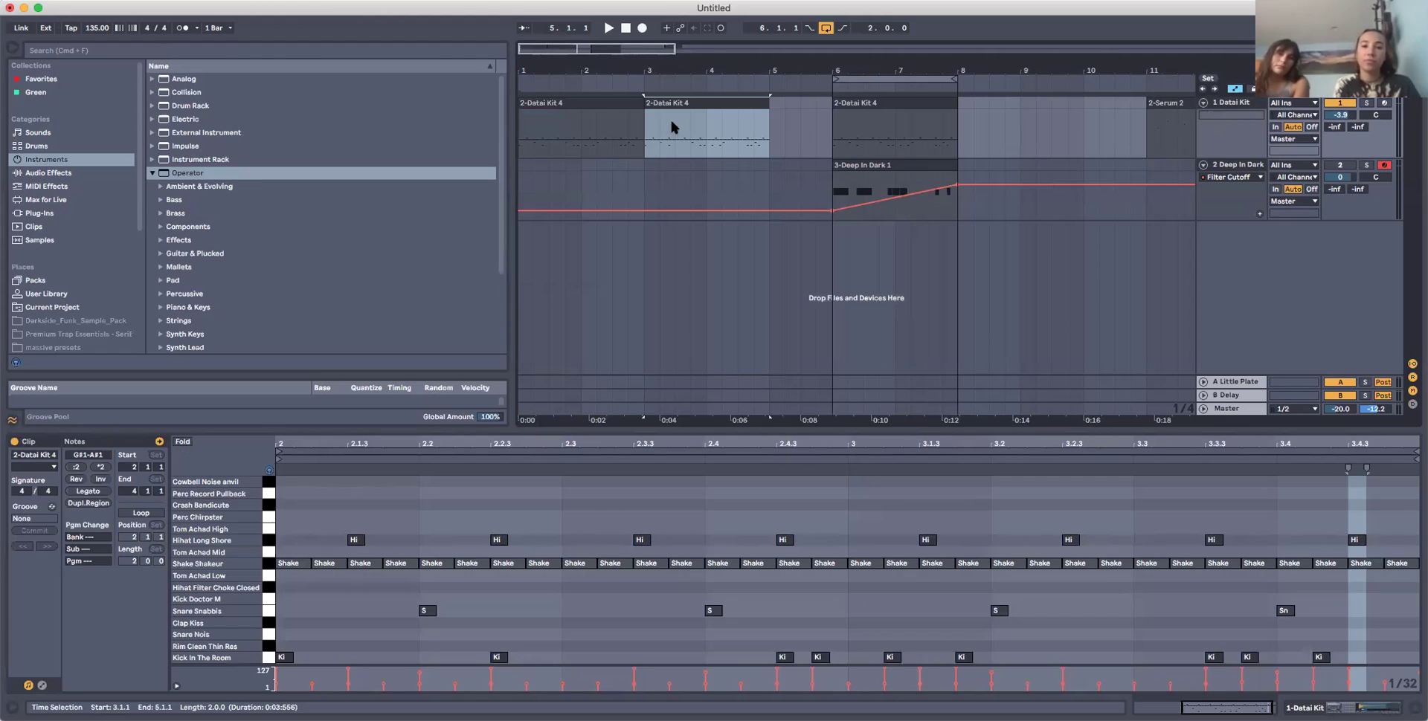
Move the loop with its drum and bass clips to start at bar 7, and duplicate the bar 3 drum clip at bar 5.
click(852, 76)
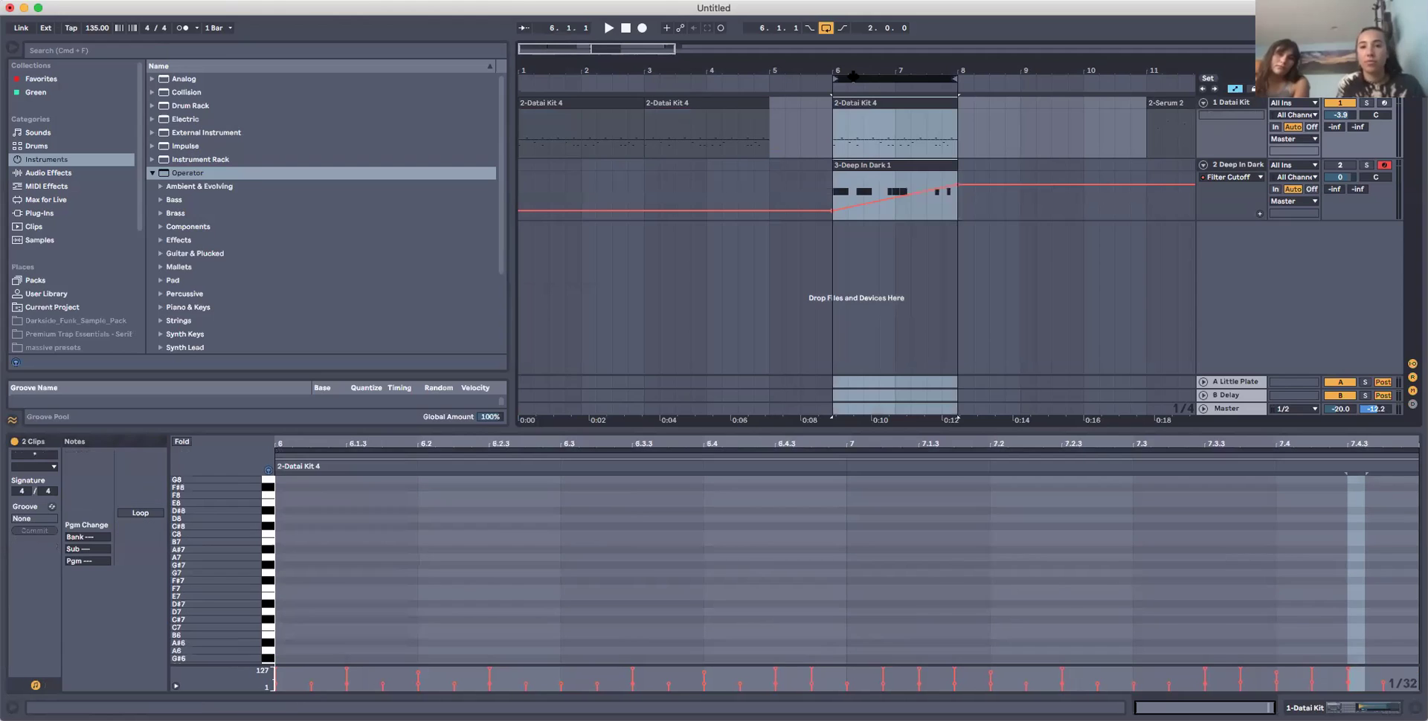
drag(864, 76, 918, 114)
drag(881, 163, 944, 165)
click(696, 103)
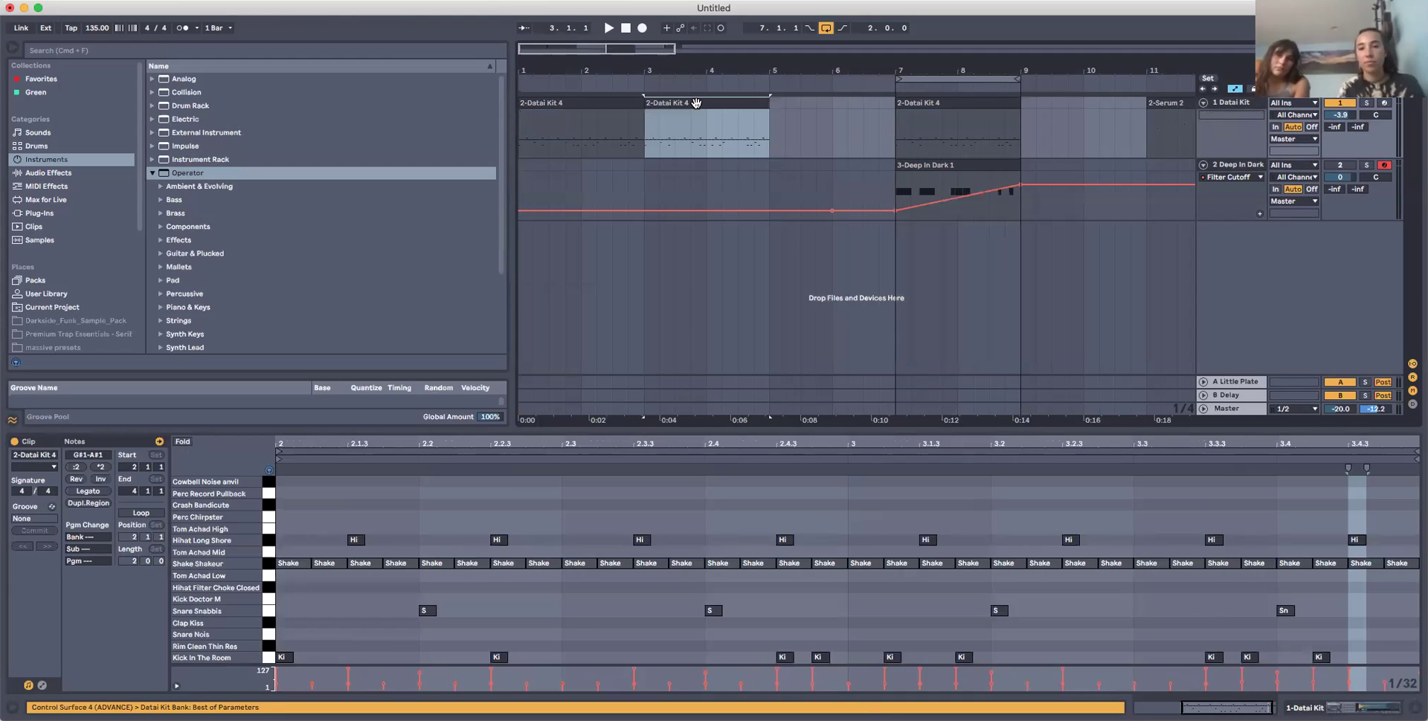
key(super+d)
Delete all Kick In The Room and Shake Shakeur notes from the drum clip at bar 1.
click(602, 105)
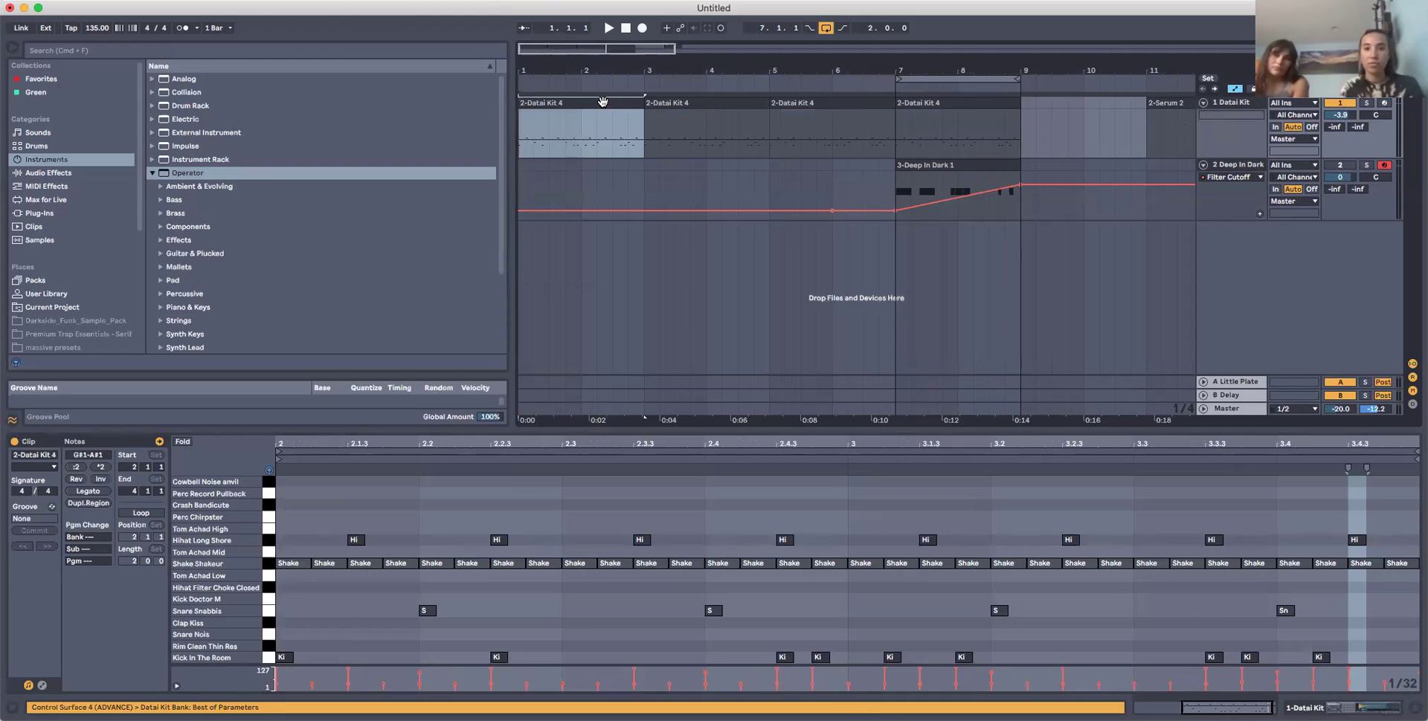
drag(640, 430, 637, 259)
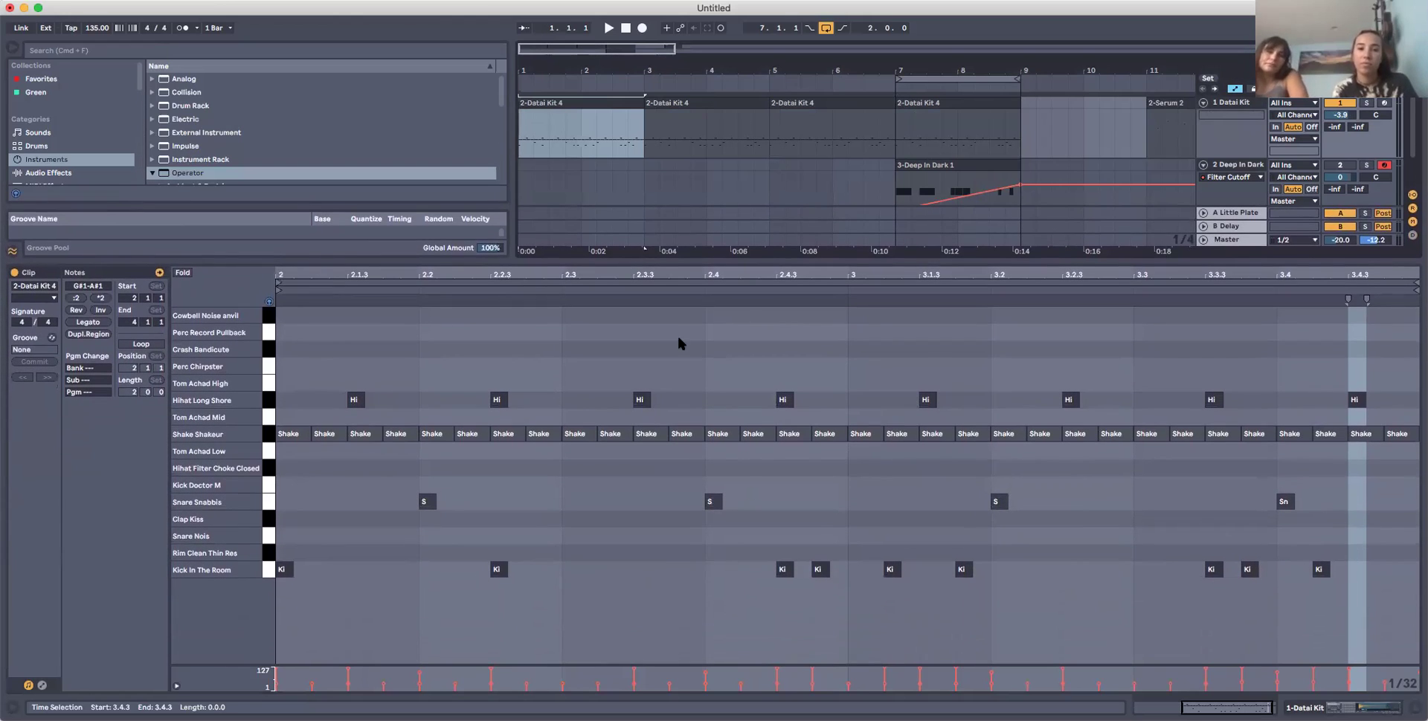
drag(1372, 621, 225, 549)
key(Delete)
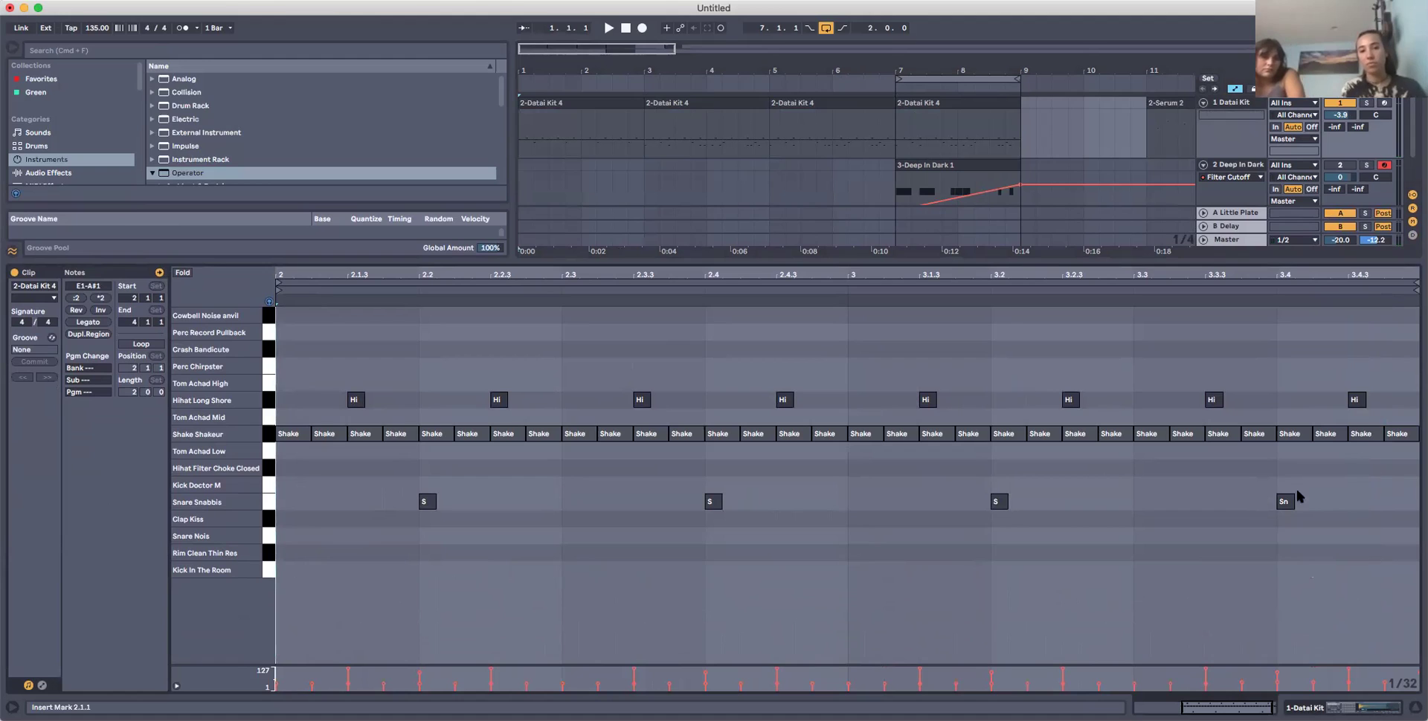
drag(1398, 456, 225, 429)
key(Delete)
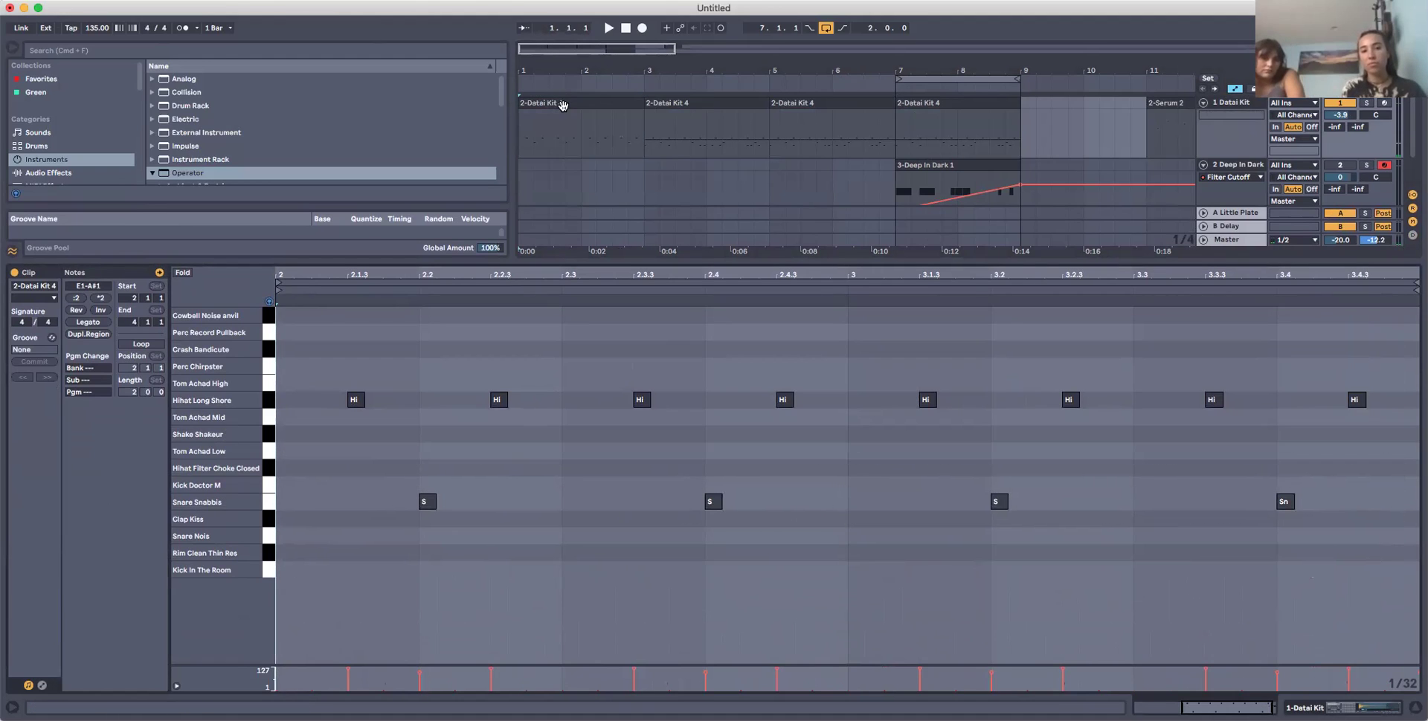
Try deleting the Kick In The Room notes from the drum clip at bar 3, and undo the deletion.
click(696, 104)
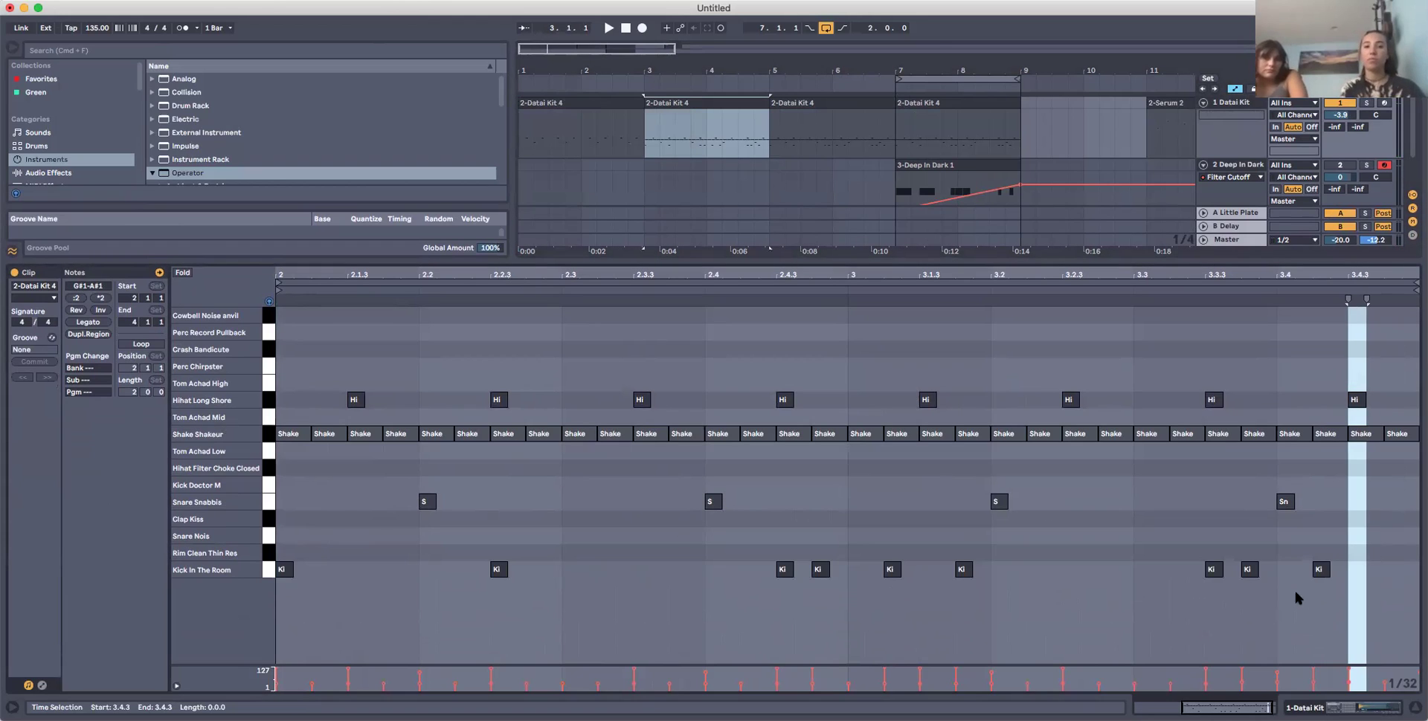
drag(1356, 595, 277, 560)
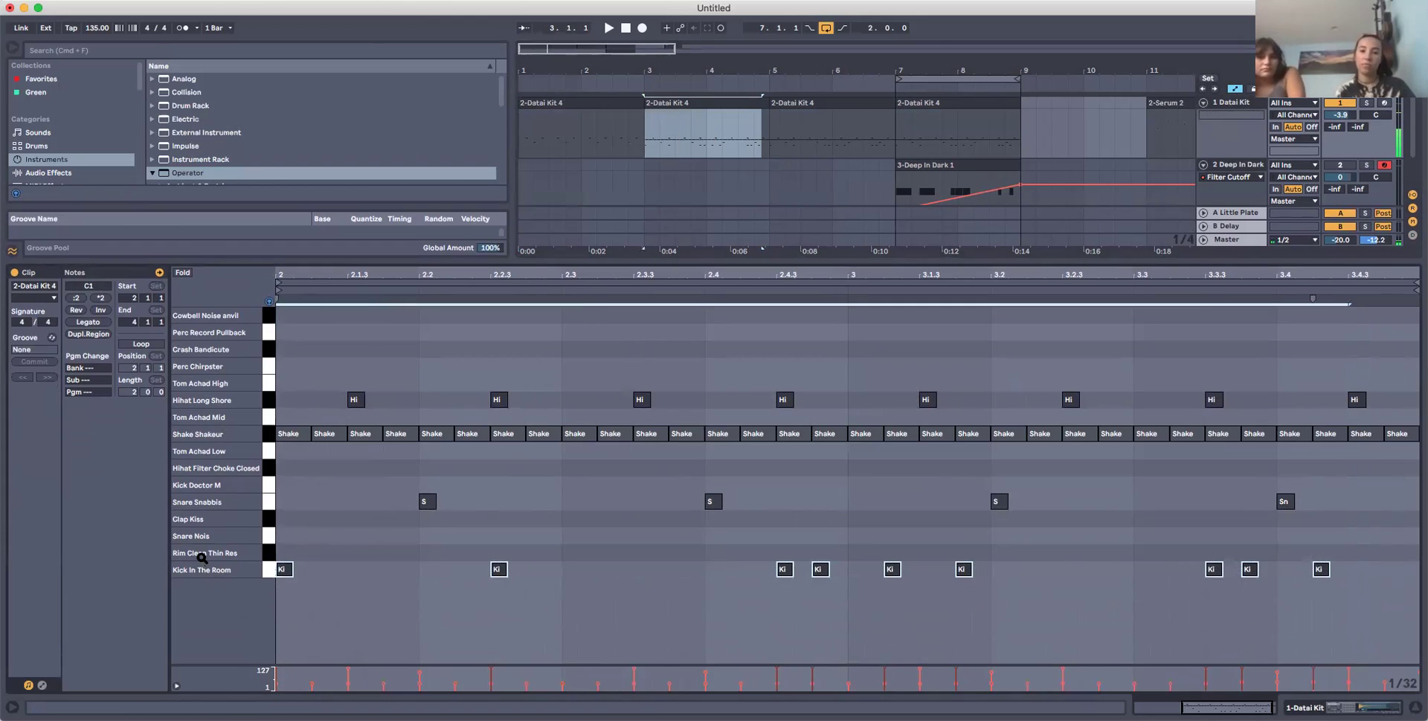
key(Delete)
key(super+z)
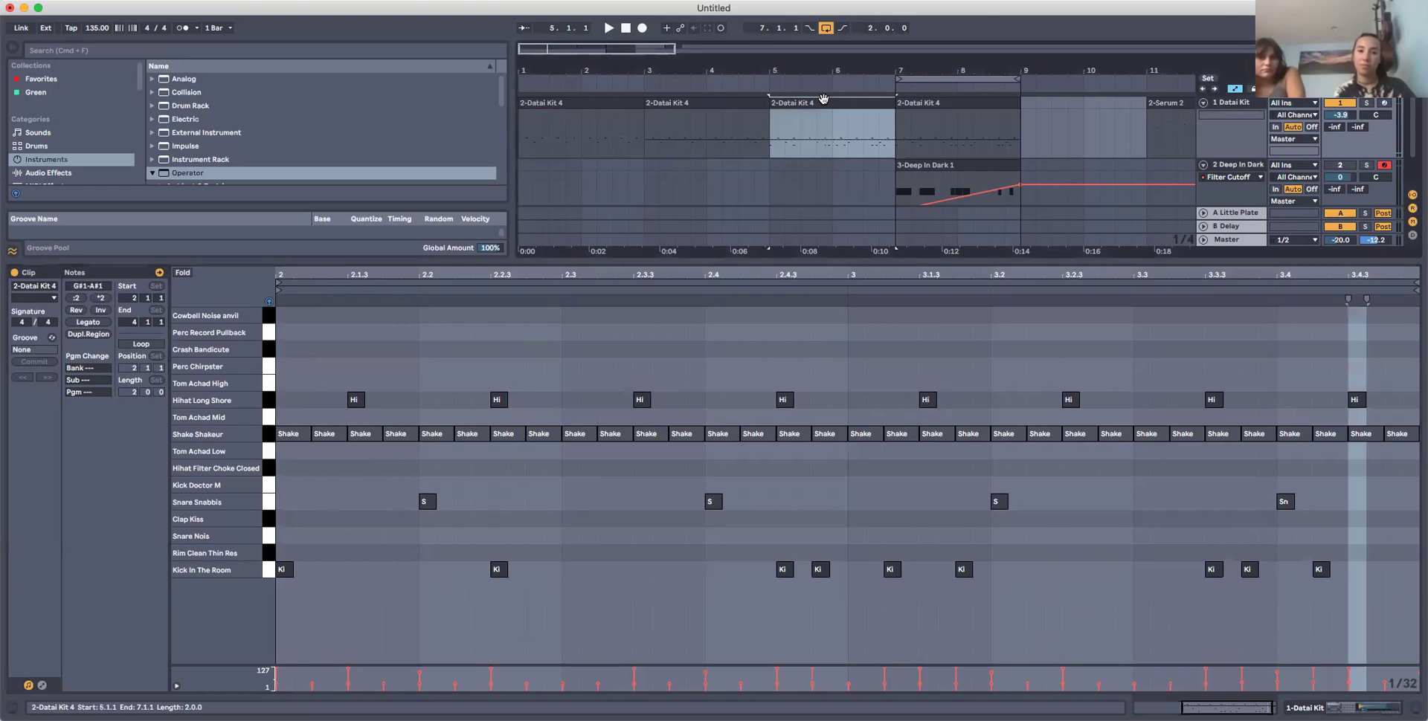
Compare the notes of the first three drum clips and play the arrangement from bar 1 into bar 6.
click(627, 100)
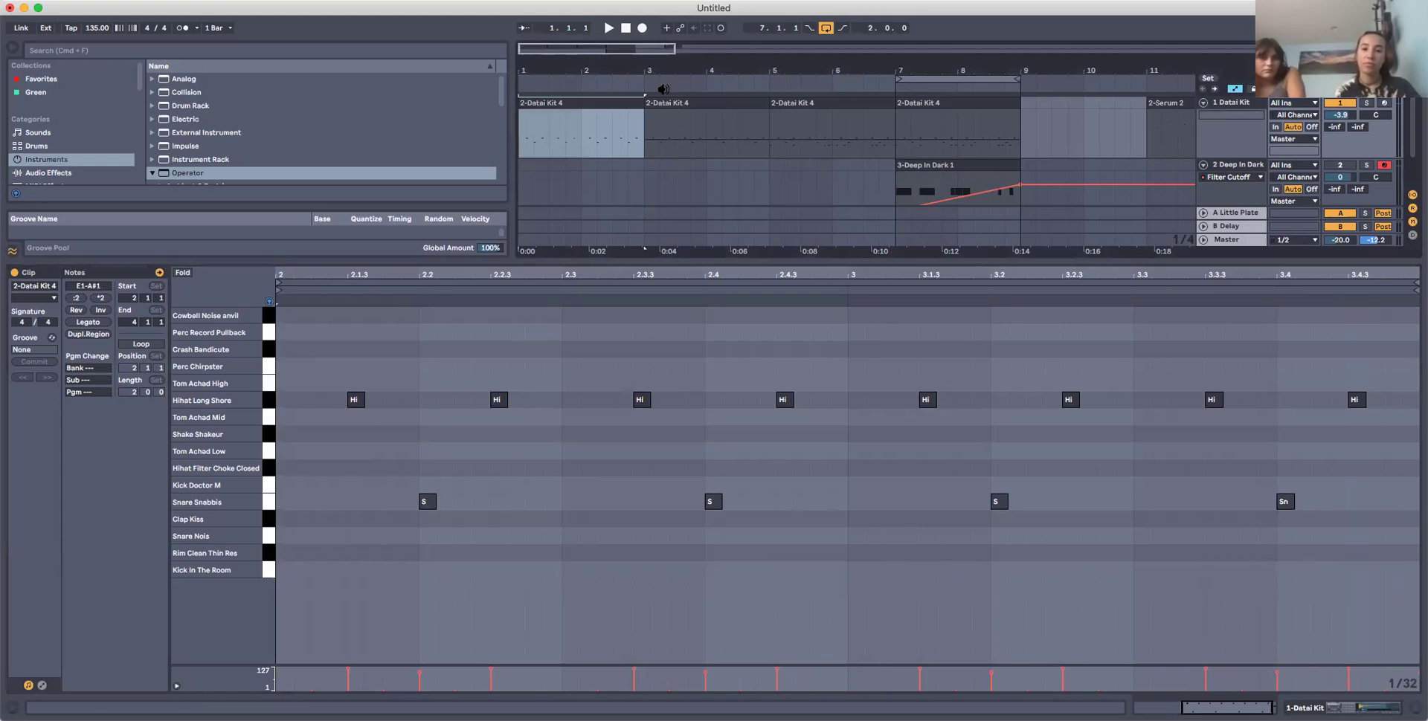
click(685, 102)
click(791, 102)
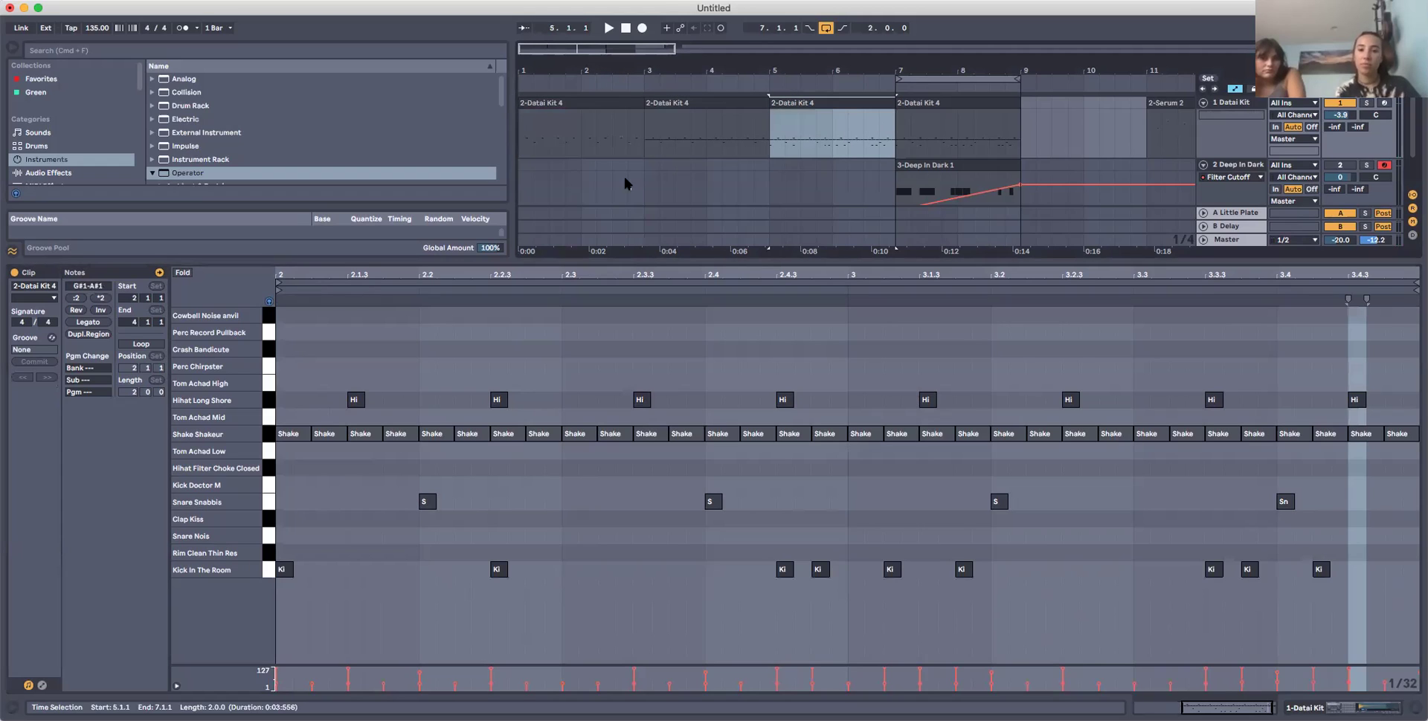
click(541, 117)
click(608, 28)
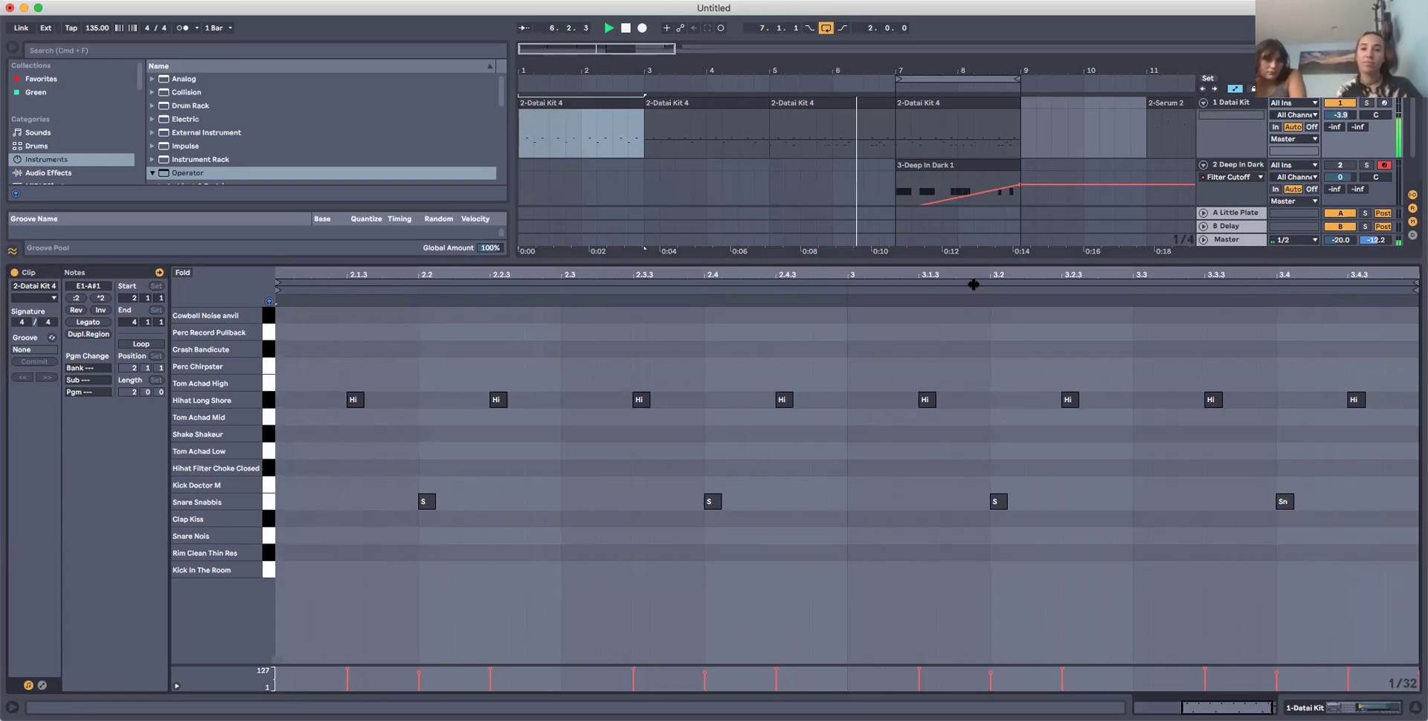
key(space)
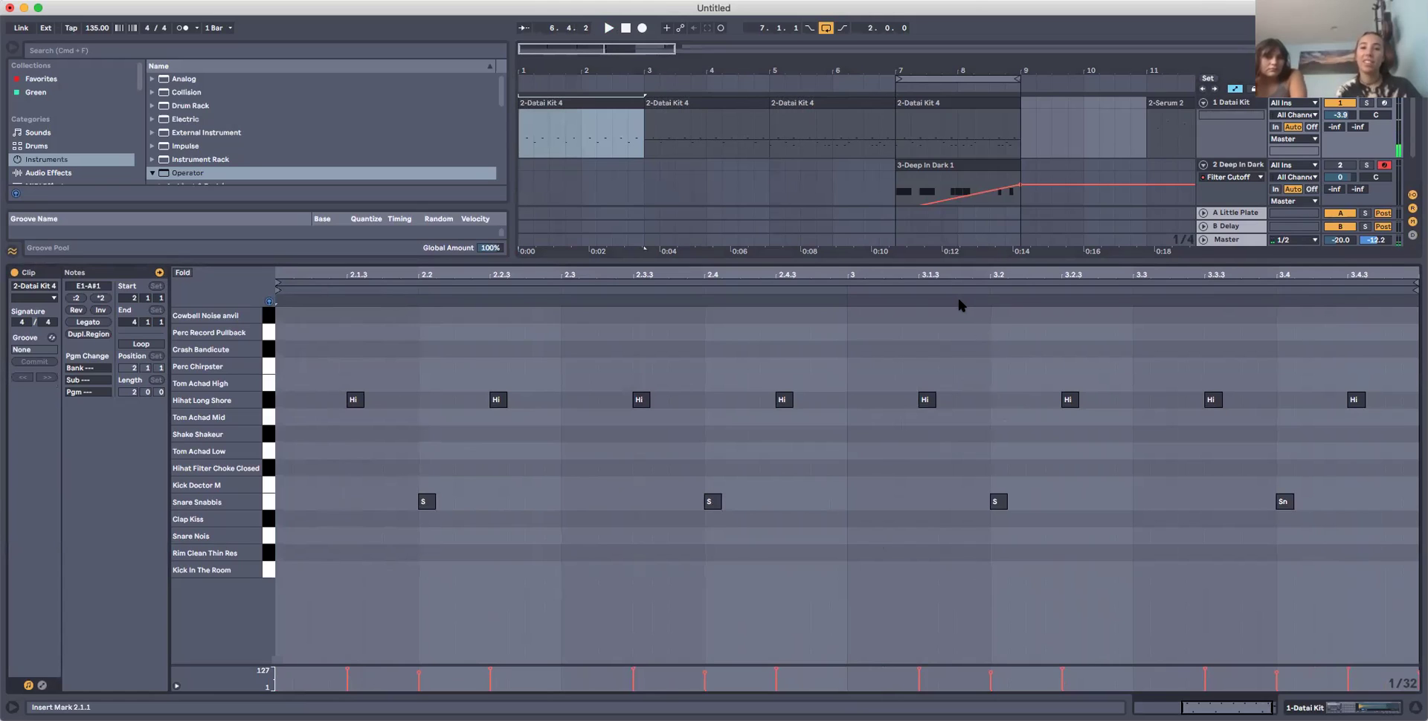
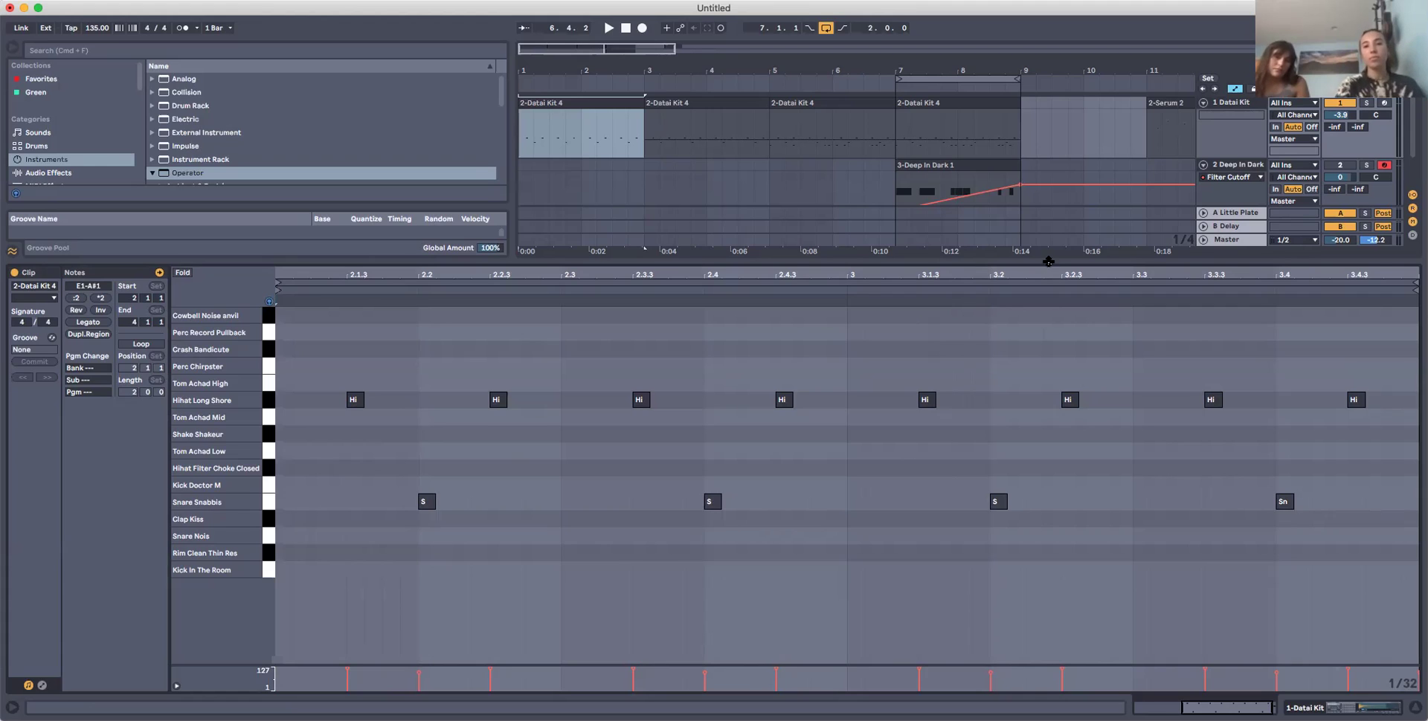
Collapse the note editor and list the Audio Effects with the Deep In Dark clip selected.
drag(1049, 262, 1049, 641)
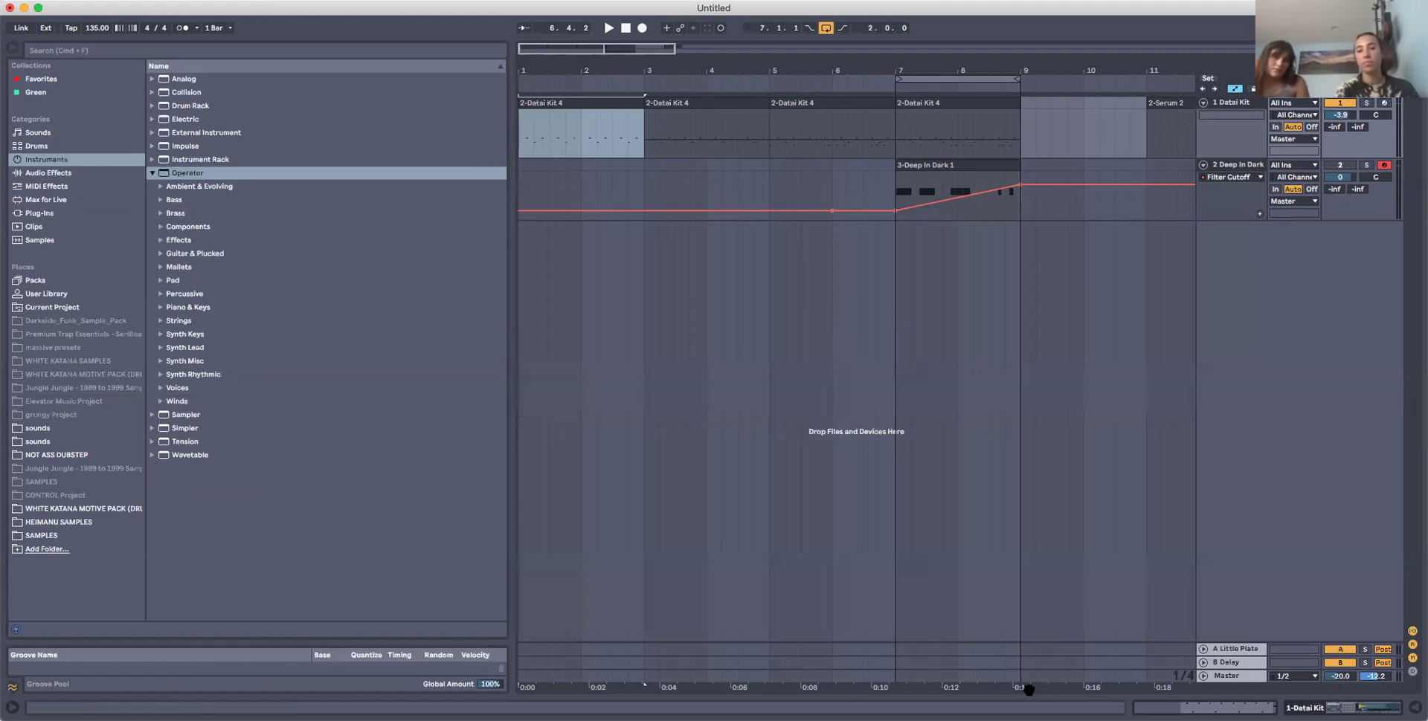
click(1233, 165)
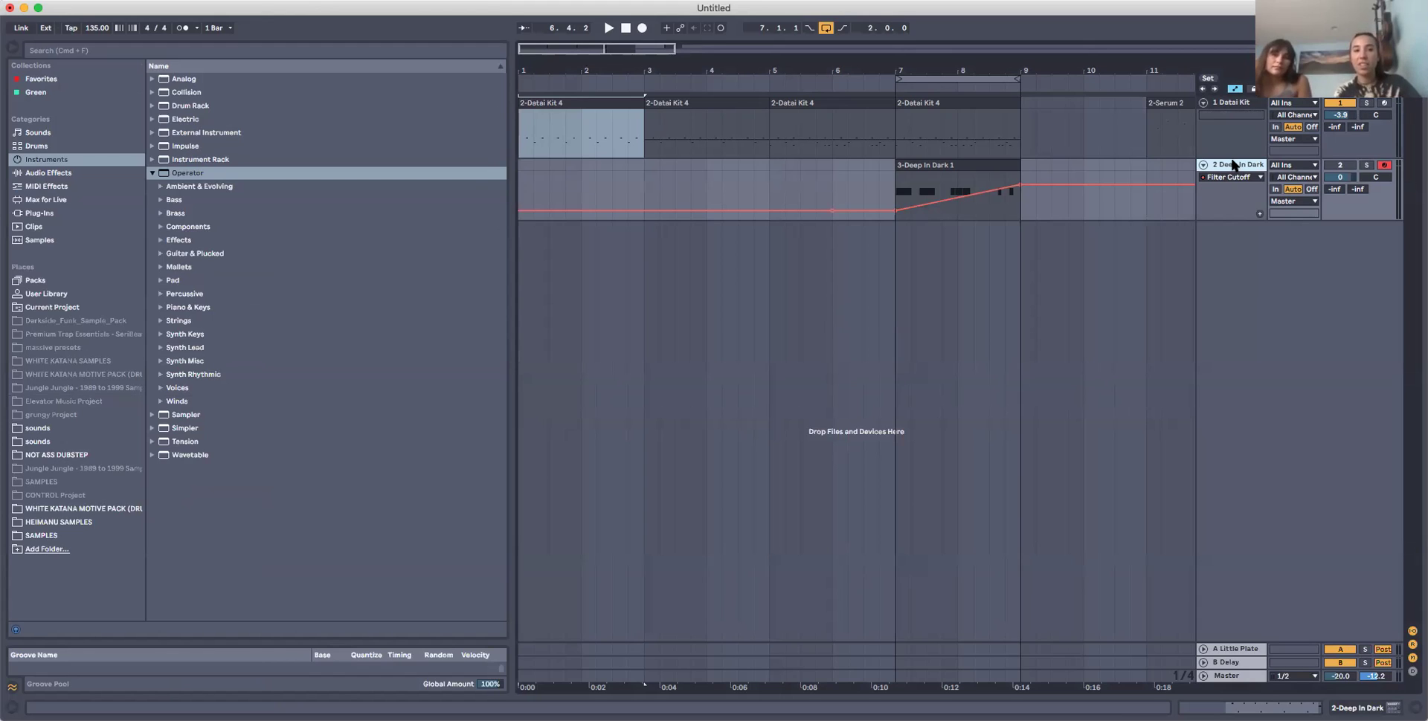
click(917, 164)
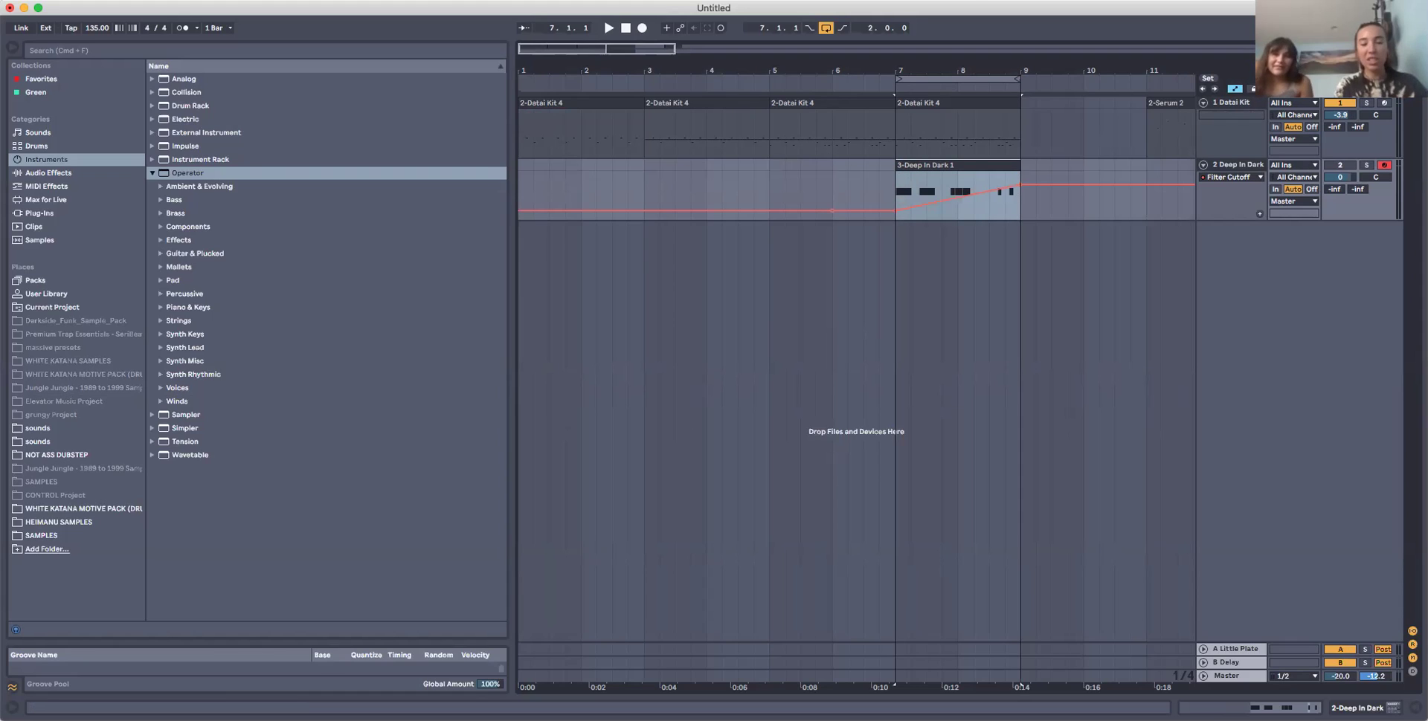
click(90, 174)
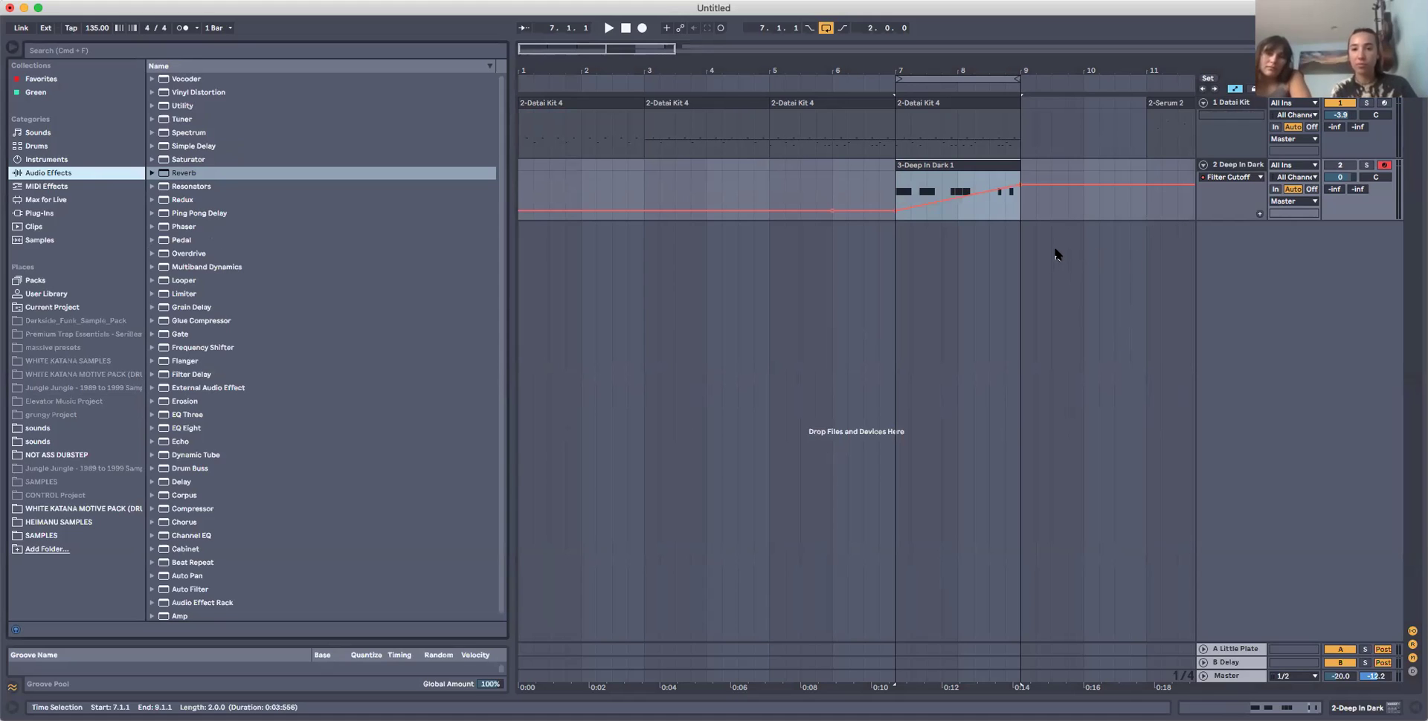
Show the Datai Kit track's devices, solo the track, and play it from bar 7.
double_click(1232, 108)
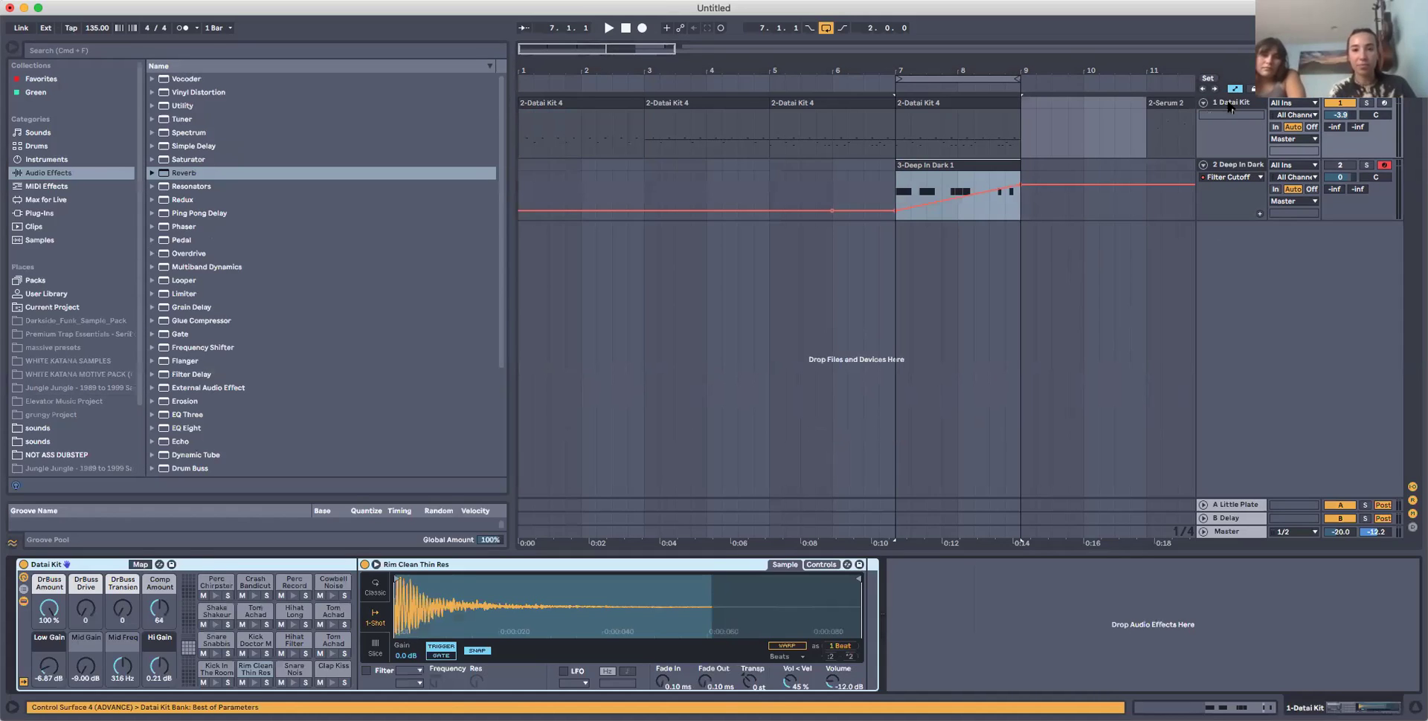
click(1365, 104)
click(897, 134)
key(space)
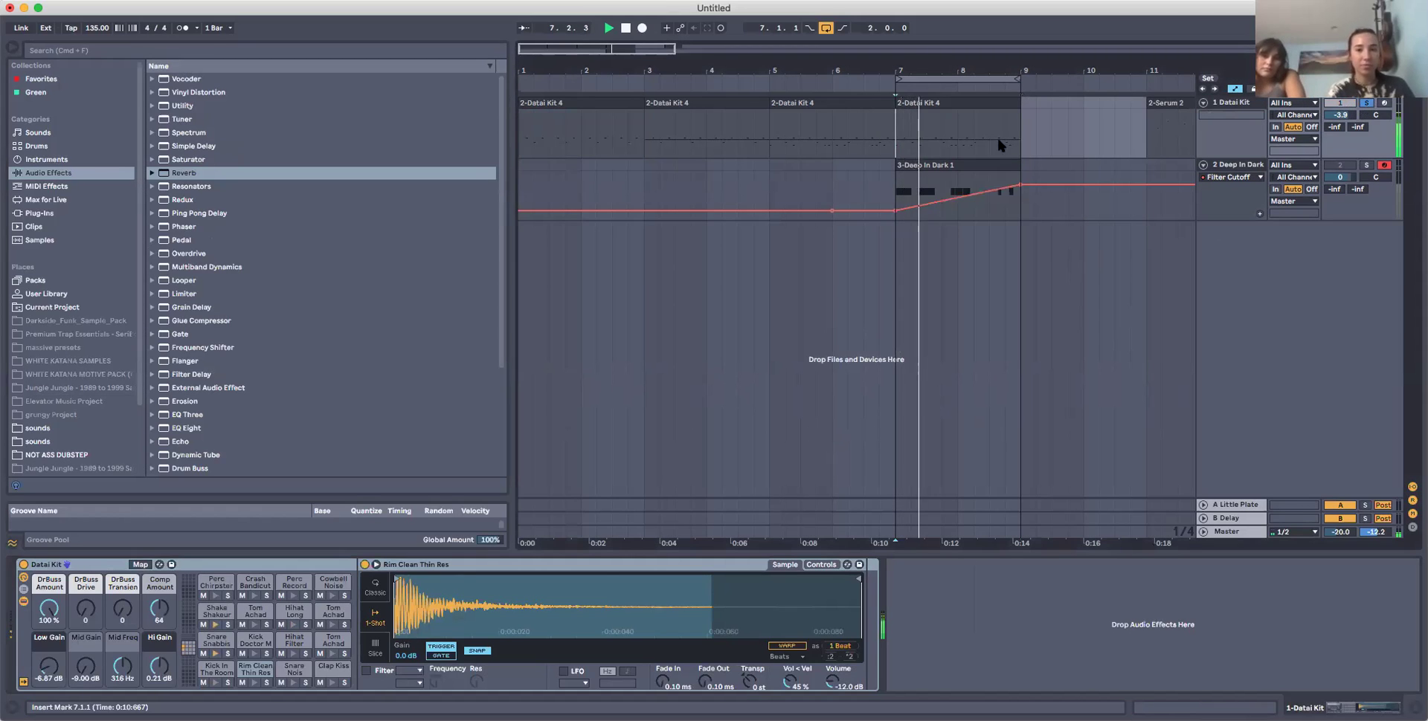
key(space)
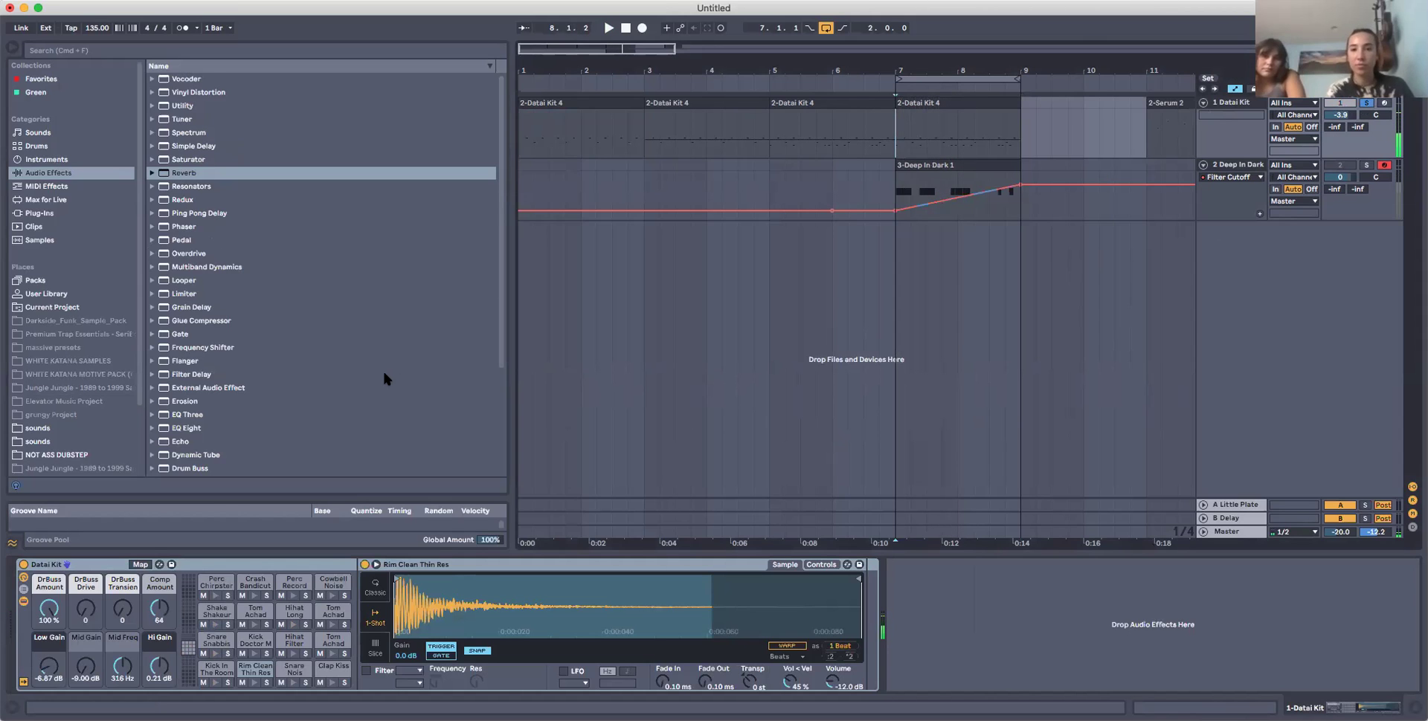
Look through the list of Audio Effects in the browser.
scroll(384, 374, down, 5)
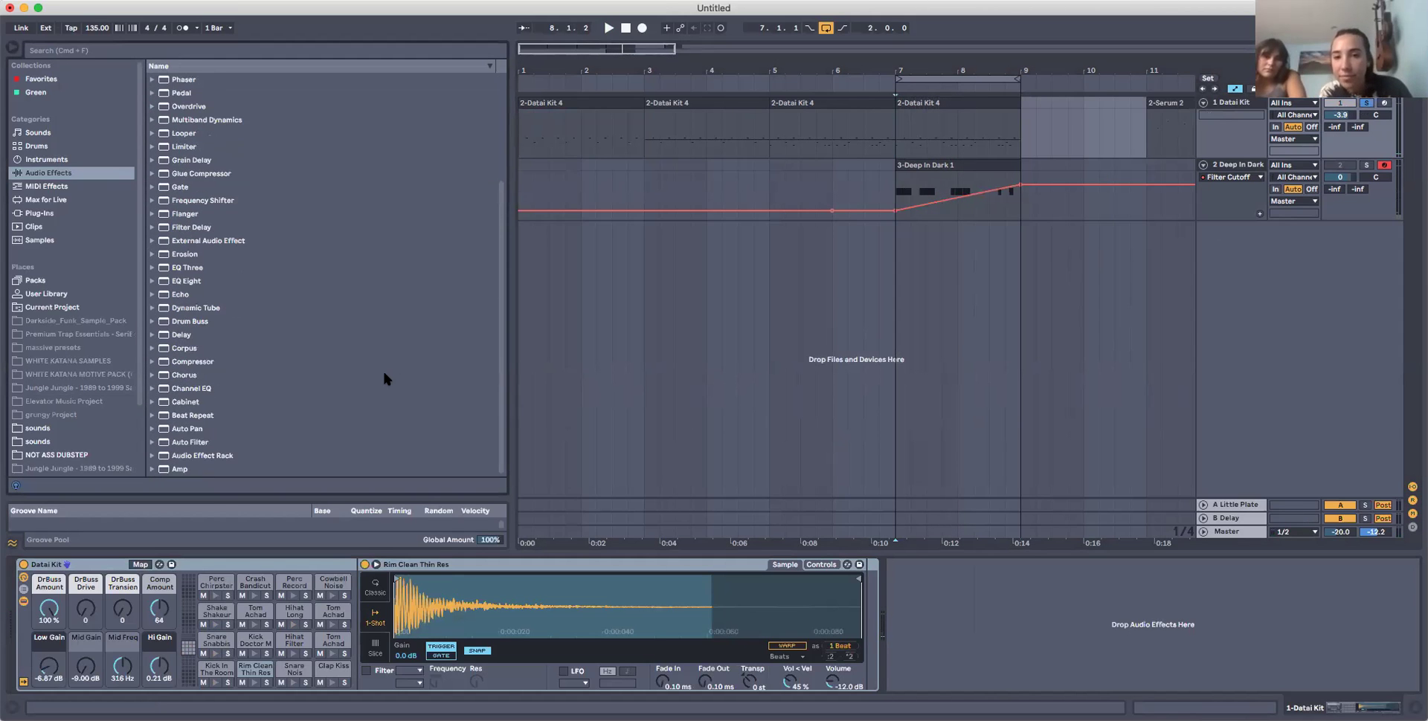
scroll(384, 374, up, 2)
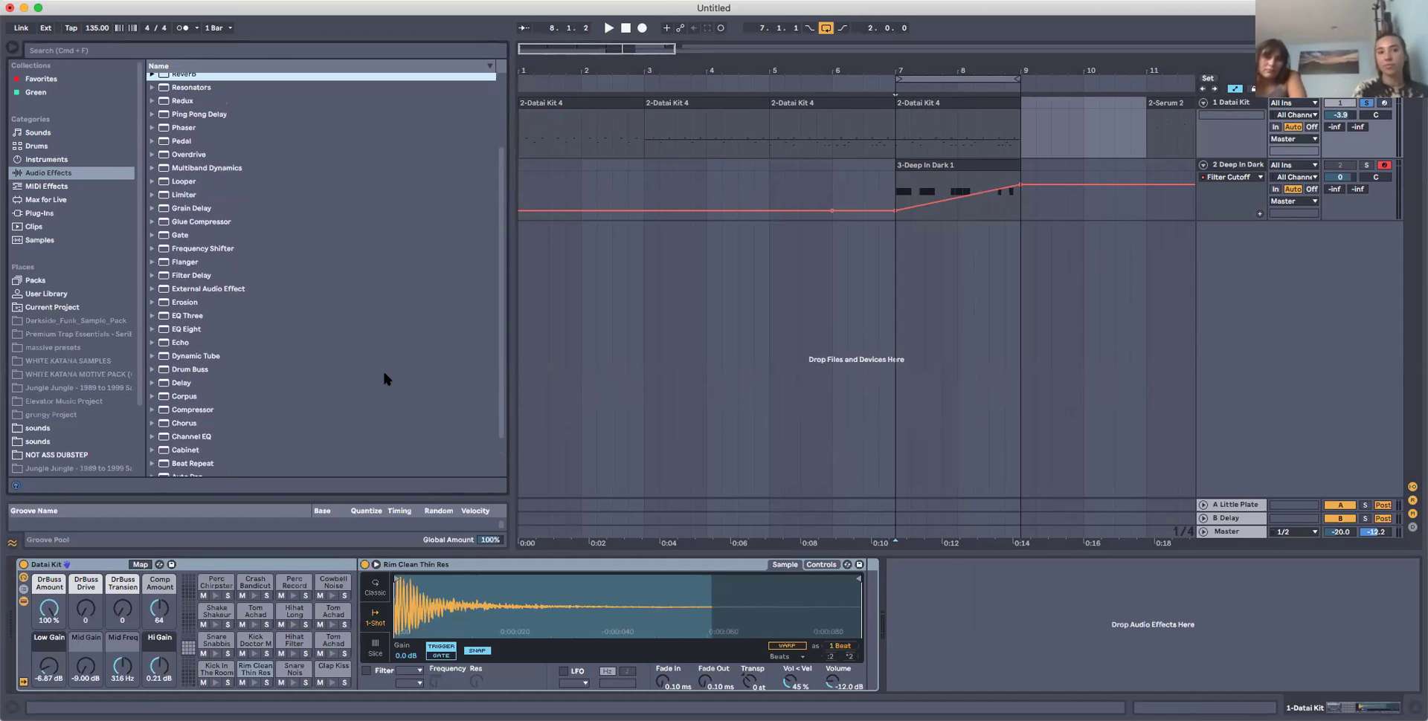
scroll(382, 369, up, 1)
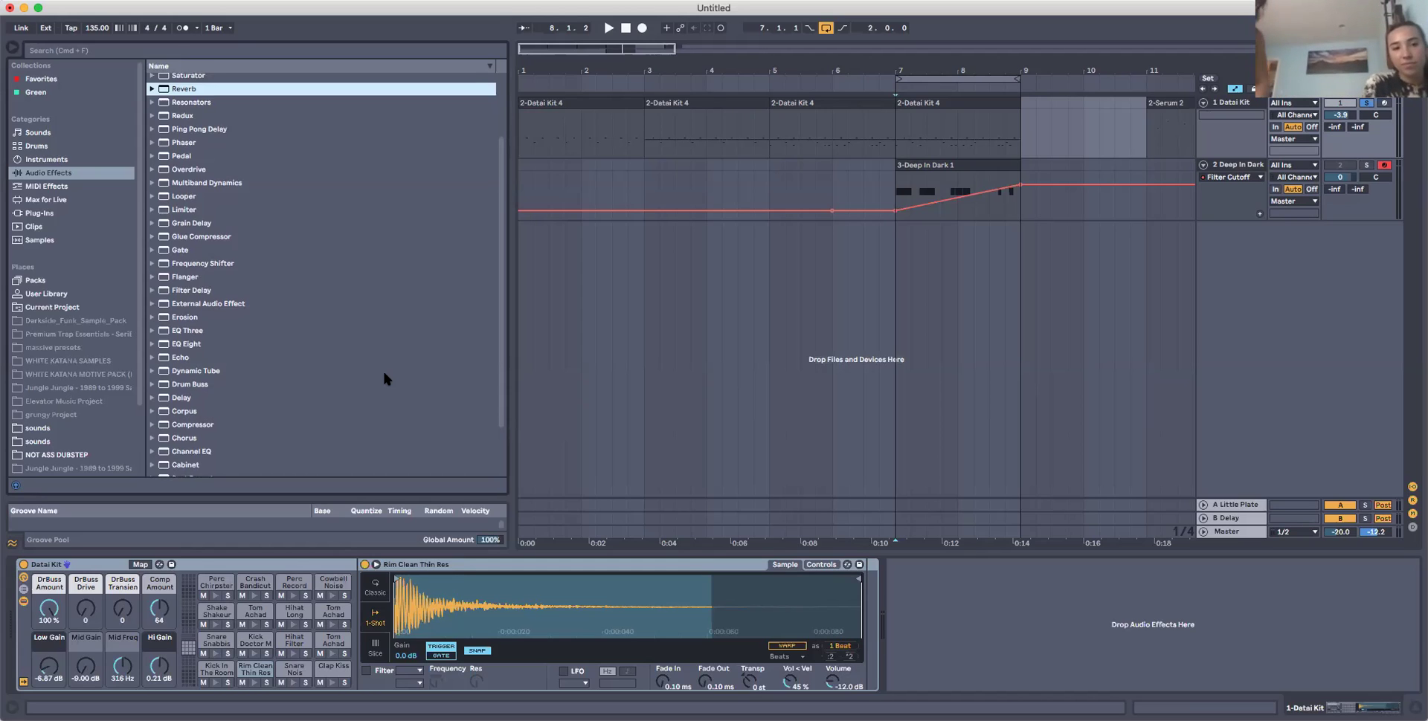
Add the Delay audio effect to the Datai Kit drum track.
scroll(385, 378, up, 5)
scroll(384, 377, down, 10)
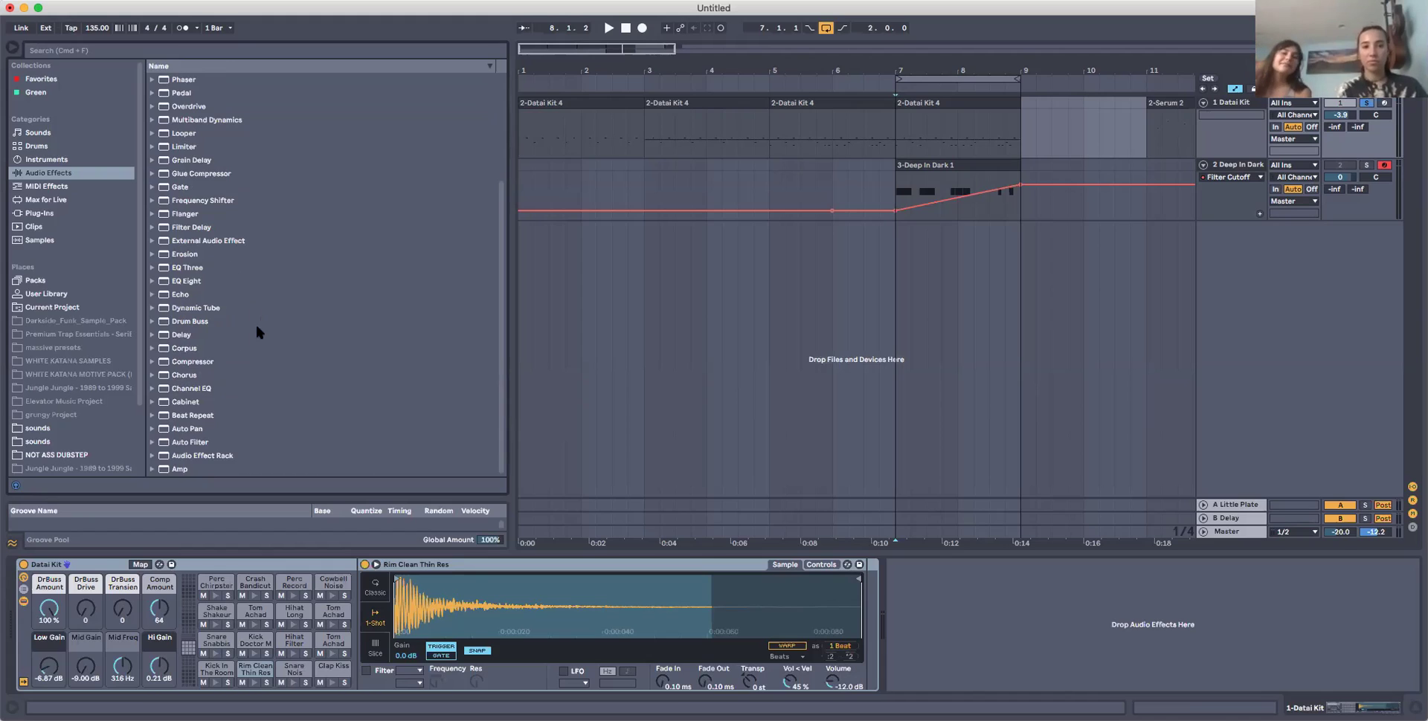
click(195, 340)
double_click(195, 341)
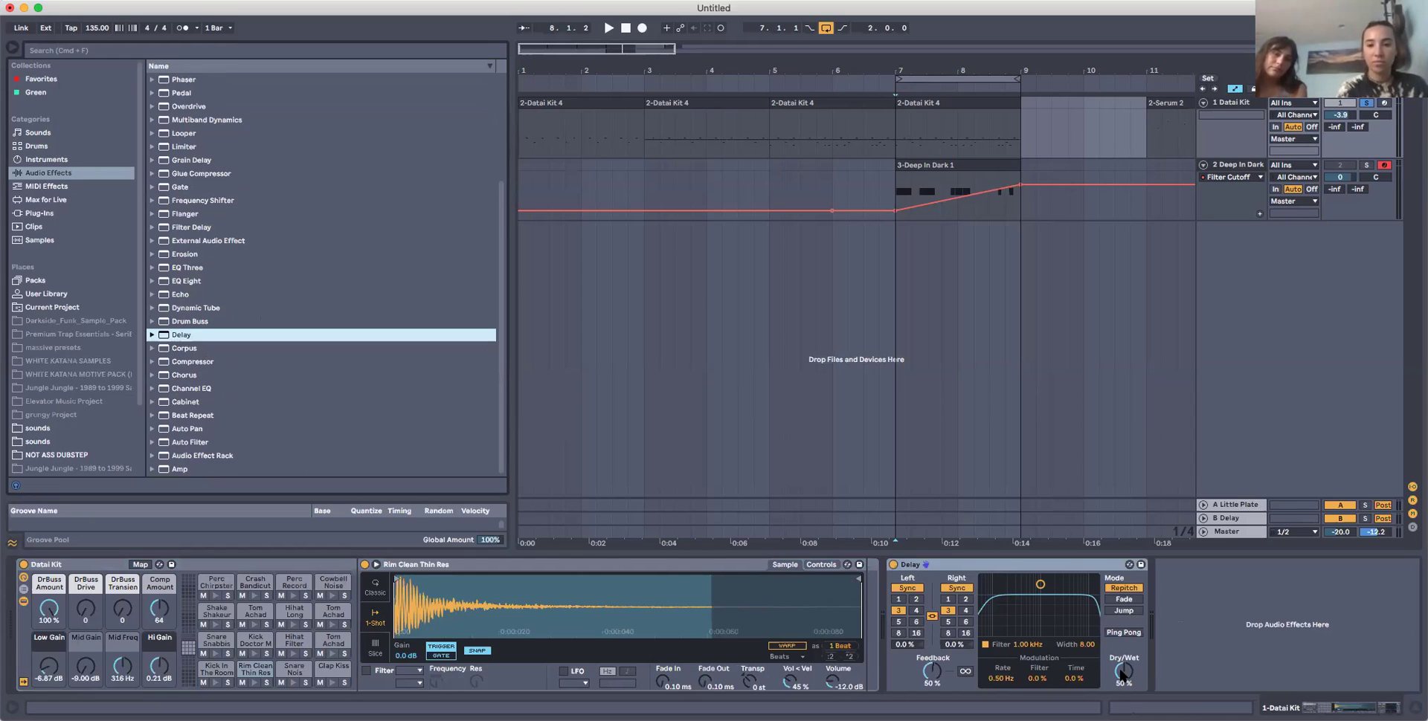
Sweep the Delay's Dry/Wet amount through its range, settle it at 0%, and play the looped drum section.
drag(1123, 673, 1123, 714)
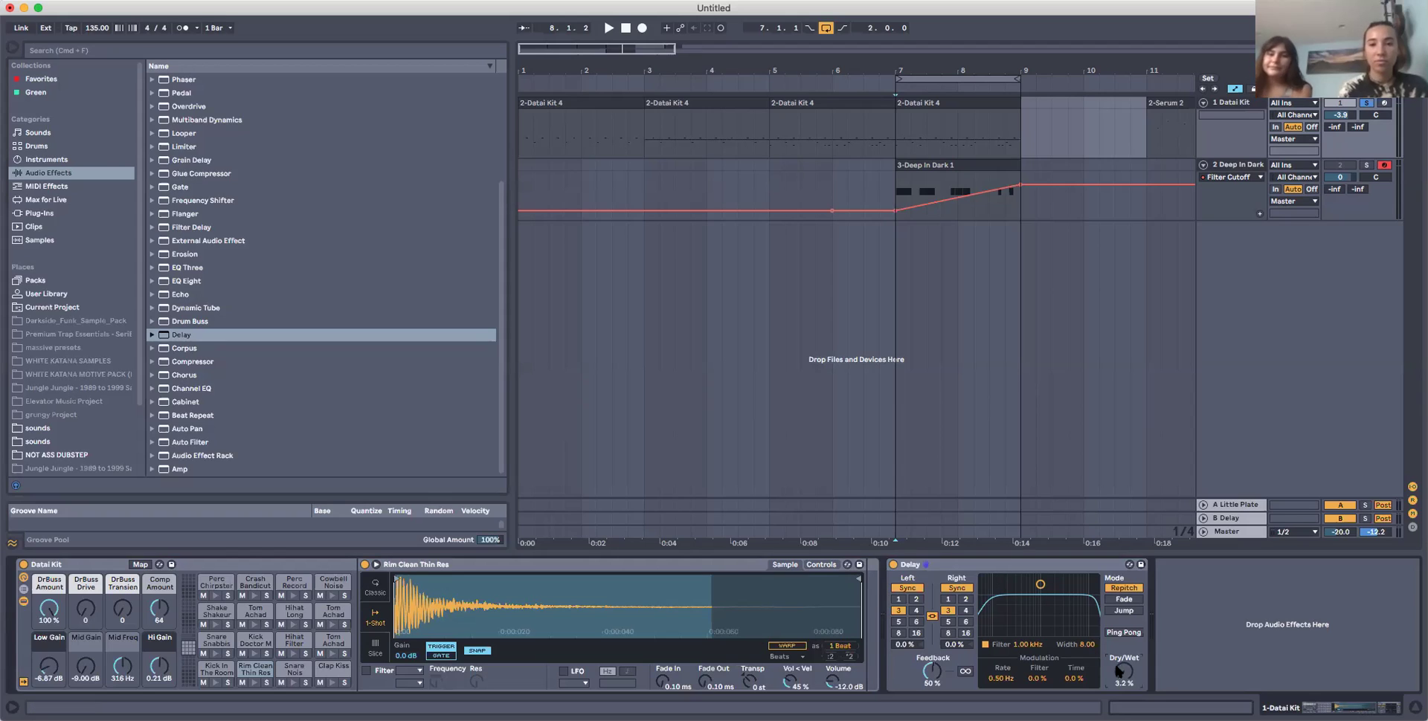
drag(1124, 672, 1124, 598)
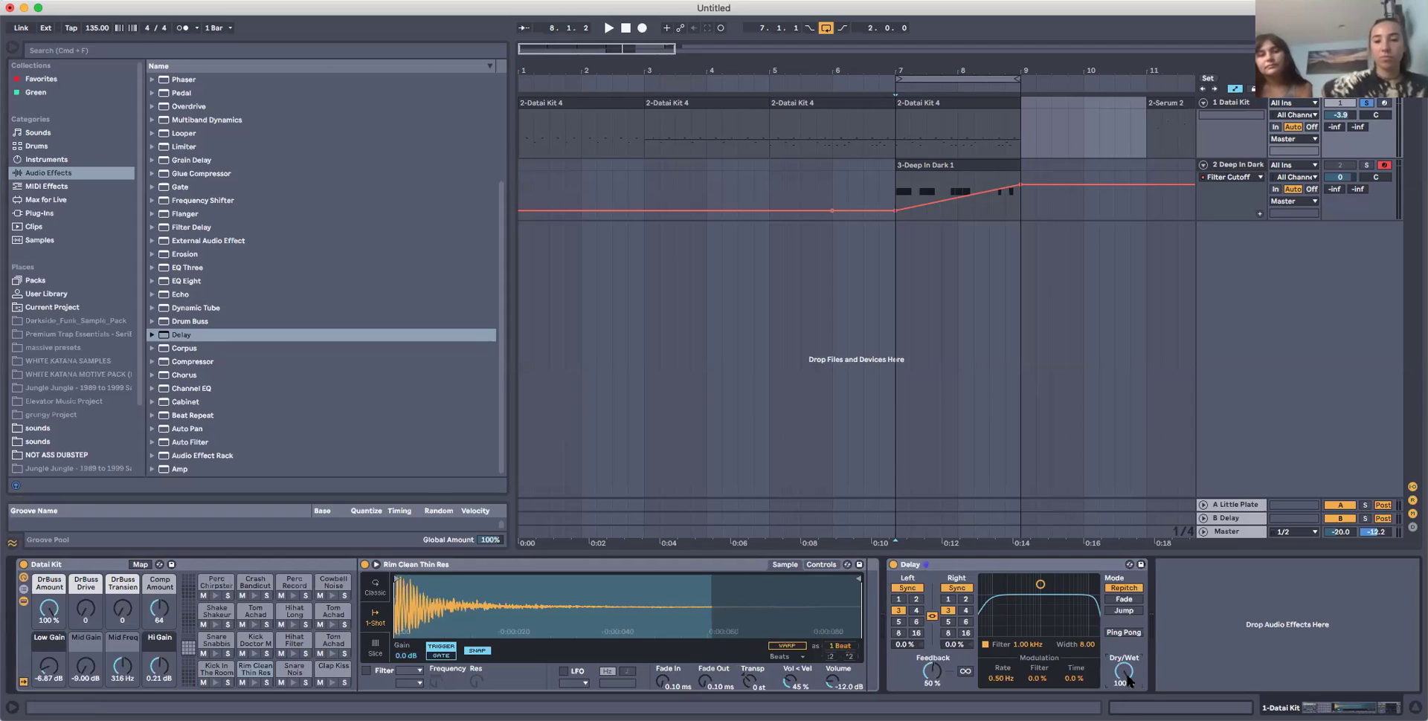
drag(1128, 680, 1128, 720)
key(space)
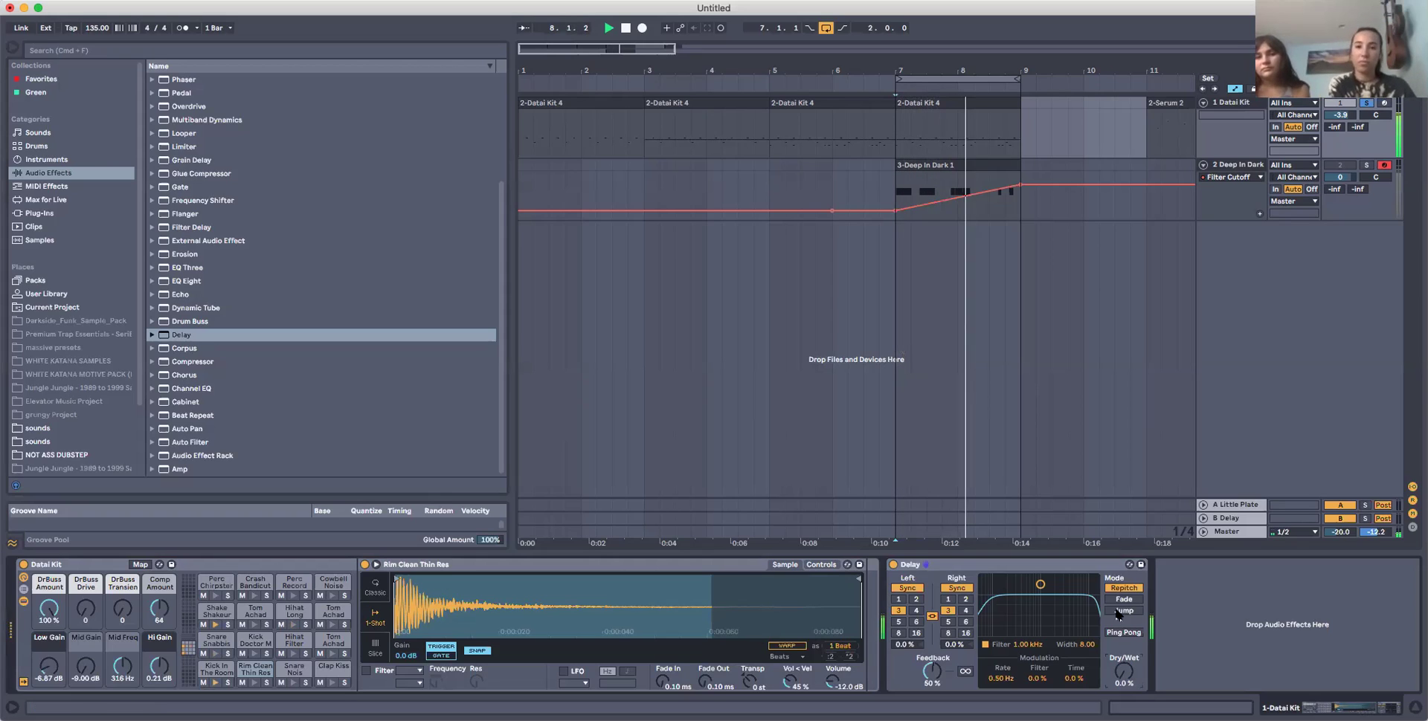
key(space)
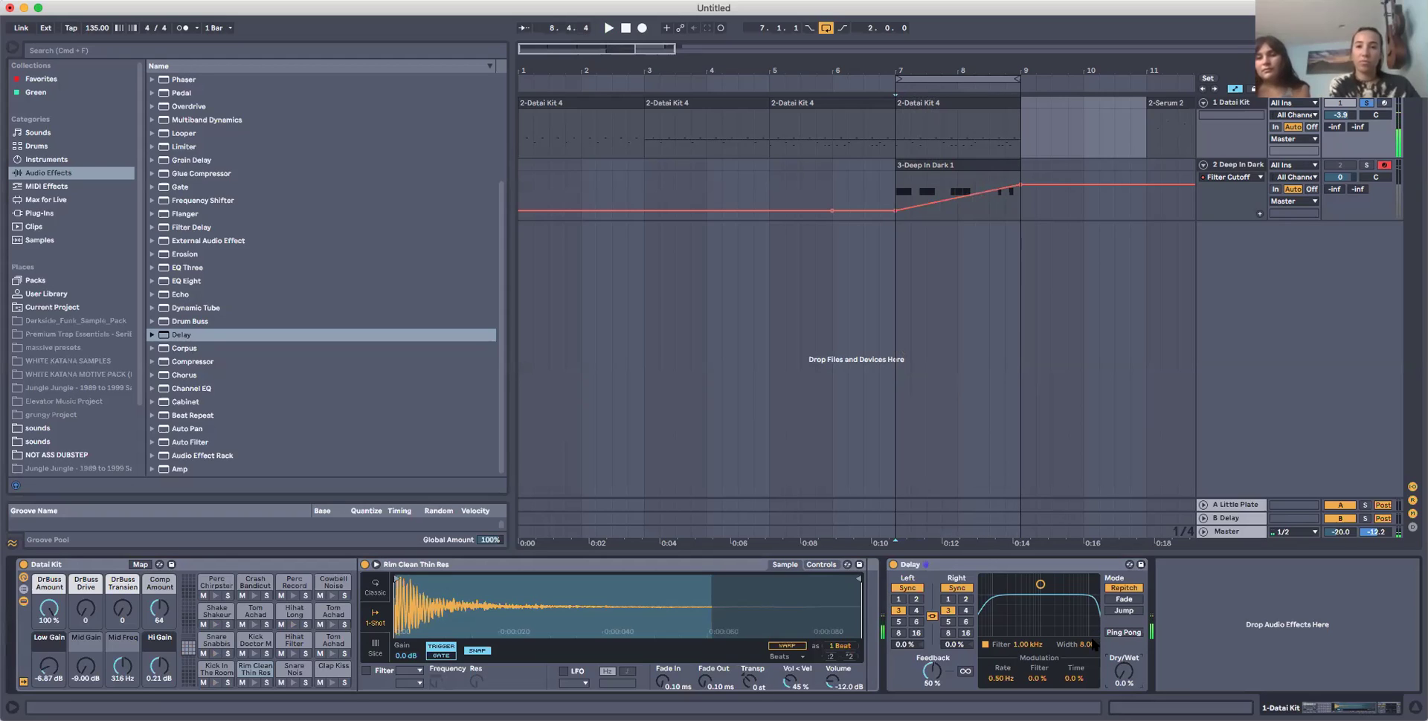
Set the Delay's Dry/Wet to 100% and audition the looped drums with only the delayed signal.
drag(1133, 684, 1125, 676)
key(space)
key(space)
key(space)
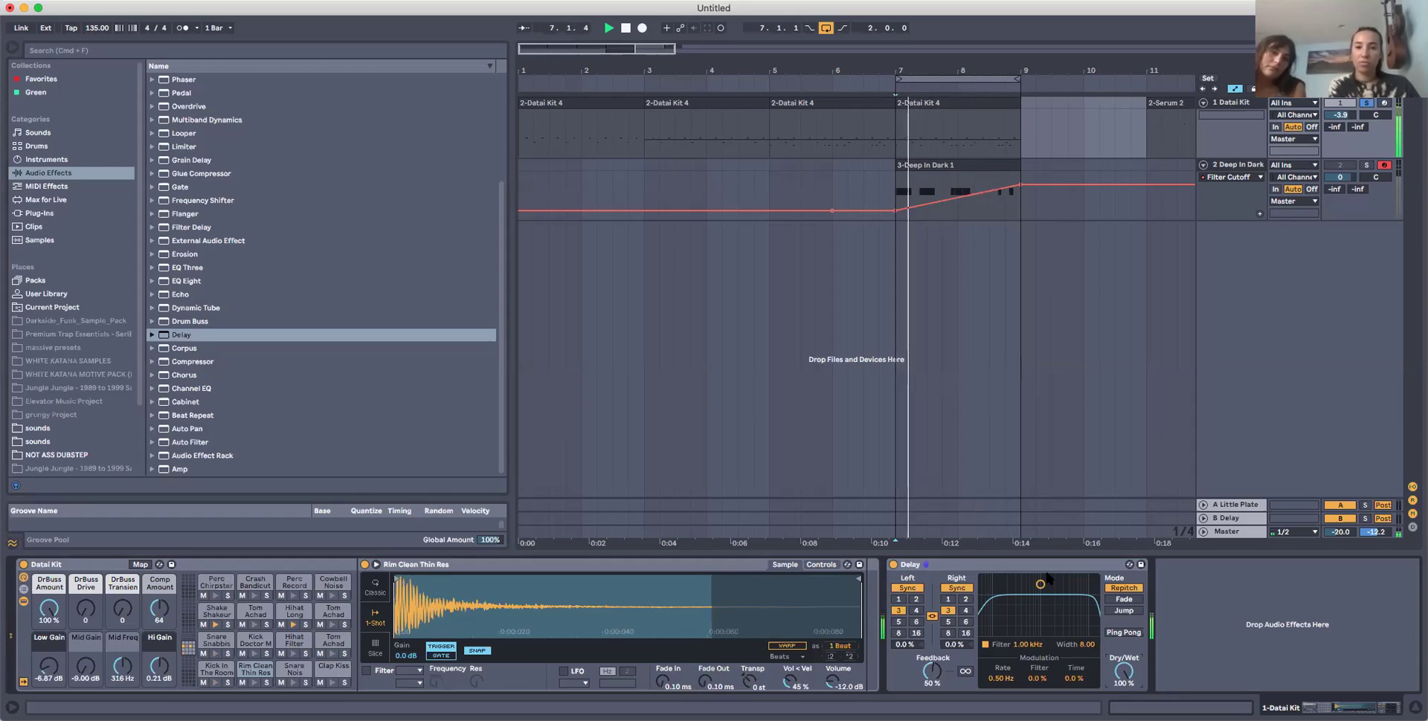
key(space)
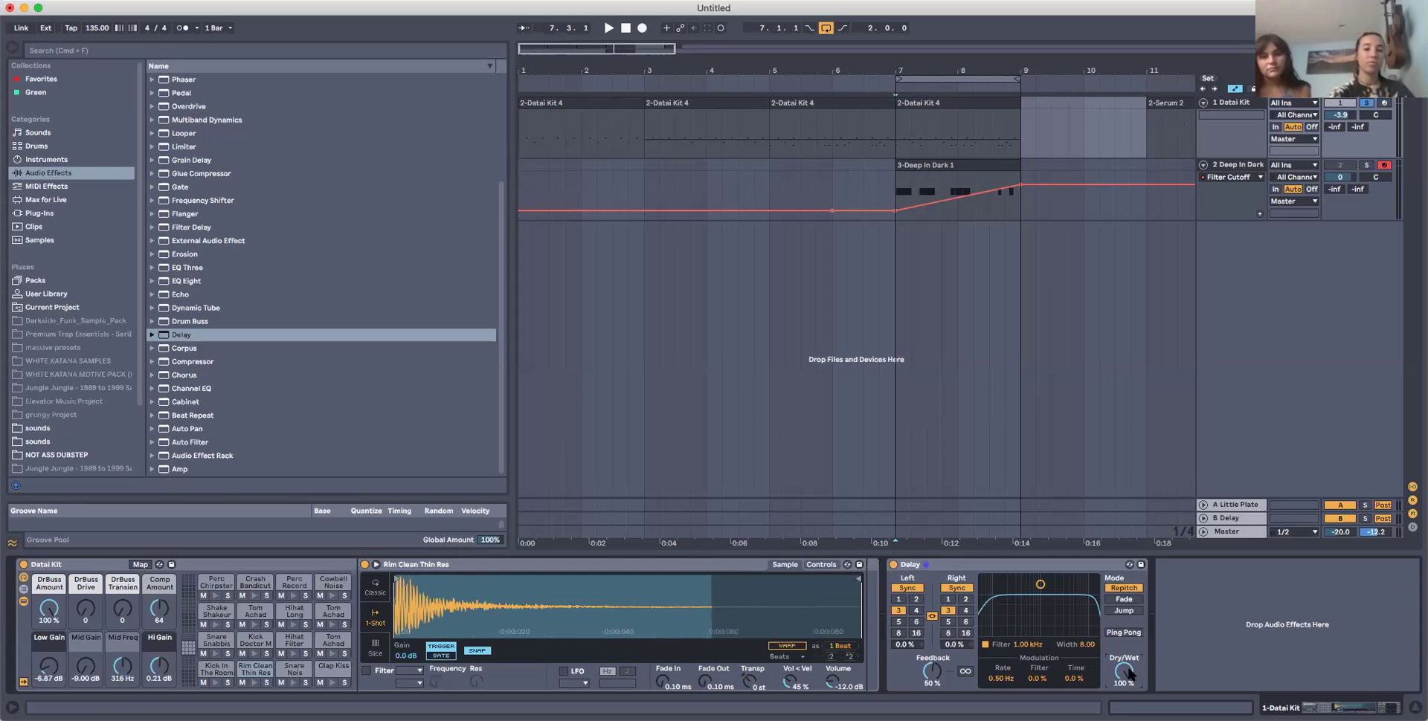
Return the Delay's Dry/Wet to 0% and audition the dry drum loop.
drag(1123, 671, 1123, 718)
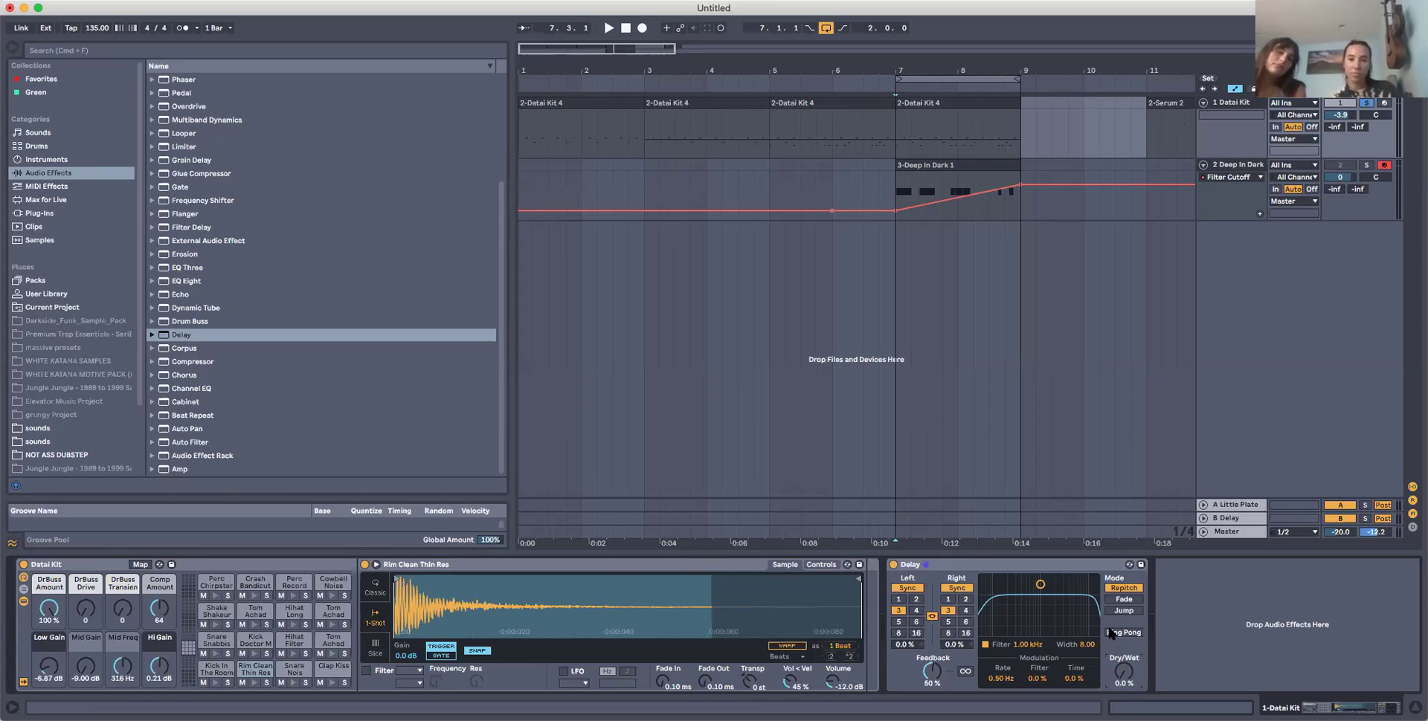
key(space)
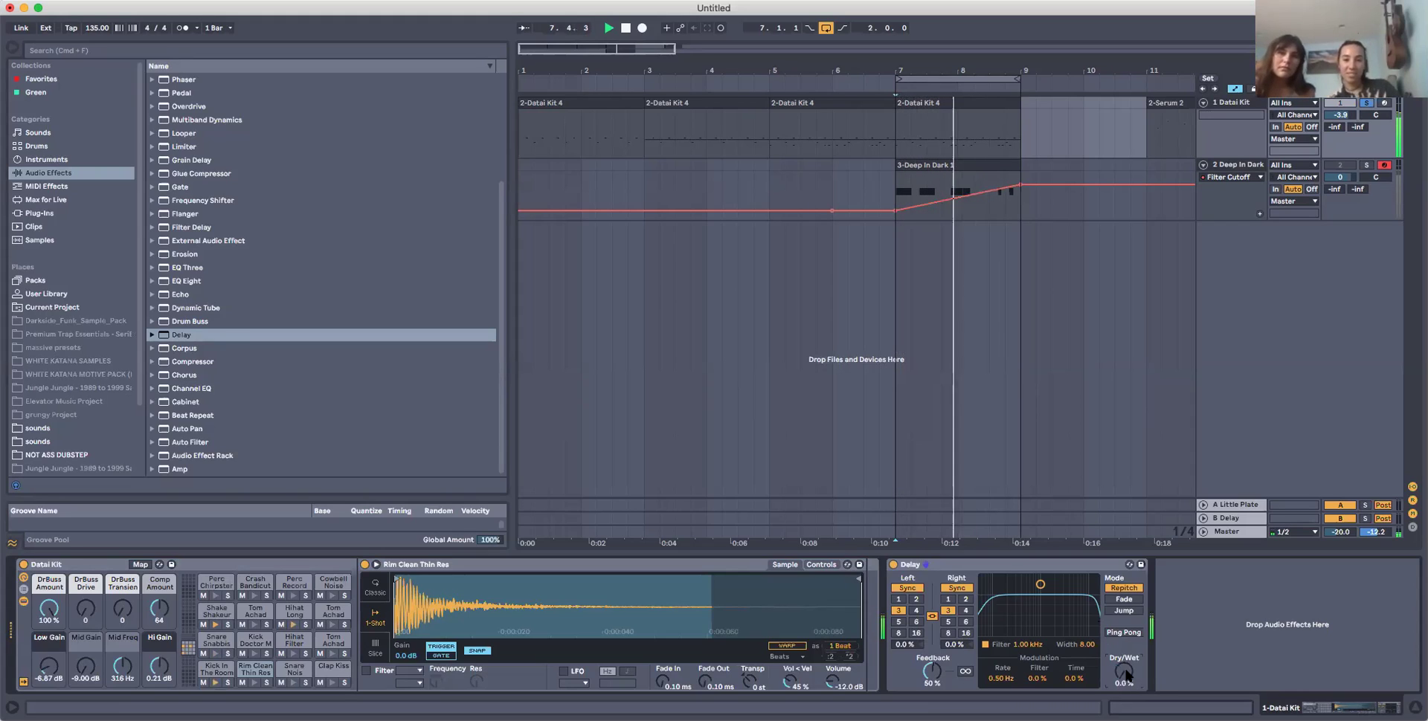
key(space)
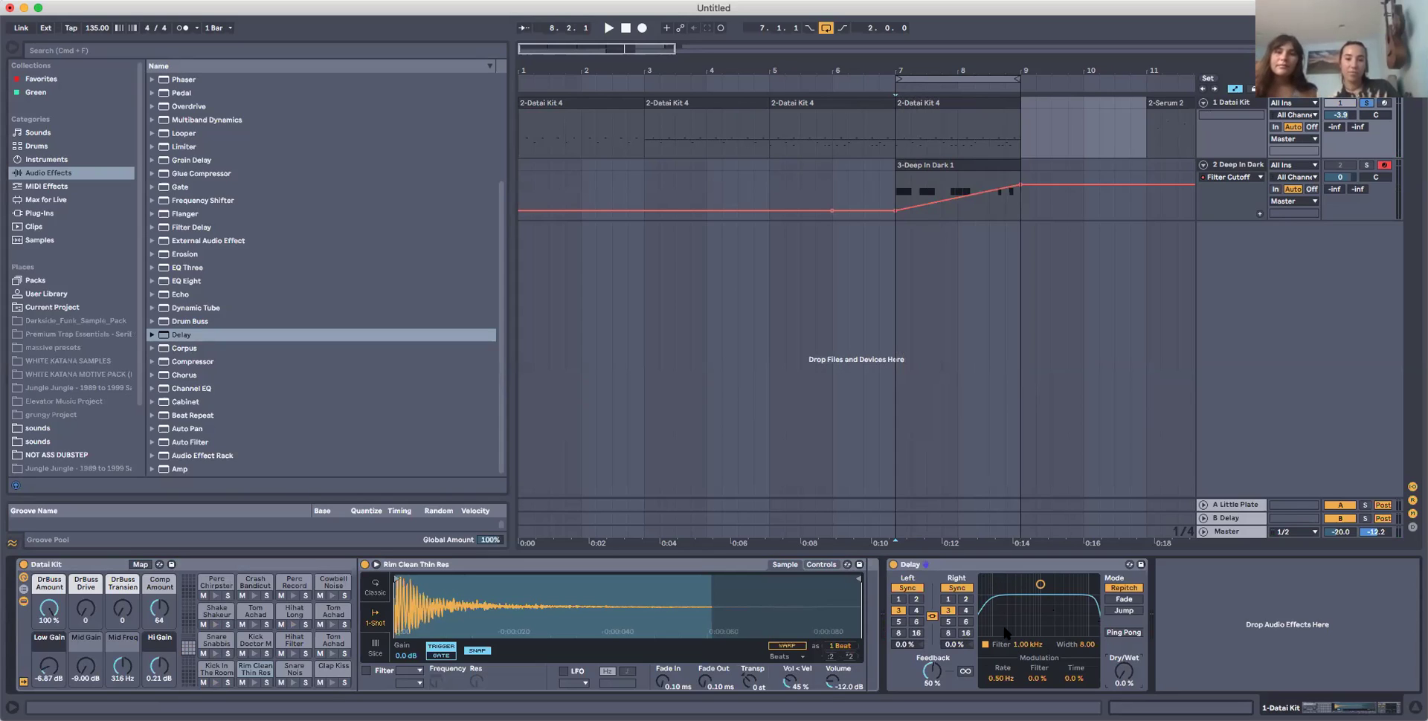
Narrow the Delay's filter to about 886 Hz with width 4.41, set Dry/Wet to 100%, and start loop playback.
drag(1040, 584, 1037, 579)
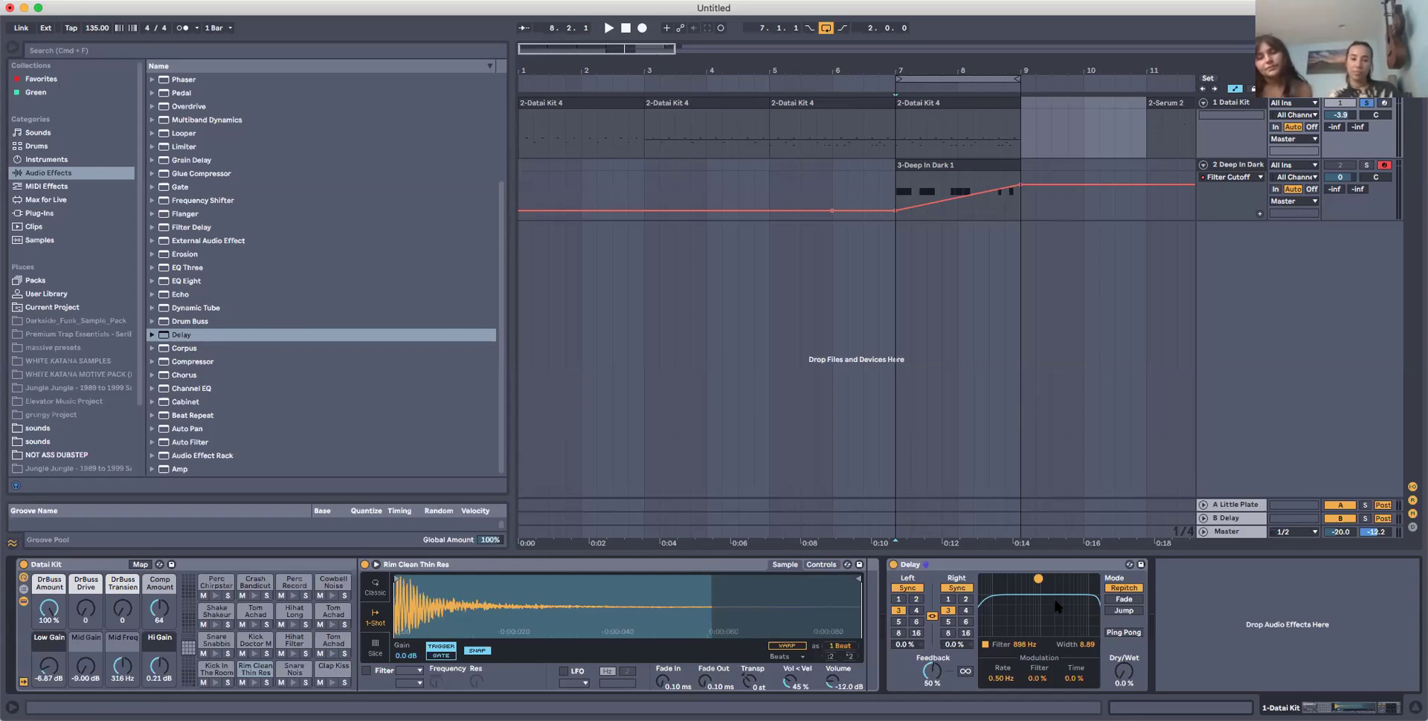
drag(1038, 578, 1053, 606)
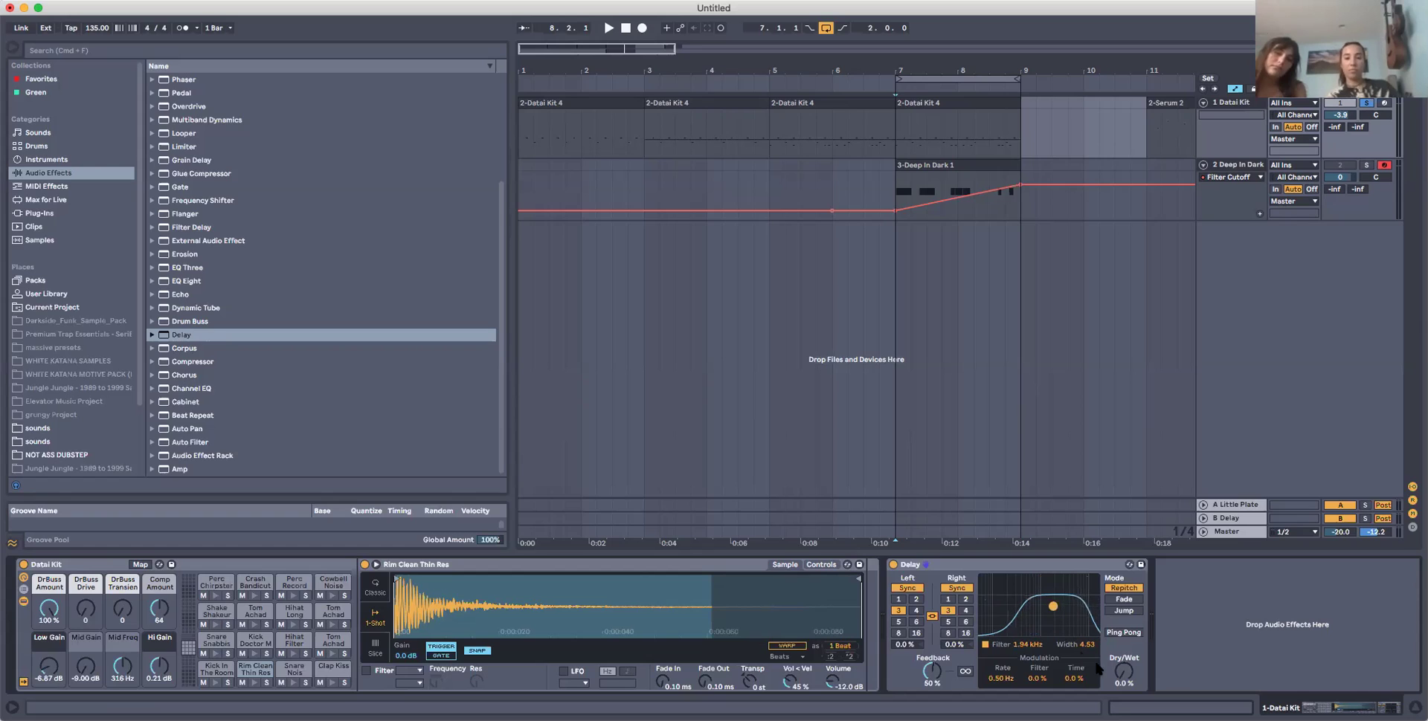
drag(1122, 671, 1123, 632)
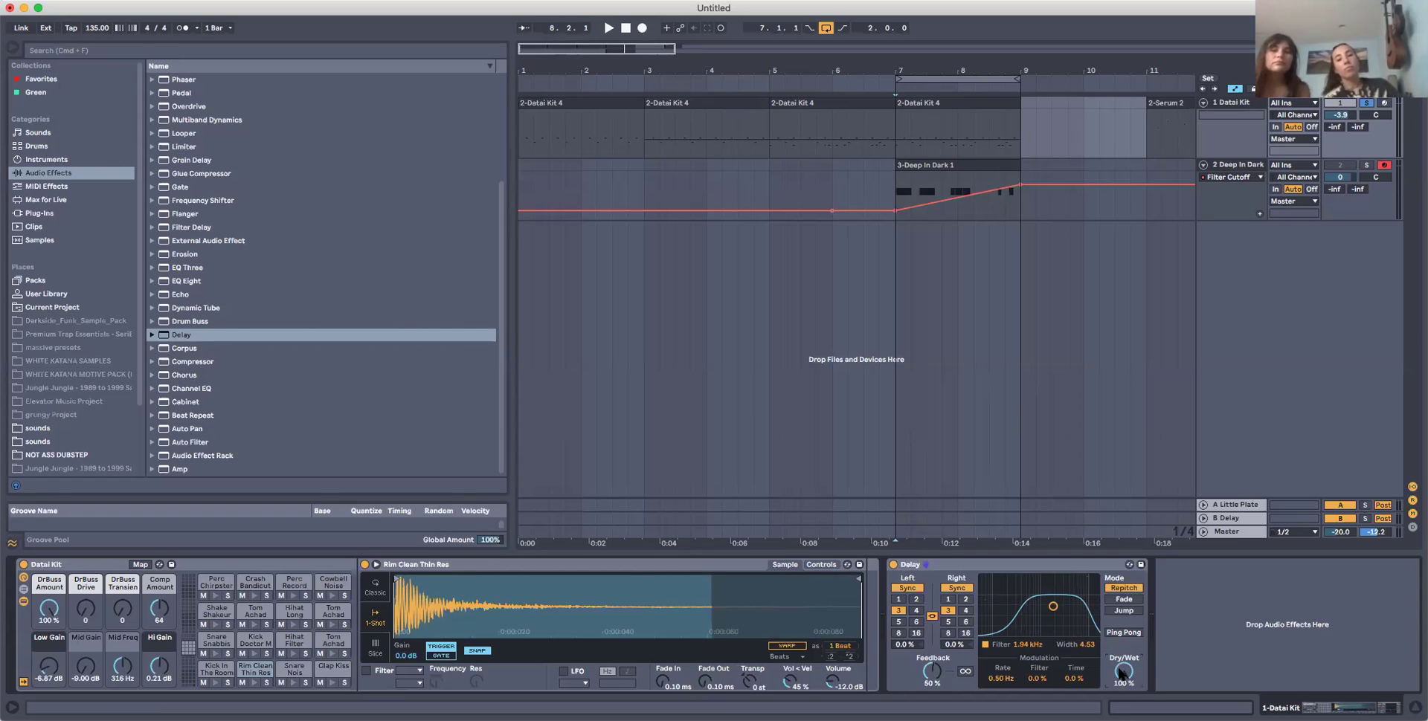
mouse_move(1053, 606)
mouse_down()
mouse_move(1004, 606)
mouse_move(1037, 607)
mouse_up()
key(space)
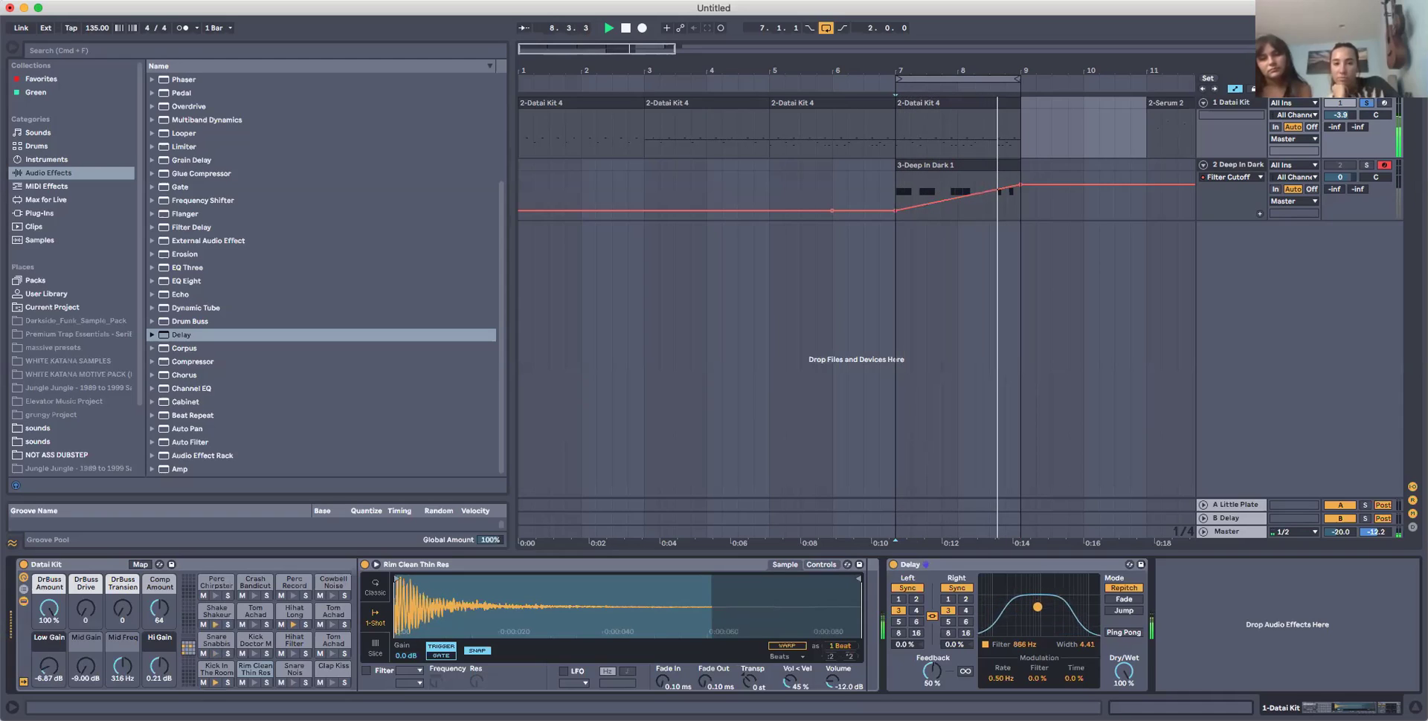
Shift the Delay's filter to about 6.23 kHz with width about 3.9, lower Dry/Wet to 0%, and stop playback.
drag(1037, 607, 1076, 612)
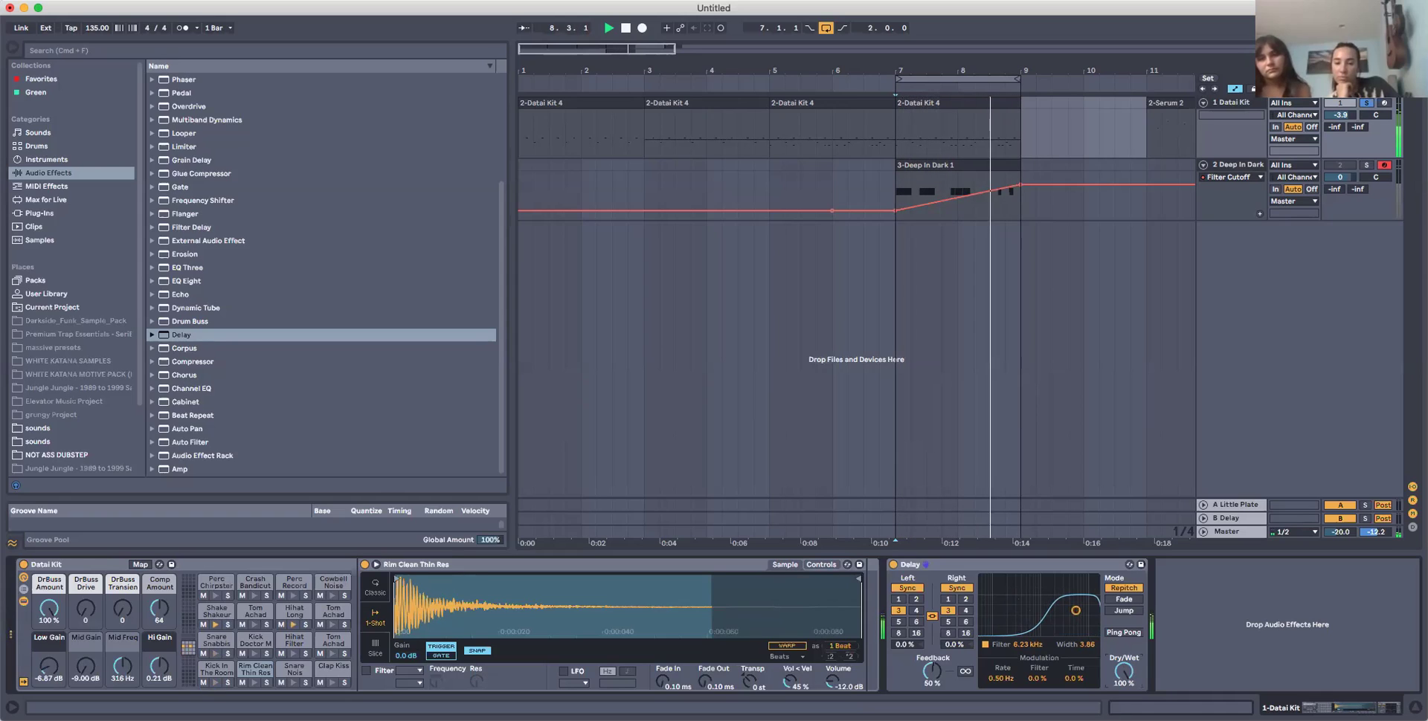
drag(1125, 671, 1126, 675)
key(space)
Freeze the Deep In Dark track.
click(926, 191)
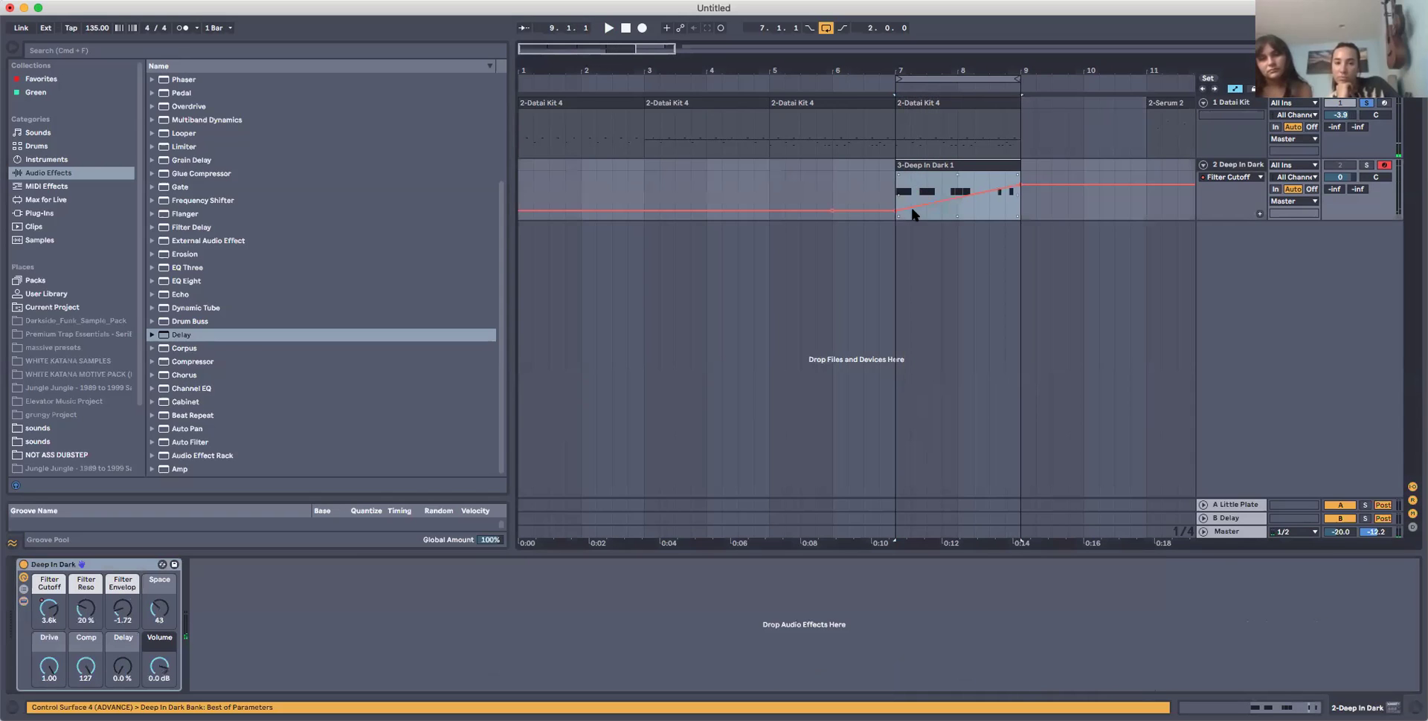
right_click(1238, 167)
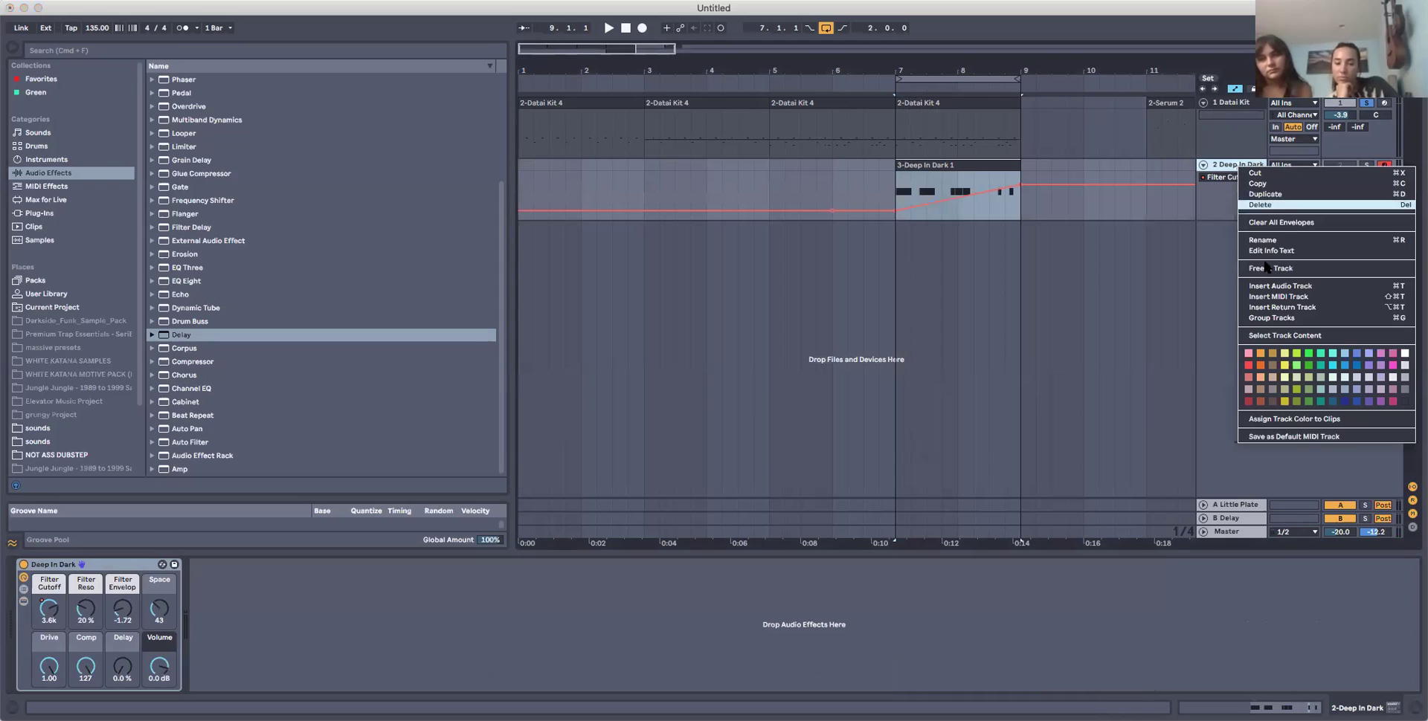
click(1166, 20)
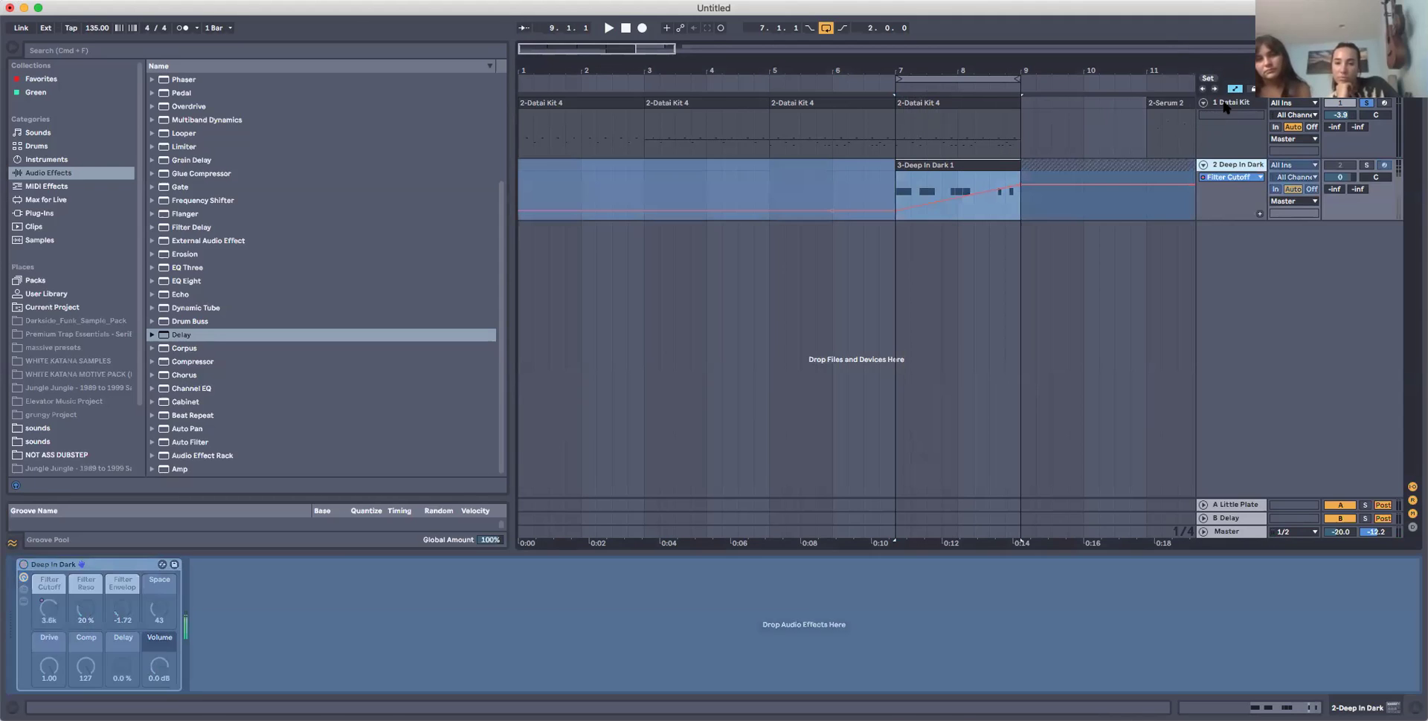
Play the Datai Kit track from bar 7 with the Delay's Dry/Wet at 40%, switching the effect off and back on for comparison.
click(902, 131)
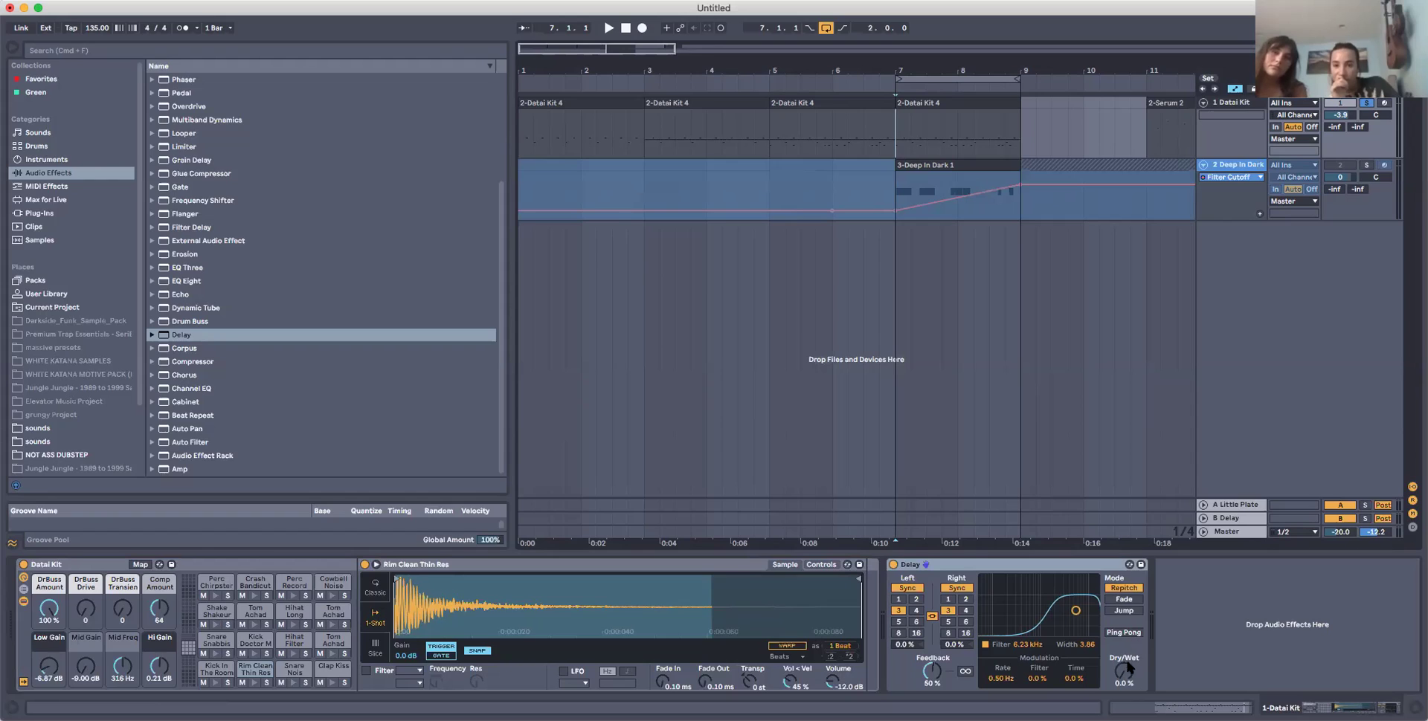
key(space)
drag(1124, 671, 1124, 658)
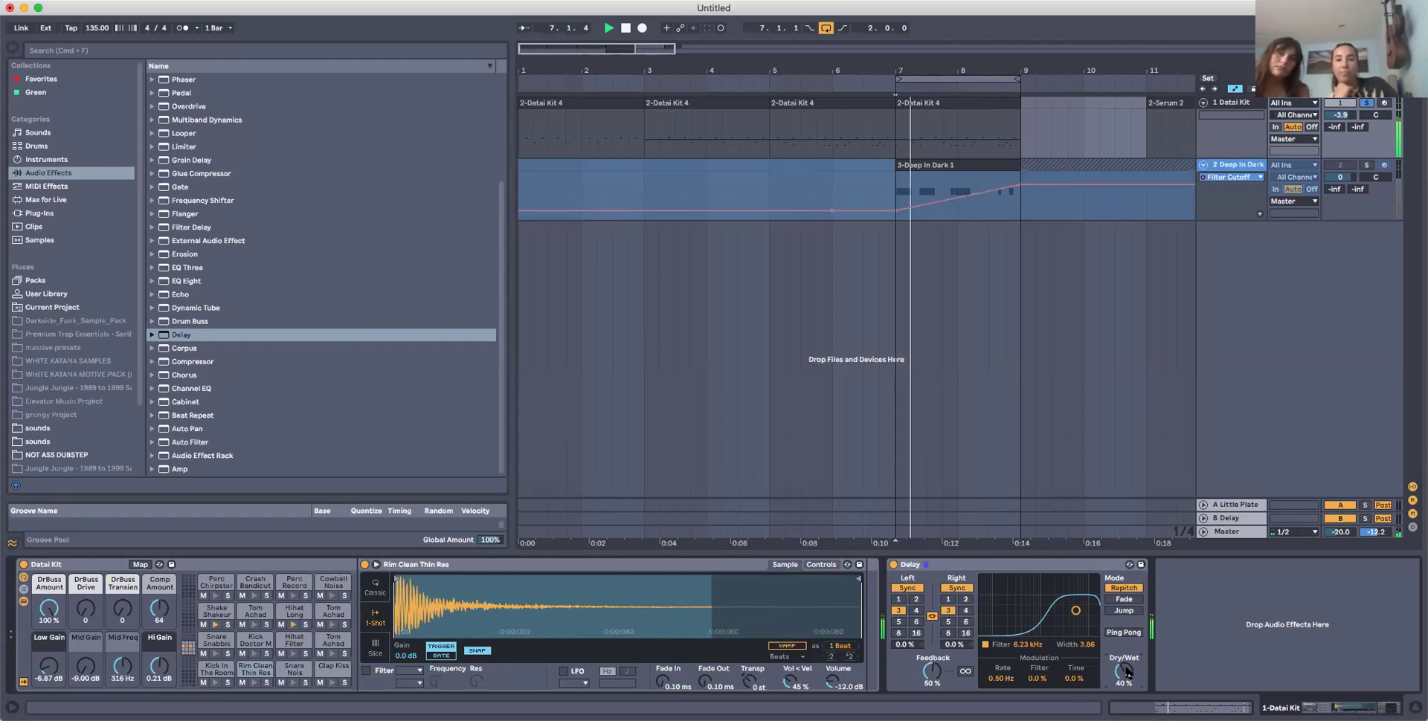
click(892, 565)
key(space)
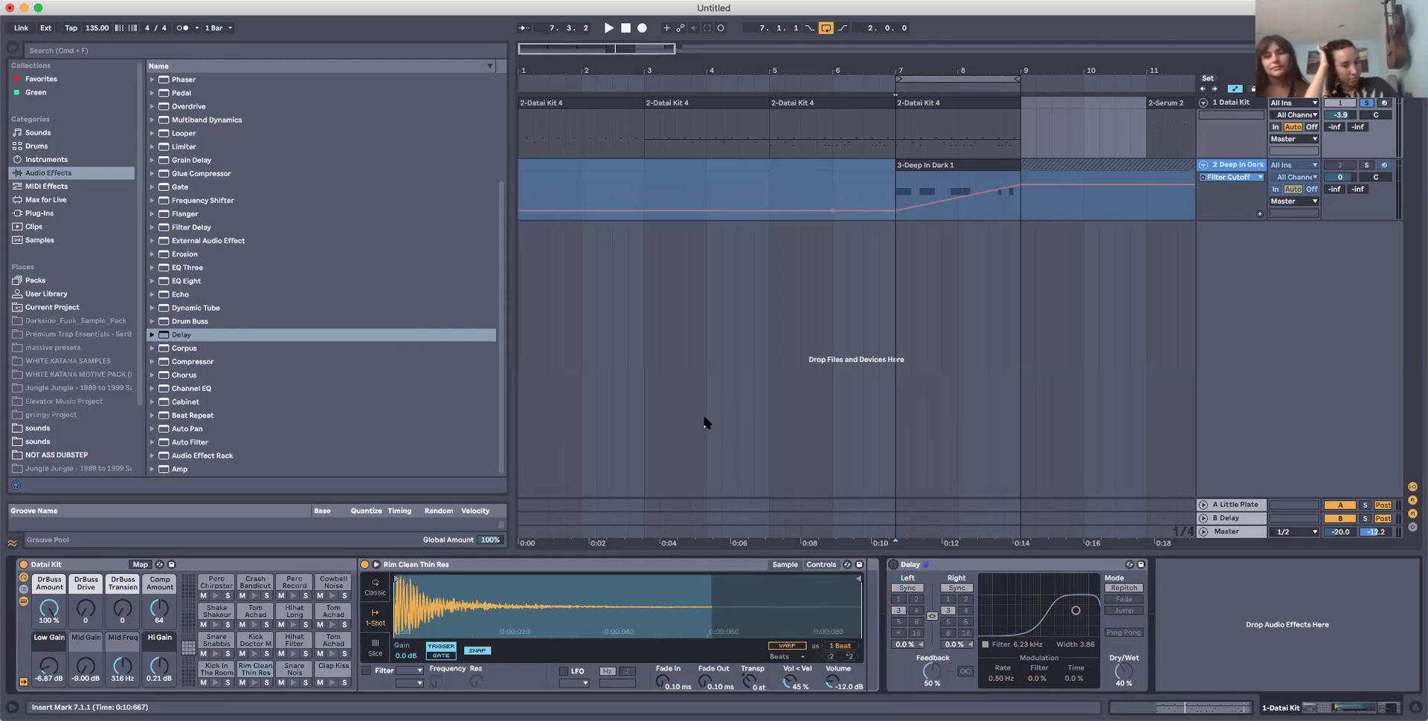
click(985, 567)
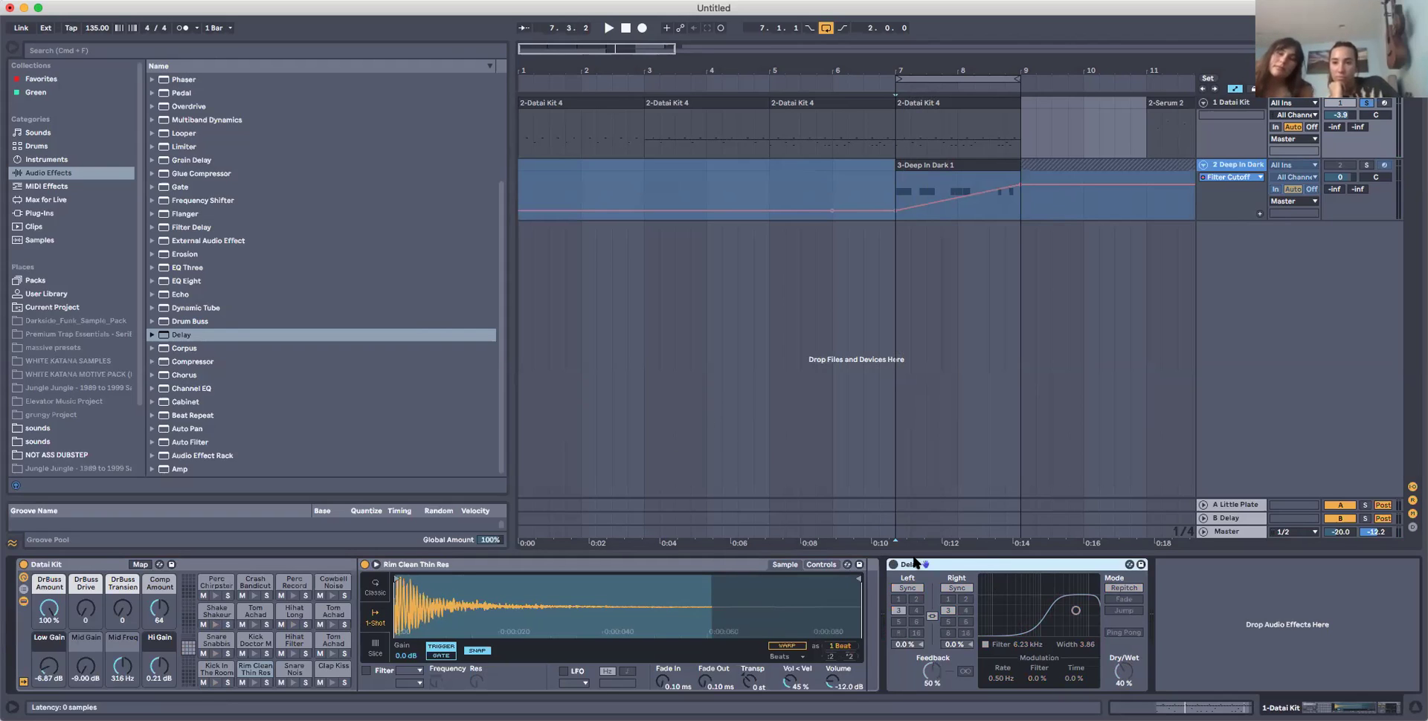
click(893, 565)
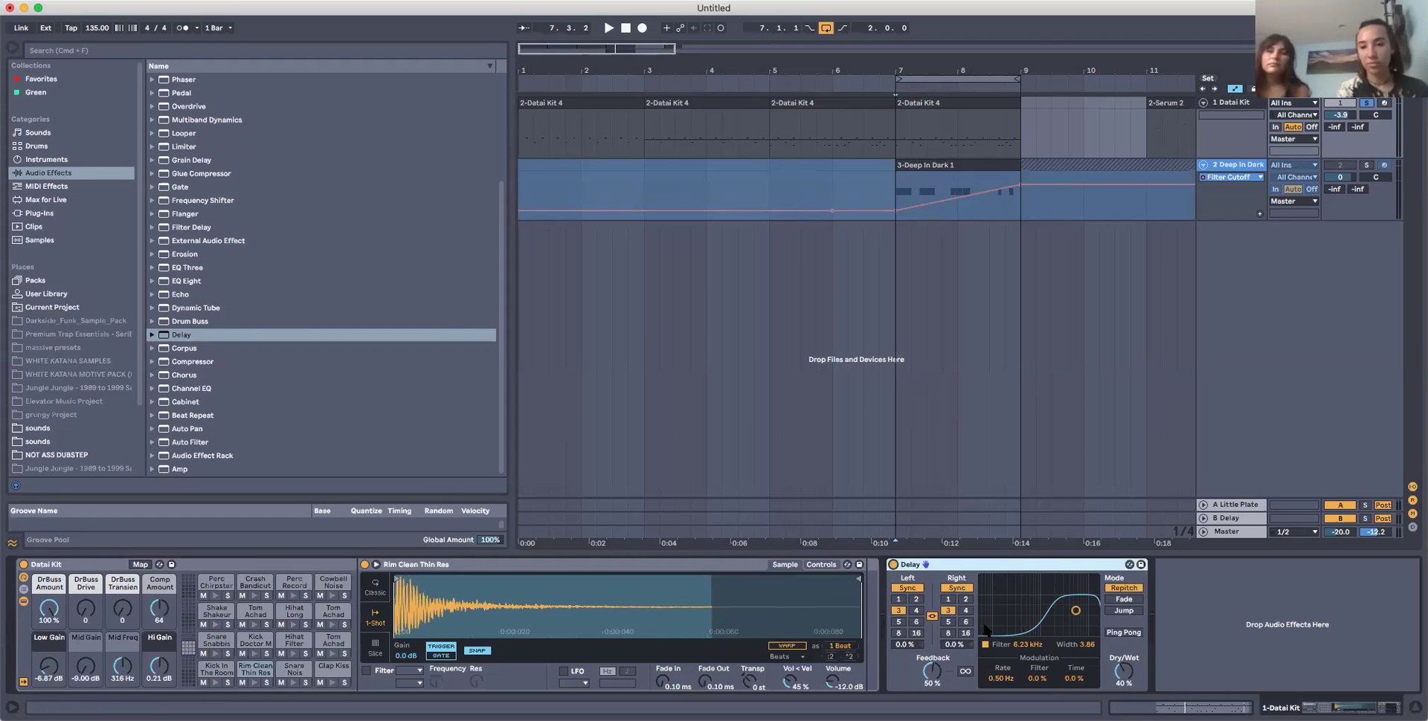
Lower the Delay's feedback to 33% and unlink its left and right delay times.
click(929, 669)
drag(929, 670, 929, 682)
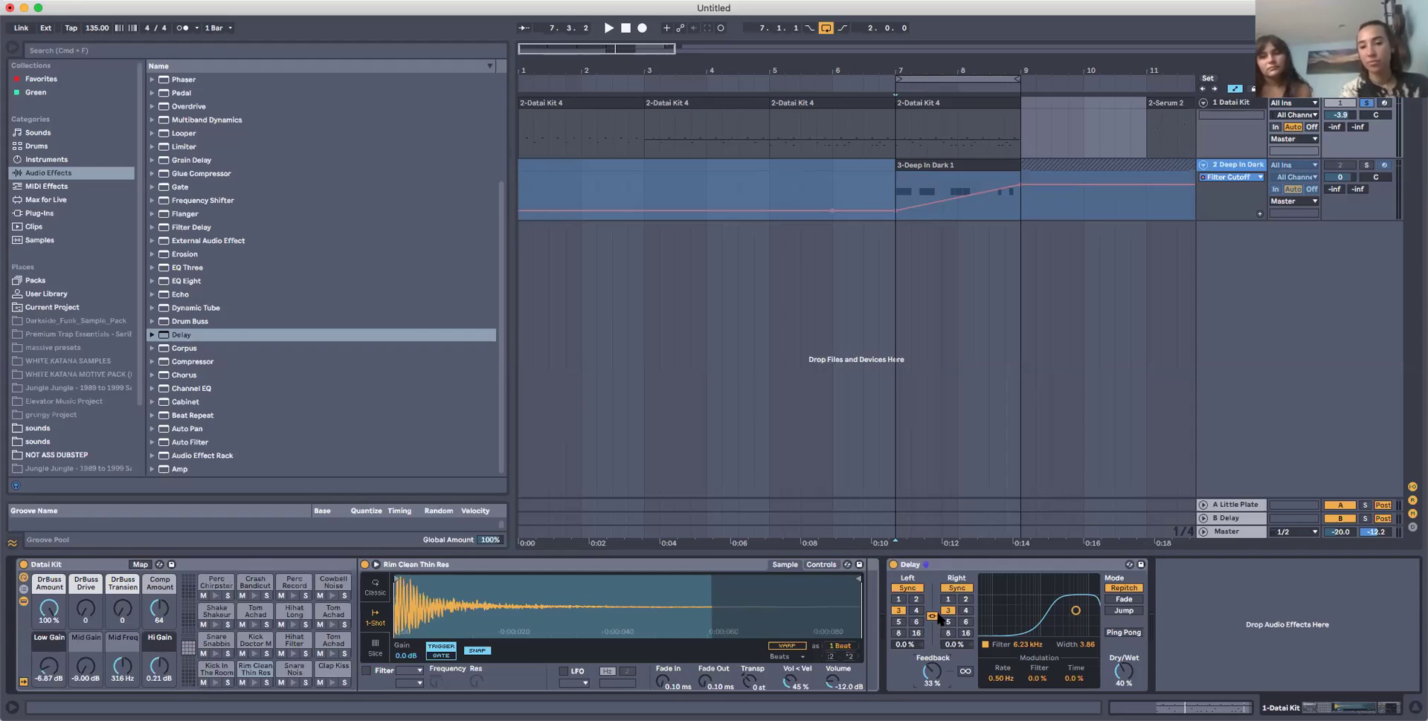
click(931, 616)
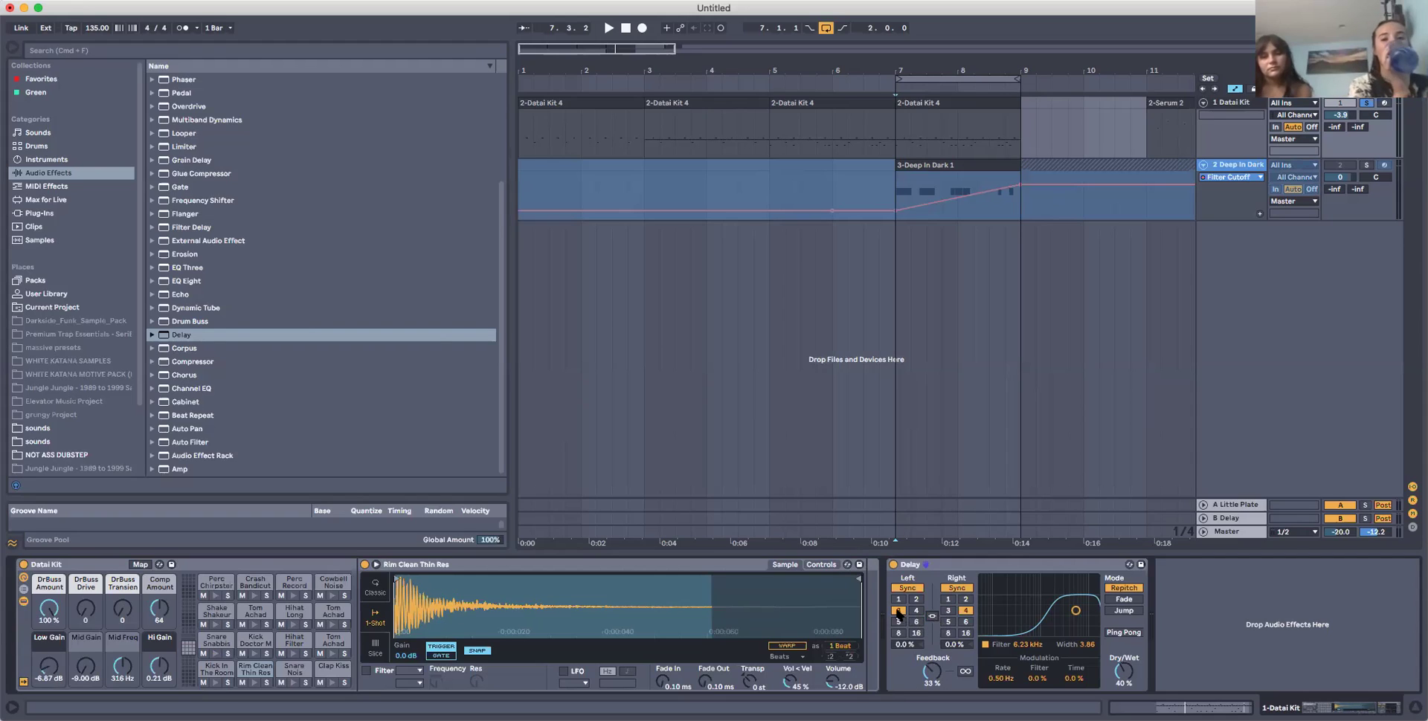
Set the Delay's Dry/Wet to 100% and its right channel to 3 sixteenths, and audition the loop.
click(949, 623)
drag(1125, 673, 1125, 613)
click(947, 611)
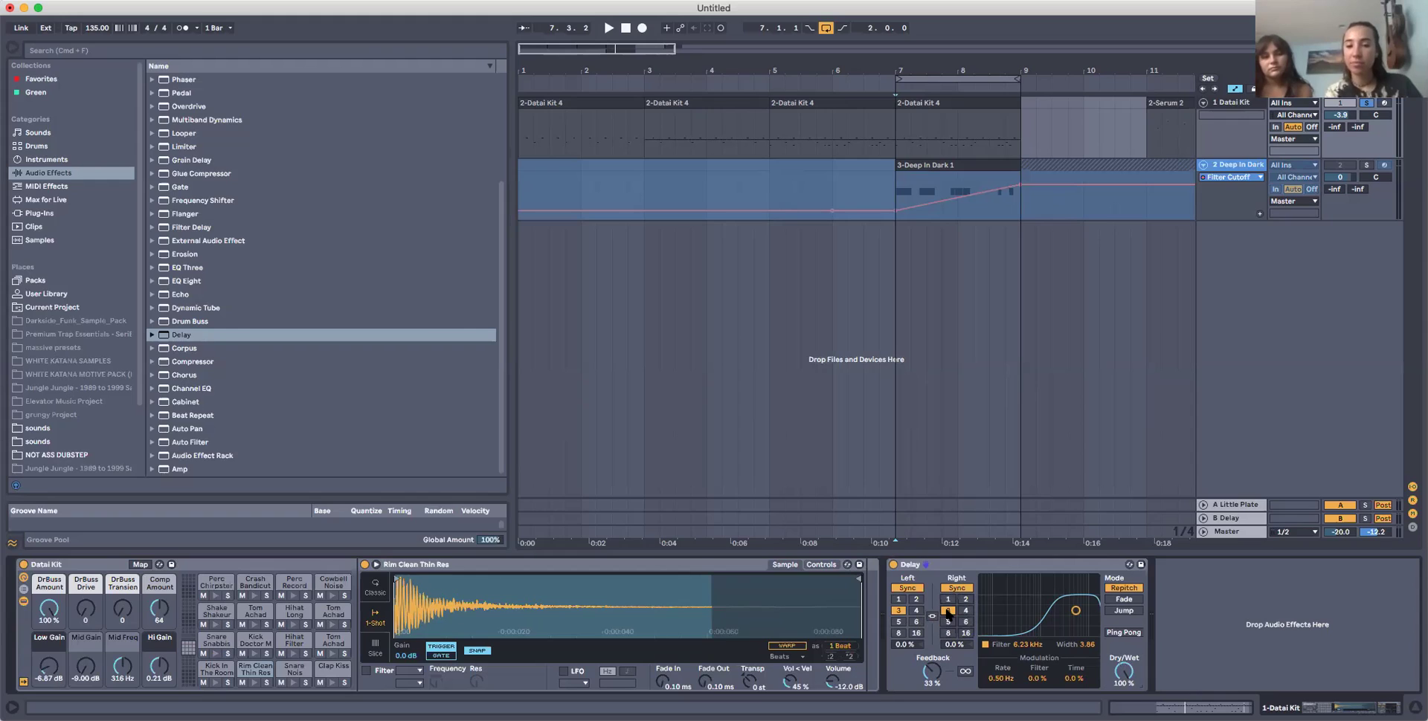
key(space)
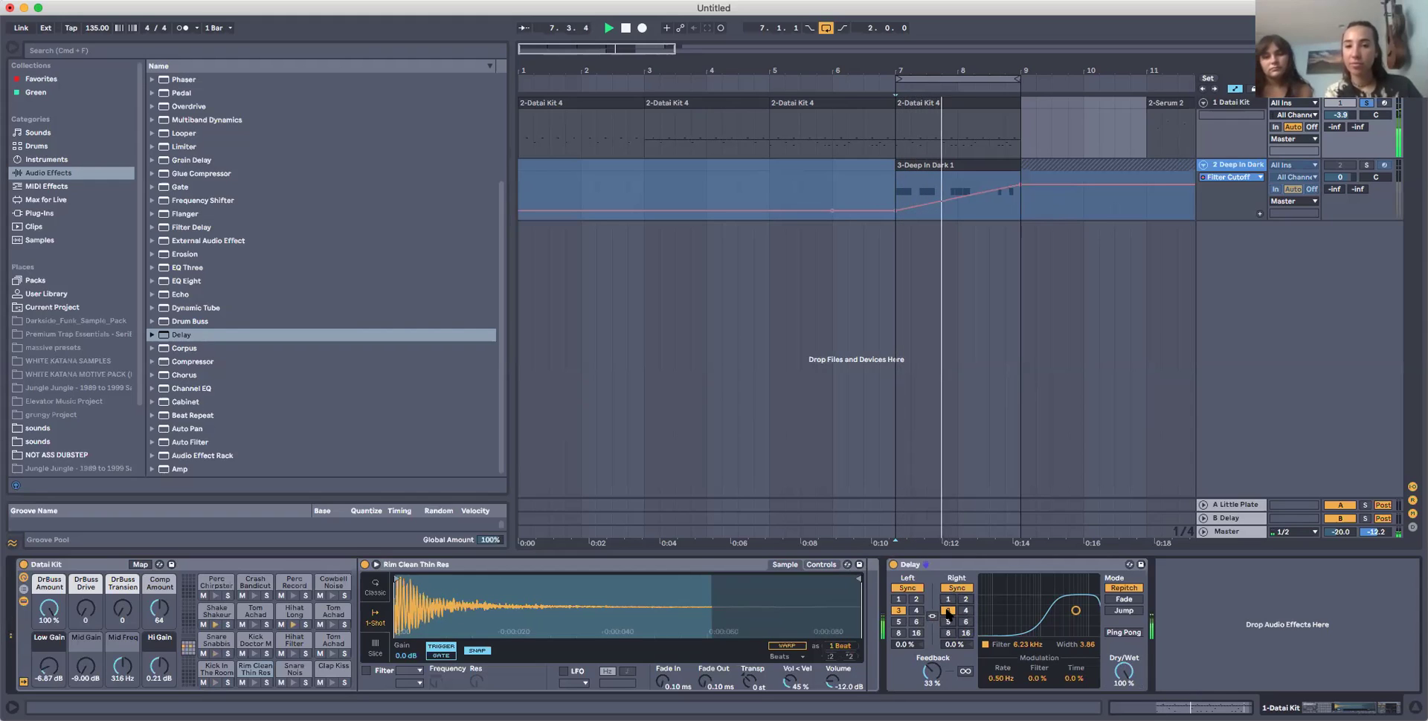
key(space)
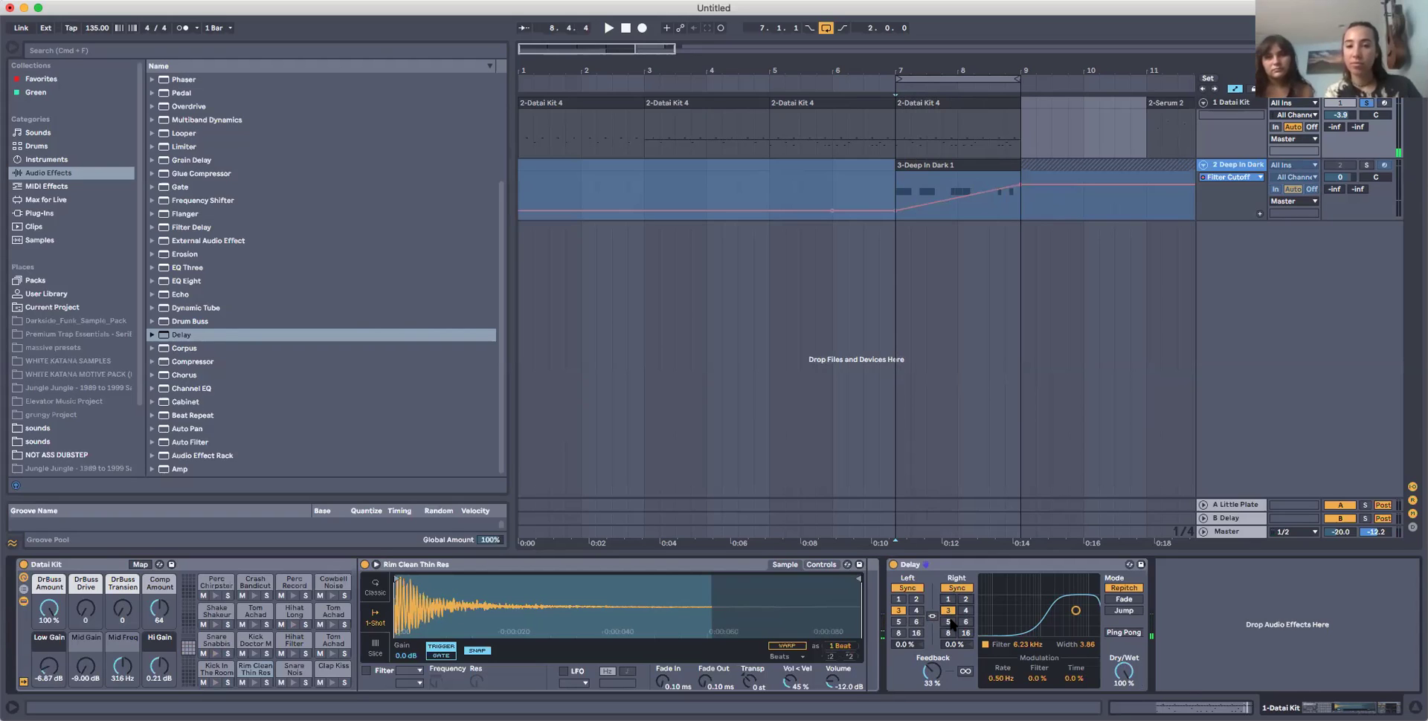
Set the Delay's right channel to 5 sixteenths and audition the drum loop.
click(950, 622)
key(space)
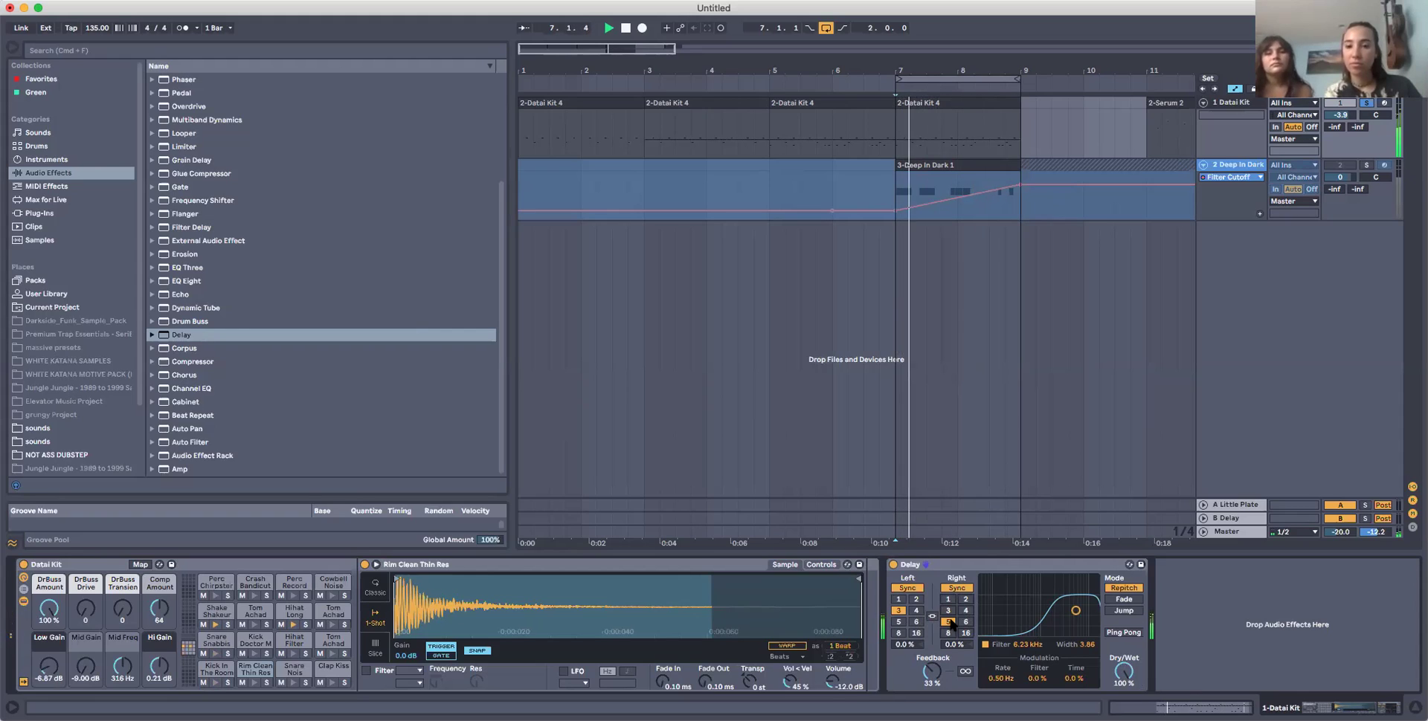
key(space)
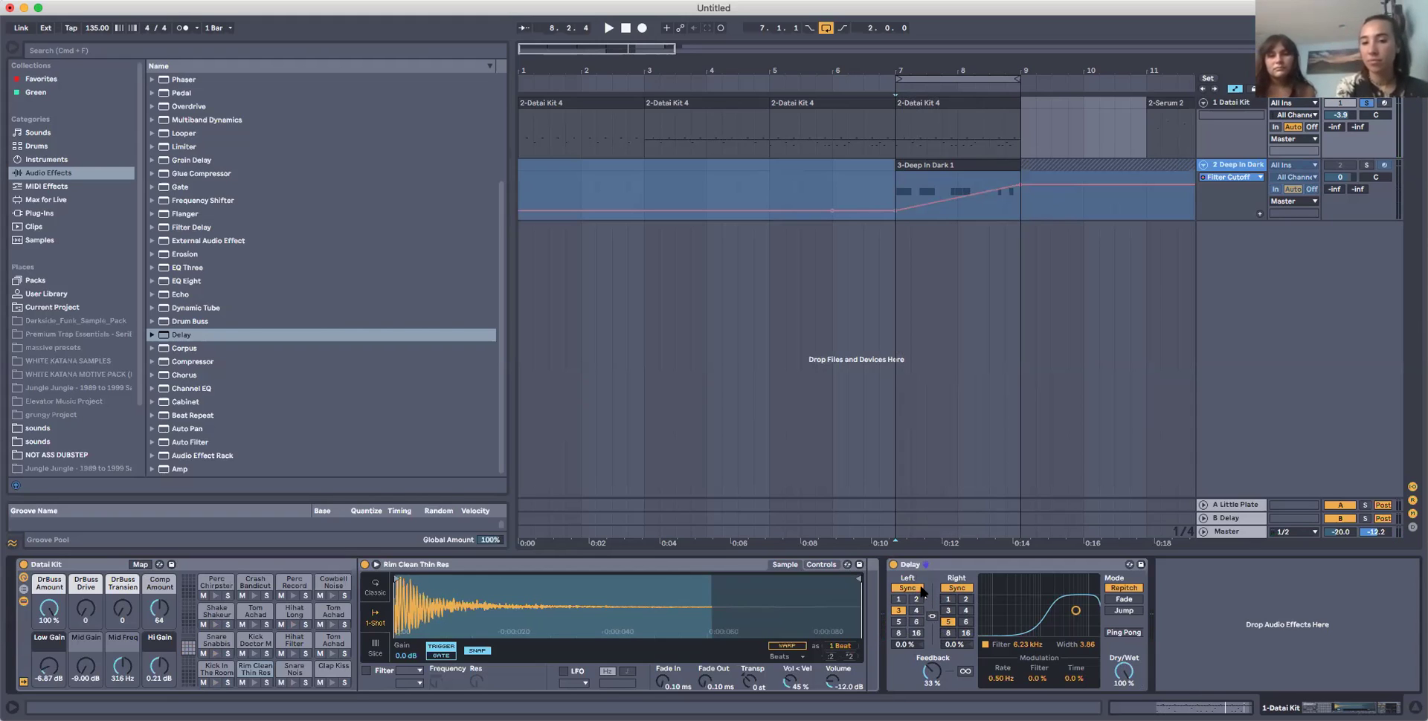
Switch both Delay channels from Sync to Time, set left to 1.22 ms and right to 17.1 ms, and audition the loop.
click(916, 590)
click(957, 588)
drag(907, 612, 906, 672)
mouse_move(965, 614)
mouse_down()
mouse_move(965, 655)
mouse_move(960, 608)
mouse_up()
key(space)
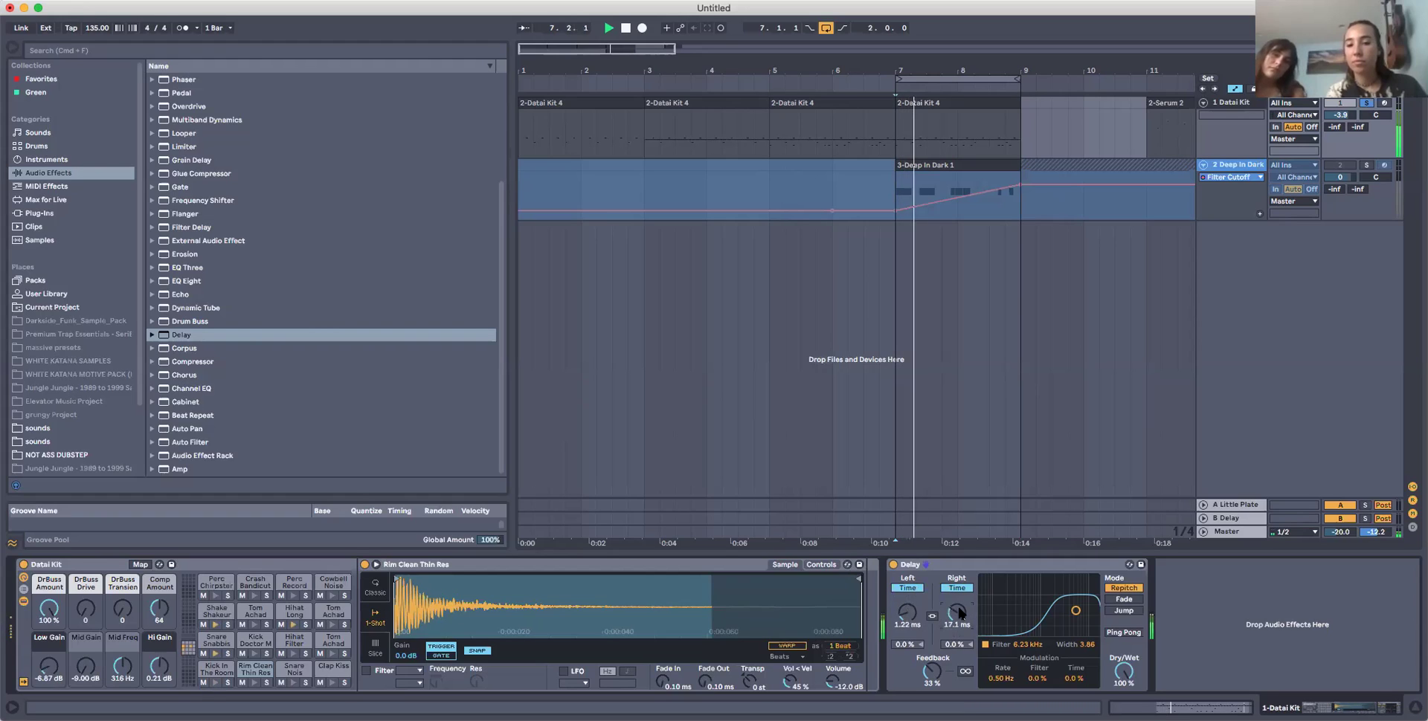
key(space)
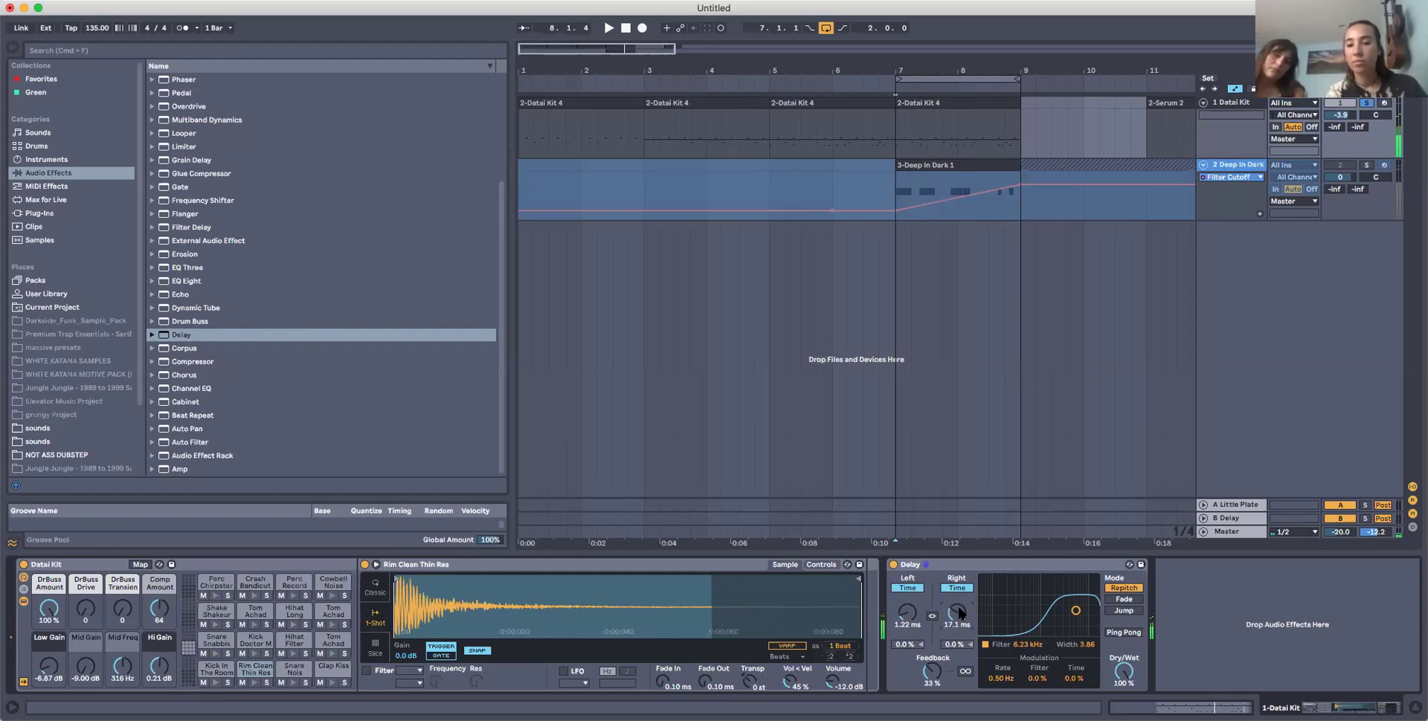
Set the Delay's right delay time to 8.15 ms and show its automation on the Datai Kit track.
drag(960, 612, 961, 632)
right_click(961, 612)
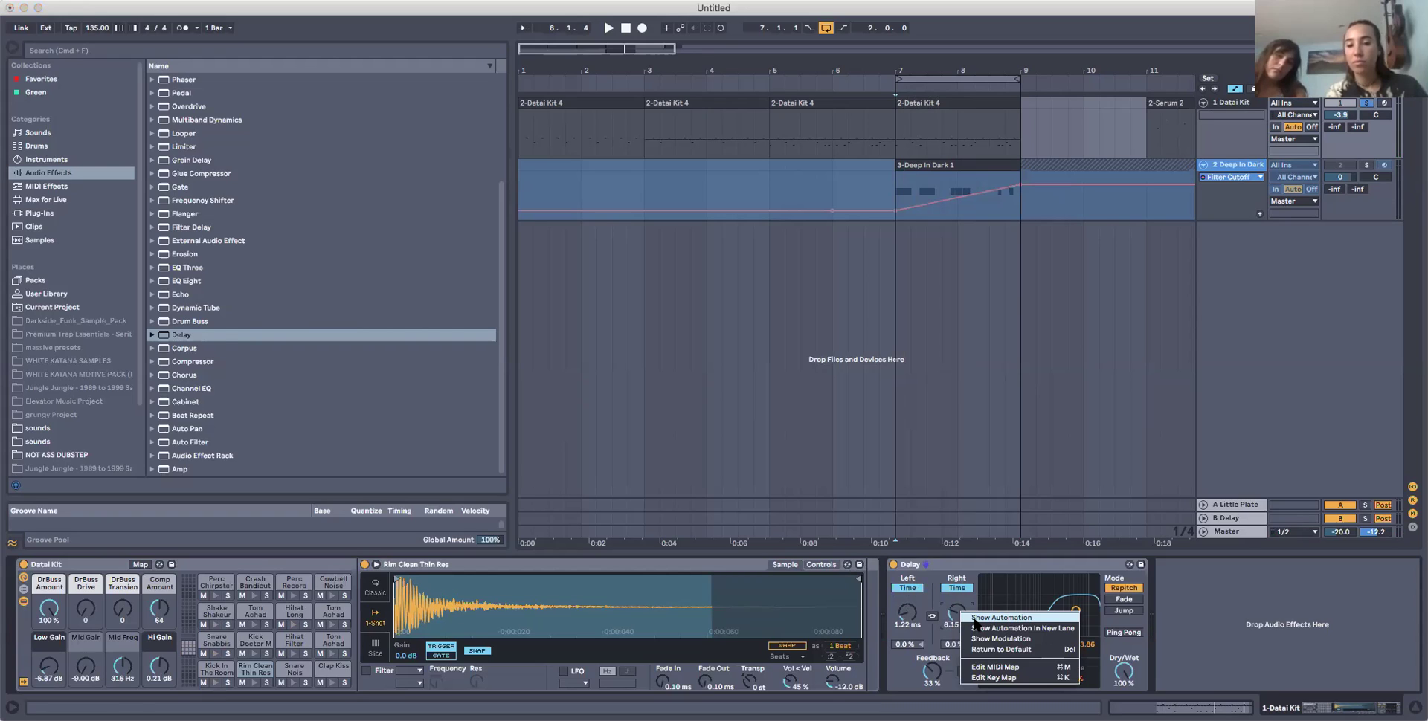
click(974, 619)
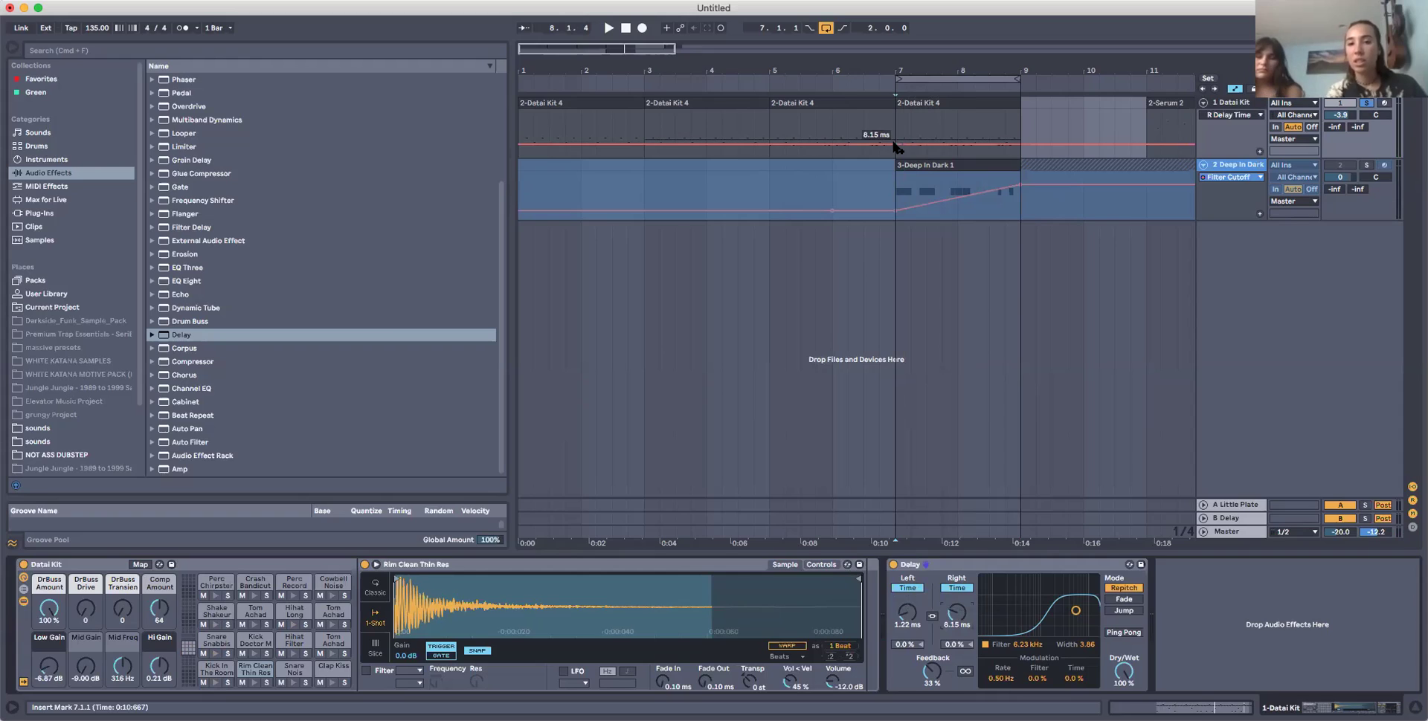
Ramp the right delay time automation upward from bar 7 to bar 9, set the Delay's filter to 1.81 kHz, and audition the loop.
mouse_move(1020, 144)
mouse_down()
mouse_move(1020, 110)
mouse_move(1020, 124)
mouse_up()
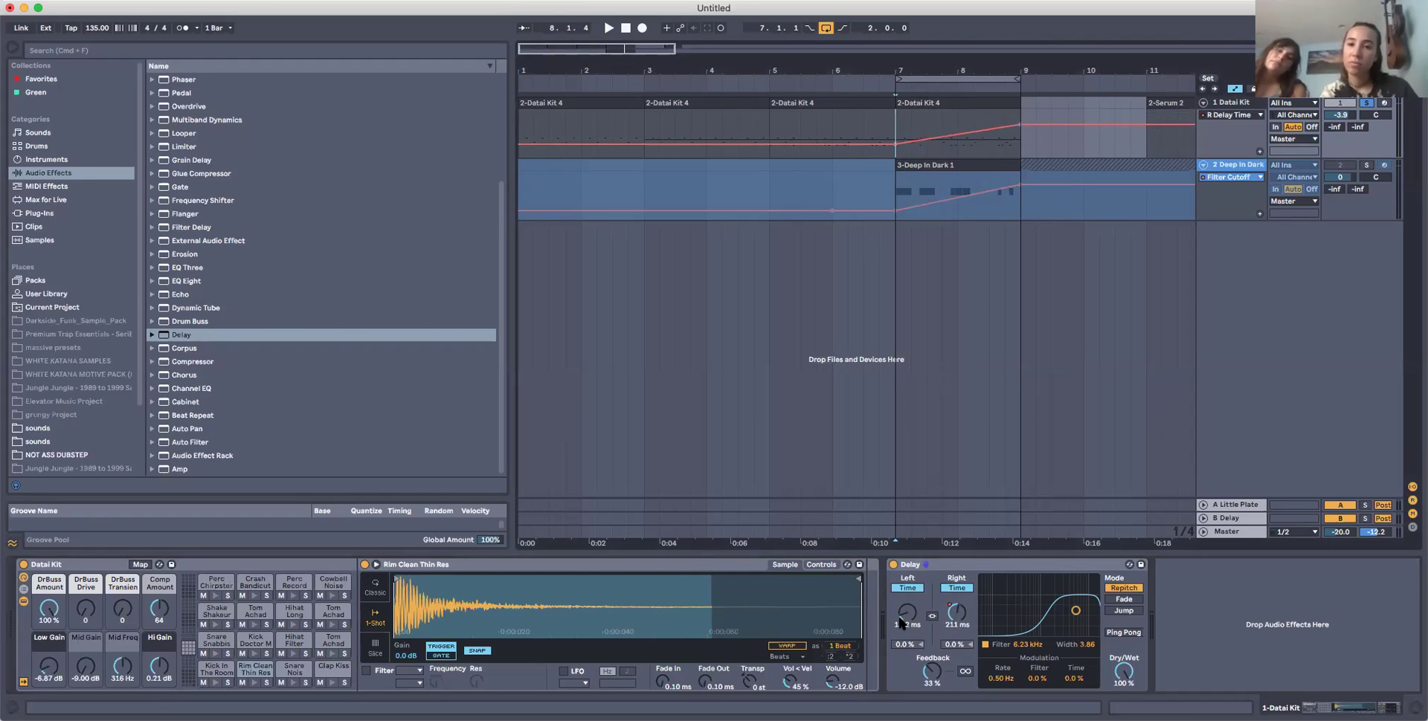
key(space)
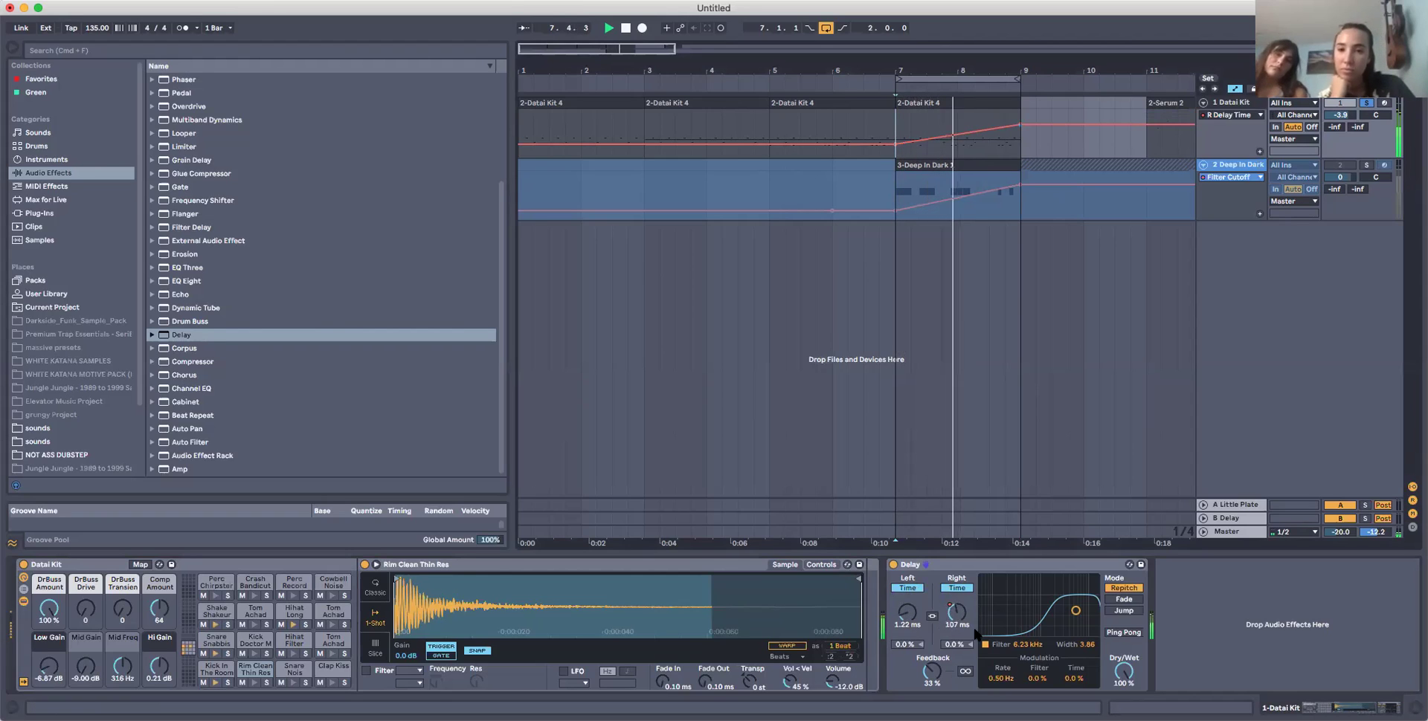
drag(1075, 611, 1049, 612)
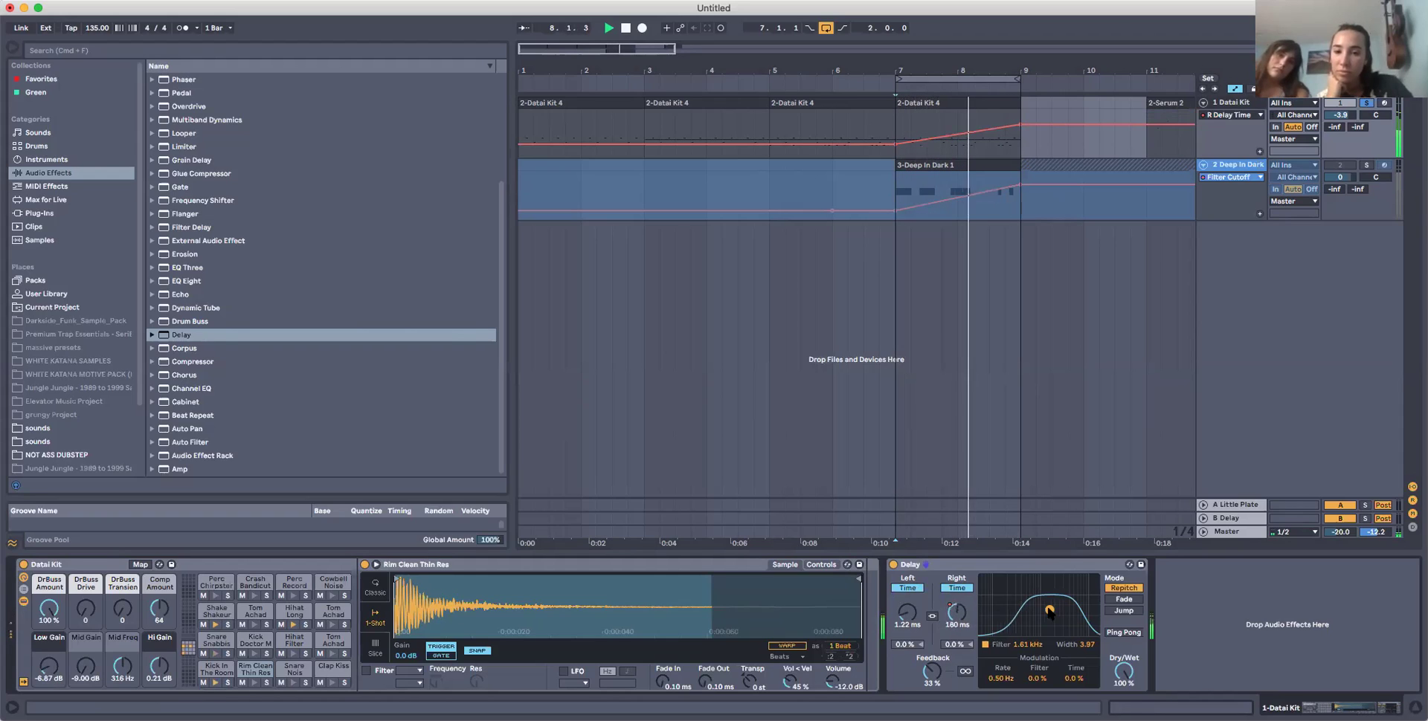
key(space)
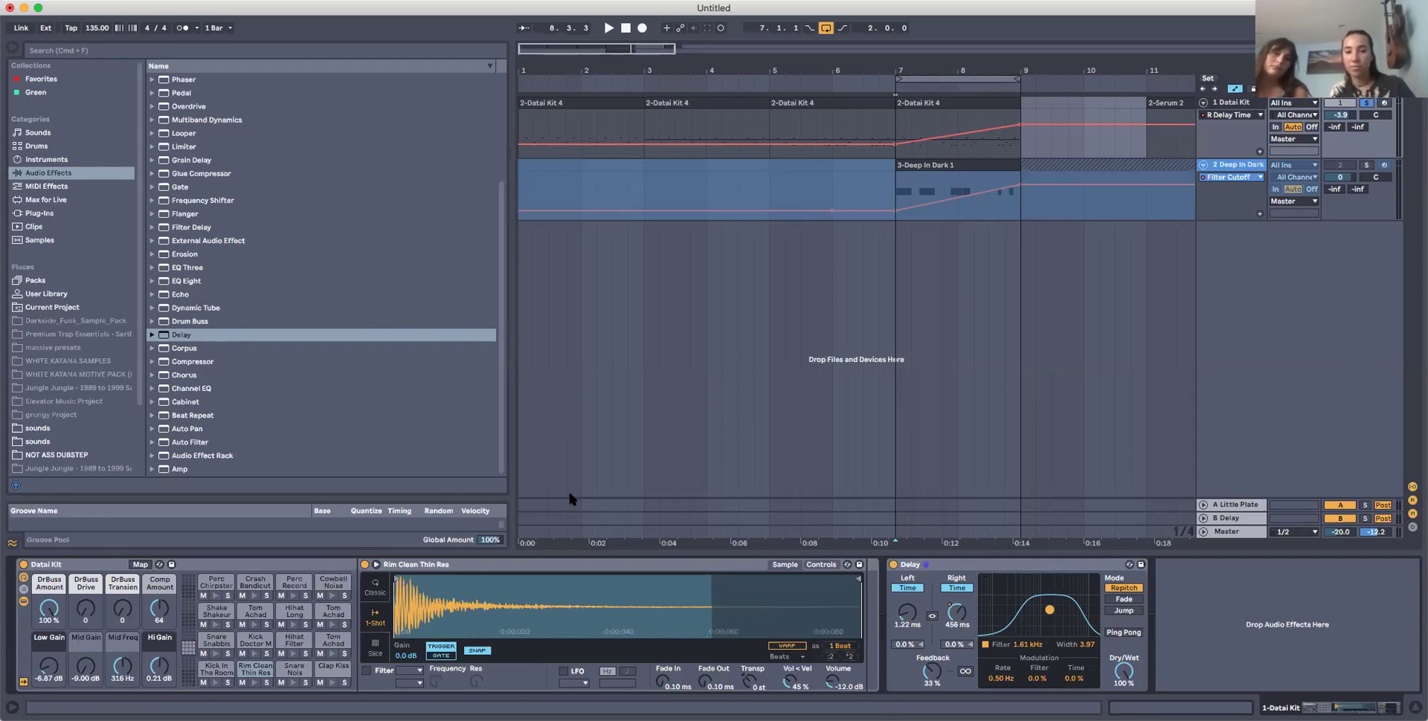
Replace the Delay on the Datai Kit track with a Flanger.
click(966, 566)
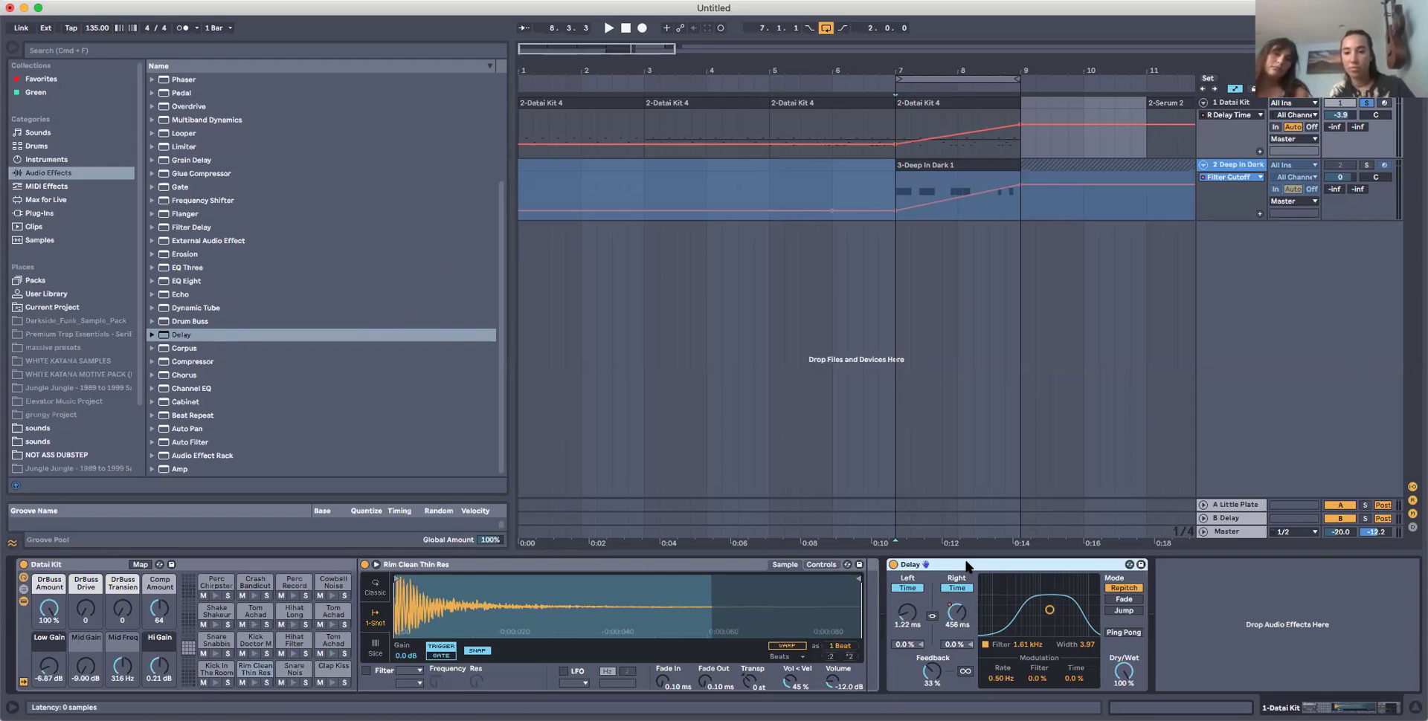
key(Delete)
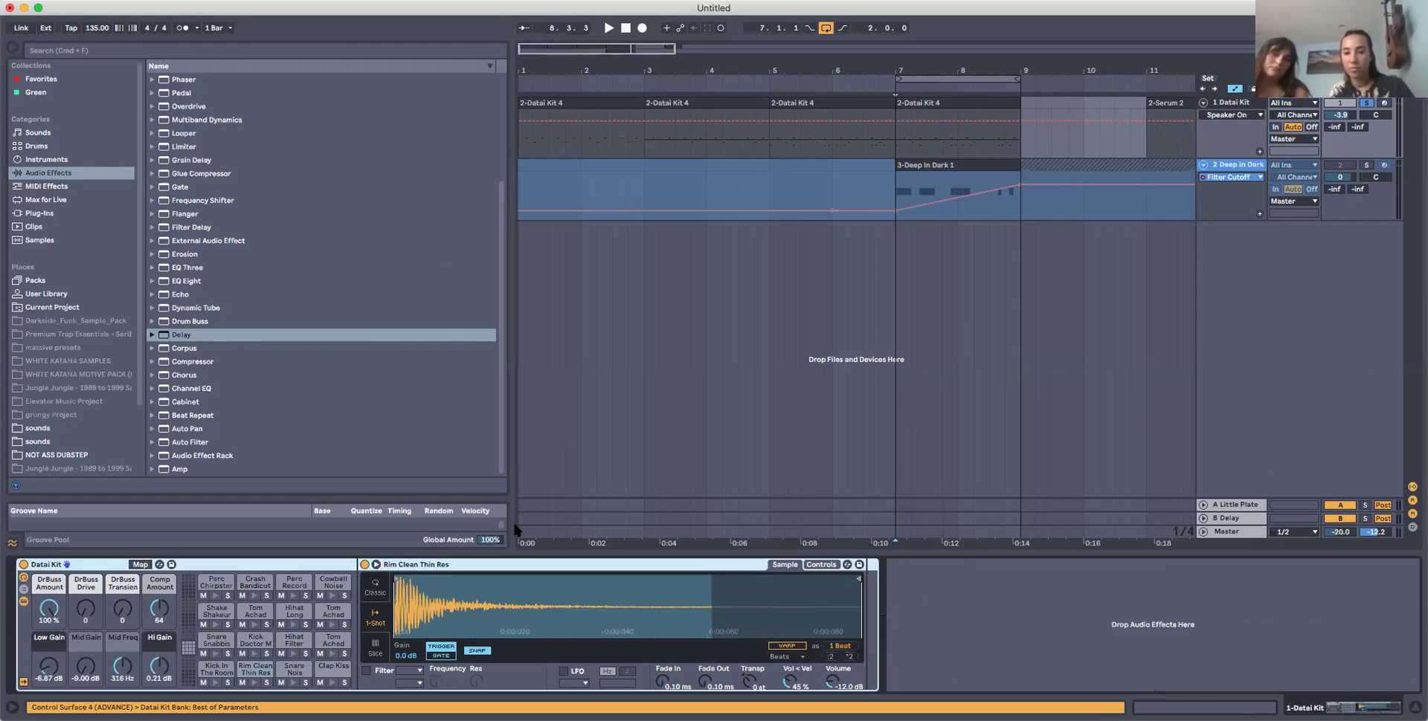
scroll(345, 235, up, 1)
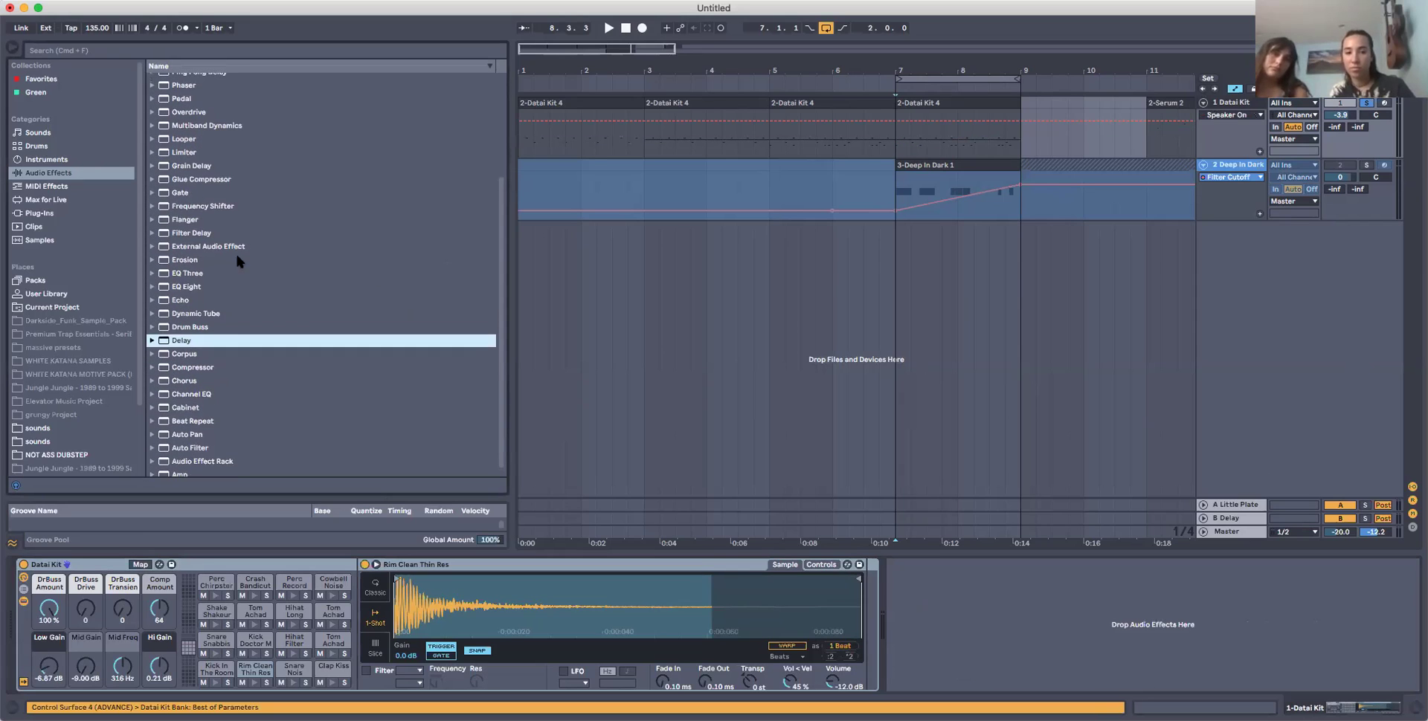
click(195, 220)
double_click(195, 220)
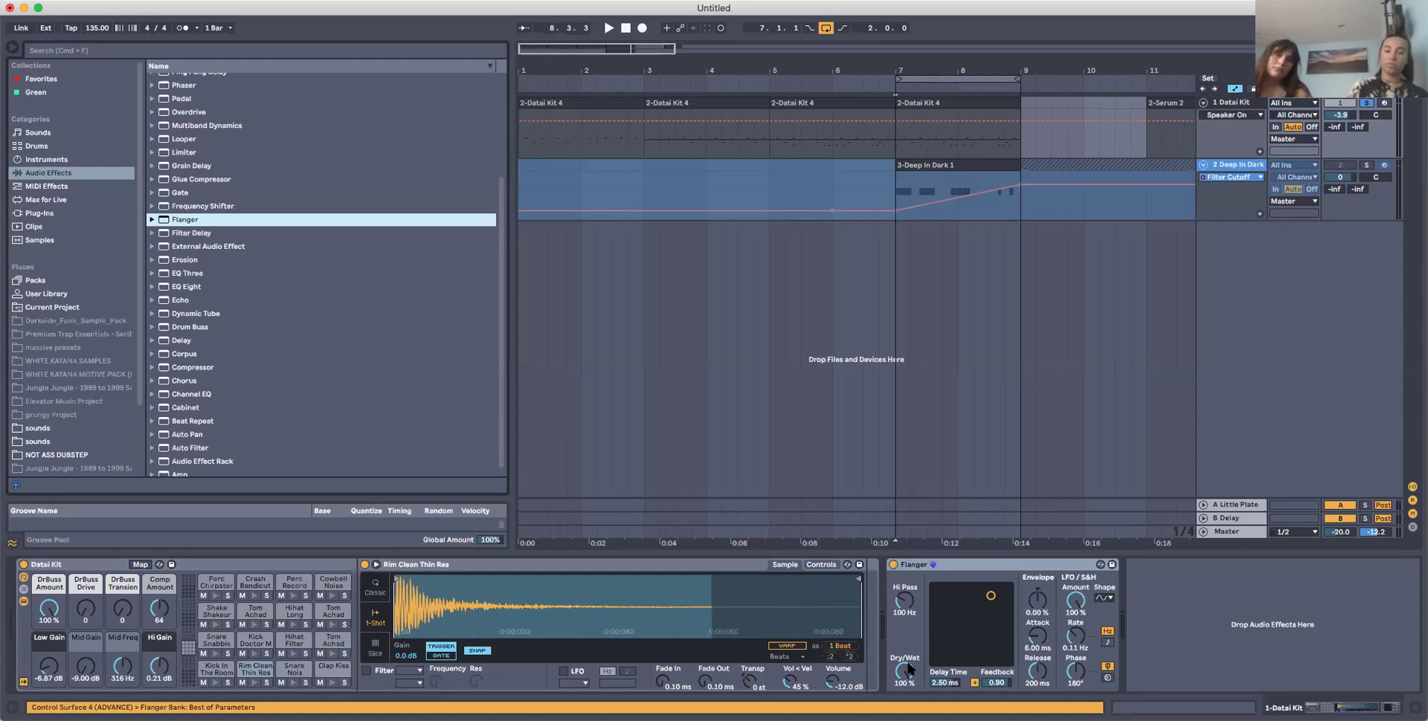
Audition the drum loop while raising the Flanger's Dry/Wet mix from 0% to 82.5%.
mouse_move(903, 671)
mouse_down()
mouse_move(903, 691)
mouse_move(903, 672)
mouse_up()
key(space)
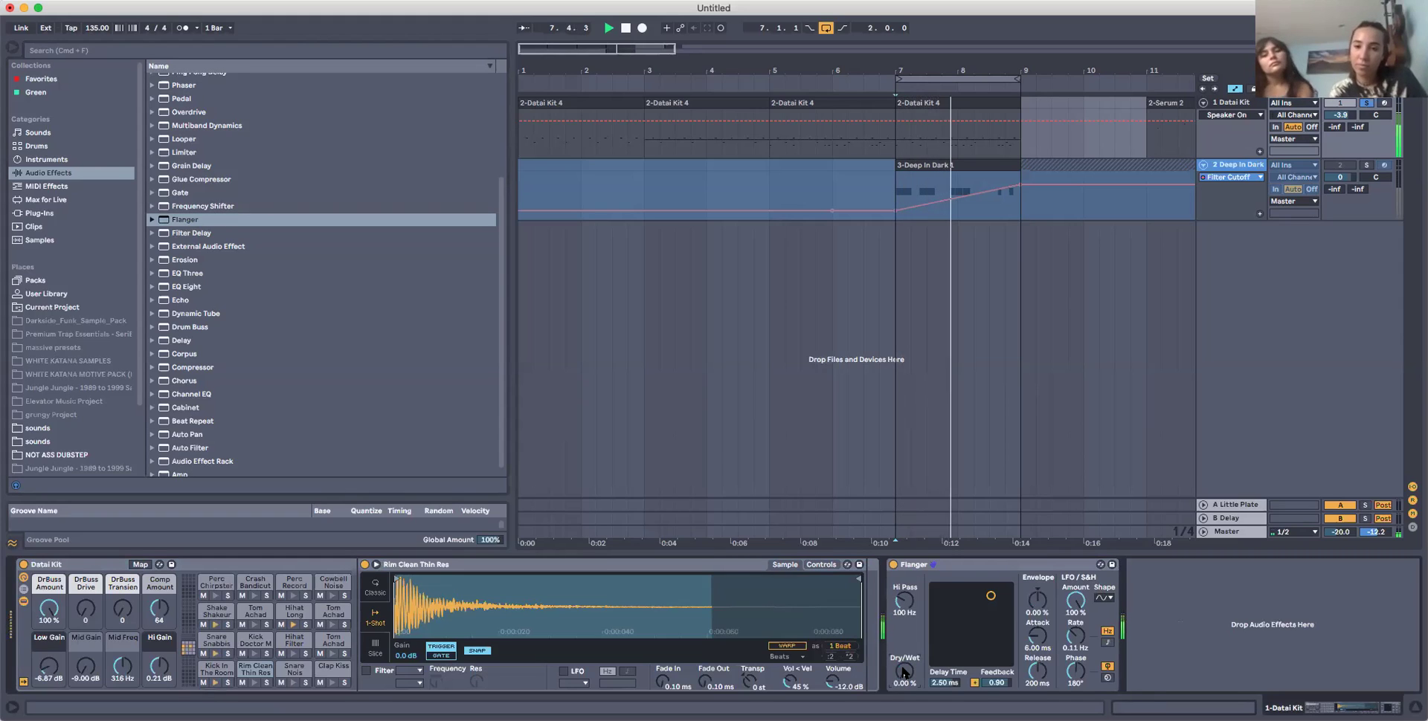
drag(903, 671, 903, 647)
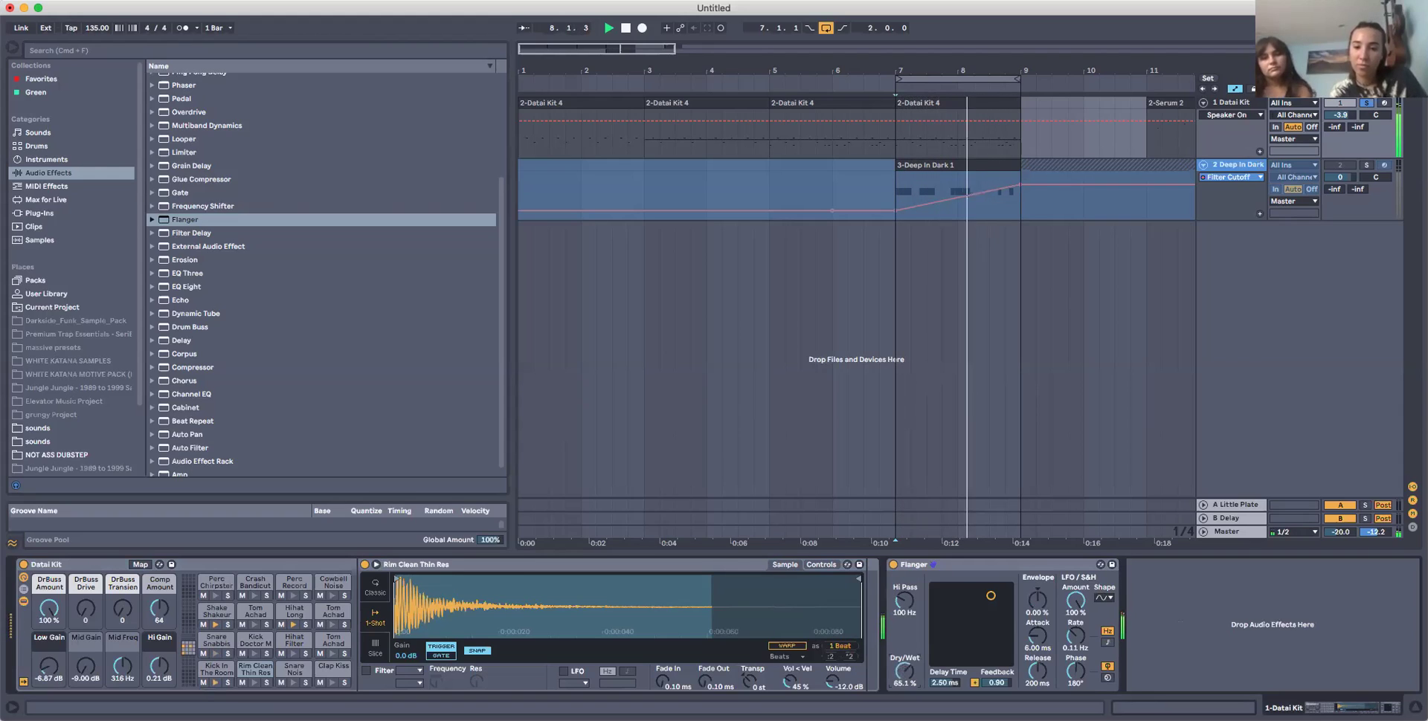
drag(903, 647, 903, 636)
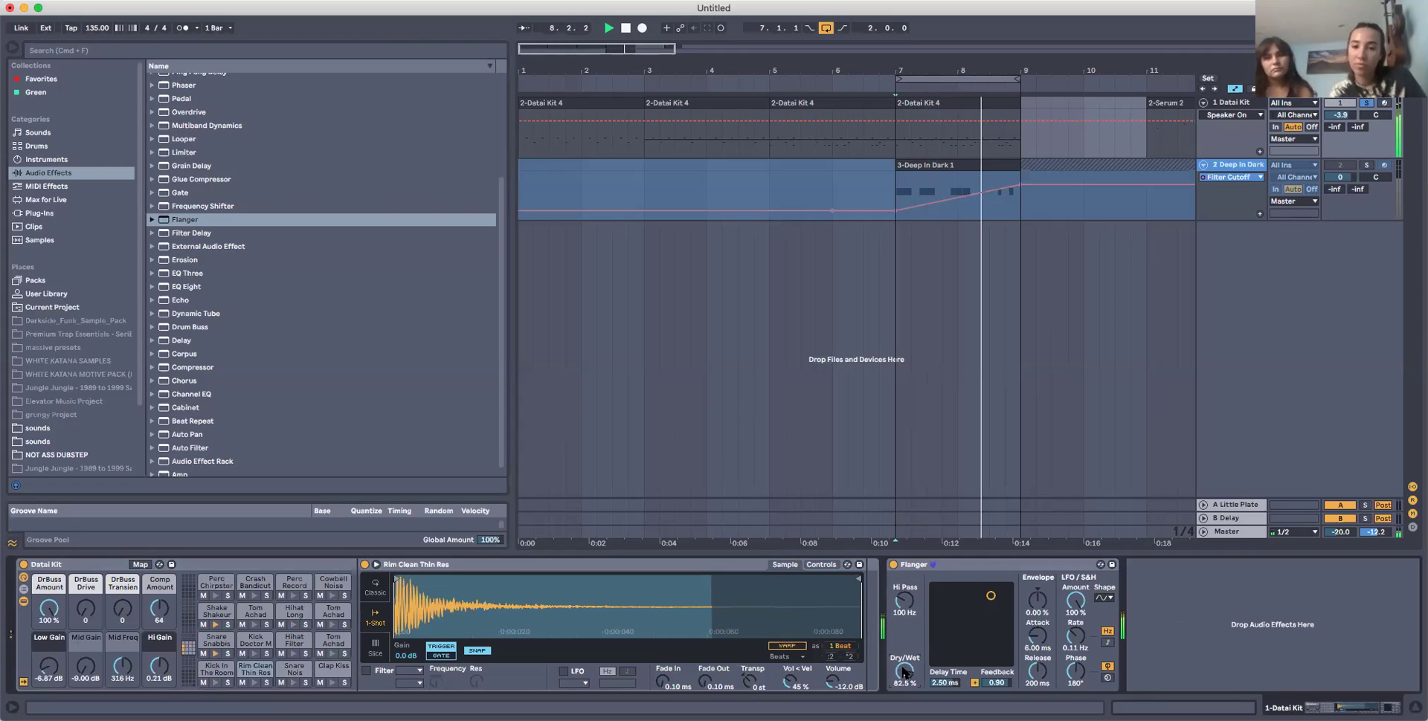
Set the Flanger's LFO rate to 1.32 Hz, shape to square and phase to 0°, with 0.85 ms delay time and 0.98 feedback.
drag(1072, 641, 1073, 632)
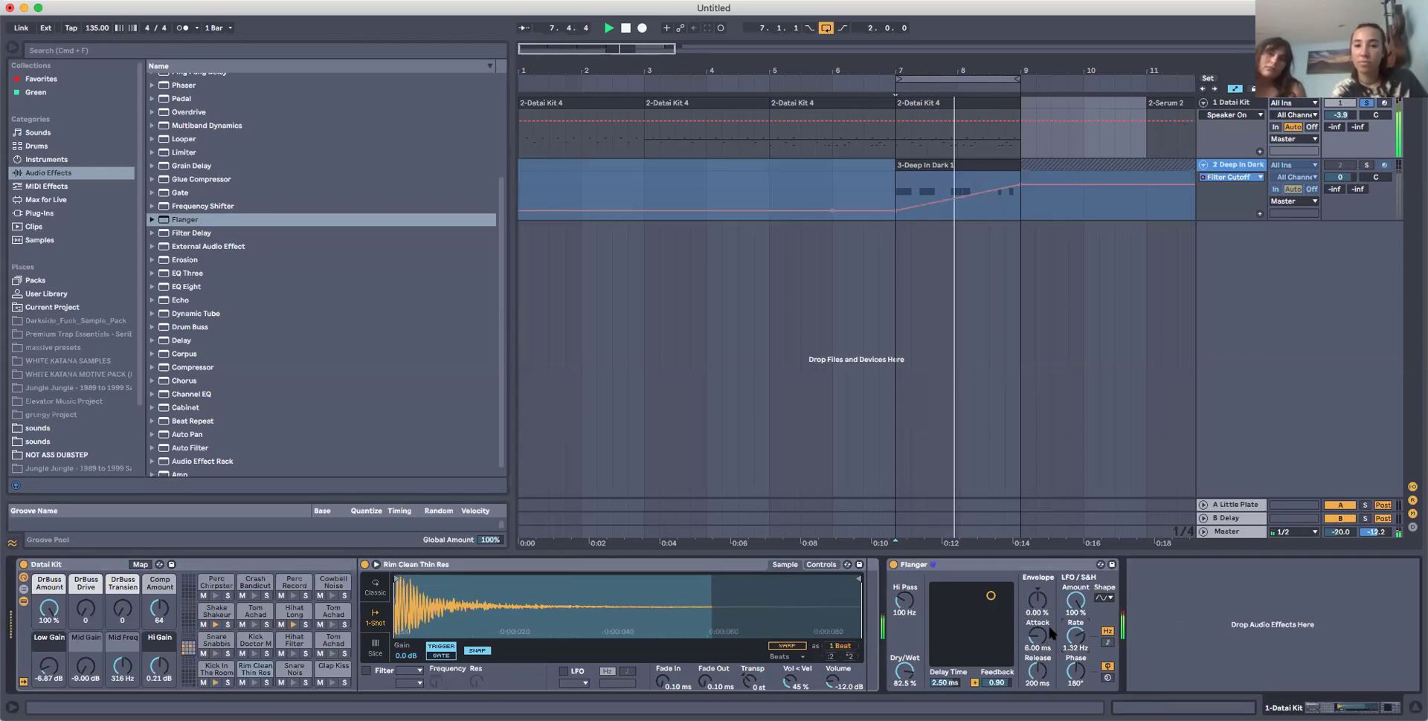
click(1103, 597)
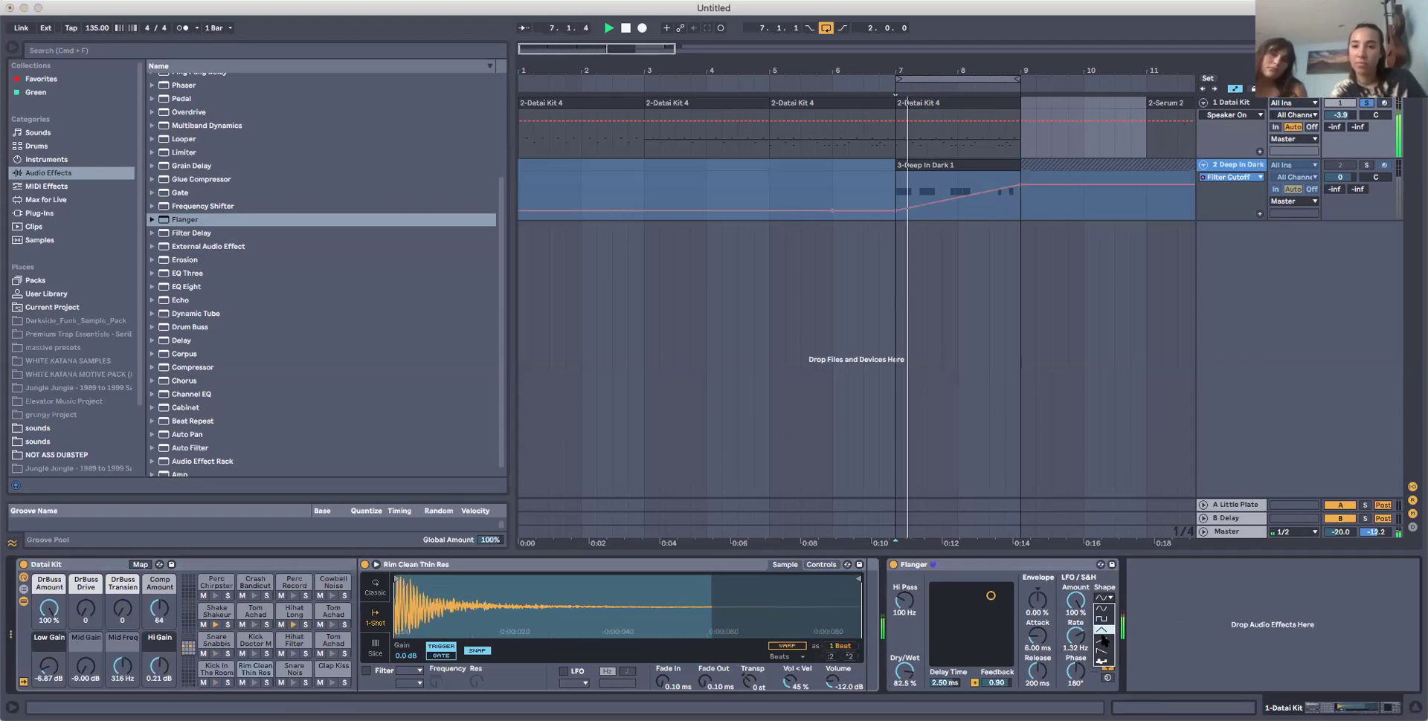
click(1101, 618)
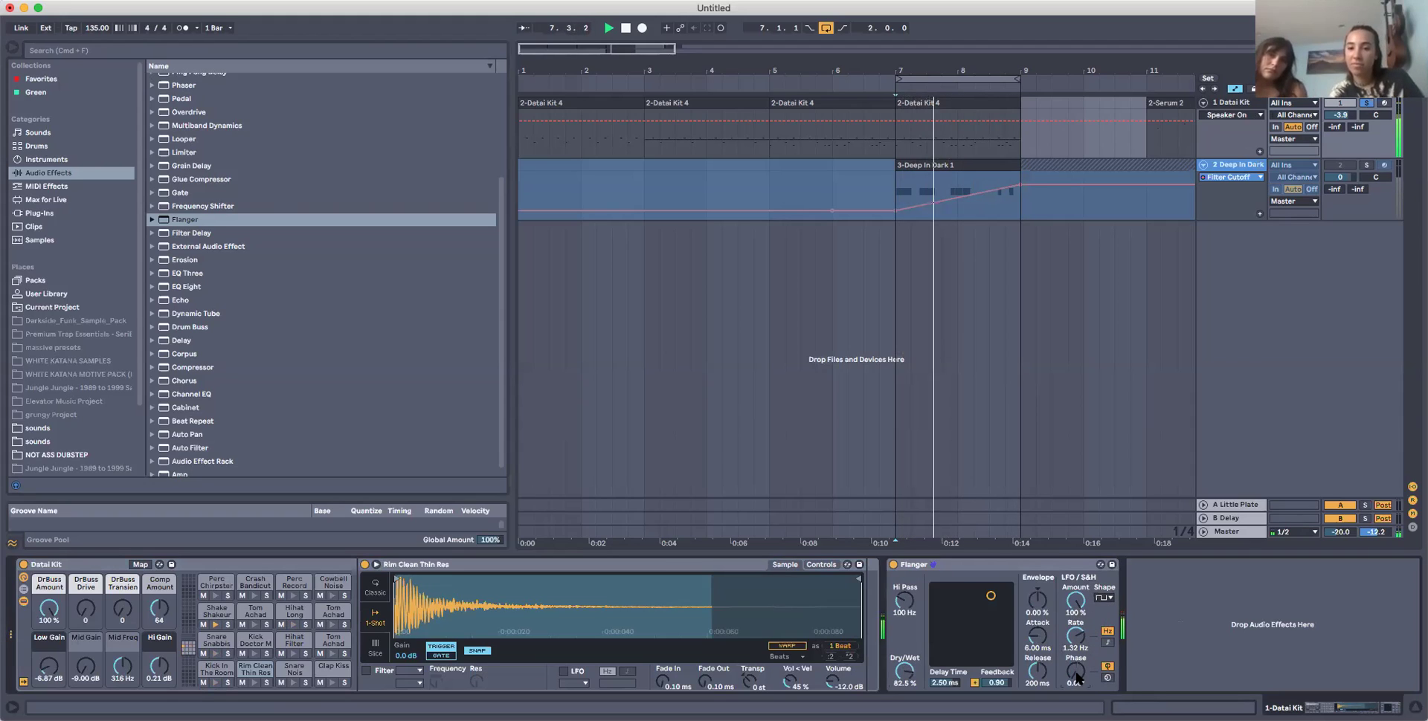
drag(905, 669, 905, 668)
mouse_move(991, 596)
mouse_down()
mouse_move(965, 602)
mouse_move(991, 613)
mouse_move(996, 591)
mouse_move(971, 589)
mouse_up()
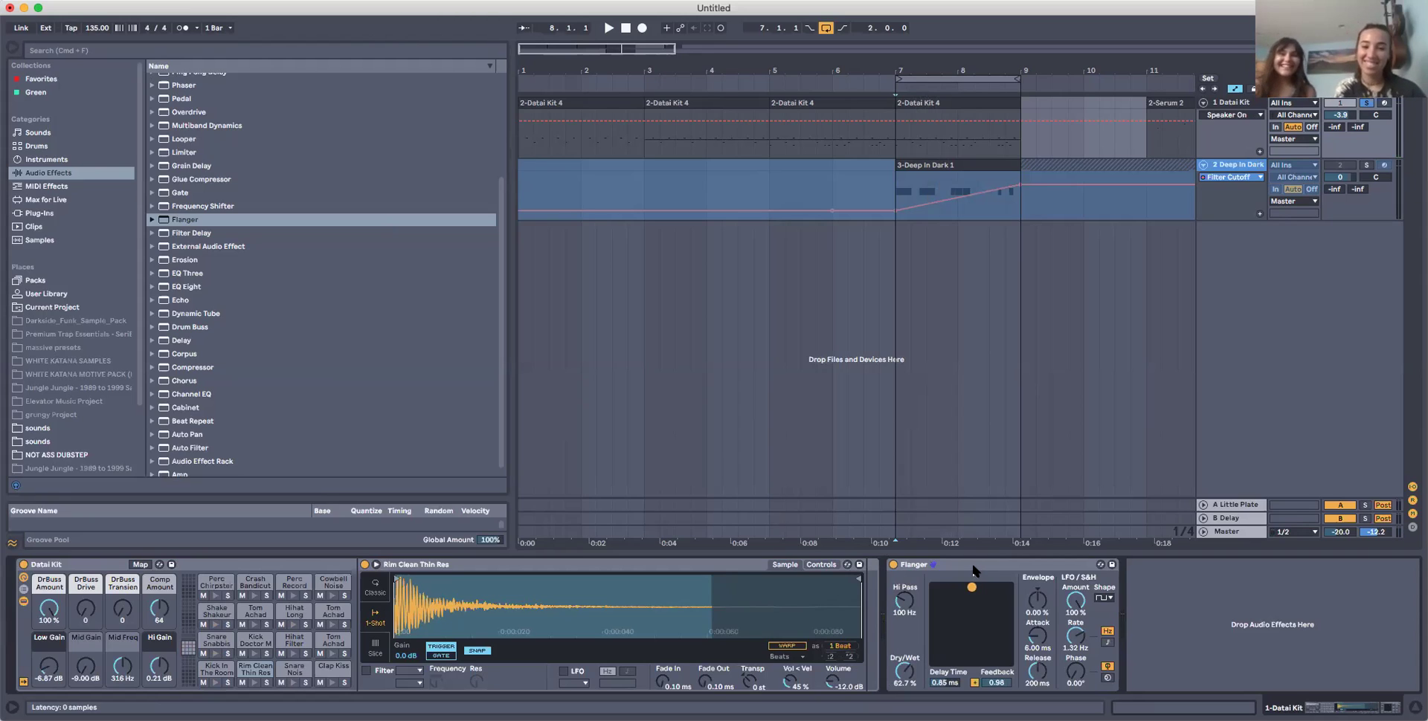
Remove the Flanger from the Datai Kit track and add an empty Audio Effect Rack in its place.
click(973, 566)
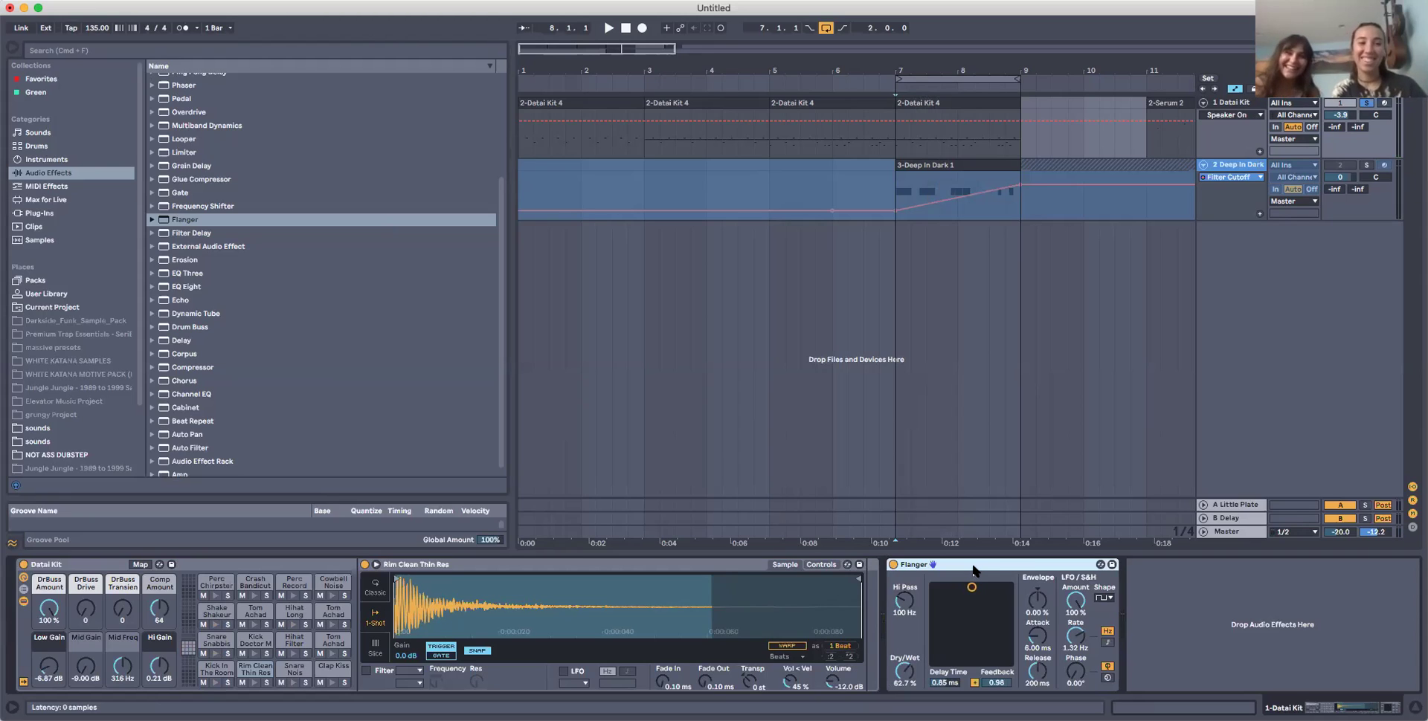
key(Delete)
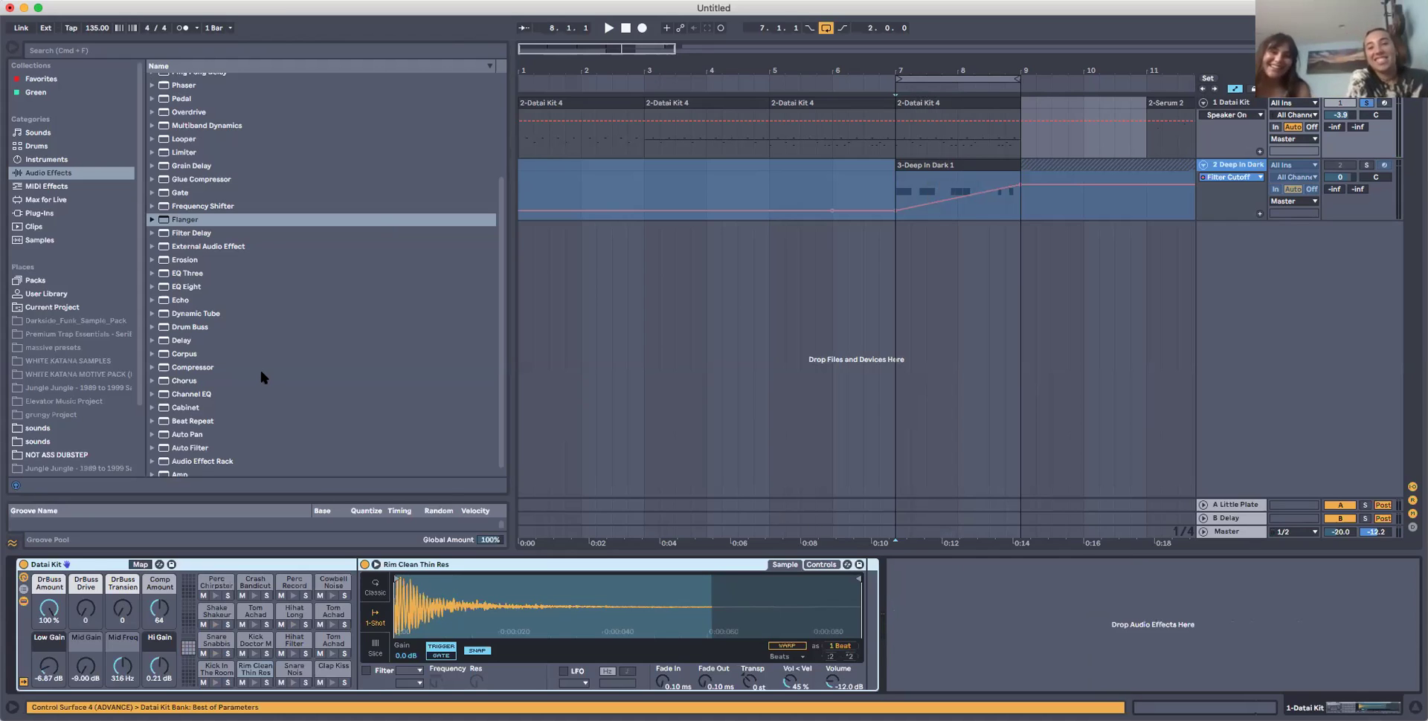
scroll(261, 376, down, 1)
scroll(261, 376, up, 1)
scroll(261, 377, down, 1)
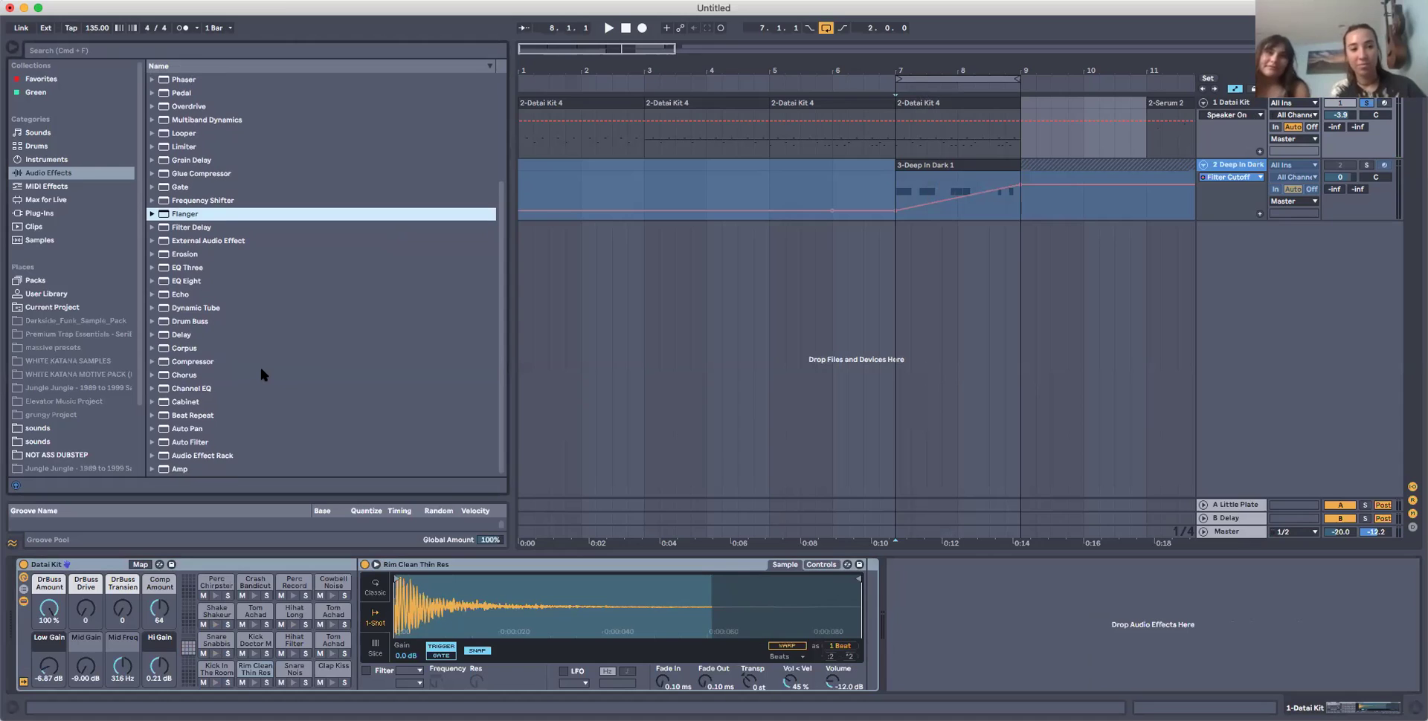
click(181, 454)
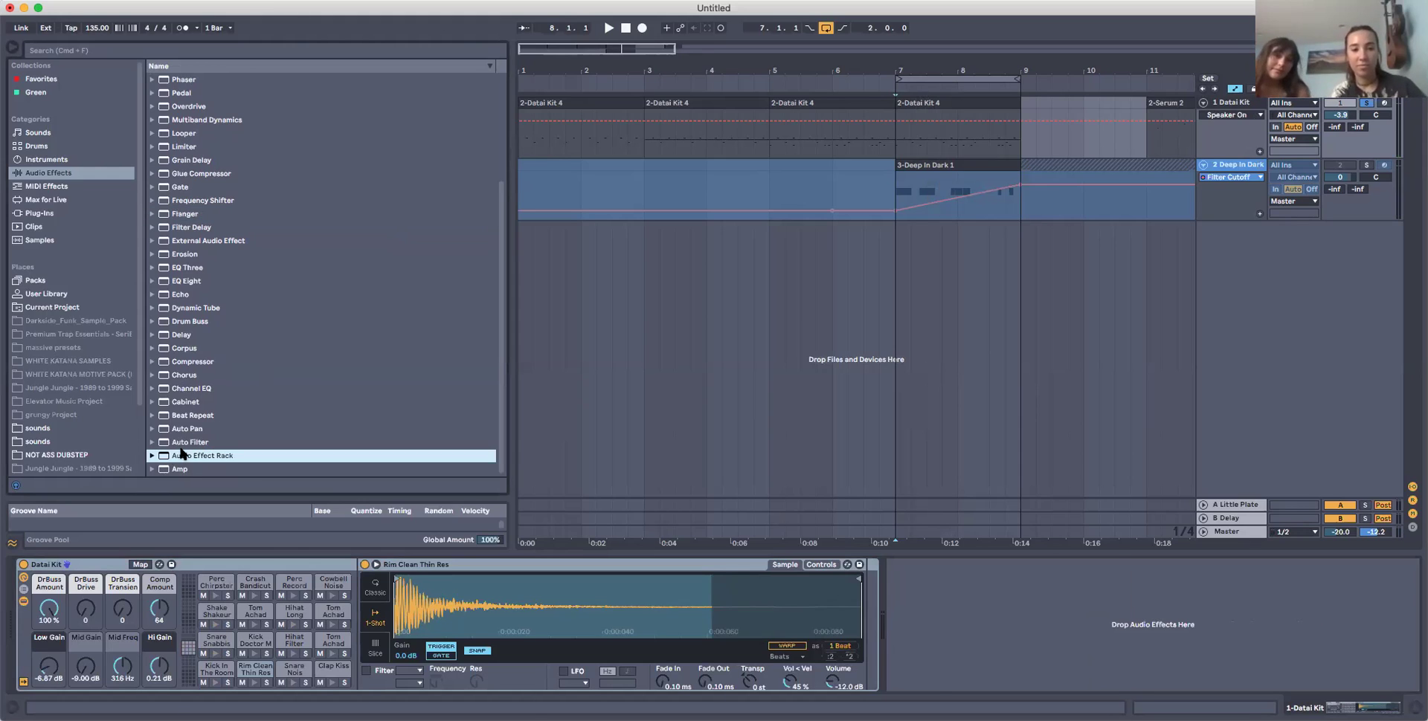
double_click(181, 454)
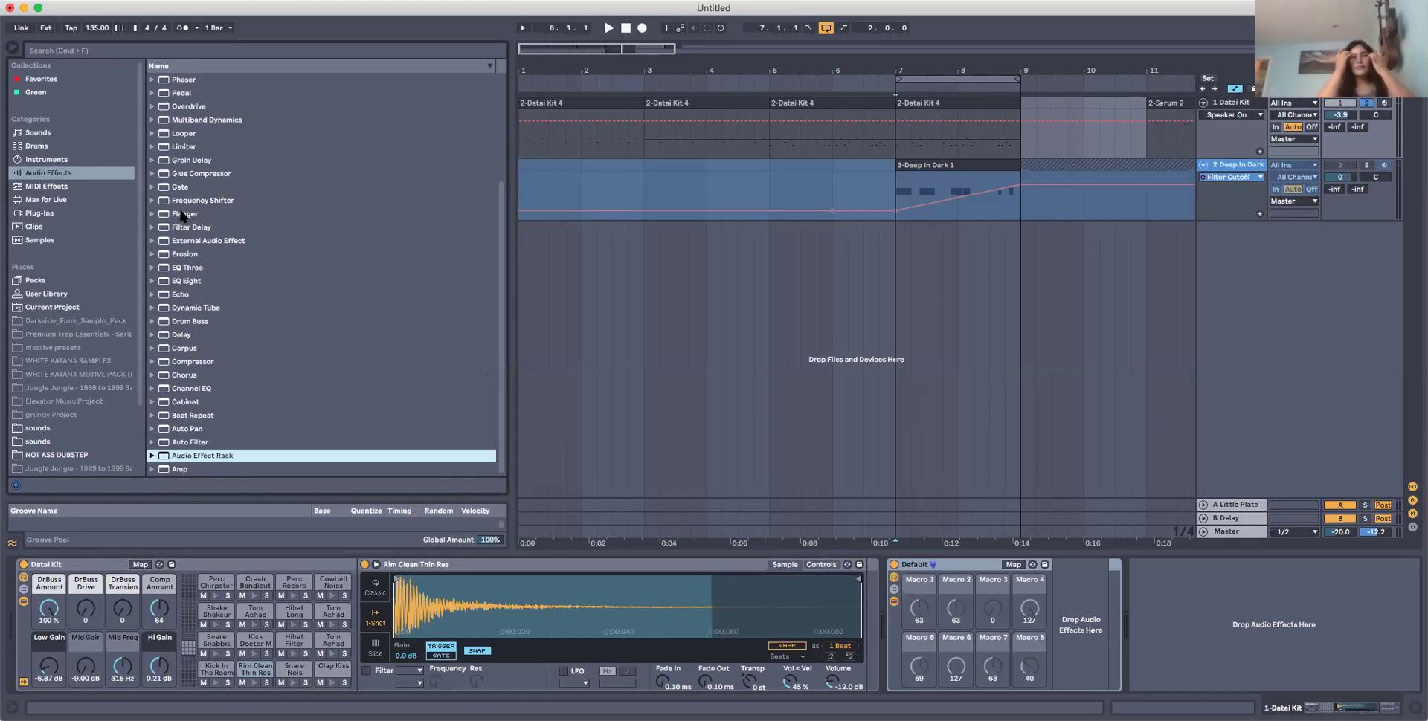
Put a Flanger inside the Audio Effect Rack and place an Auto Pan after it.
scroll(252, 211, up, 3)
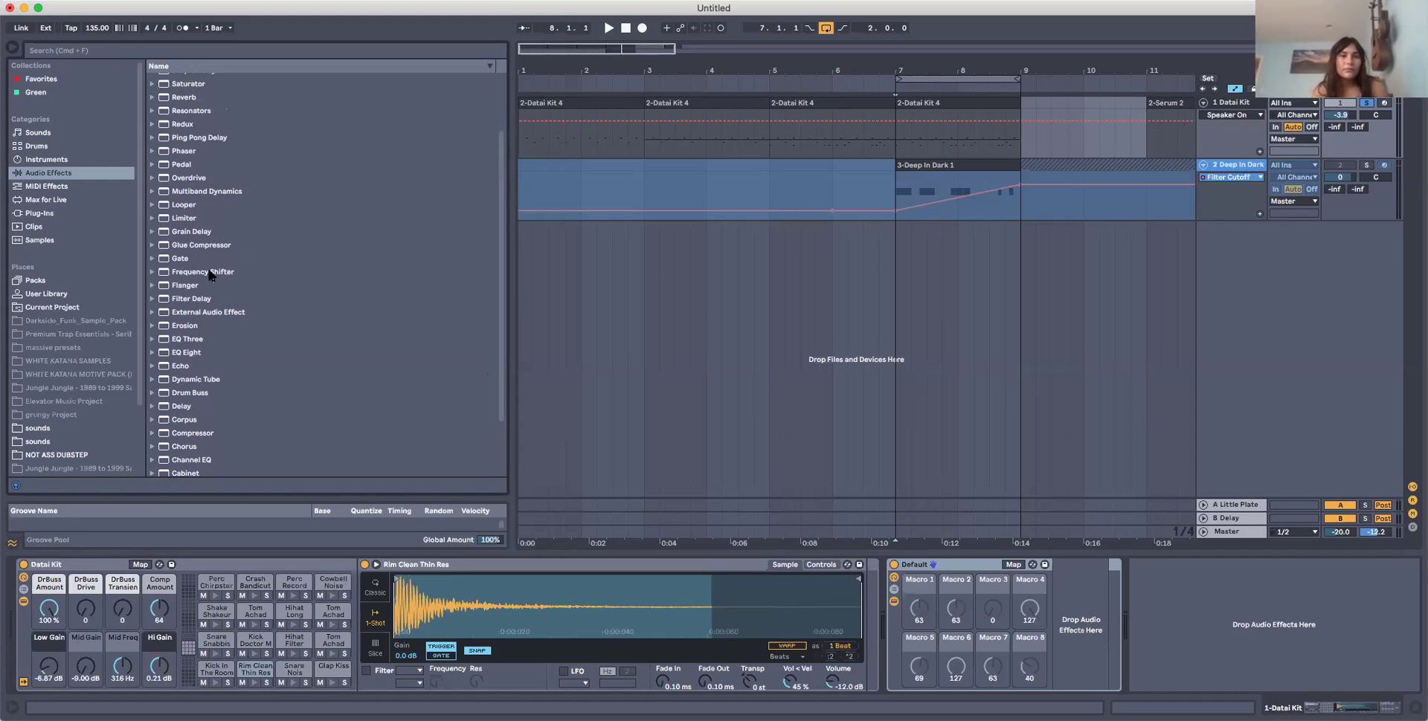
drag(198, 288, 1073, 628)
scroll(273, 396, down, 2)
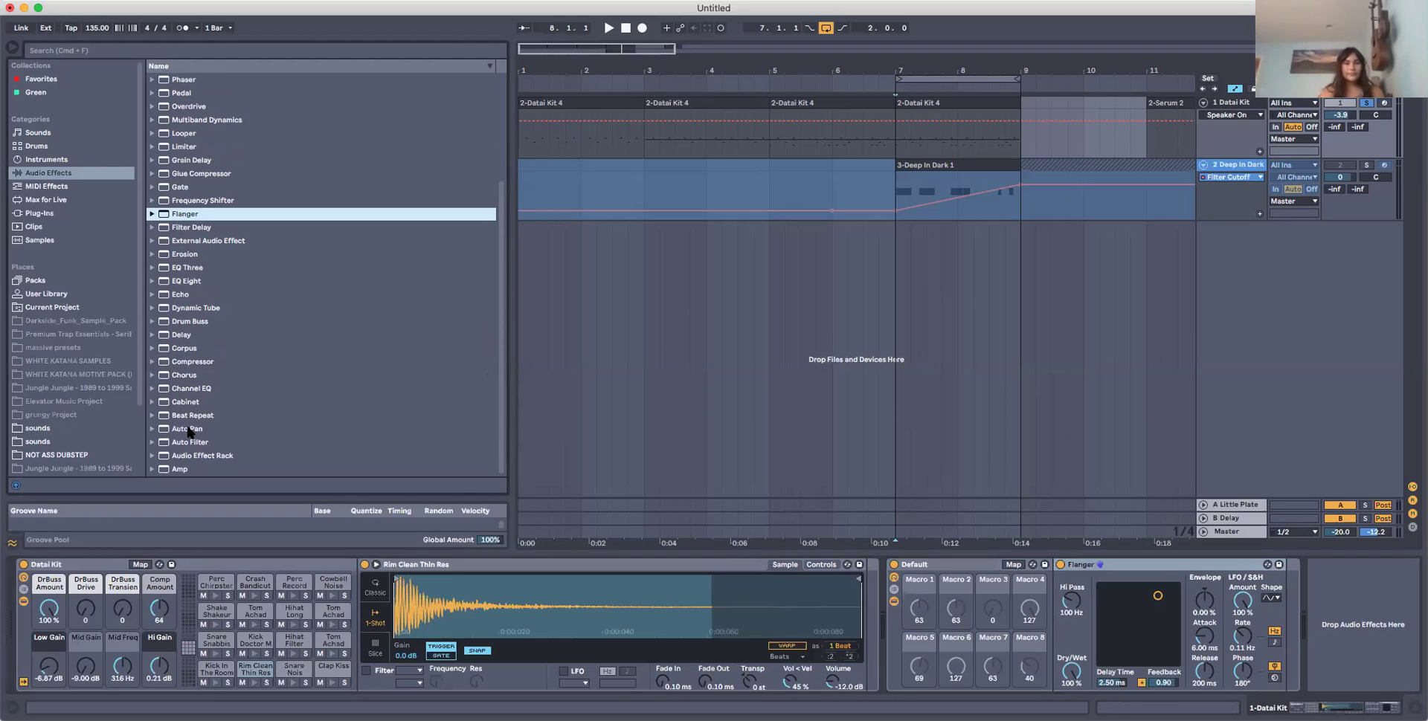
mouse_move(187, 431)
mouse_down()
mouse_move(593, 517)
mouse_move(1303, 628)
mouse_move(1284, 631)
mouse_up()
Find Overdrive among the audio effects and place it after the Auto Pan in the rack.
scroll(321, 288, up, 1)
scroll(321, 288, up, 4)
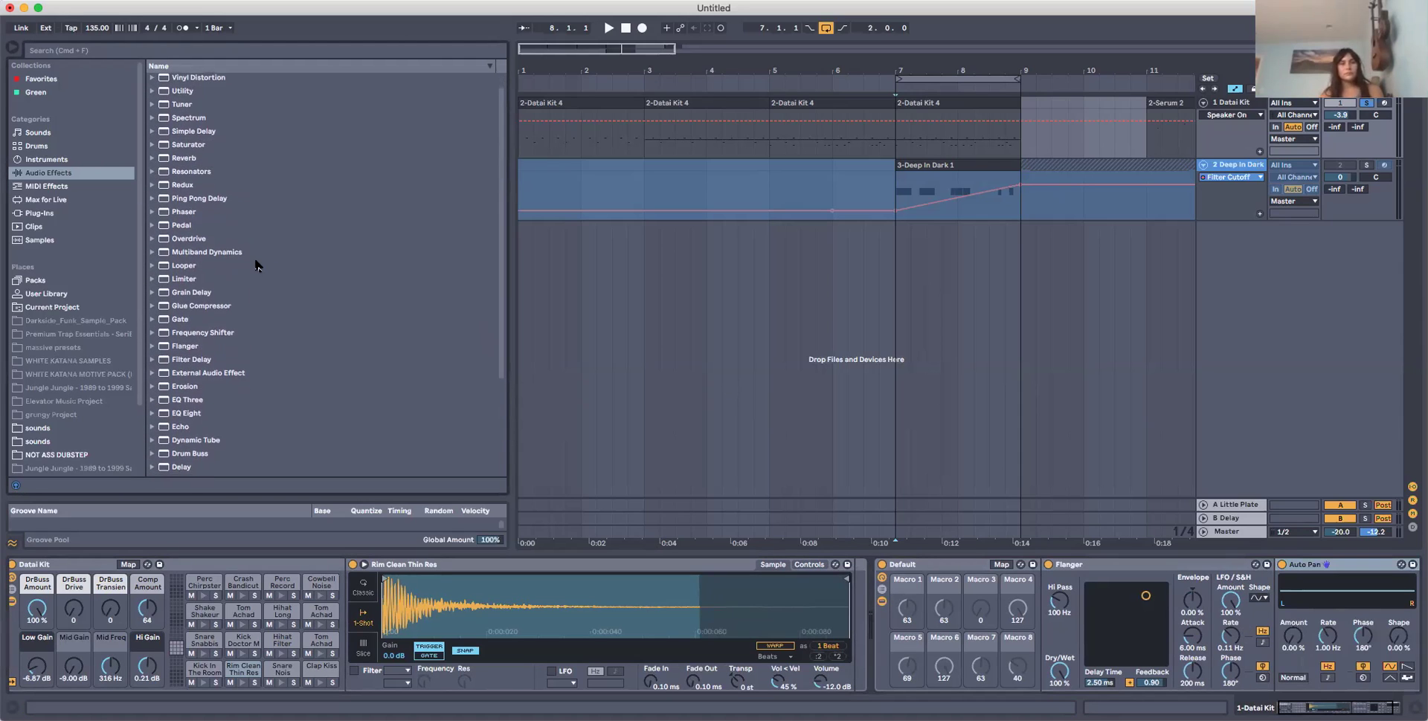
scroll(227, 303, down, 4)
scroll(227, 303, up, 4)
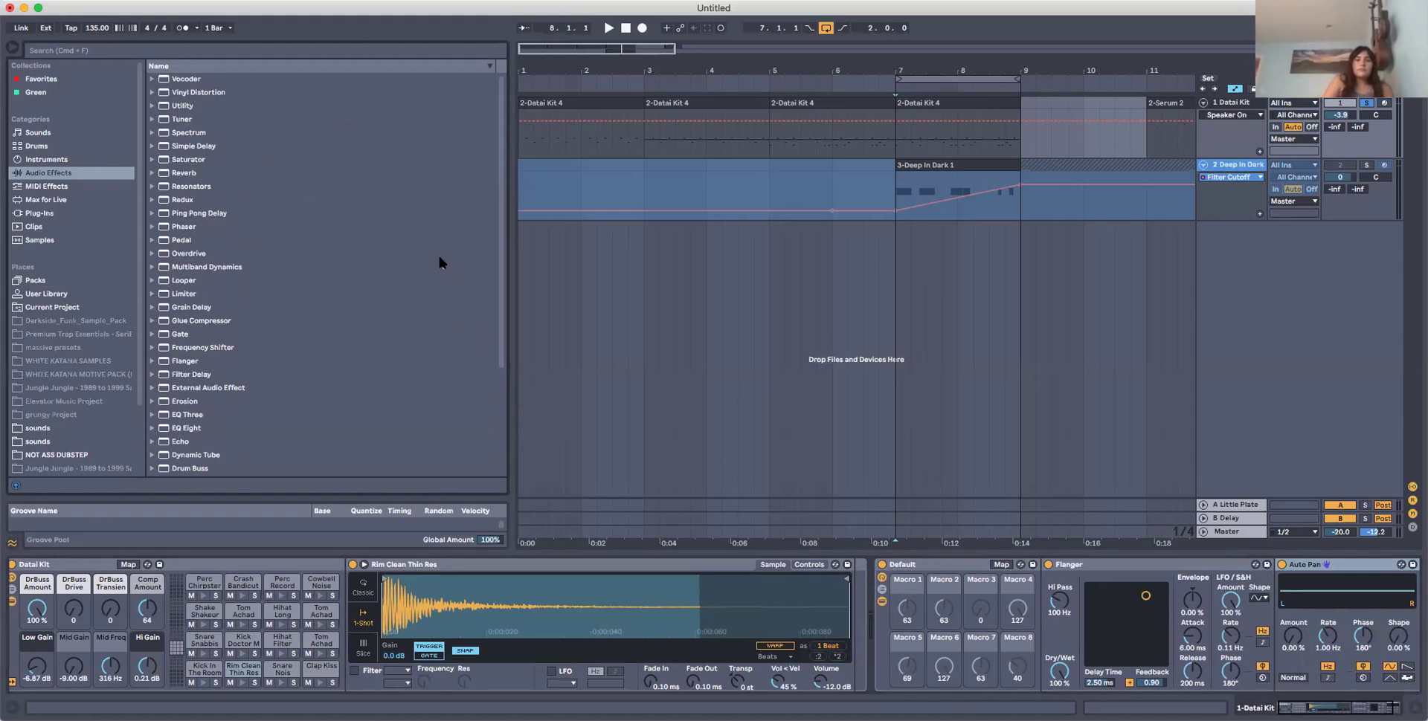
scroll(264, 230, down, 1)
scroll(264, 229, down, 1)
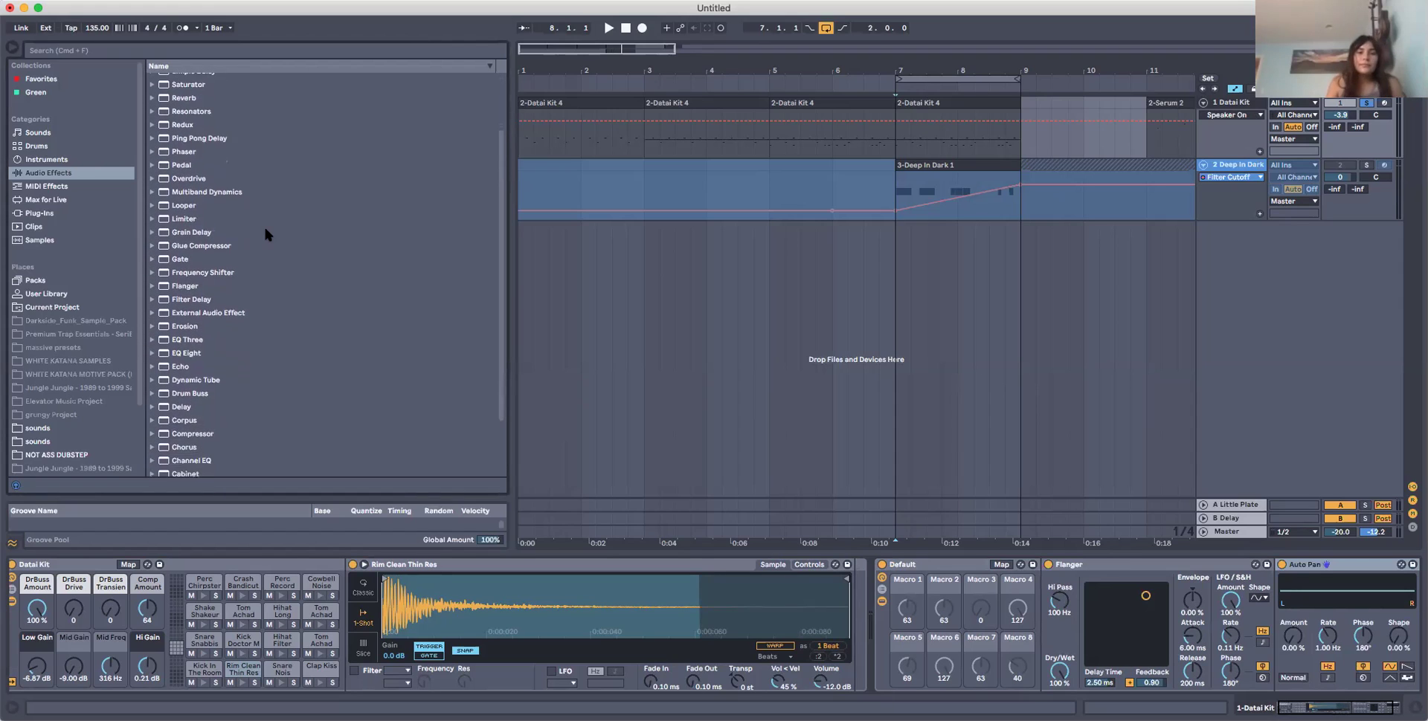
scroll(265, 230, up, 1)
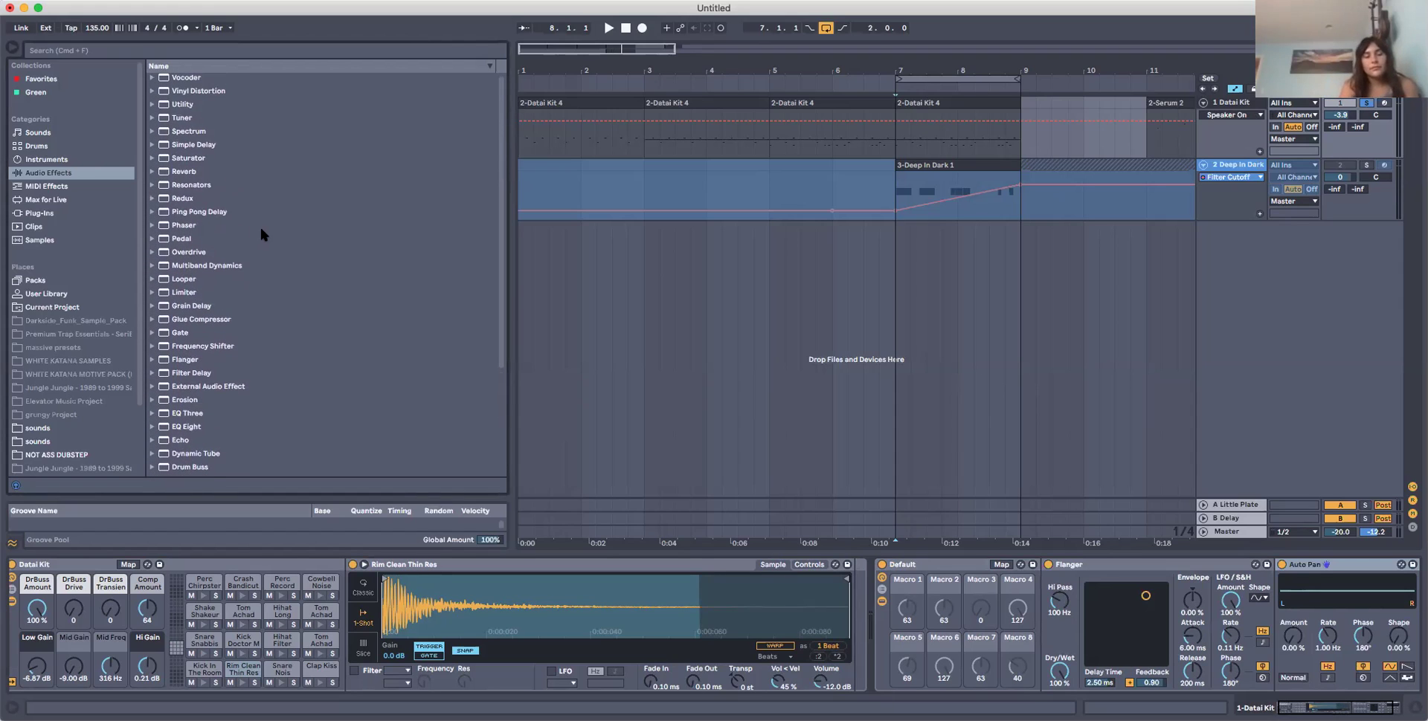
drag(167, 257, 1327, 631)
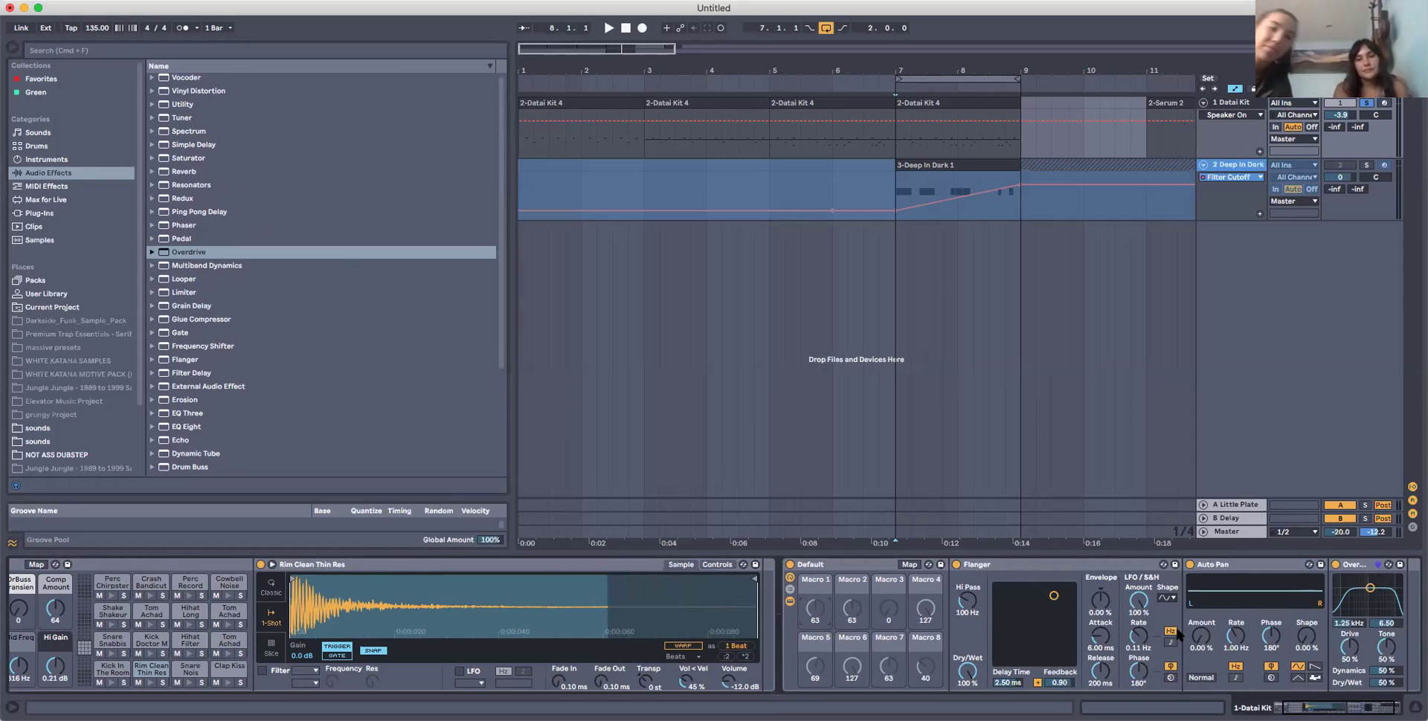
scroll(1003, 604, right, 3)
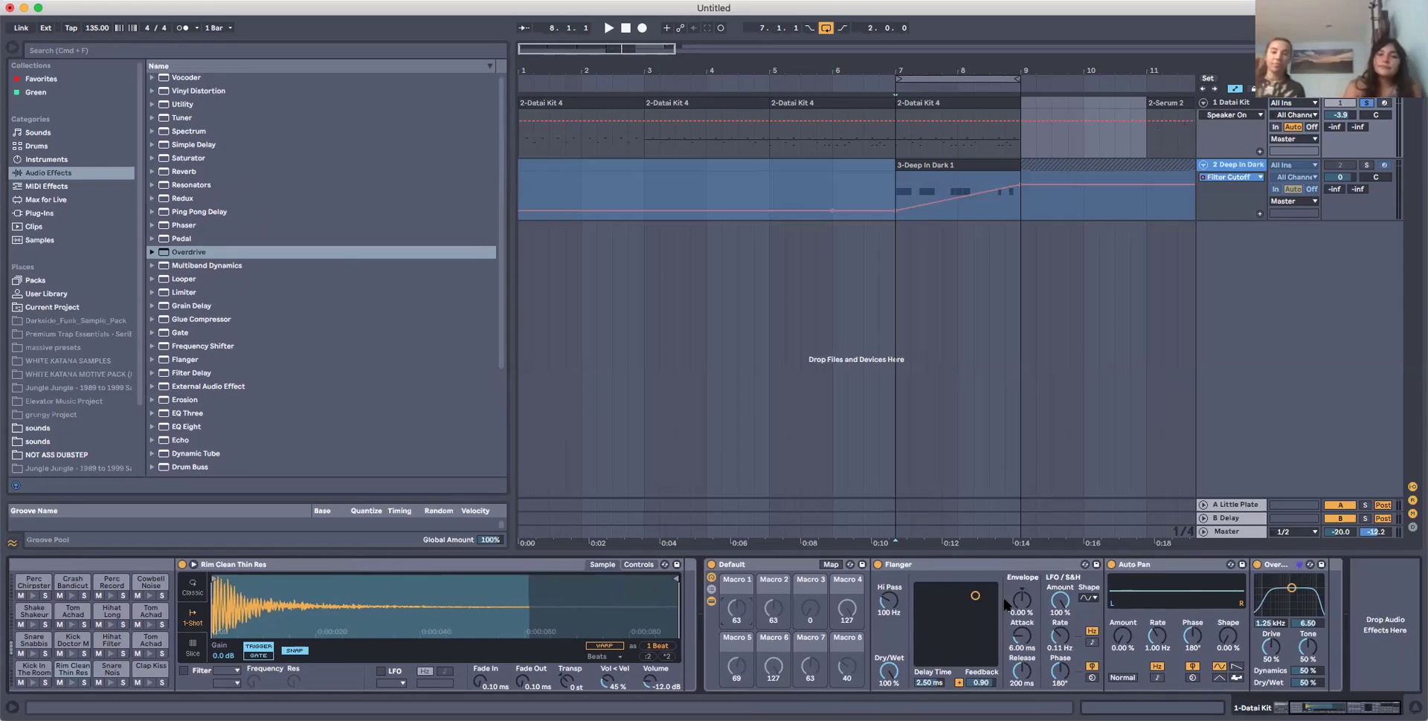
Delete the Flanger, Auto Pan and Overdrive from the Audio Effect Rack, look over the empty rack, and restore all three devices.
click(928, 569)
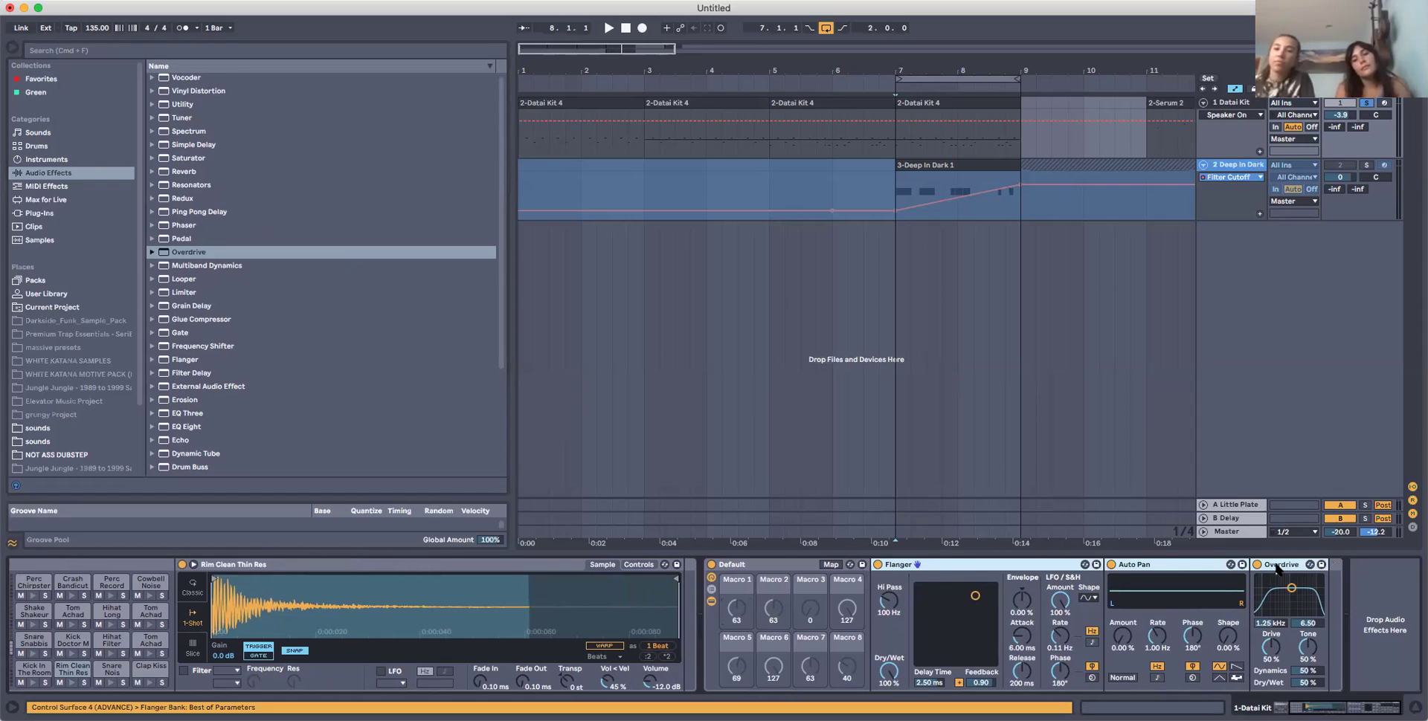
key(Delete)
scroll(234, 424, down, 5)
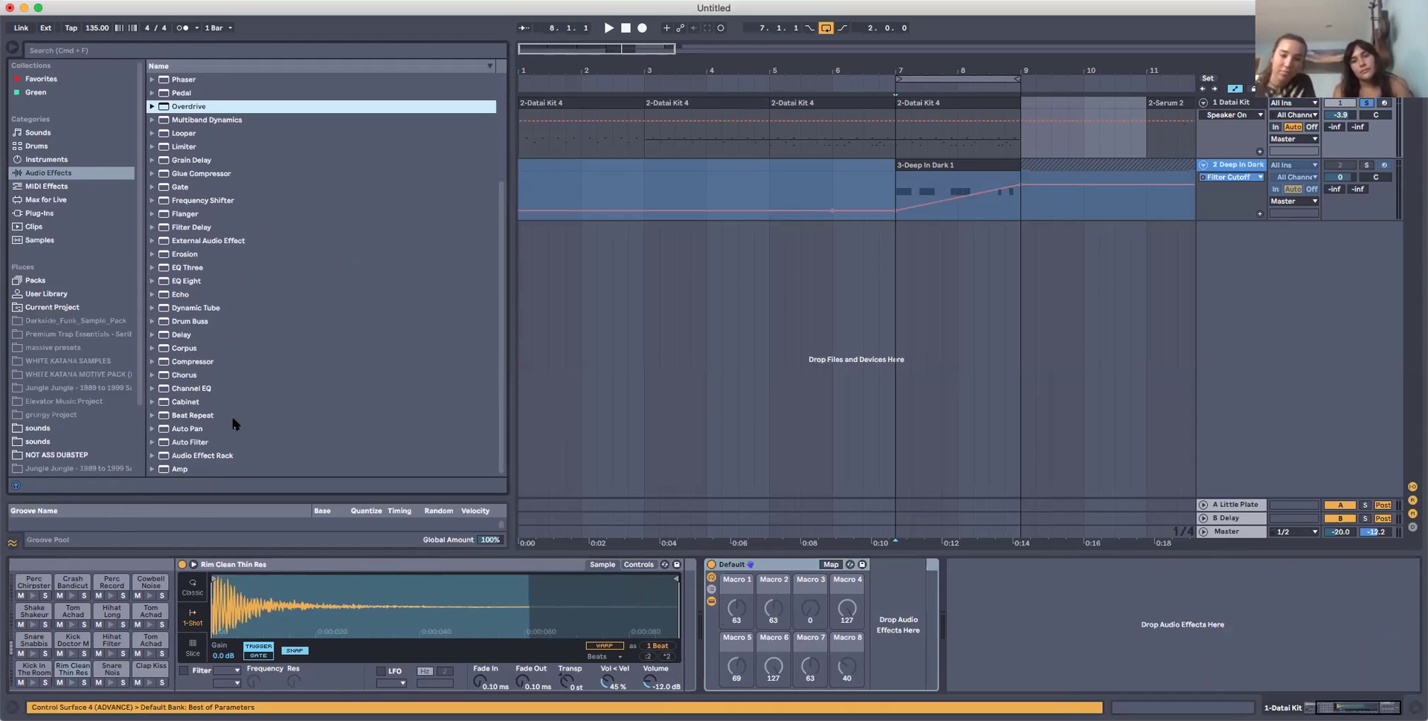
click(196, 458)
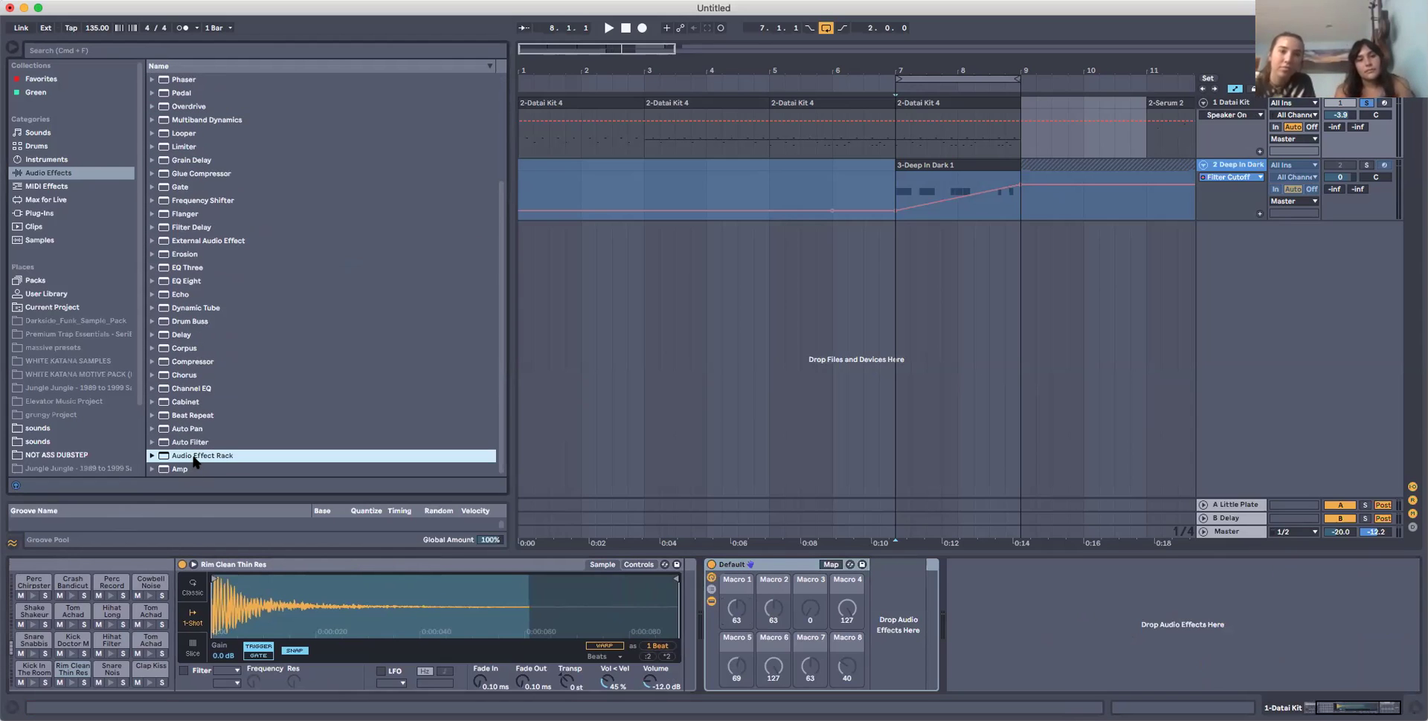
scroll(248, 413, up, 2)
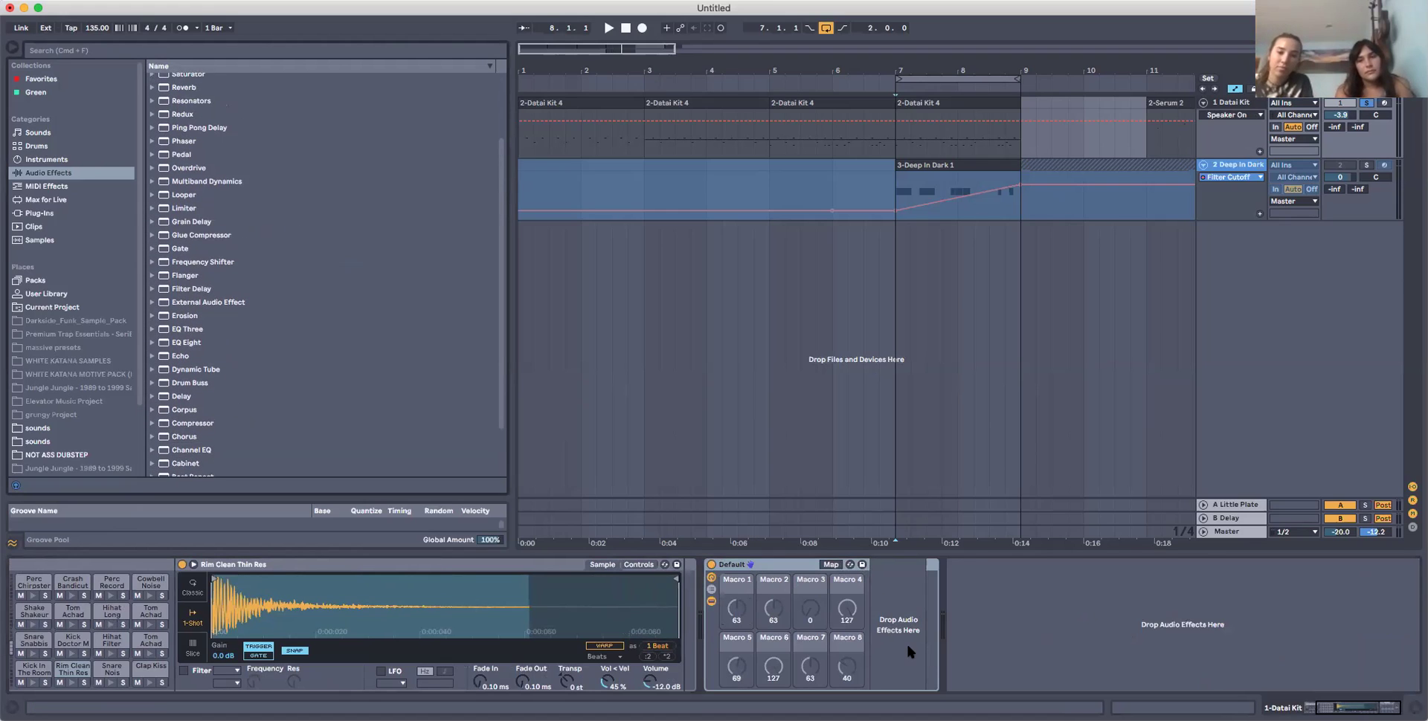
drag(906, 644, 907, 644)
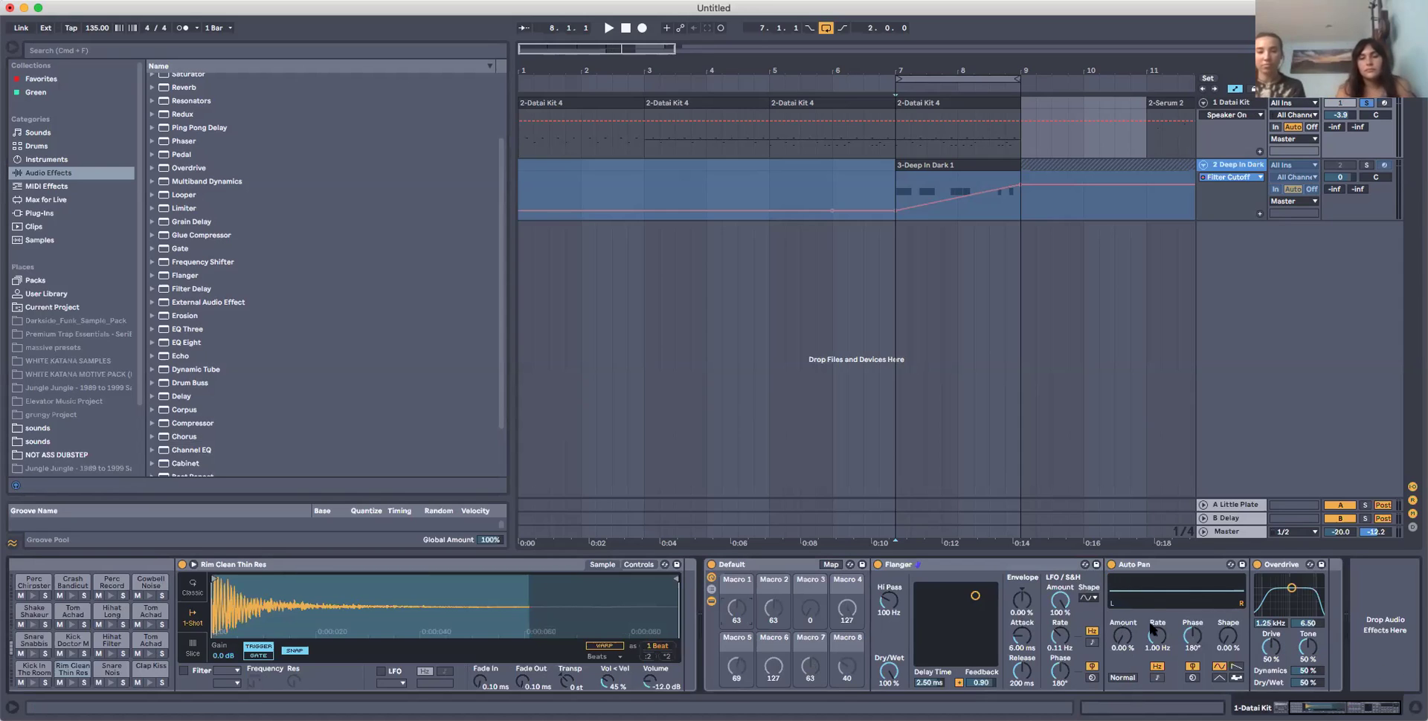
right_click(738, 614)
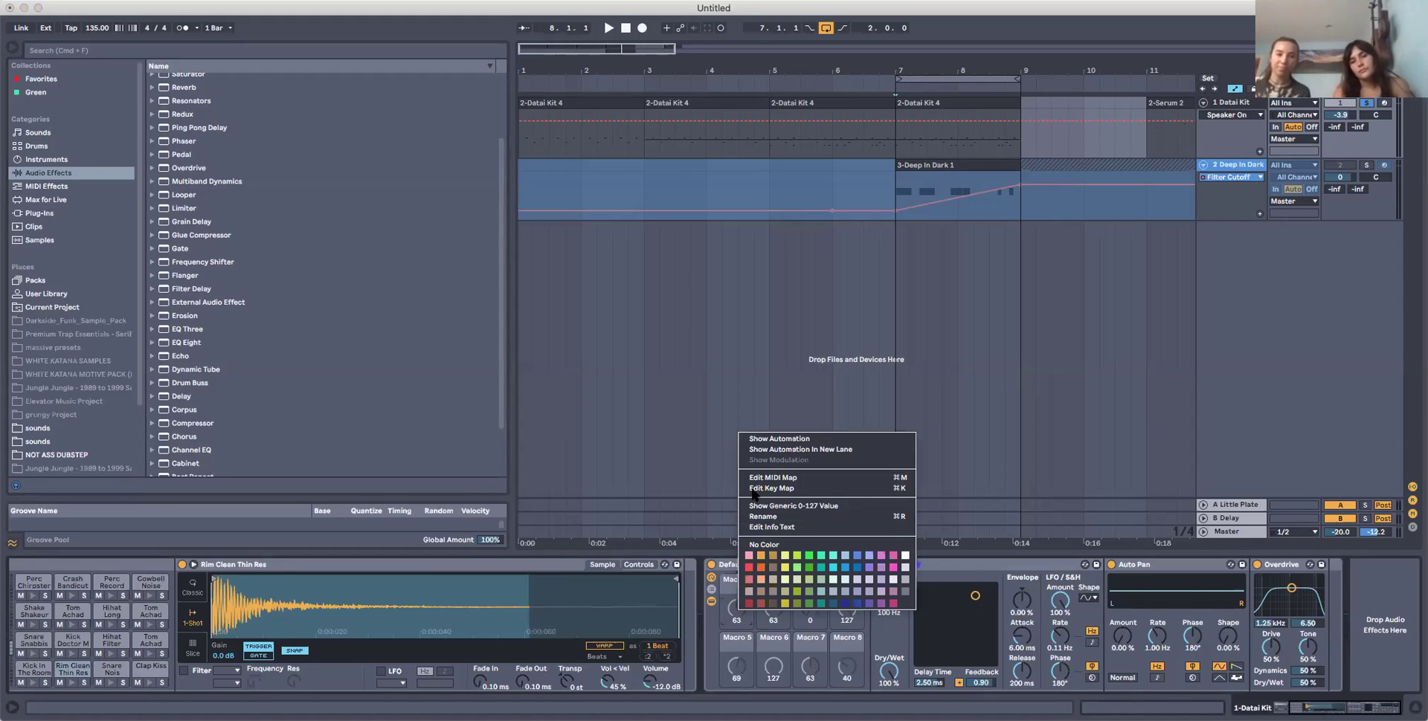
click(728, 606)
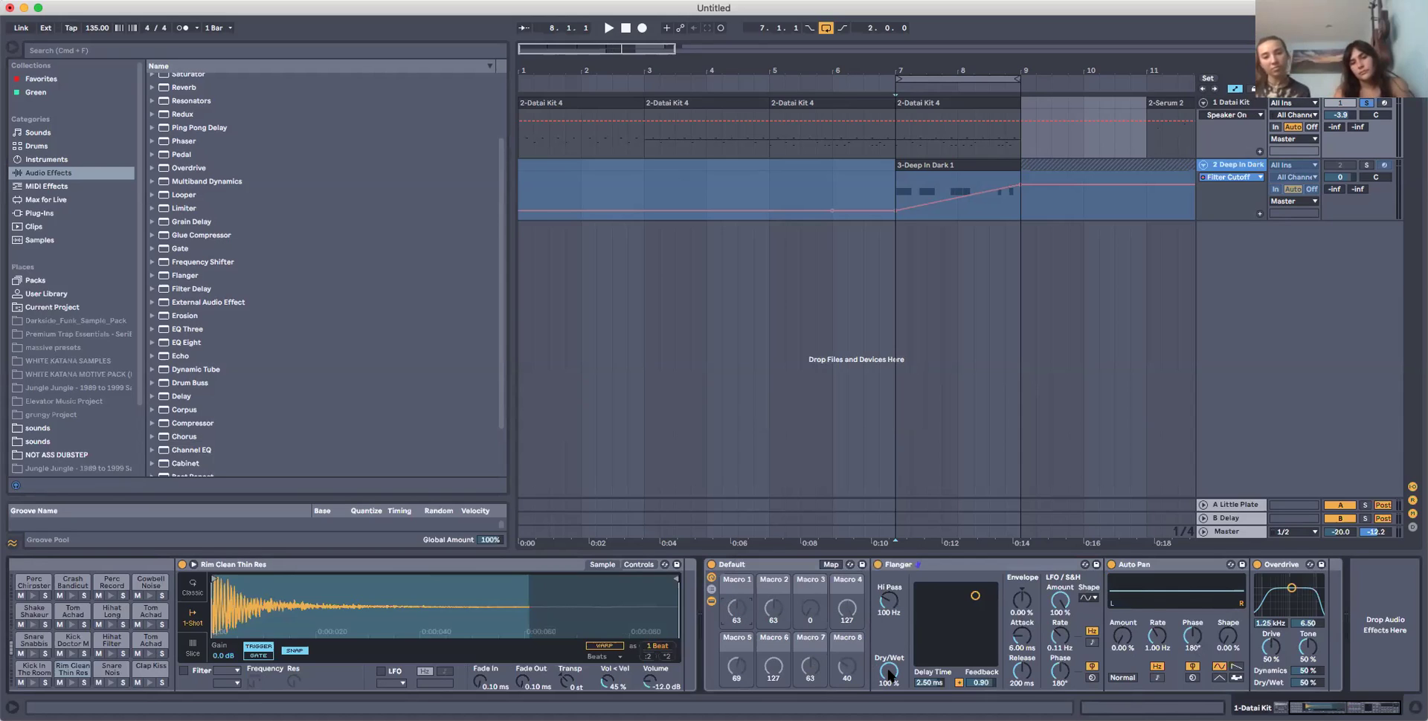
Map the Flanger's Dry/Wet and the Auto Pan's Amount to Macro 1 of the rack, and turn the macro down to zero.
right_click(889, 673)
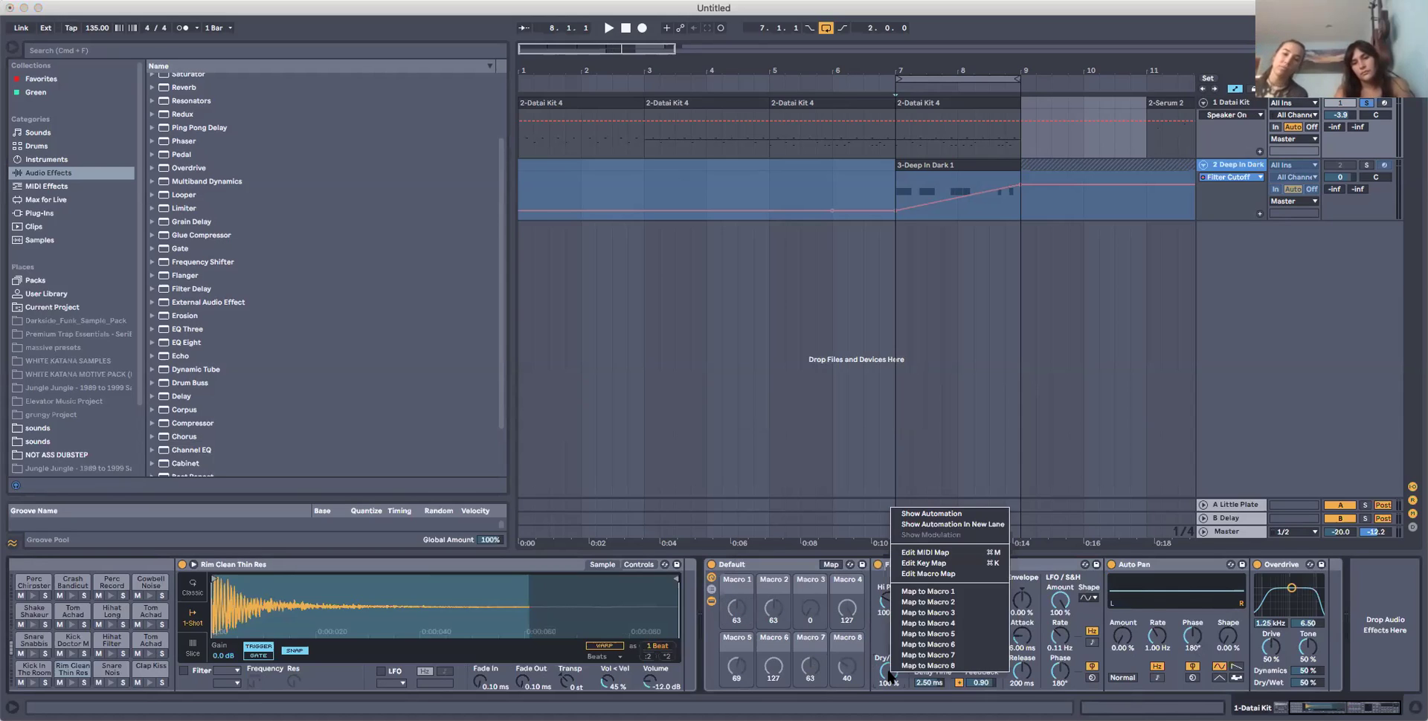
click(905, 592)
mouse_move(736, 608)
mouse_down()
mouse_move(736, 623)
mouse_move(736, 599)
mouse_up()
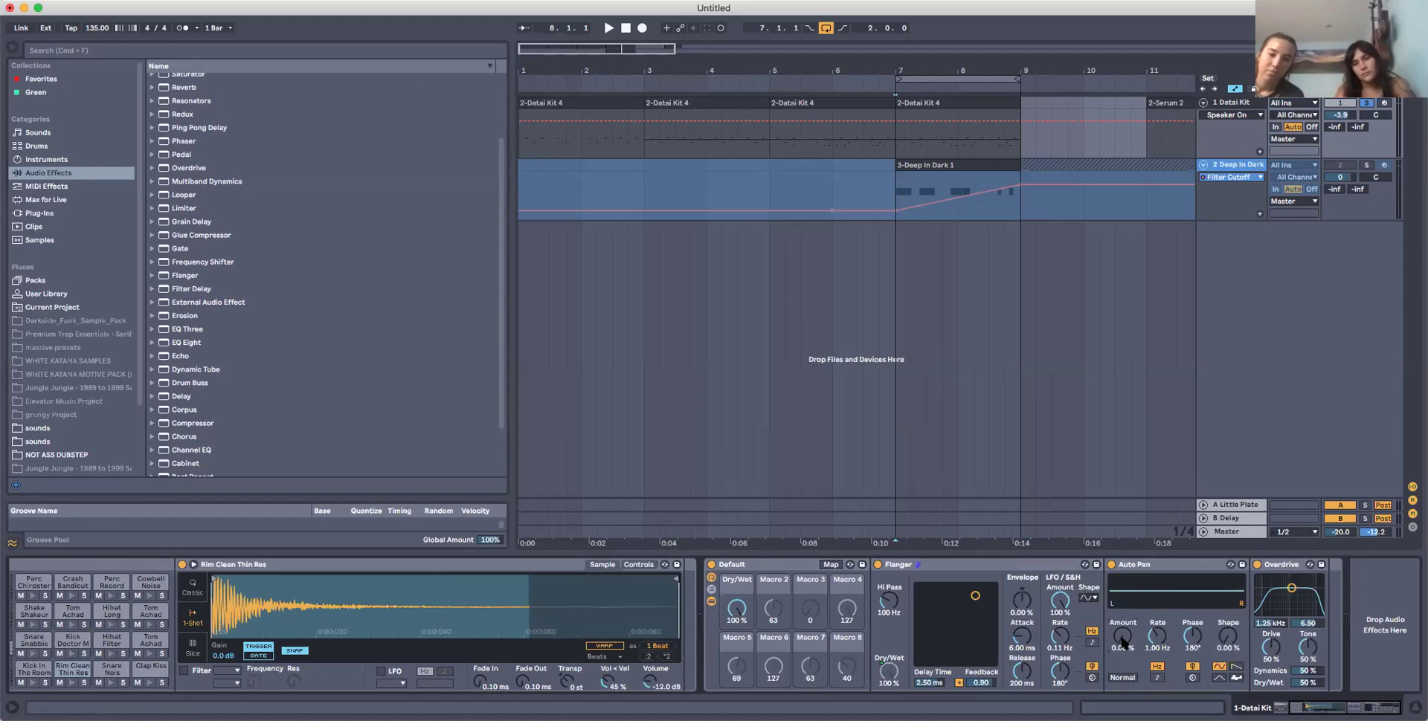
right_click(1122, 641)
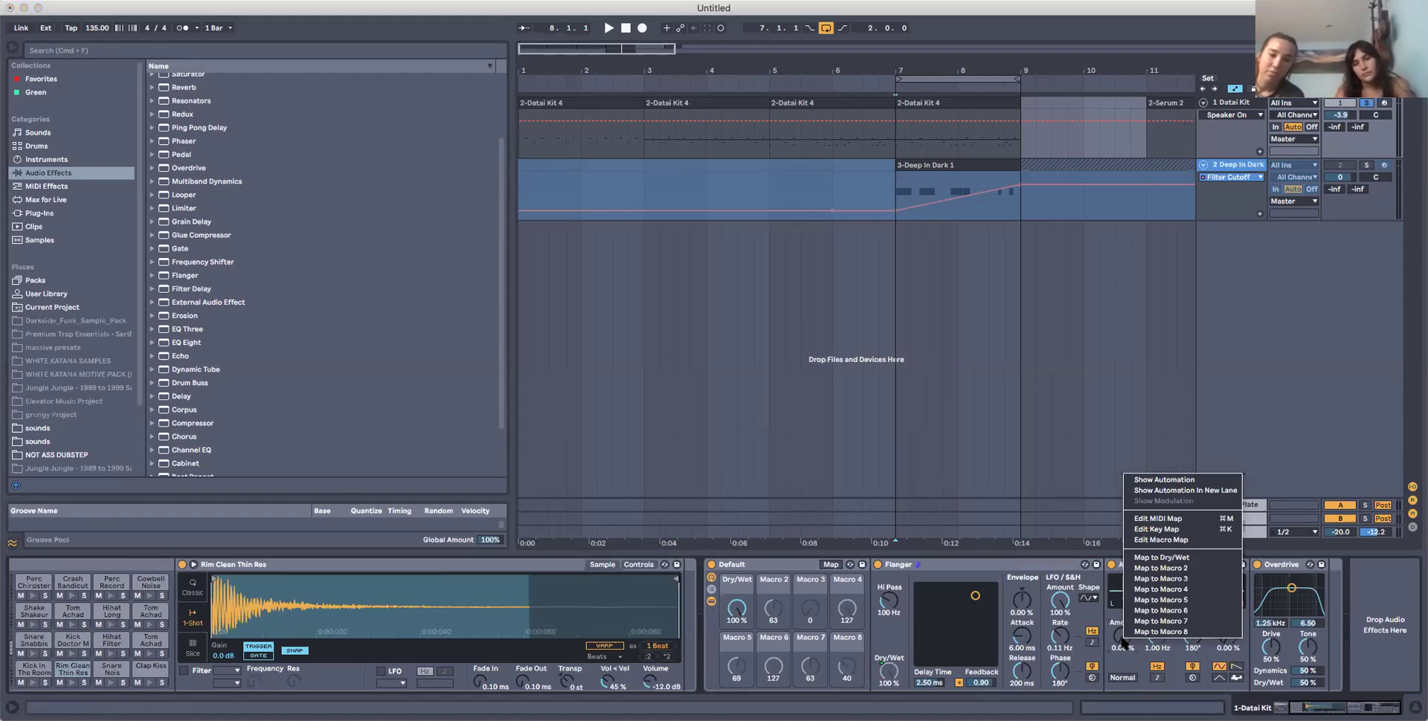
click(1144, 558)
drag(734, 609, 734, 691)
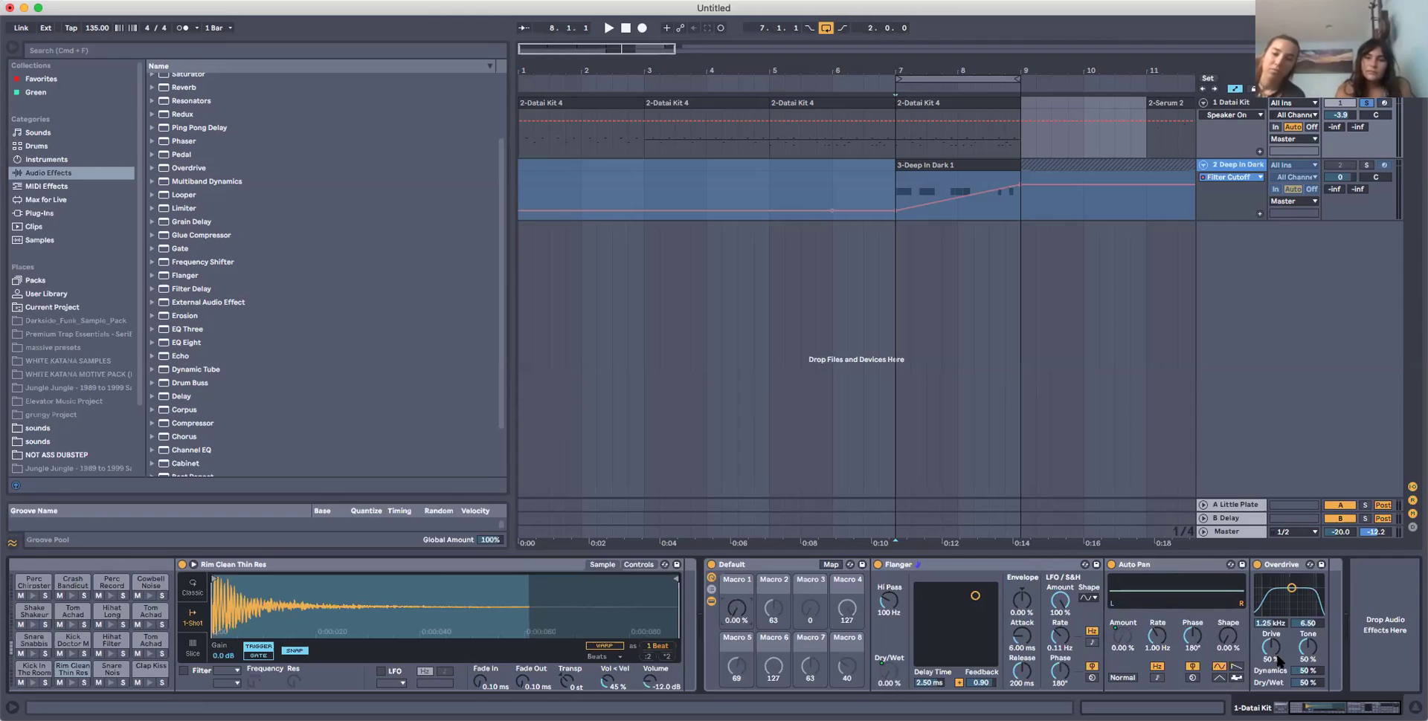
Map the Overdrive's Dry/Wet to Macro 1 as well, and try out the macro while playing the drum loop.
right_click(1305, 682)
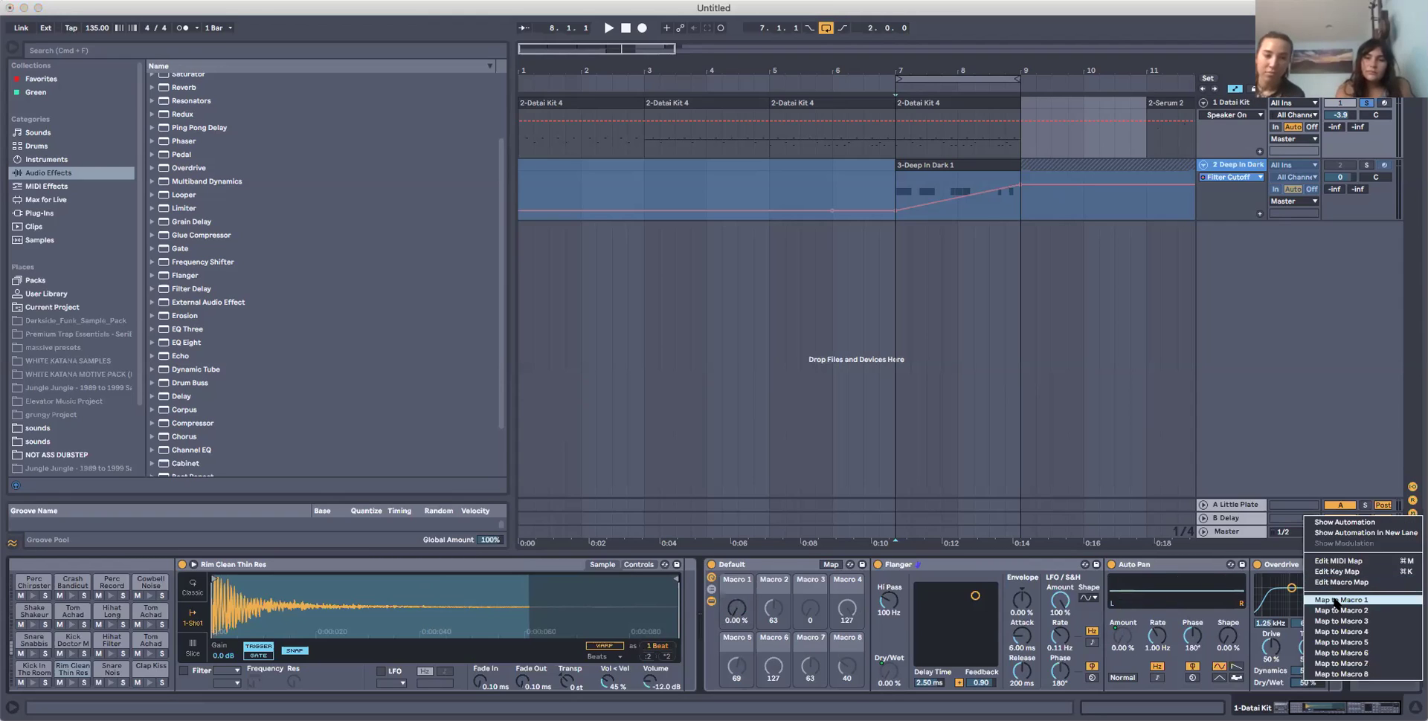
click(1339, 602)
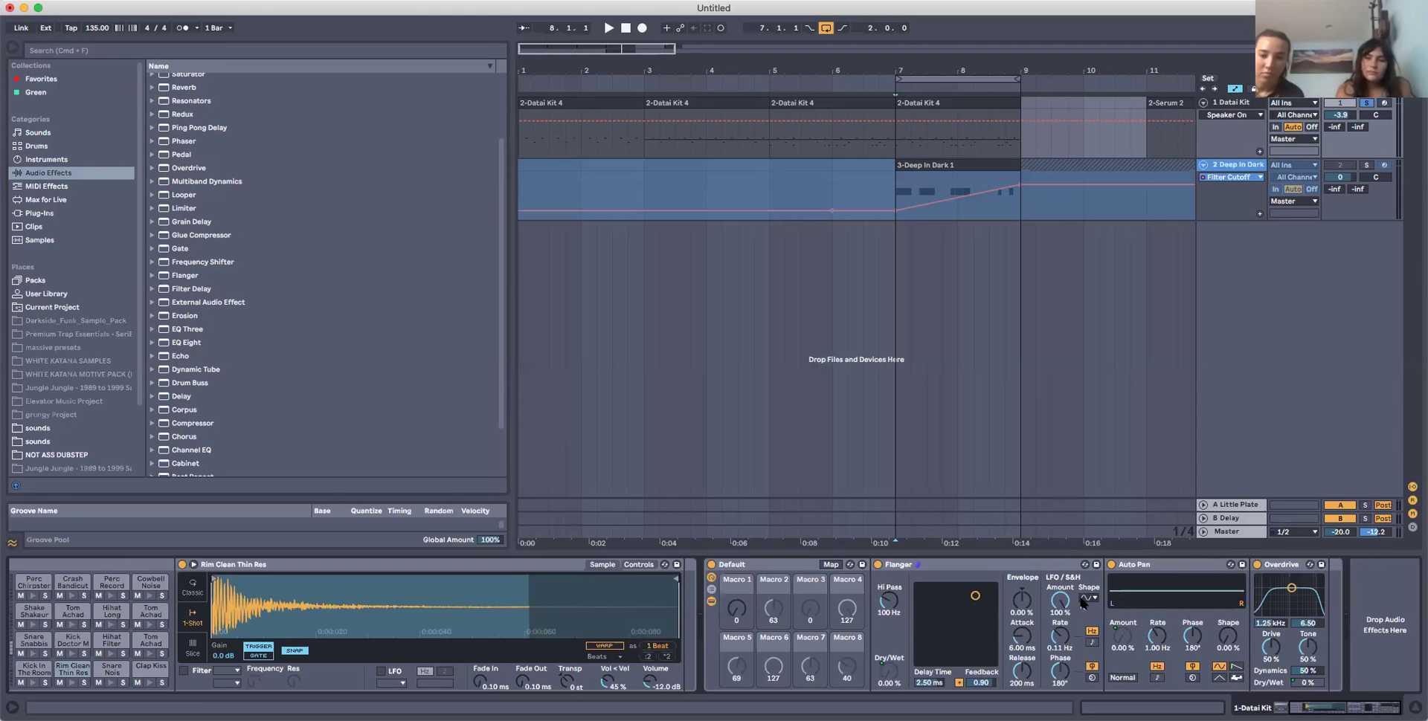
mouse_move(736, 608)
mouse_down()
mouse_move(736, 550)
mouse_move(736, 633)
mouse_up()
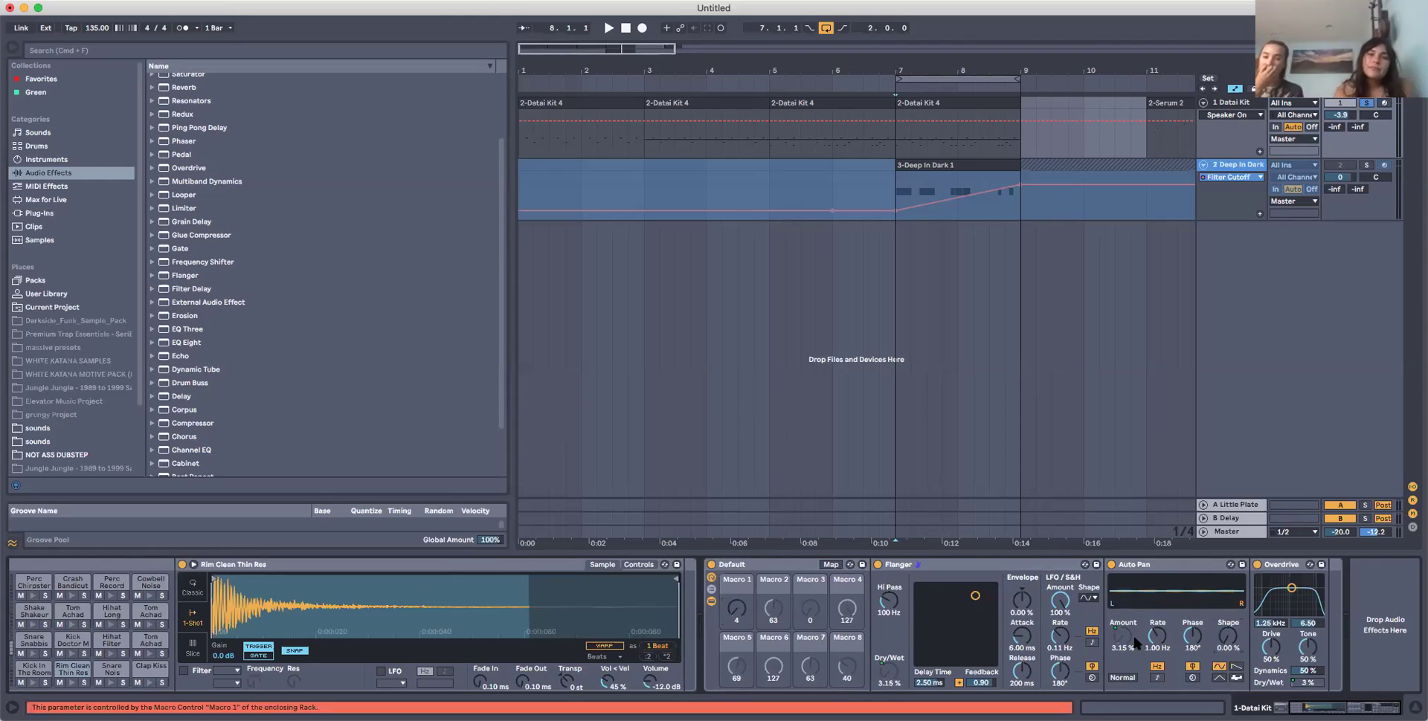
drag(1195, 638, 1195, 684)
mouse_move(735, 608)
mouse_down()
mouse_move(735, 531)
mouse_move(734, 614)
mouse_up()
key(space)
key(space)
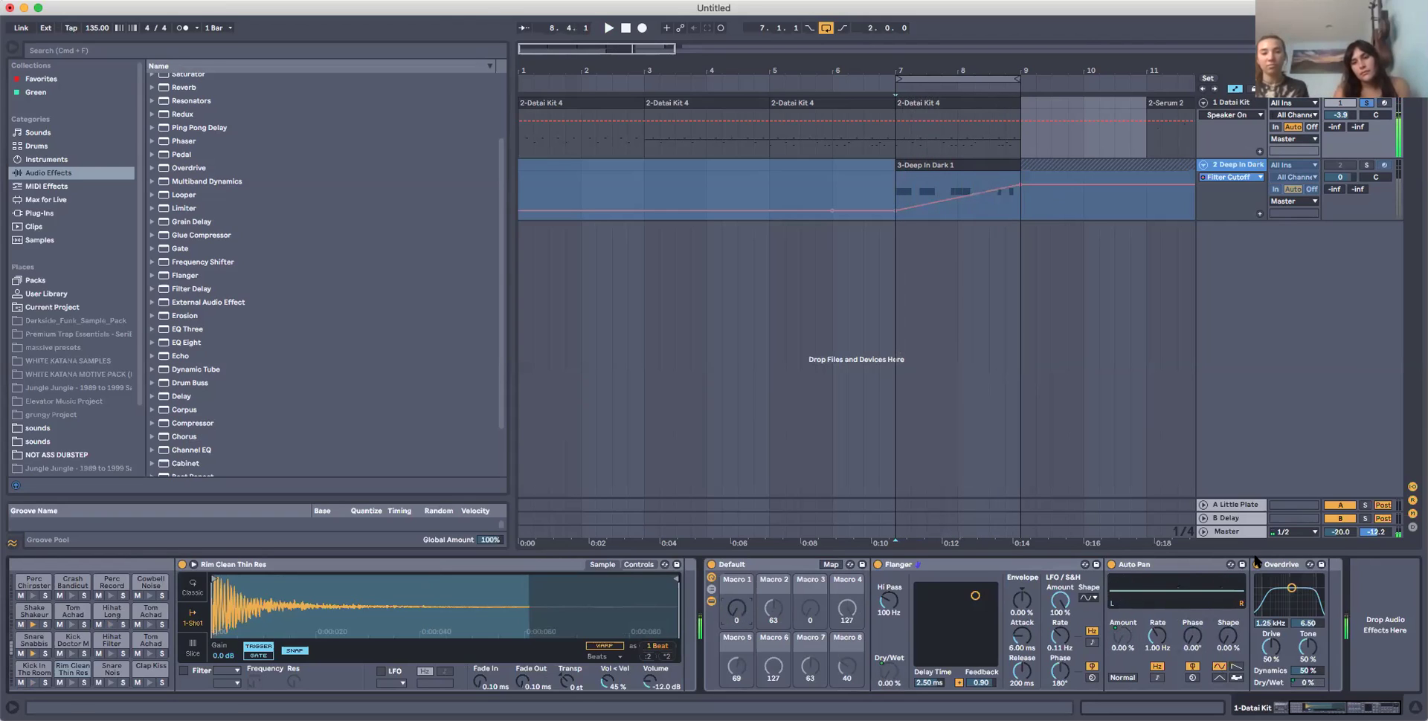
Switch off the Auto Pan and Overdrive and audition Macro 1 with only the Flanger active.
click(1111, 564)
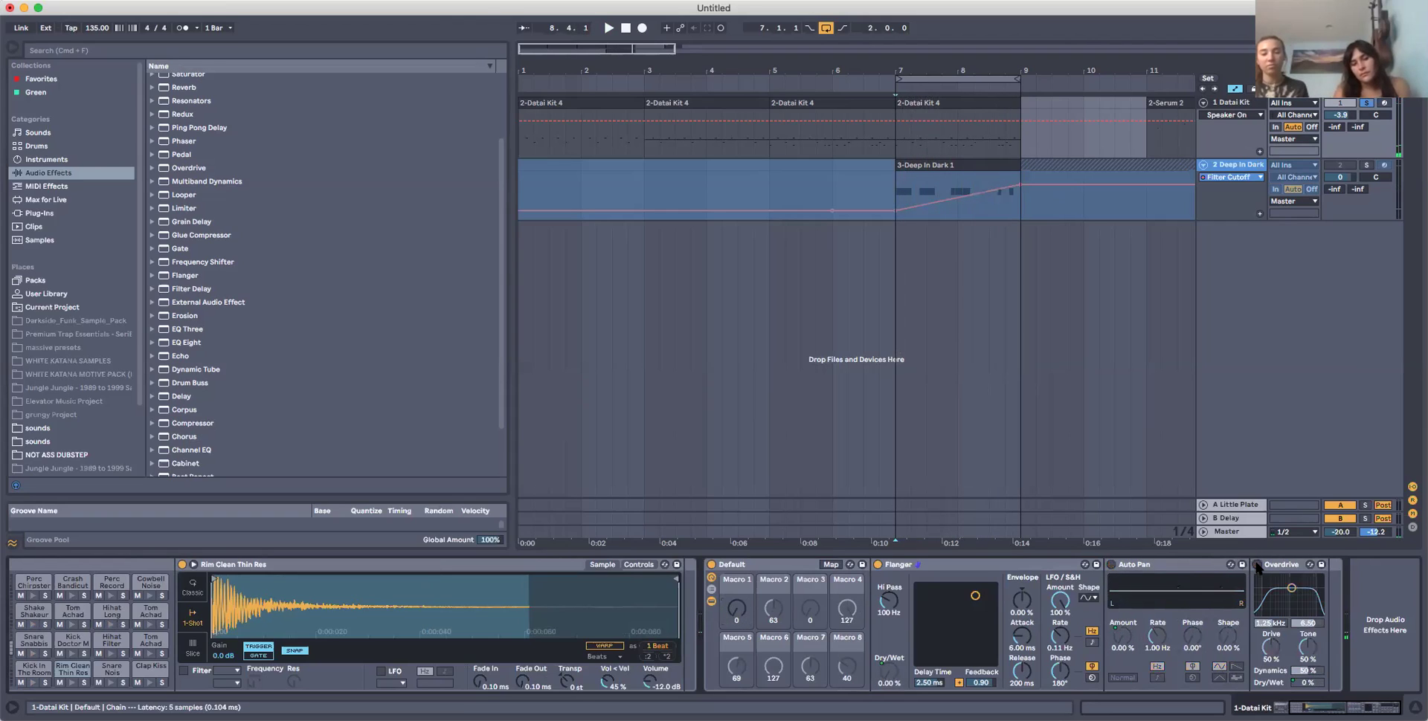
key(space)
mouse_move(734, 610)
mouse_down()
mouse_move(735, 534)
mouse_move(734, 609)
mouse_up()
key(space)
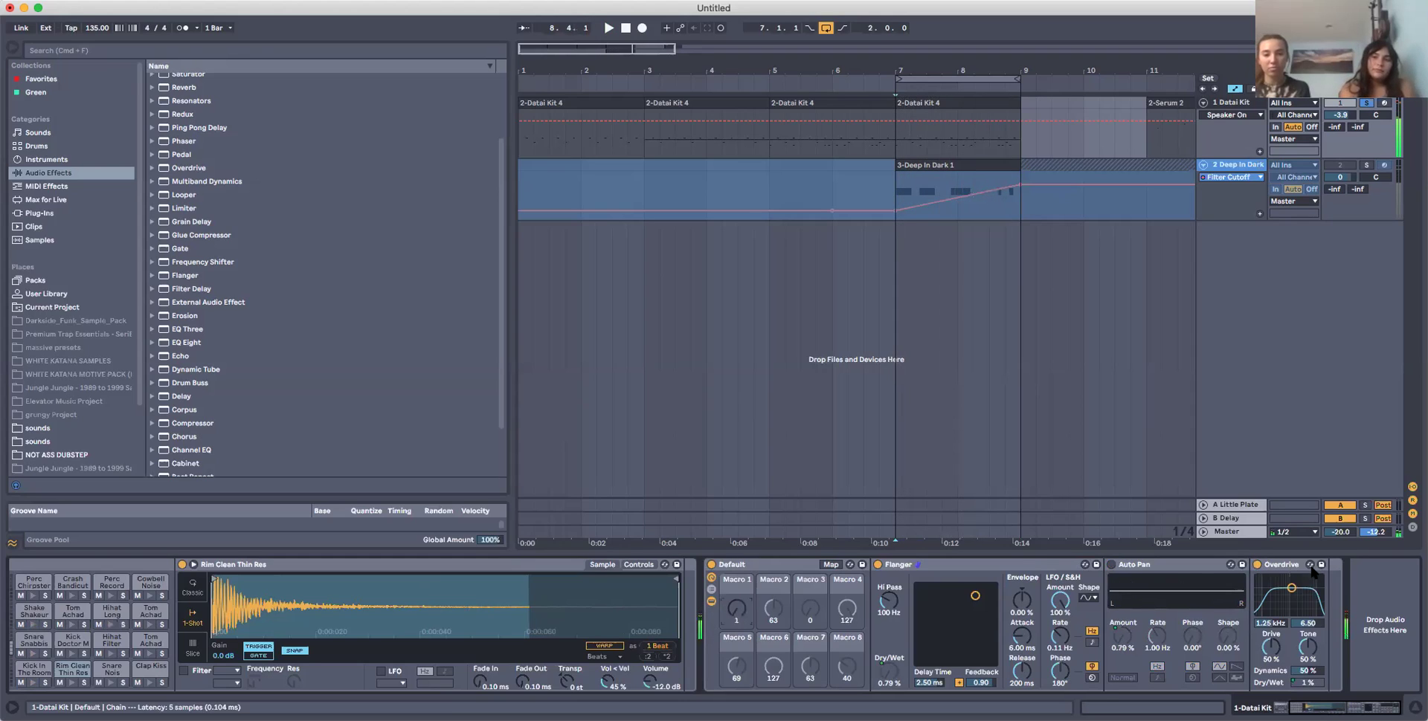
click(1255, 564)
key(space)
mouse_move(731, 607)
mouse_down()
mouse_move(730, 514)
mouse_move(731, 609)
mouse_up()
key(space)
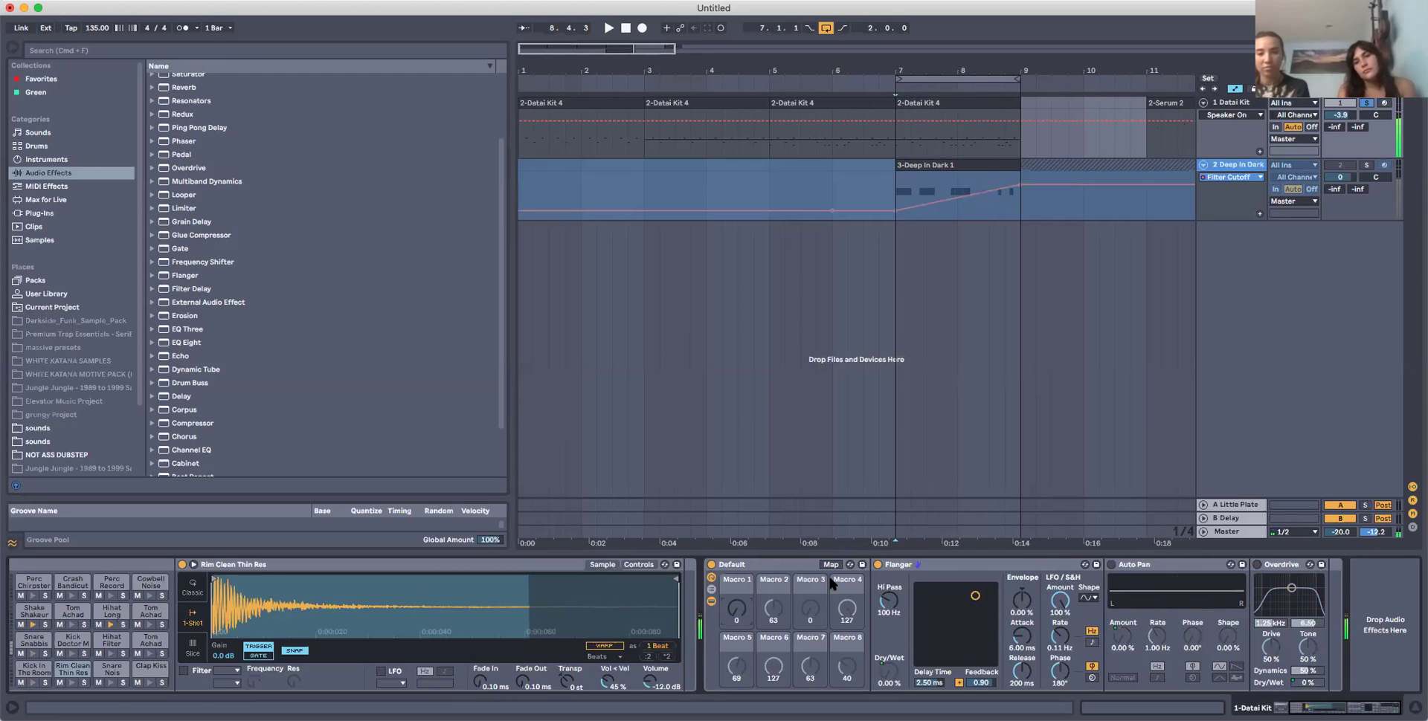
Bypass the Flanger, enable the Auto Pan, and raise Macro 1 to 127 during playback to hear the panning alone.
click(877, 565)
click(1111, 565)
key(space)
drag(734, 616, 735, 541)
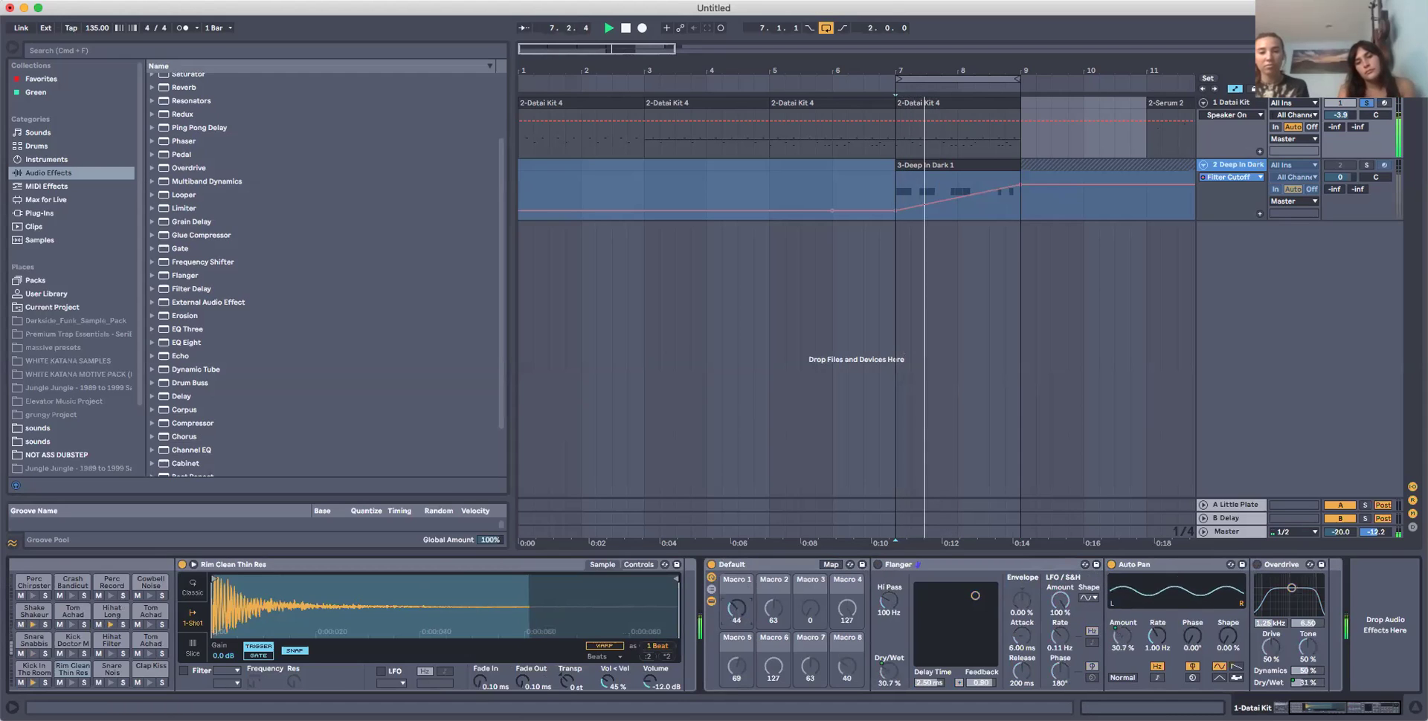
drag(734, 608, 735, 599)
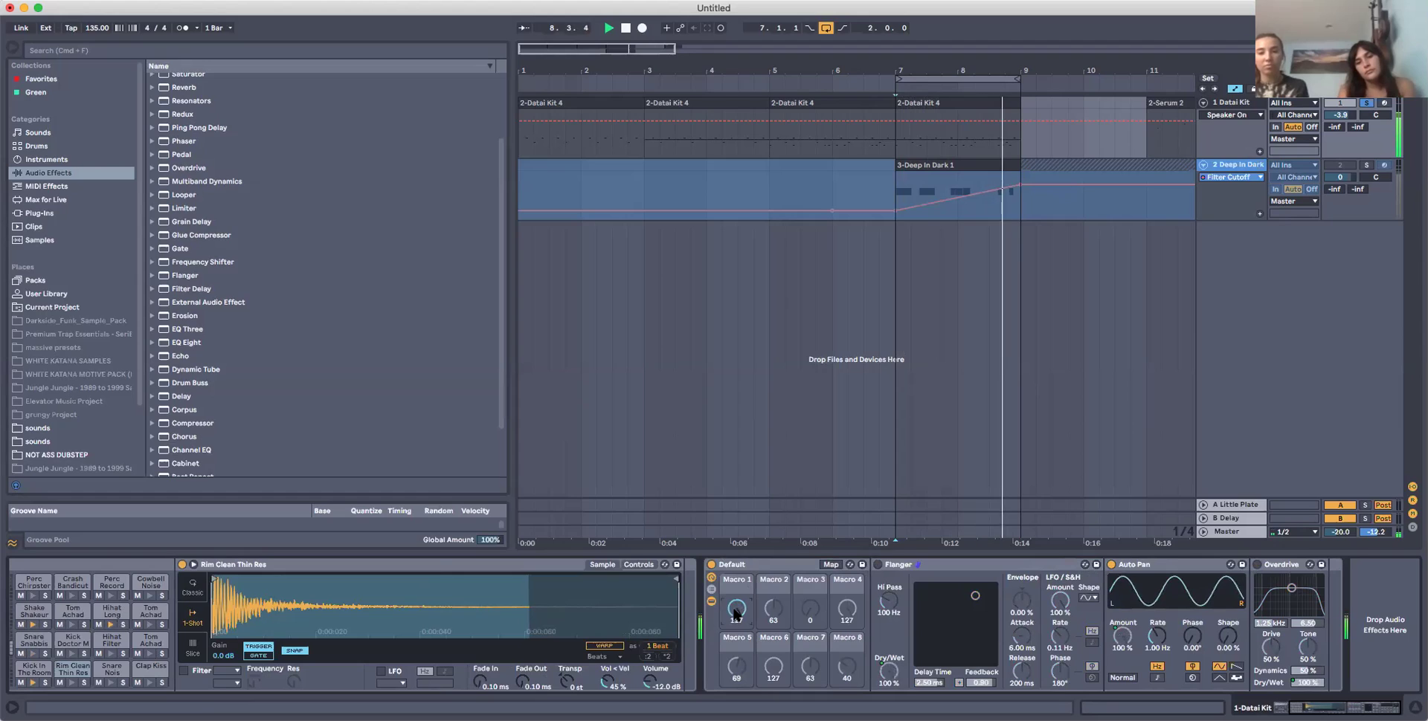
key(space)
Swap the active effect from Auto Pan to Overdrive, sweep Macro 1 down to 0, and play the loop.
click(1111, 564)
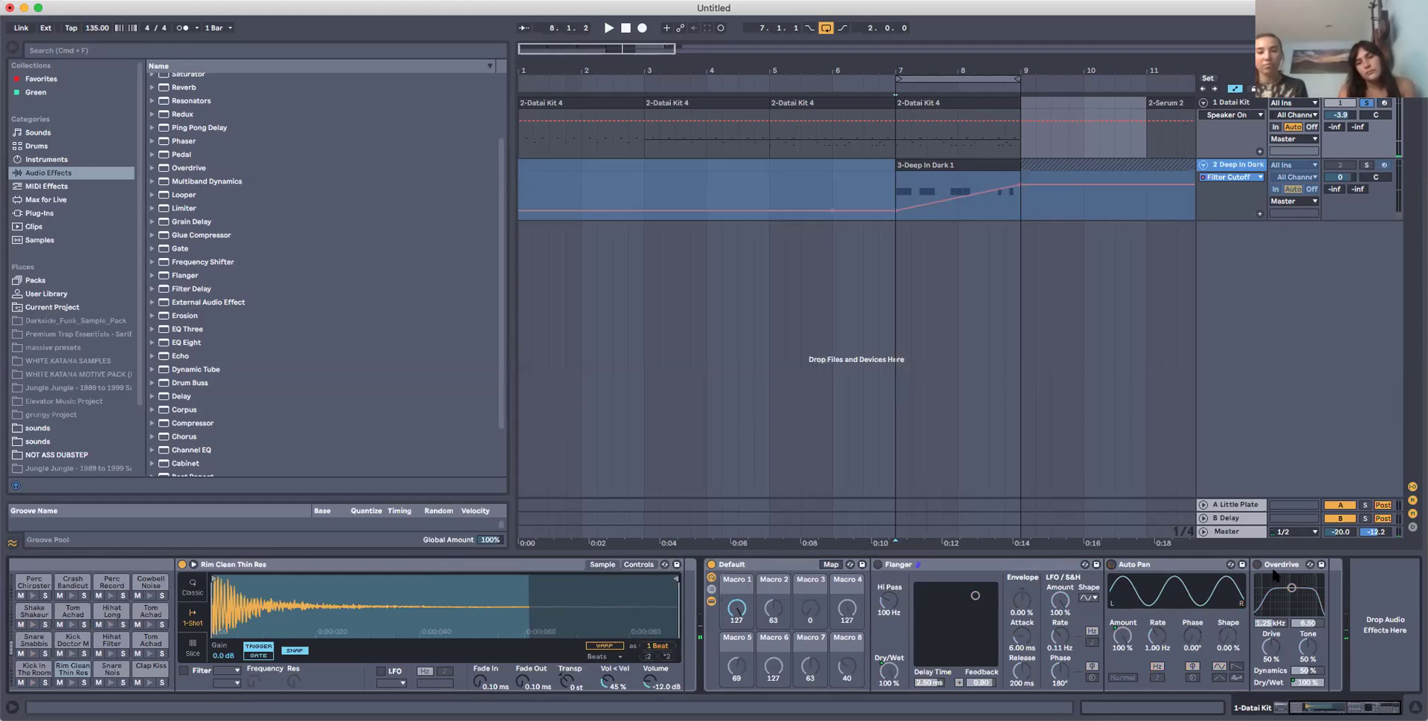
click(1257, 565)
drag(748, 589, 737, 674)
key(space)
key(space)
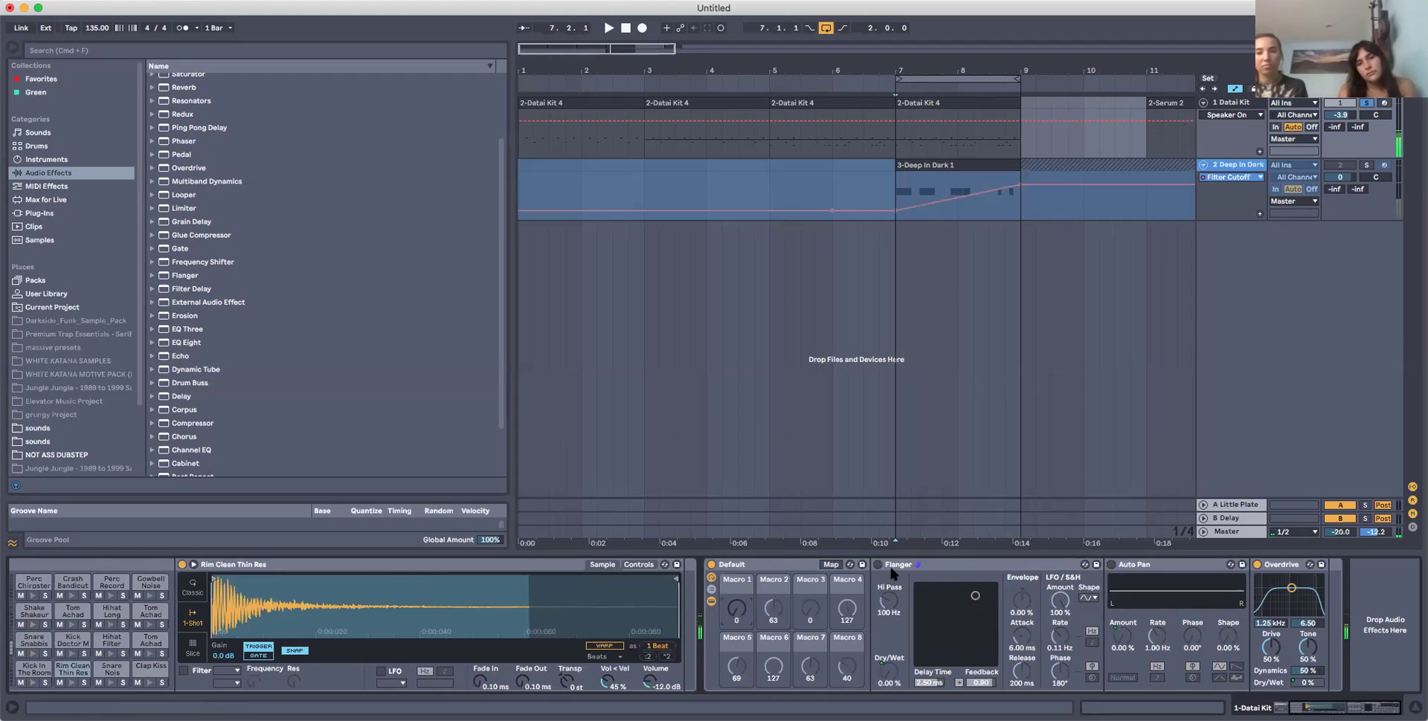
Switch the Flanger and Auto Pan back on and raise Macro 1 to about 47.
click(877, 564)
click(1126, 564)
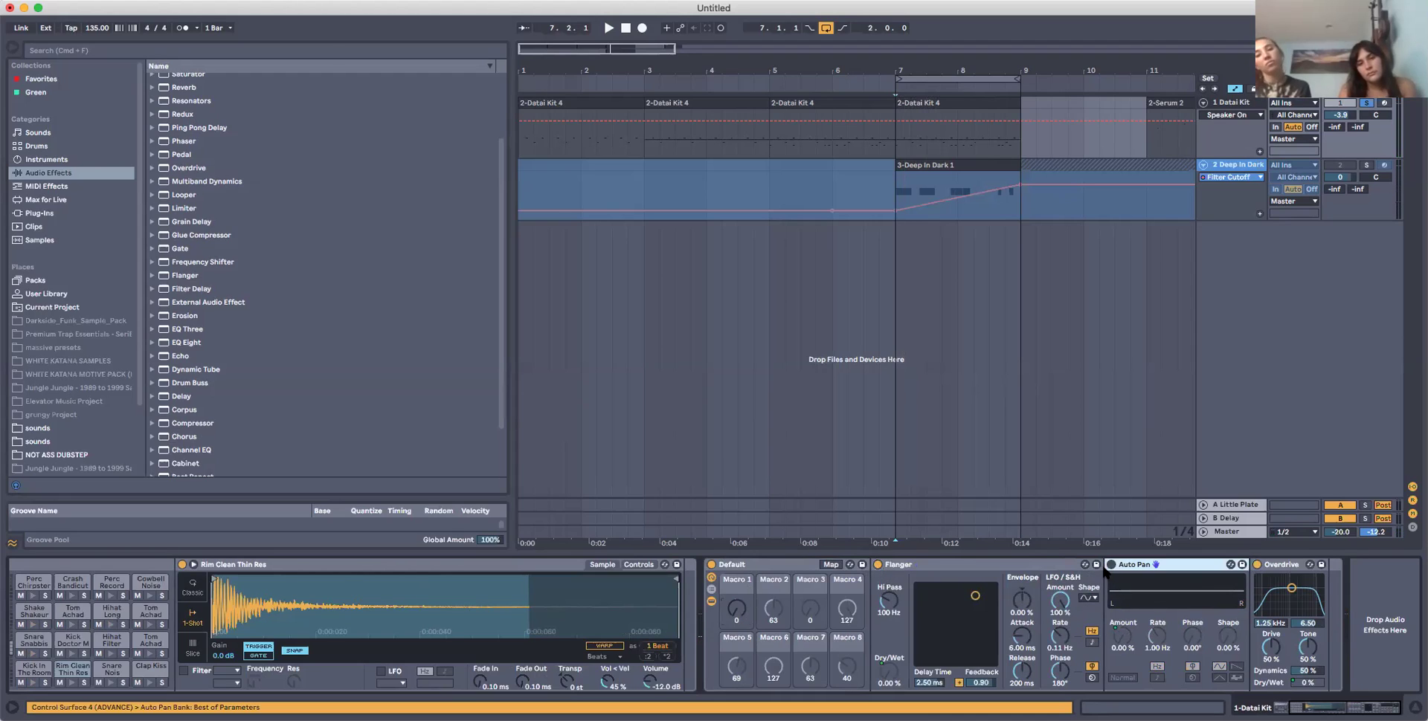
click(1111, 565)
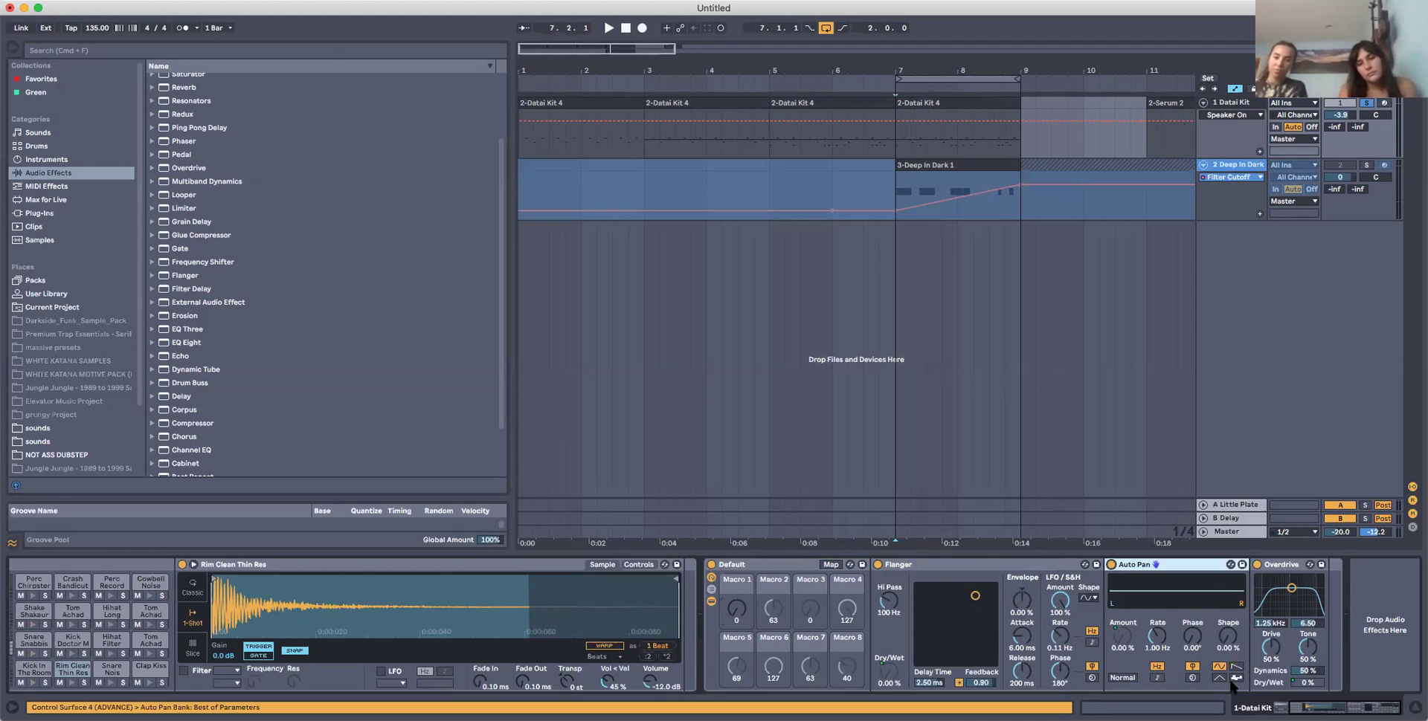
drag(737, 608, 736, 580)
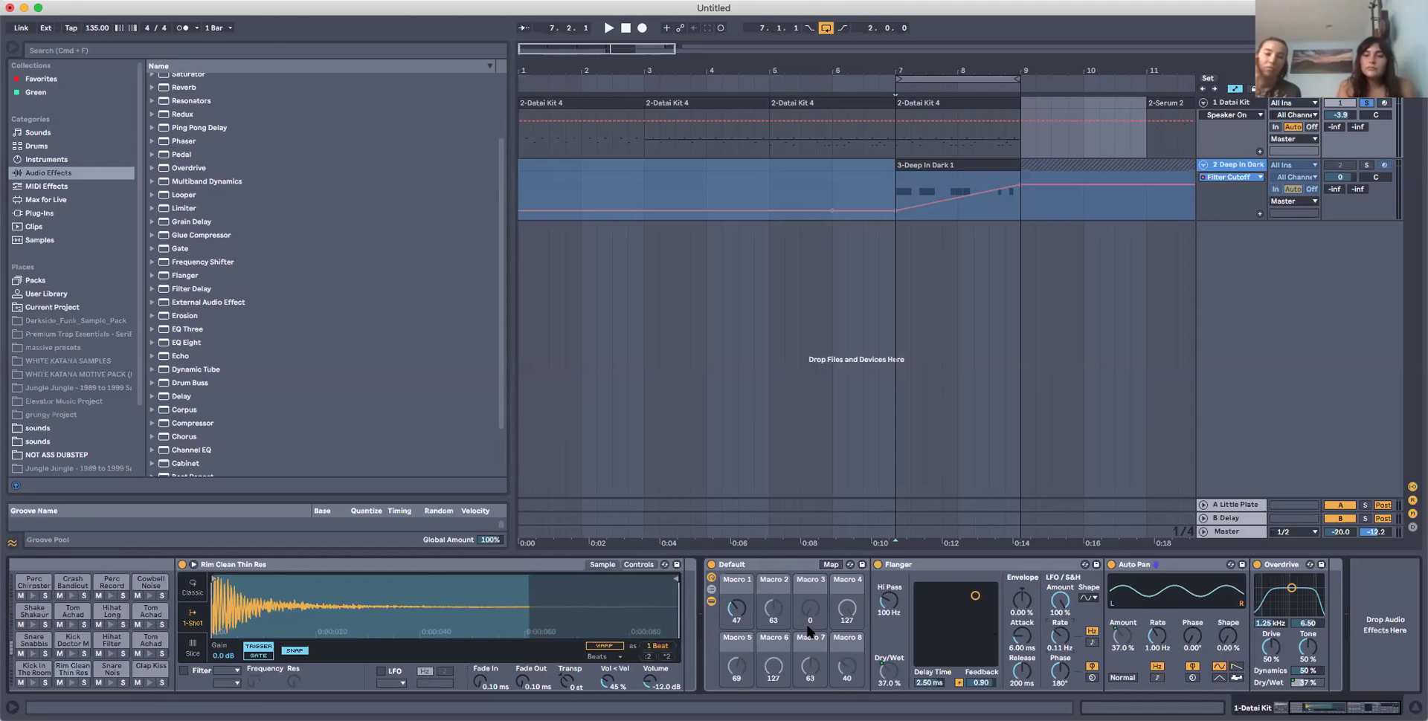
Delete the Audio Effect Rack and restore it, and sweep Macro 1 up to 127 and back down to about 35.
click(759, 570)
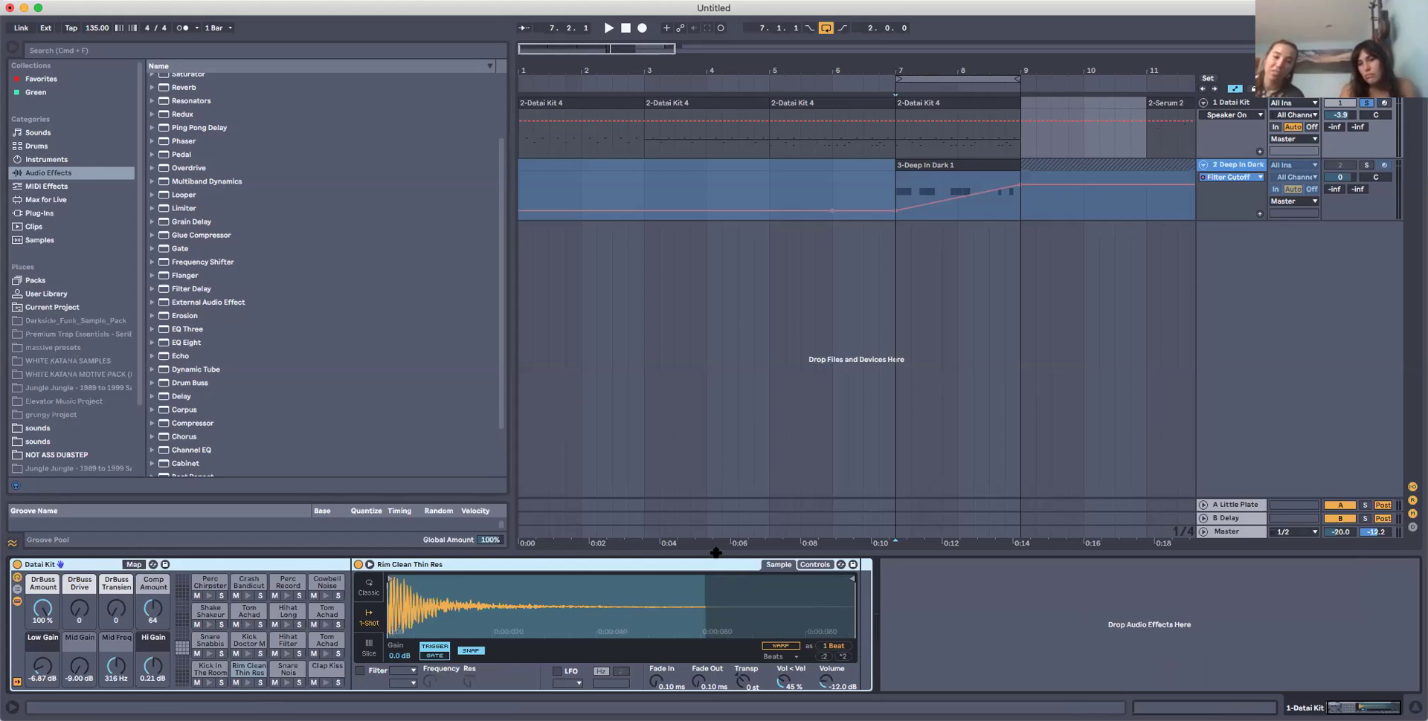
key(super+z)
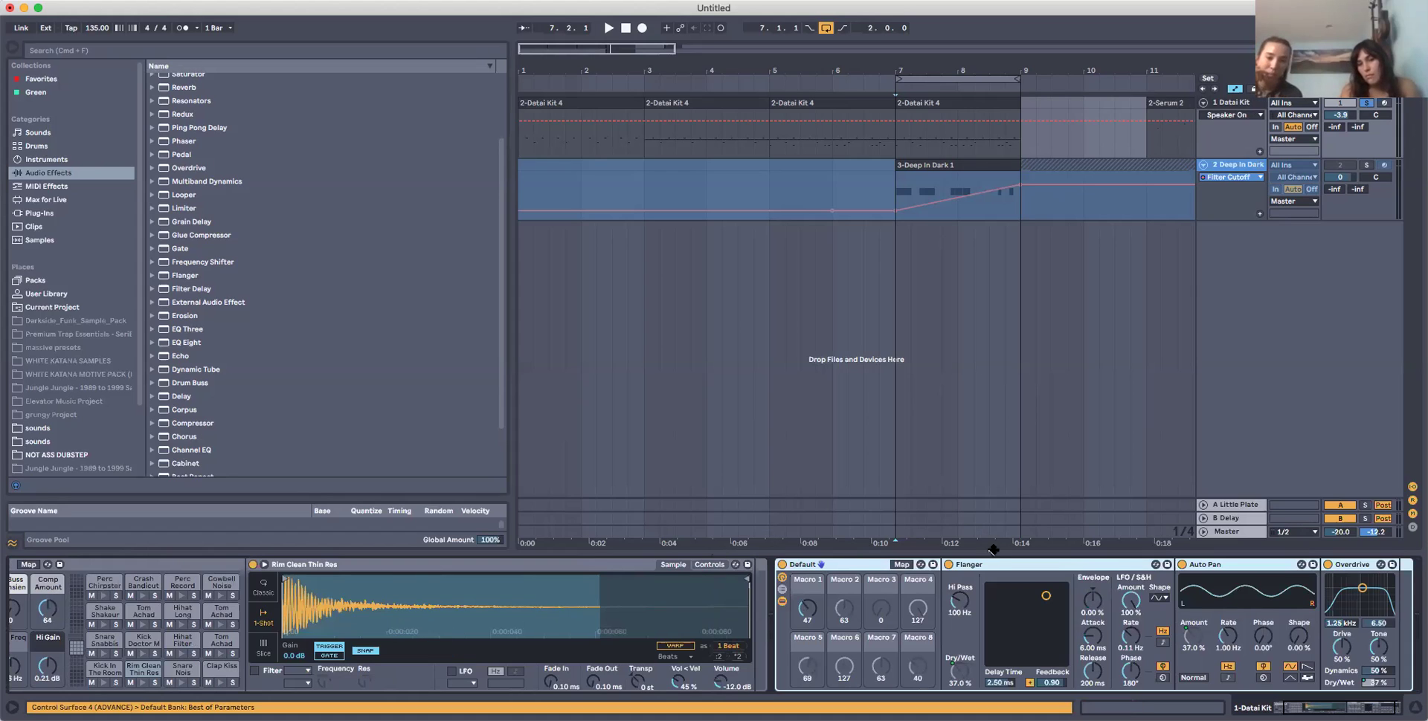
drag(790, 611, 790, 563)
drag(814, 615, 814, 613)
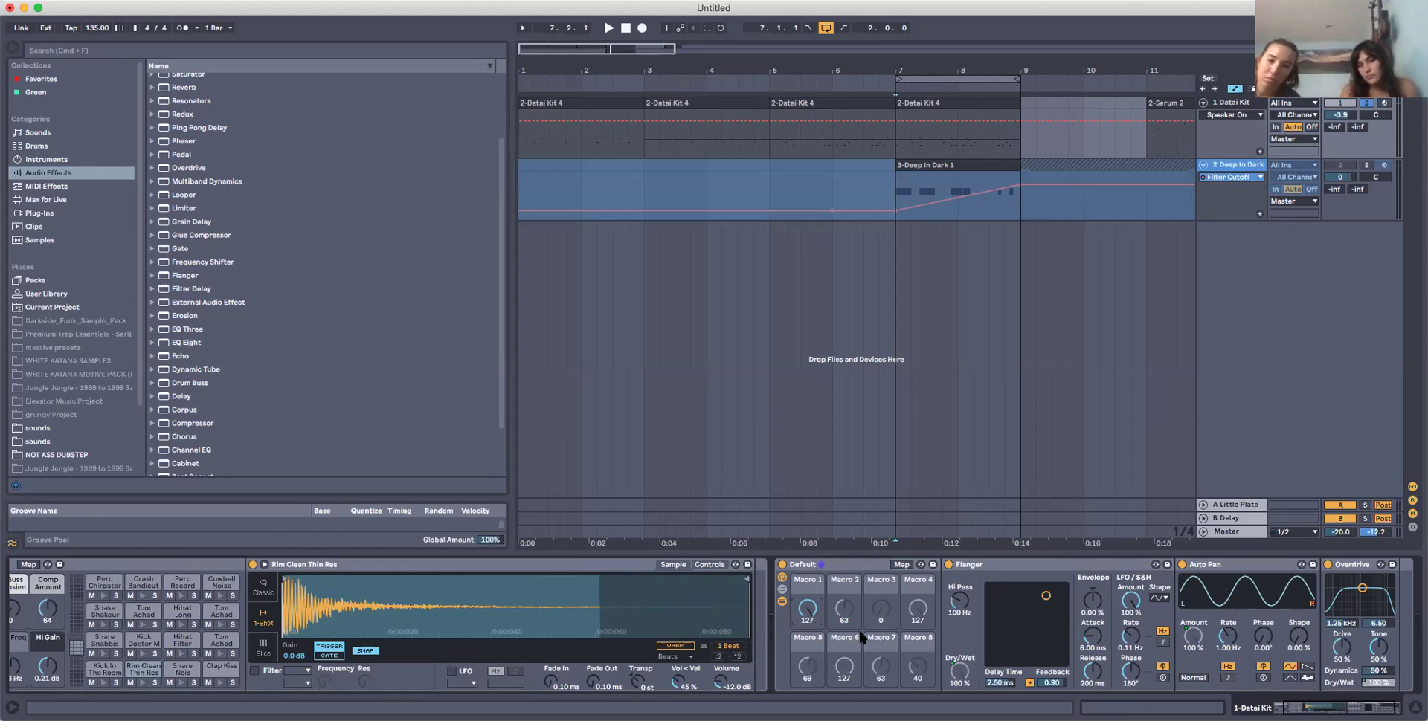
mouse_move(811, 617)
mouse_down()
mouse_move(811, 691)
mouse_move(811, 636)
mouse_up()
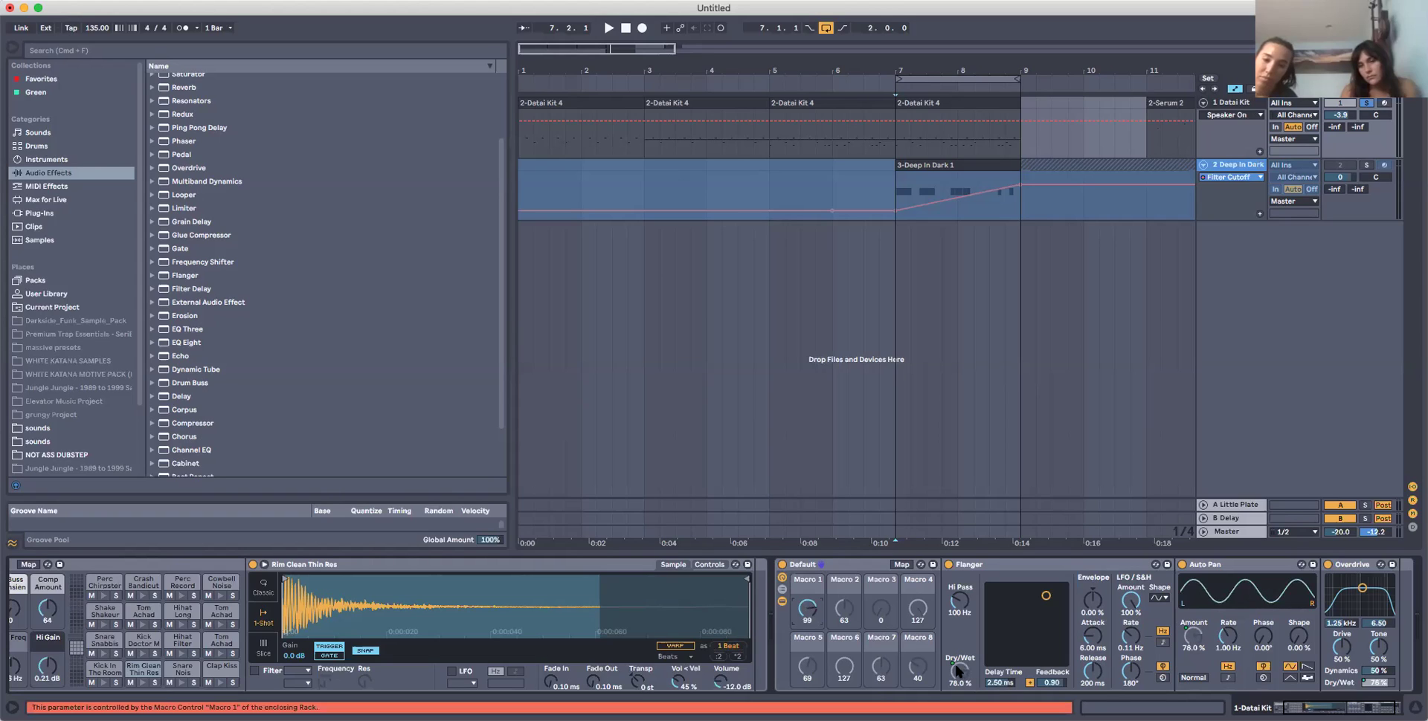
click(1391, 684)
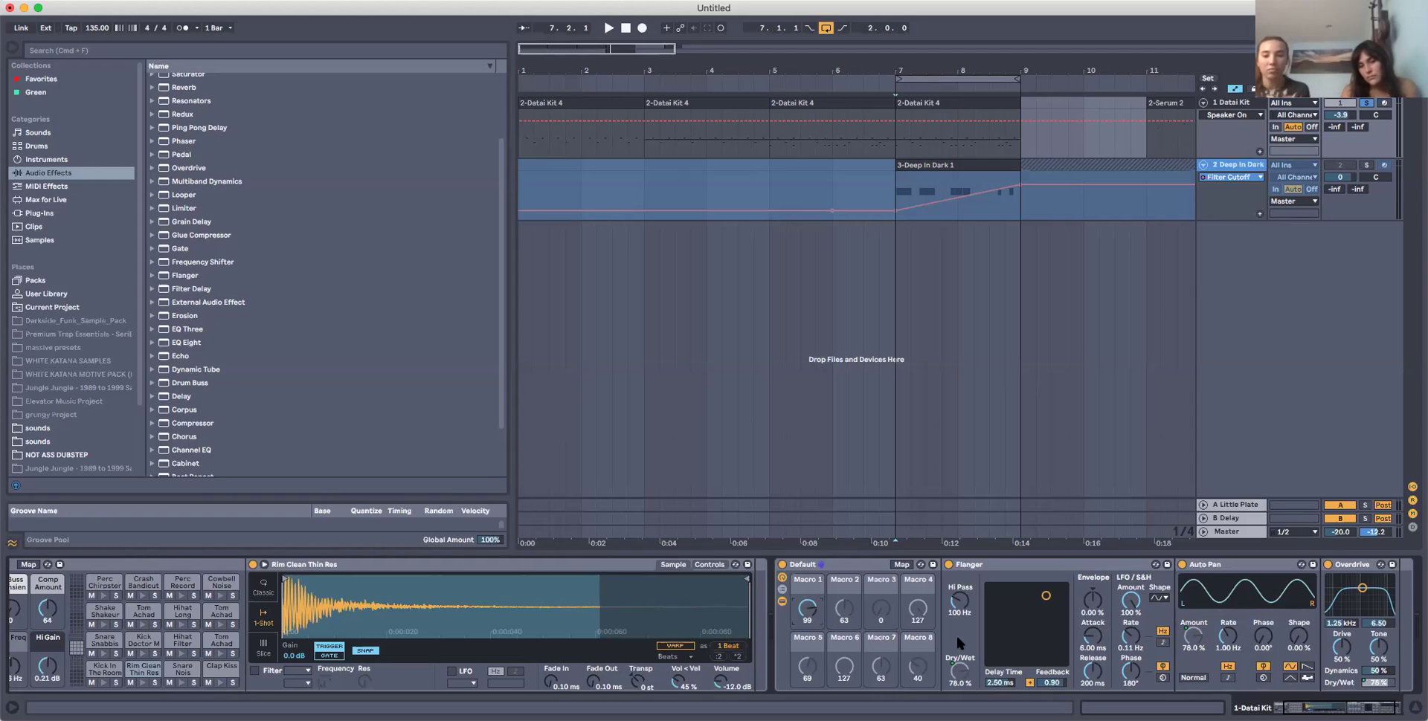
drag(811, 611, 811, 647)
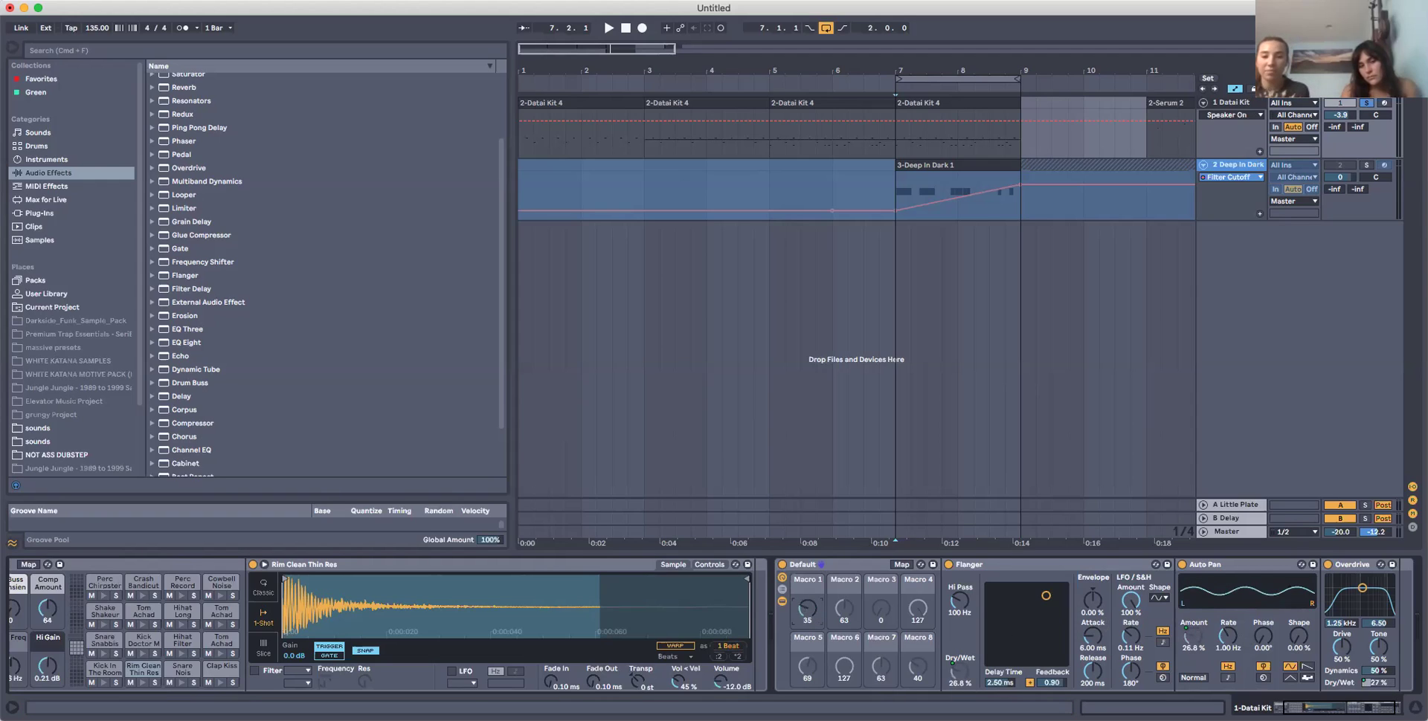
Show Macro 1's automation on the Datai Kit track, draw a ramp rising from bar 7 to bar 8 with a sharp drop, and play it back.
right_click(810, 609)
click(855, 389)
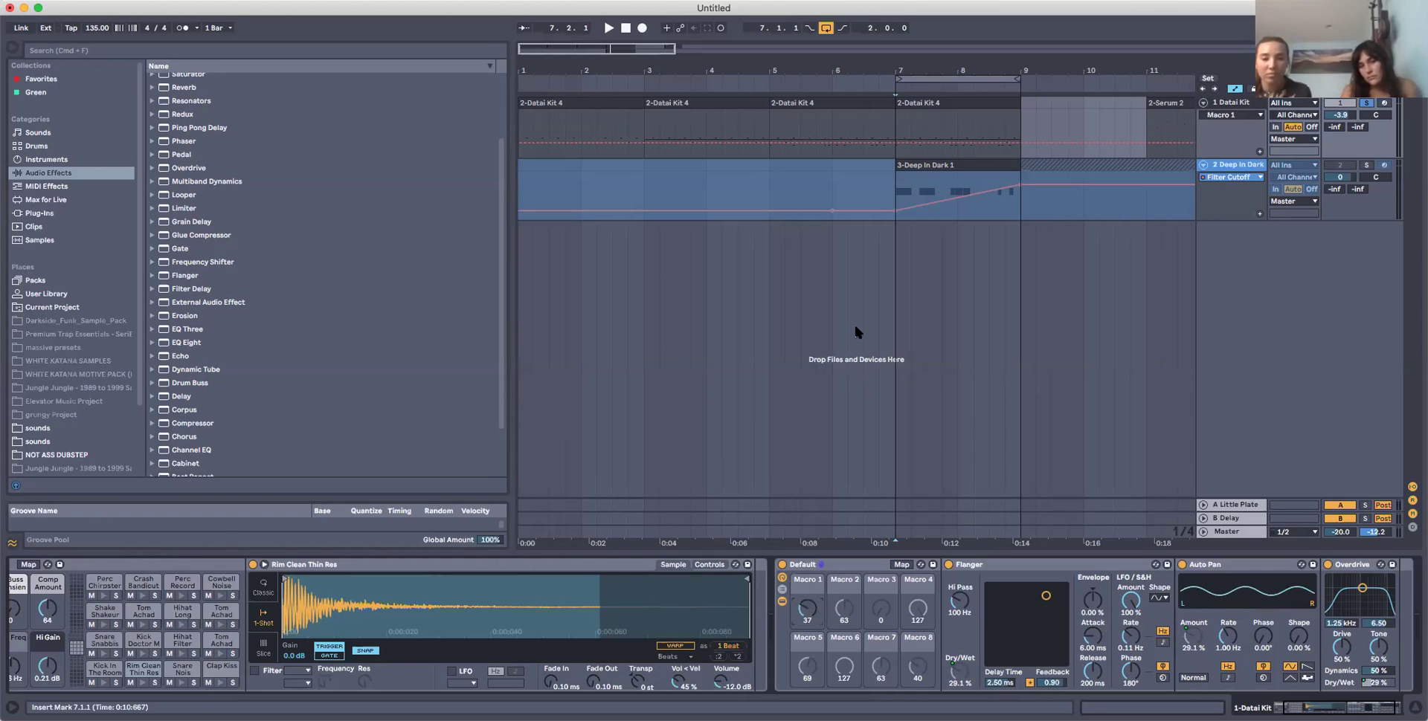
click(896, 142)
mouse_move(957, 142)
mouse_down()
mouse_move(954, 109)
mouse_move(959, 154)
mouse_up()
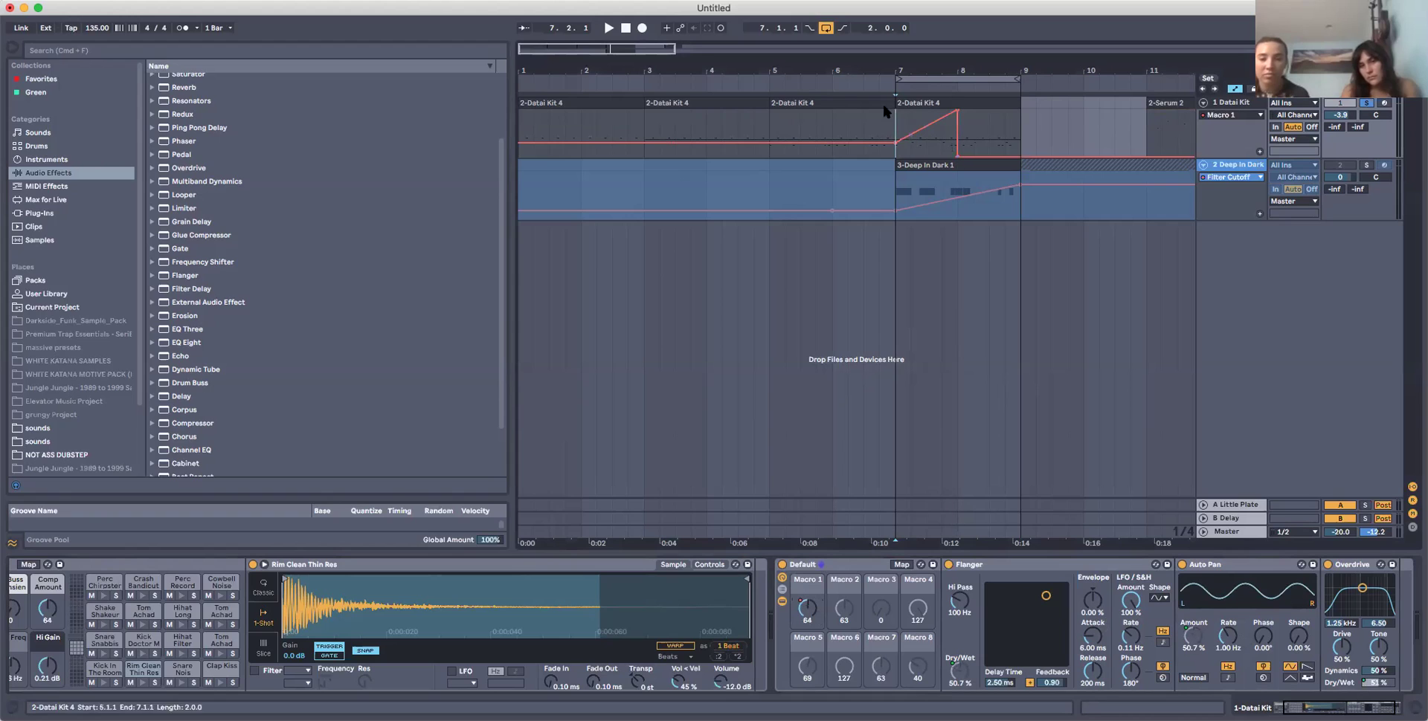
key(space)
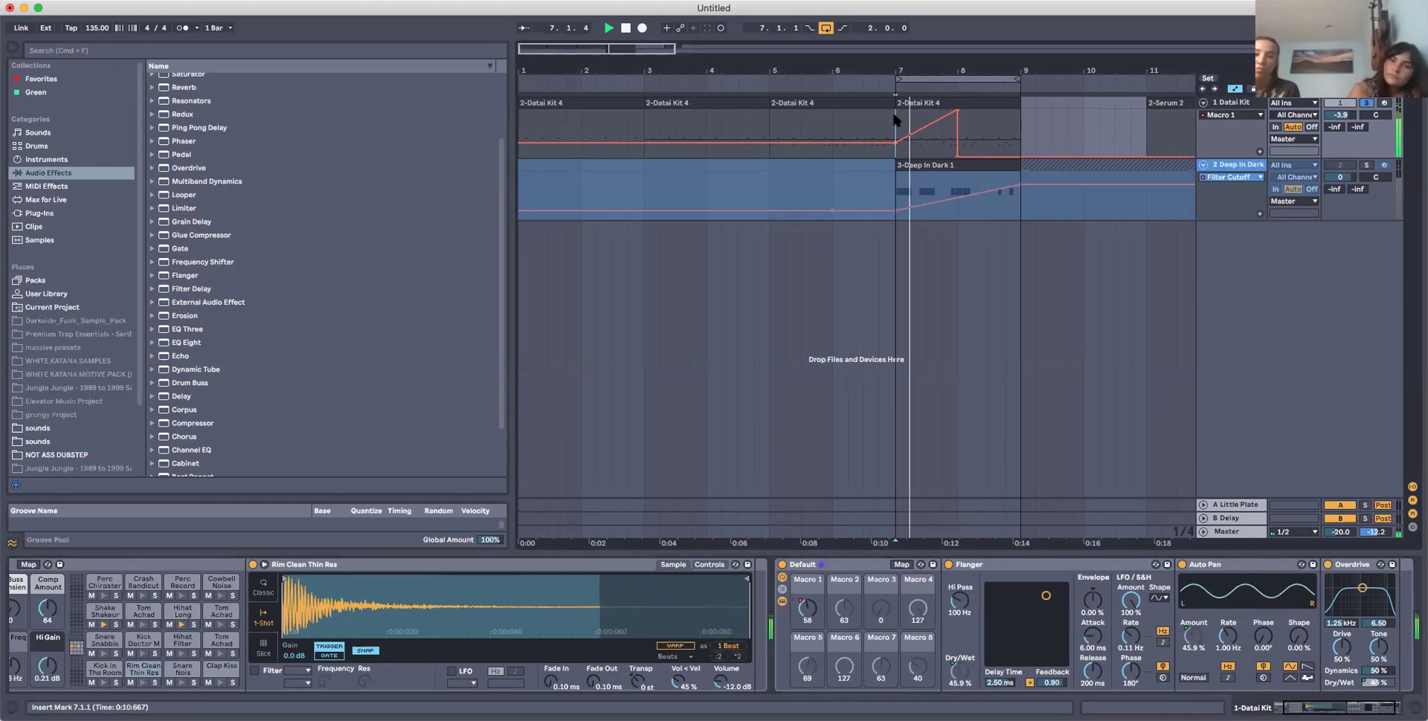
key(space)
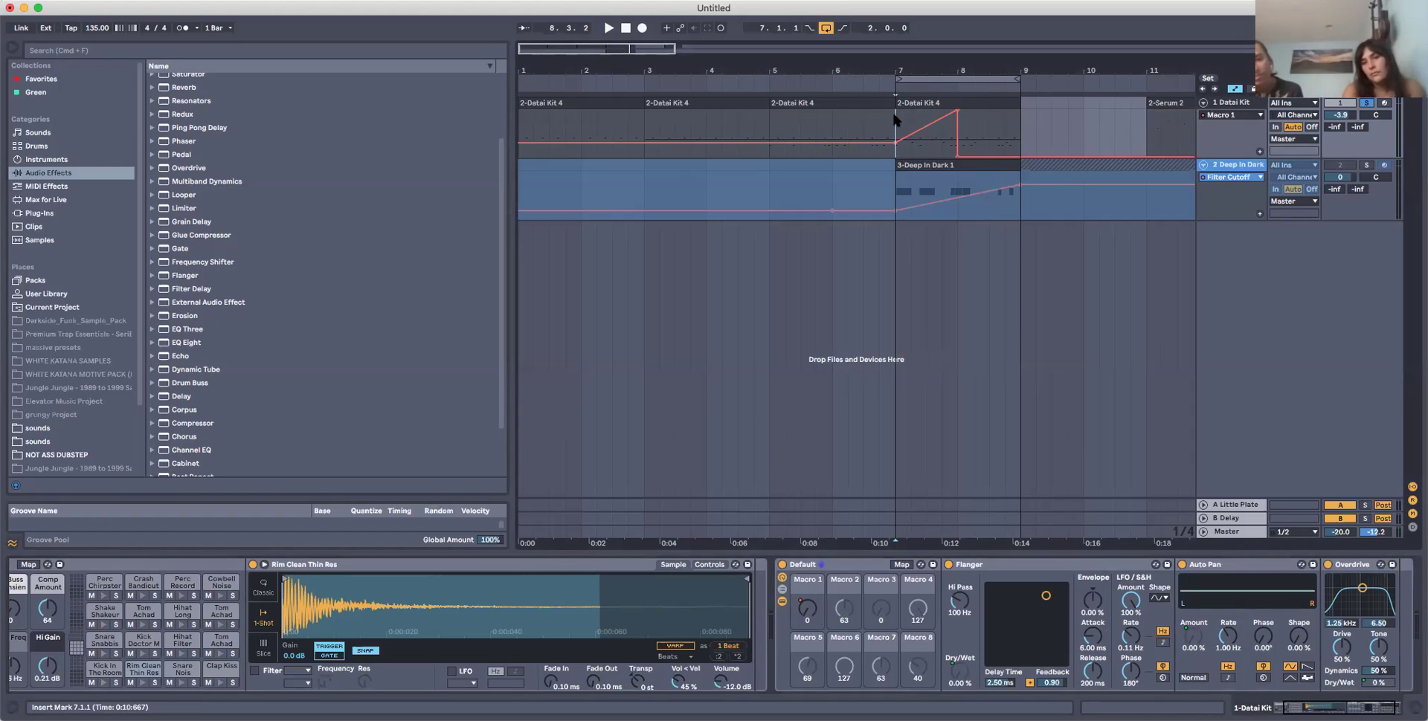
Delete the Audio Effect Rack with all its devices from the Datai Kit track.
click(834, 569)
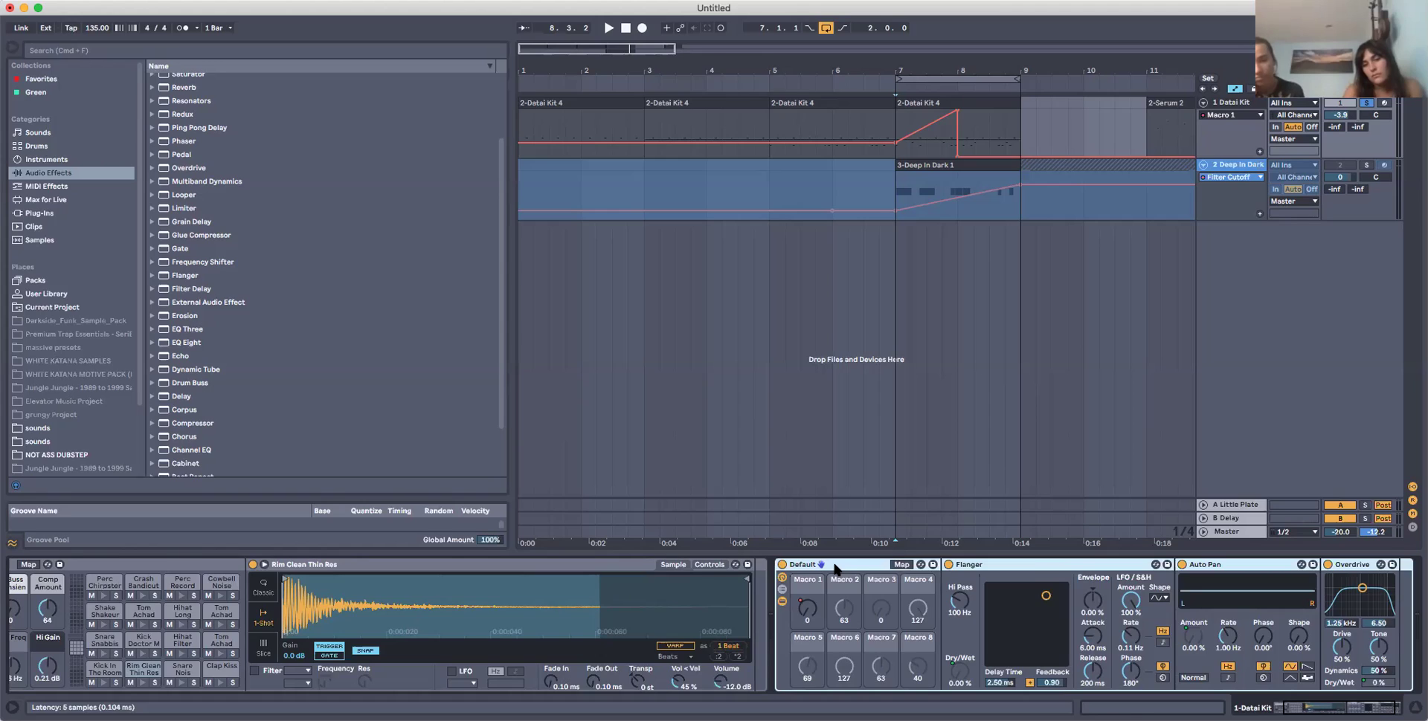
key(Delete)
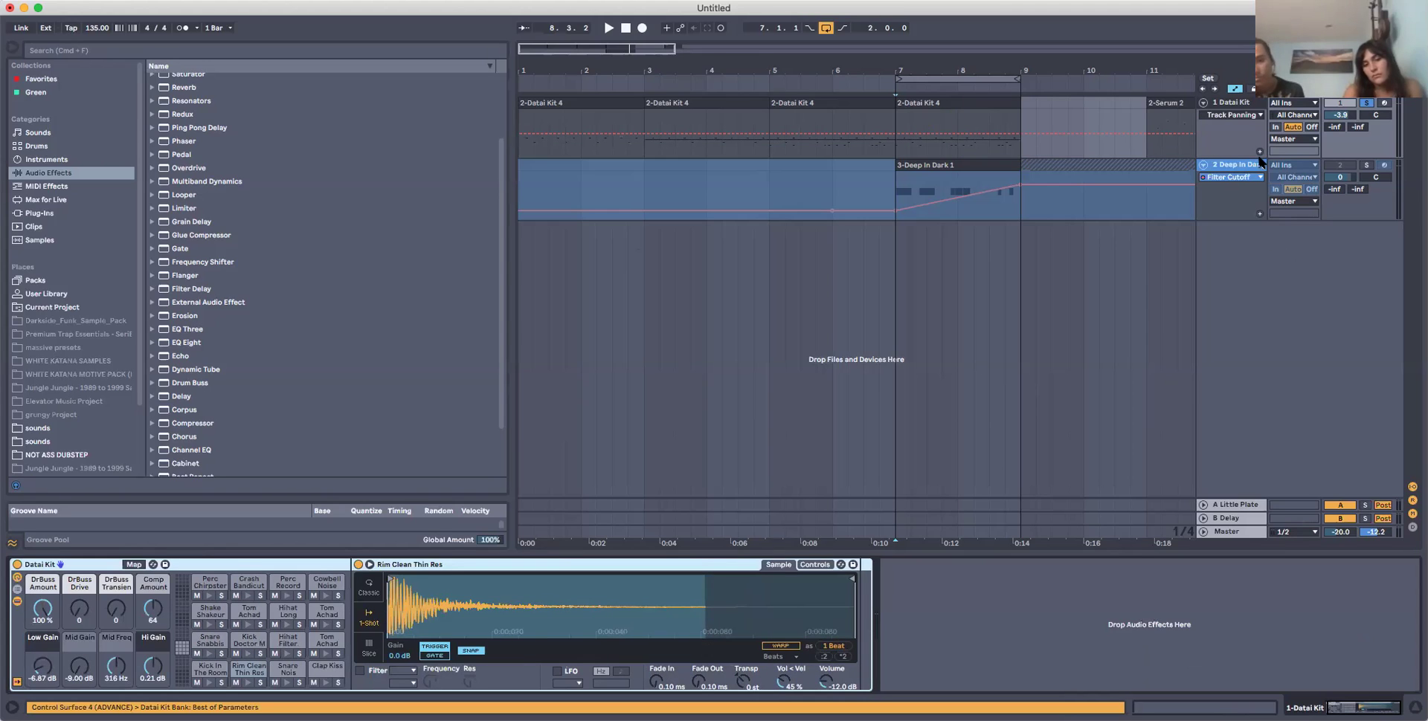
Freeze the Datai Kit track and unfreeze the Deep In Dark track.
right_click(1244, 111)
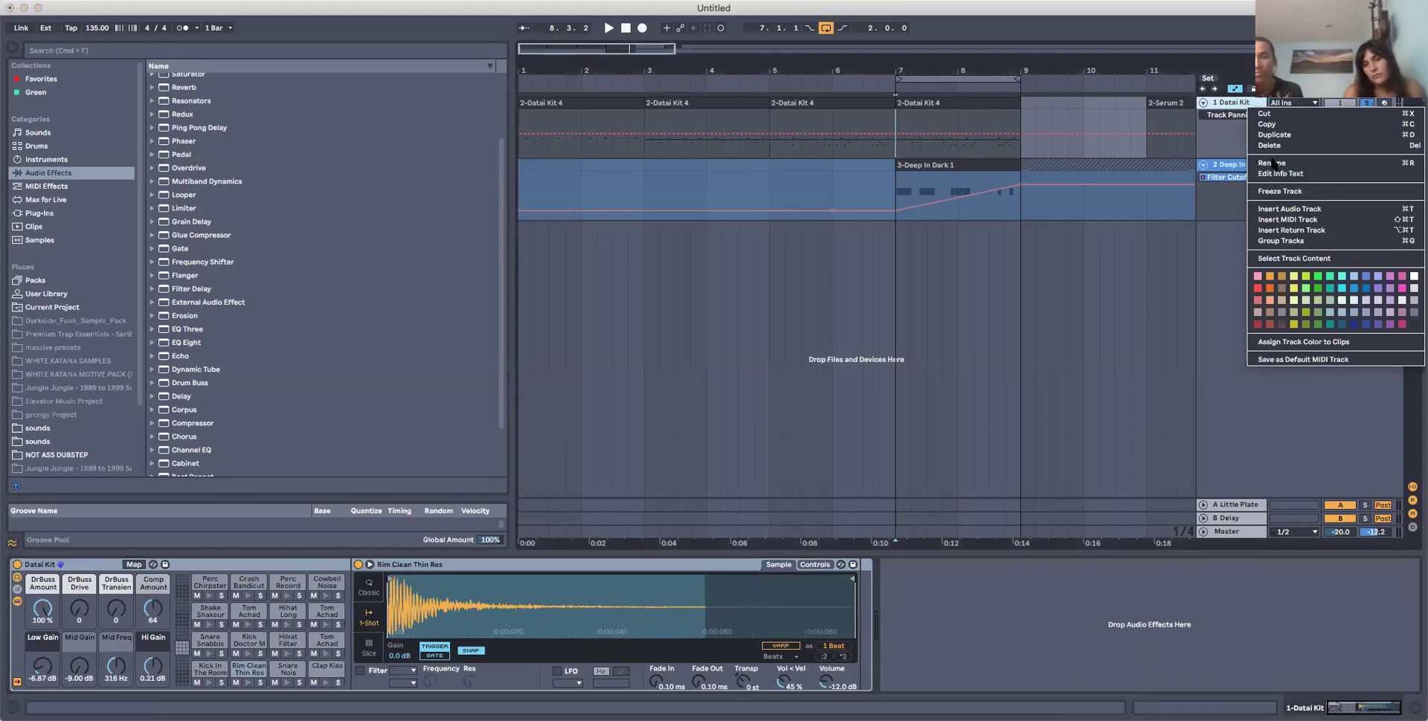
click(1227, 168)
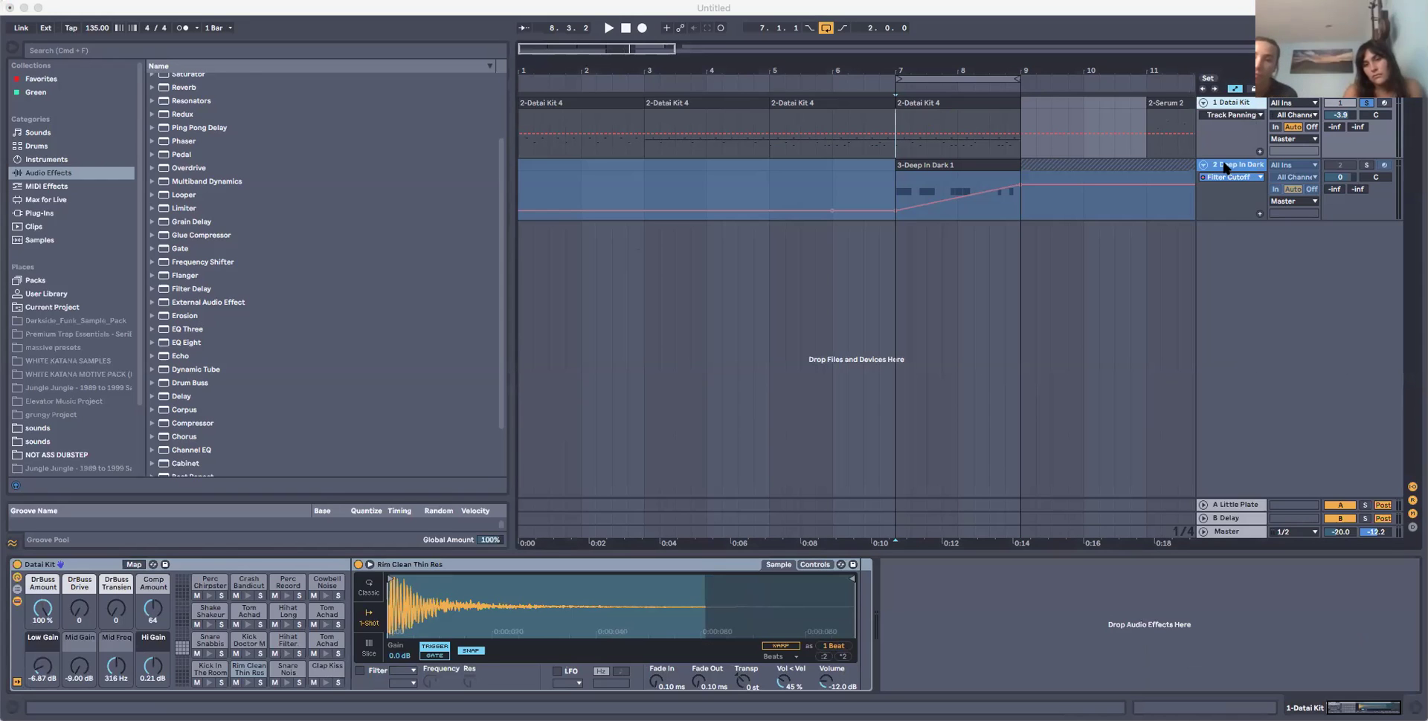
click(1227, 168)
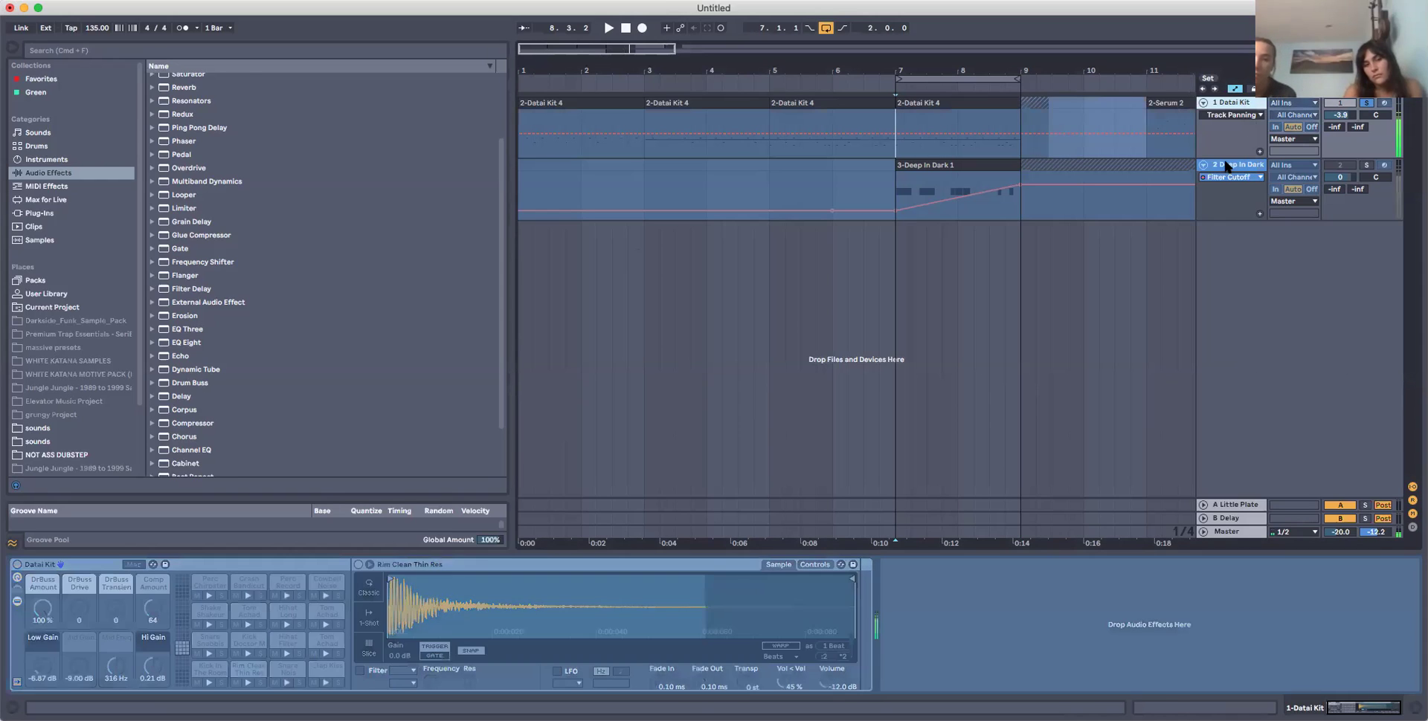
right_click(1227, 167)
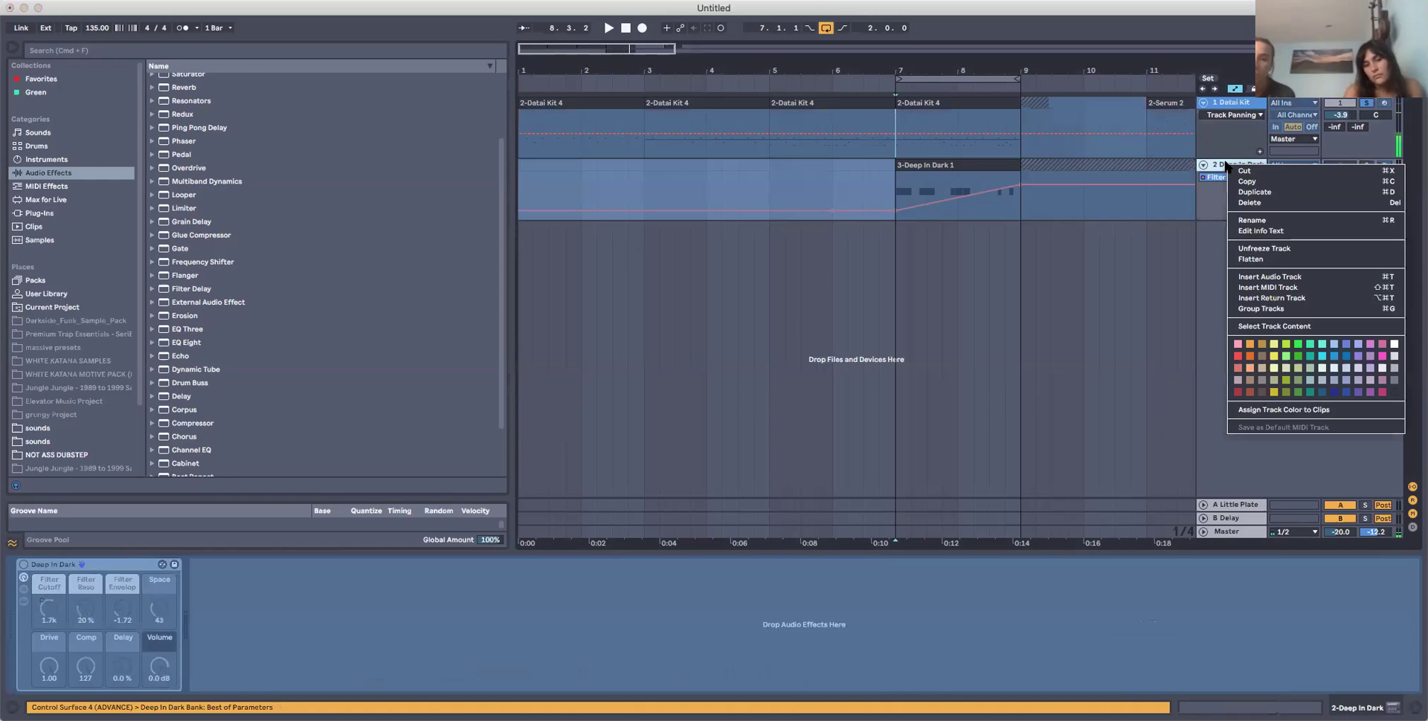
click(1280, 249)
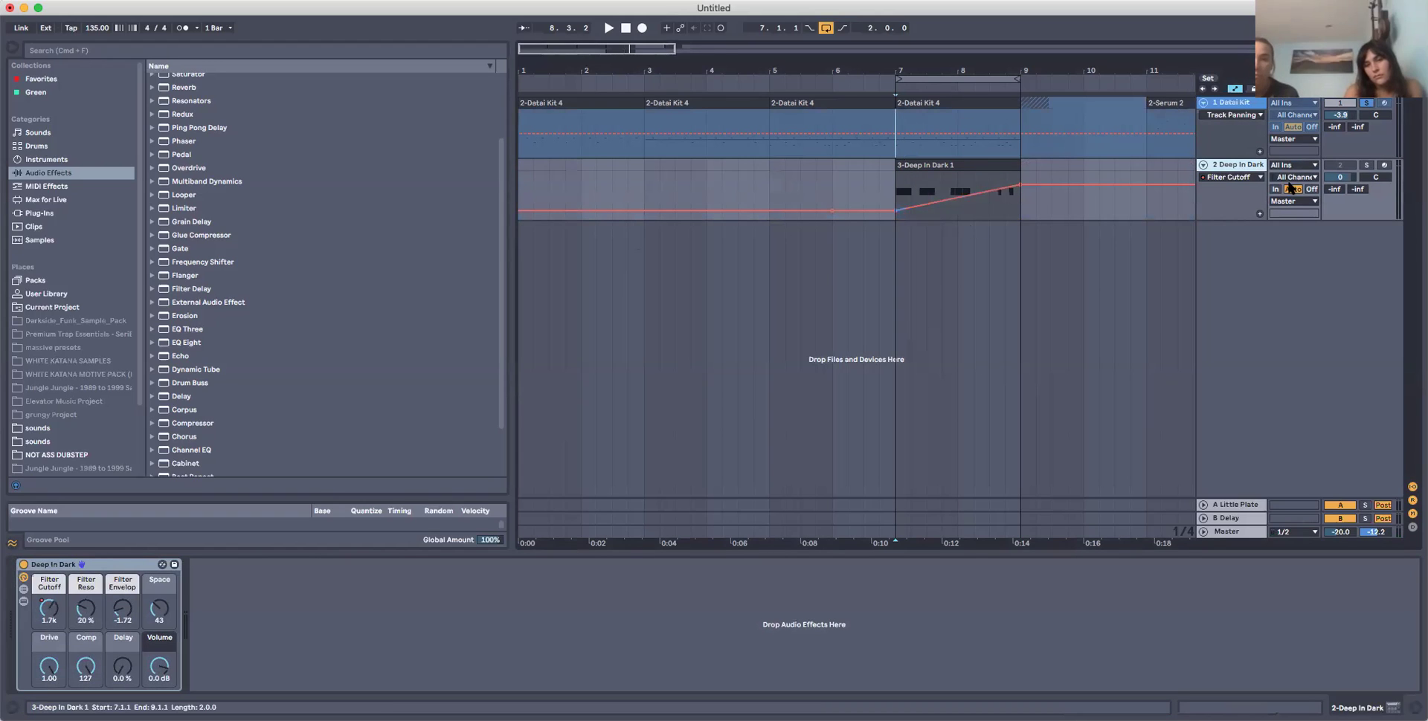
Solo the Deep In Dark track, play it back, and list the MIDI effects in the browser.
click(1368, 166)
key(space)
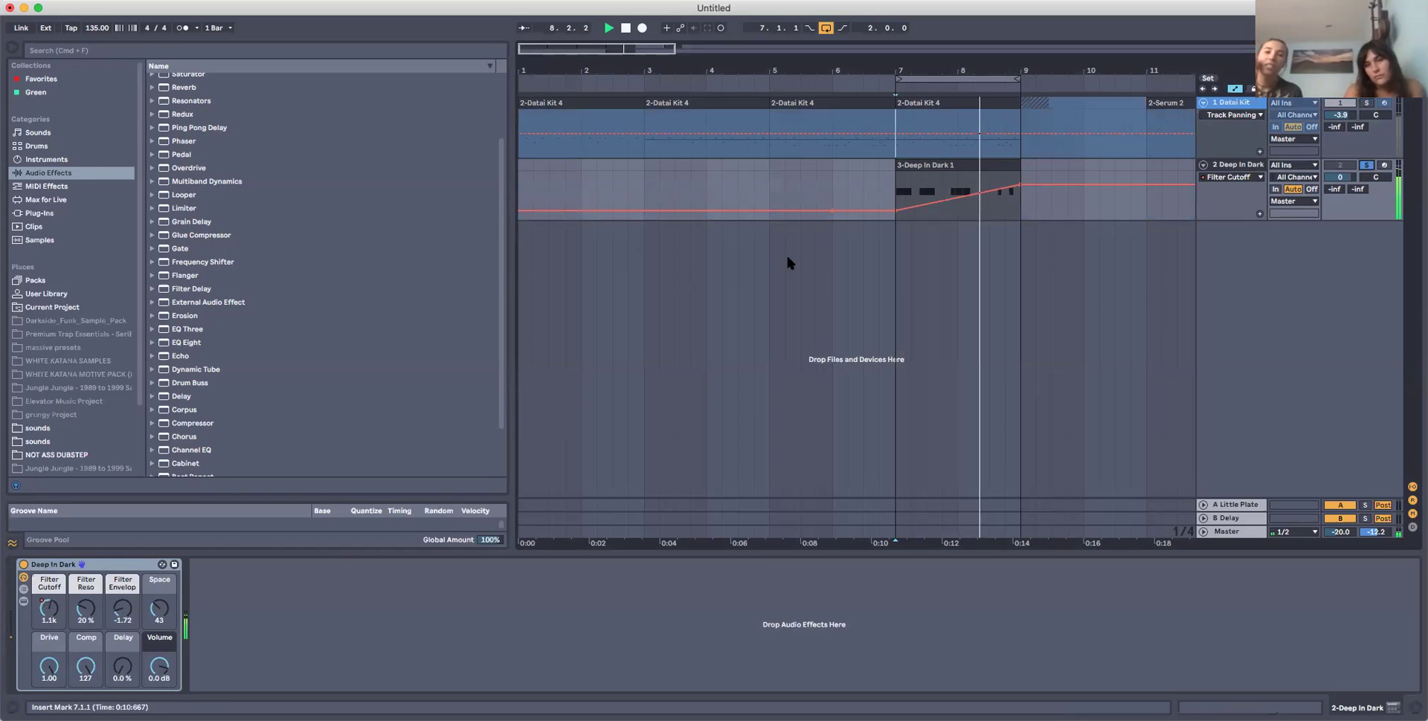
key(space)
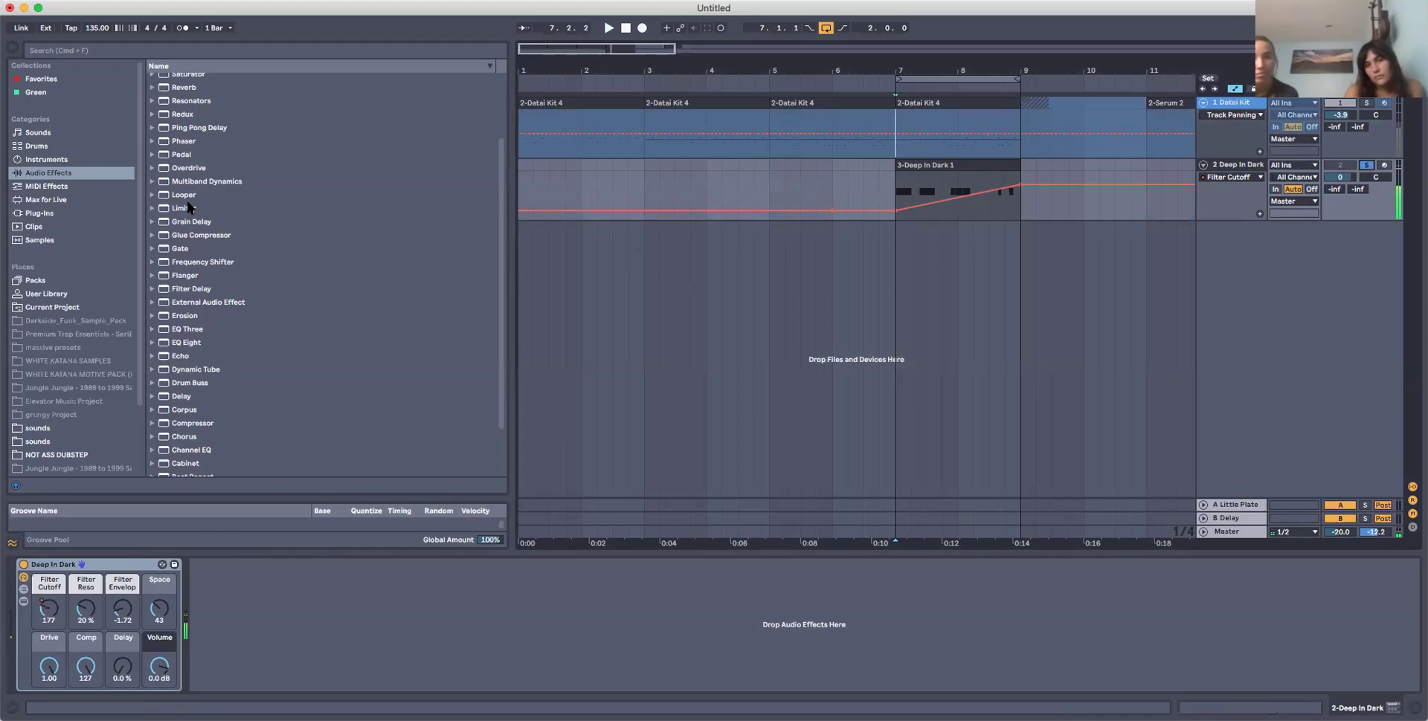
click(46, 187)
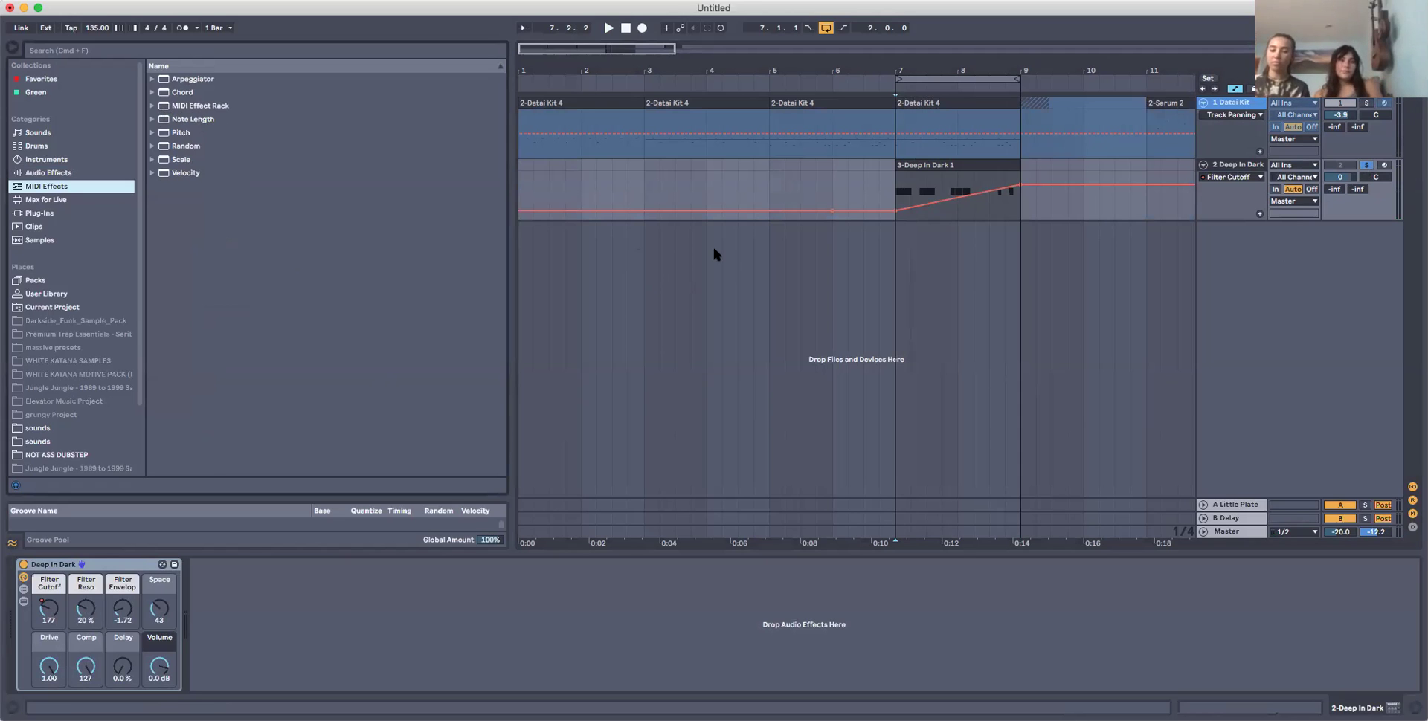
Open the 3-Deep In Dark 1 clip in an enlarged note editor and stretch its first C1 note across the whole clip.
click(905, 164)
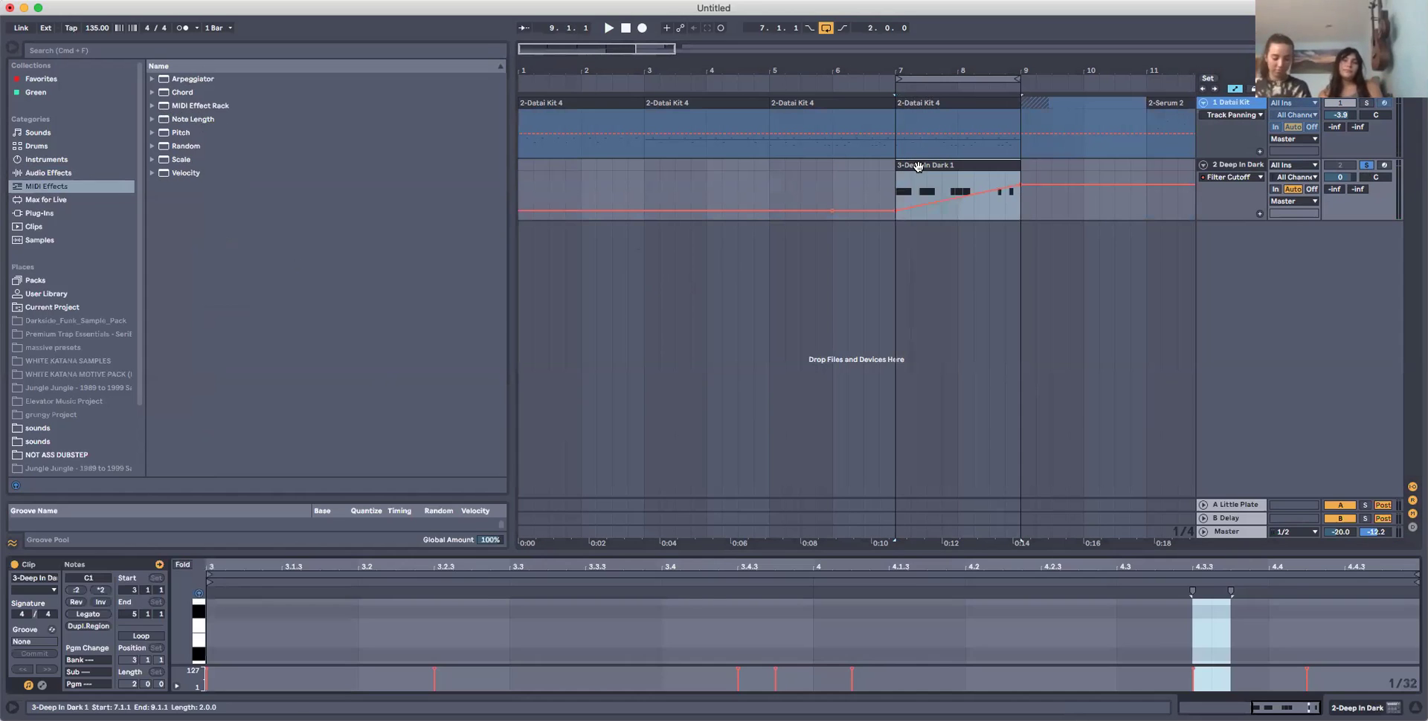
drag(644, 552, 608, 123)
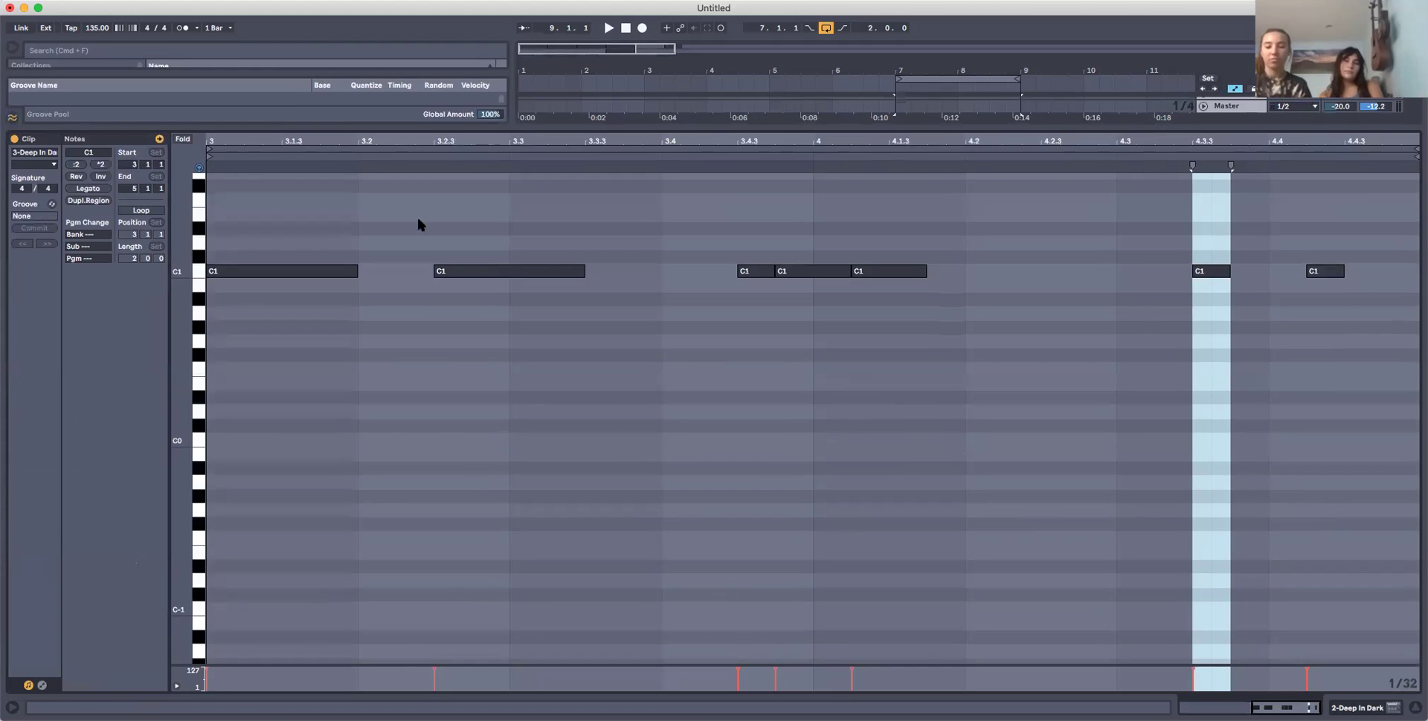
drag(354, 271, 1416, 259)
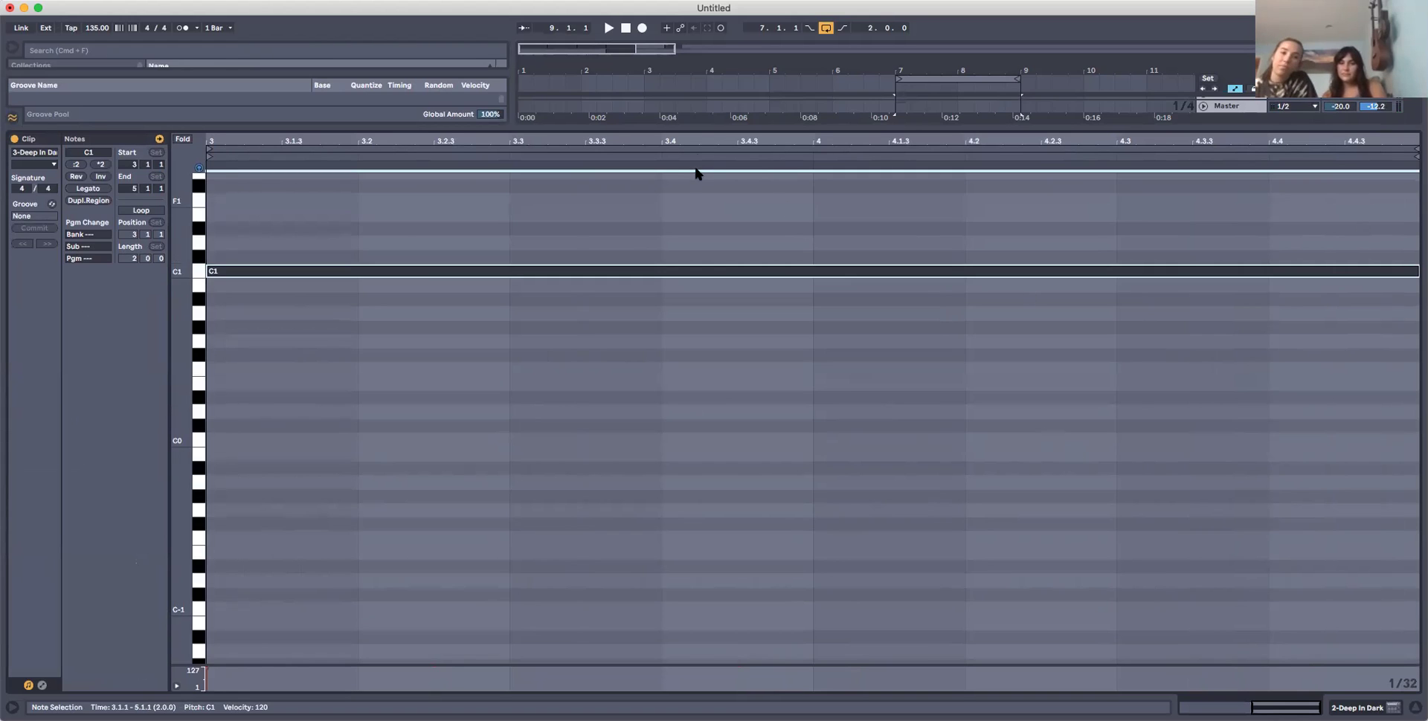
drag(701, 134, 1061, 138)
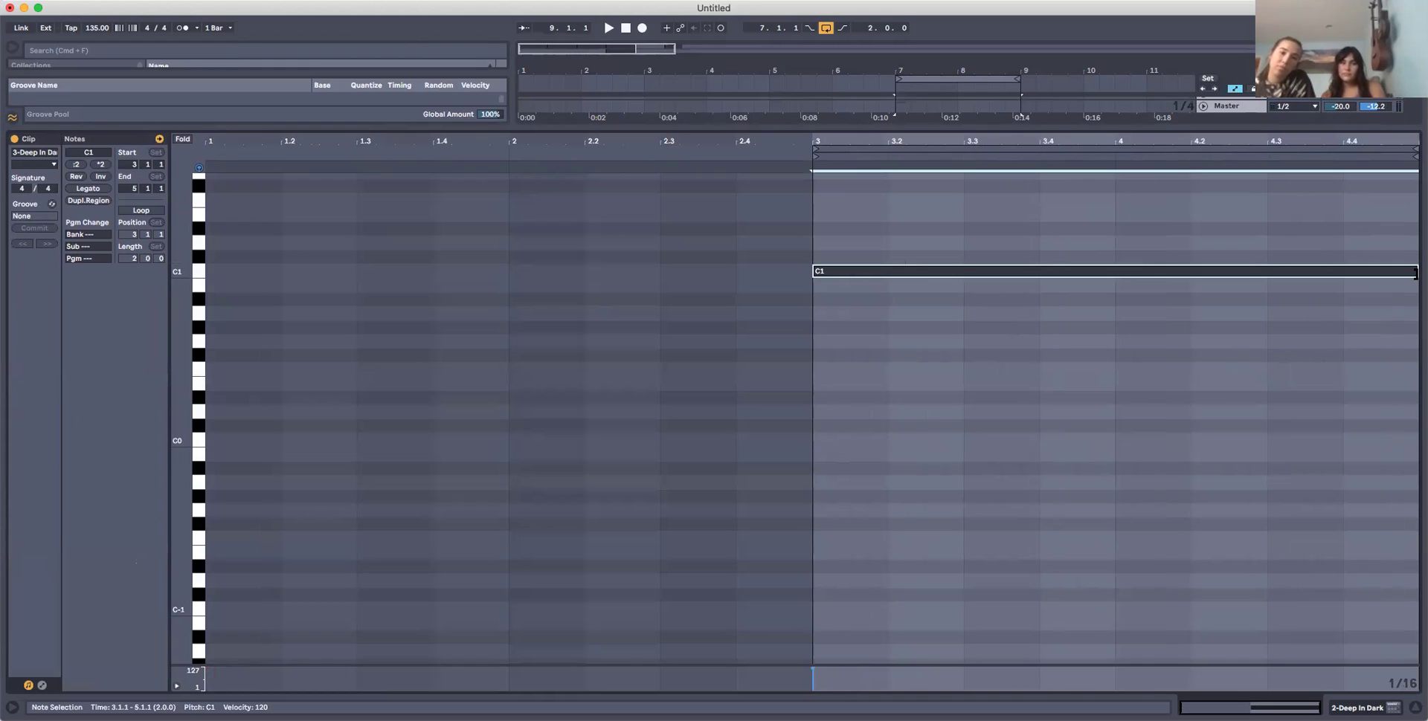
Shorten the first C1 note to an eighth note and duplicate it three times as a rising D1, D#1 and F1.
drag(1349, 273, 848, 275)
key(space)
key(super+d)
key(Up)
key(Up)
key(super+d)
key(Up)
key(super+d)
key(Up)
key(Up)
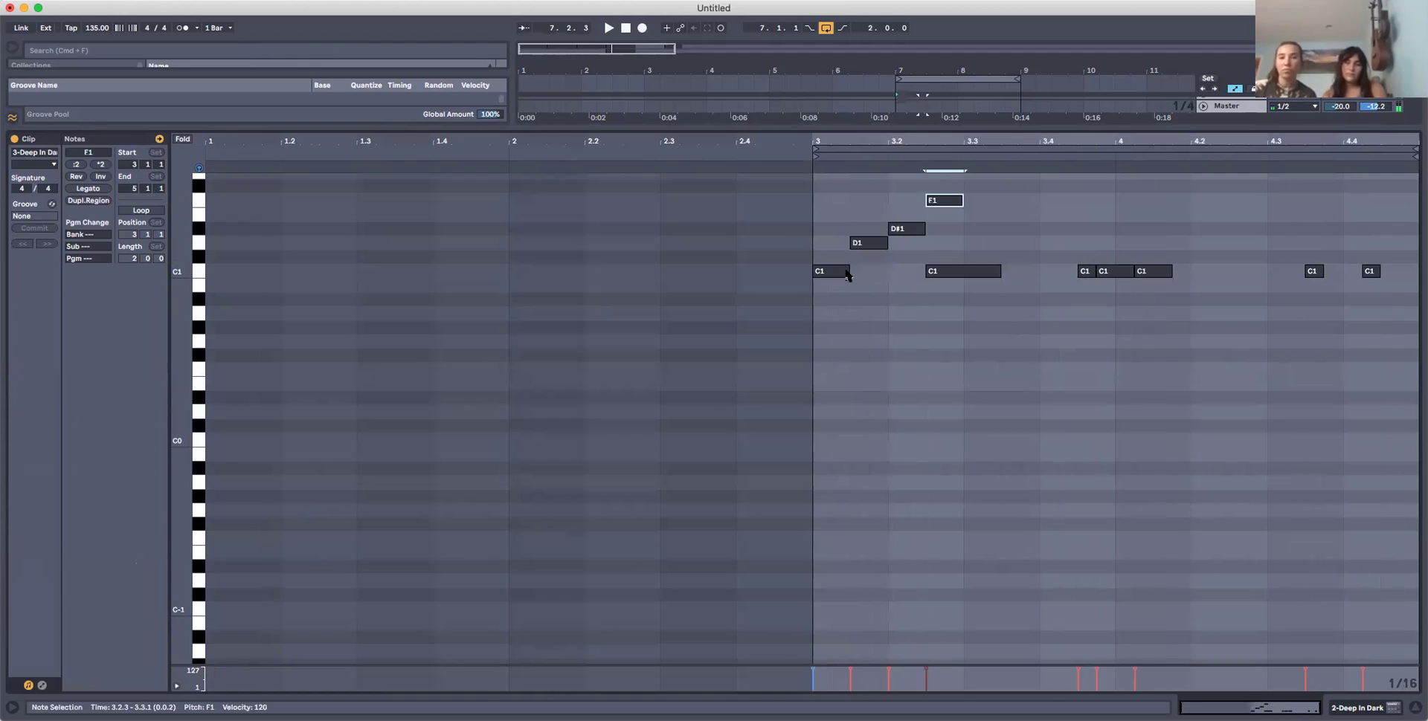
Delete the leftover C1 notes, duplicate the C1, D1, D#1, F1 pattern three times to fill the clip, and play it.
drag(965, 252, 1416, 346)
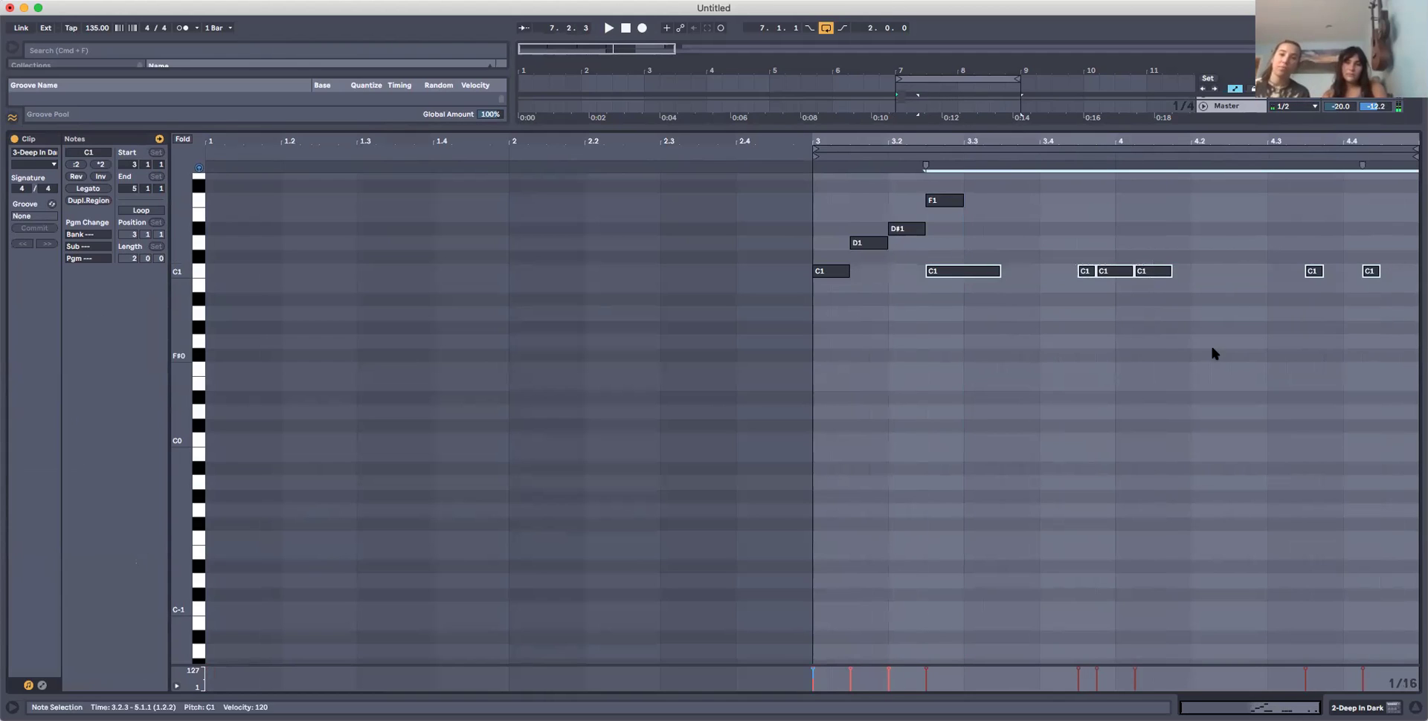
key(Delete)
drag(824, 309, 959, 195)
key(super+d)
key(super+d)
key(super+d)
key(space)
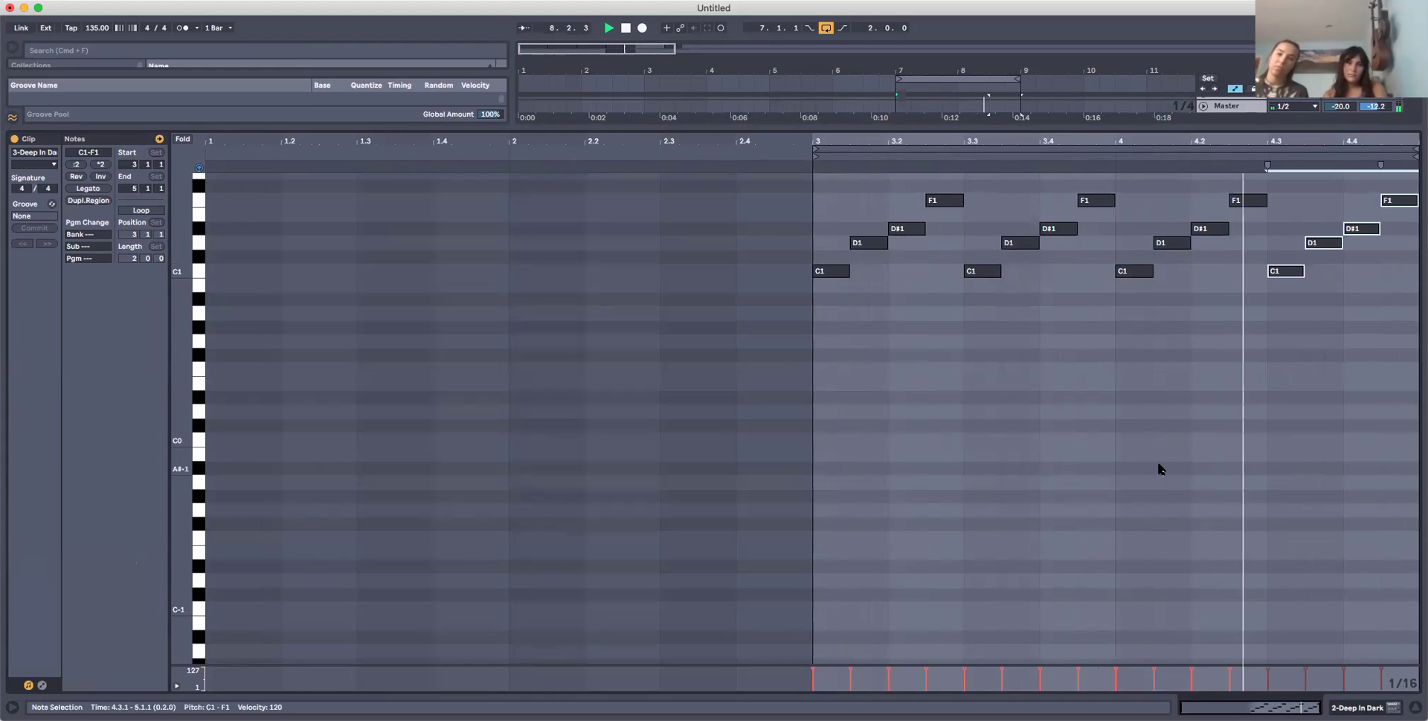
Rearrange the first four notes as C1, G1, F1, D#1, replace the remaining notes with three duplicates of this pattern, and play it.
scroll(1159, 469, up, 3)
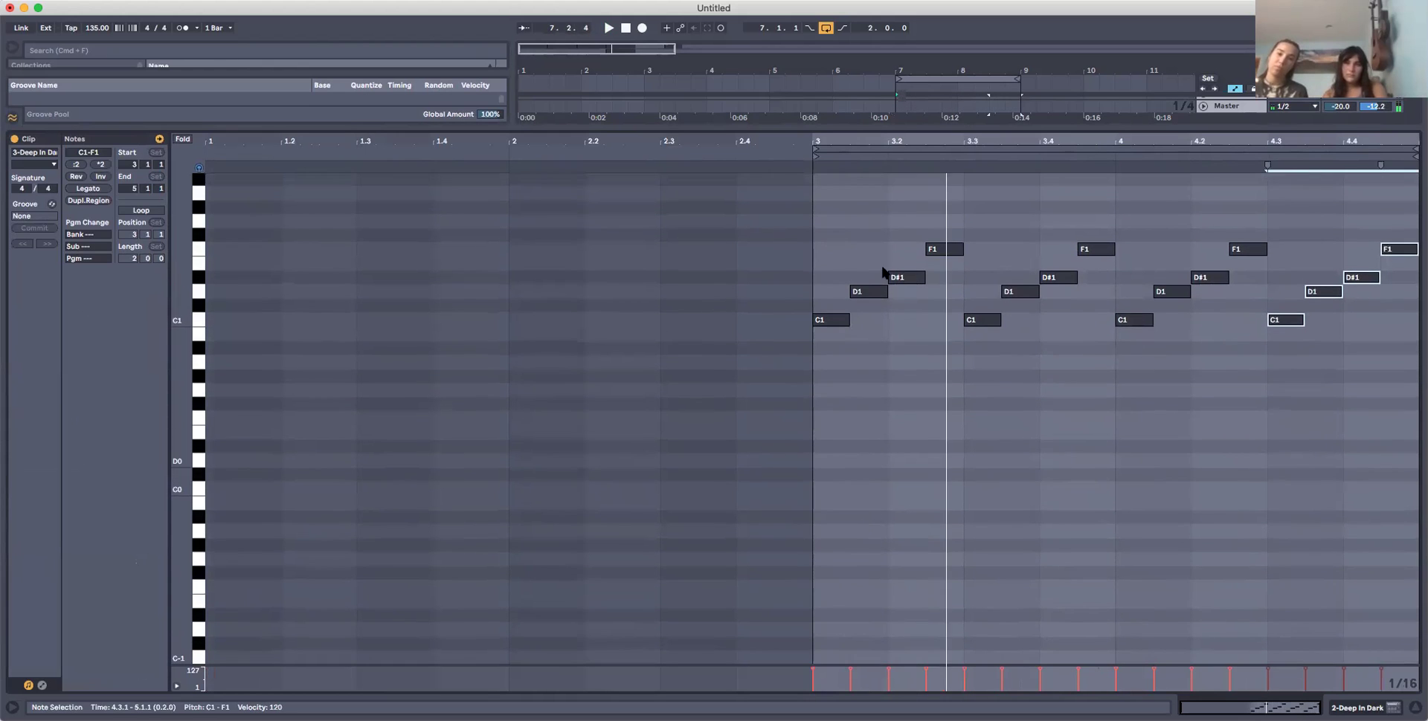
drag(867, 295, 874, 223)
drag(905, 275, 941, 278)
drag(983, 365, 1358, 179)
key(Delete)
drag(840, 392, 952, 195)
key(super+d)
key(super+d)
key(super+d)
key(space)
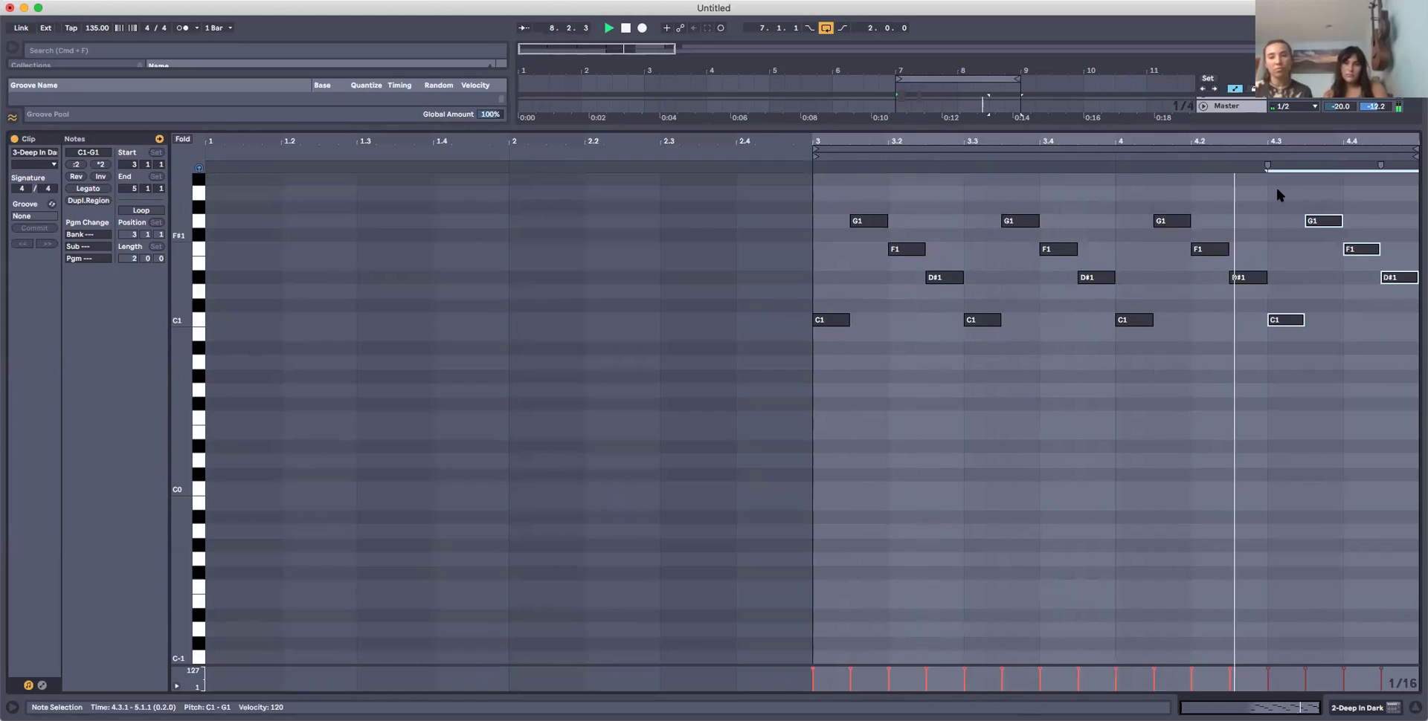
key(space)
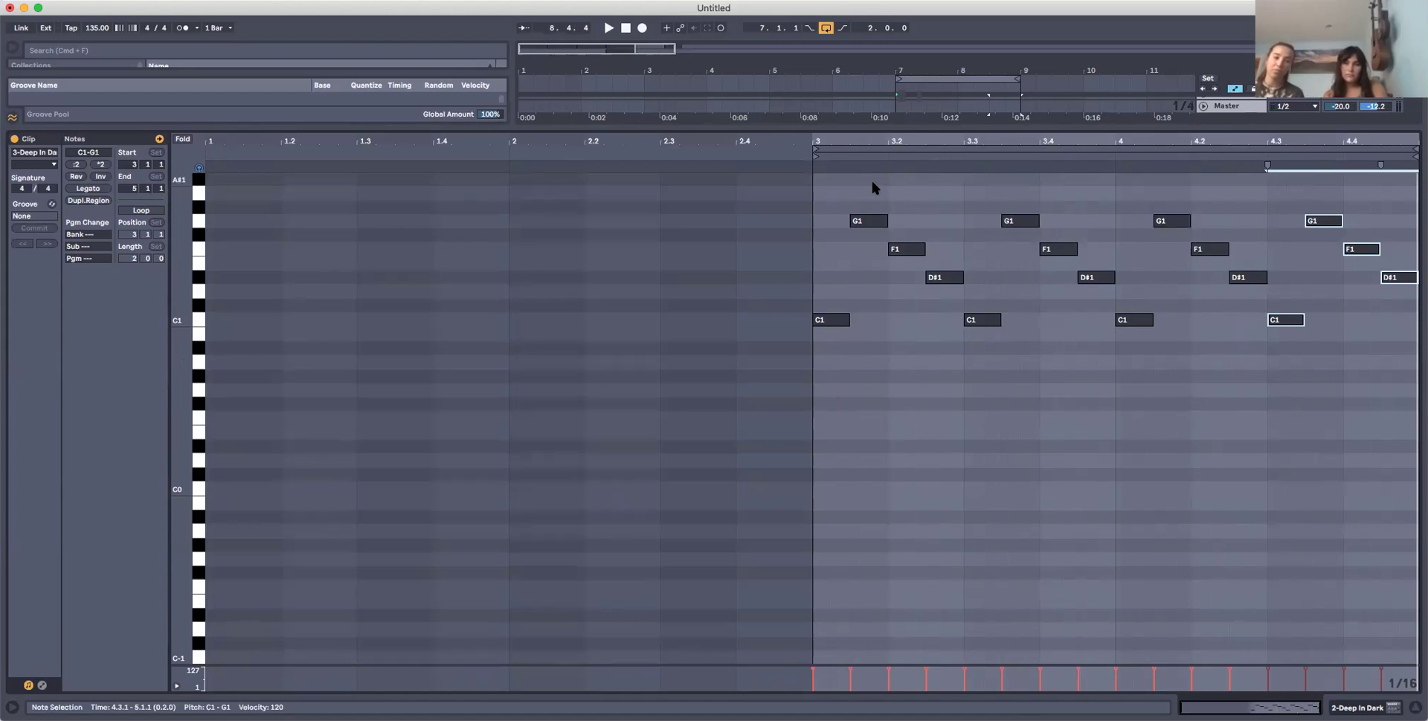
Delete every note except the first C1 and stretch it across the full two-bar clip.
drag(867, 180, 1416, 406)
key(Delete)
drag(848, 320, 1266, 346)
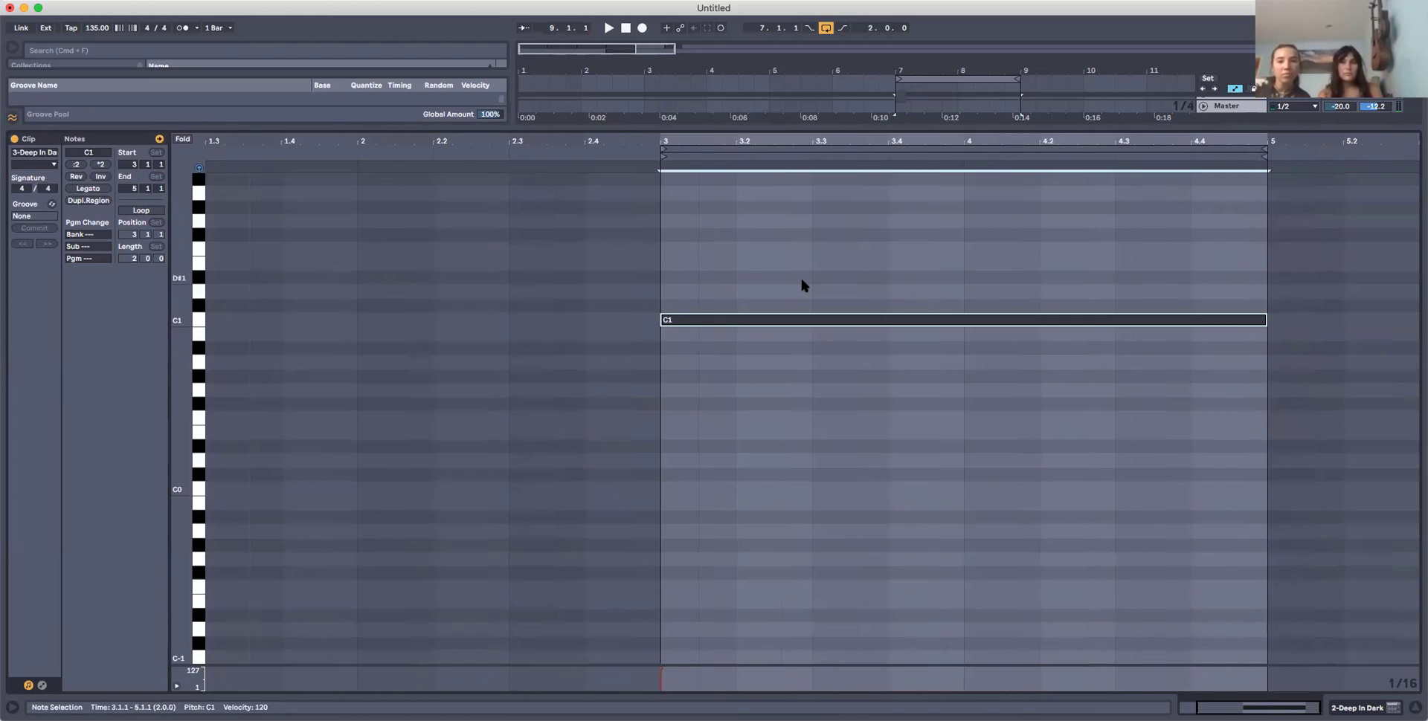
Add a G1 note above the C1 at the clip start and extend it to the clip's end with Legato.
double_click(669, 222)
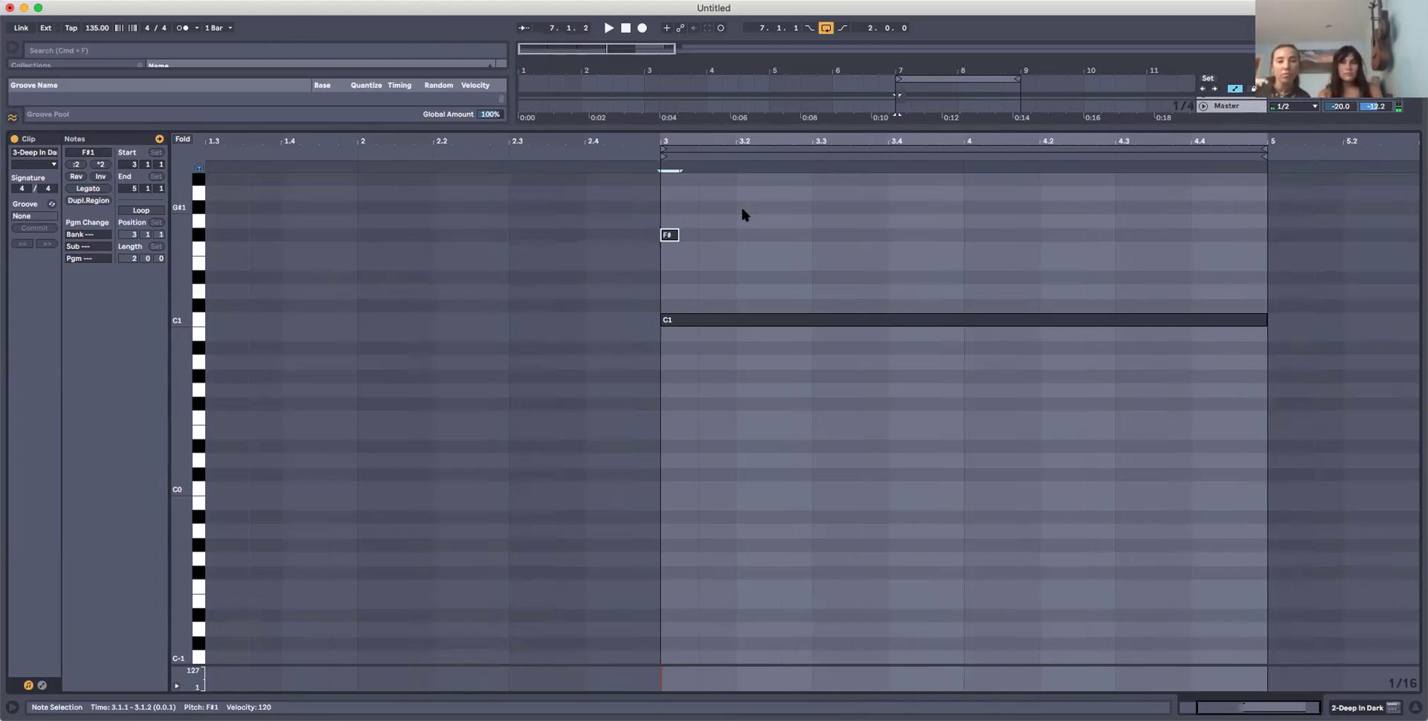
click(87, 187)
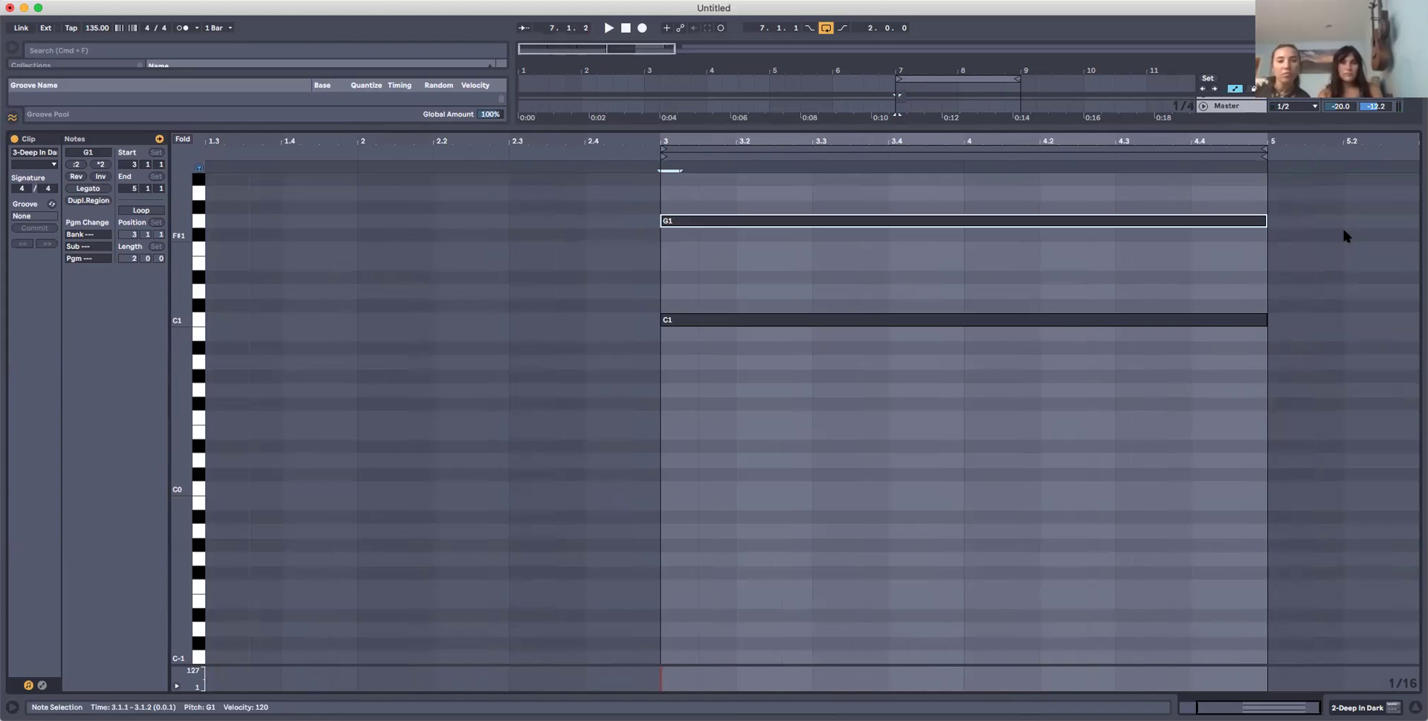
drag(1263, 218, 754, 219)
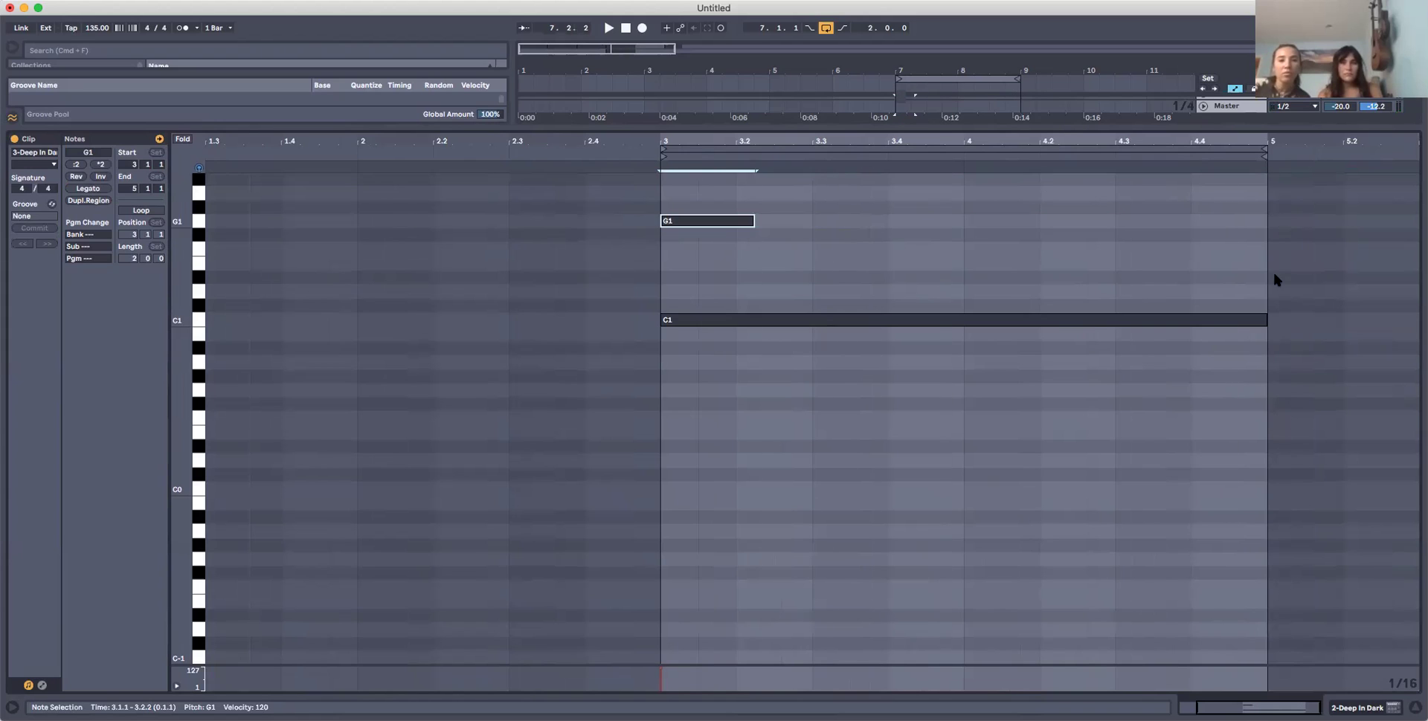
click(87, 188)
click(732, 220)
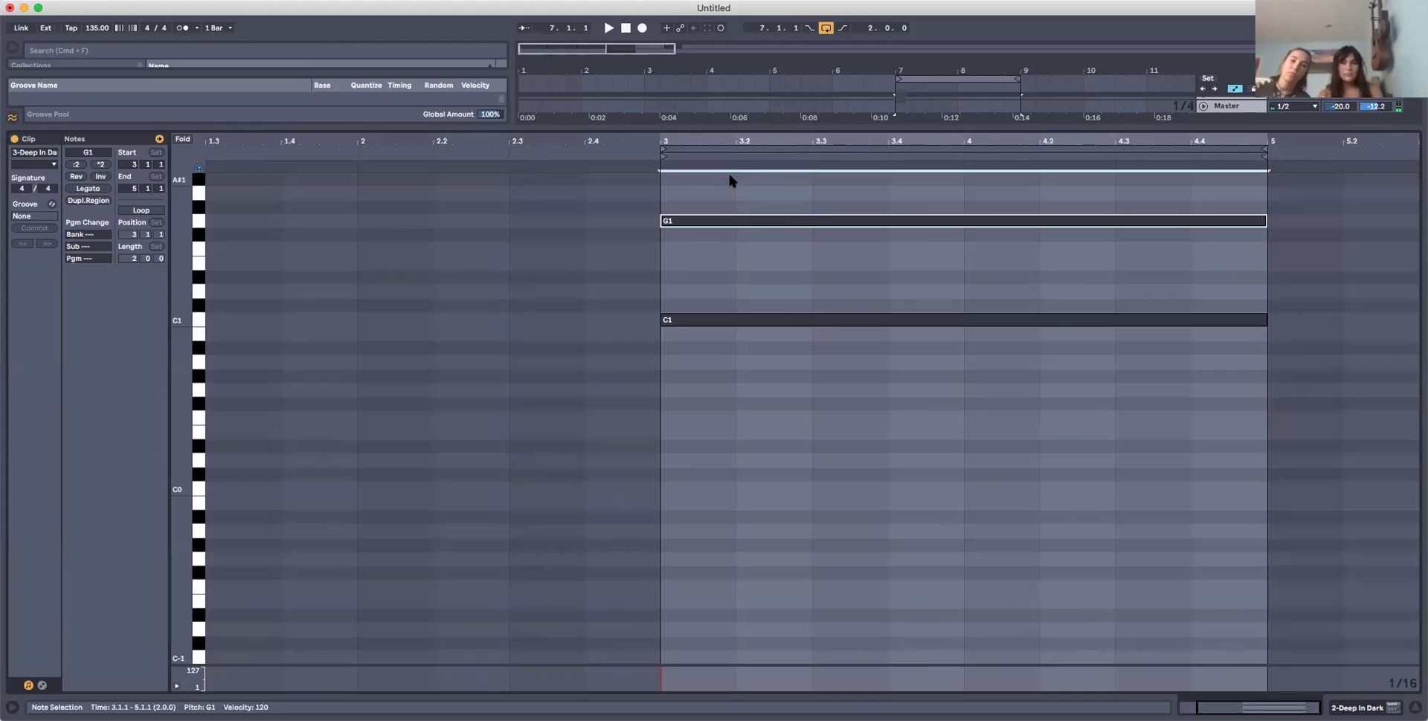
scroll(961, 245, right, 5)
click(813, 255)
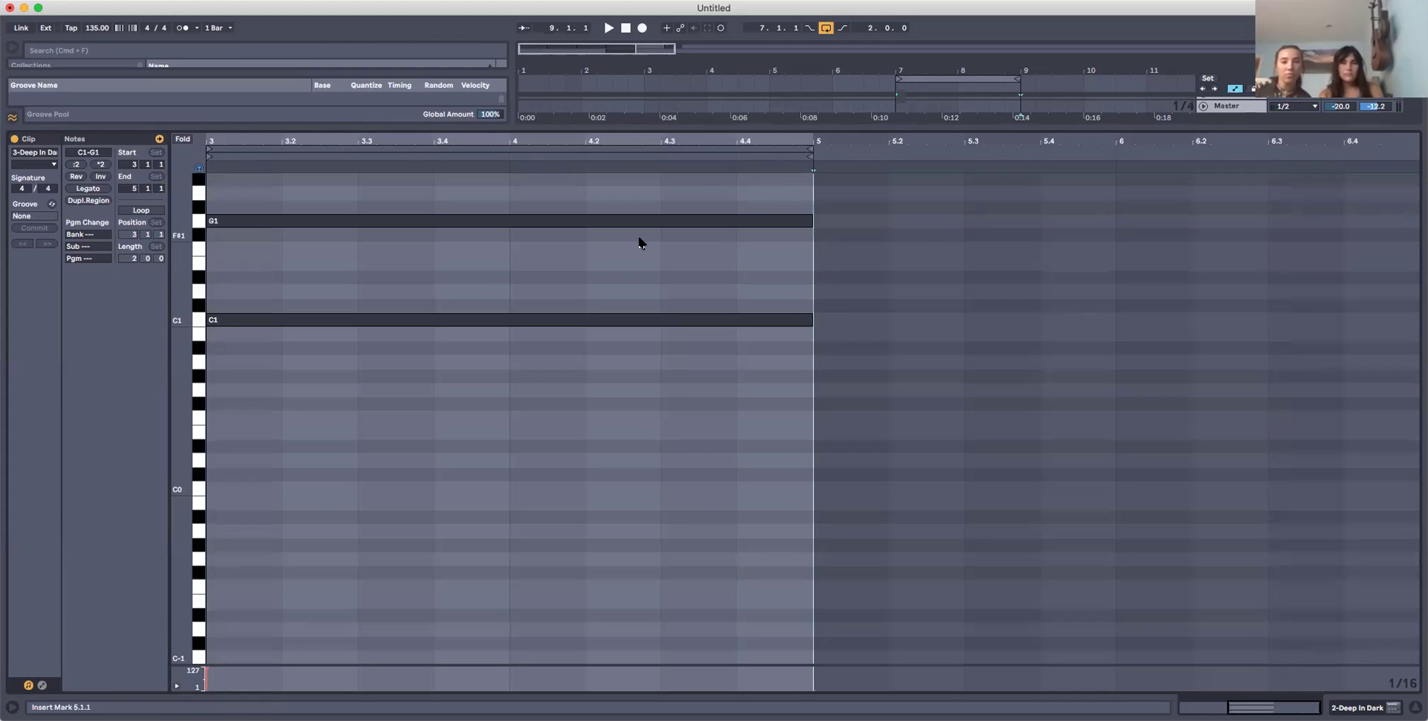
Add a D#2 note spanning the whole clip to complete the chord and play it back.
scroll(640, 243, left, 4)
scroll(639, 243, up, 2)
double_click(529, 264)
drag(532, 268, 1126, 242)
key(space)
key(space)
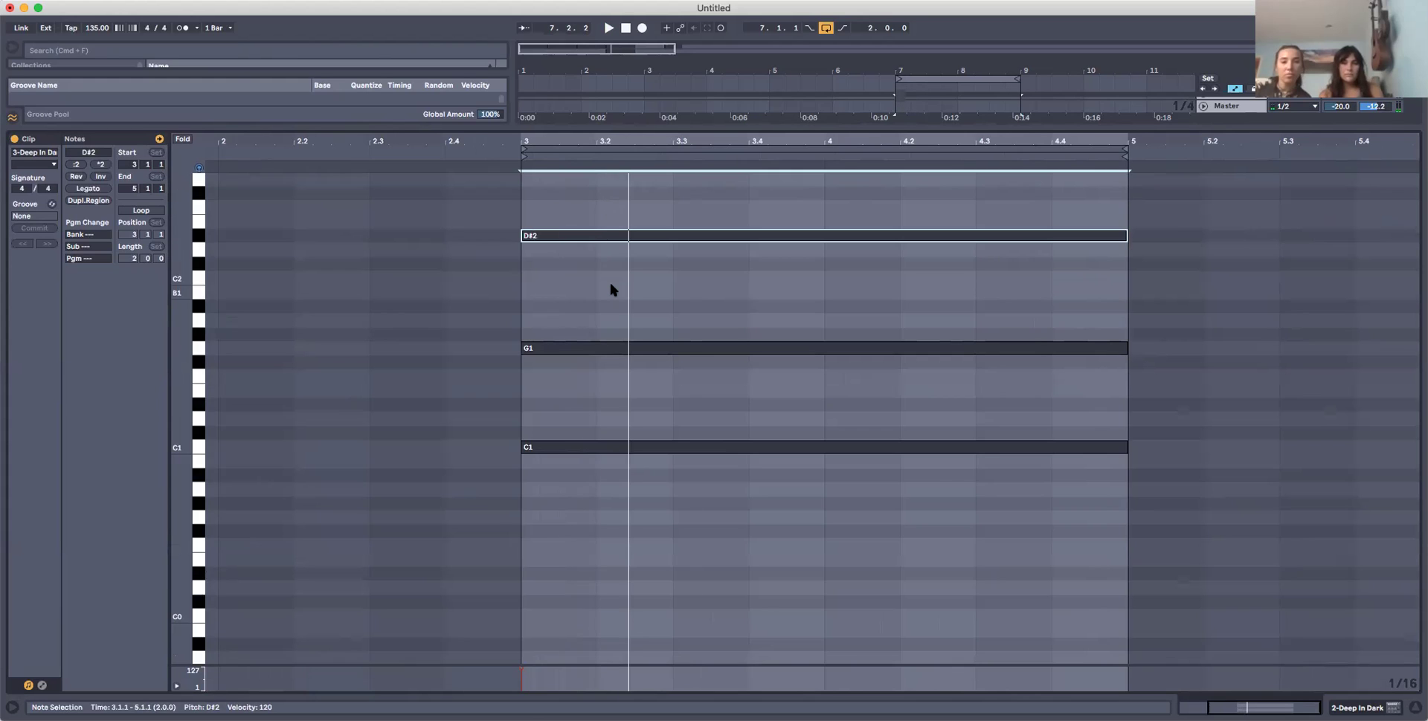
Select all three chord notes and shrink the note editor so the arrangement is visible again.
scroll(609, 281, up, 2)
scroll(610, 281, left, 1)
drag(616, 246, 621, 563)
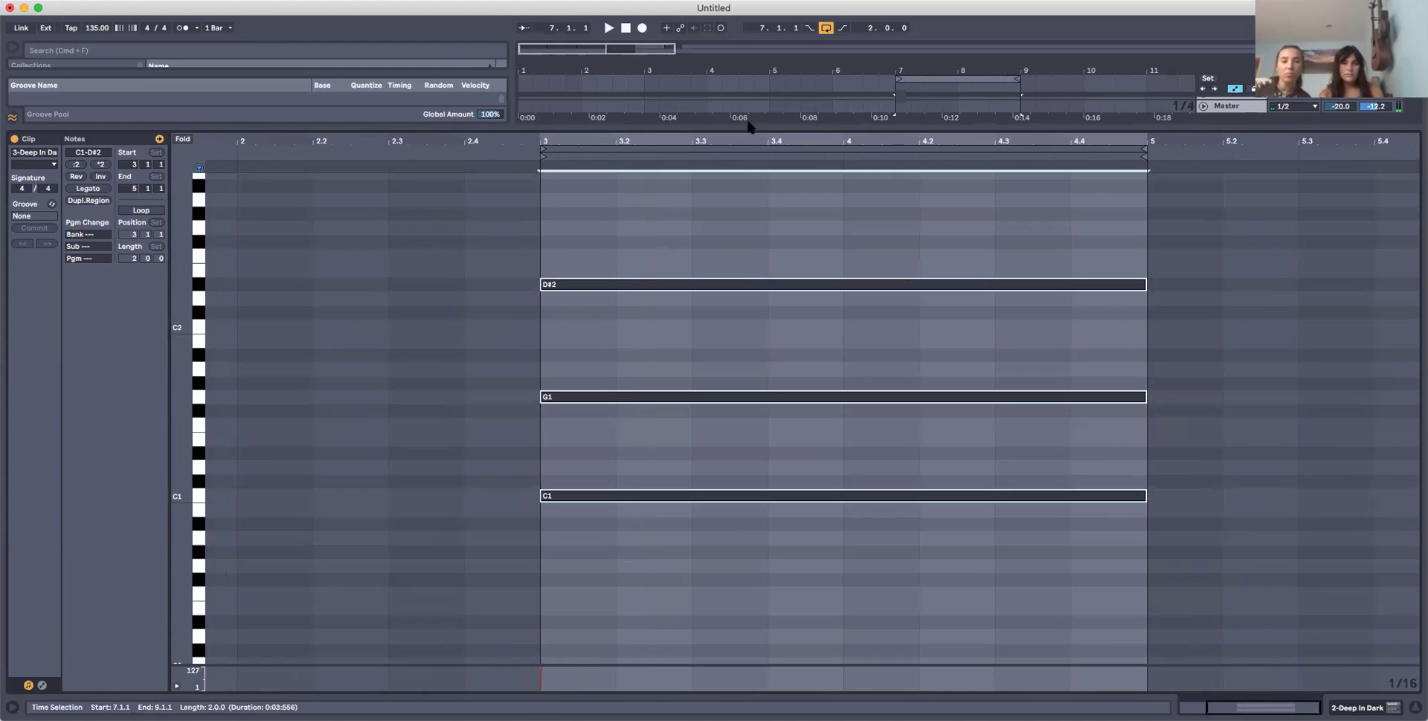
drag(746, 128, 745, 134)
drag(805, 363, 960, 560)
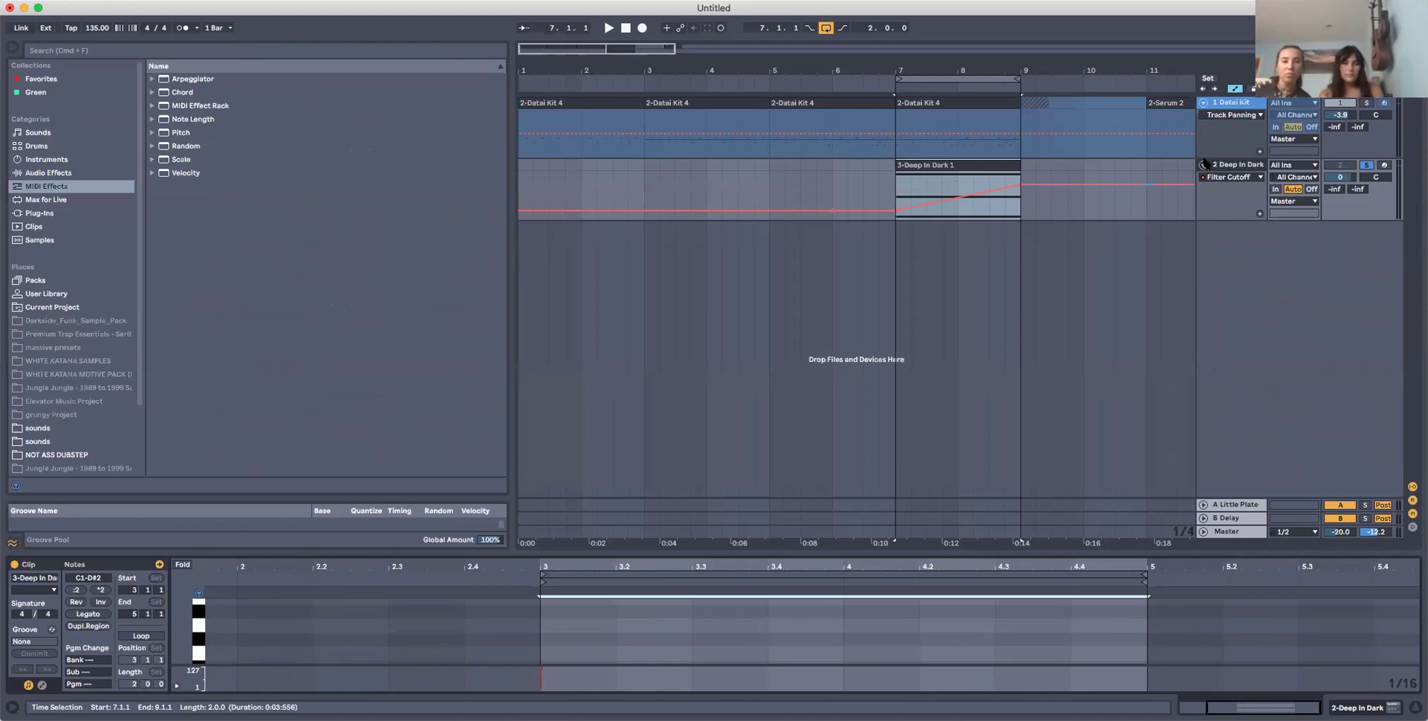
Add an Arpeggiator to the Deep In Dark track, check the clip's notes, and return to the track's devices.
key(shift+Tab)
double_click(216, 80)
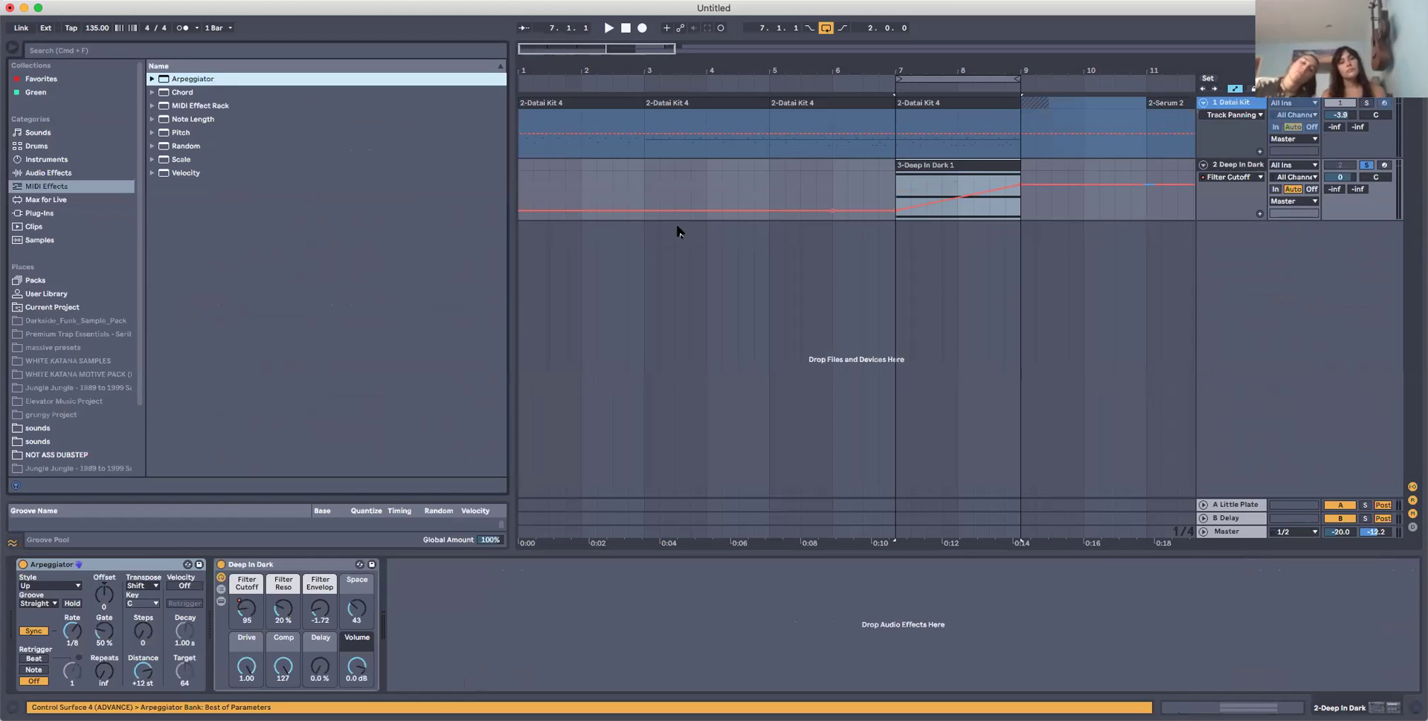
click(946, 168)
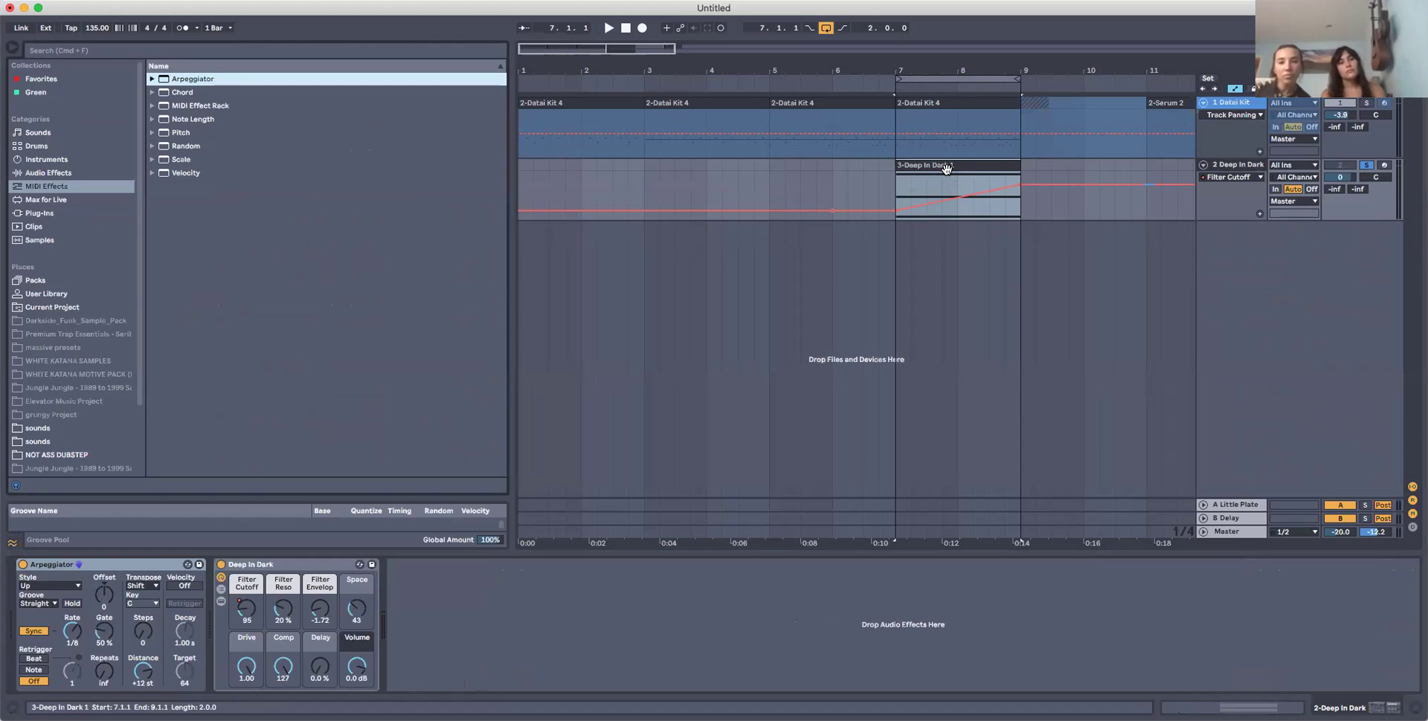
double_click(946, 168)
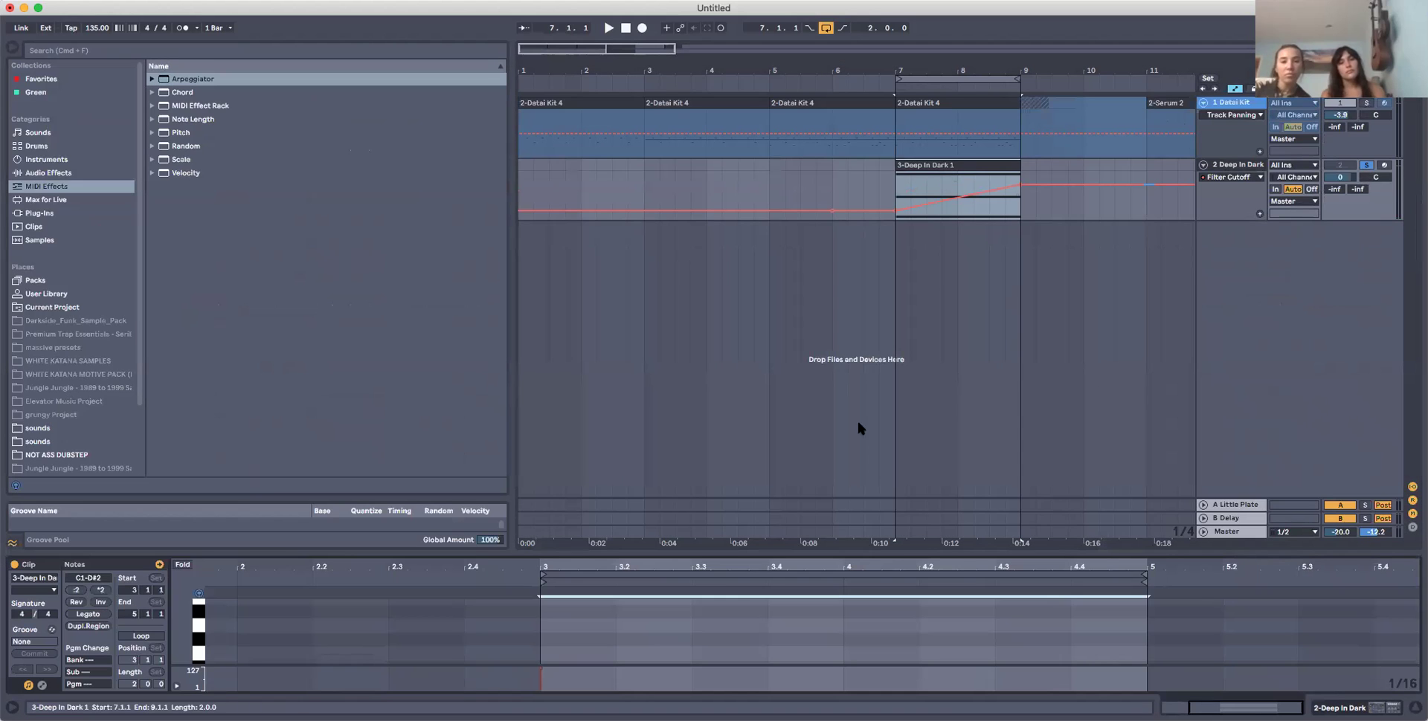
click(1258, 168)
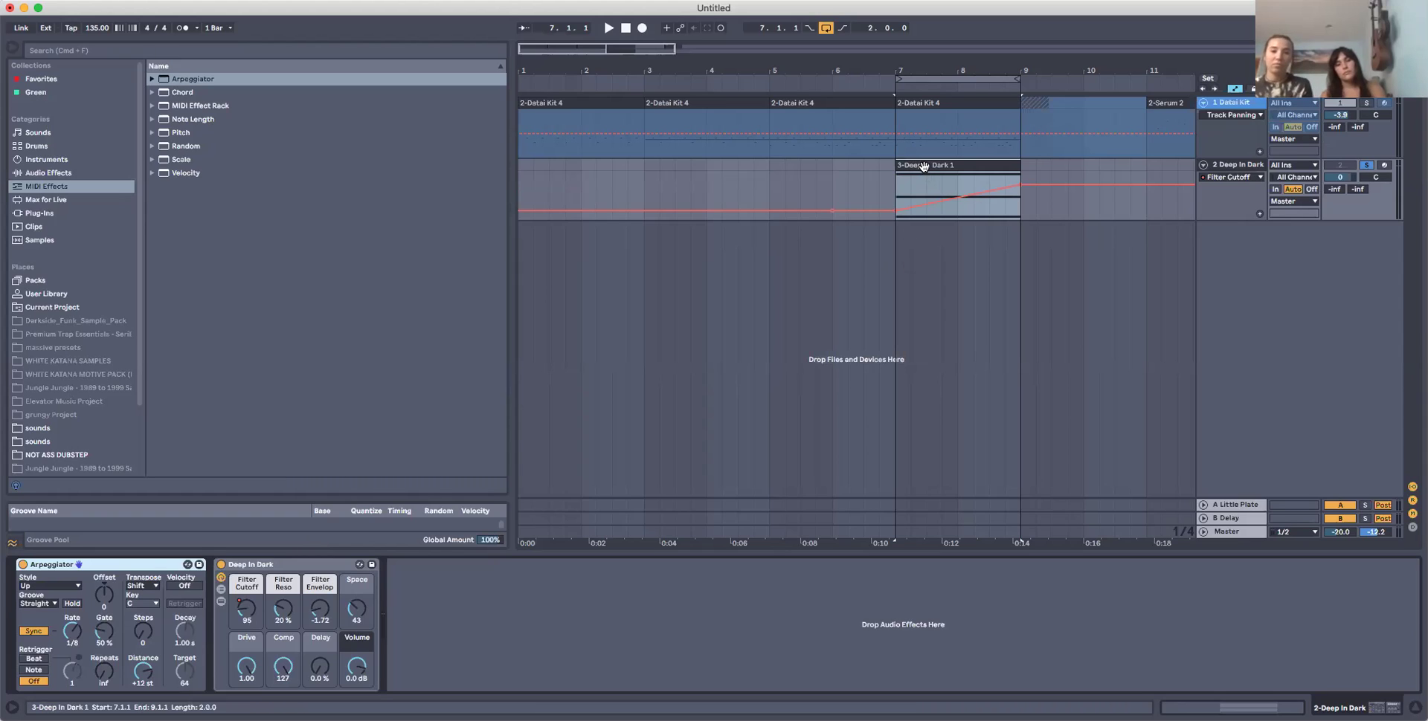
Bypass the Arpeggiator, play the plain chord, and examine its notes in the enlarged clip editor.
click(23, 565)
key(space)
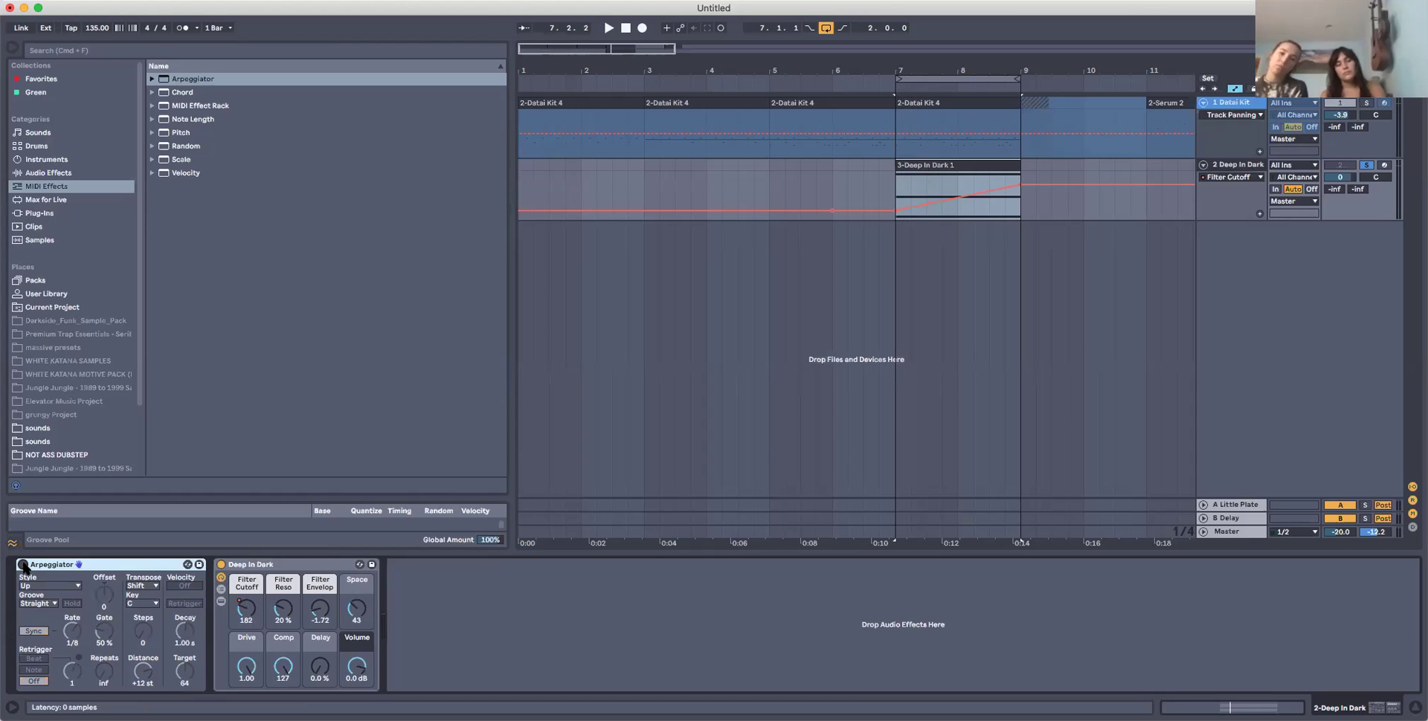
double_click(922, 186)
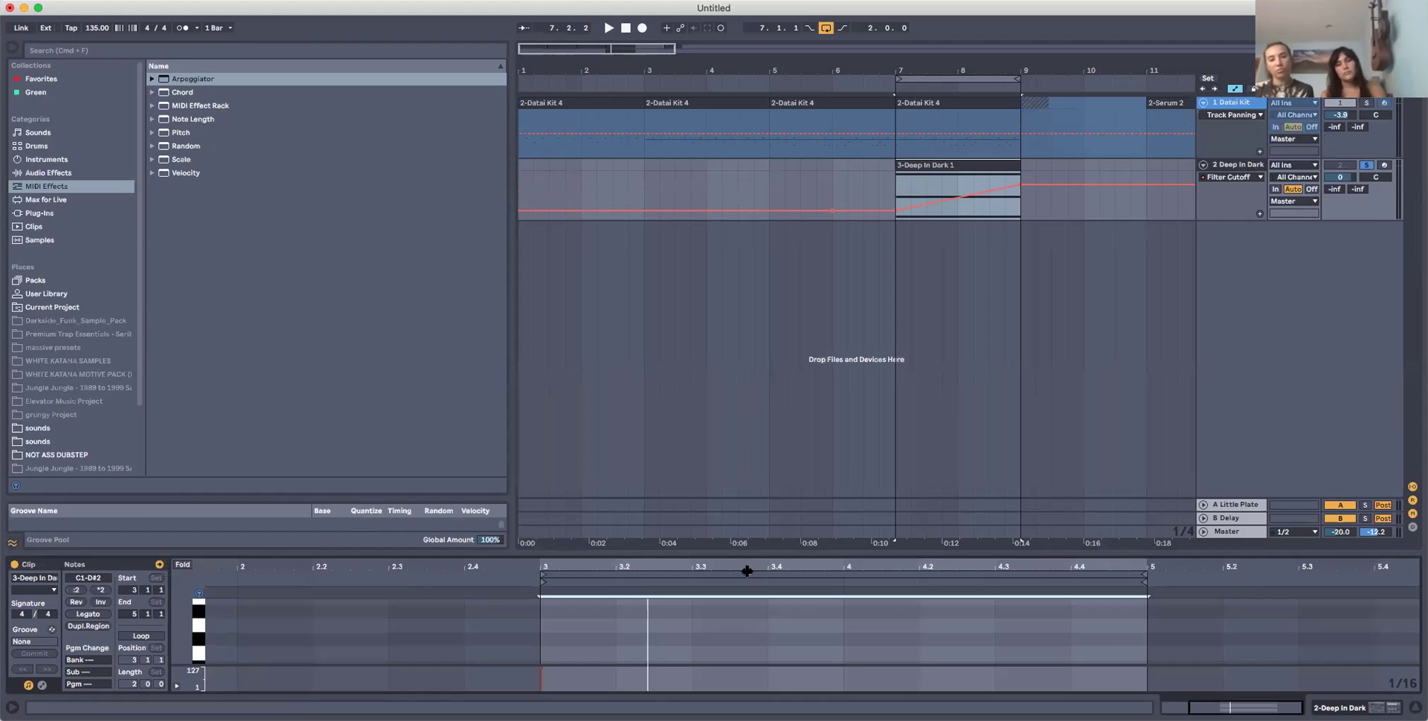
drag(739, 554, 728, 330)
scroll(718, 560, down, 4)
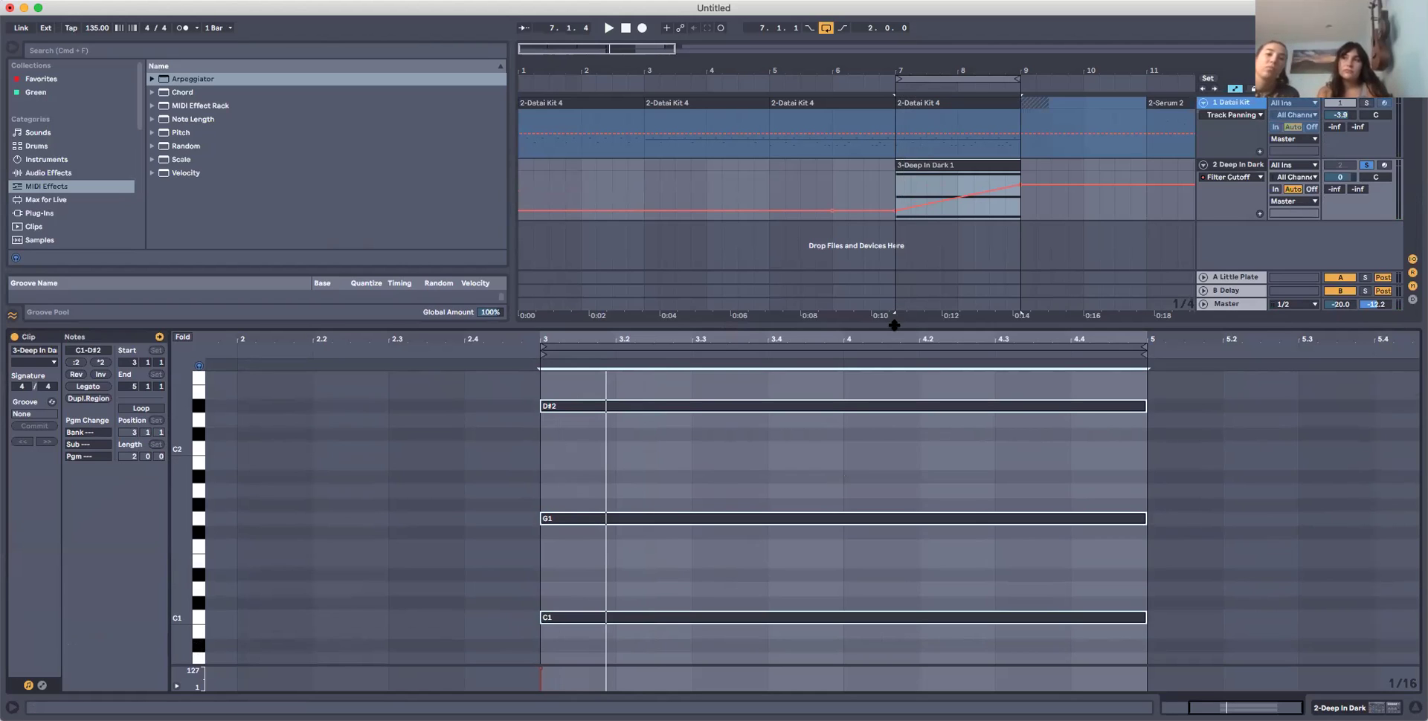
drag(894, 325, 893, 554)
Reactivate the Arpeggiator on the Deep In Dark track, play it back, and set its Rate to 1/16.
click(1237, 166)
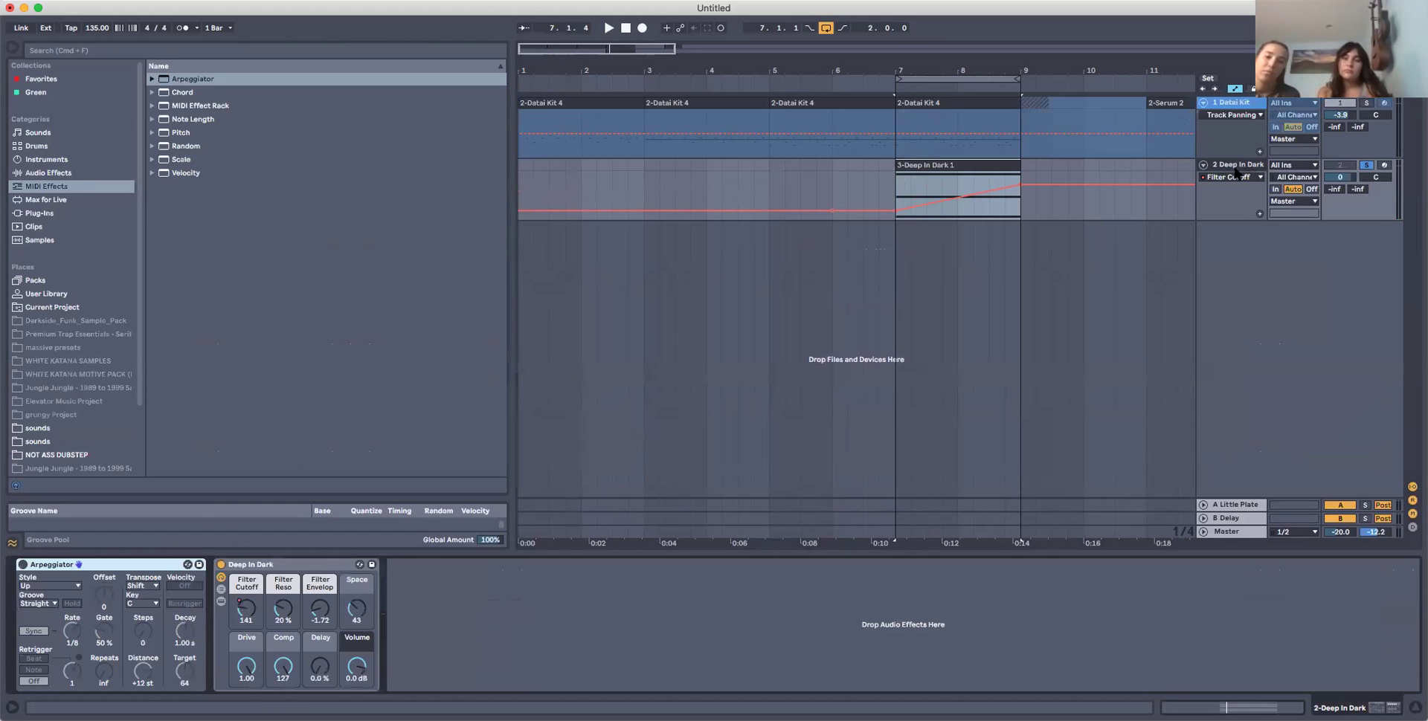
click(22, 565)
key(space)
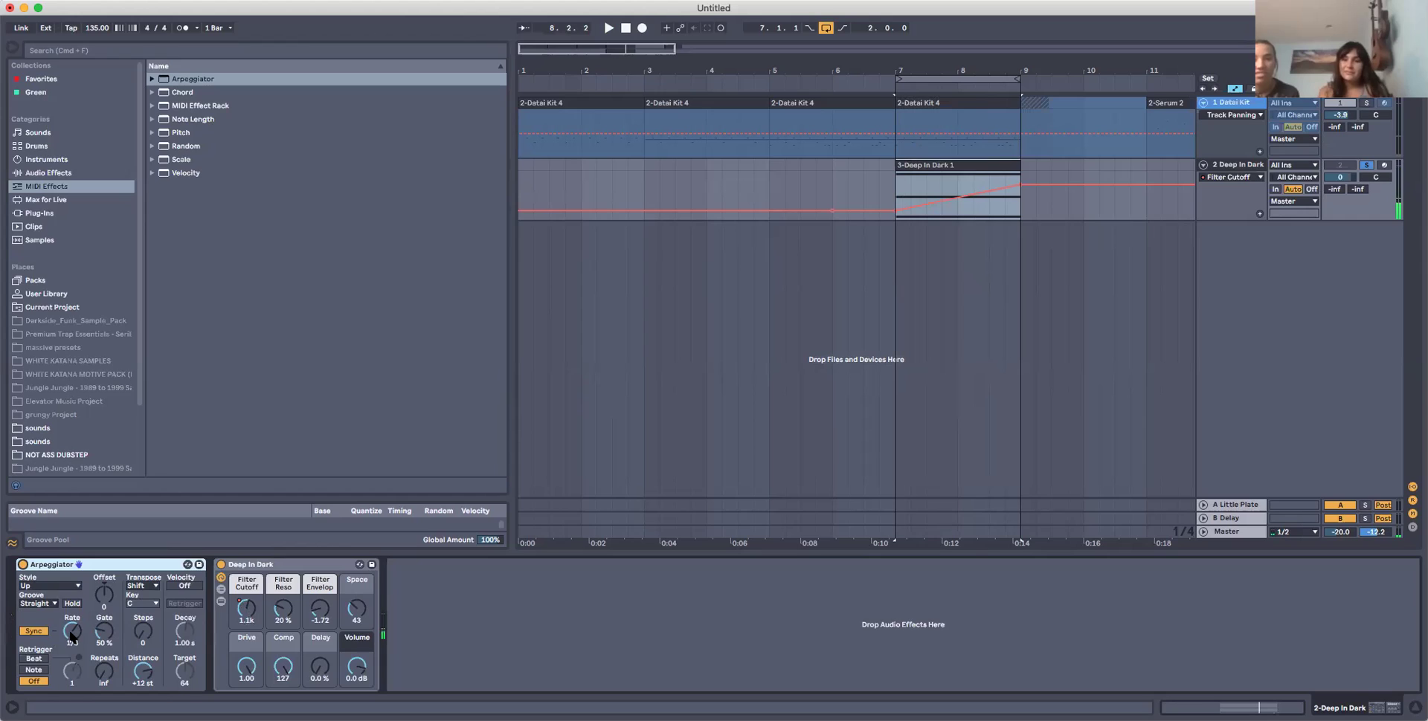
drag(69, 634, 70, 617)
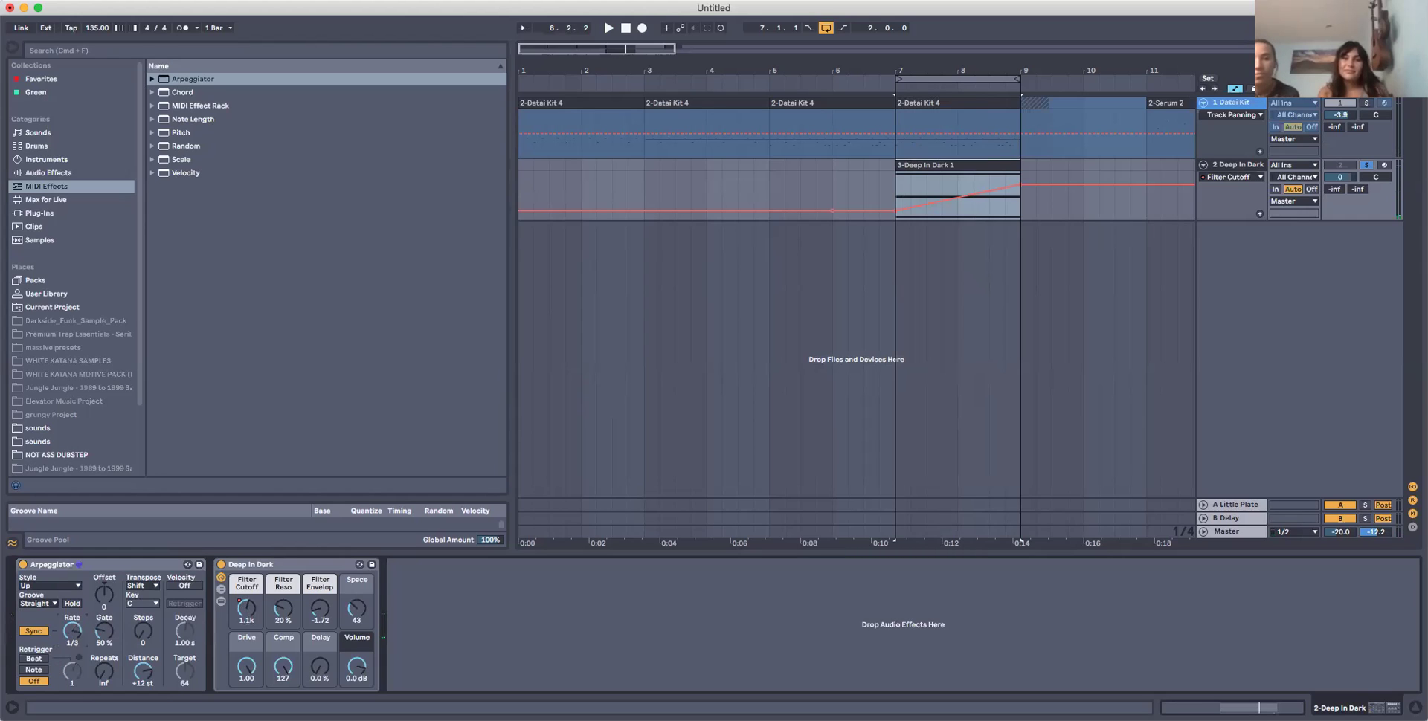
key(space)
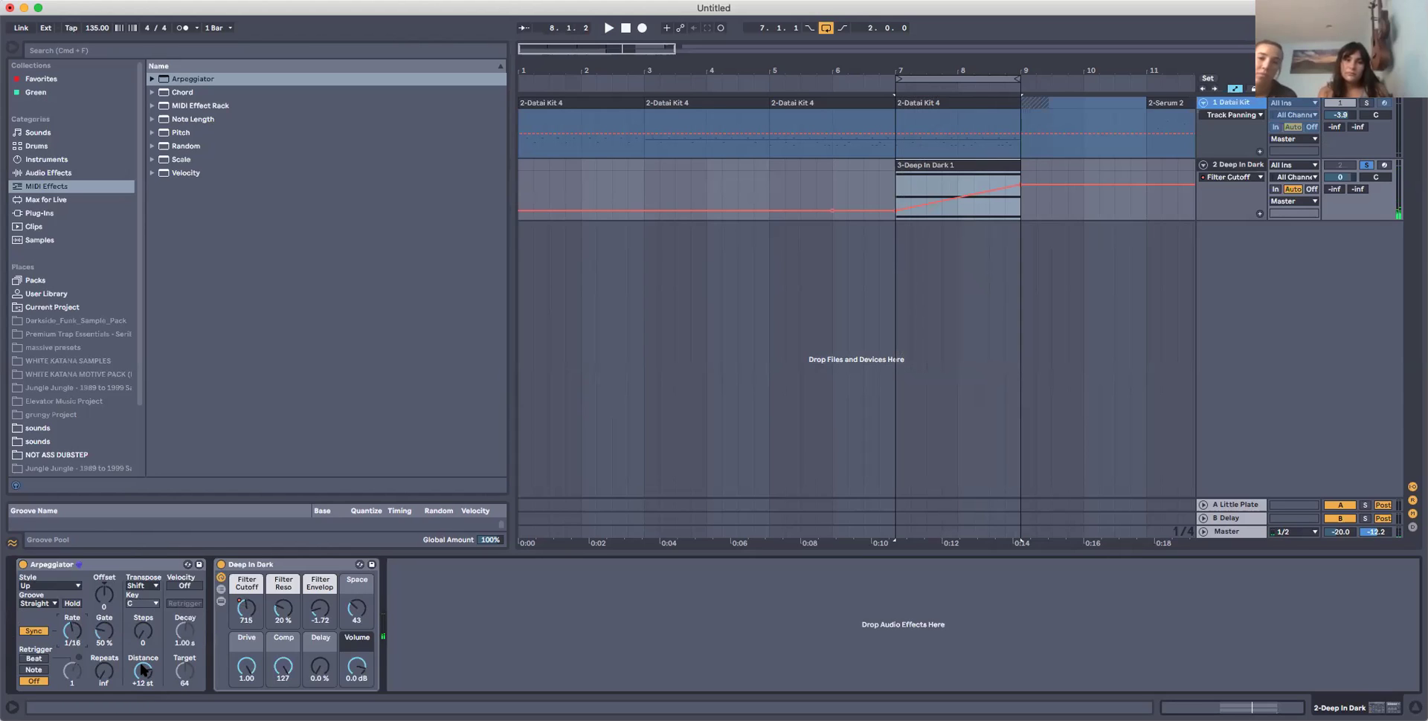
Set the Arpeggiator's Distance to +24 st and its Steps to 4, playing back the changes.
drag(143, 671, 143, 662)
key(space)
drag(144, 634, 143, 643)
key(space)
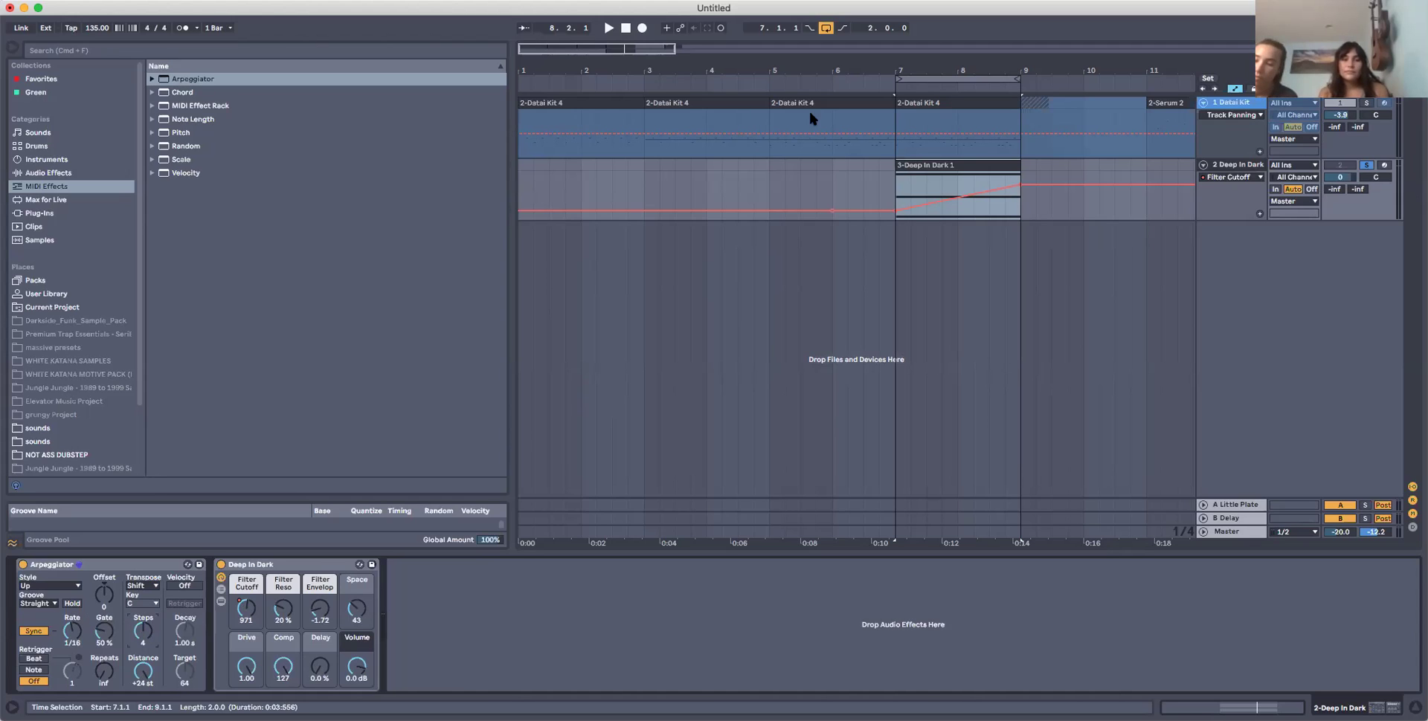
Look at the notes in the Deep In Dark clip and return to the track's devices.
double_click(952, 190)
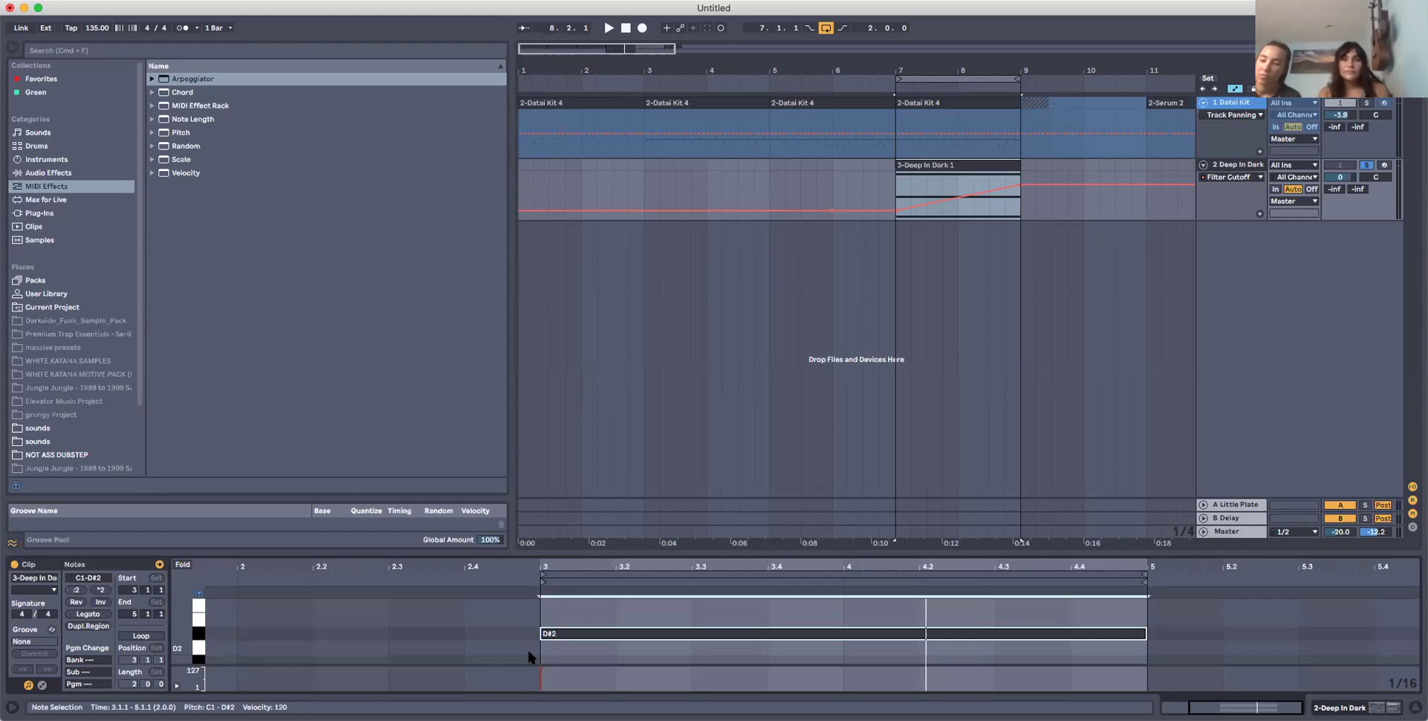
key(Delete)
mouse_move(548, 552)
mouse_down()
mouse_move(549, 351)
mouse_move(548, 553)
mouse_up()
click(1238, 167)
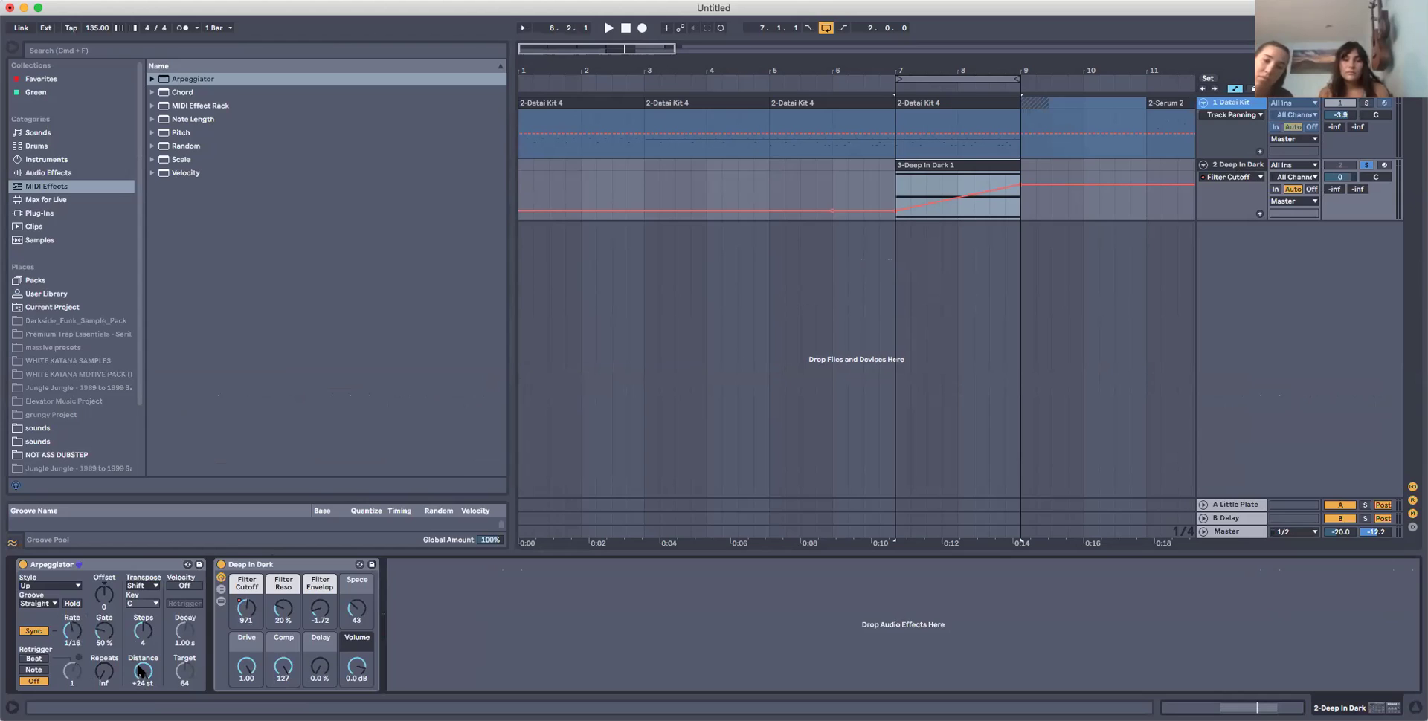
Set the Arpeggiator's Steps to 1 on the Deep In Dark track and play back the change.
key(space)
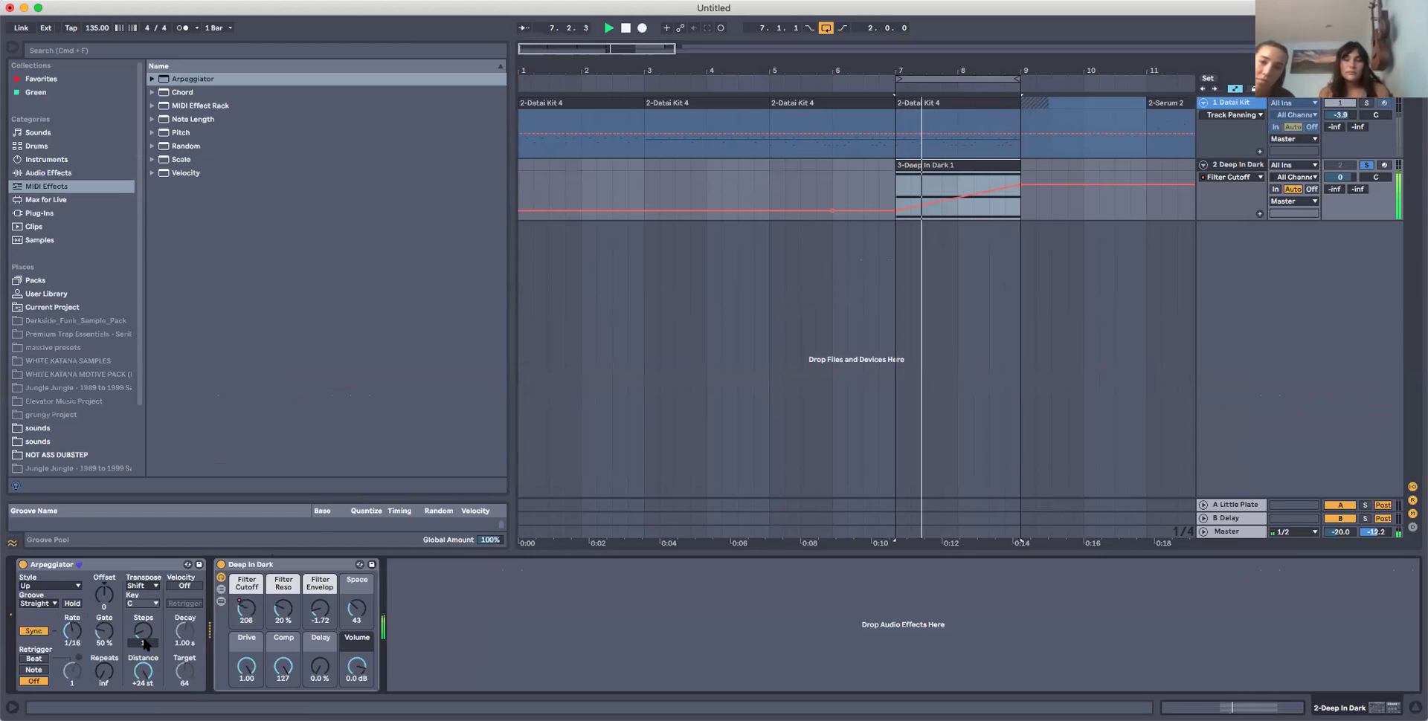
key(space)
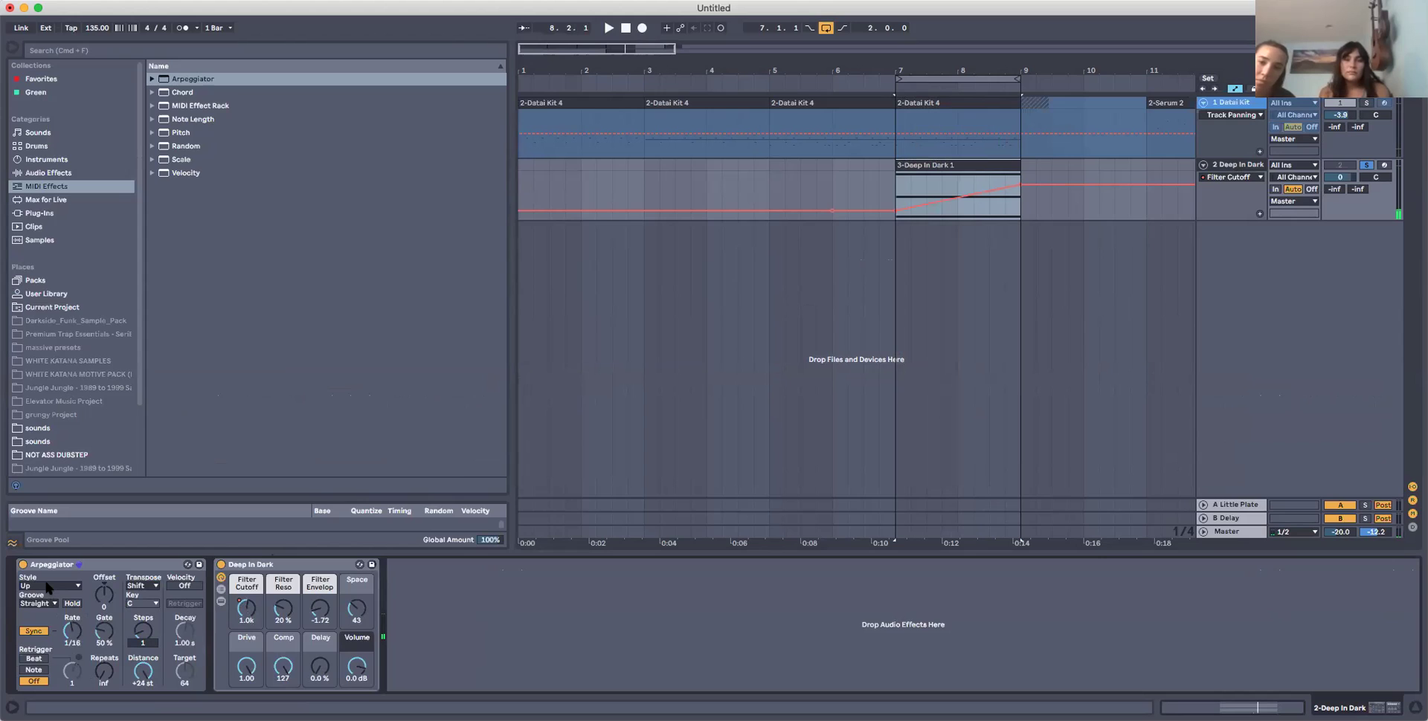
key(space)
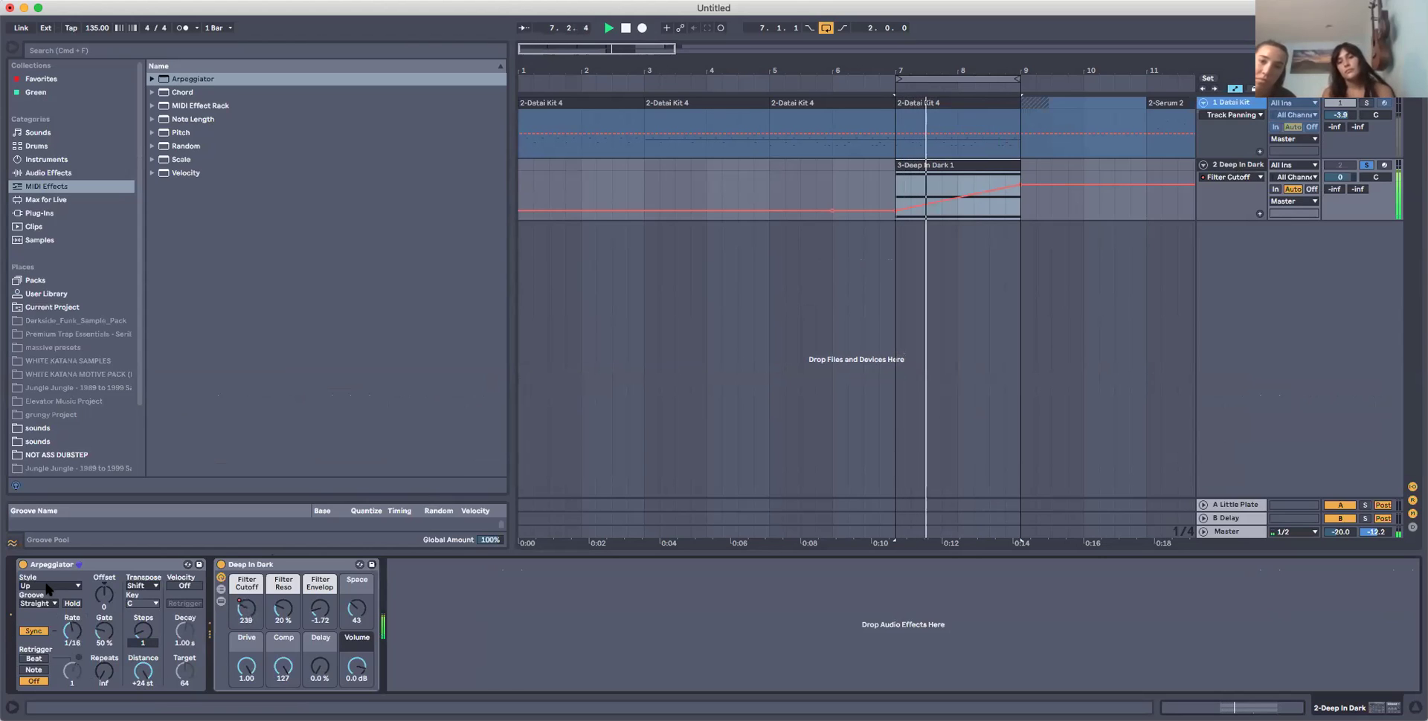
Set the Arpeggiator's Style to Down, play it back, and look through the other available styles.
click(46, 587)
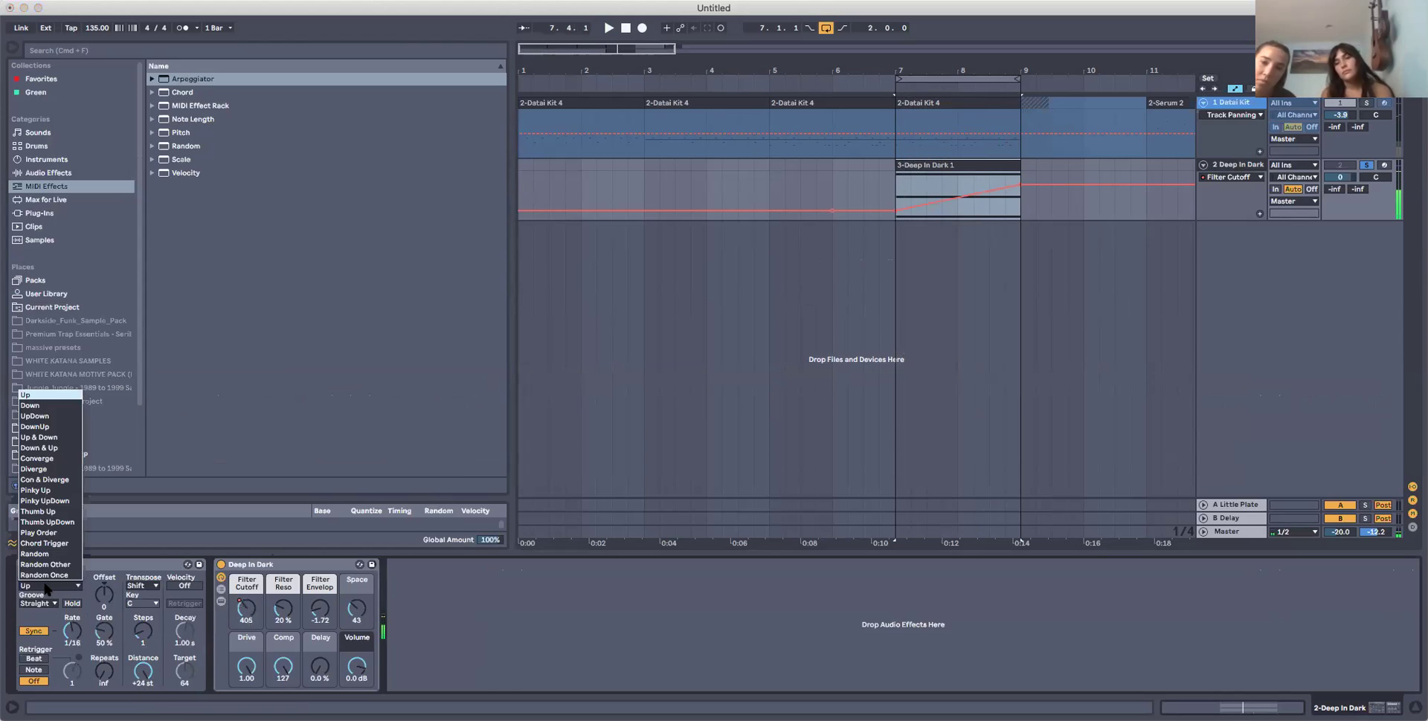
click(22, 406)
key(space)
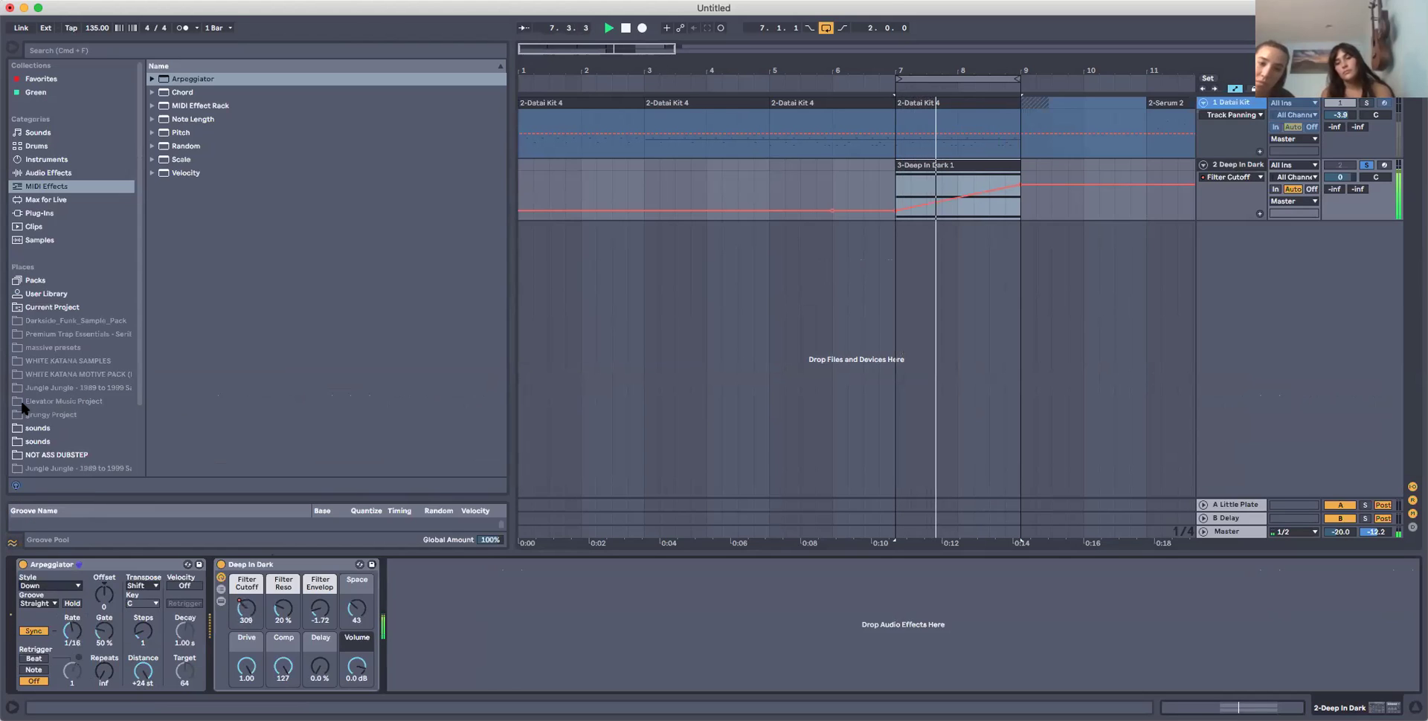
key(space)
click(36, 587)
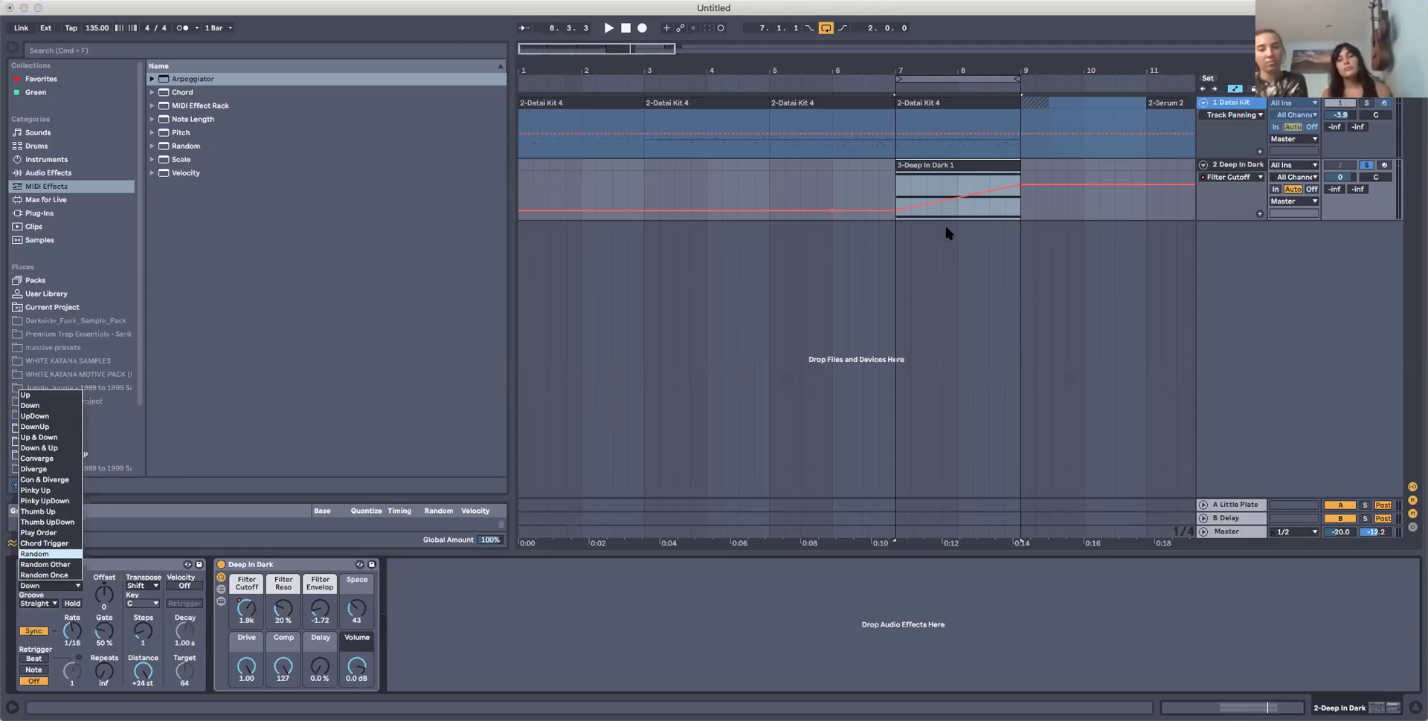
click(927, 203)
Remove the Filter Cutoff automation breakpoints at bars 6 and 7 to flatten the ramp at 3.6k.
mouse_move(1020, 184)
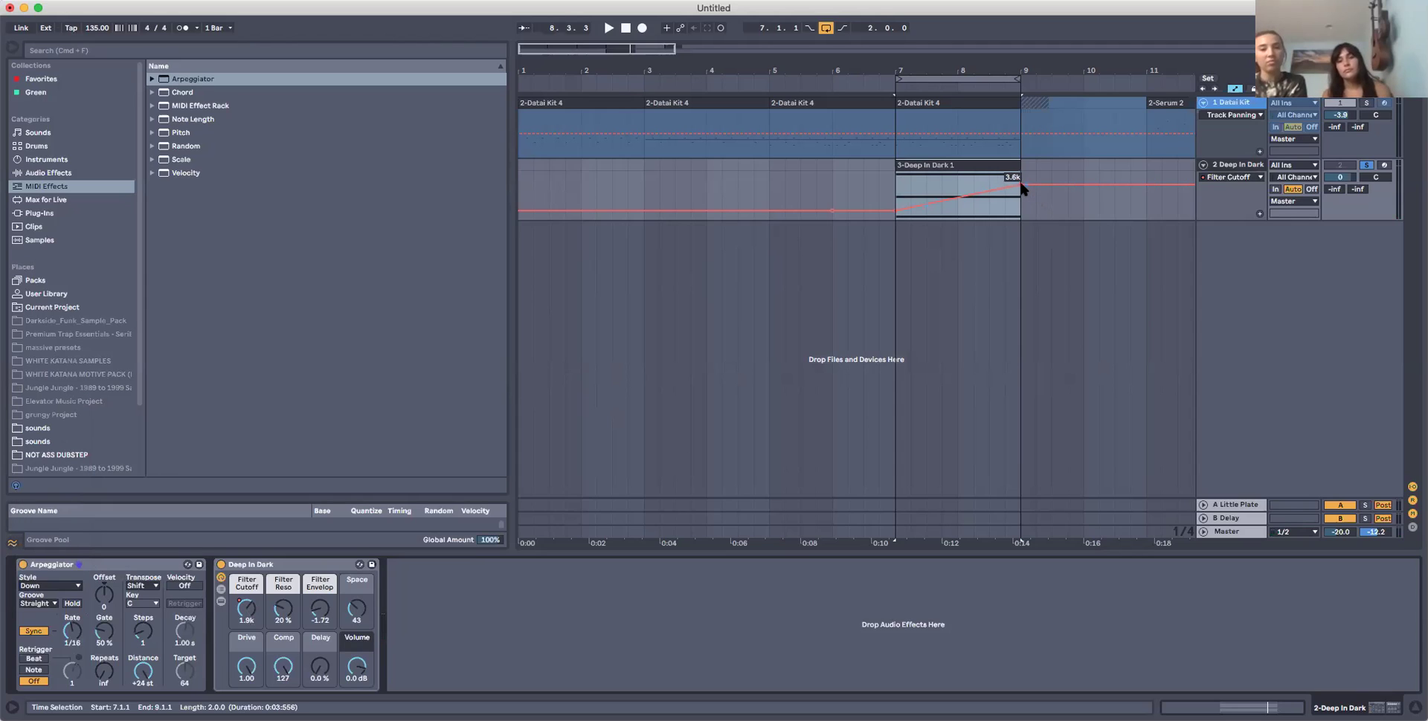
click(896, 210)
click(831, 210)
Extend the loop and the Deep In Dark clip to bar 15.
double_click(980, 166)
drag(1019, 78, 1143, 79)
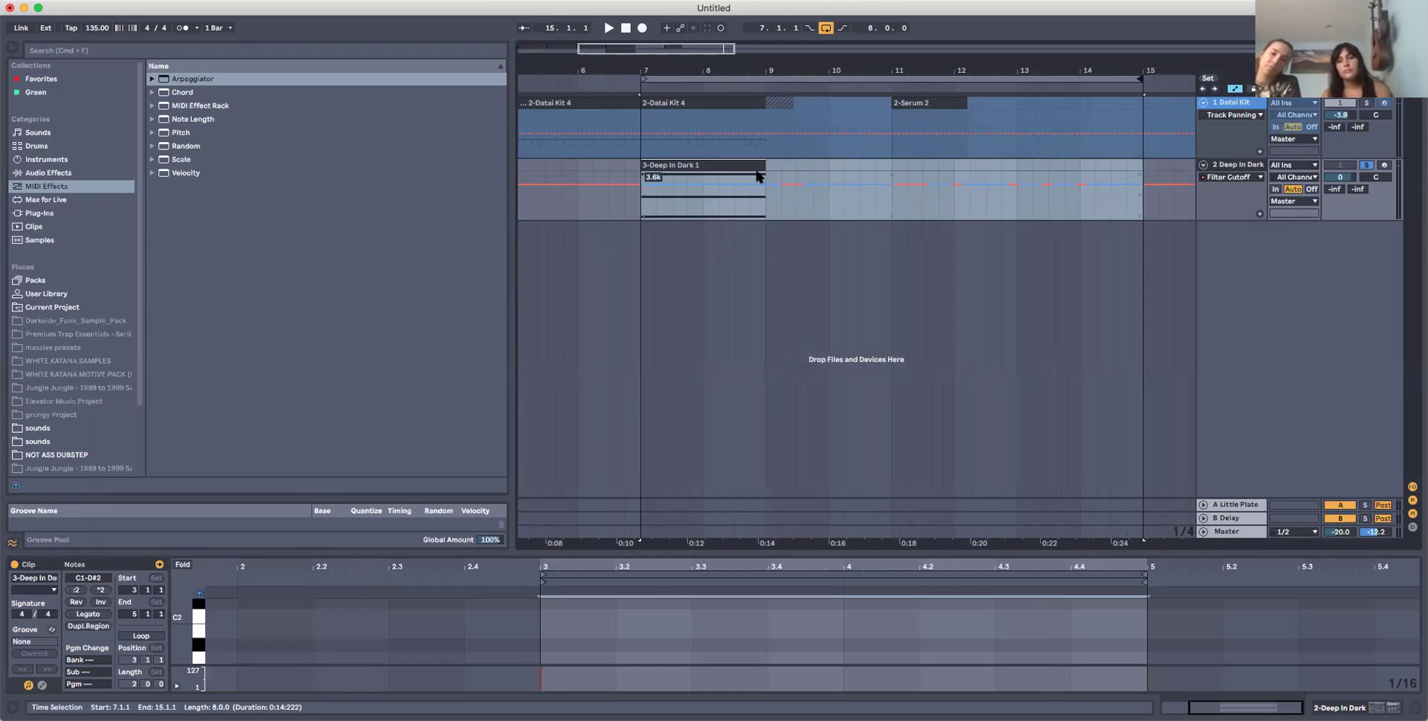
drag(760, 167, 1141, 163)
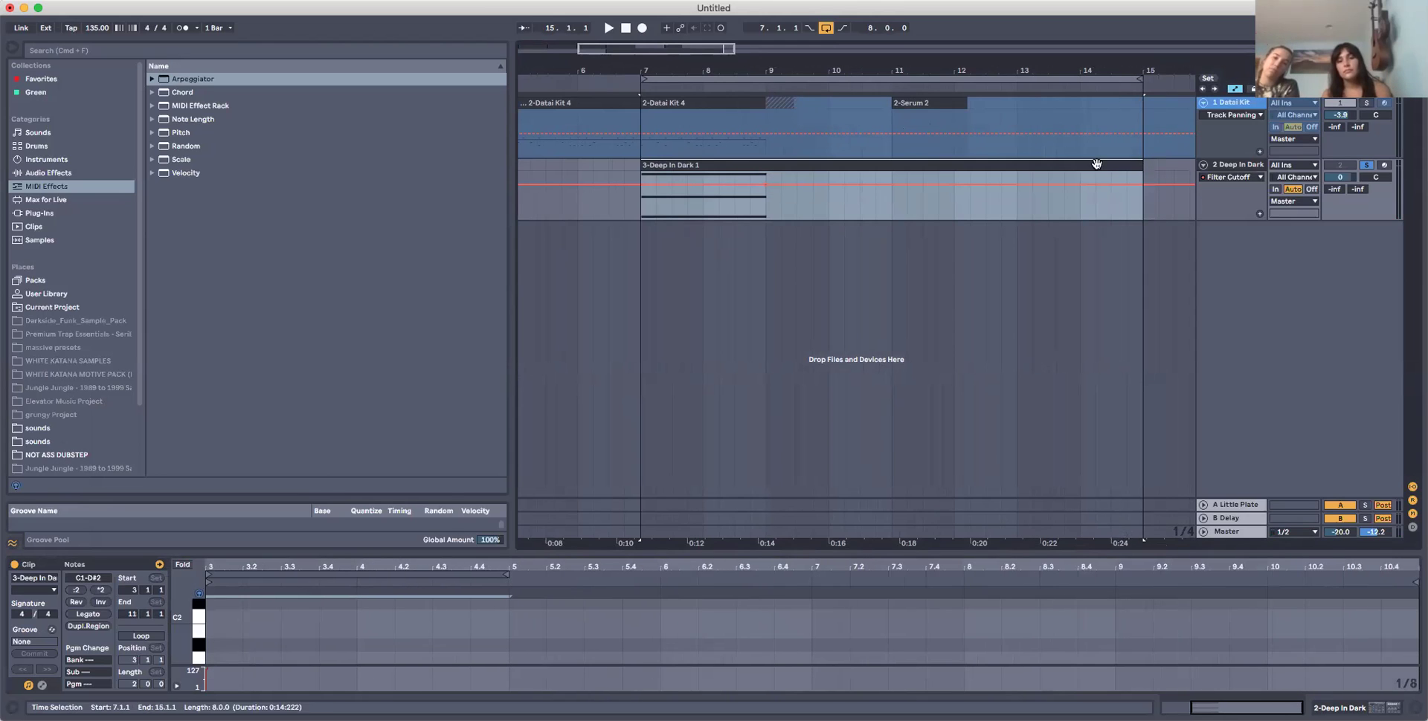
Stretch the clip's C1, G1 and D#2 notes to the clip's end with Legato in the enlarged note editor.
drag(803, 551, 852, 223)
key(space)
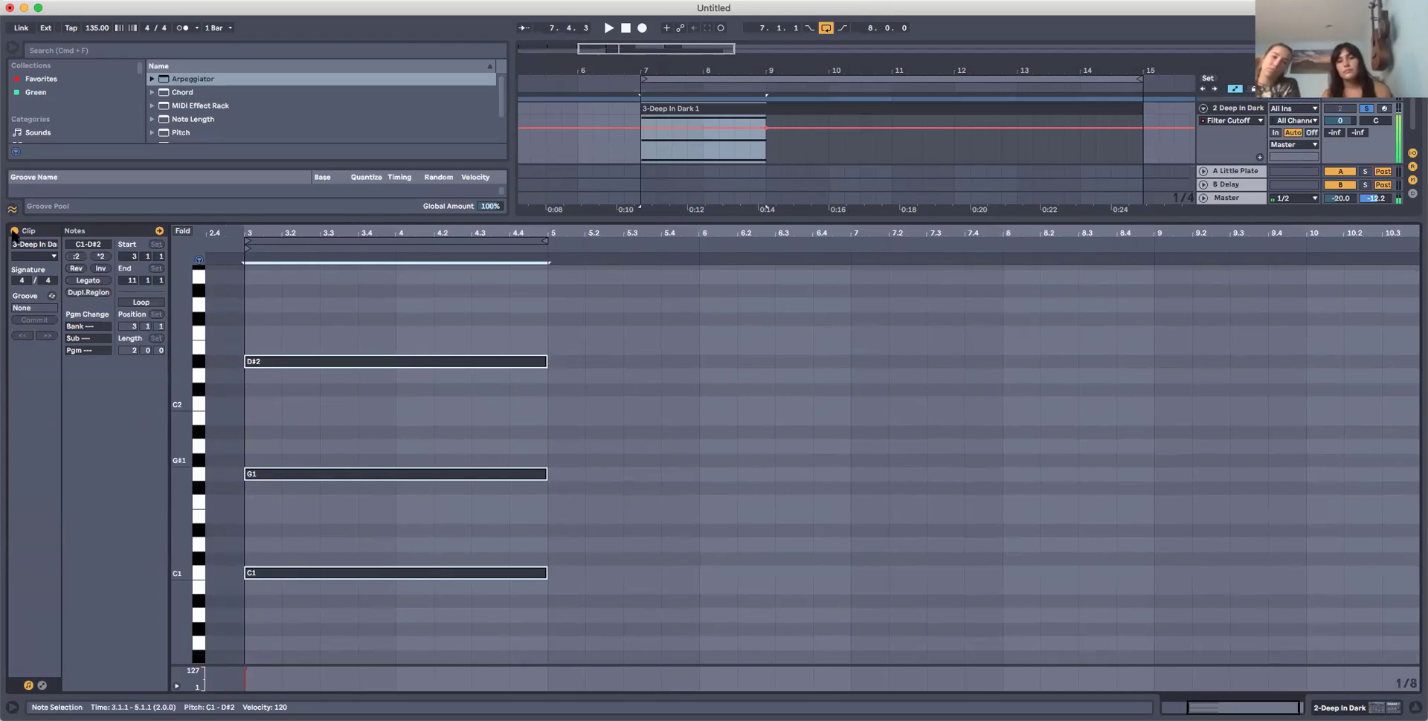
click(82, 281)
drag(530, 221, 646, 571)
Set the Style of the Deep In Dark track's Arpeggiator to Random.
double_click(1234, 165)
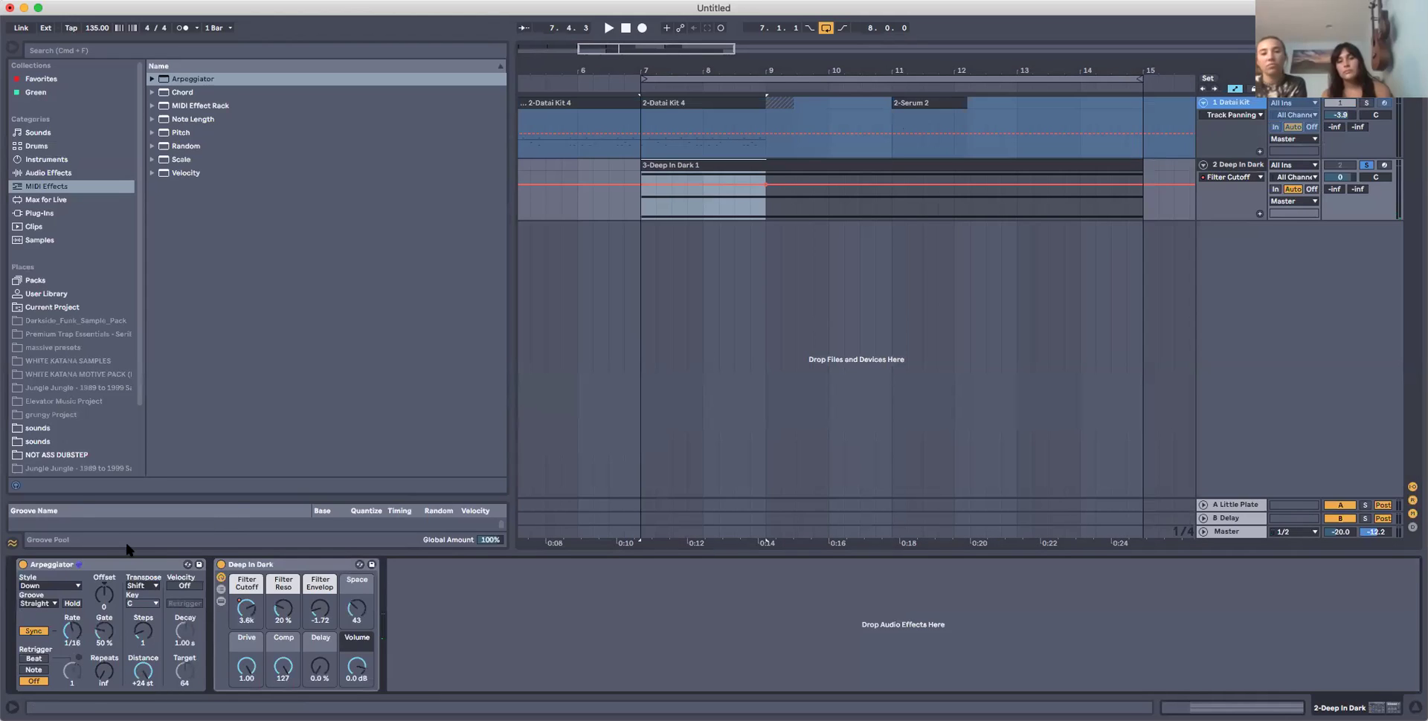
click(42, 586)
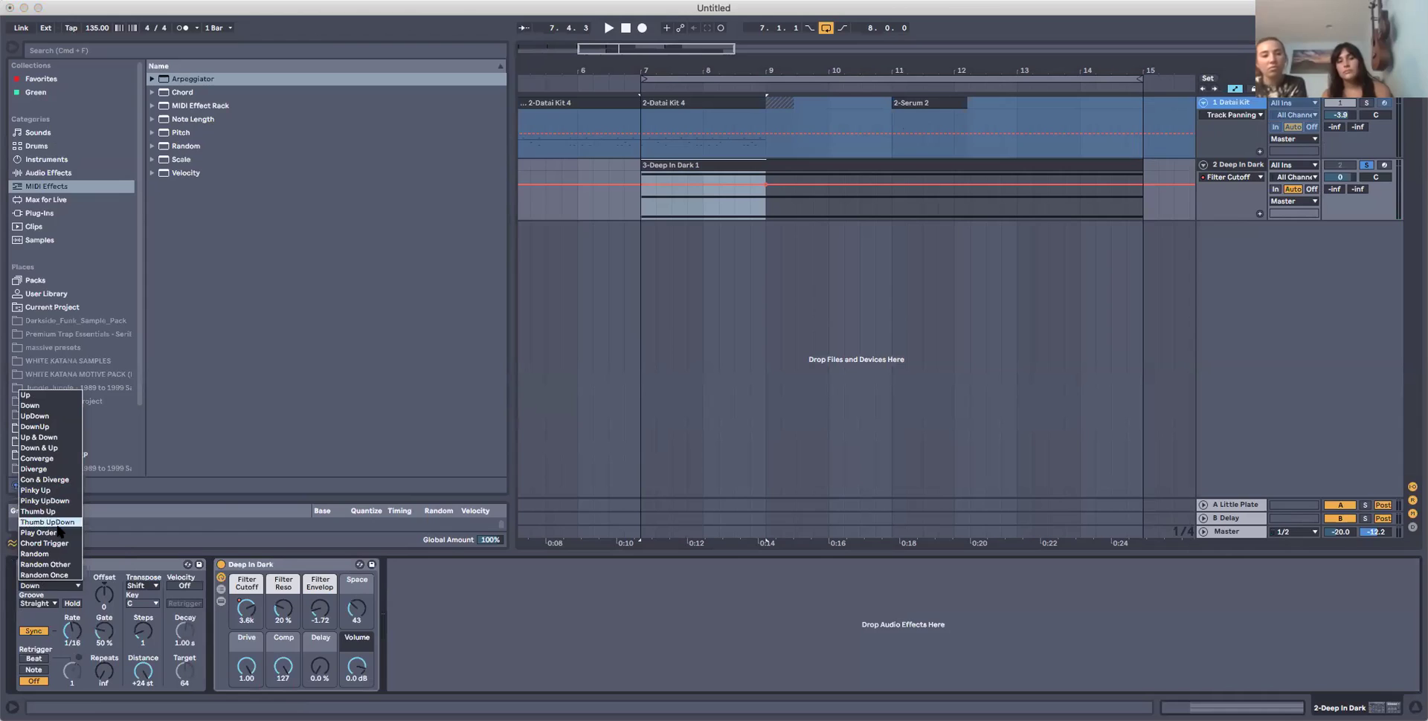
click(49, 553)
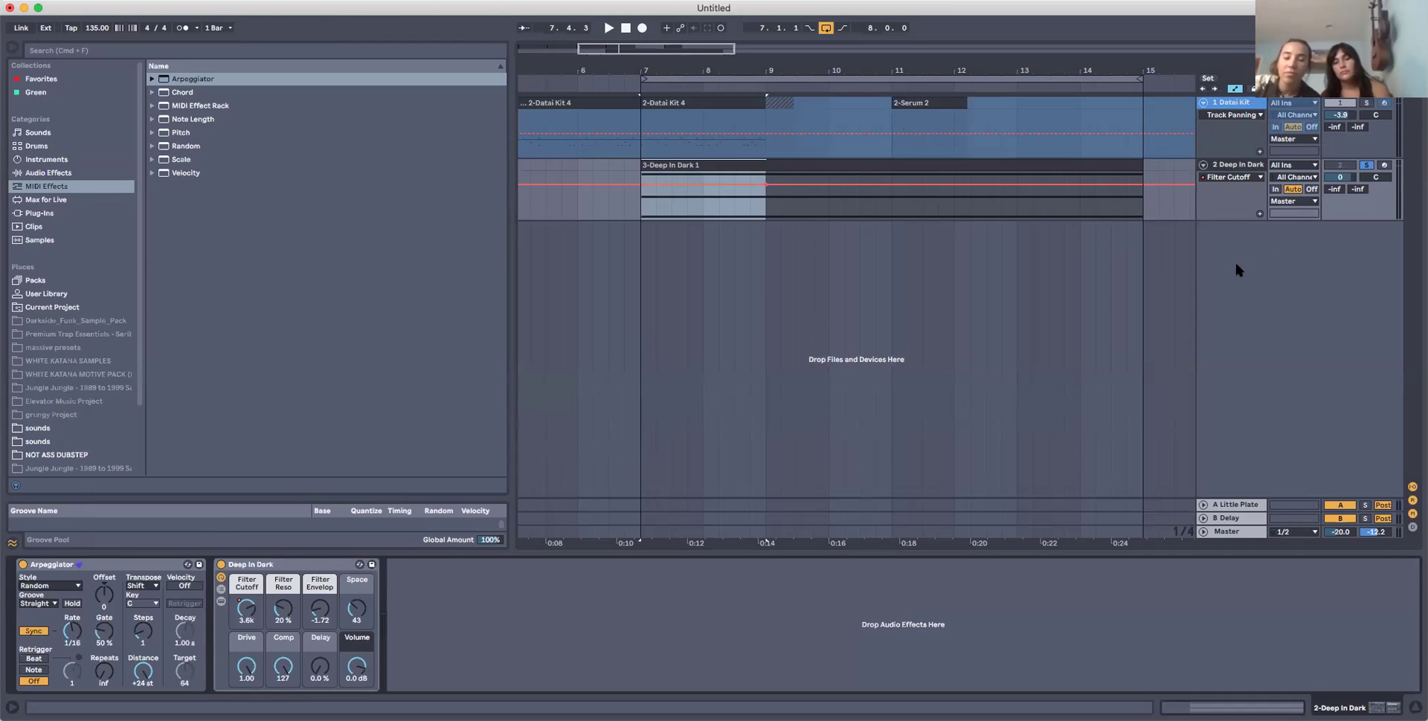
Insert a new audio track below the Deep In Dark track.
right_click(1234, 284)
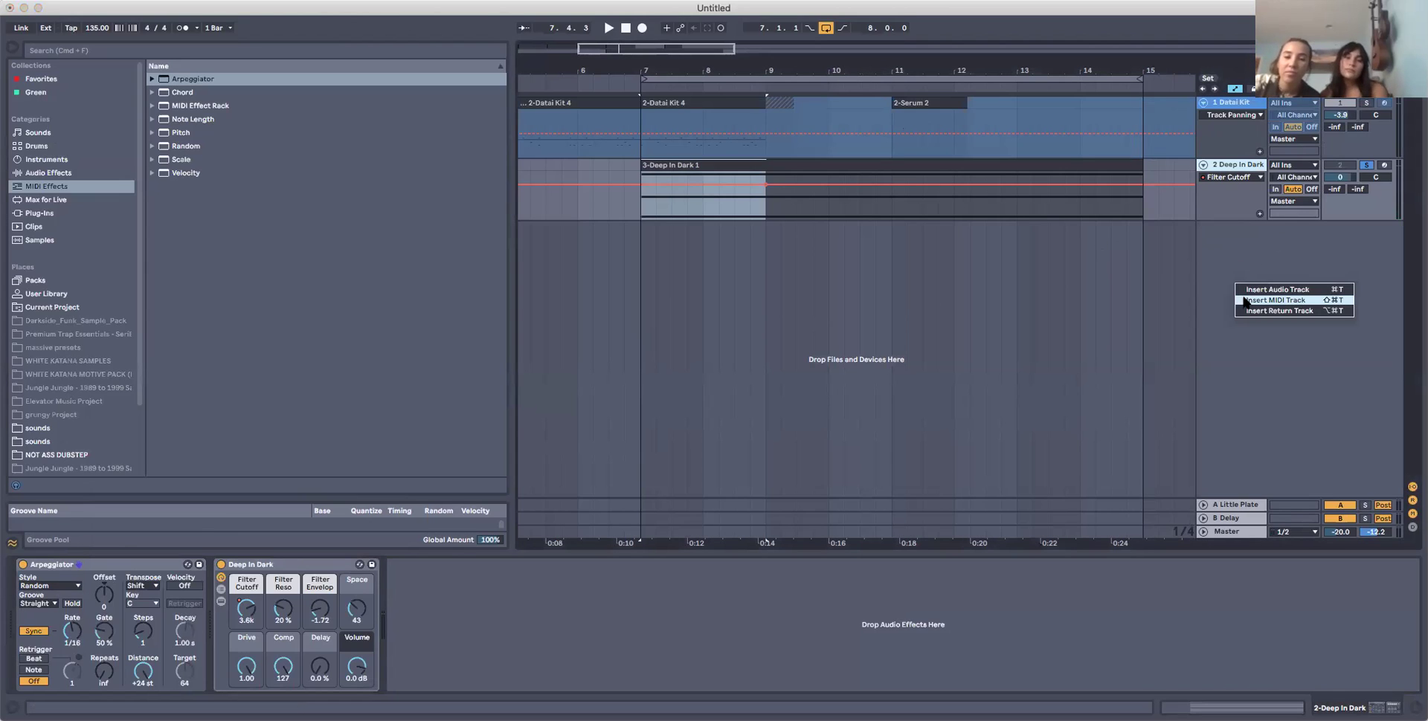
right_click(1224, 261)
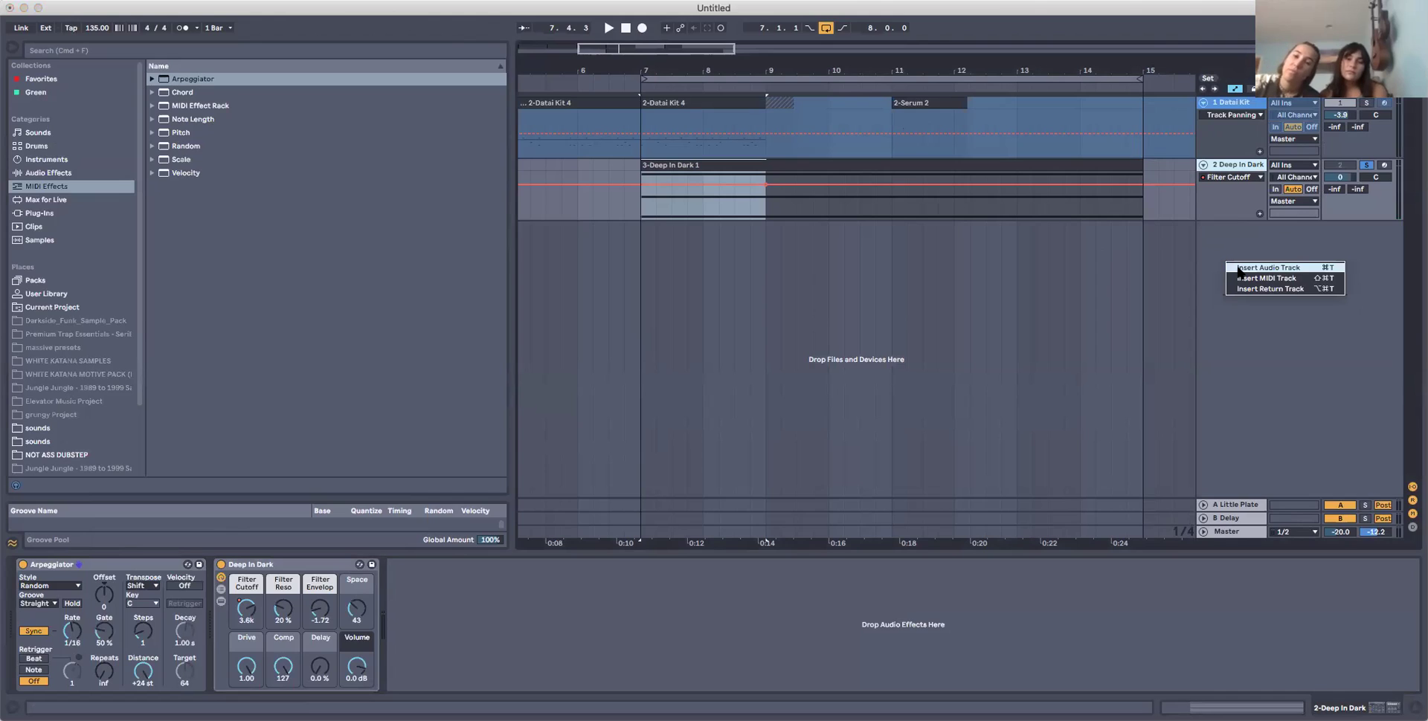
click(1238, 270)
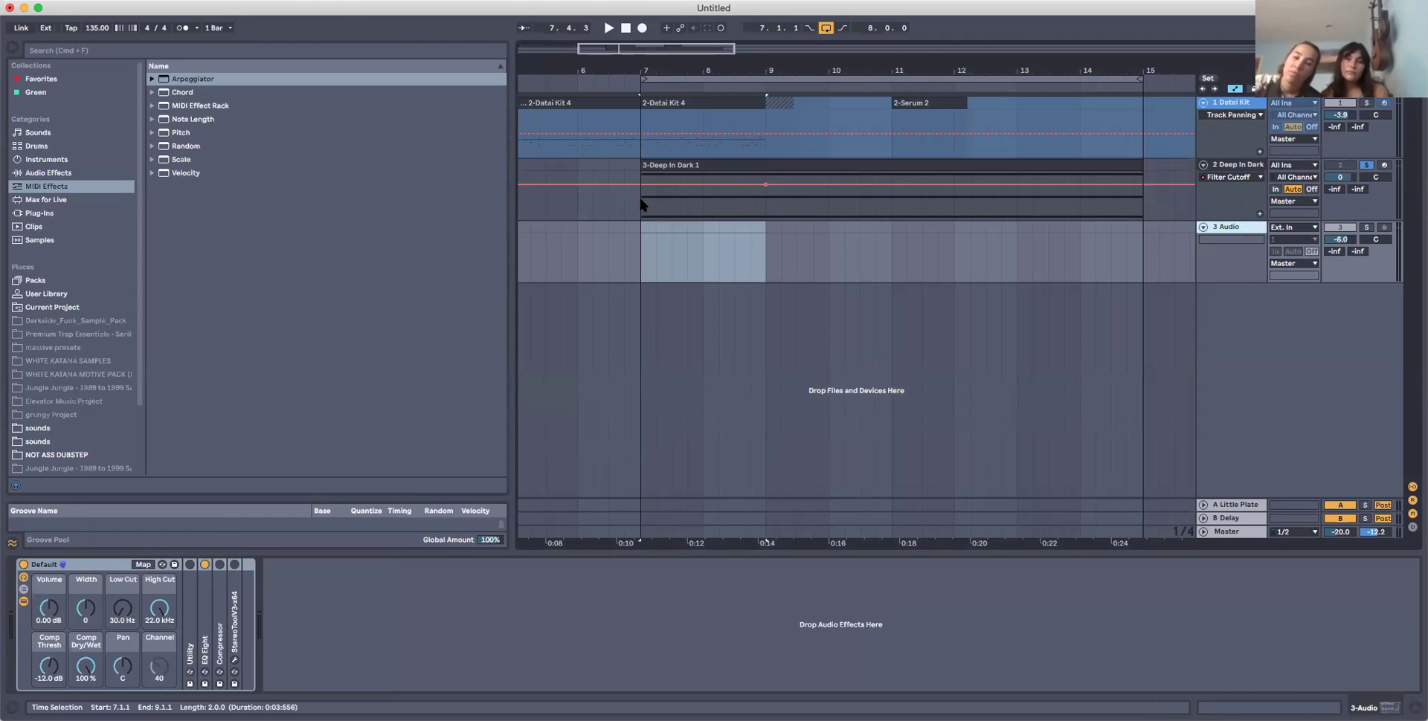
Compare the devices of the Deep In Dark and audio tracks, and highlight the audio track from 7.1.1 to 14.3.1.
click(1258, 167)
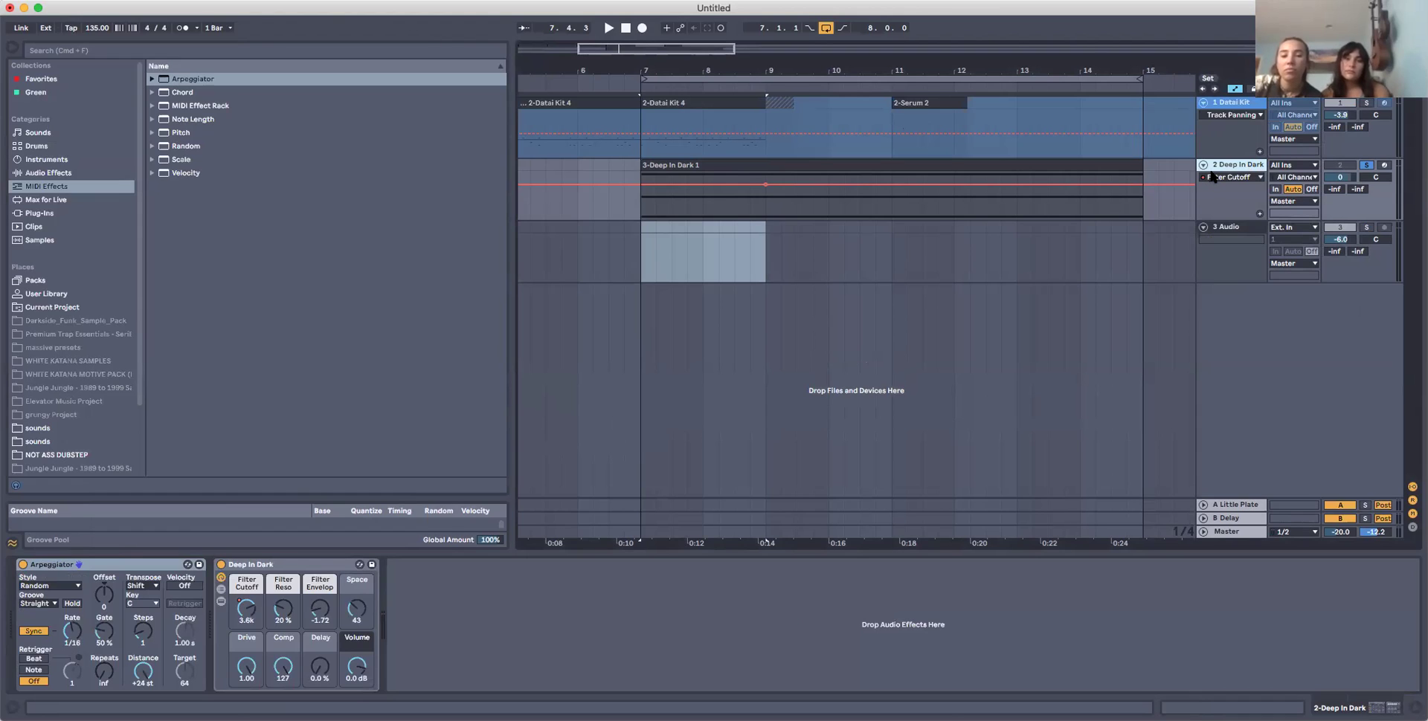
click(1225, 229)
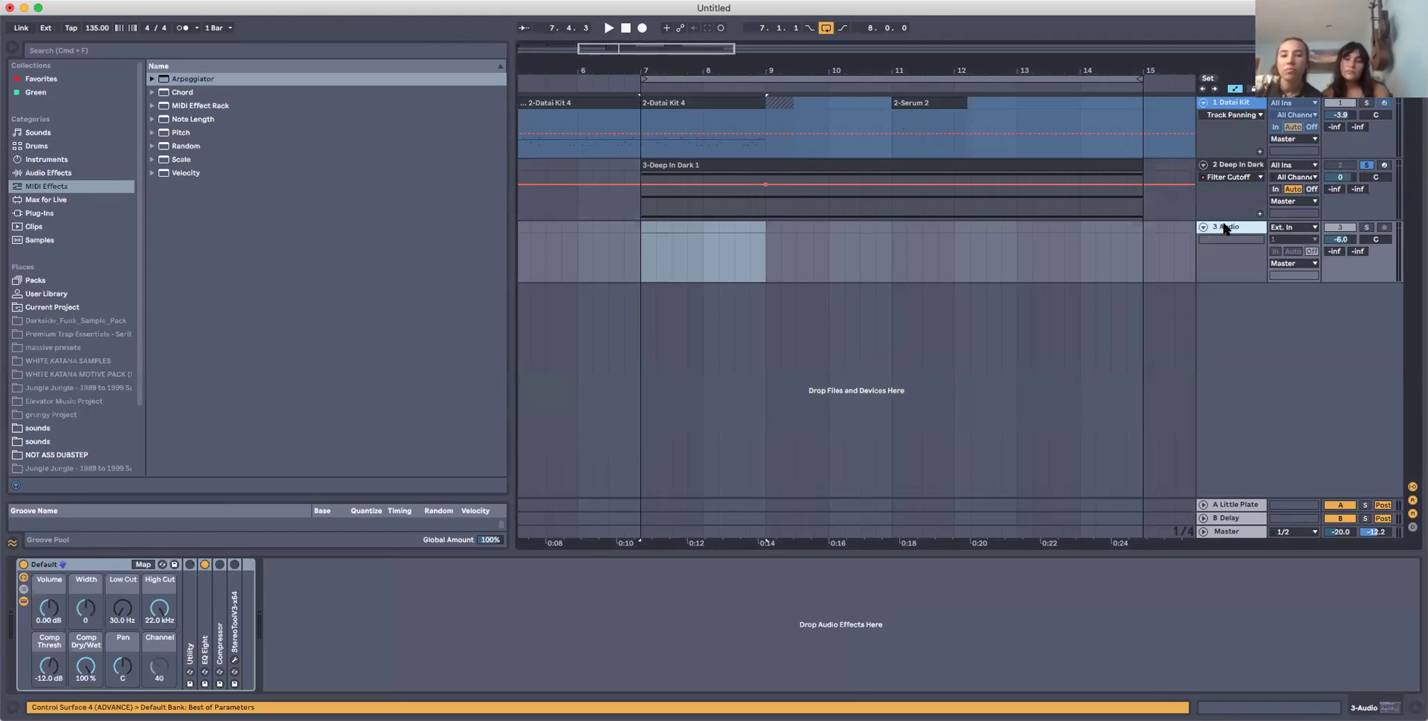
drag(640, 260, 892, 250)
drag(985, 223, 1113, 235)
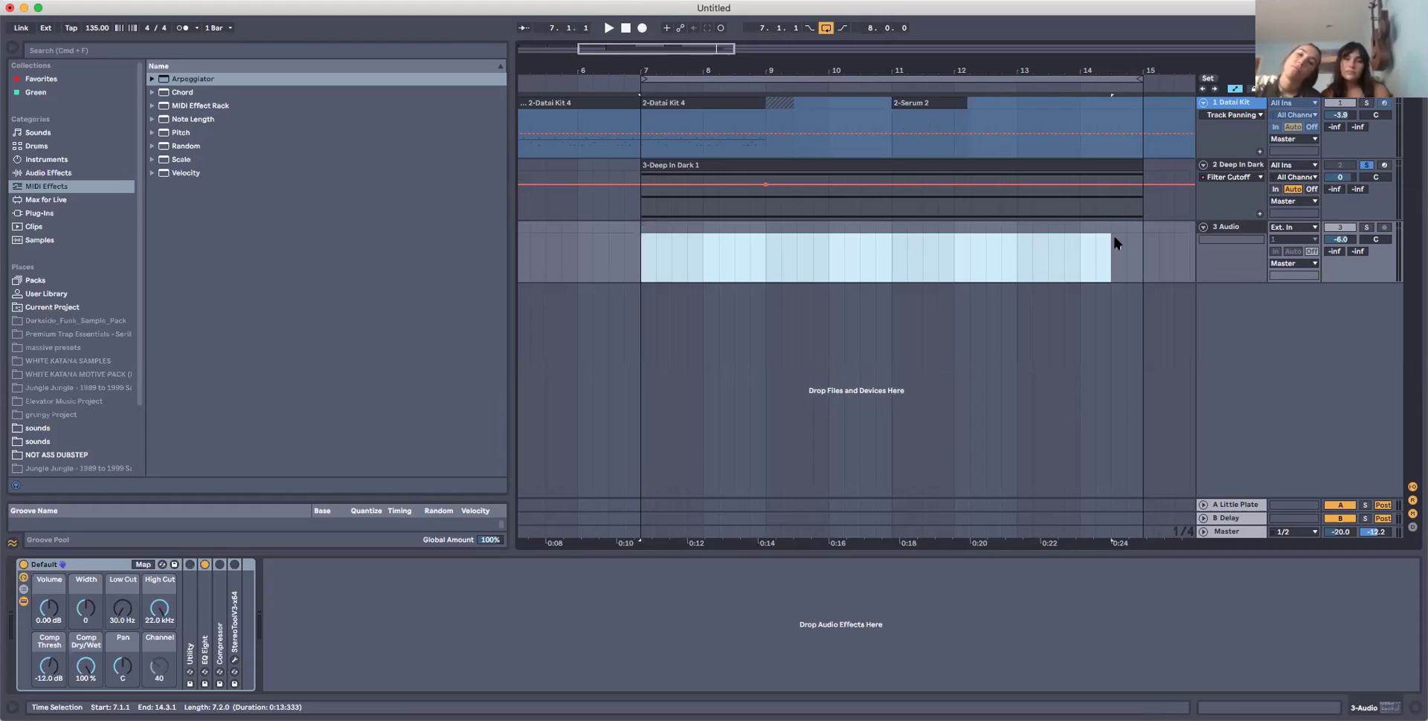
mouse_move(726, 184)
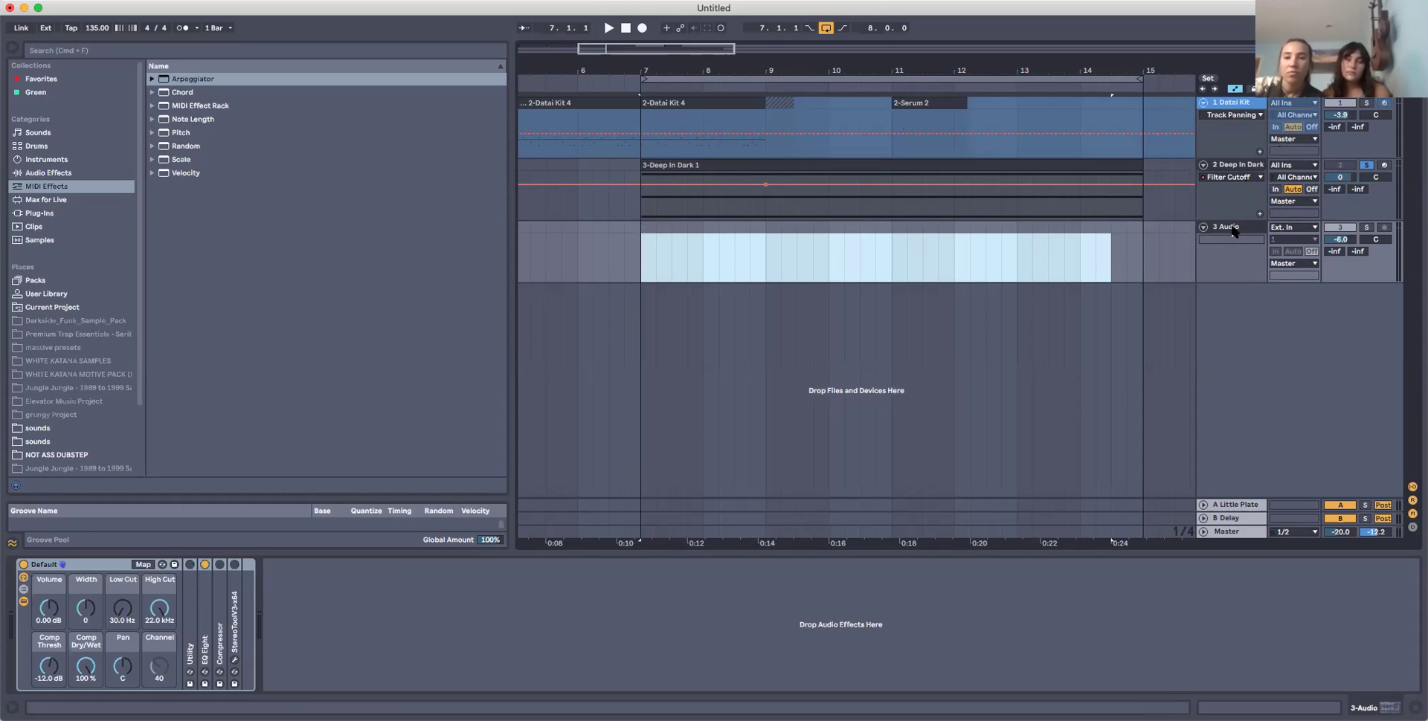
Route the Deep In Dark track's output to 3-Audio and play back the Deep In Dark clip.
click(1288, 202)
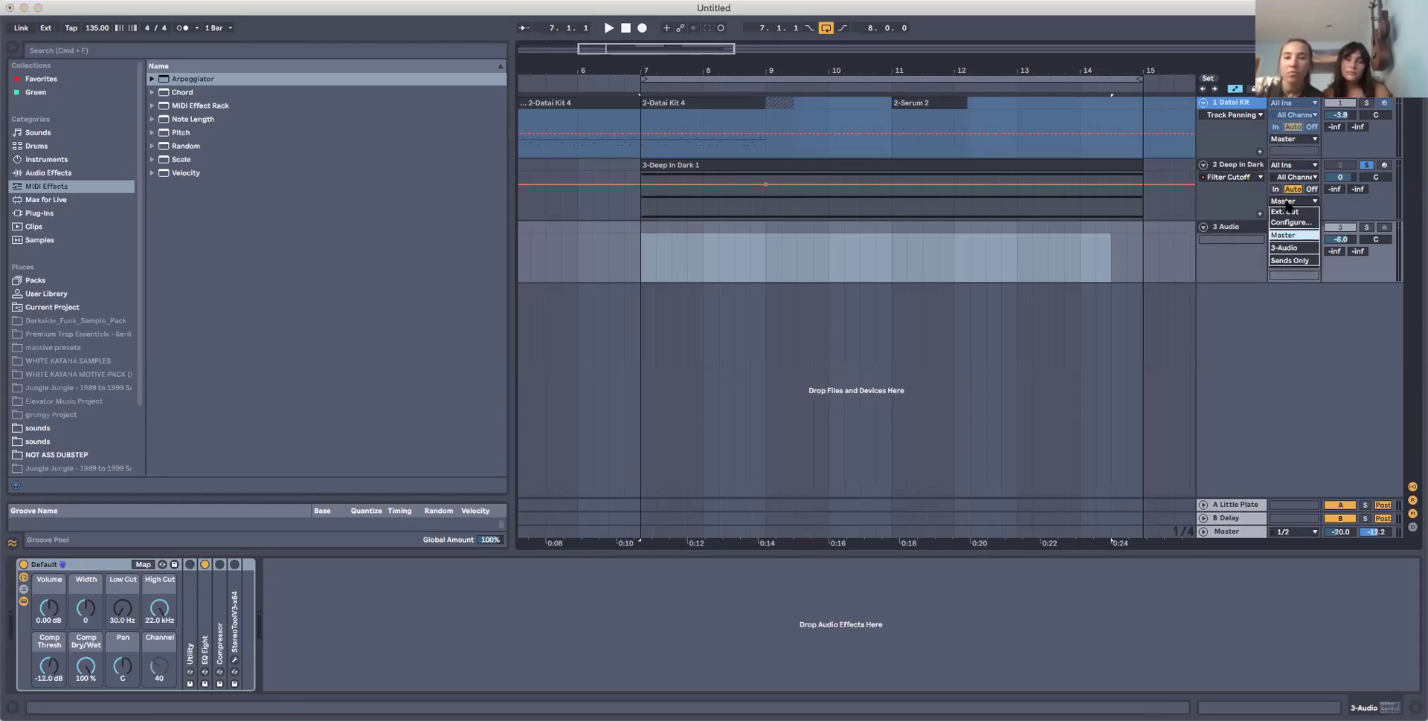
click(1281, 248)
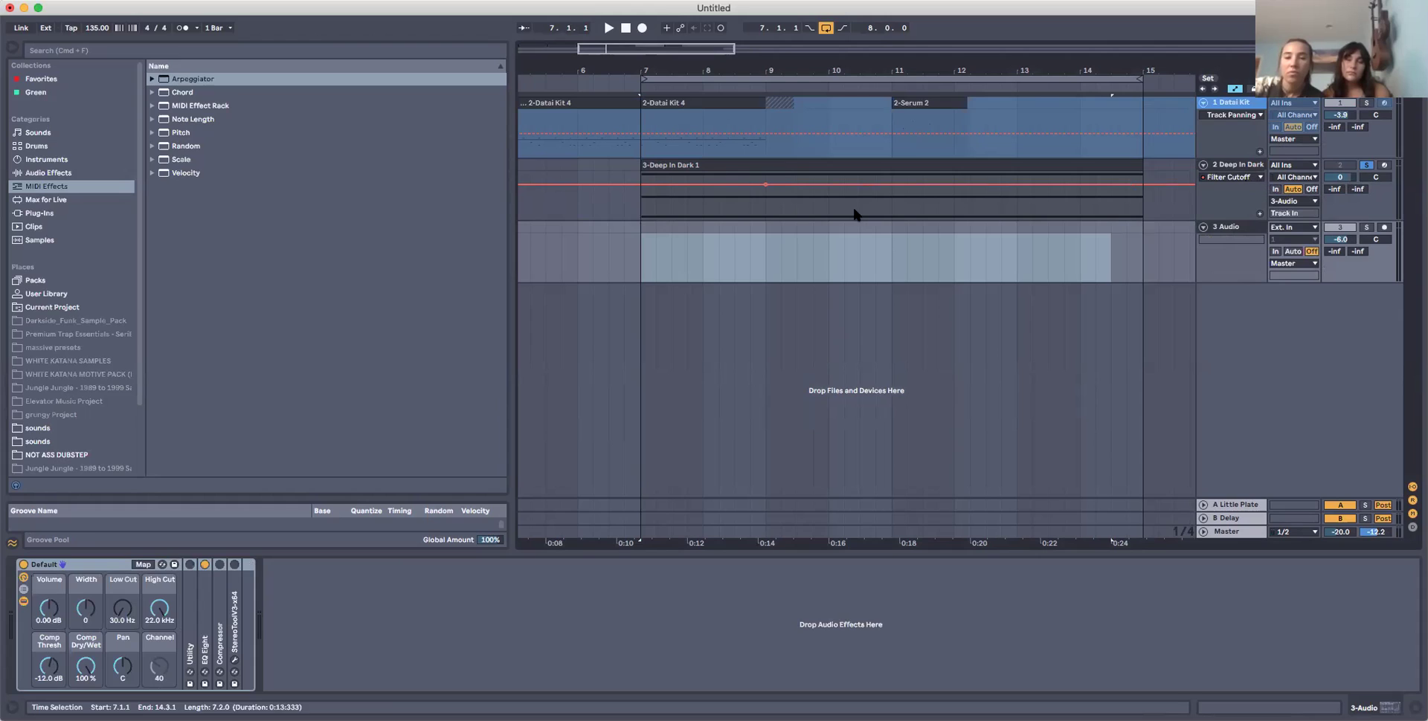
click(699, 164)
key(space)
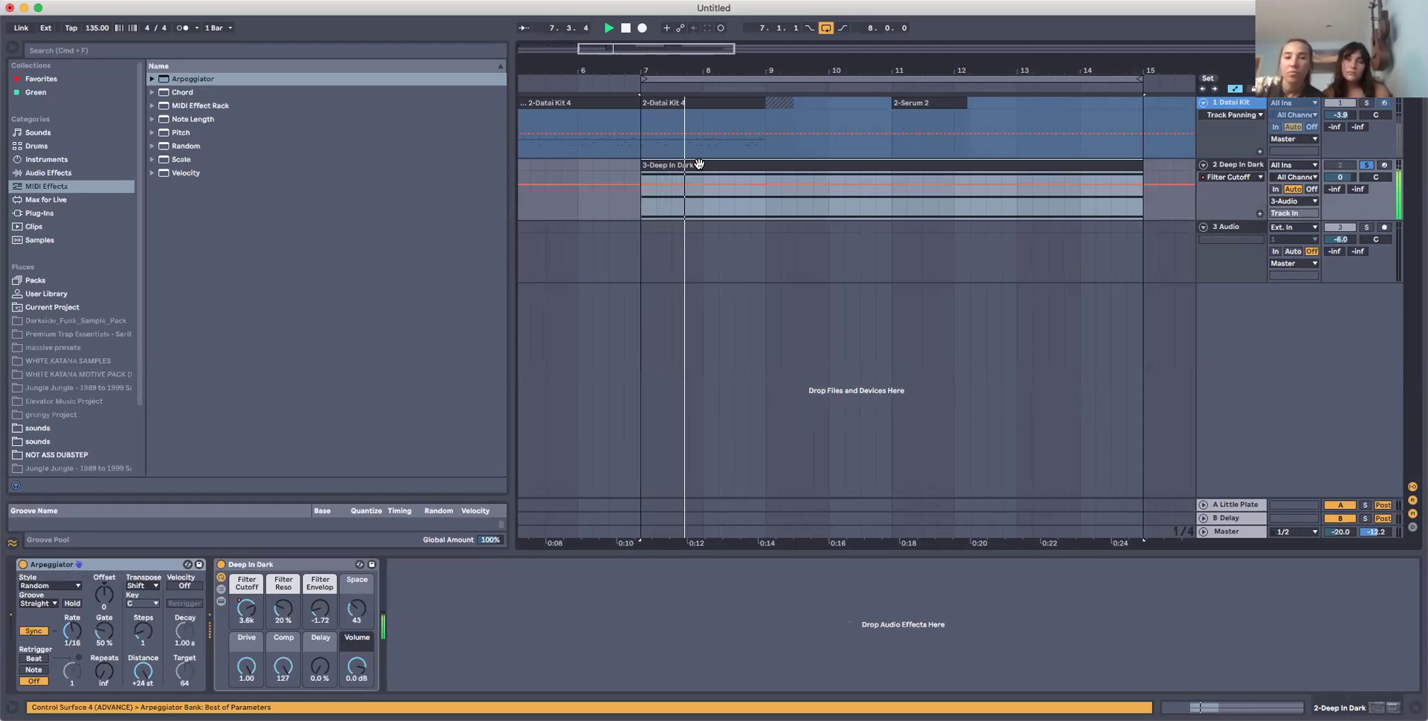
key(space)
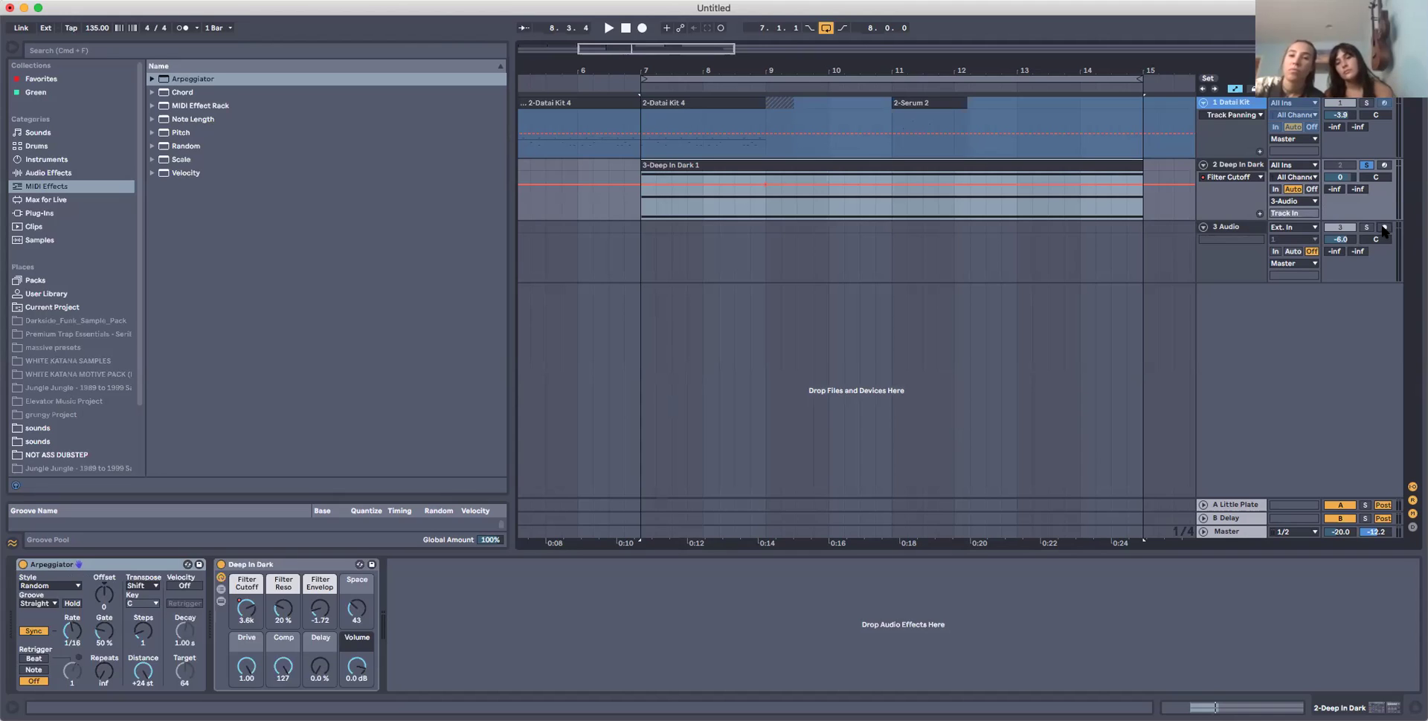
Arm the audio track and record the arpeggio onto it from bar 7 to past bar 11.
click(637, 233)
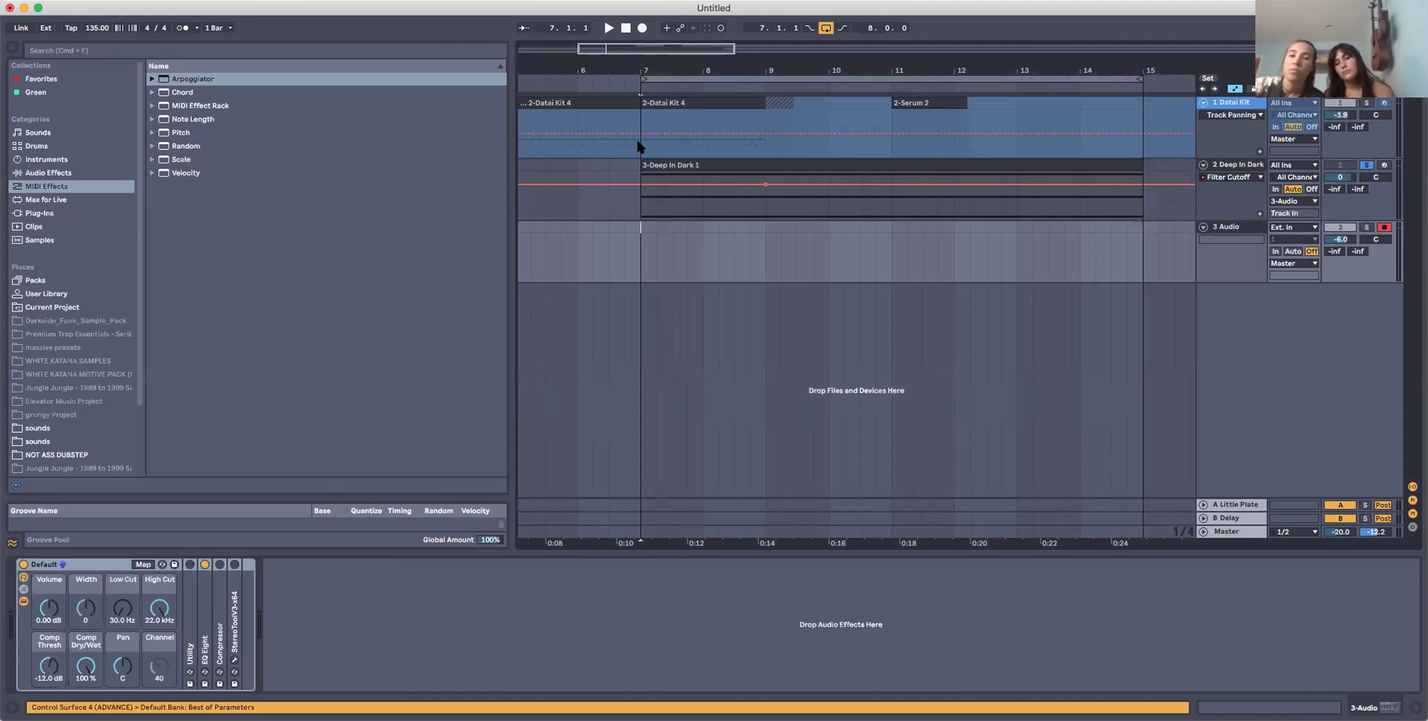
click(641, 29)
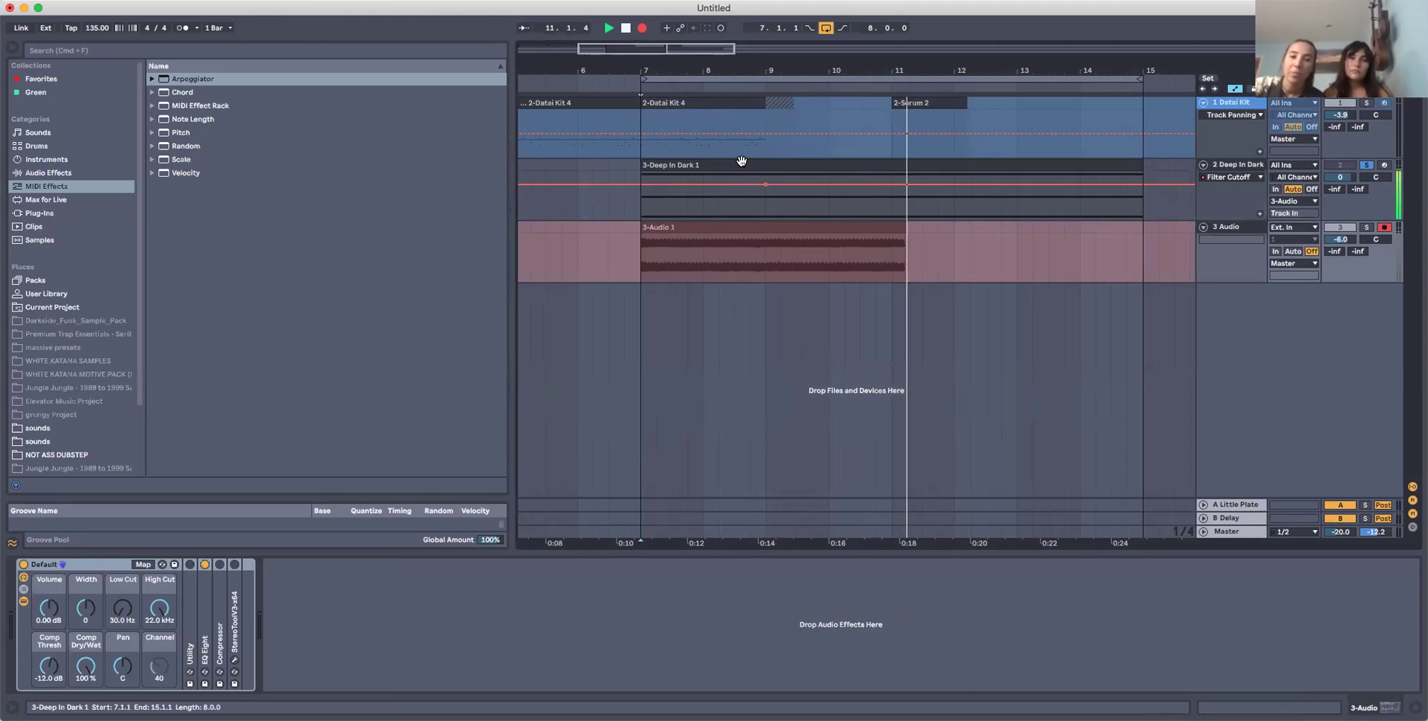
key(space)
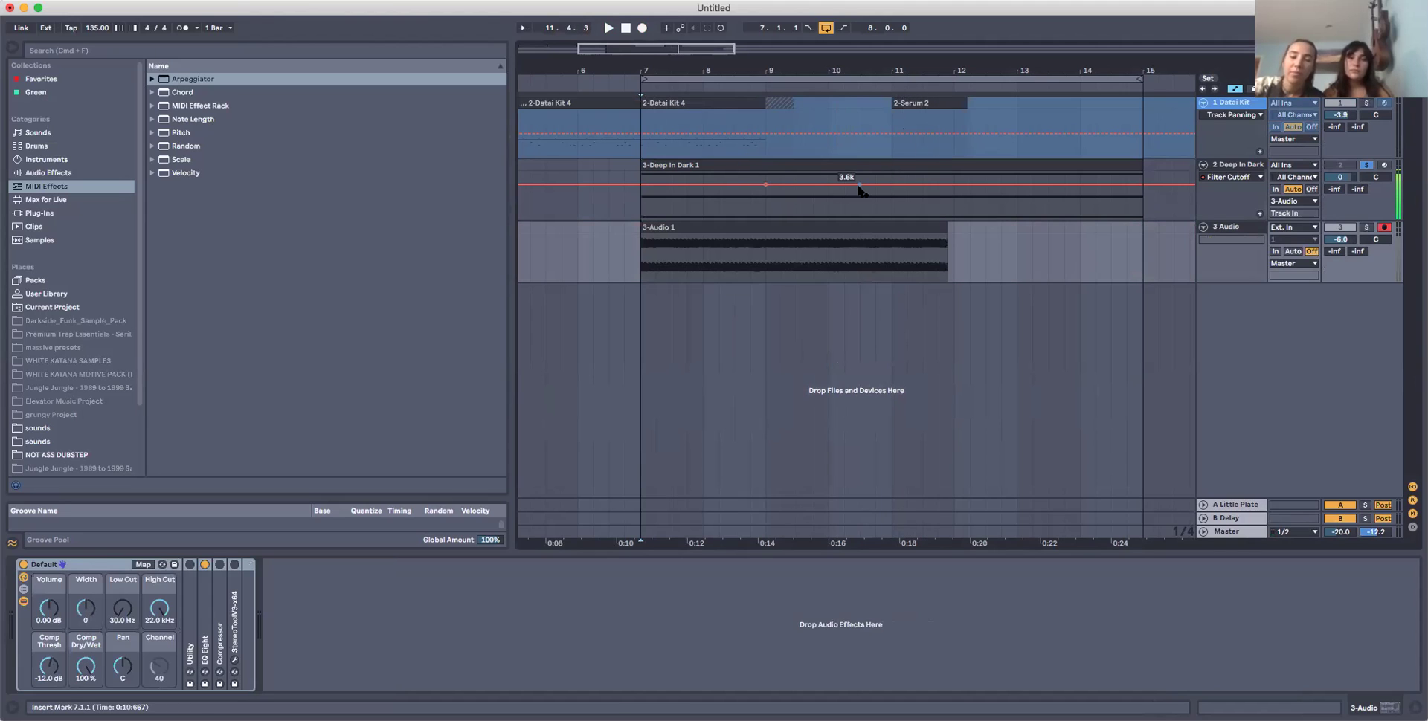
Delete the recorded audio clip, play back from bar 7, and set the audio track's monitoring to Auto.
click(866, 230)
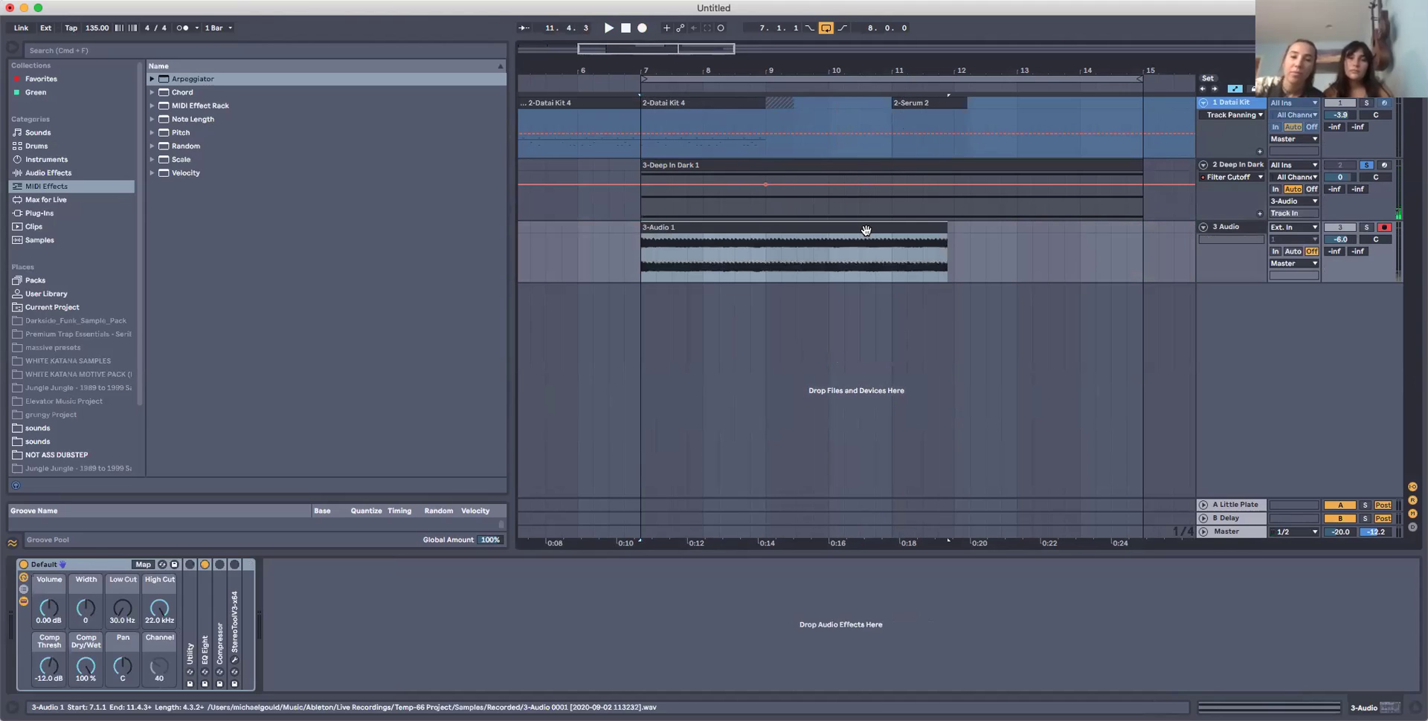
click(1292, 252)
key(space)
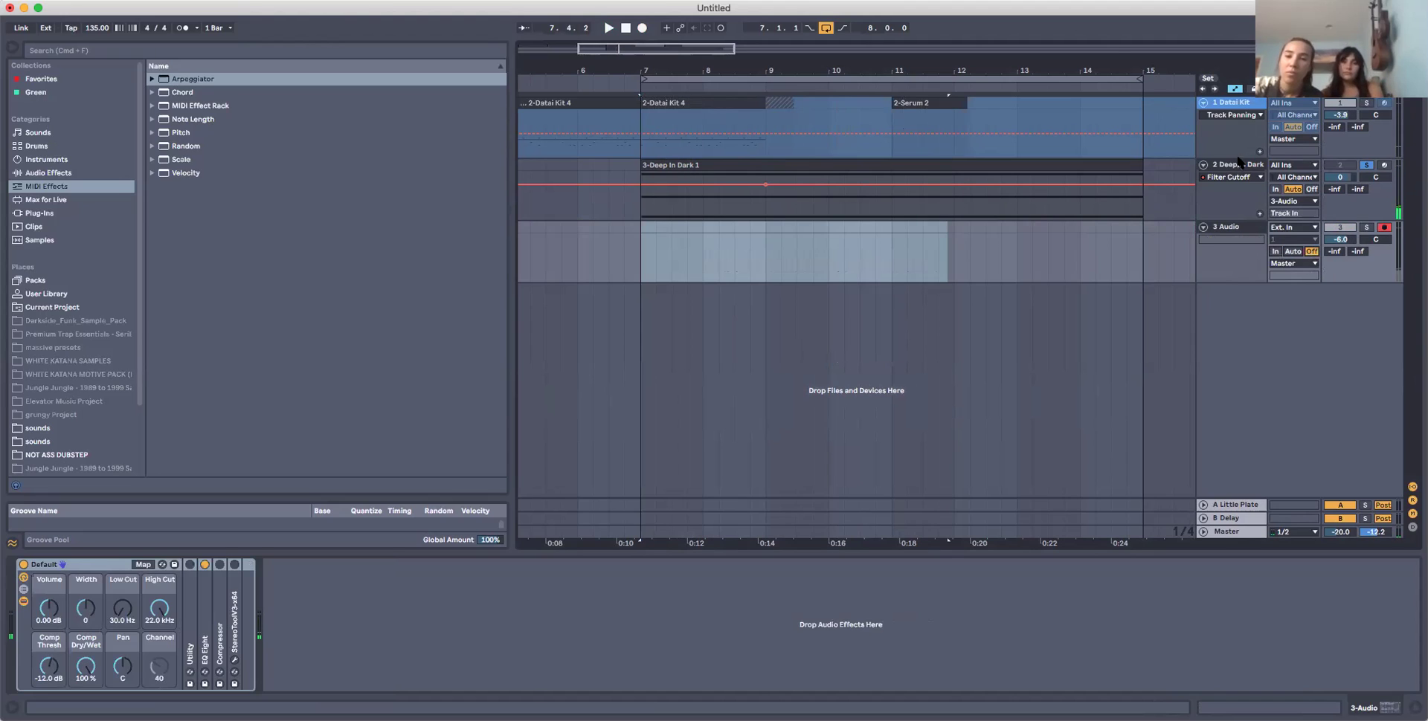
click(1240, 228)
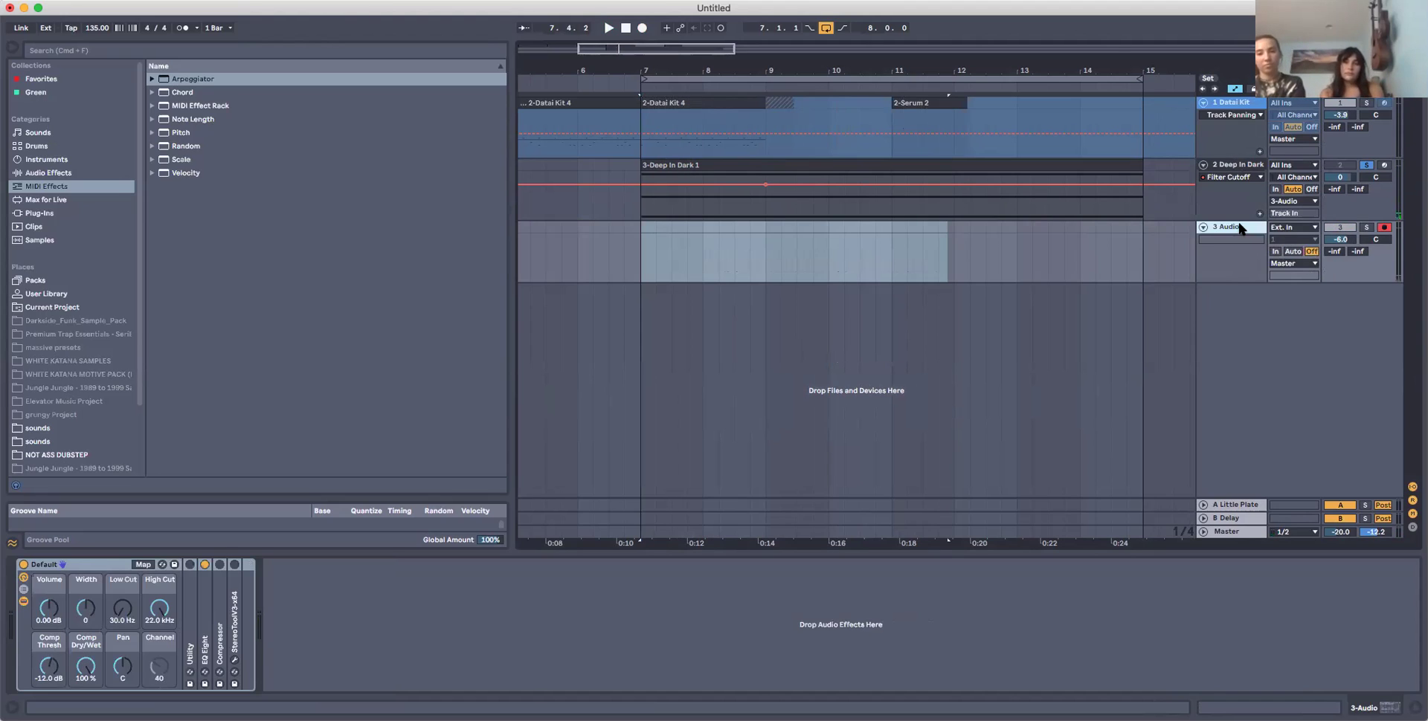
click(1293, 252)
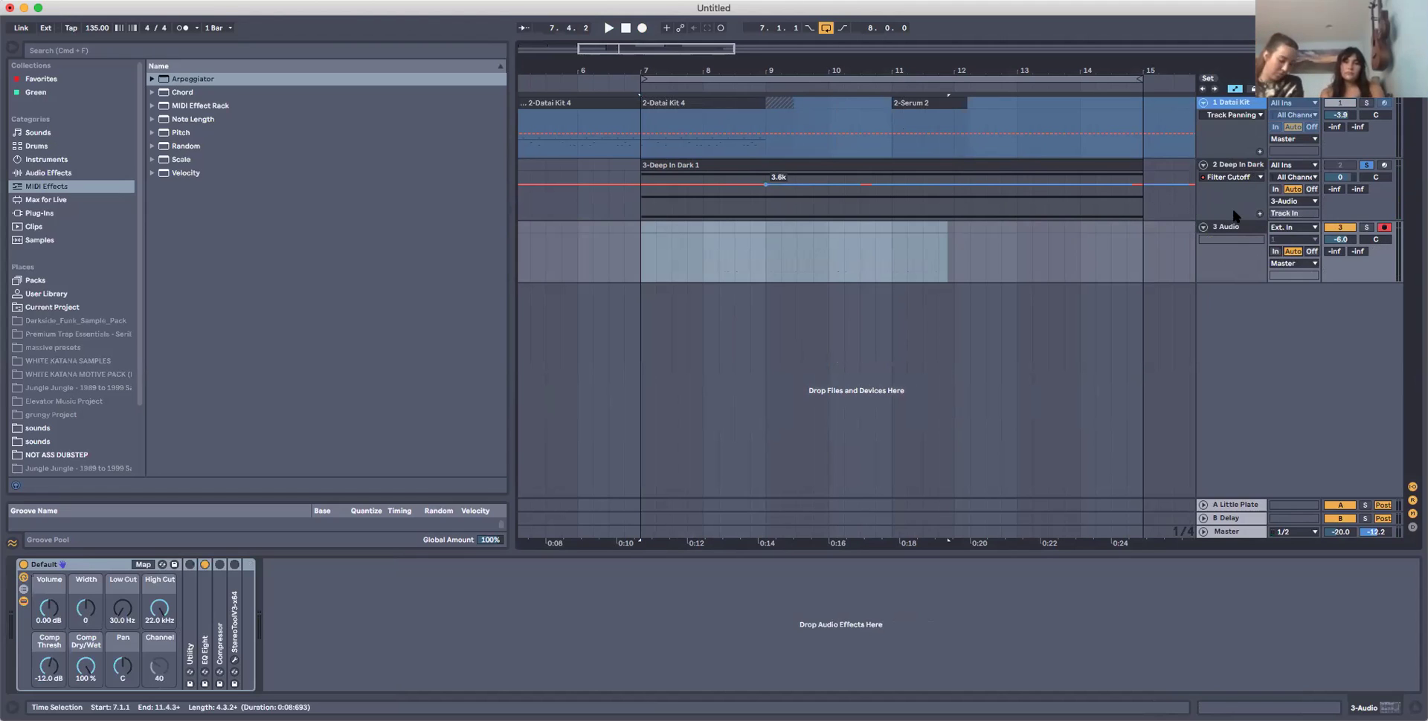
Place the insert marker at 7.1.1 on the audio track and set the metronome count-in to 1 bar.
click(1228, 167)
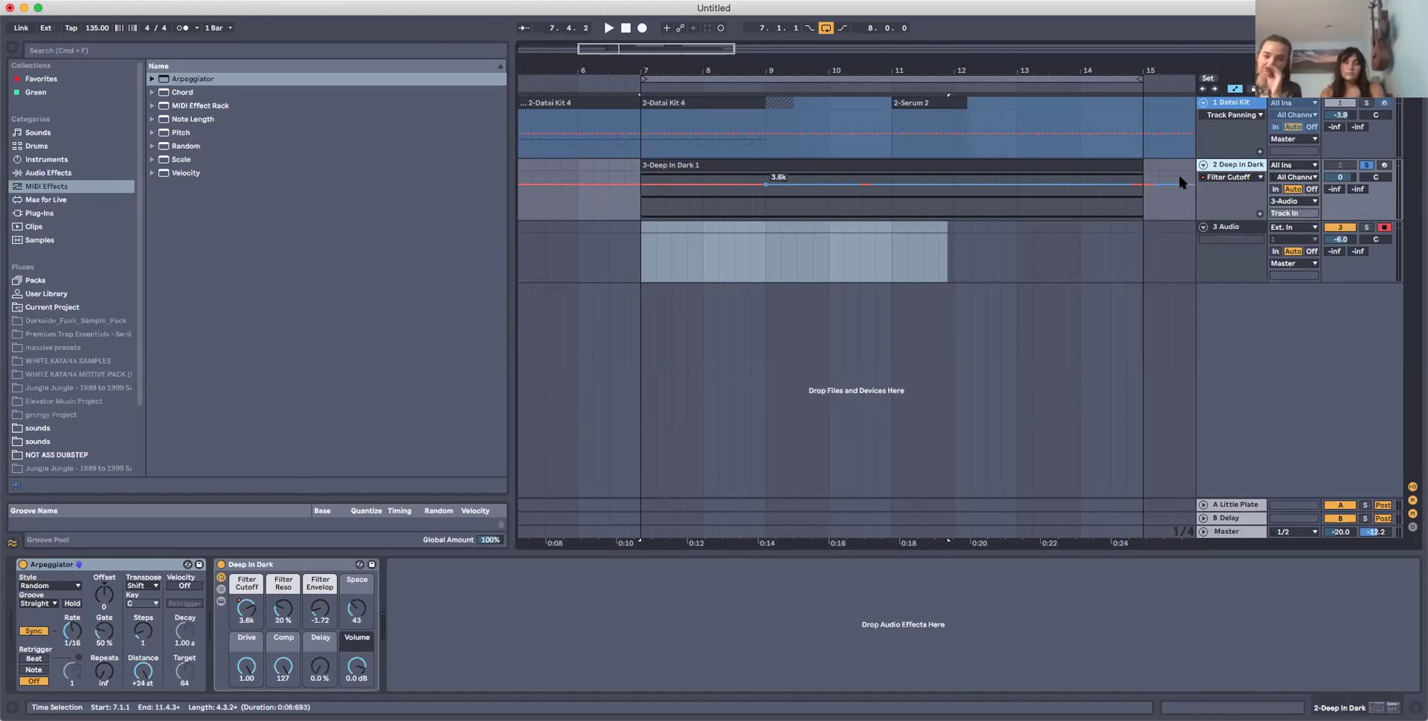
click(640, 233)
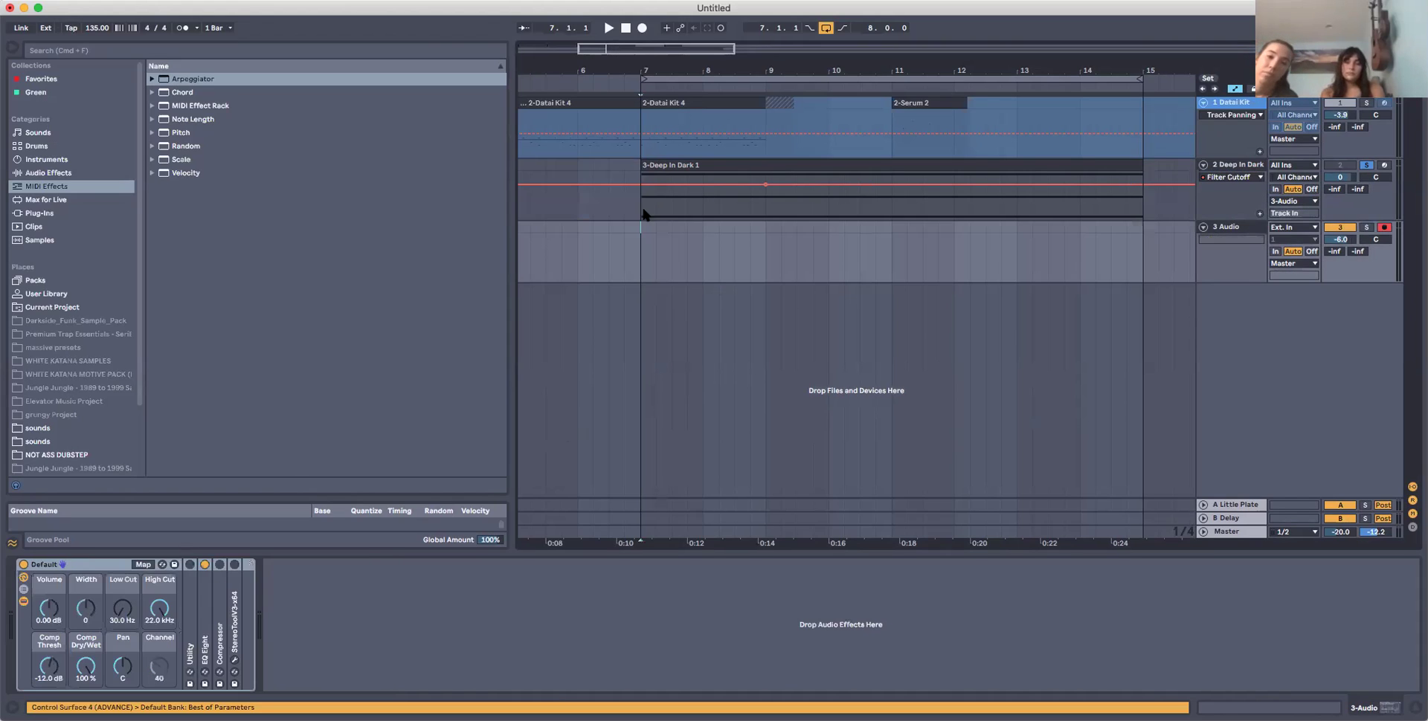
click(198, 28)
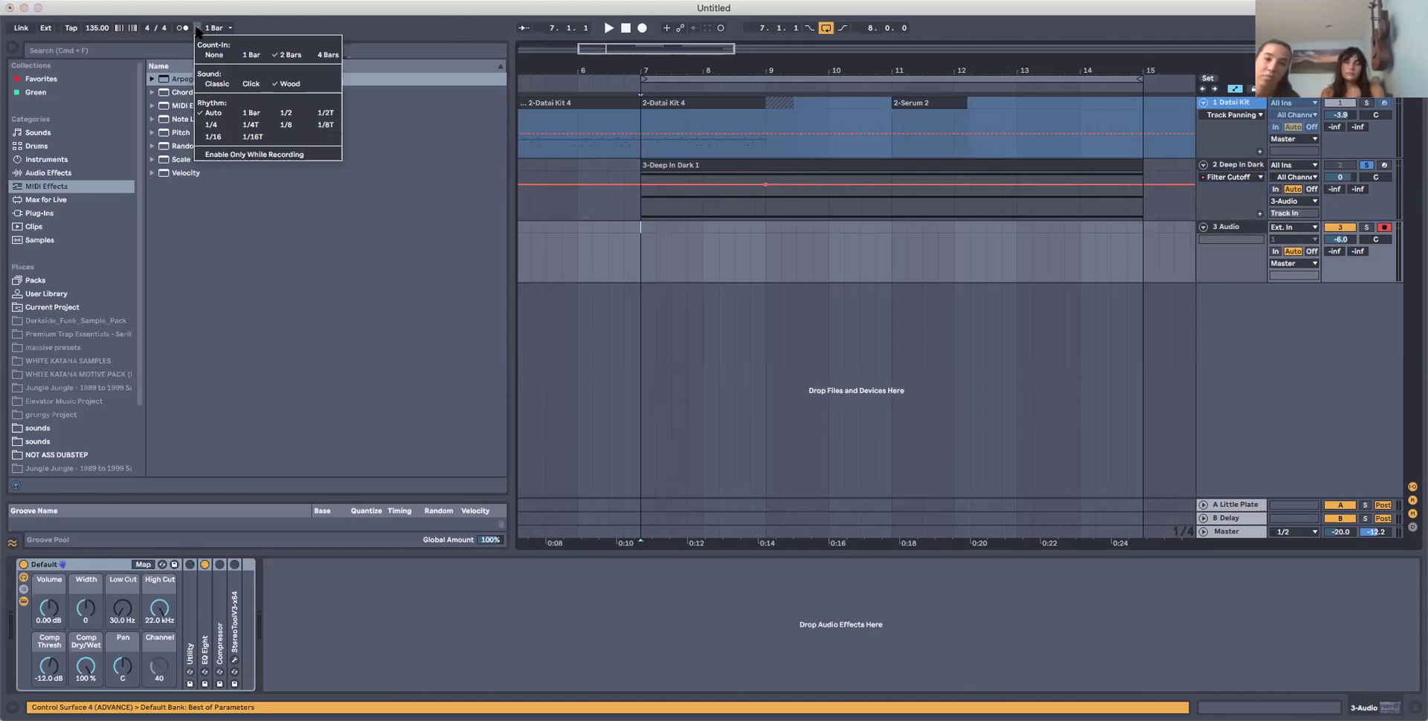
click(249, 54)
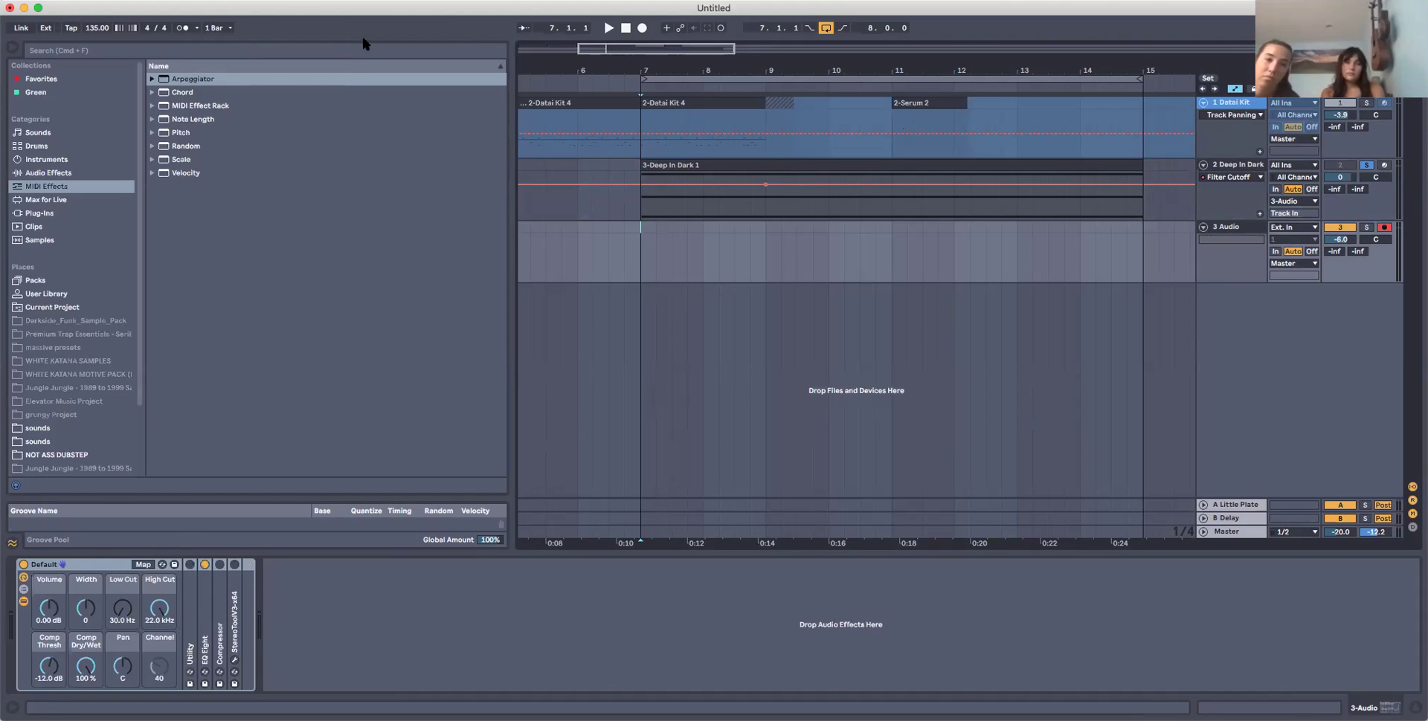
Record the arpeggio onto the audio track from bar 7, raise the Arpeggiator's Steps to 2, and select the recorded clip starting at bar 10.
click(643, 29)
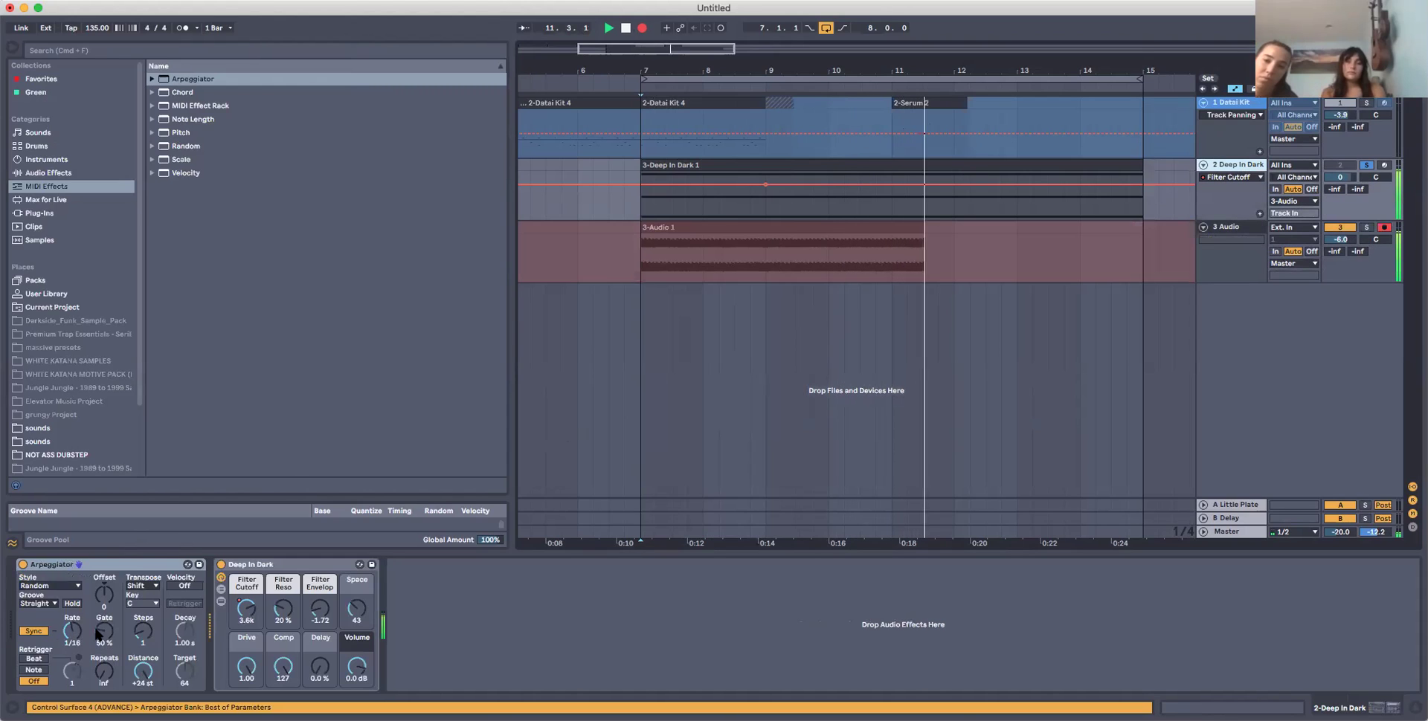
drag(143, 634, 141, 638)
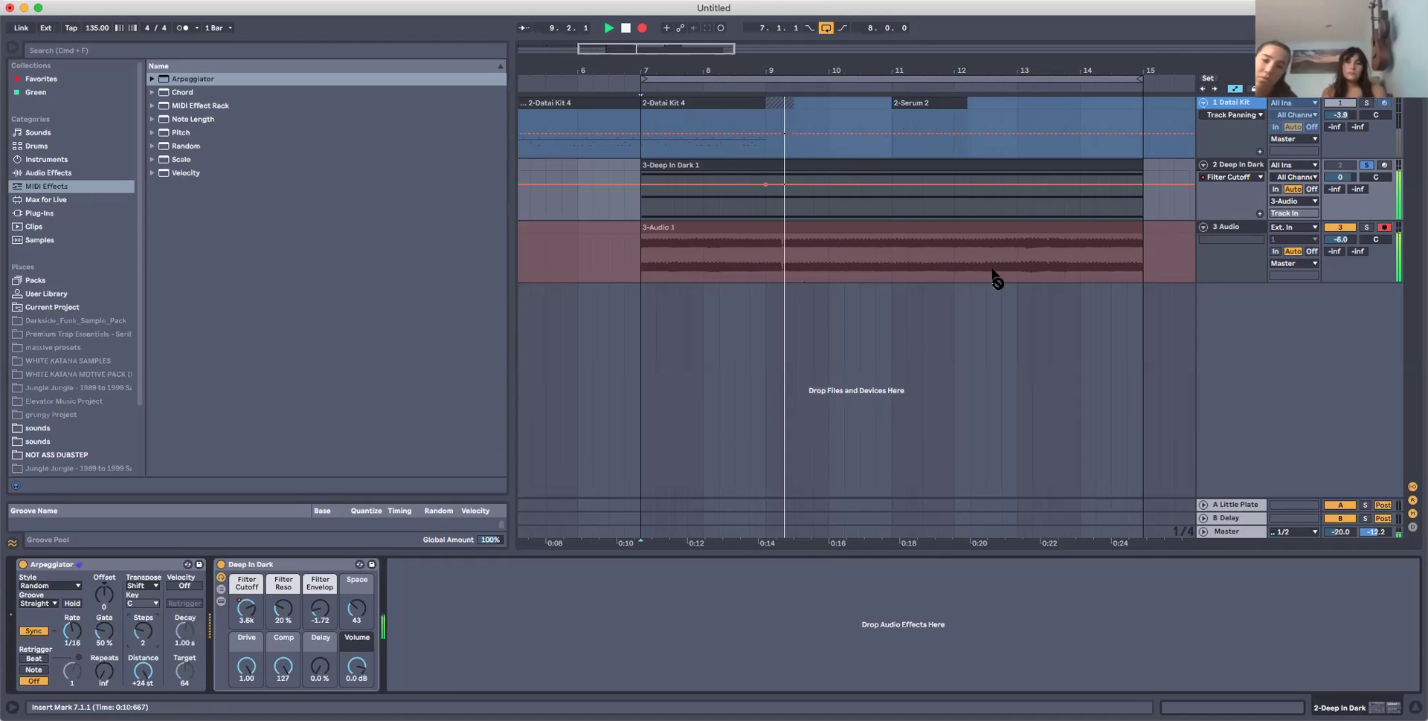
key(space)
click(859, 231)
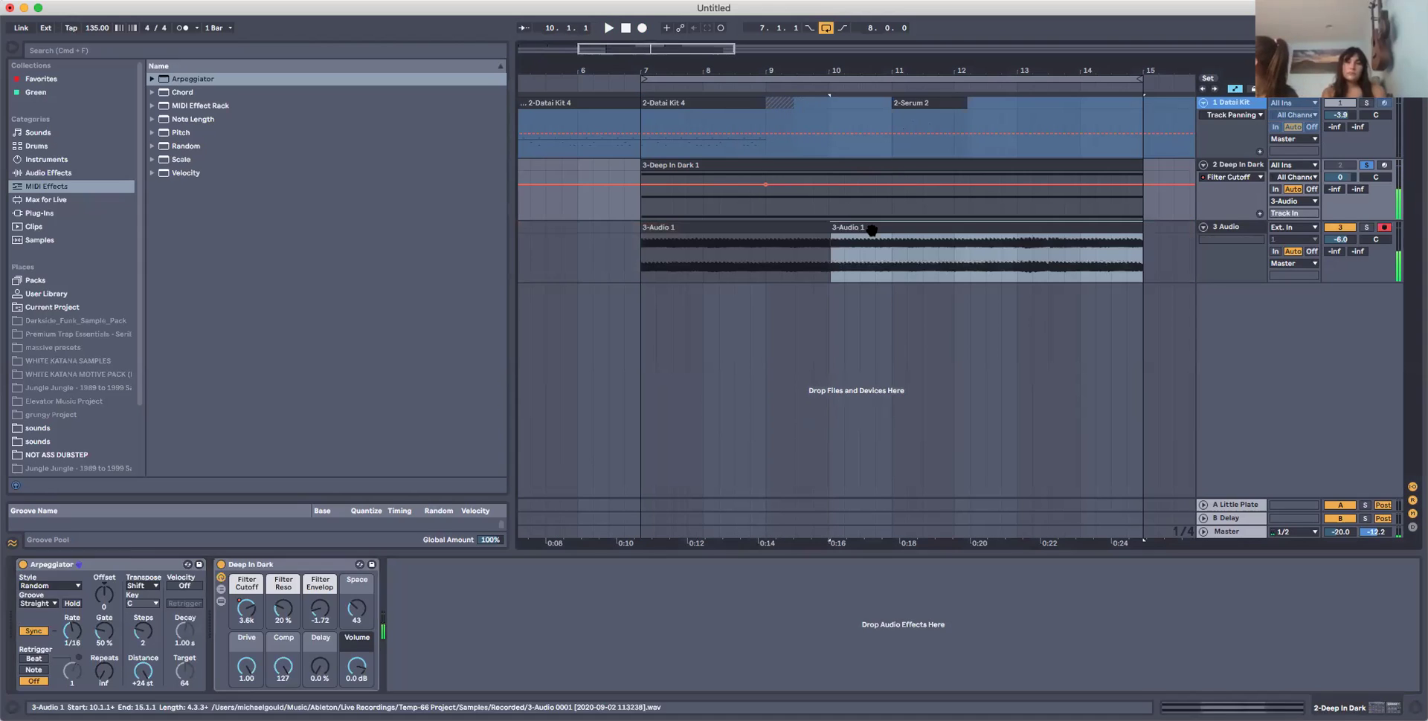
Turn off solo on the Deep In Dark track and freeze the track.
click(1205, 169)
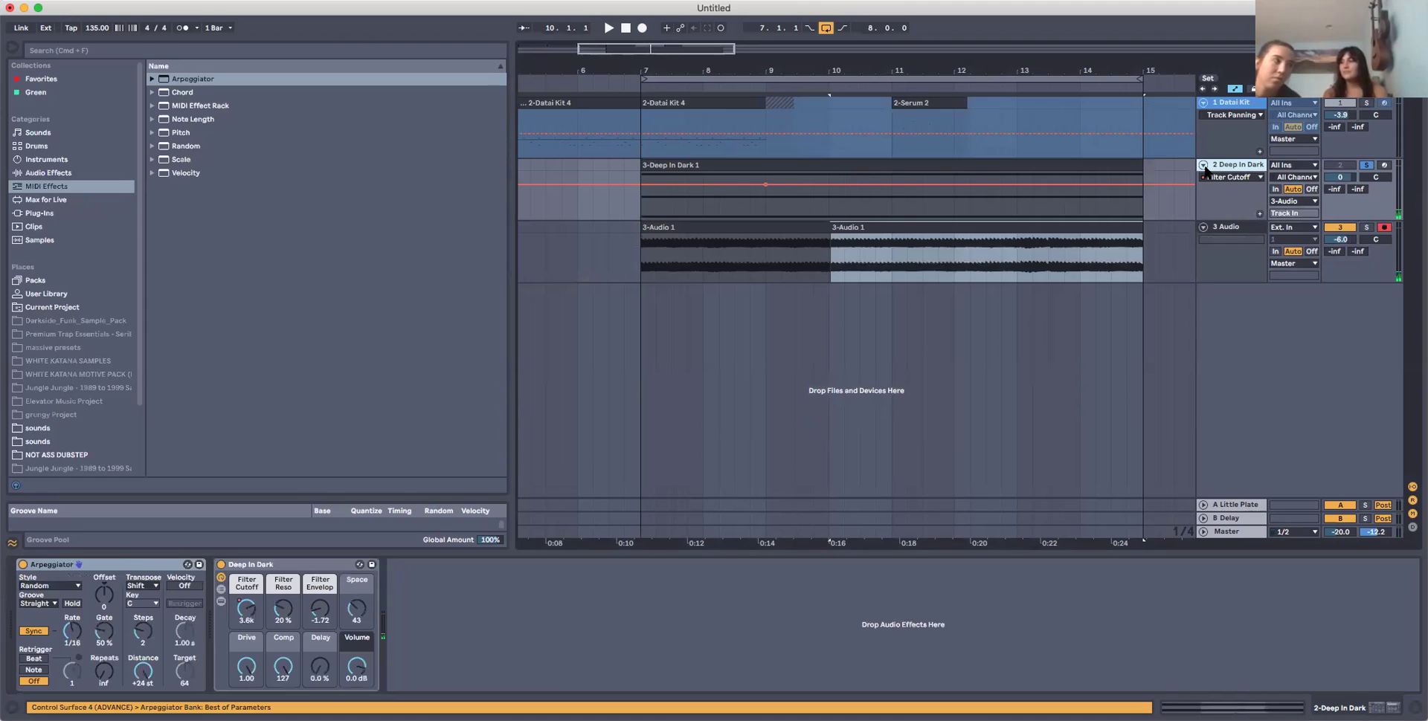
click(1366, 165)
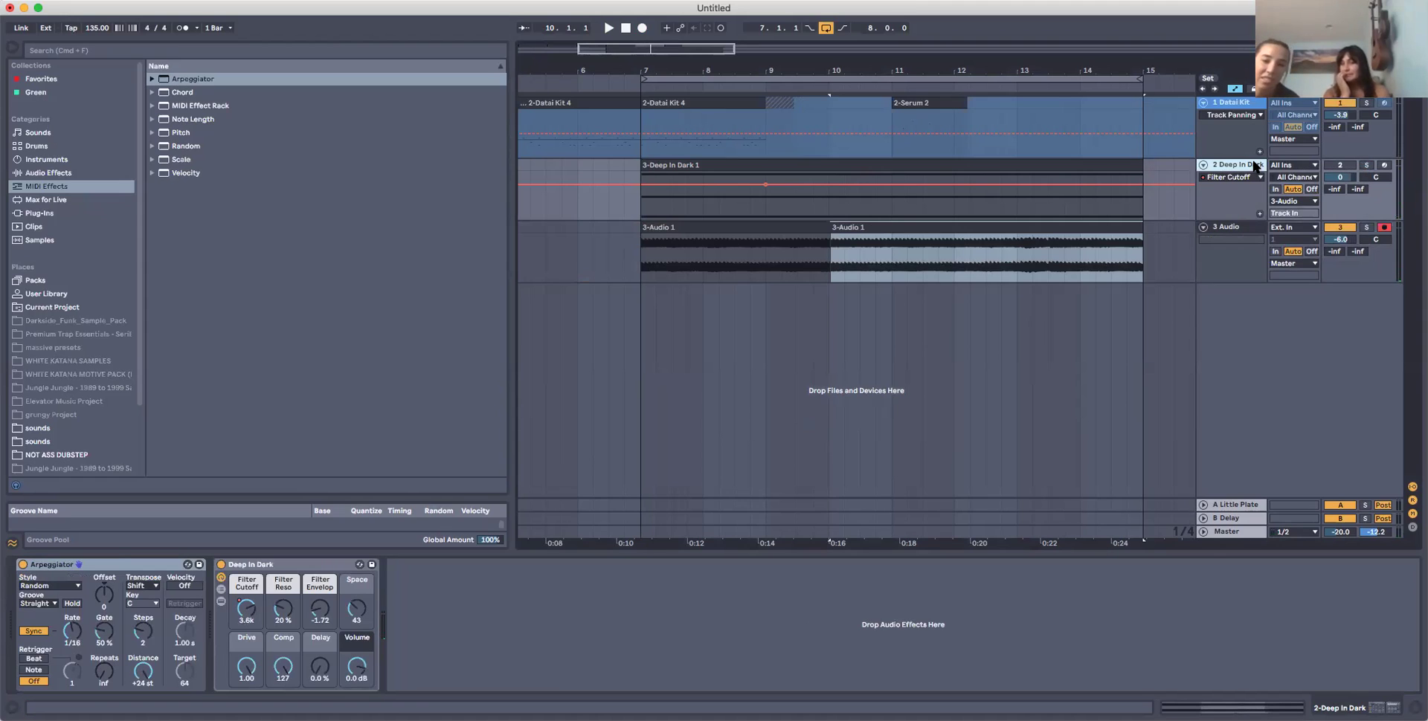
right_click(1259, 165)
click(1317, 267)
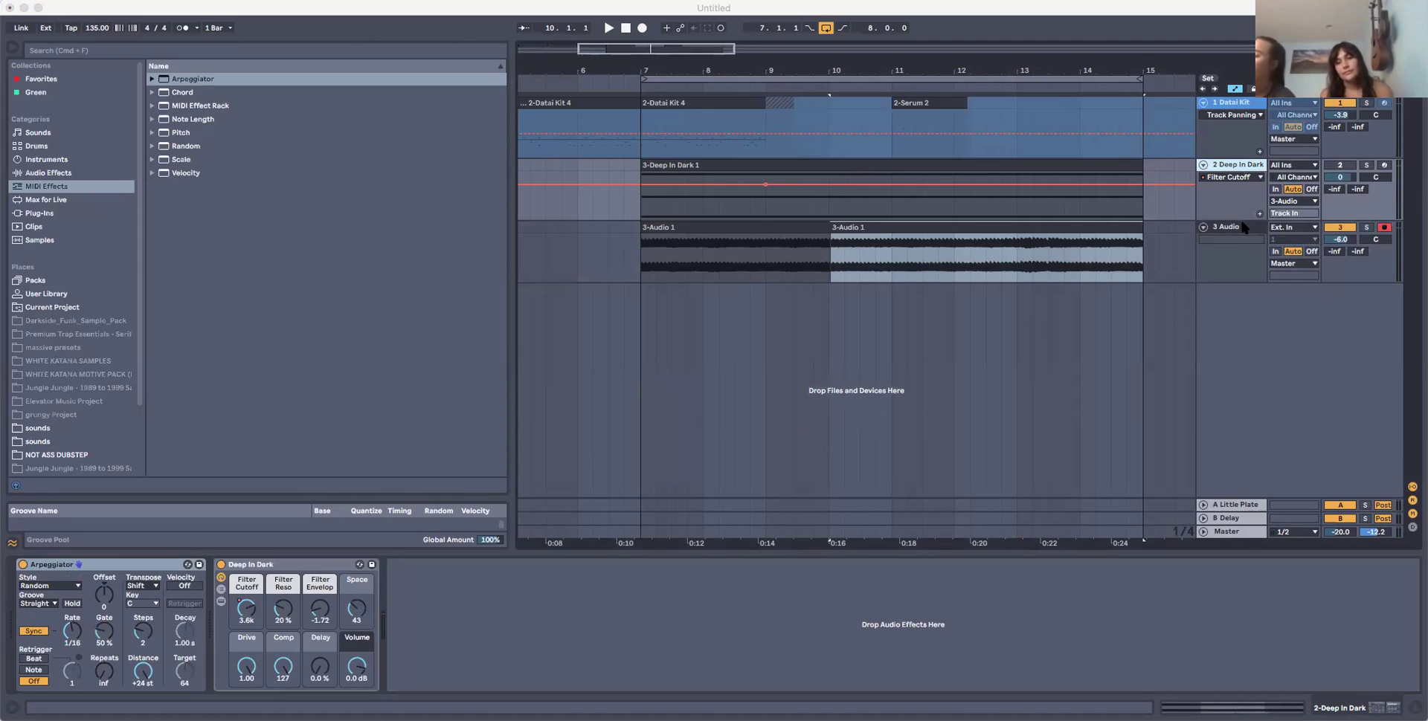
Review the frozen Deep In Dark track's options and compare its devices with the audio track's.
right_click(1236, 165)
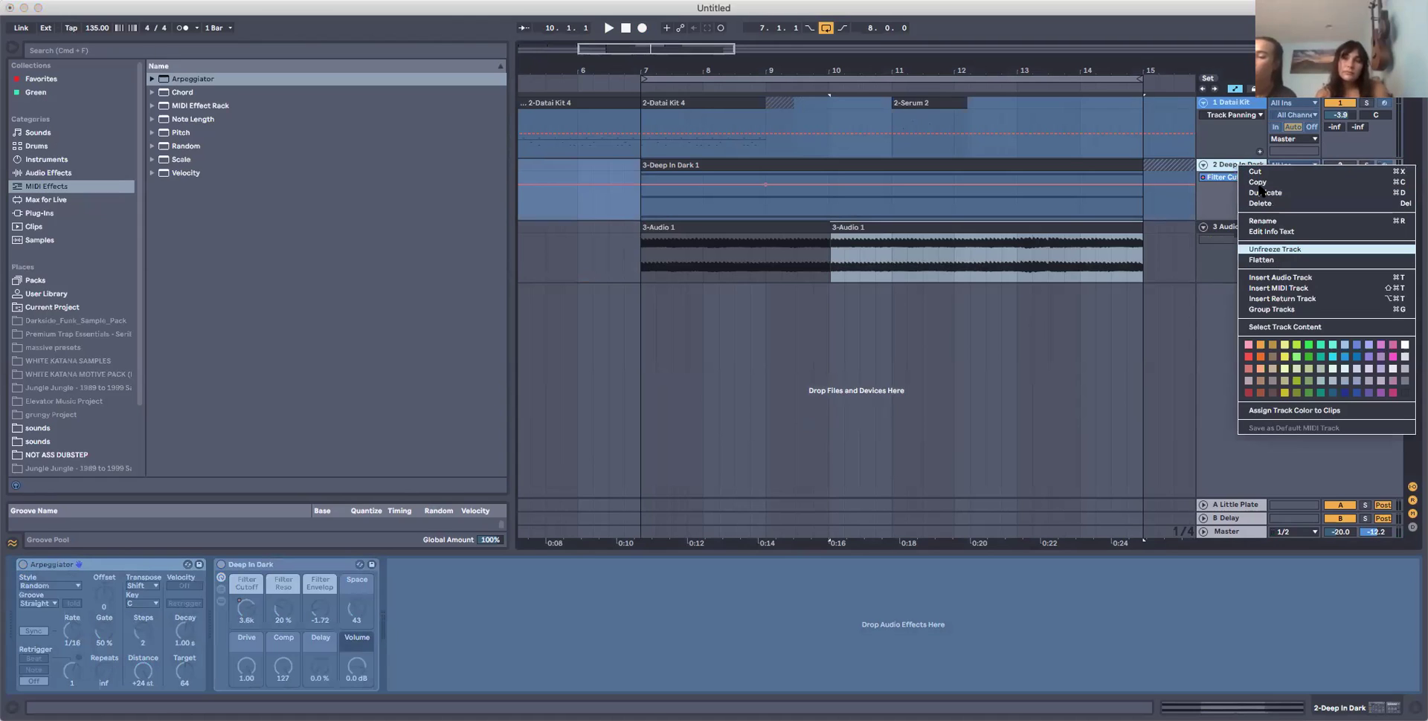
click(1228, 273)
click(1231, 232)
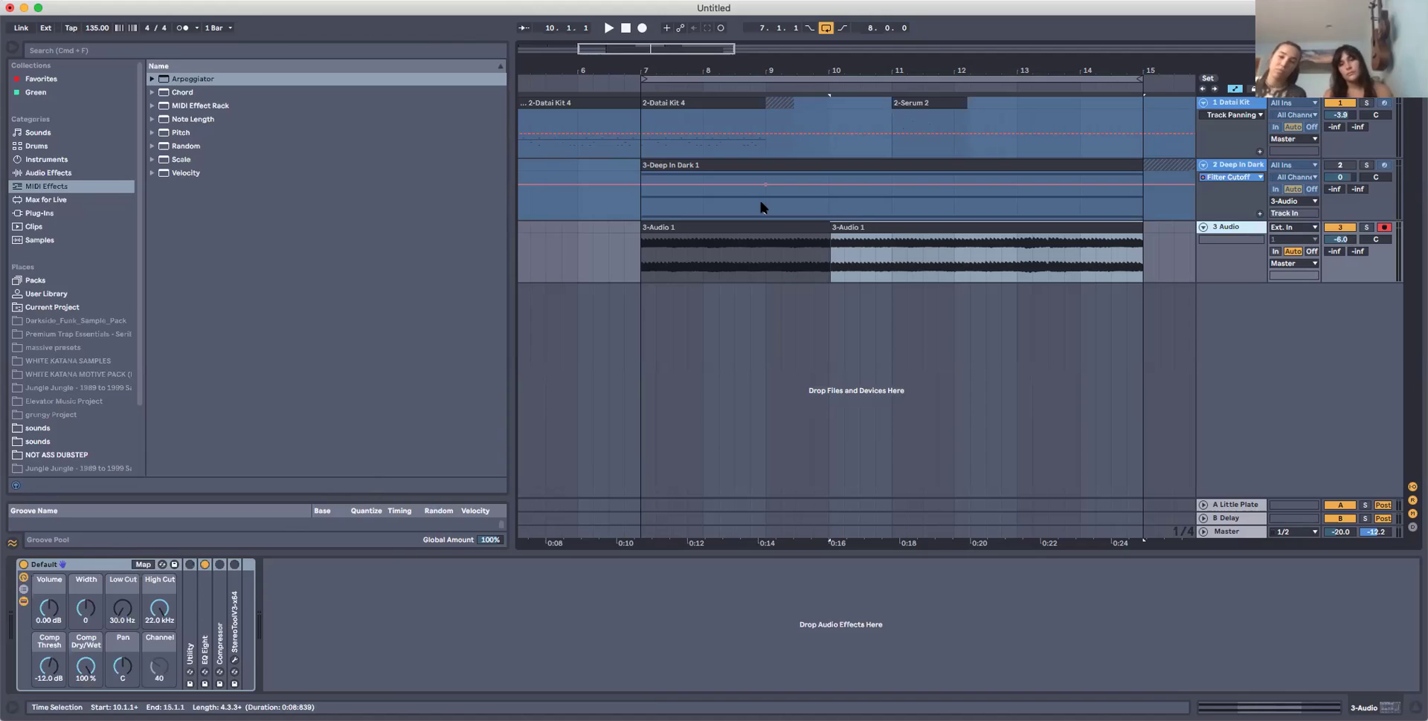
click(1227, 165)
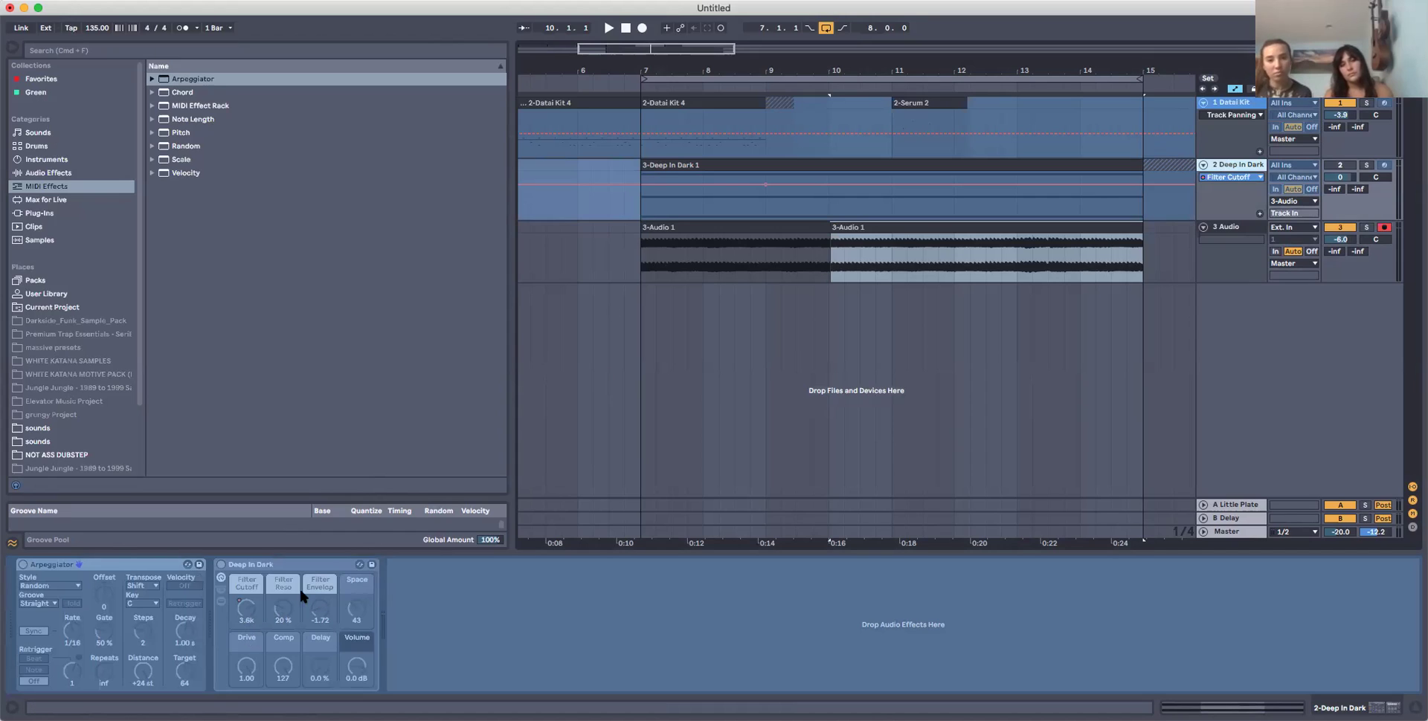
Unfreeze the Deep In Dark track, freeze it again, and select the audio track.
right_click(1219, 164)
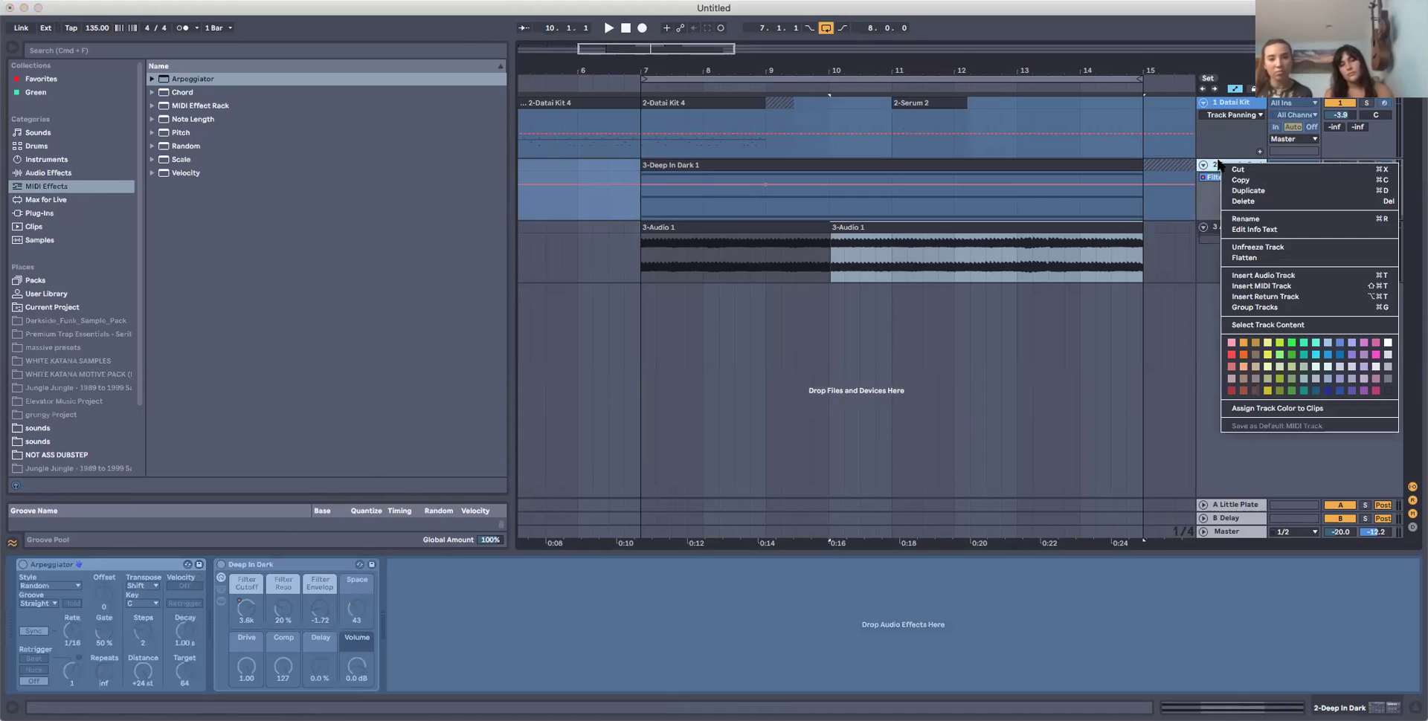
click(1261, 246)
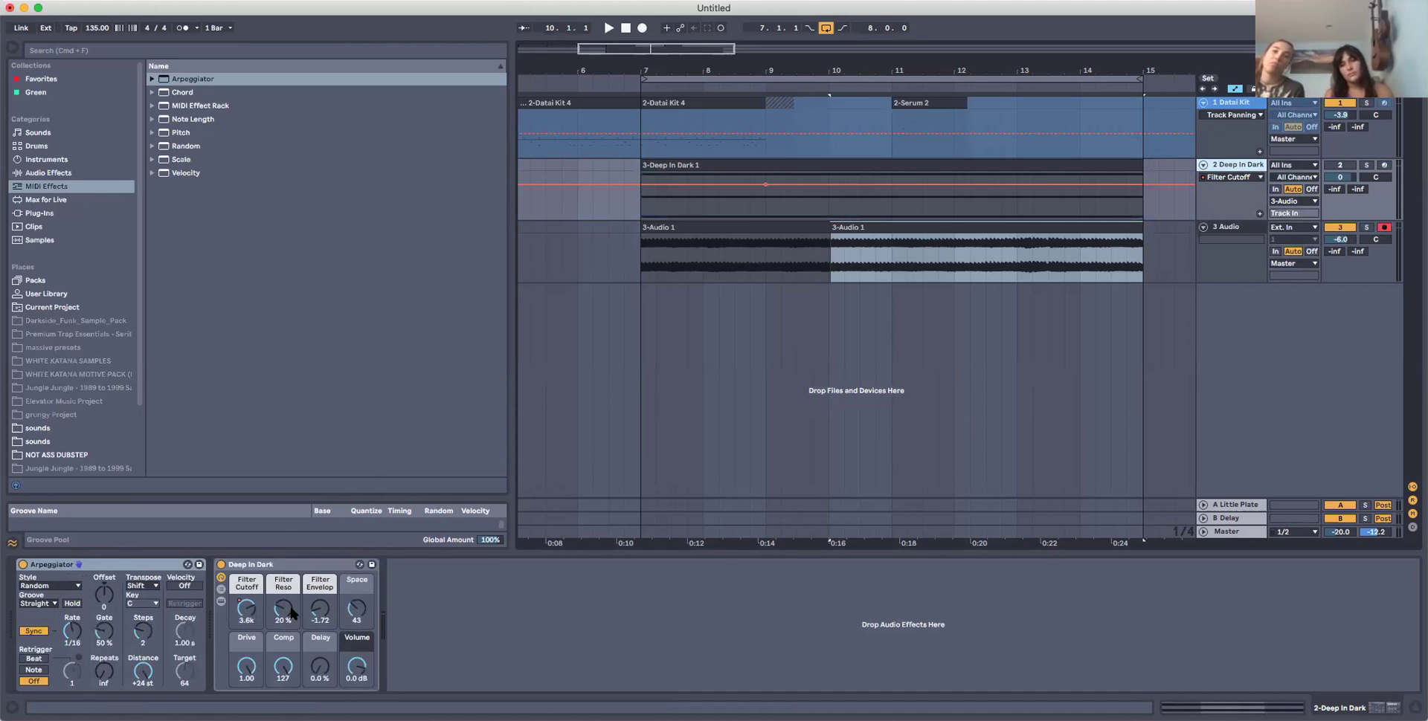
right_click(1250, 166)
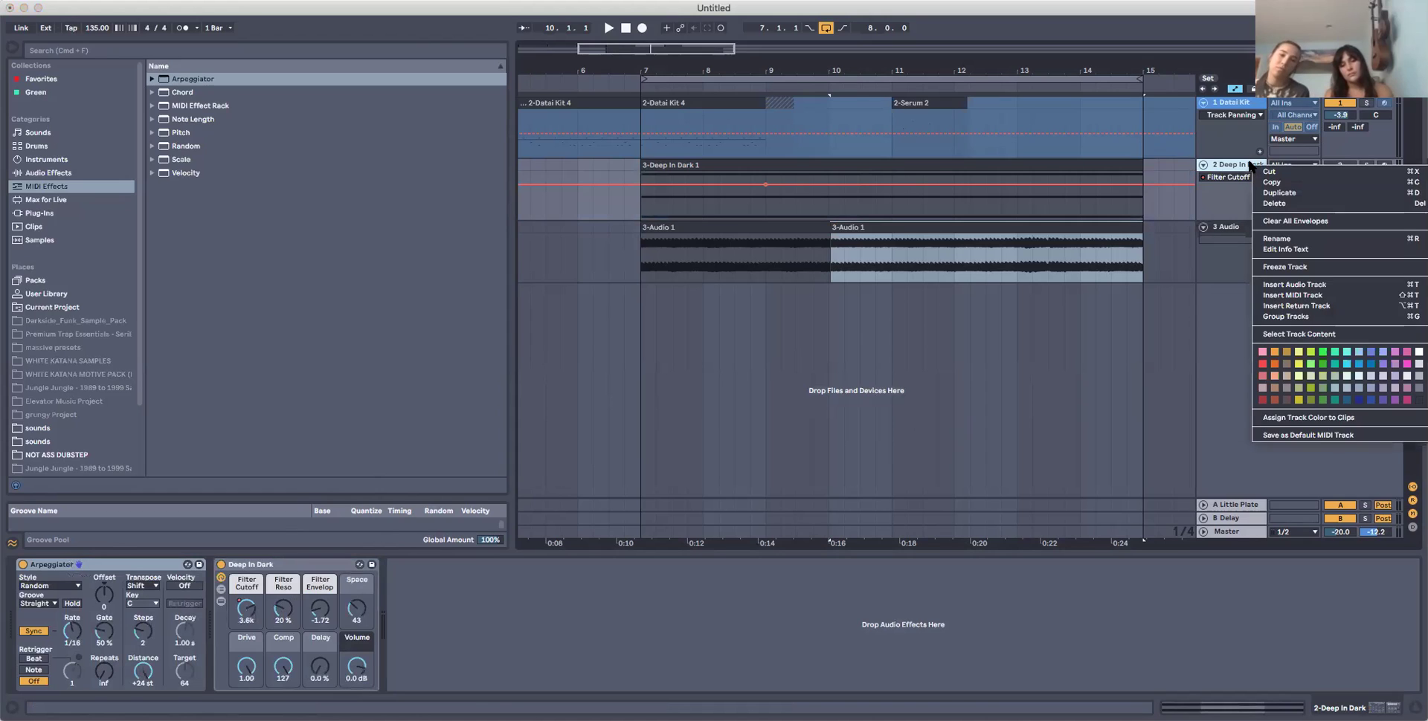
click(1284, 267)
click(1217, 234)
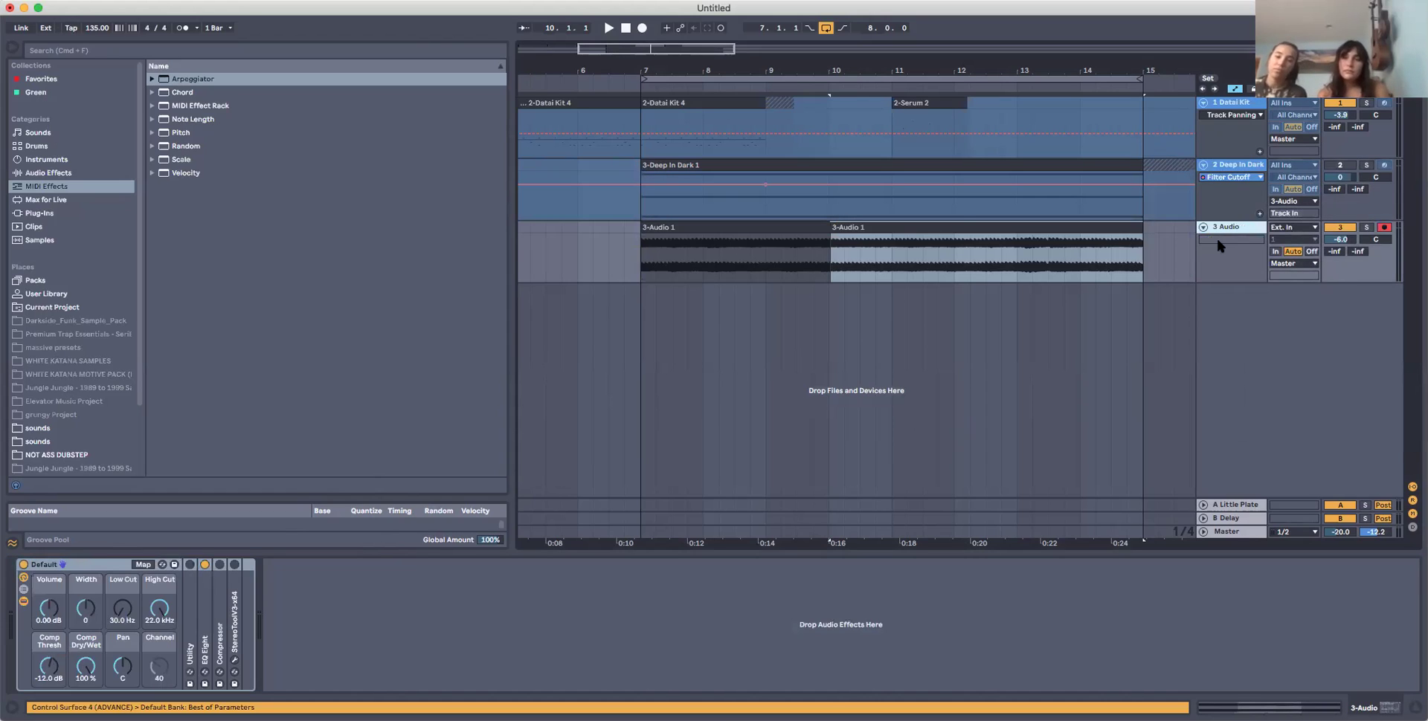
Solo the audio track, play its recording from bar 7, and select the clip starting at bar 10.
click(758, 229)
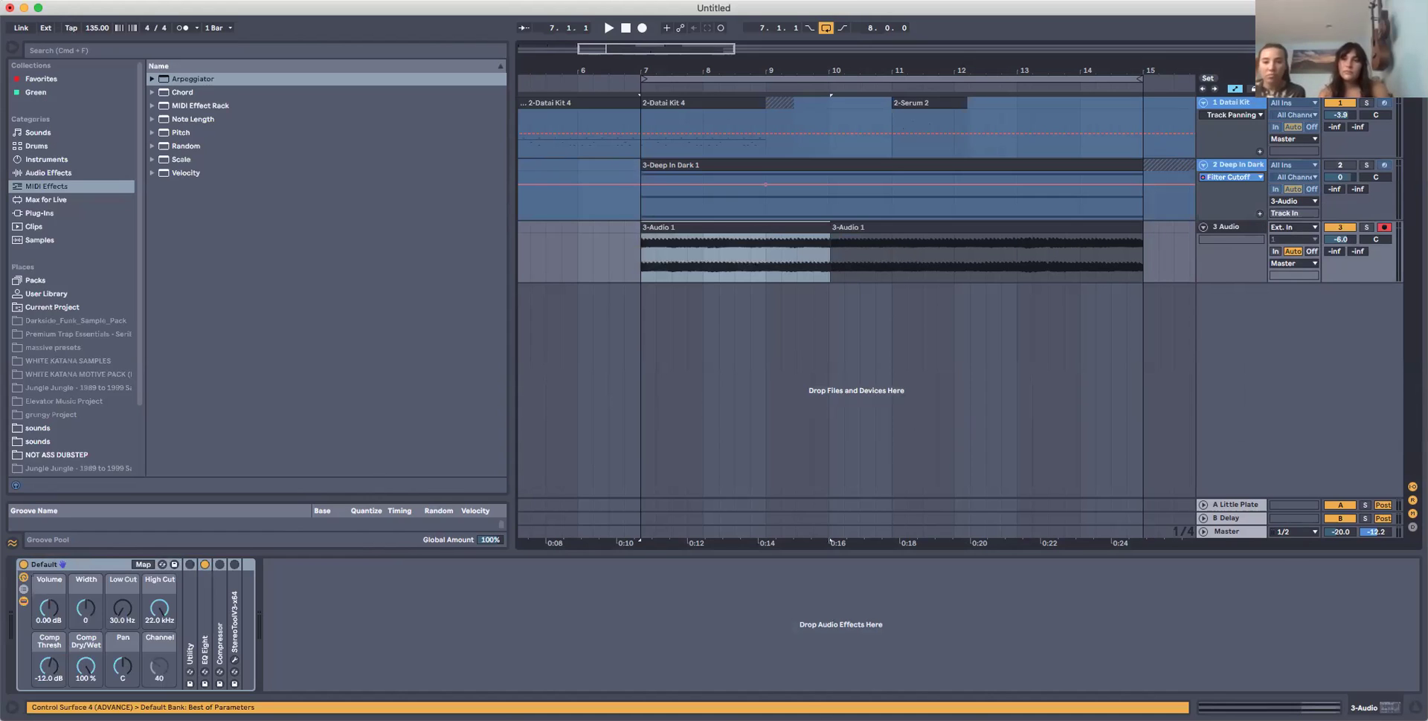
click(1365, 228)
key(space)
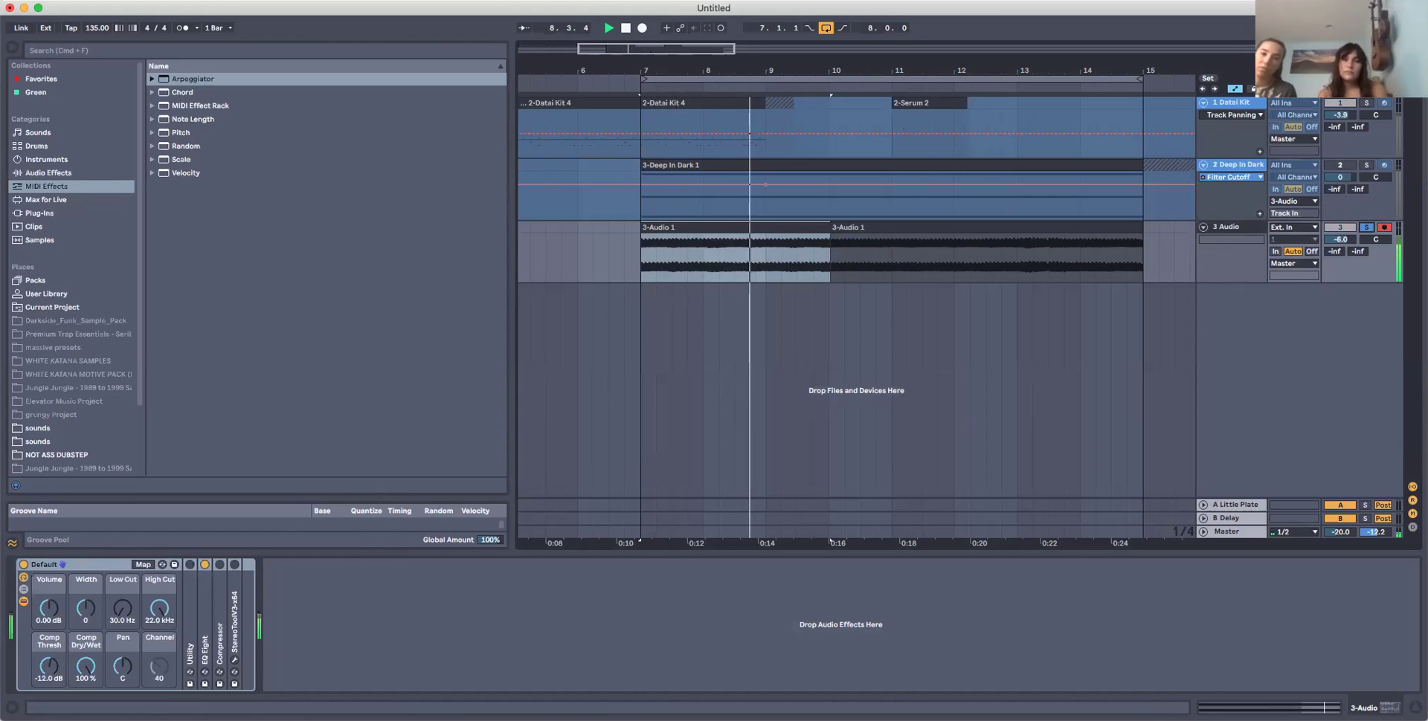
key(plus)
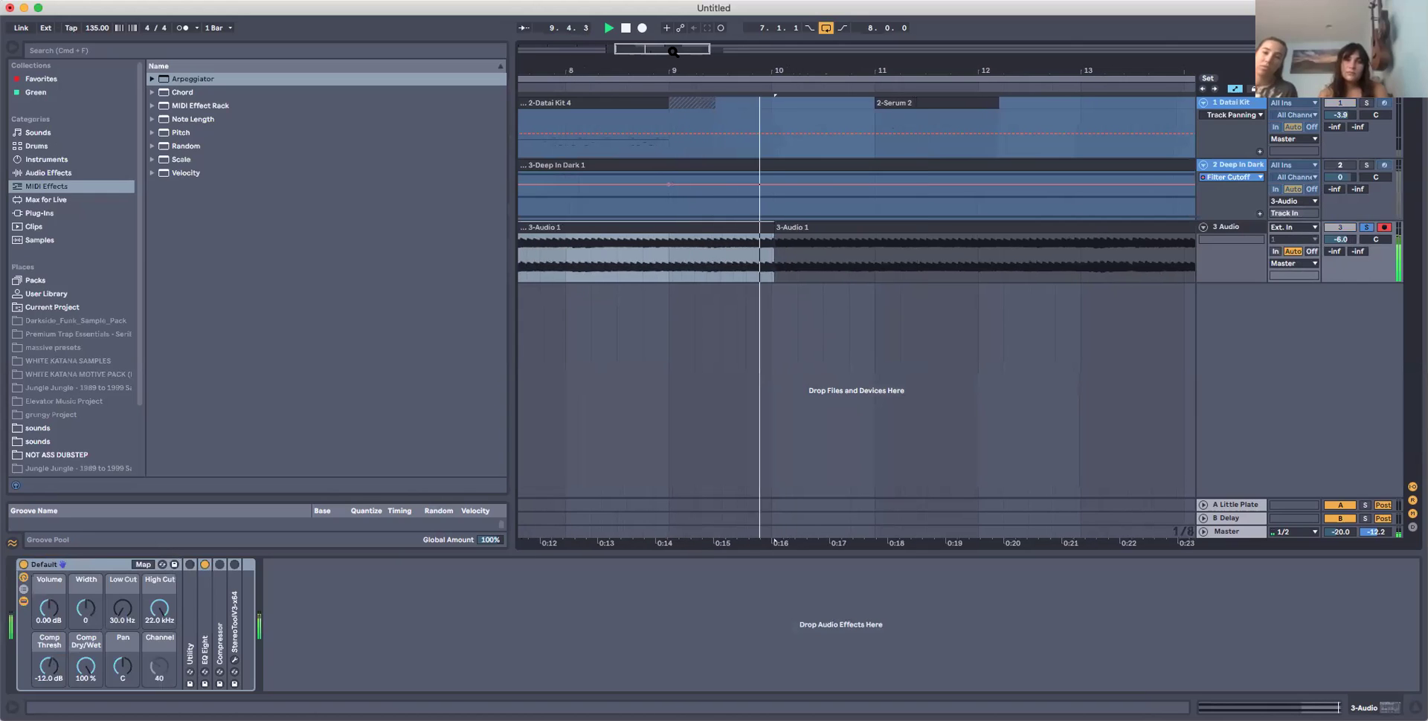
click(788, 227)
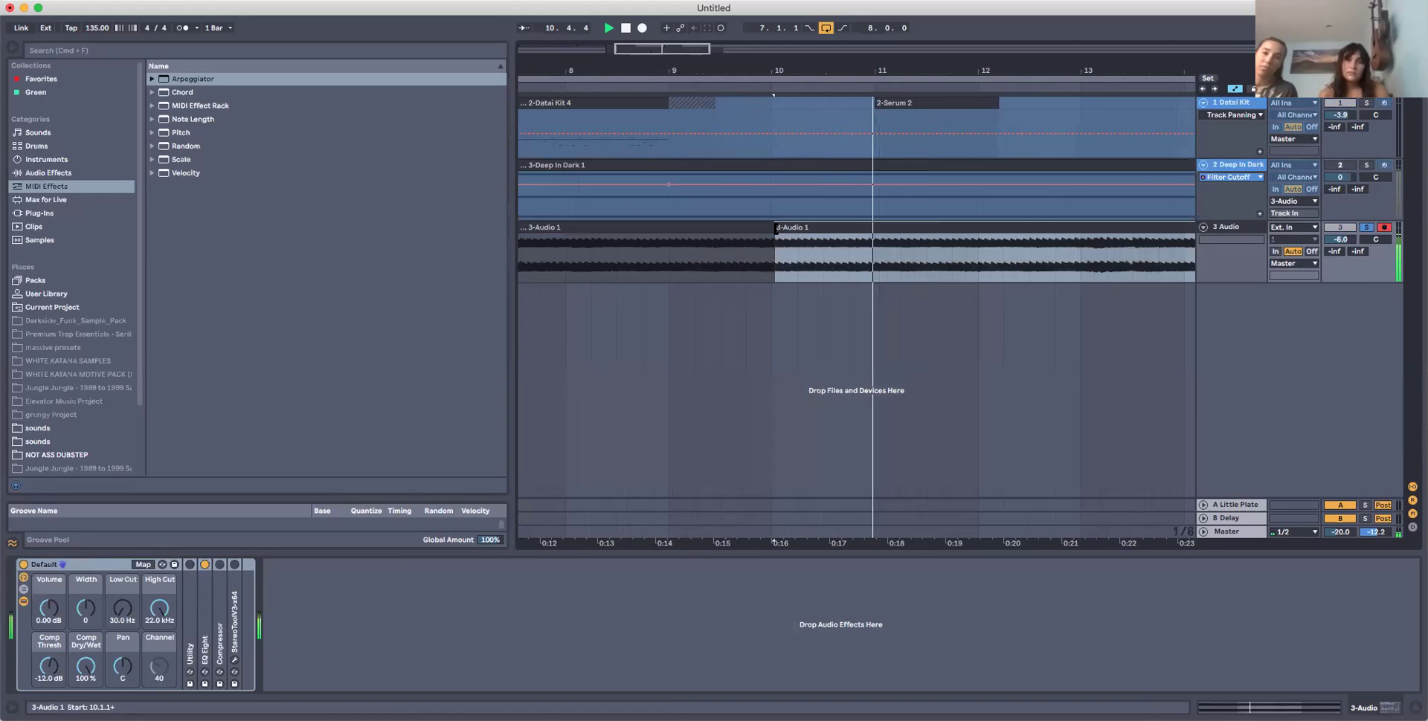
key(space)
Play back the first recorded audio clip again from 7.1.1.
scroll(780, 242, left, 10)
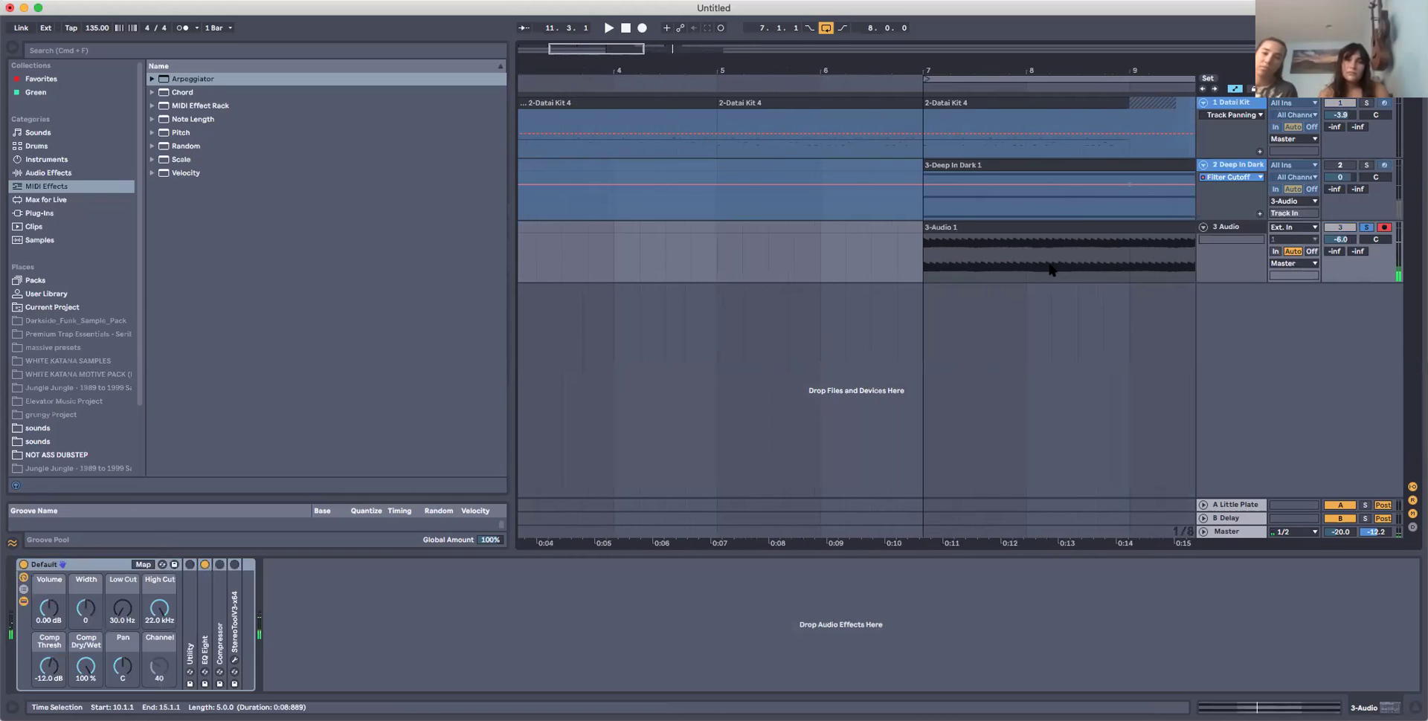
click(921, 266)
key(space)
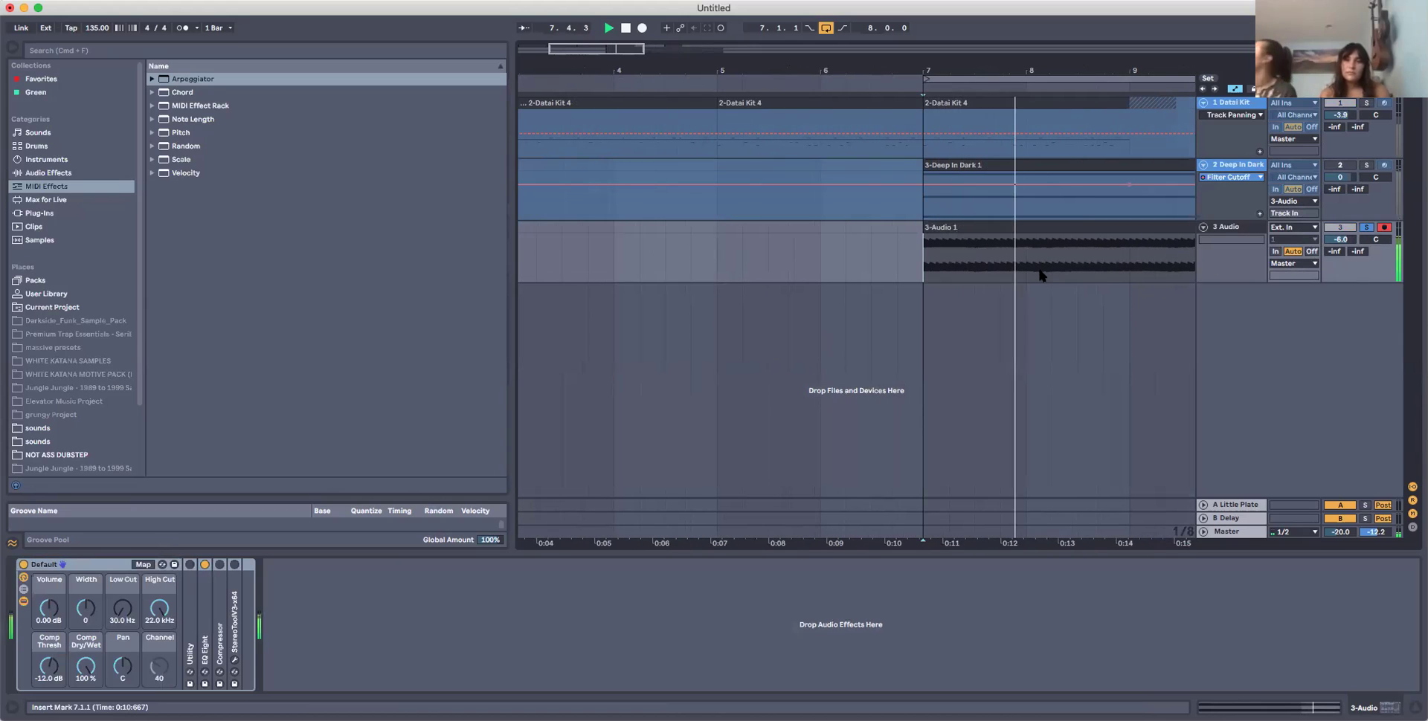
scroll(1039, 275, right, 4)
key(space)
Select the recorded audio from 7.1.1 to 8.1.1 and duplicate that bar seven times, up to bar 15.
click(884, 264)
drag(884, 263, 777, 226)
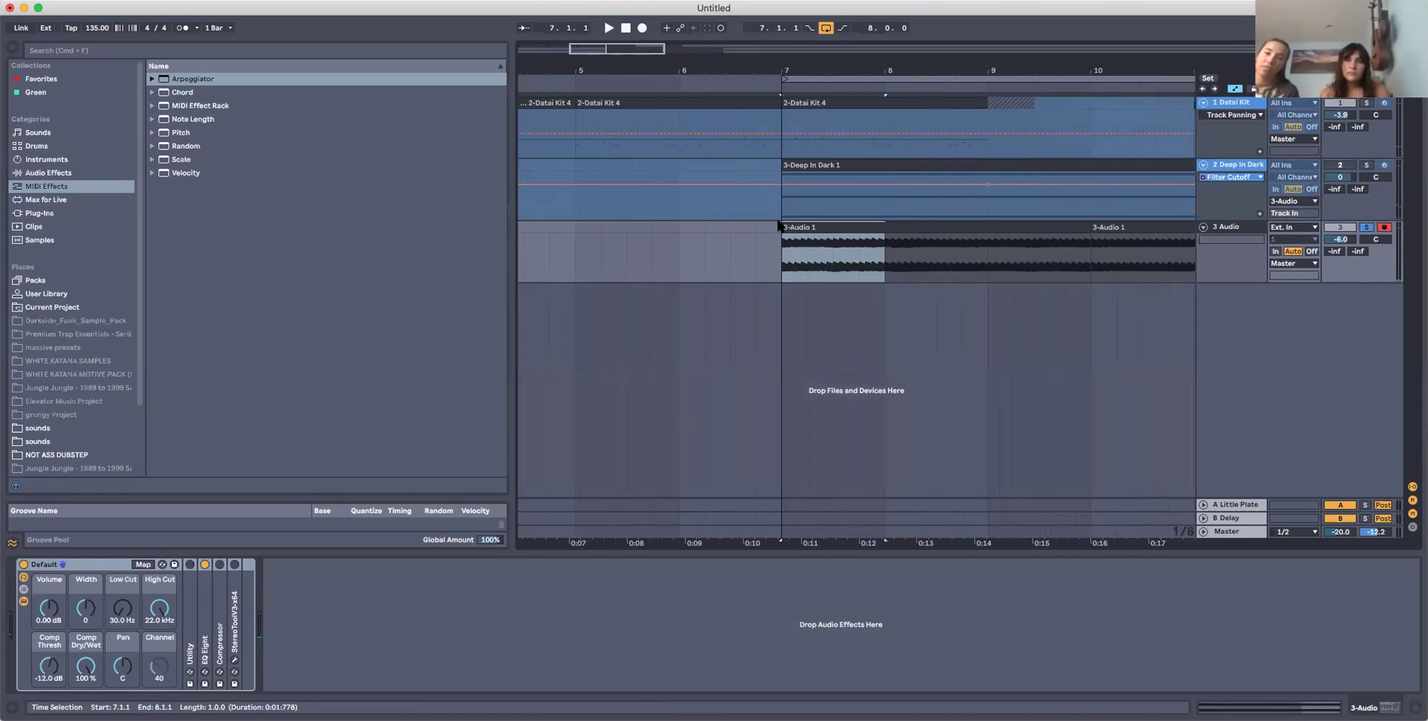
key(super+d)
key(super+d)
key(super+d)
key(super+d)
key(super+d)
key(super+d)
key(super+d)
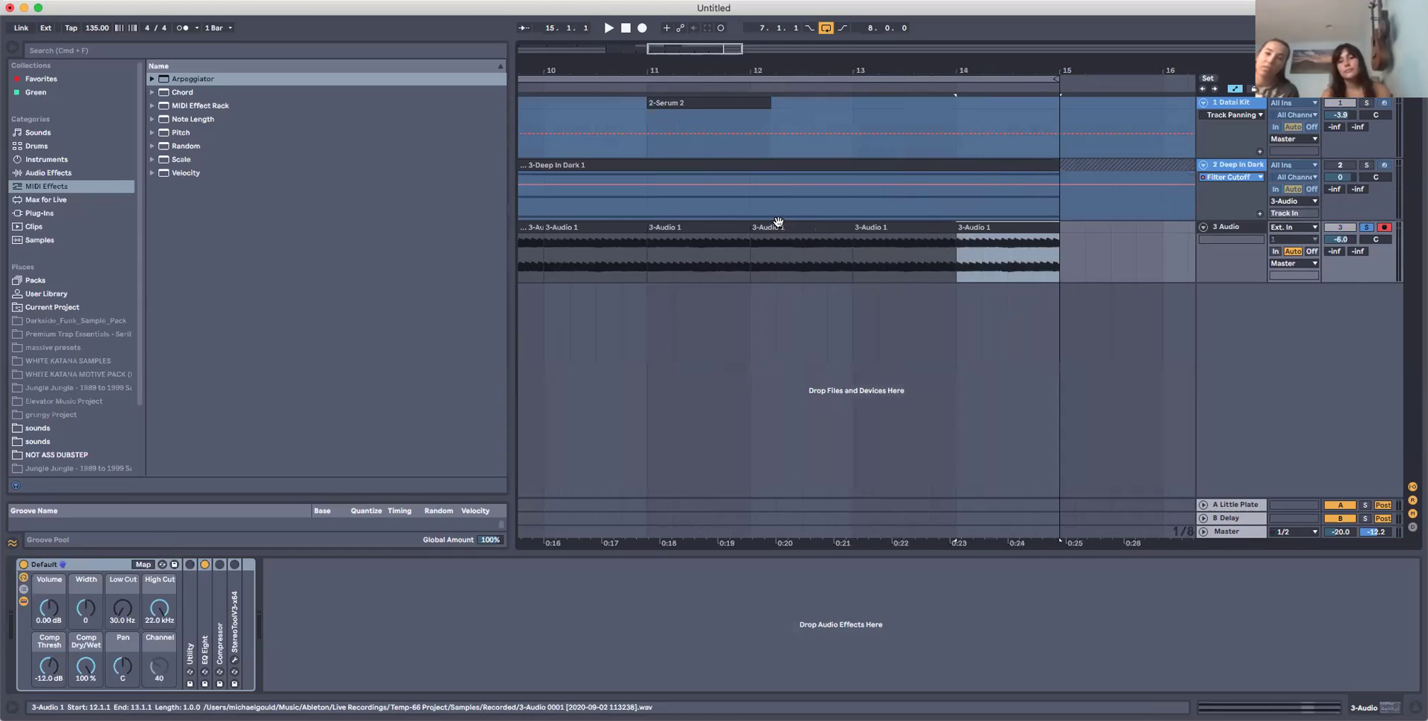
Select the first one-bar audio clip and play back the duplicated bars from bar 7.
scroll(778, 222, left, 5)
click(710, 228)
key(space)
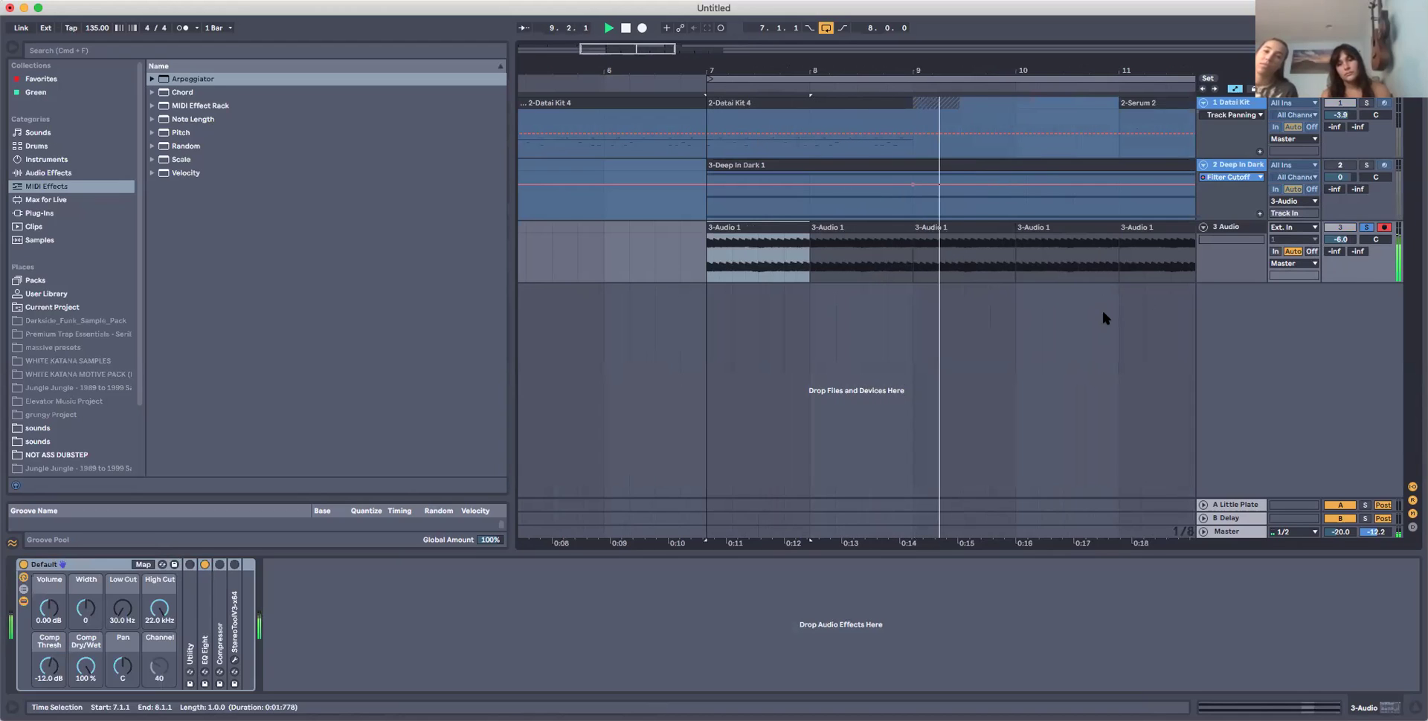
key(space)
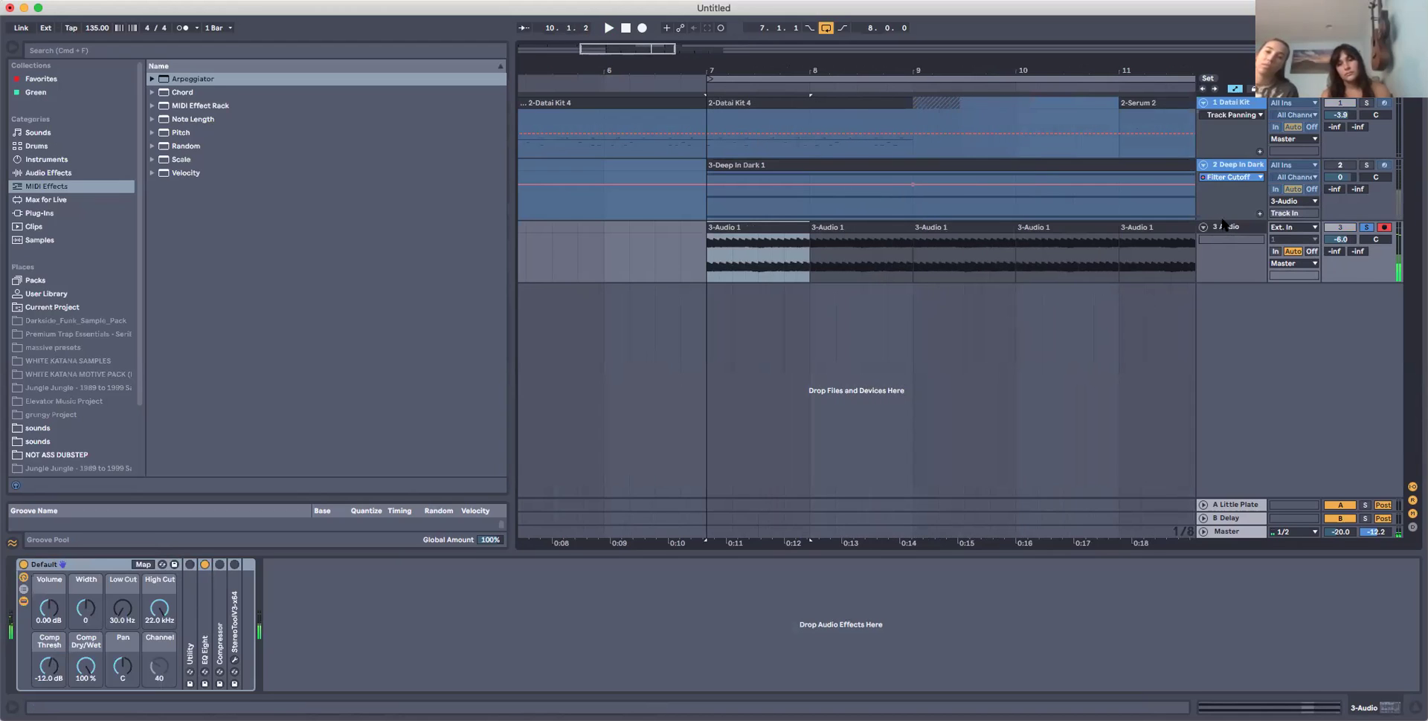
Compare the audio track with the frozen Deep In Dark track, and delete the Deep In Dark track.
click(1223, 226)
click(1221, 162)
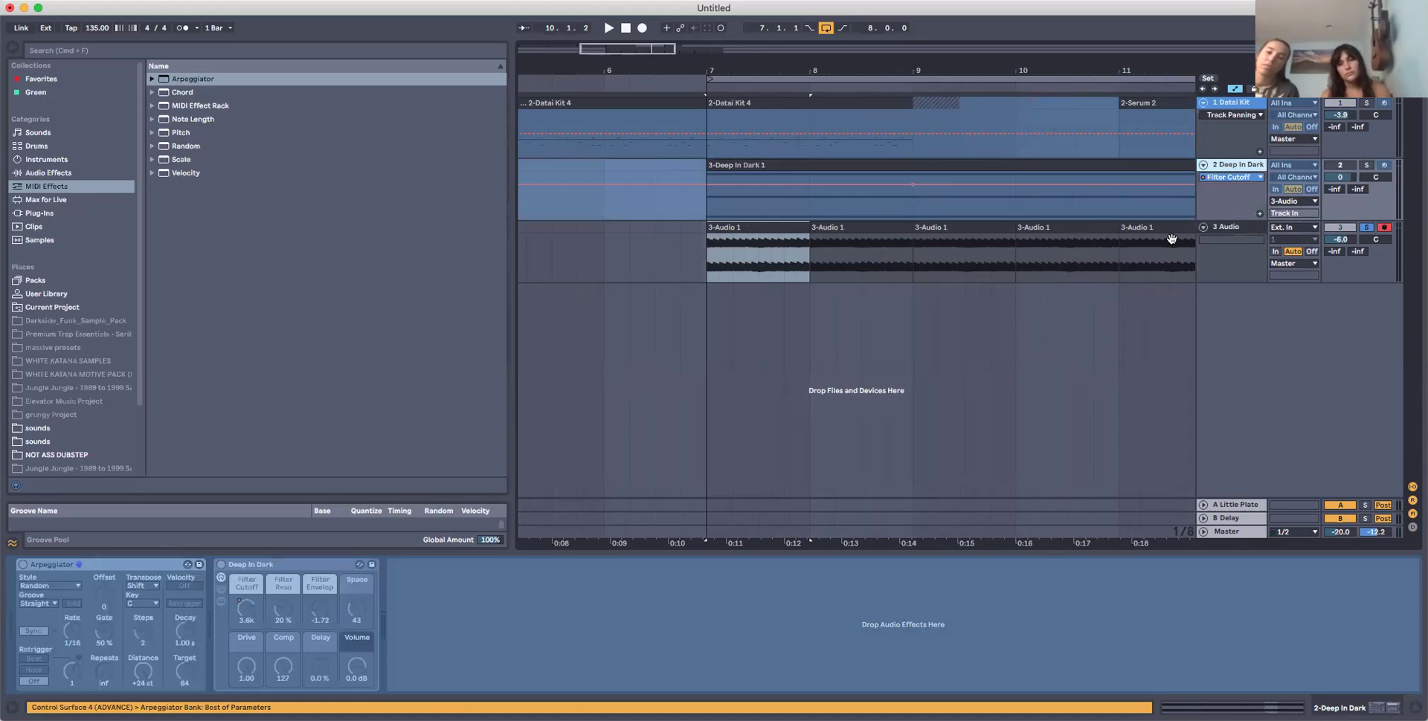
click(1248, 229)
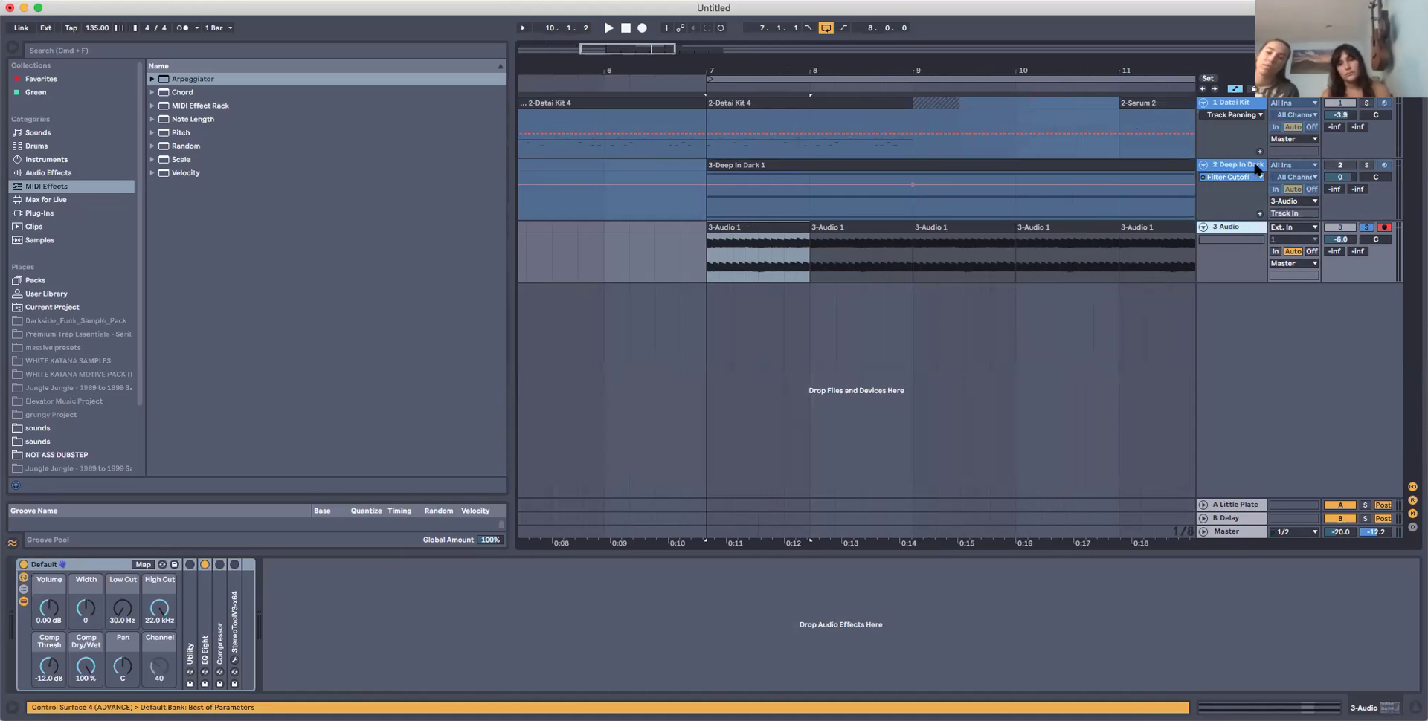
click(1255, 167)
key(Delete)
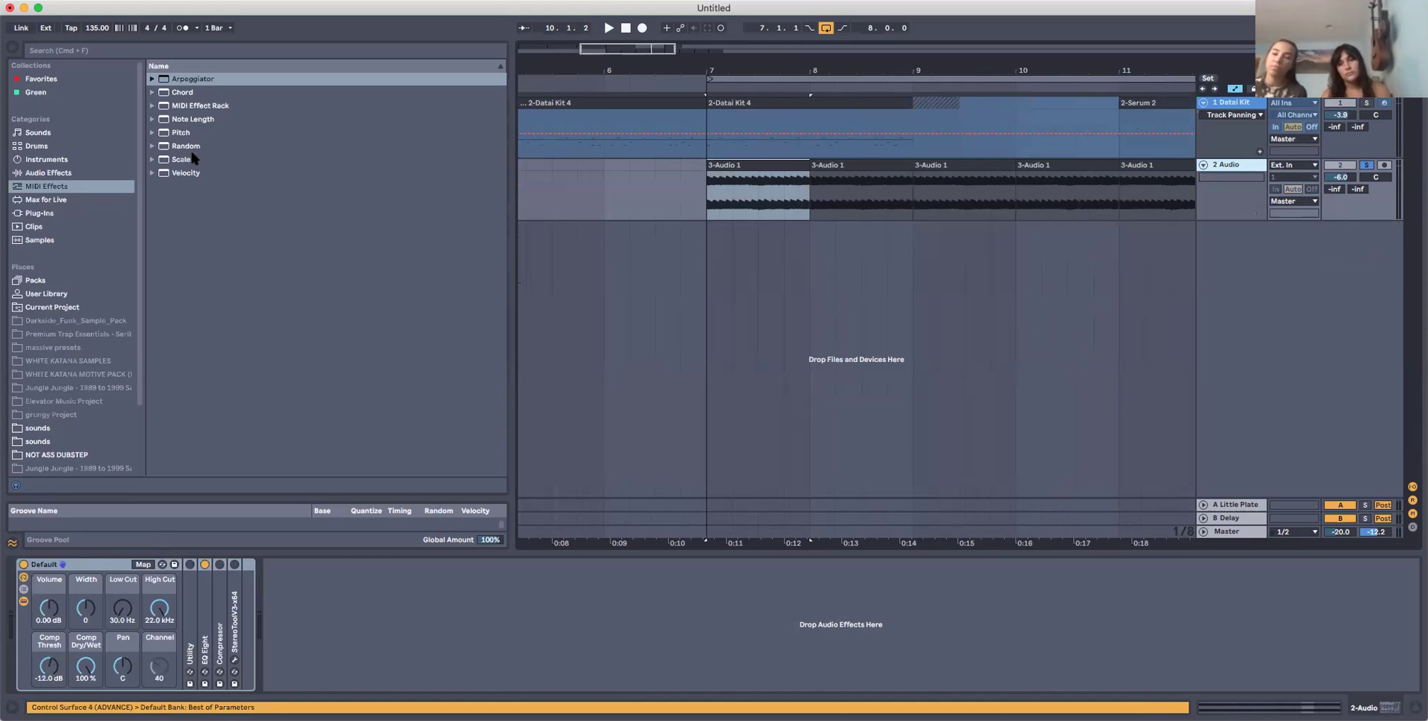
Add the Large Factory preset from the Reverb effect's Hall presets to the end of the audio track's device chain.
click(46, 173)
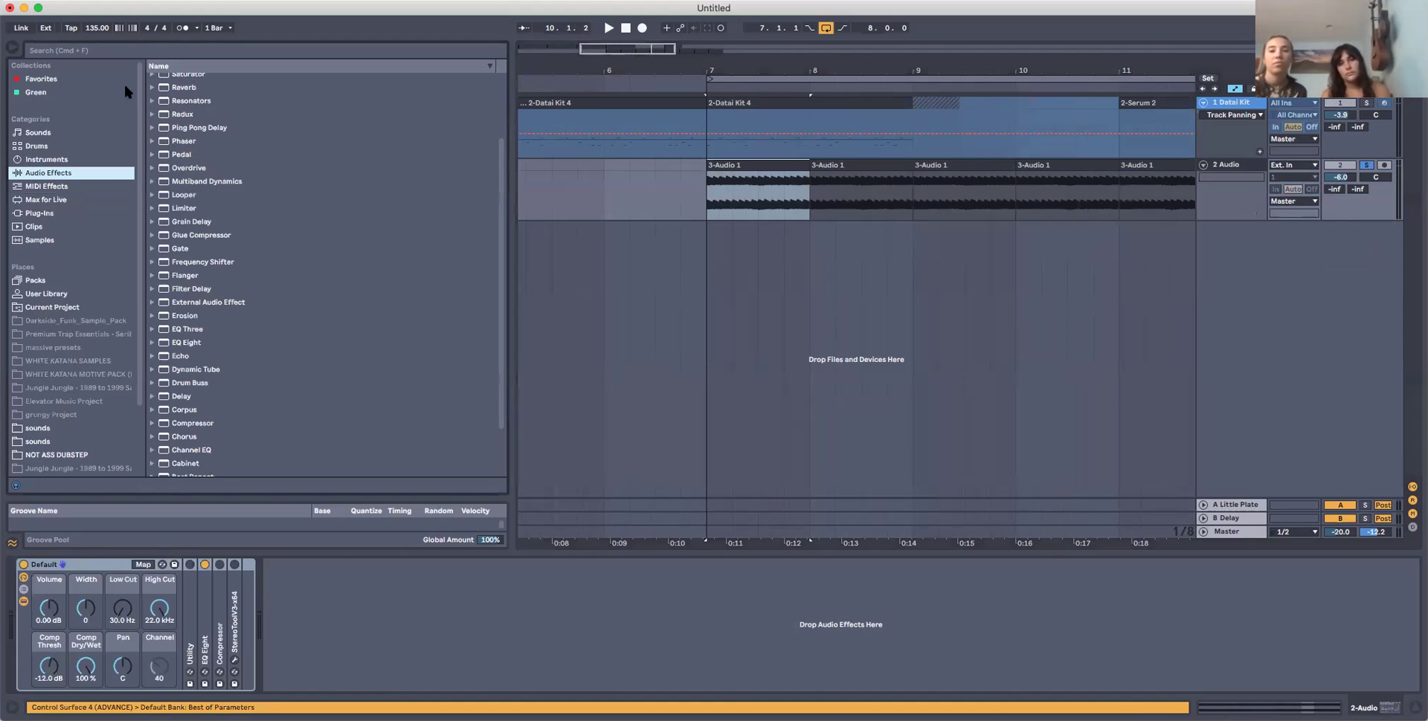
click(153, 87)
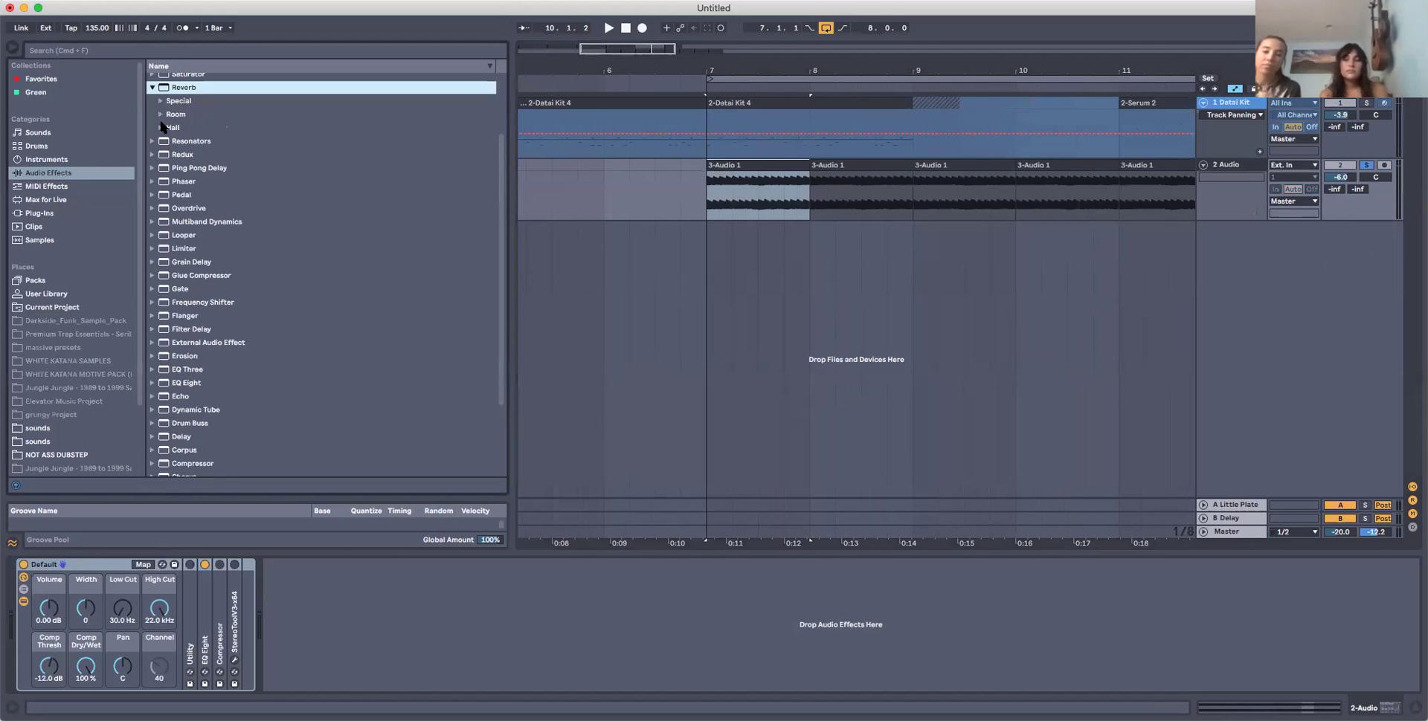
click(160, 127)
click(228, 302)
drag(228, 304, 910, 576)
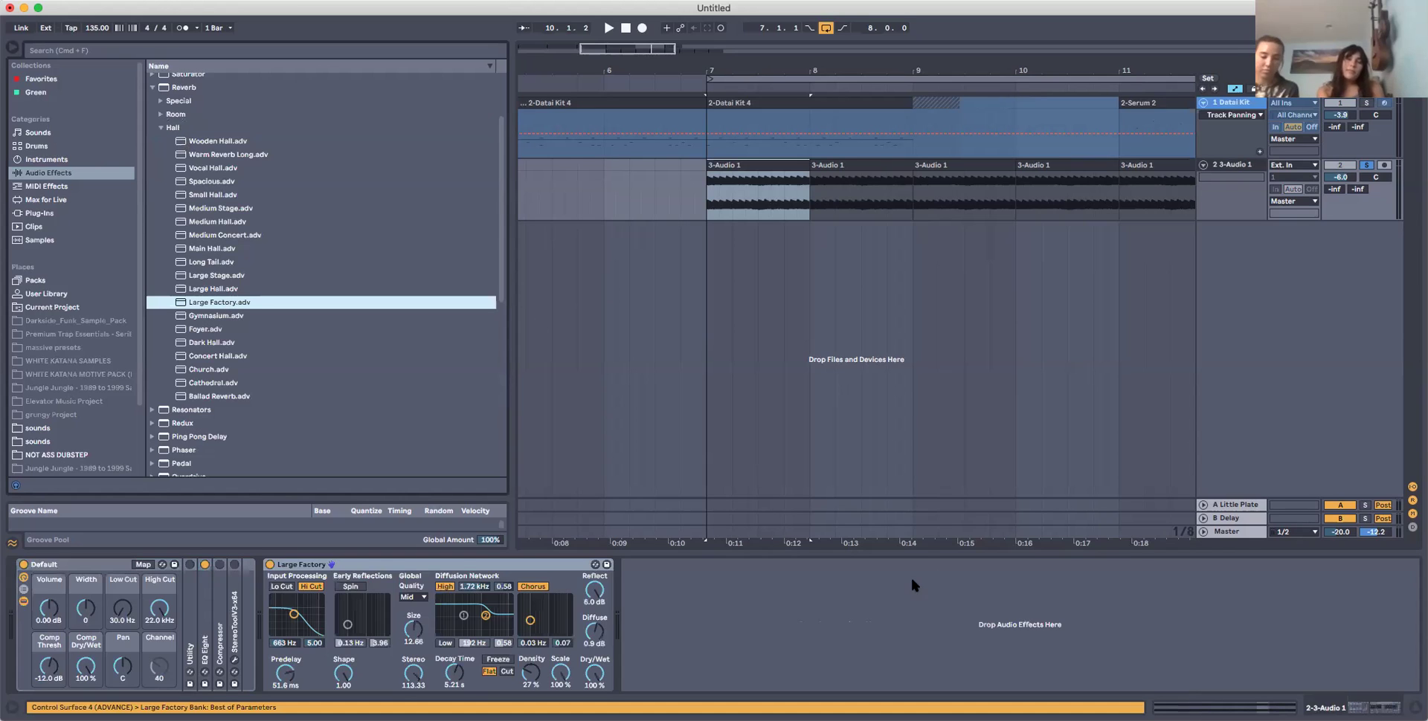
Play back the audio track with the reverb, and highlight its clips from 7.1.1 to 9.1.1.
key(space)
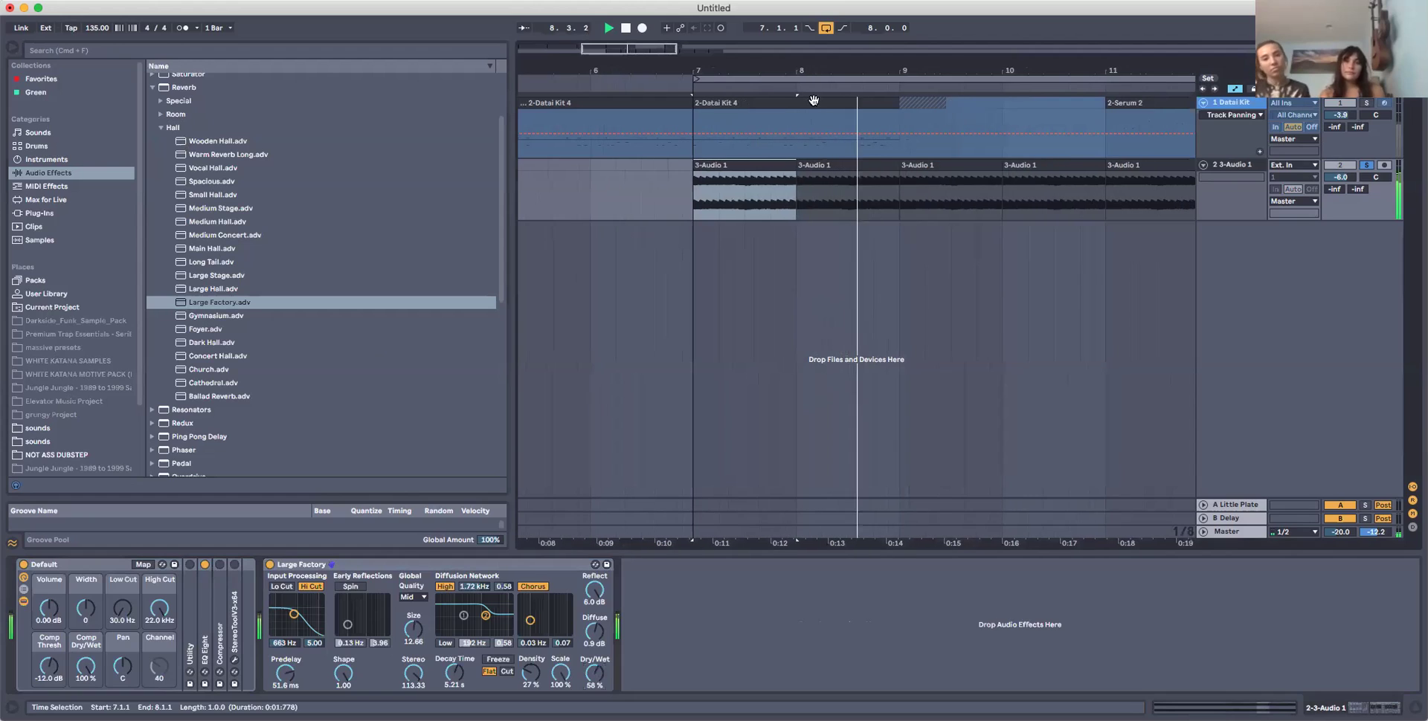
key(space)
drag(693, 187, 894, 191)
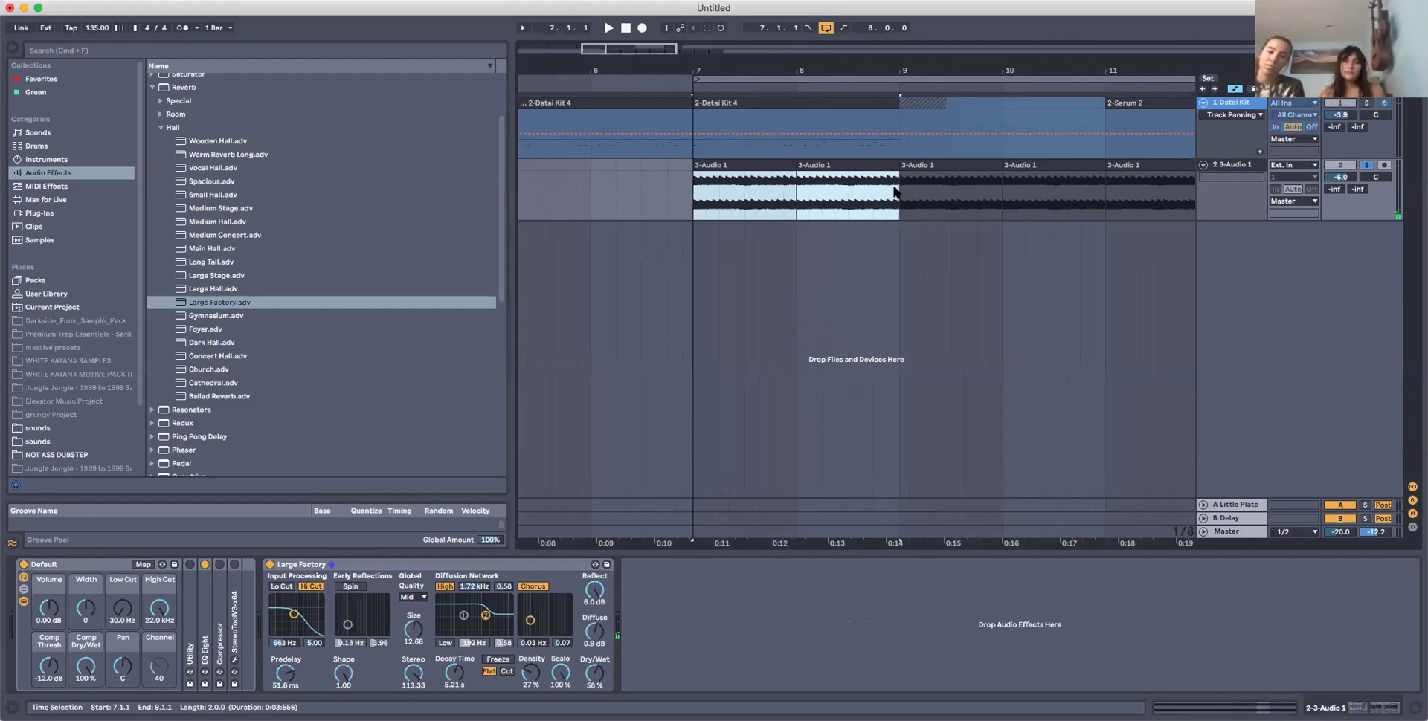
Loop the selected clips from 7.1.1 to 9.1.1 and play back the loop with the audio track soloed.
key(super+l)
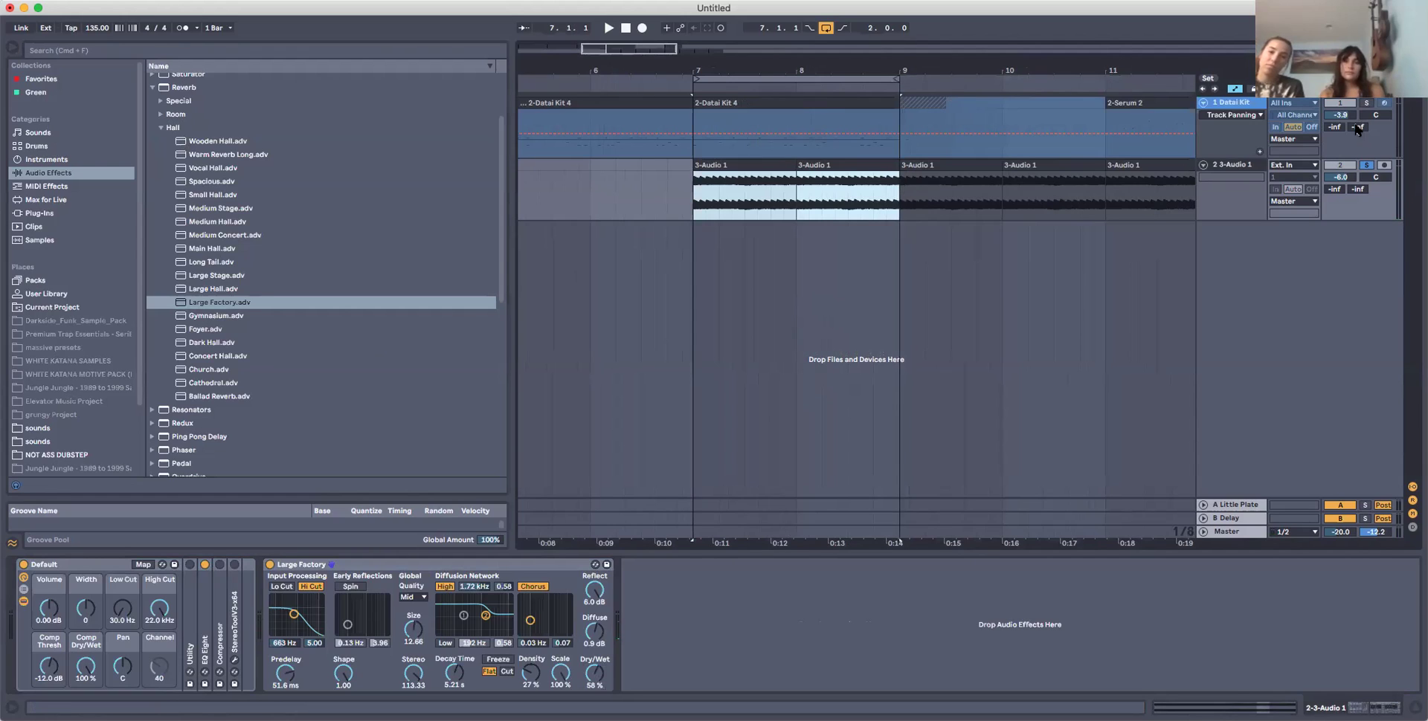
click(1365, 103)
super+click(1366, 165)
key(space)
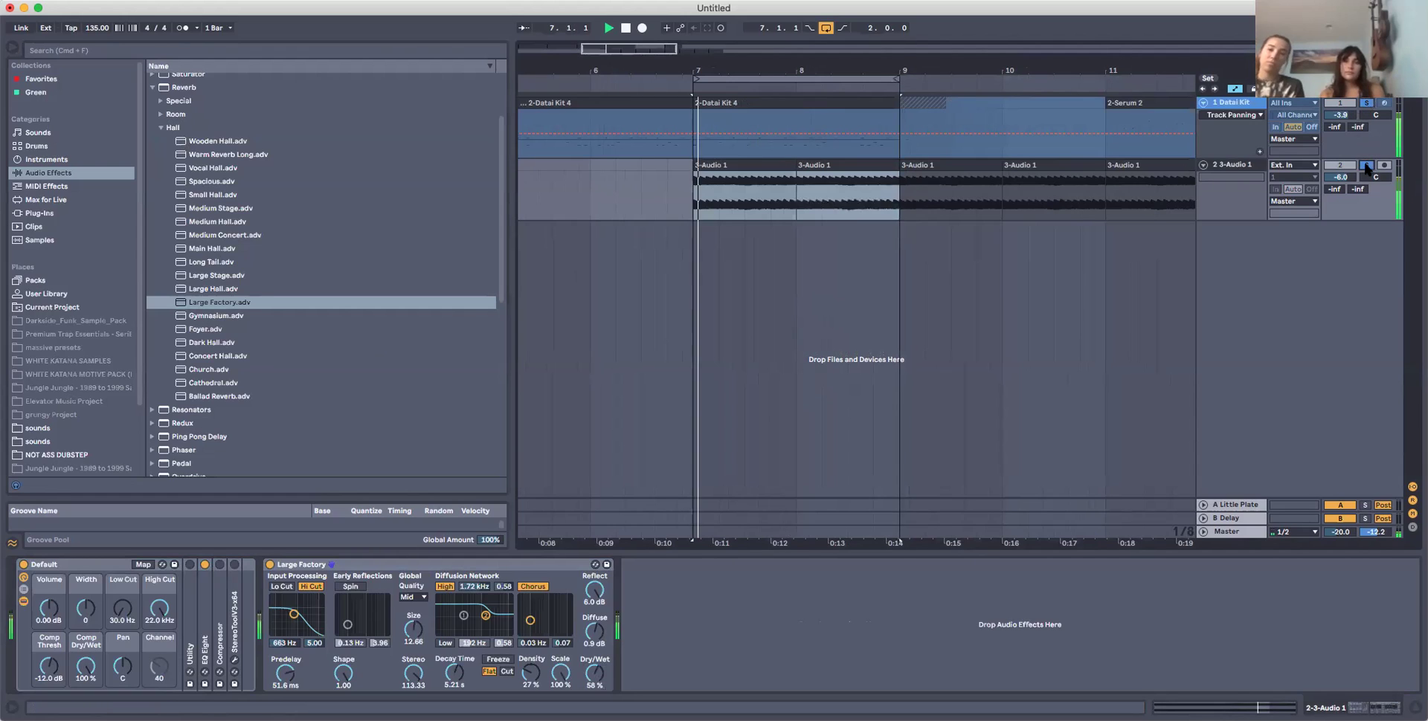
Set the Large Factory reverb's Dry/Wet to 0.0 %, stop playback, and set the Default rack's Pan to 2L.
drag(593, 673, 593, 718)
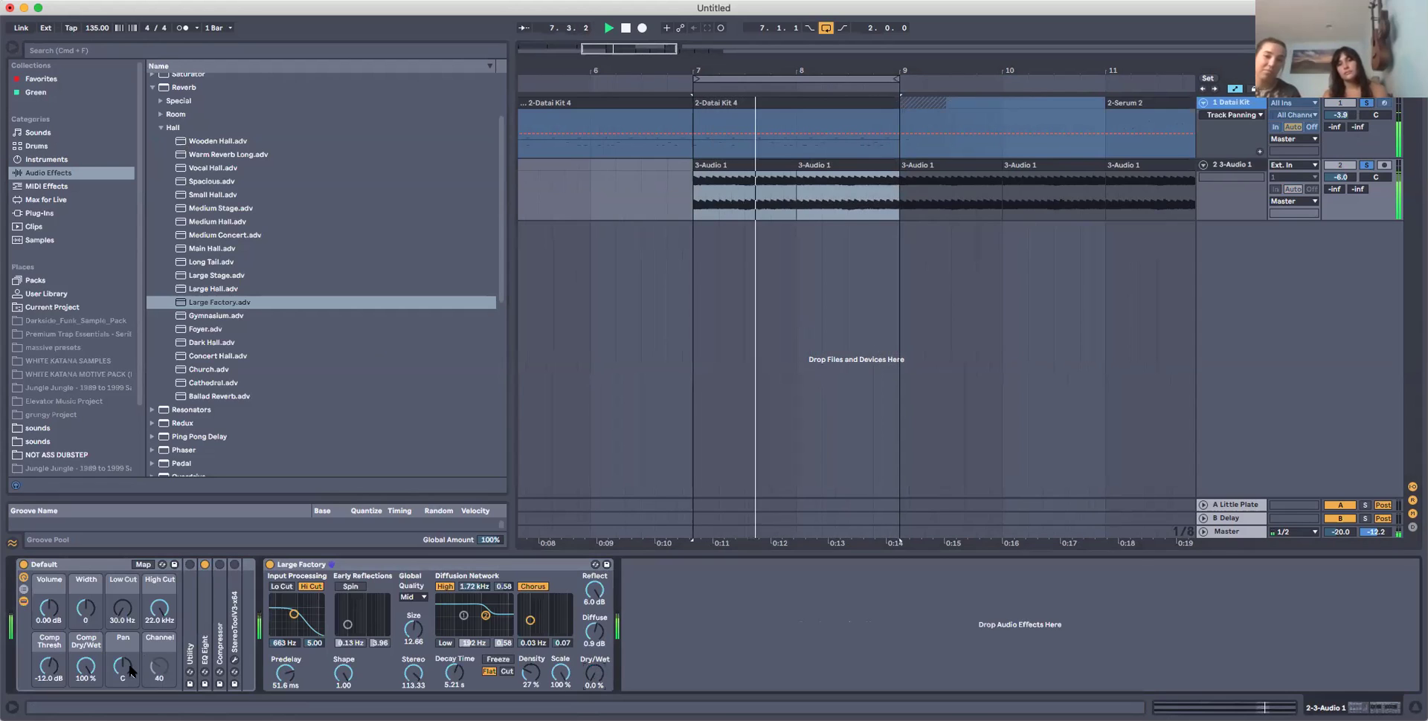
key(space)
drag(125, 673, 124, 675)
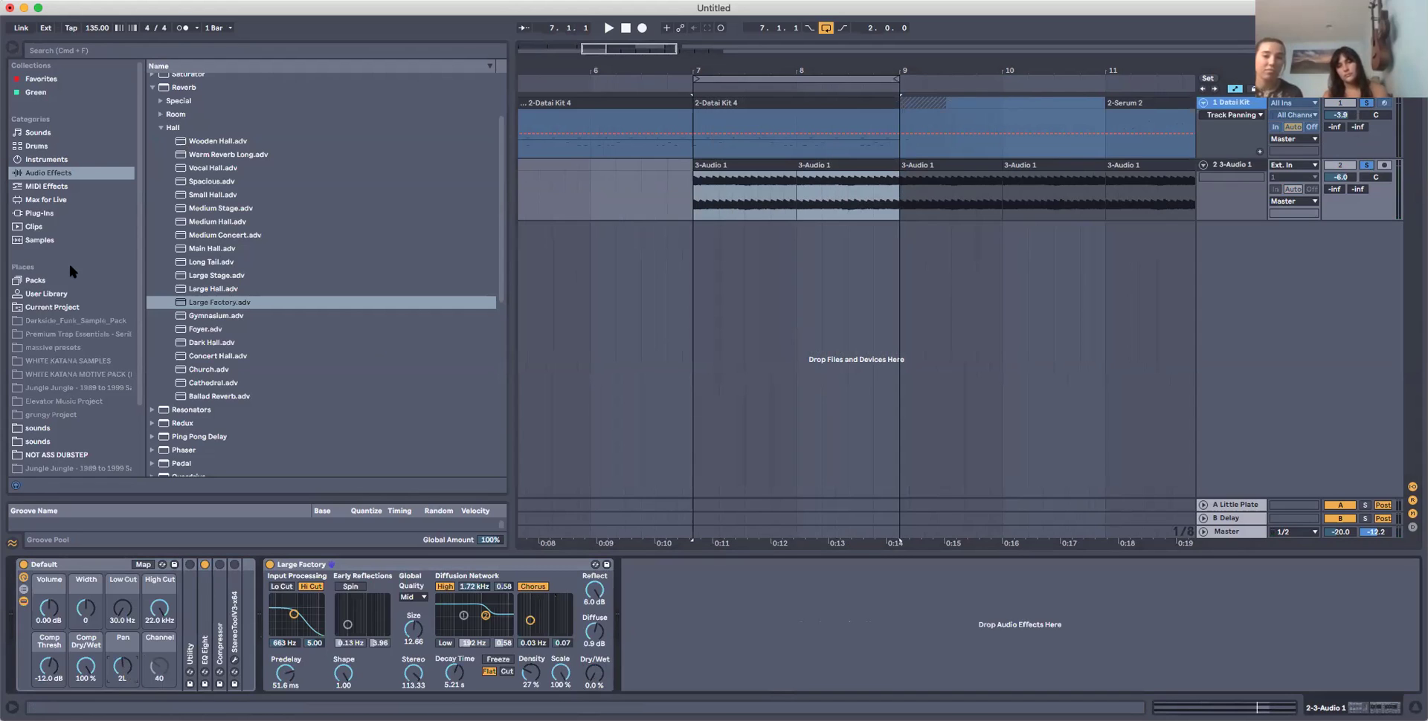
Browse the MIDI effects, highlight Note Length, and turn off solo on the audio track.
click(44, 187)
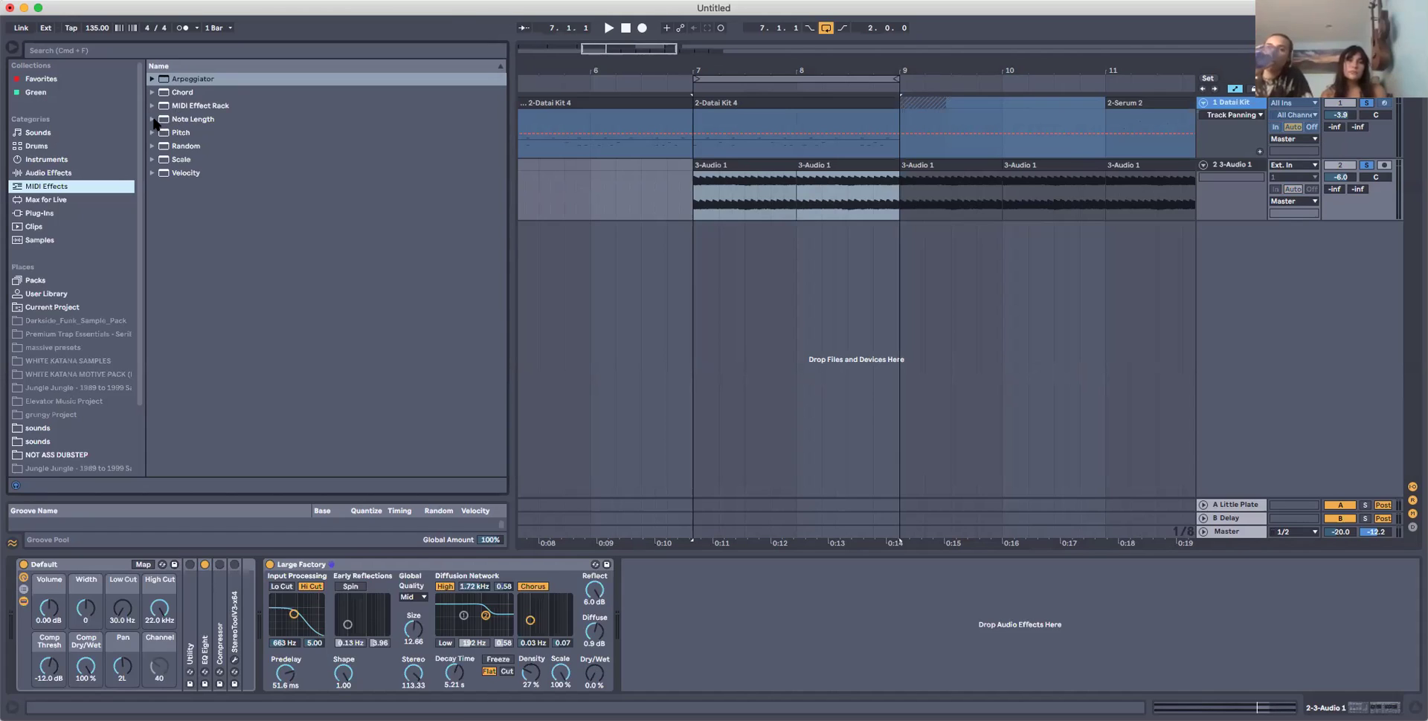
click(179, 121)
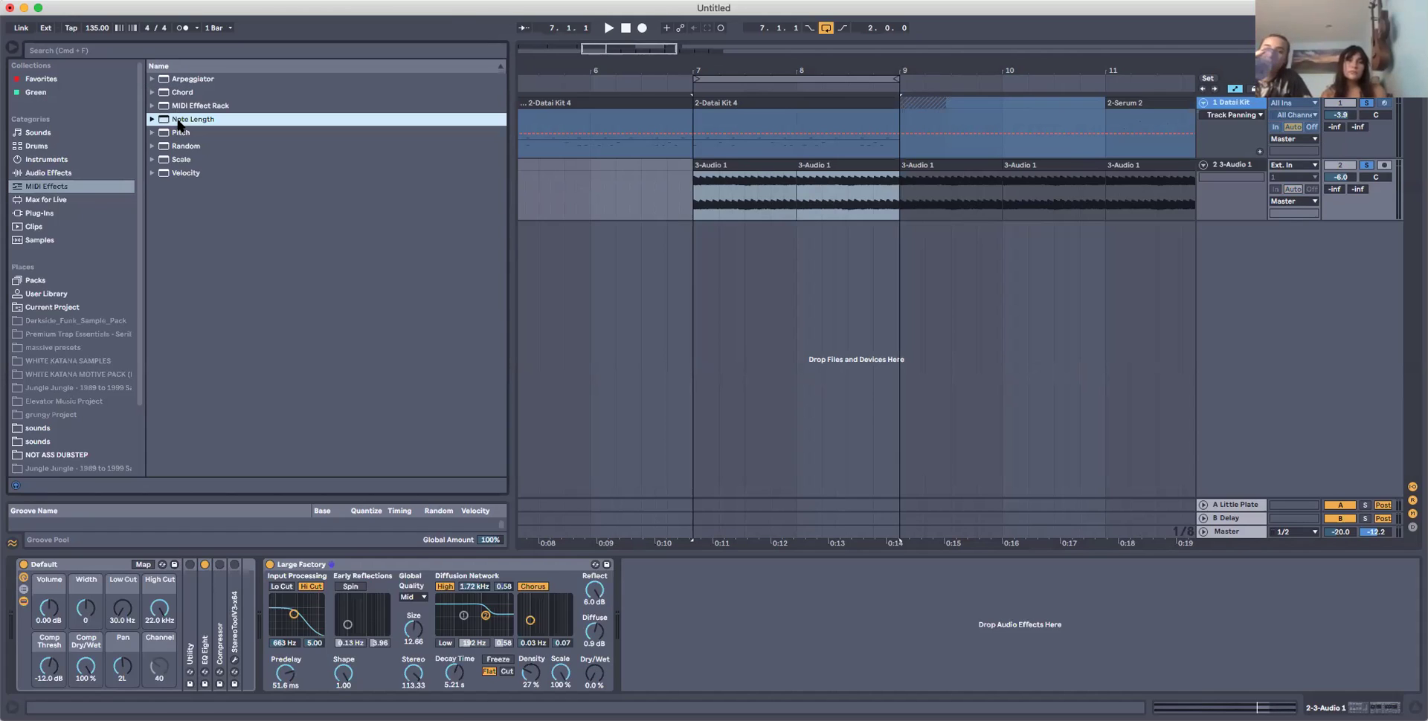
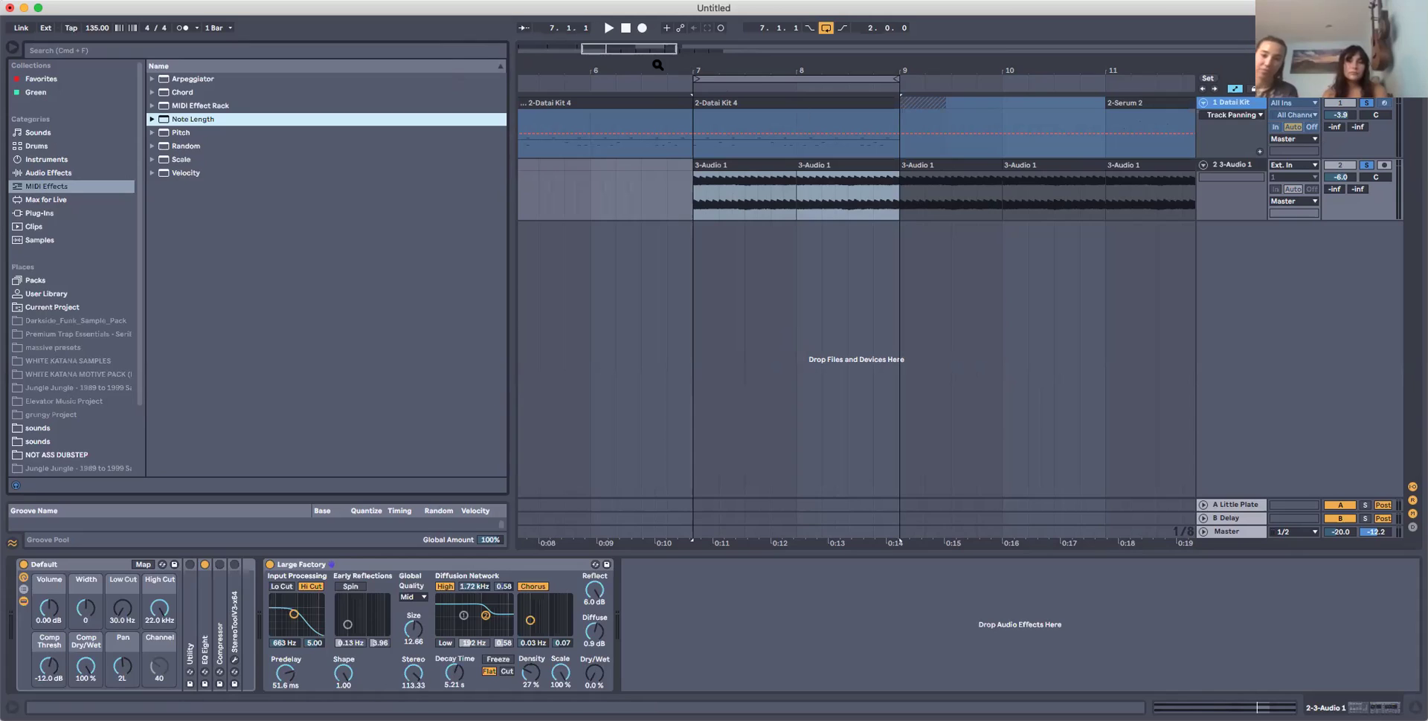
drag(626, 49, 626, 30)
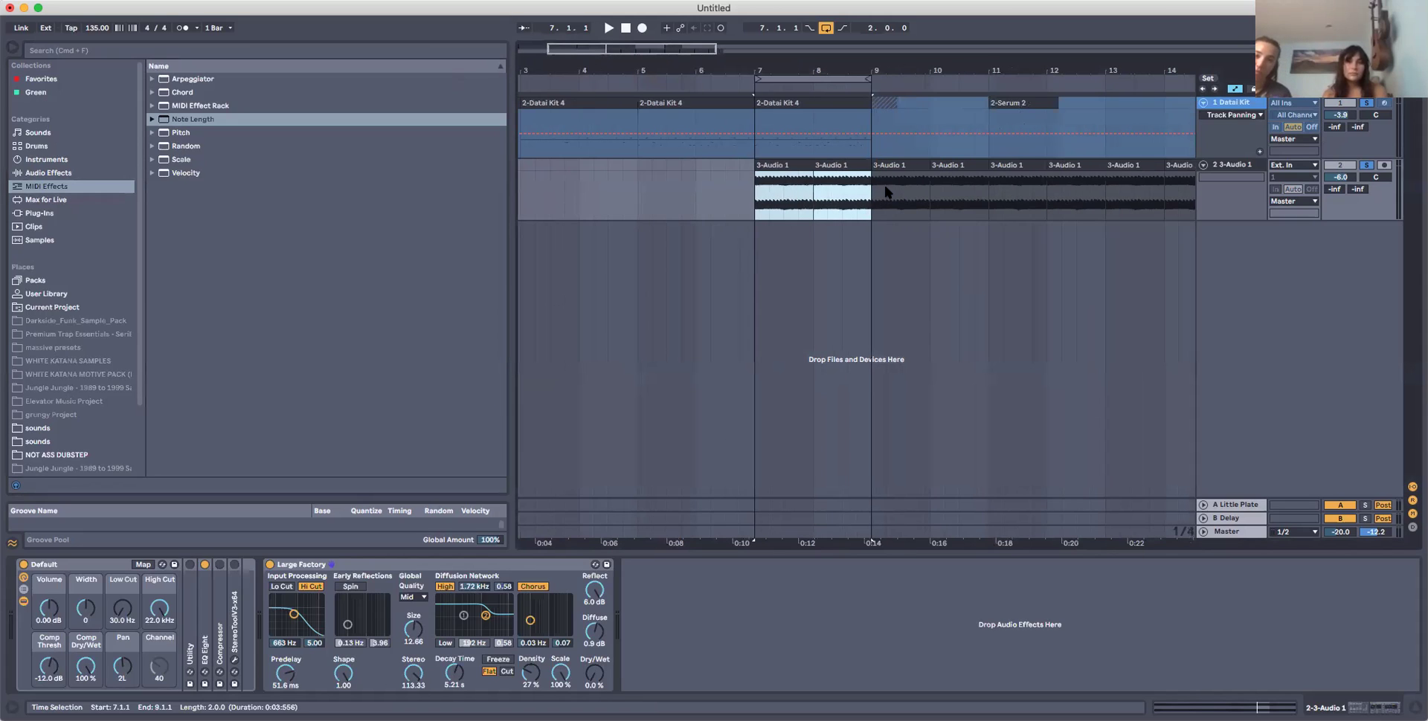
click(1365, 165)
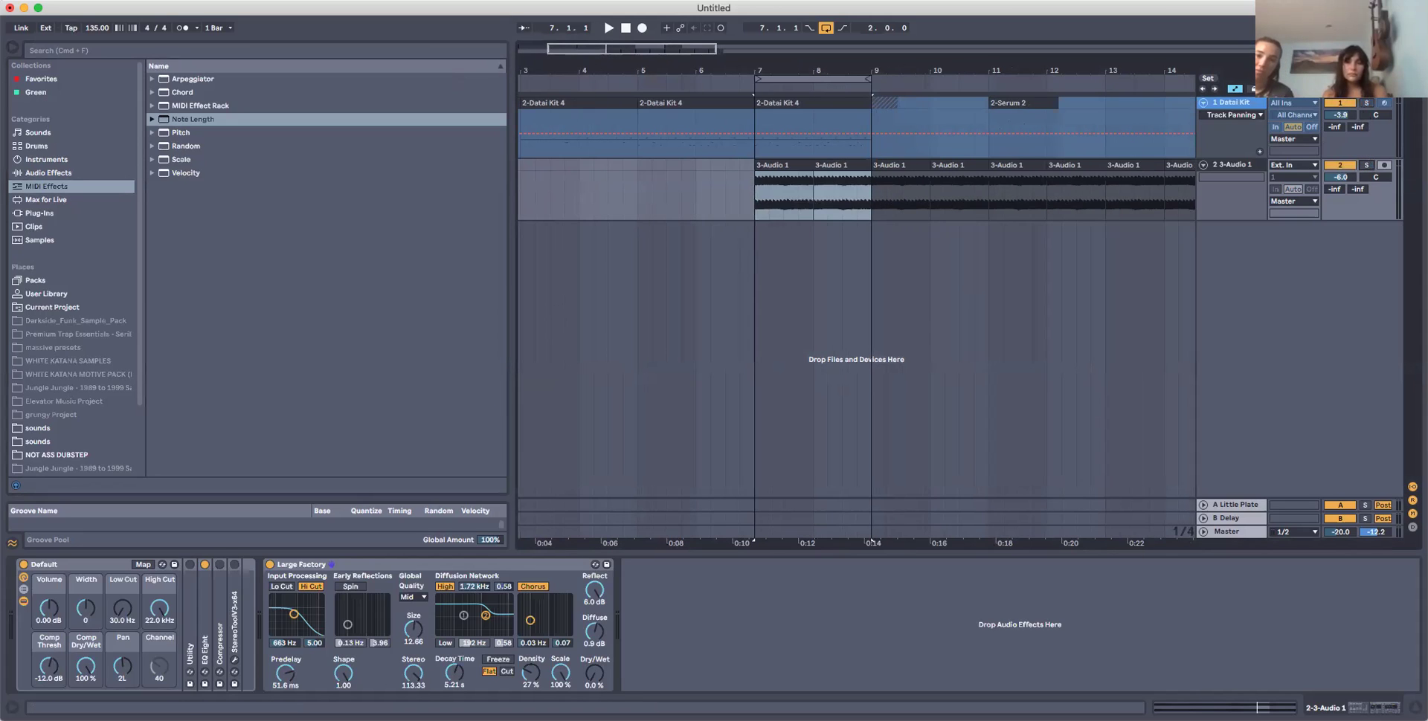
Browse the Max for Live devices and look through the list of VST plug-ins.
click(52, 201)
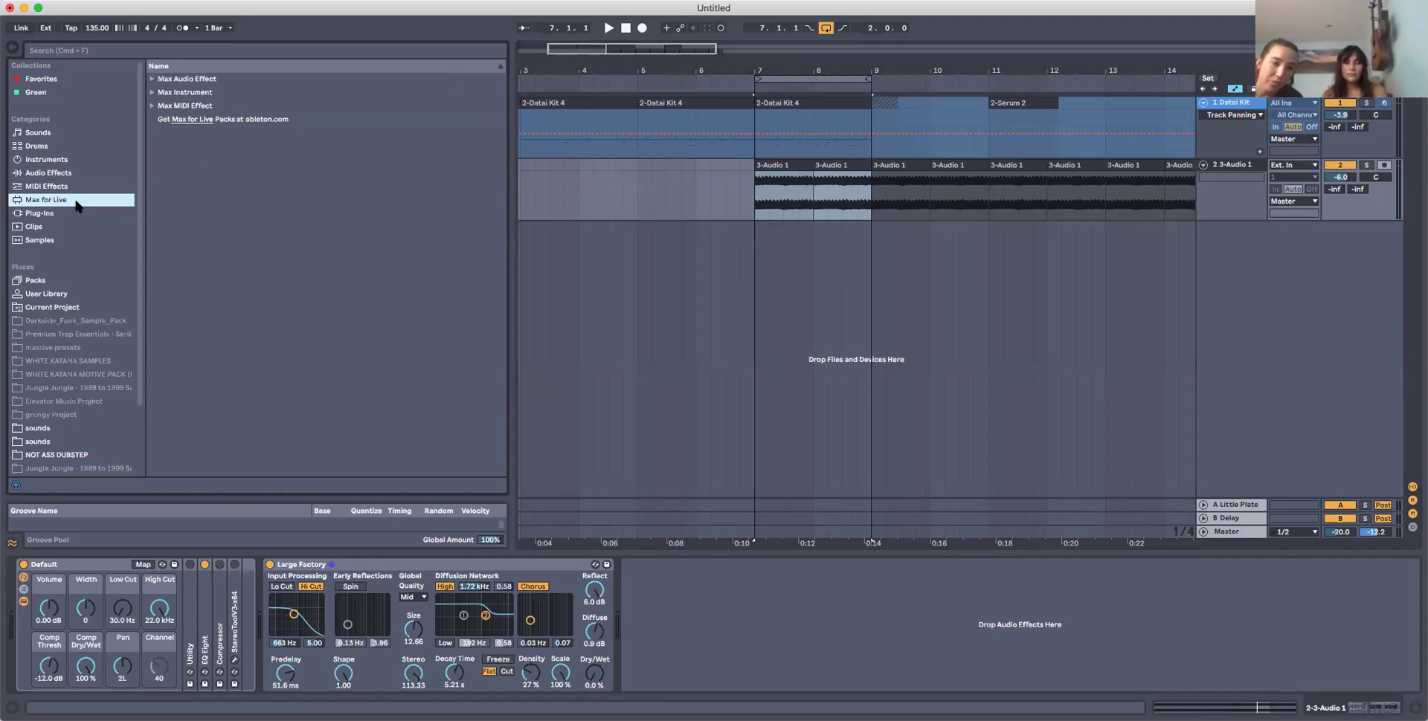
click(65, 214)
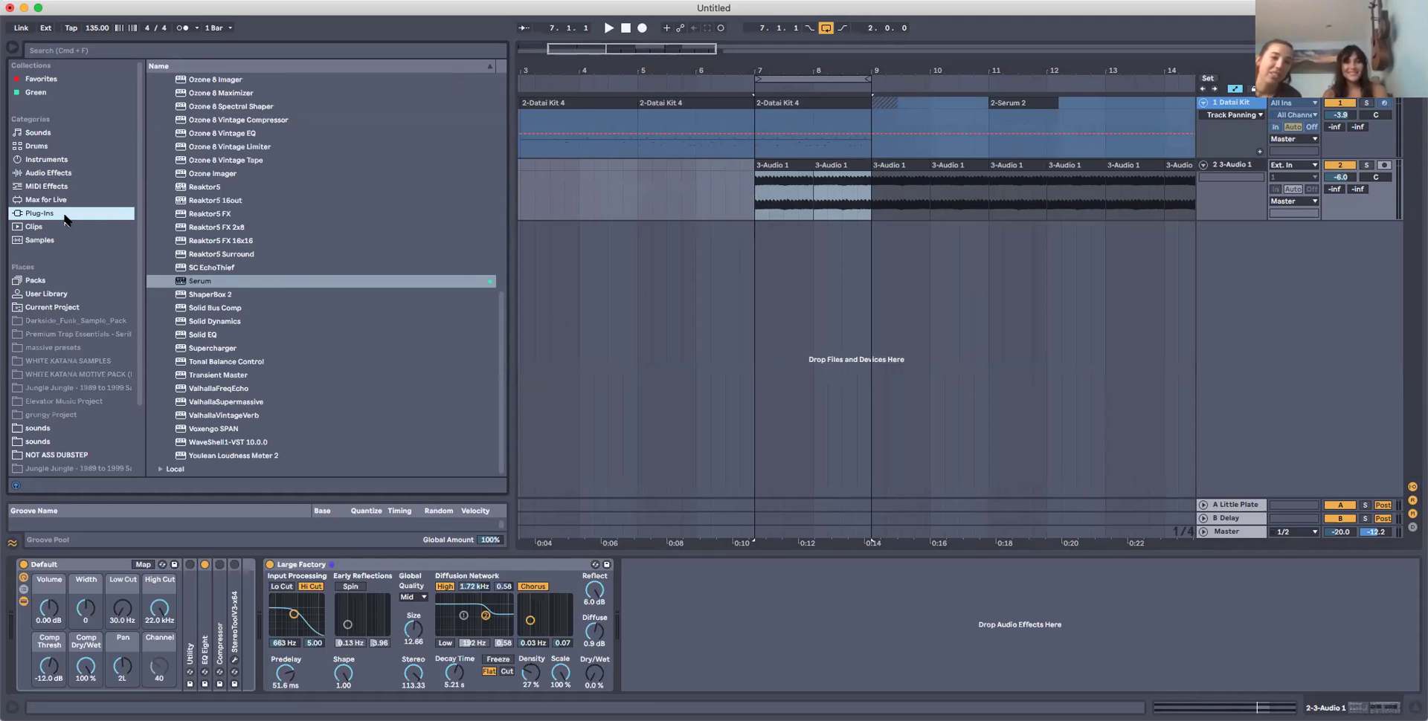
scroll(302, 207, up, 10)
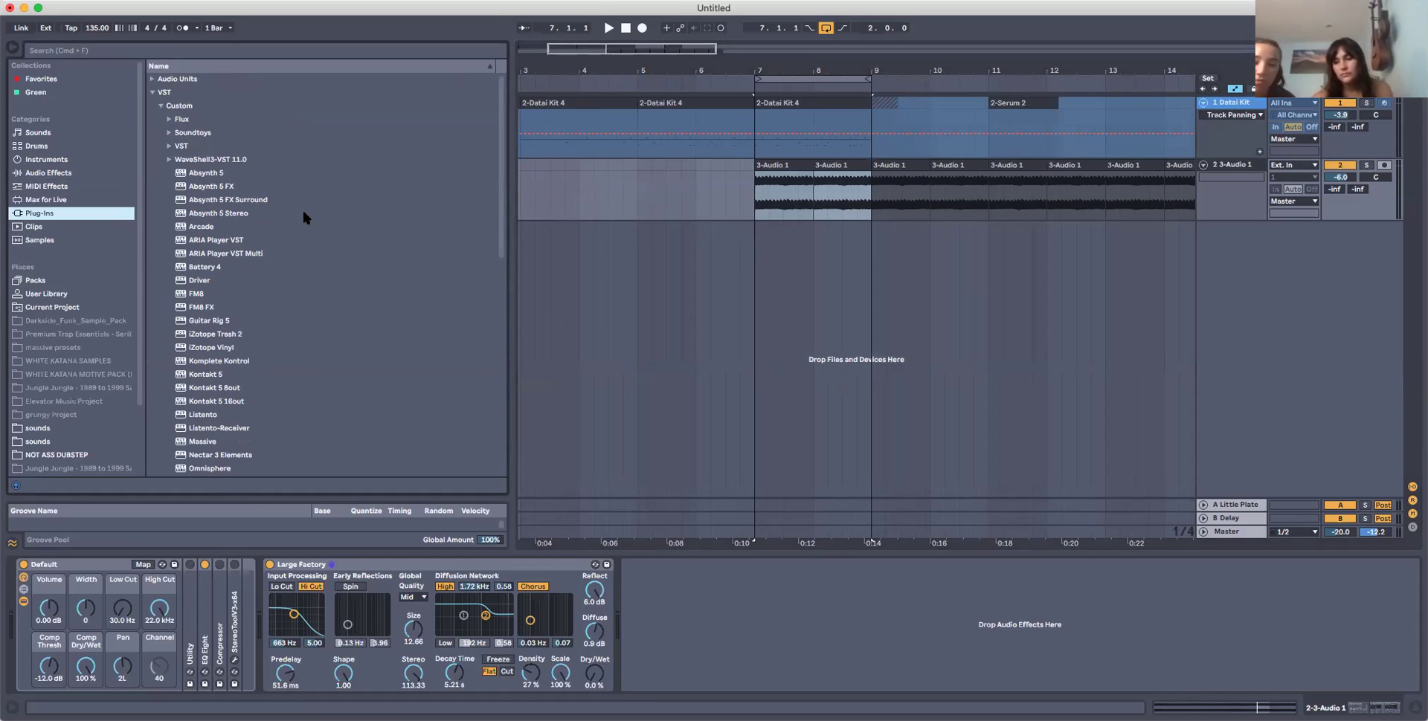
scroll(327, 427, down, 10)
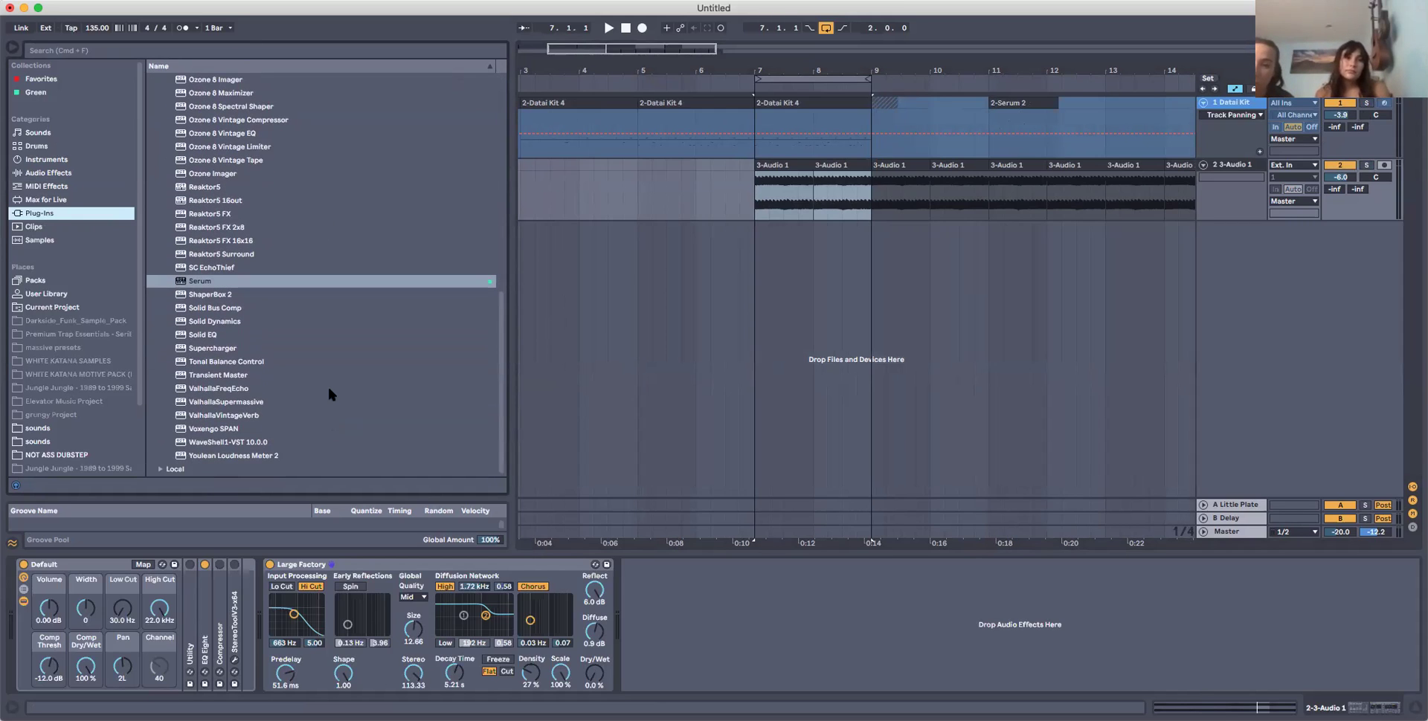
scroll(327, 385, up, 10)
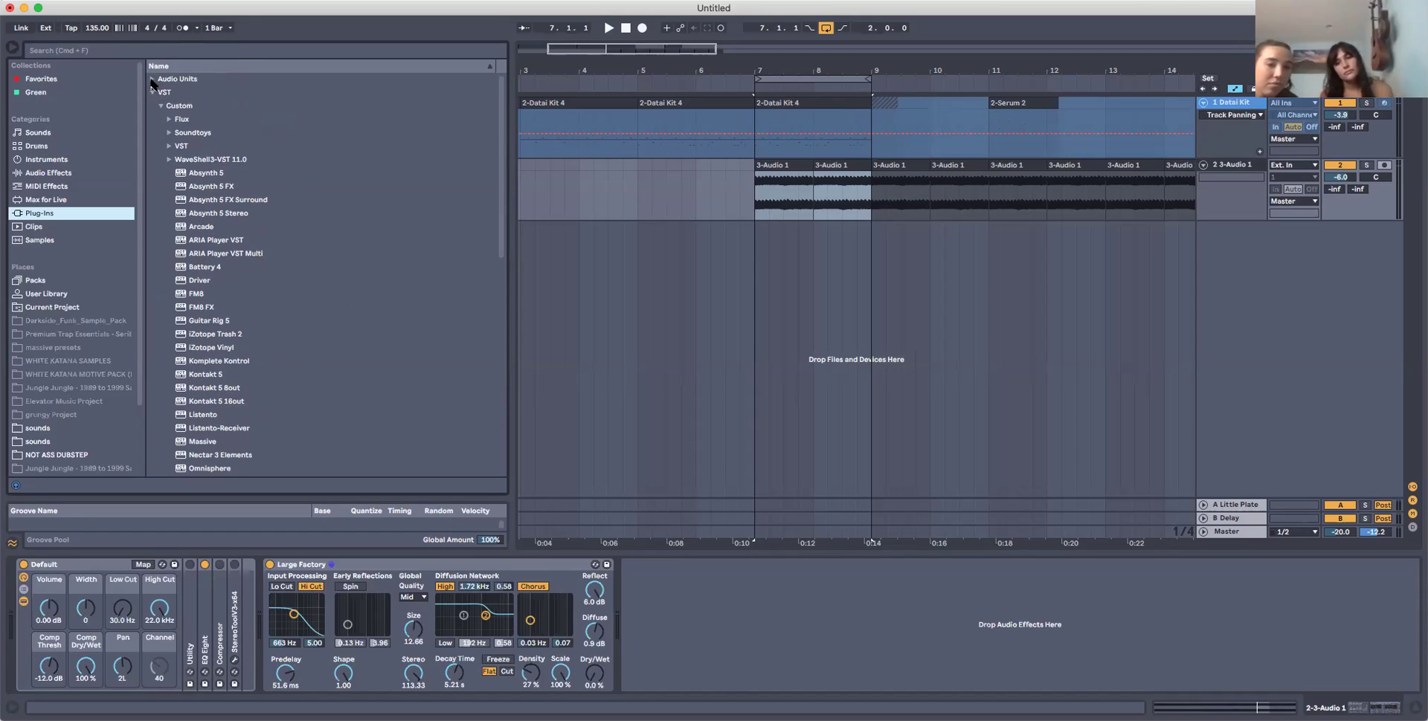
Look through the Audio Units plug-ins by manufacturer and highlight ValhallaVintageVerb among the Valhalla DSP effects.
click(55, 174)
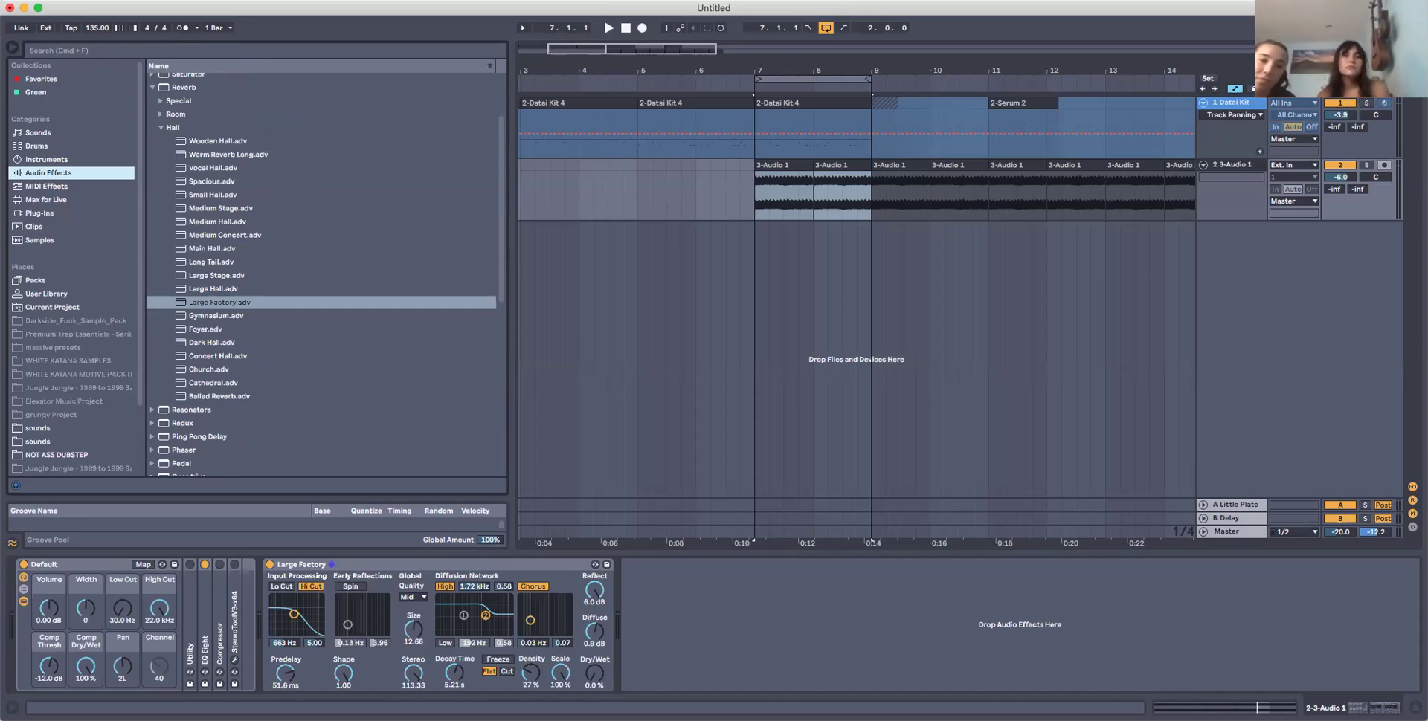
click(67, 216)
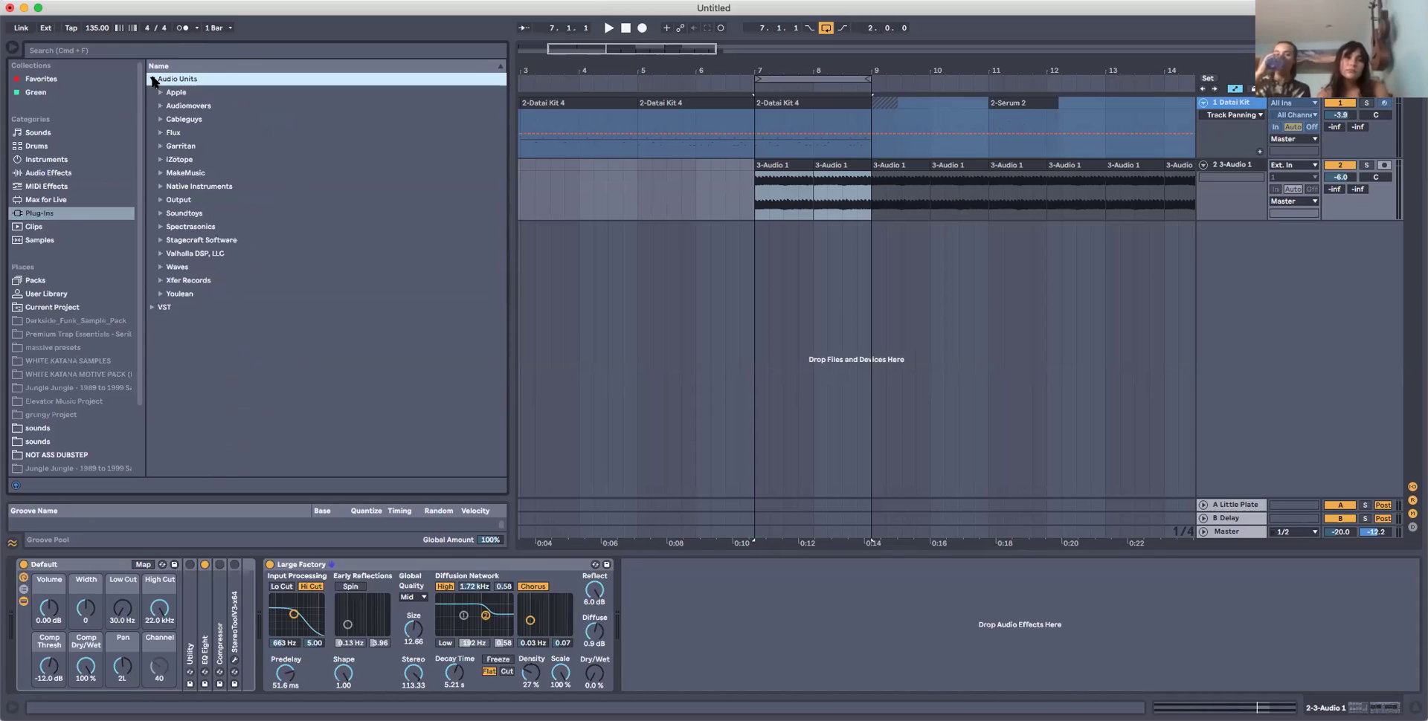
click(160, 254)
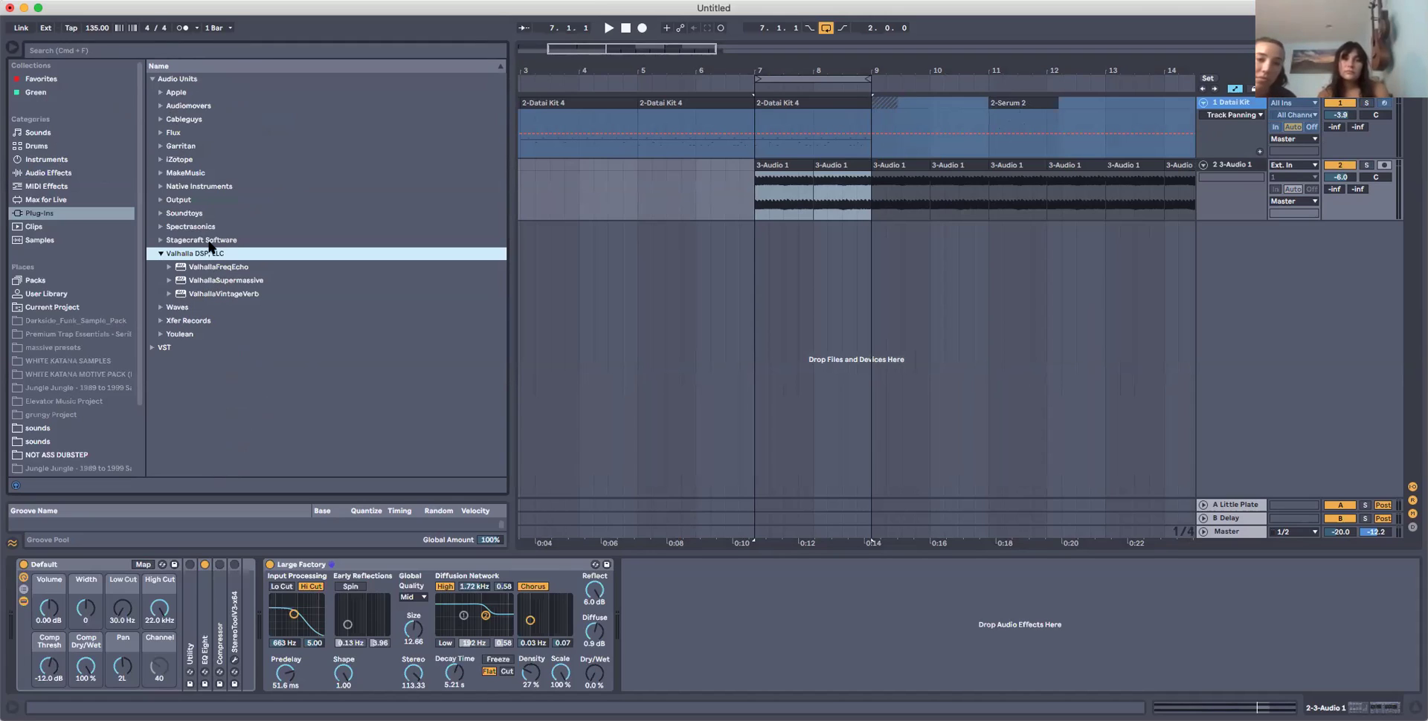
click(227, 294)
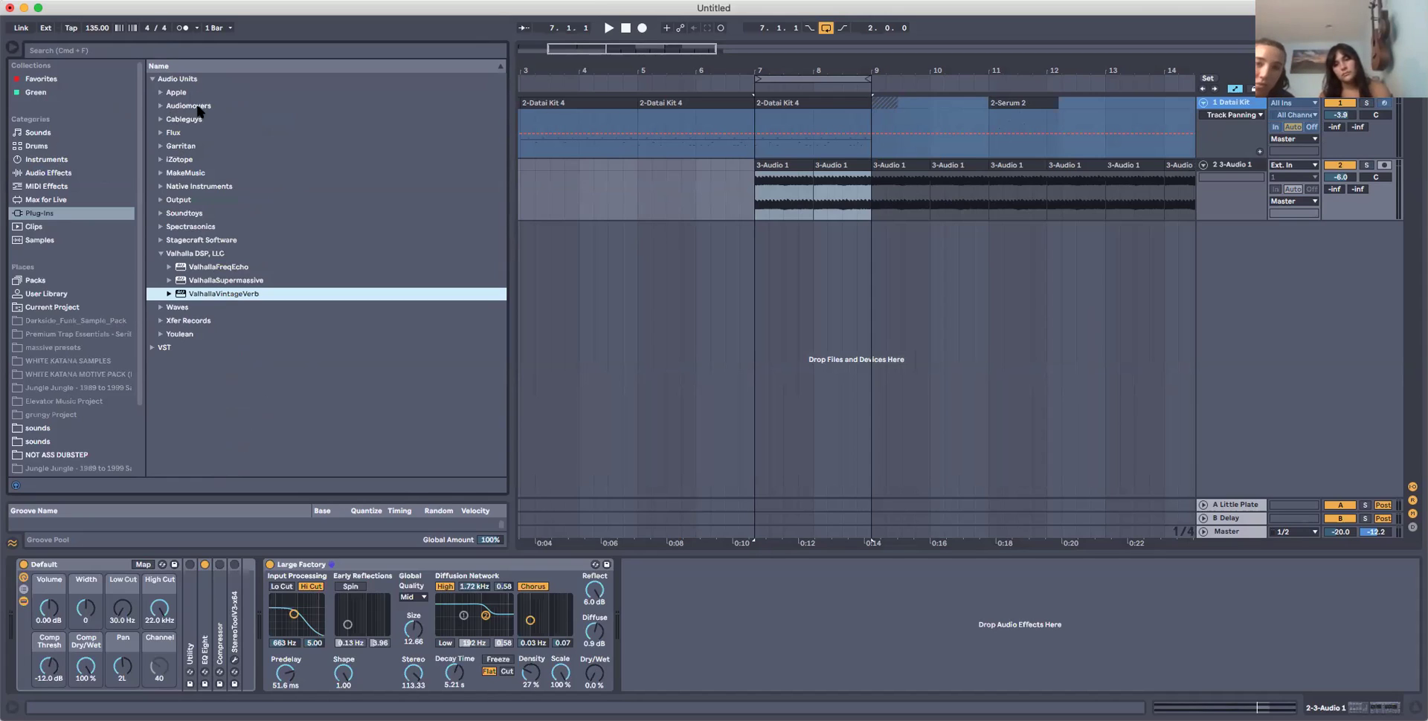
click(151, 80)
Browse the sample library, previewing samples such as Atmos 11.wav.
click(45, 240)
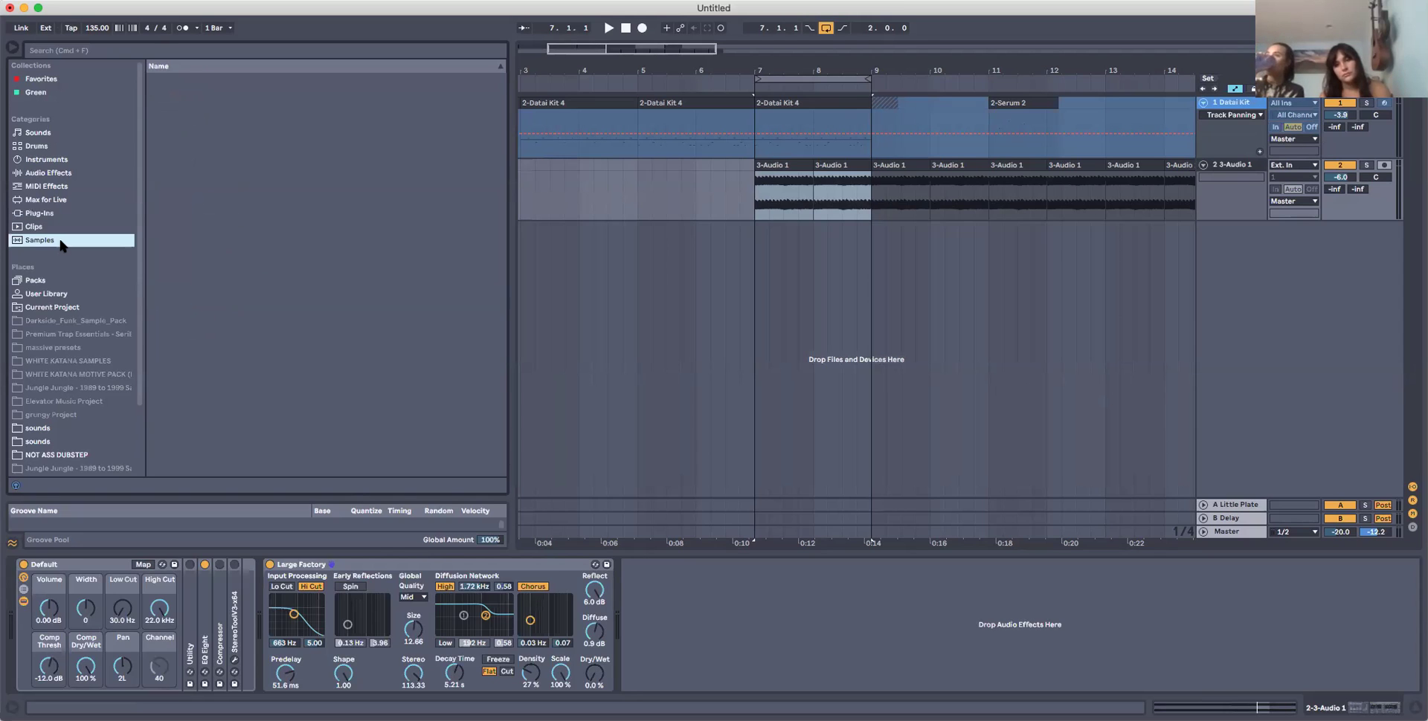
click(257, 318)
scroll(252, 316, down, 10)
click(252, 316)
click(248, 414)
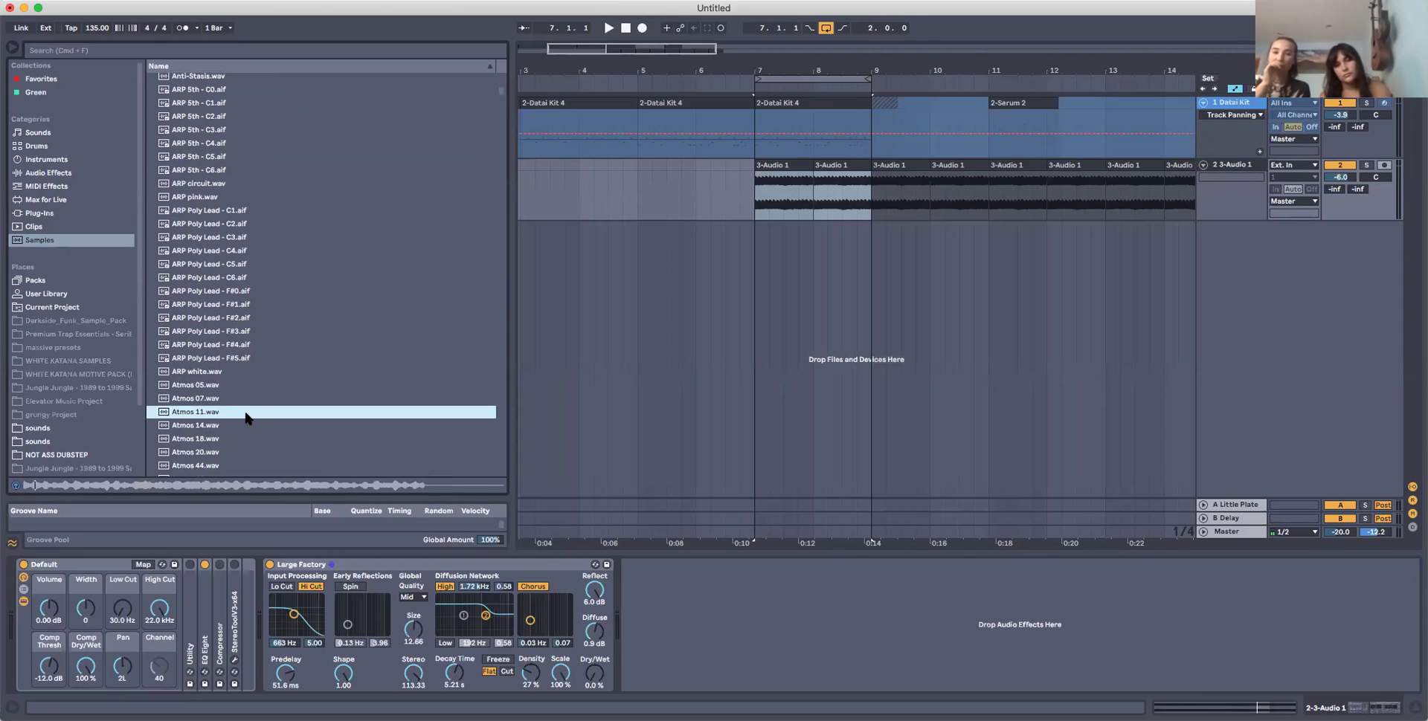
scroll(269, 411, down, 15)
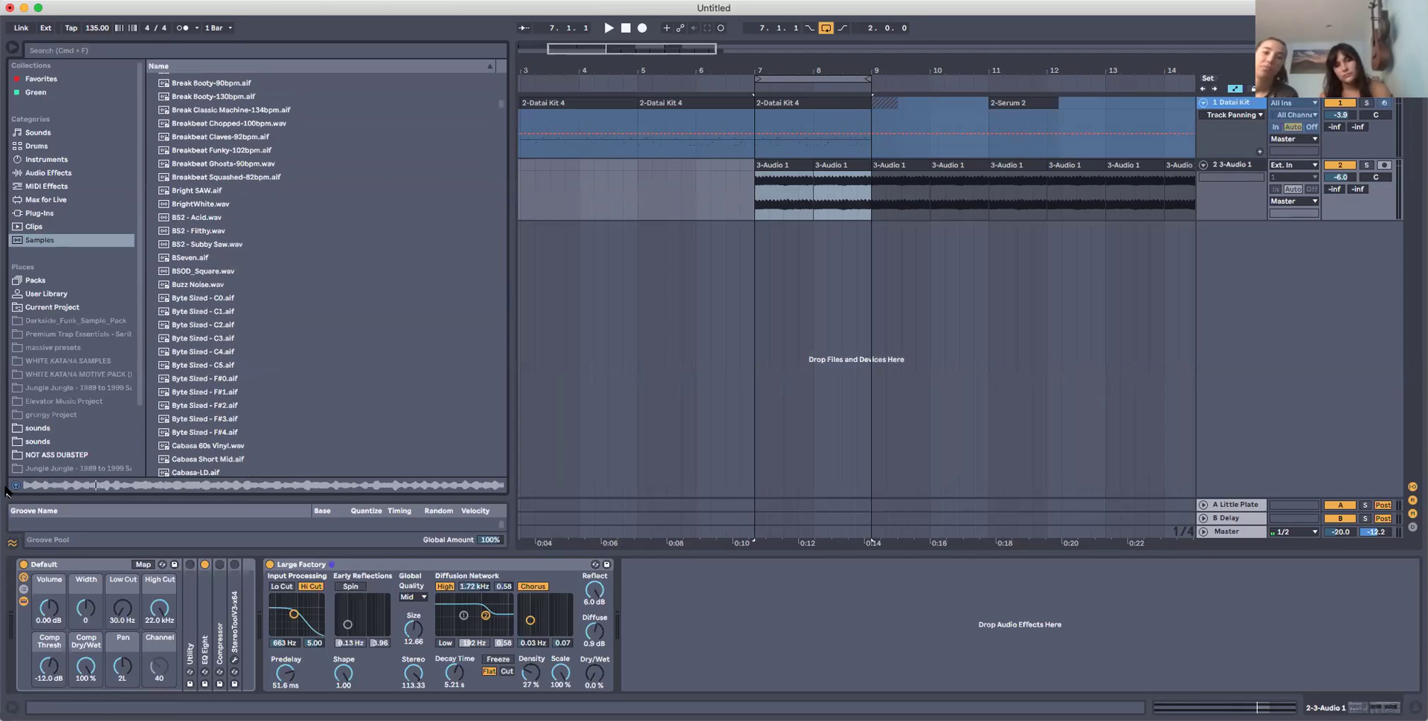
scroll(248, 398, down, 15)
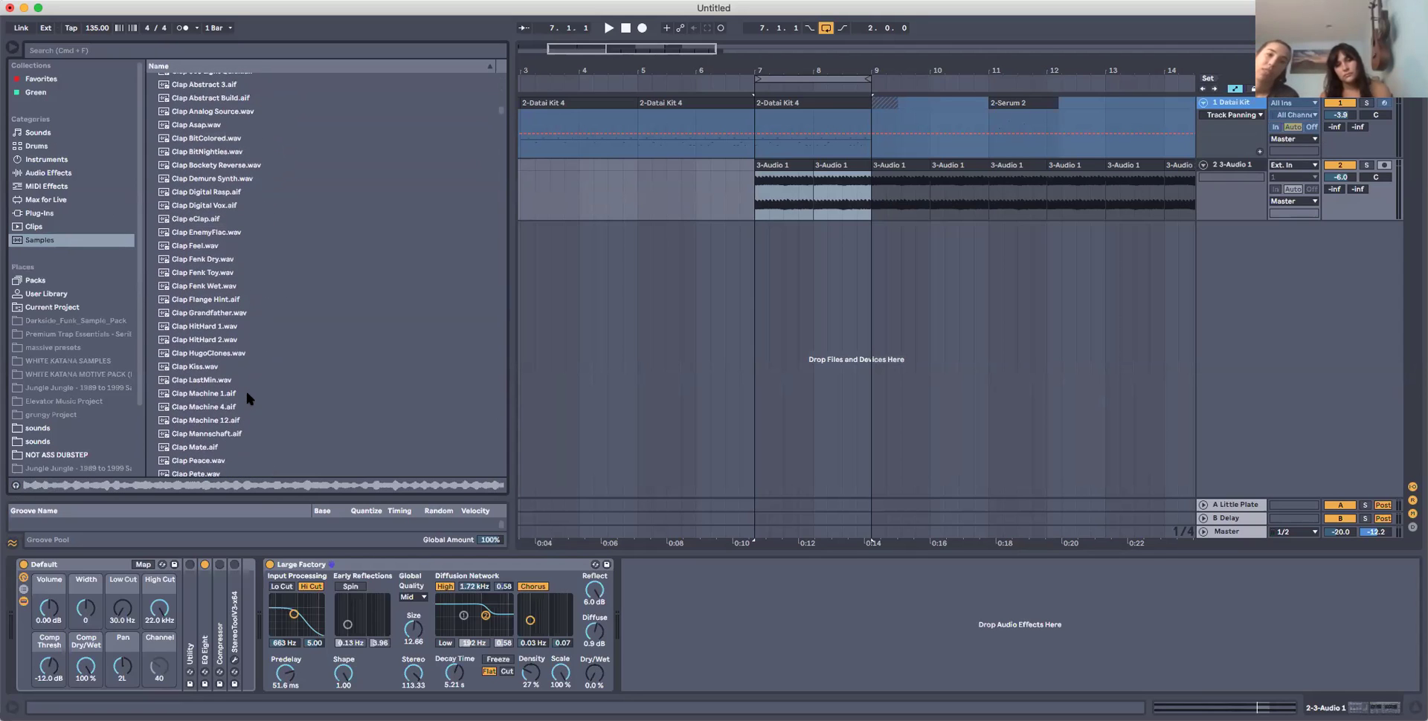
Preview Clap Fenk Dry.wav, BrightWhite.wav and Brass Stab Wah Soul.wav from the sample library.
click(192, 260)
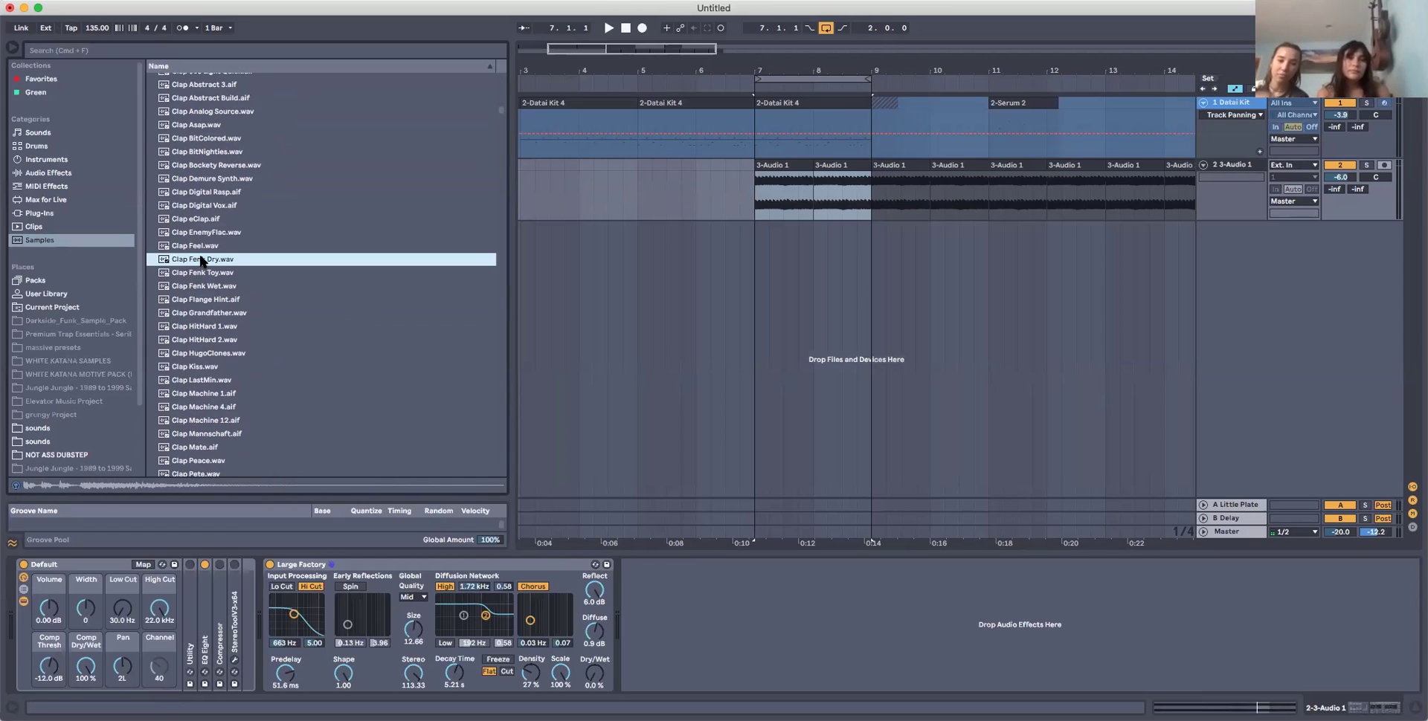
click(186, 419)
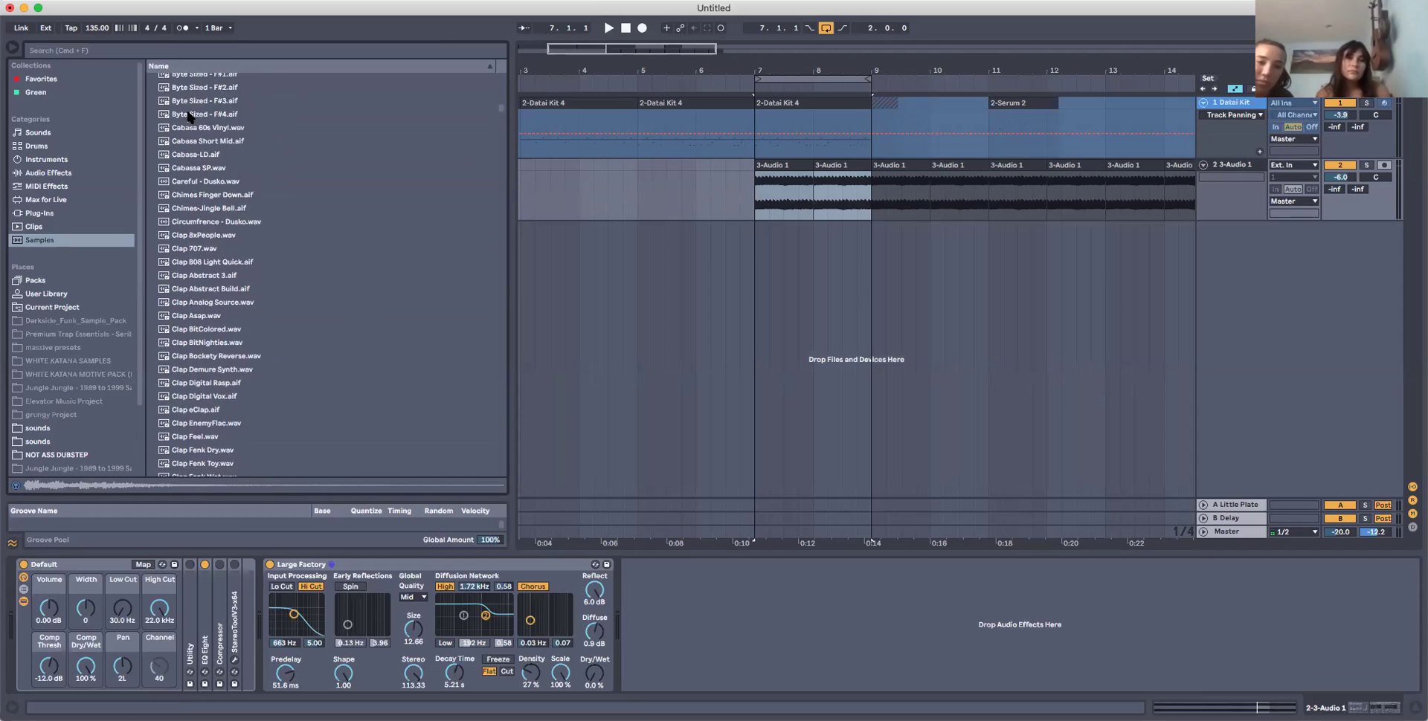
scroll(190, 134, up, 10)
click(191, 117)
click(191, 105)
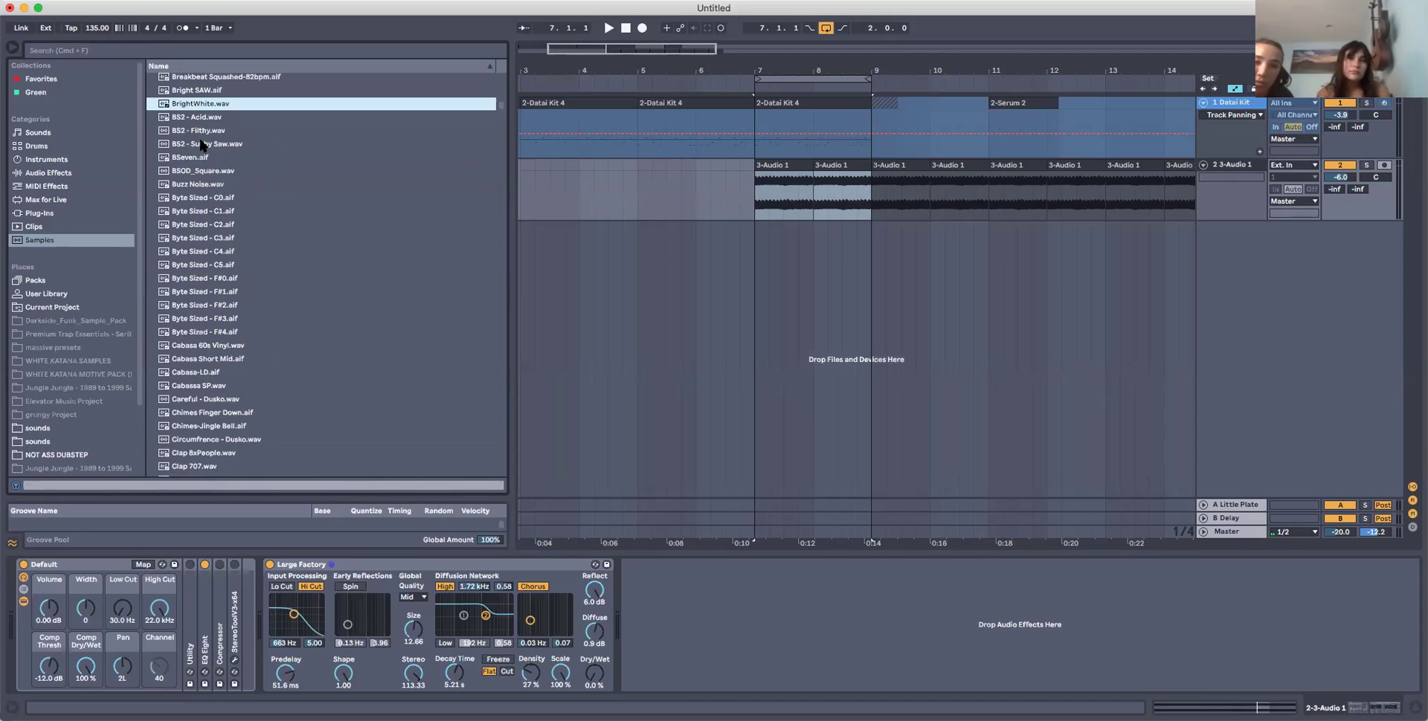
scroll(200, 143, up, 5)
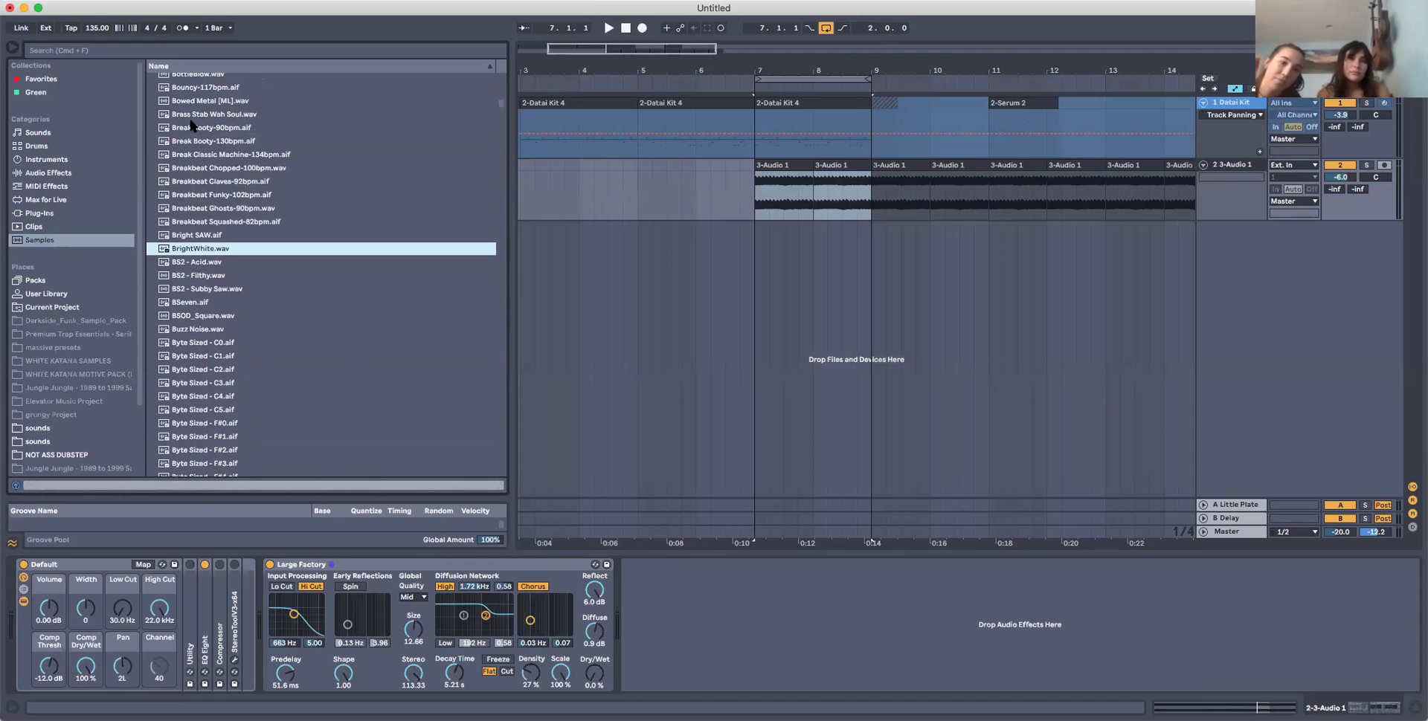
click(191, 115)
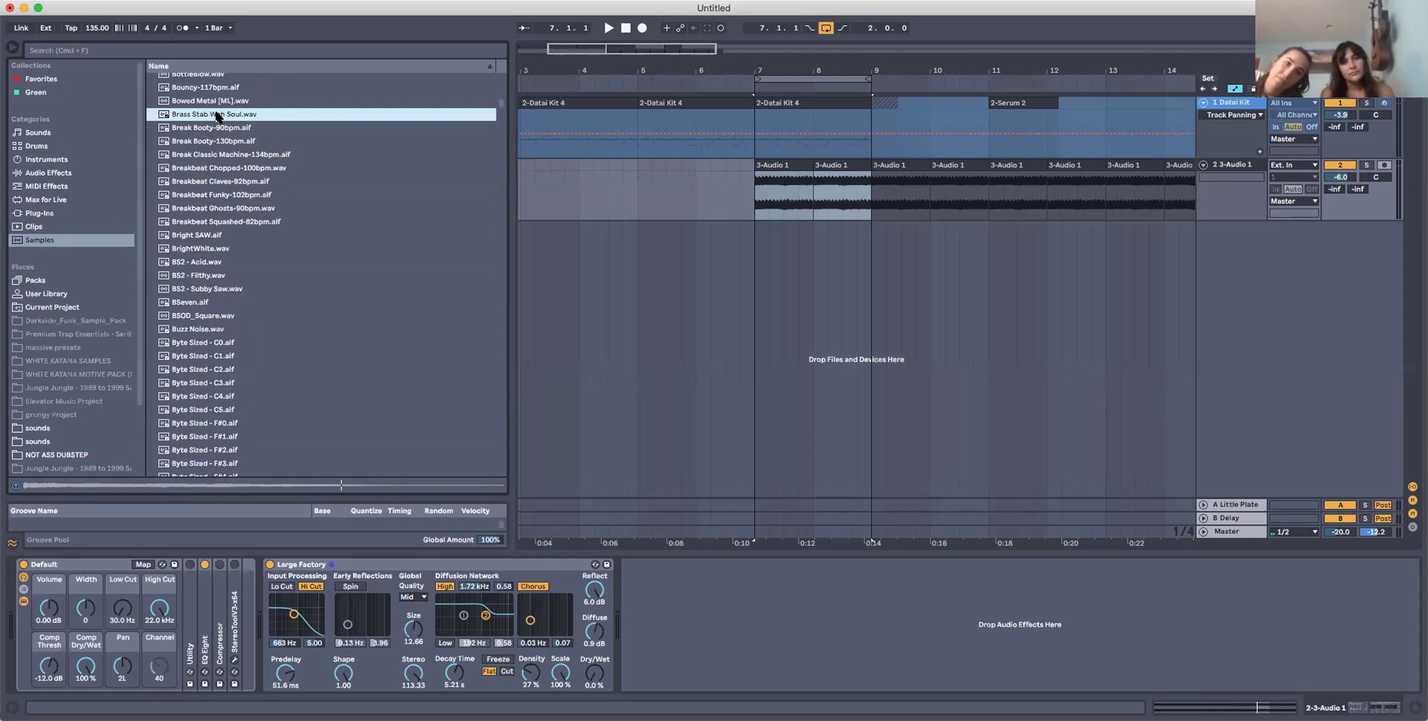
Place Brass Stab Wah Soul.wav on the audio track at 3.3.1 and play it back with the track soloed.
mouse_move(218, 116)
mouse_down()
mouse_move(192, 119)
mouse_move(573, 191)
mouse_move(548, 187)
mouse_up()
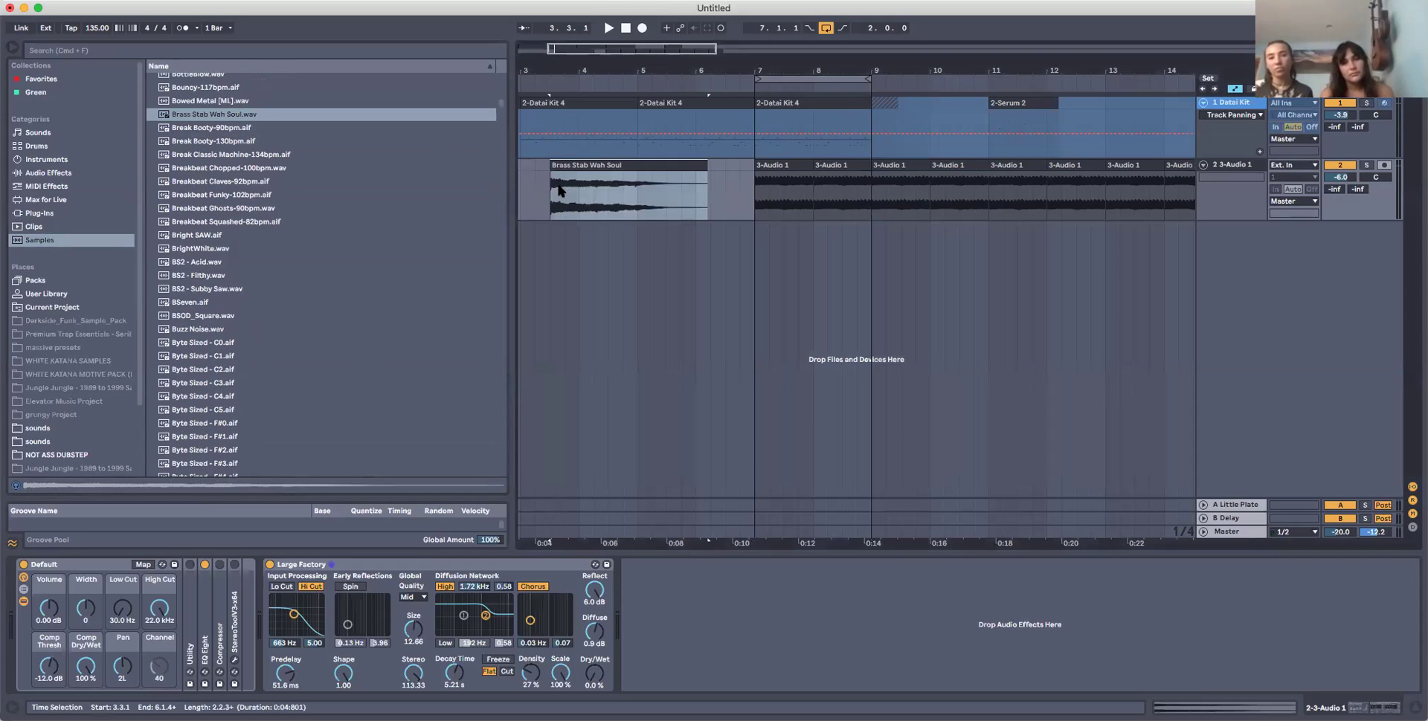
click(1367, 165)
key(space)
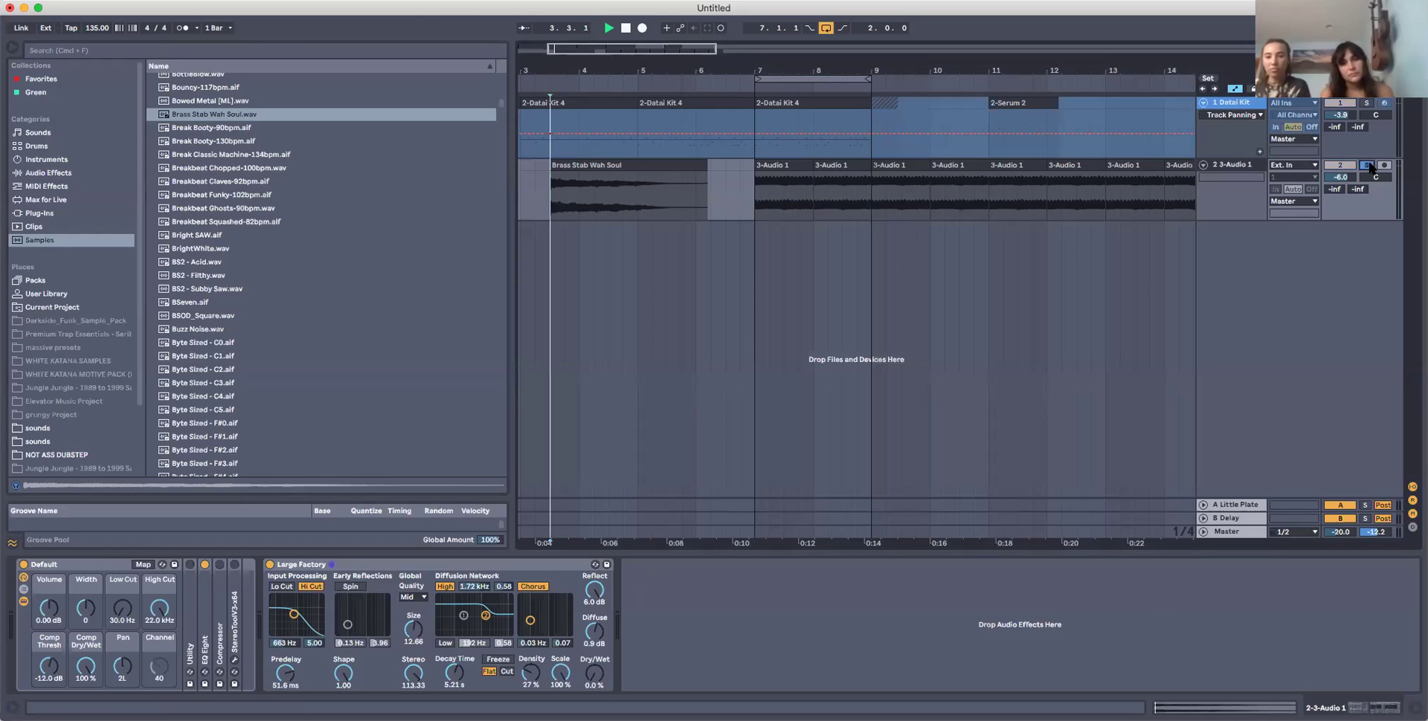
key(space)
Transpose the Brass Stab Wah Soul clip to 4 st, playing it back at different pitches.
click(579, 165)
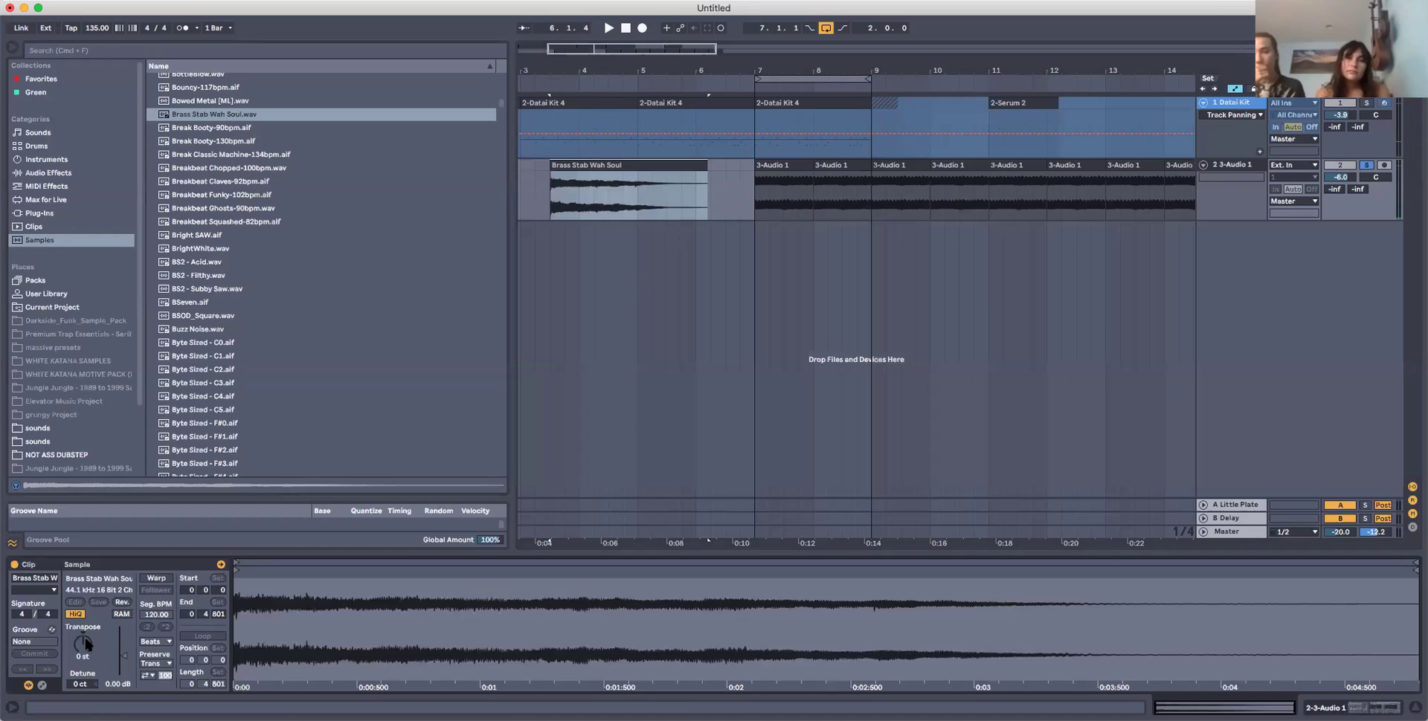
key(space)
drag(87, 646, 87, 642)
key(Up)
key(space)
key(space)
key(Up)
key(space)
key(space)
key(Up)
key(space)
key(space)
drag(87, 647, 88, 653)
key(space)
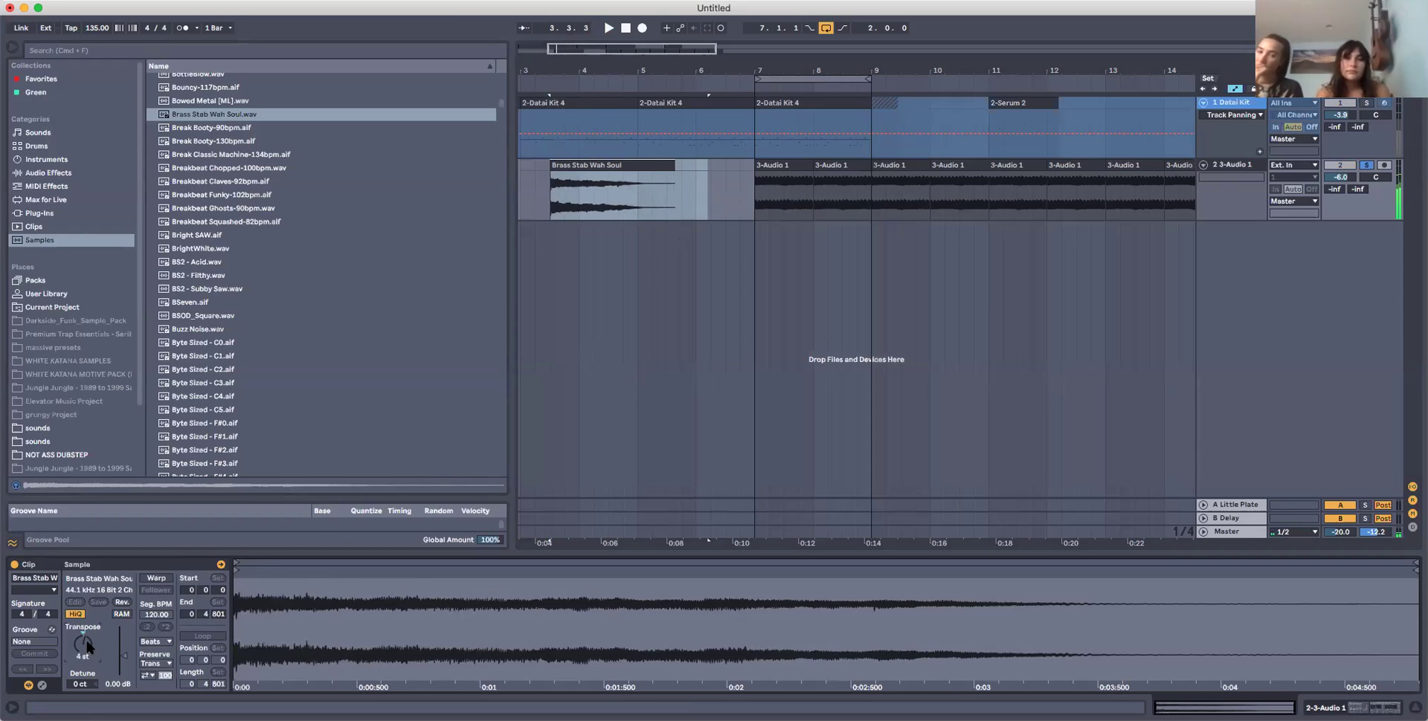
Insert a new MIDI track below the existing tracks.
right_click(1335, 302)
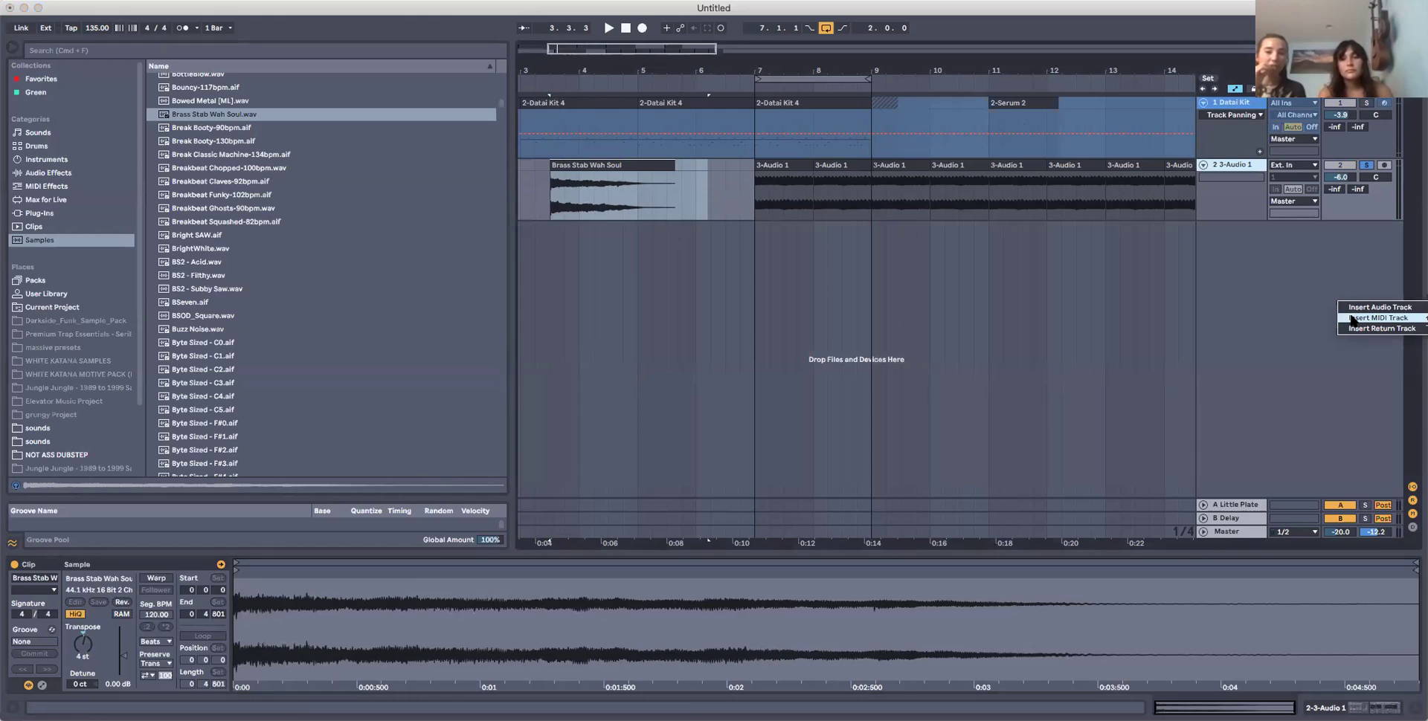
click(1351, 318)
drag(173, 116, 583, 246)
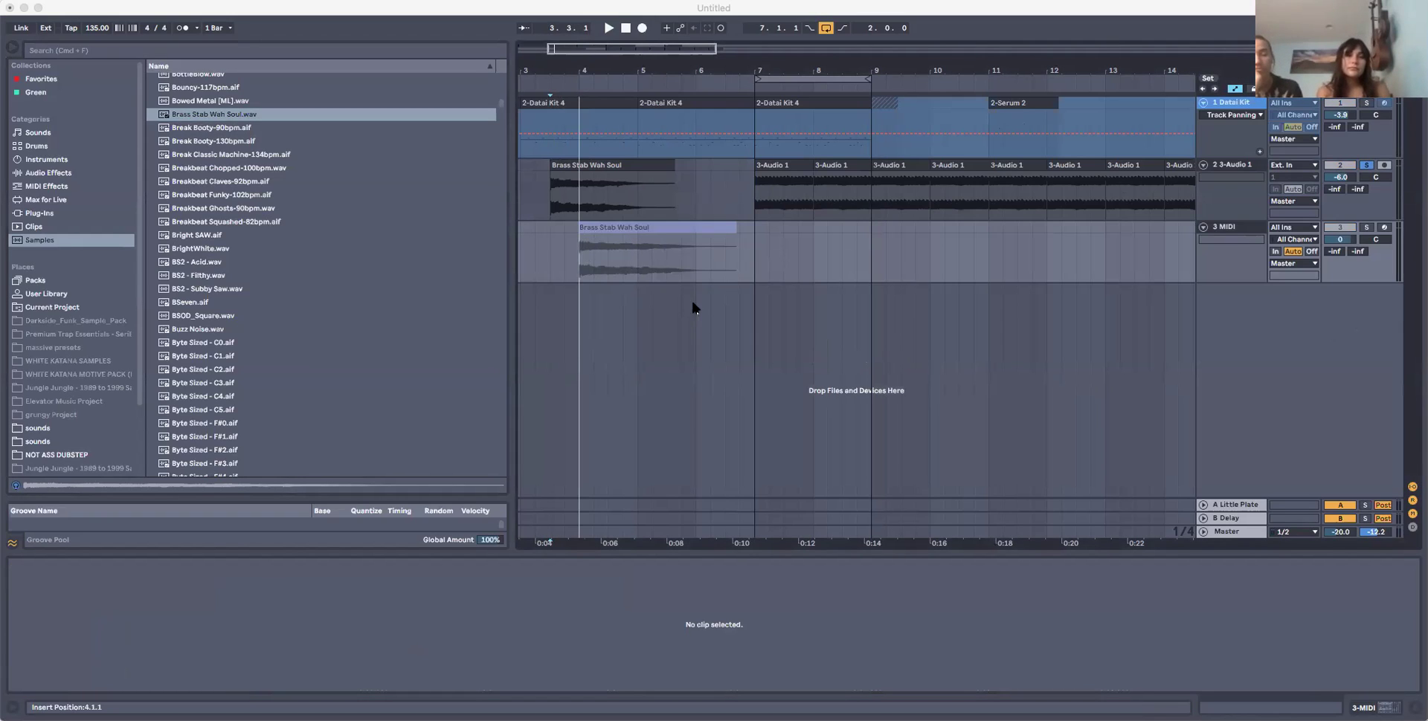
mouse_move(595, 227)
mouse_down()
mouse_move(914, 261)
mouse_move(756, 588)
mouse_up()
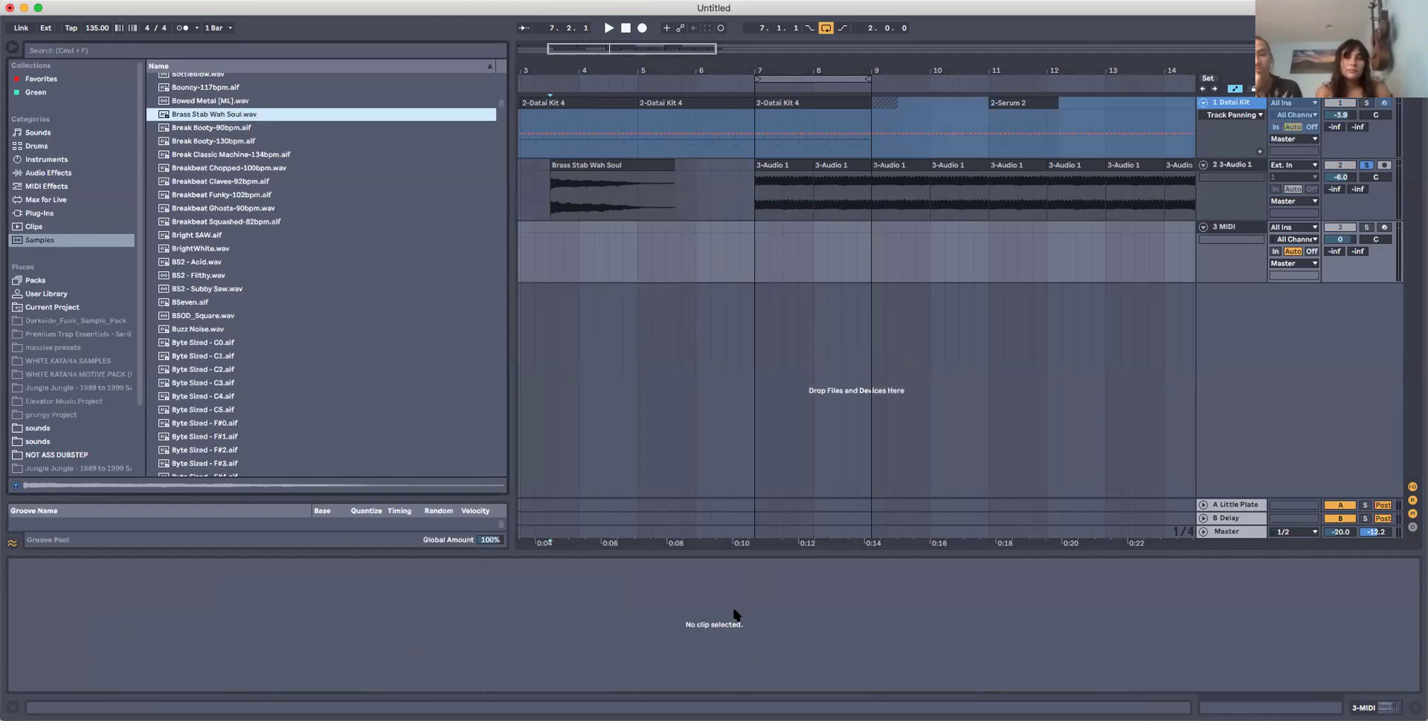
drag(197, 112, 583, 275)
drag(1028, 328, 863, 225)
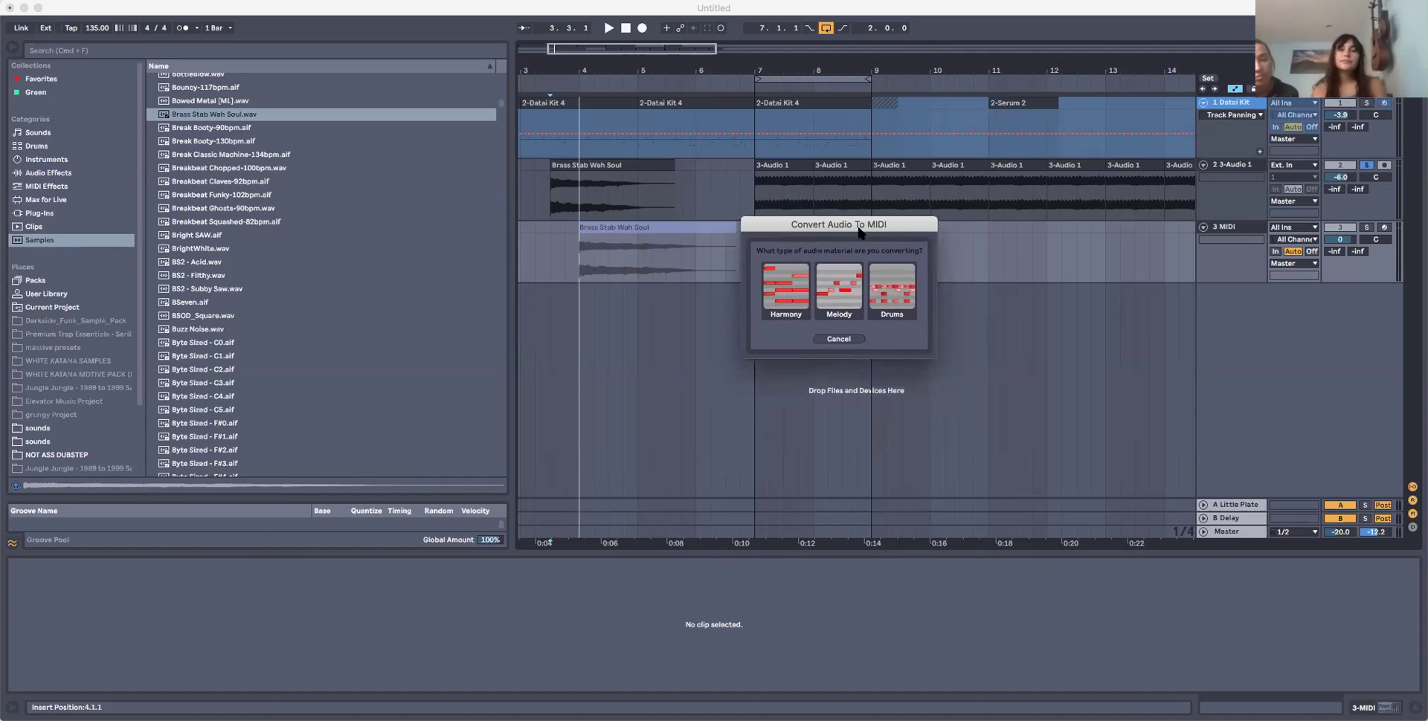
click(833, 339)
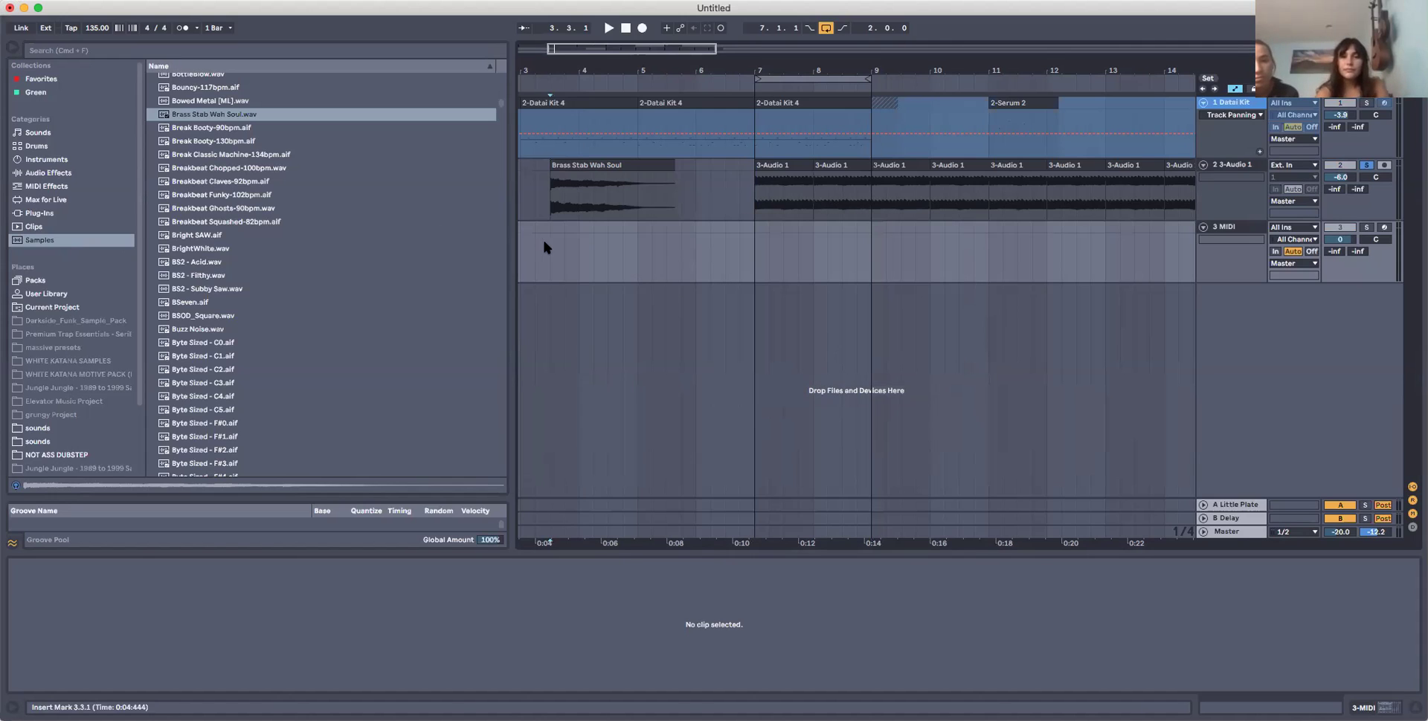
Load Brass Stab Wah Soul.wav as a playable instrument on the new MIDI track, then arm and solo that track.
drag(198, 115, 637, 281)
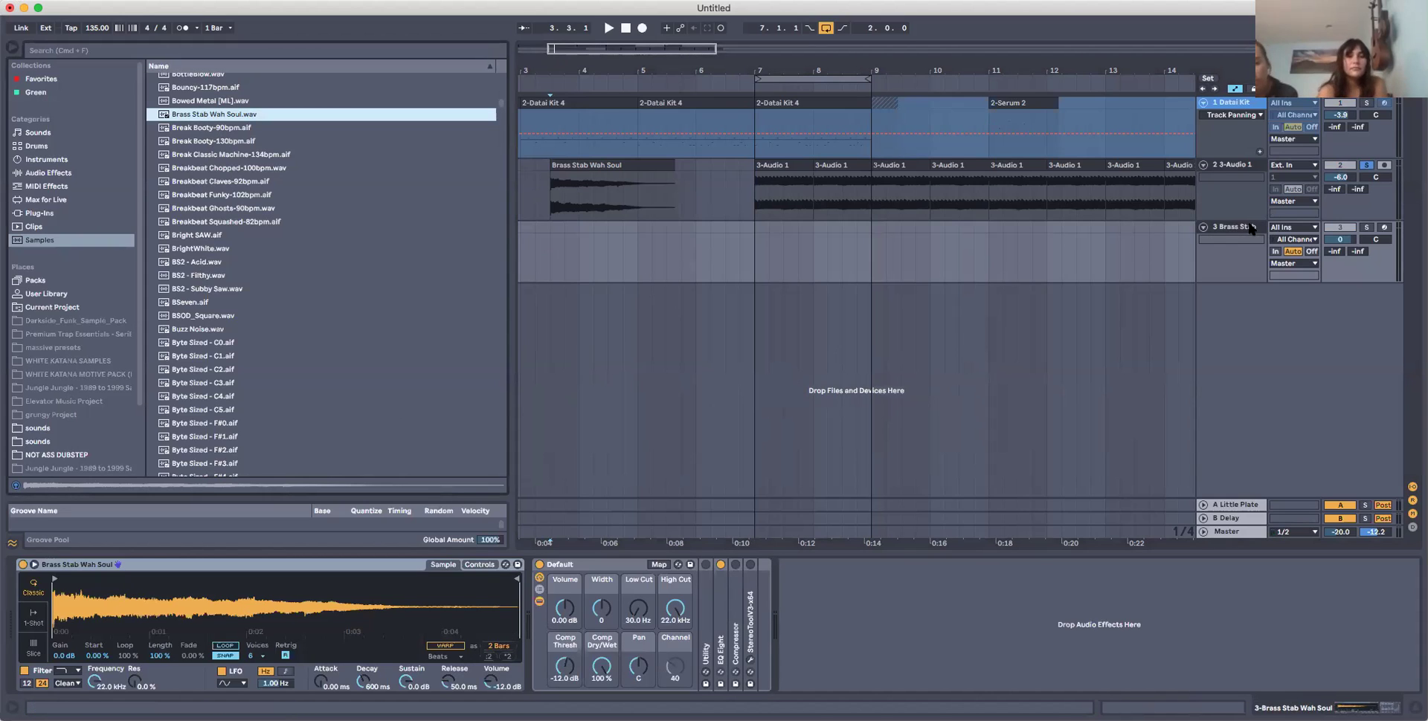
click(1383, 228)
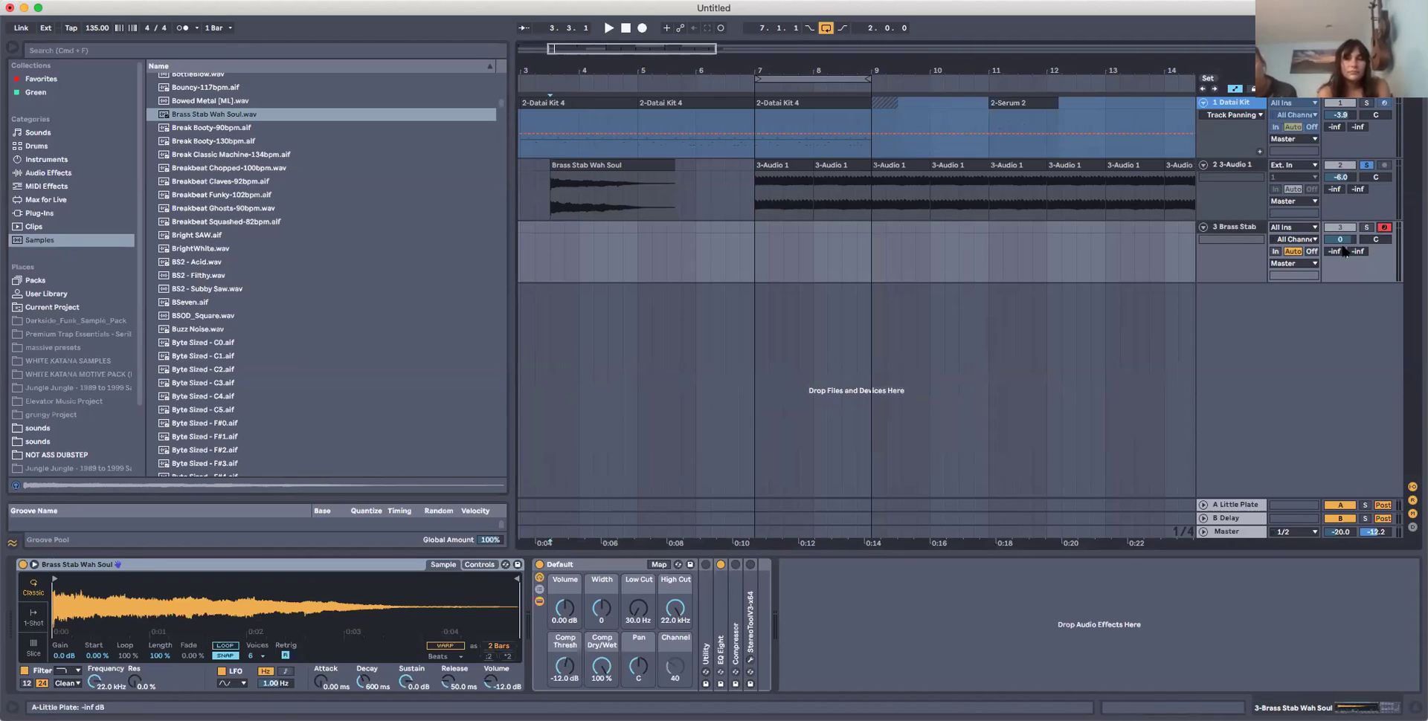
click(1367, 228)
key(z)
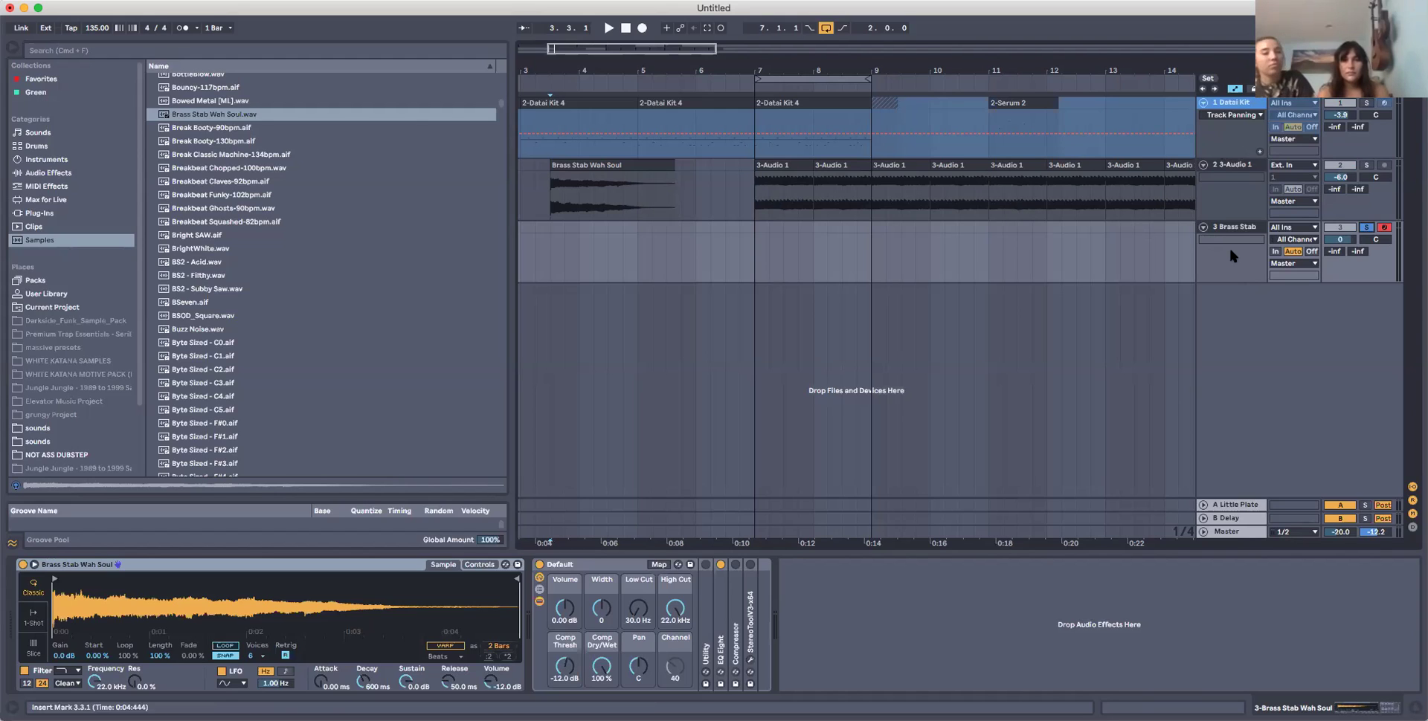
Examine the notes of the Datai Kit 4 clip at bar 7 in an enlarged note editor.
click(835, 105)
drag(446, 553, 449, 210)
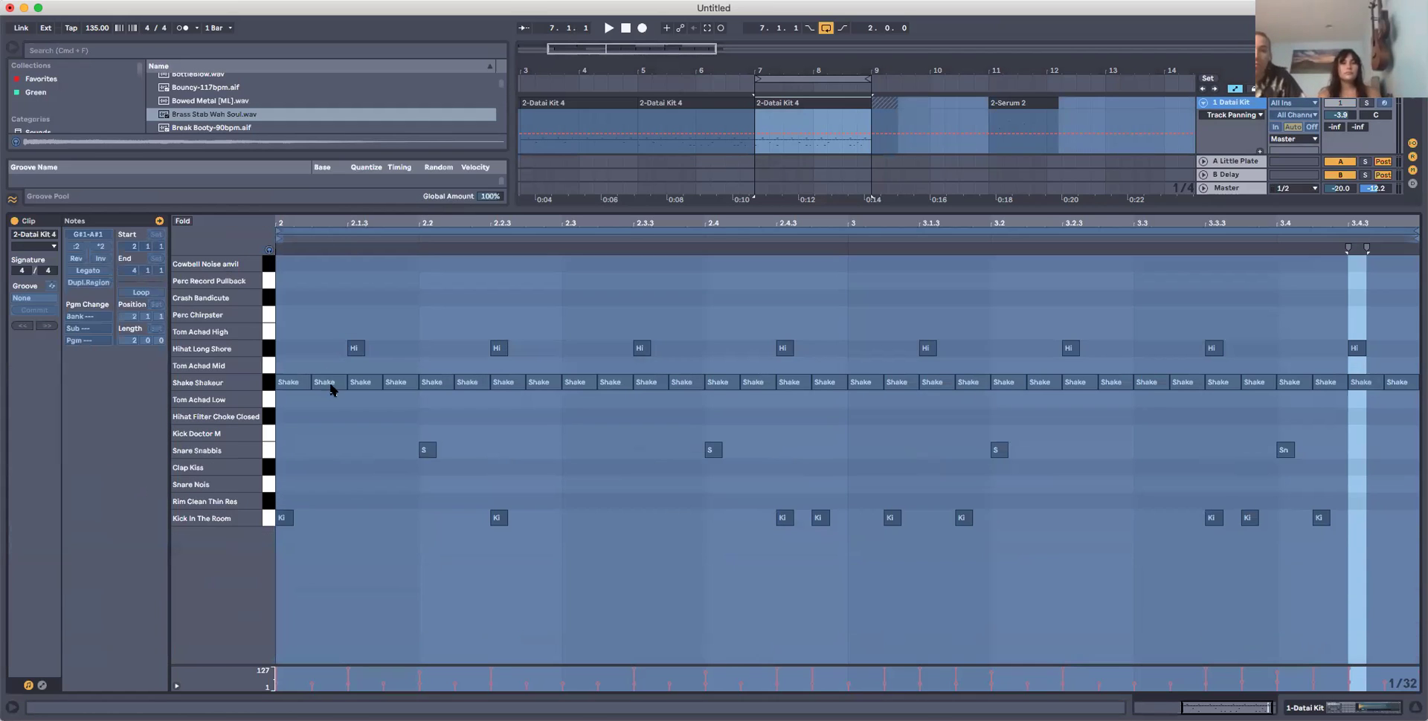
drag(748, 209, 850, 546)
Look through the browser's Sounds, Drums, Instruments, Audio Effects, MIDI Effects, Plug-Ins and Samples categories.
click(38, 133)
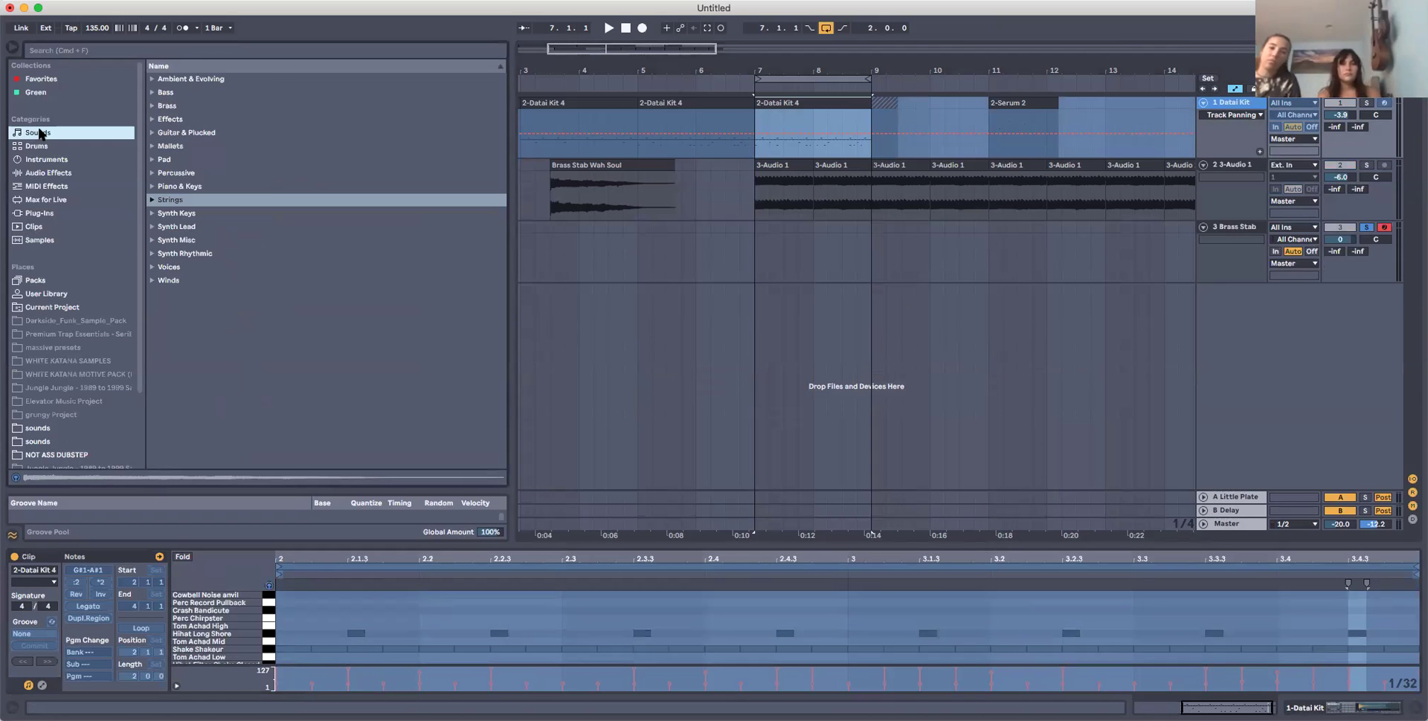
click(37, 146)
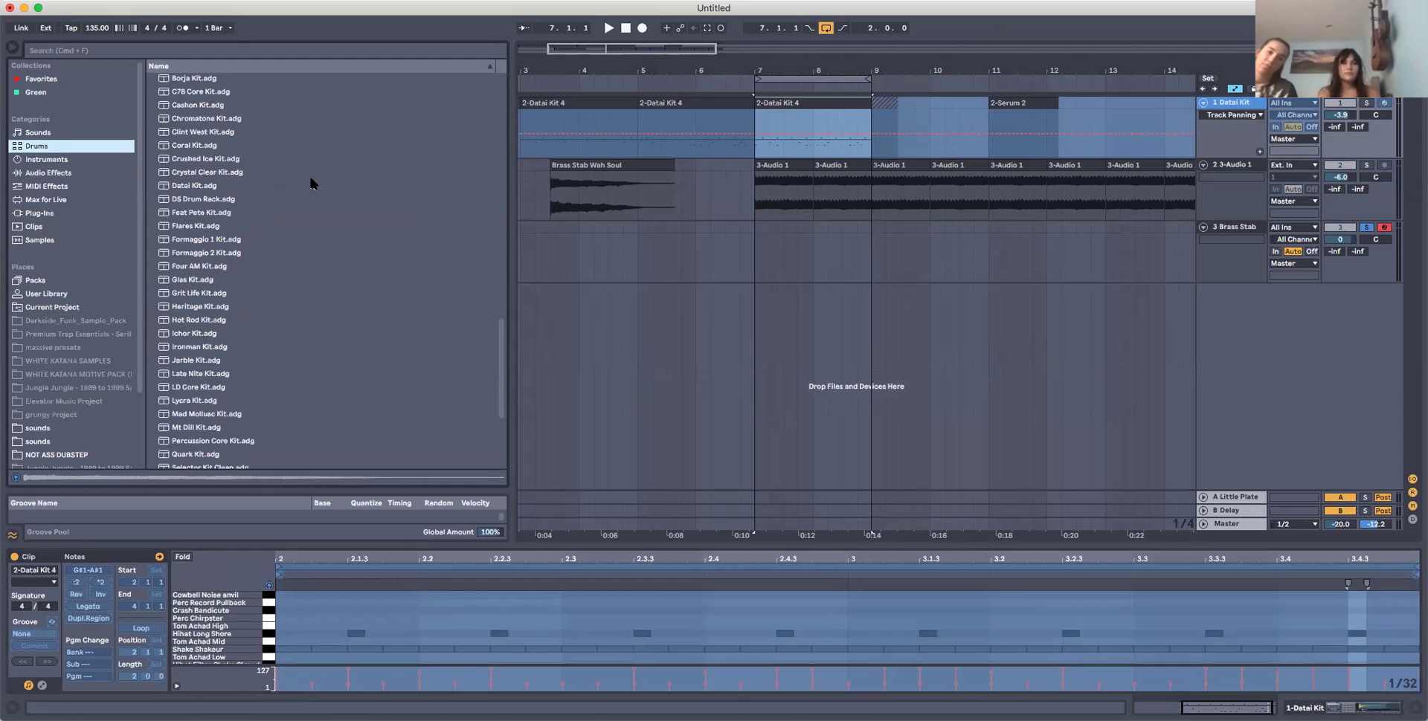
scroll(241, 279, down, 5)
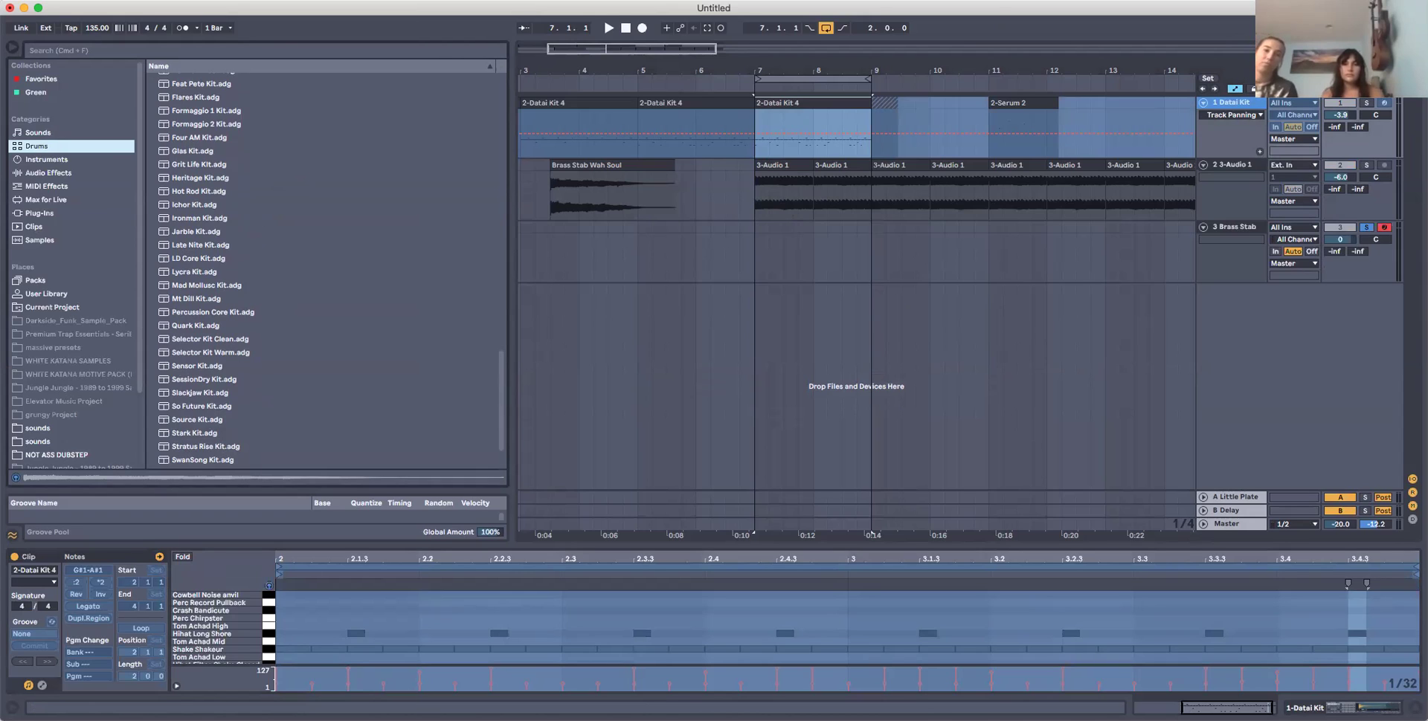
click(43, 164)
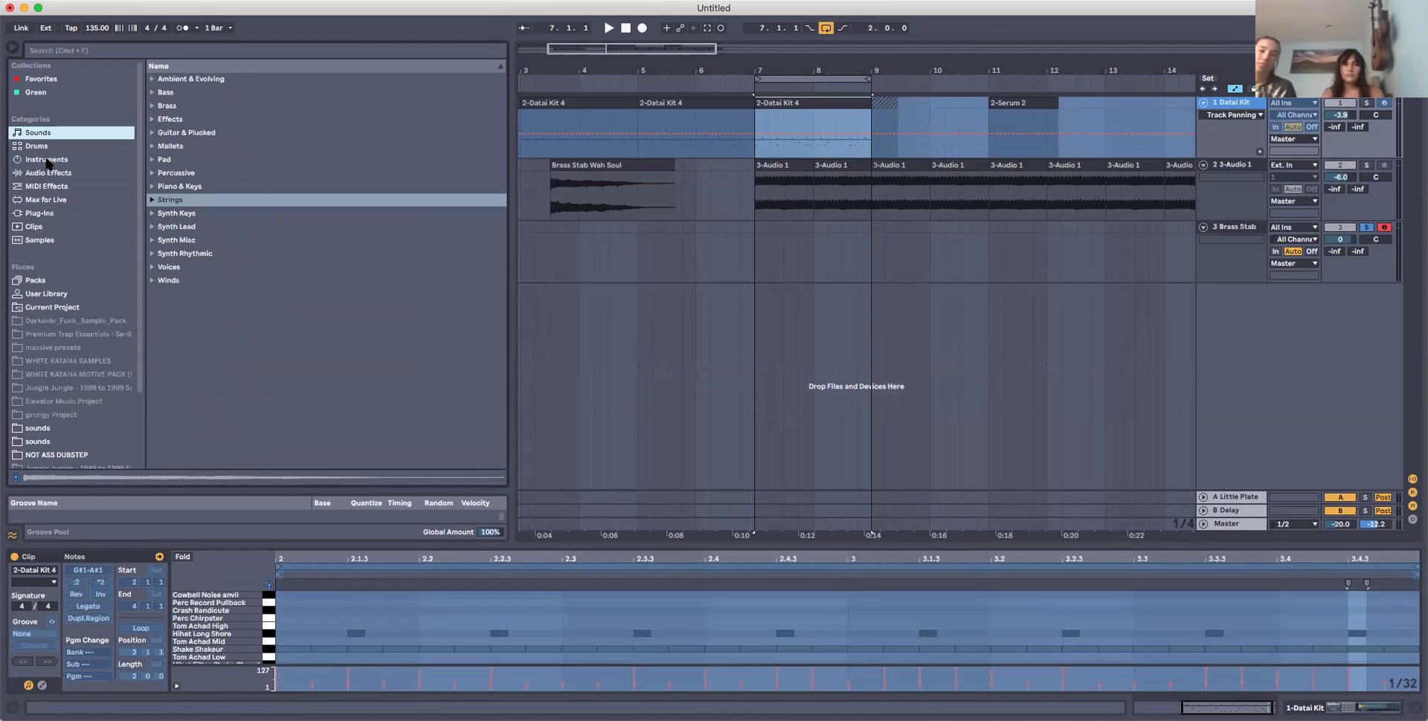
click(154, 79)
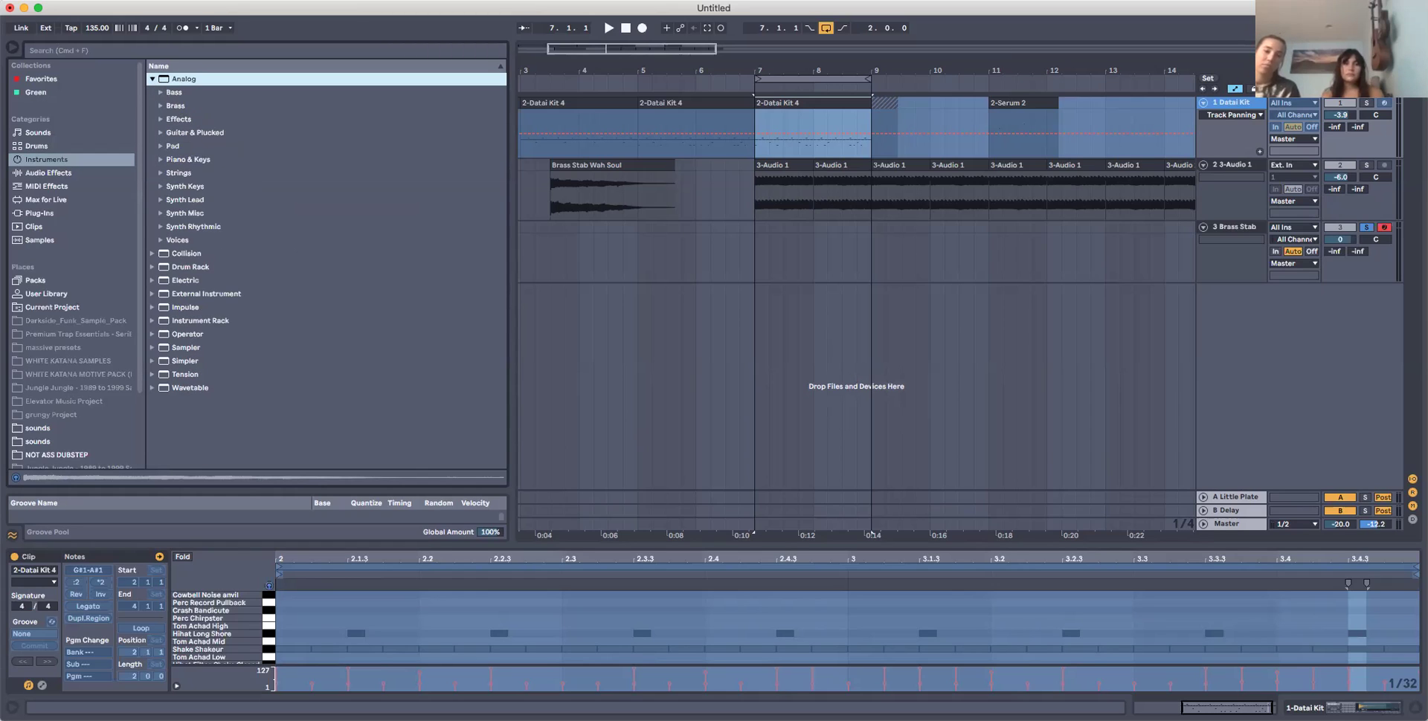
click(31, 173)
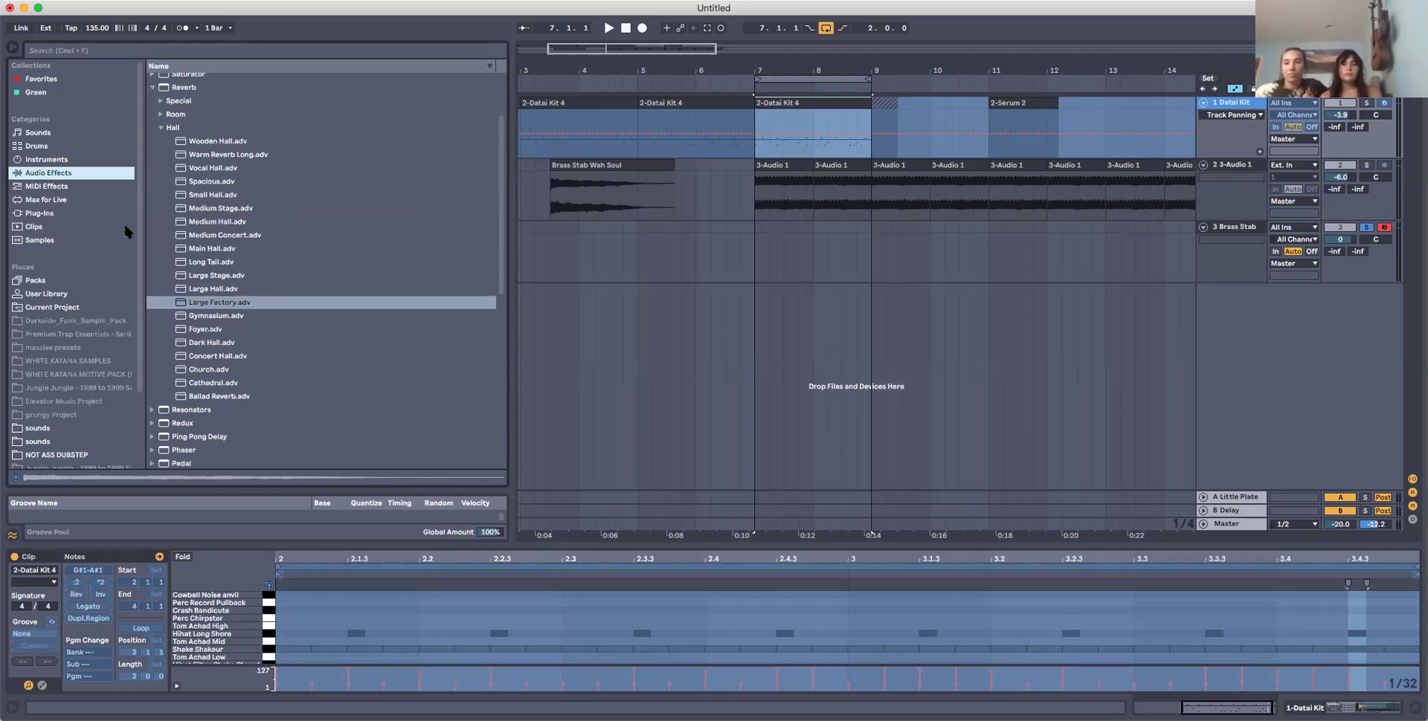
click(46, 186)
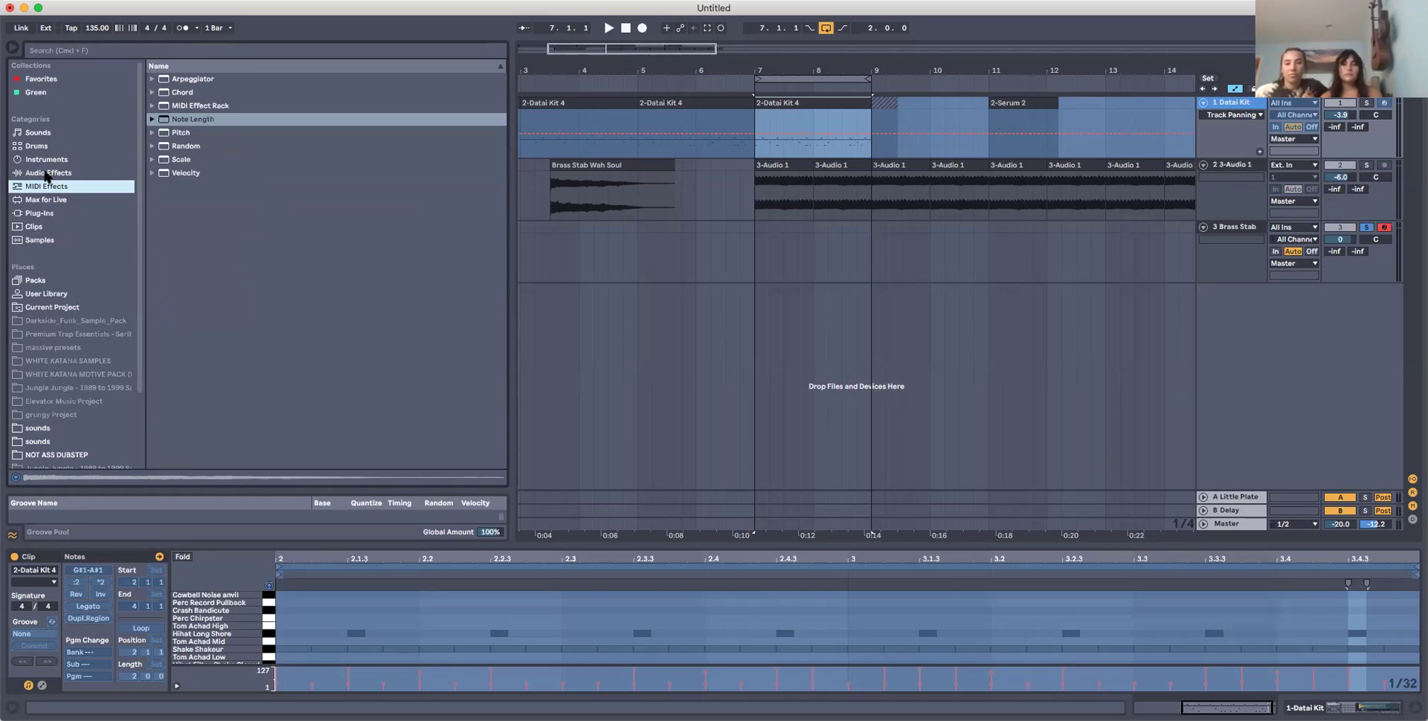
click(41, 213)
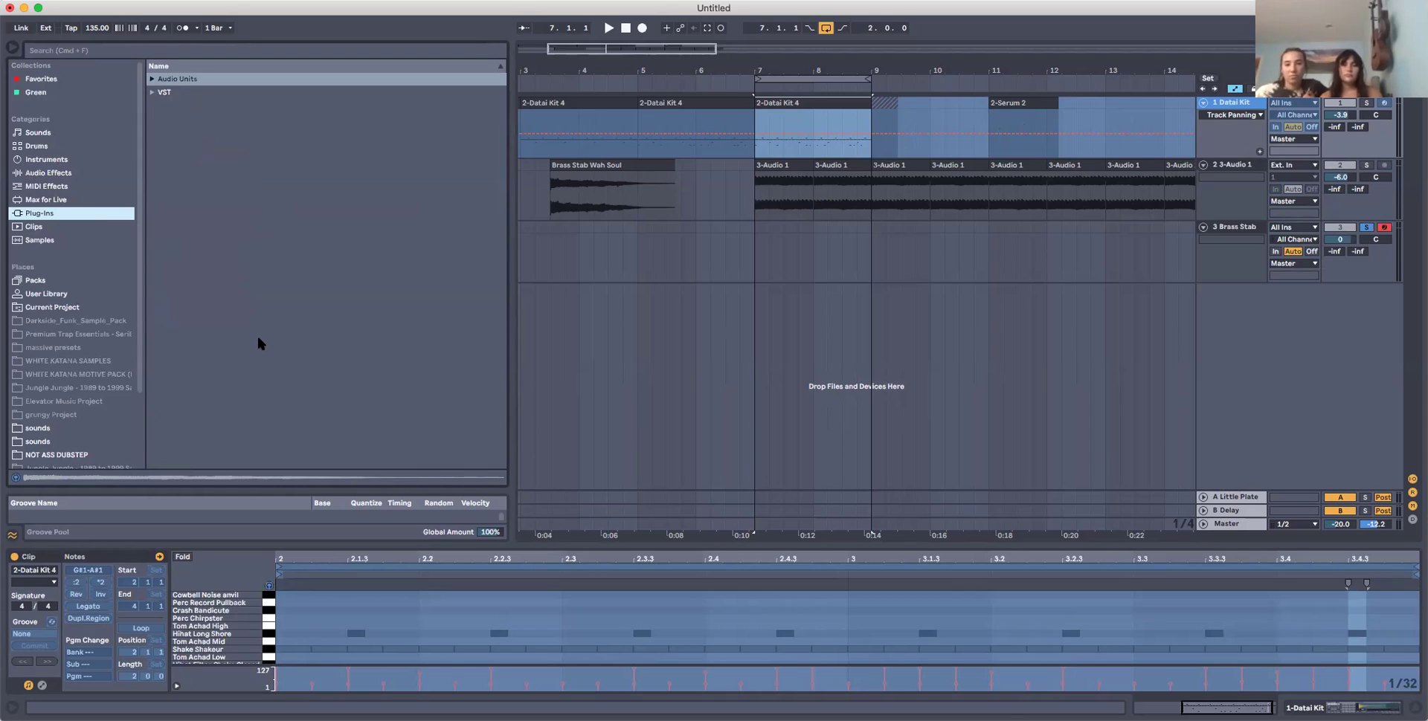
click(79, 240)
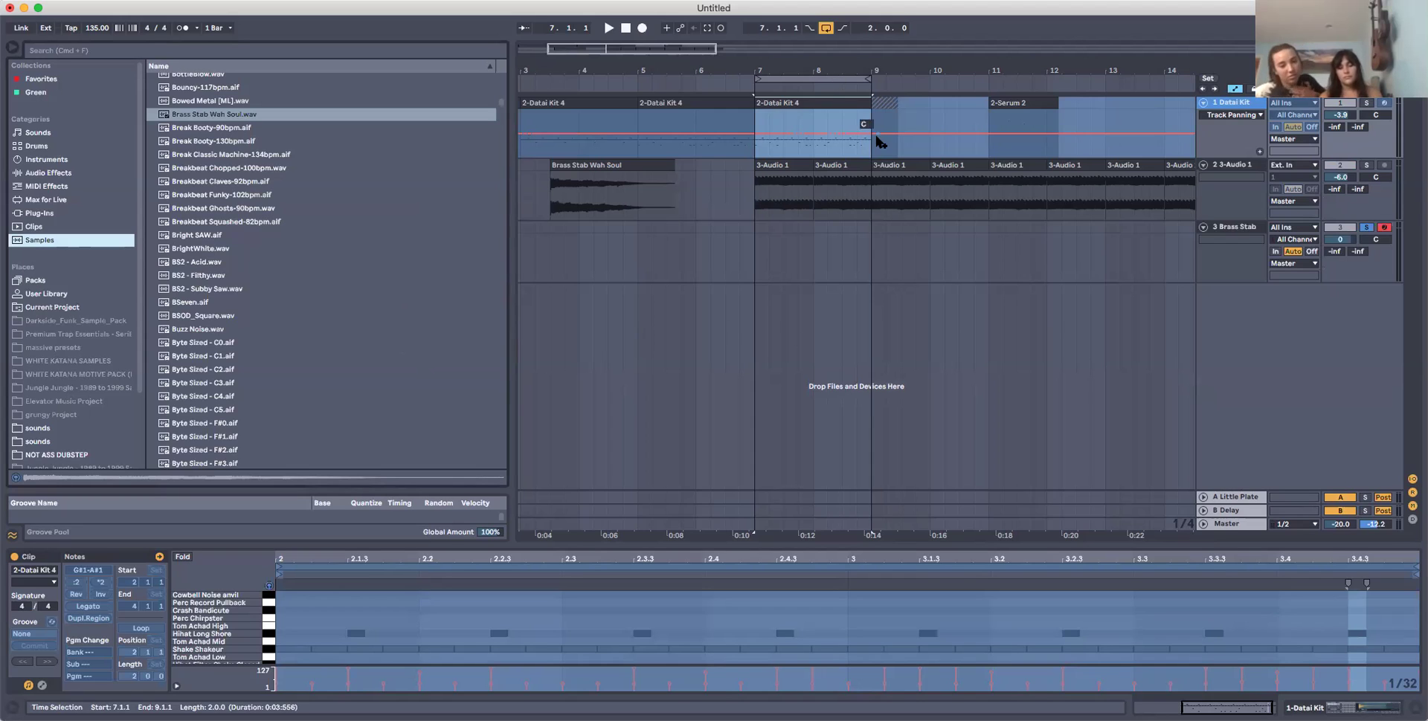
Record a short MIDI clip on the Brass Stab track from bar 7 and extend it to bar 9.
click(1247, 231)
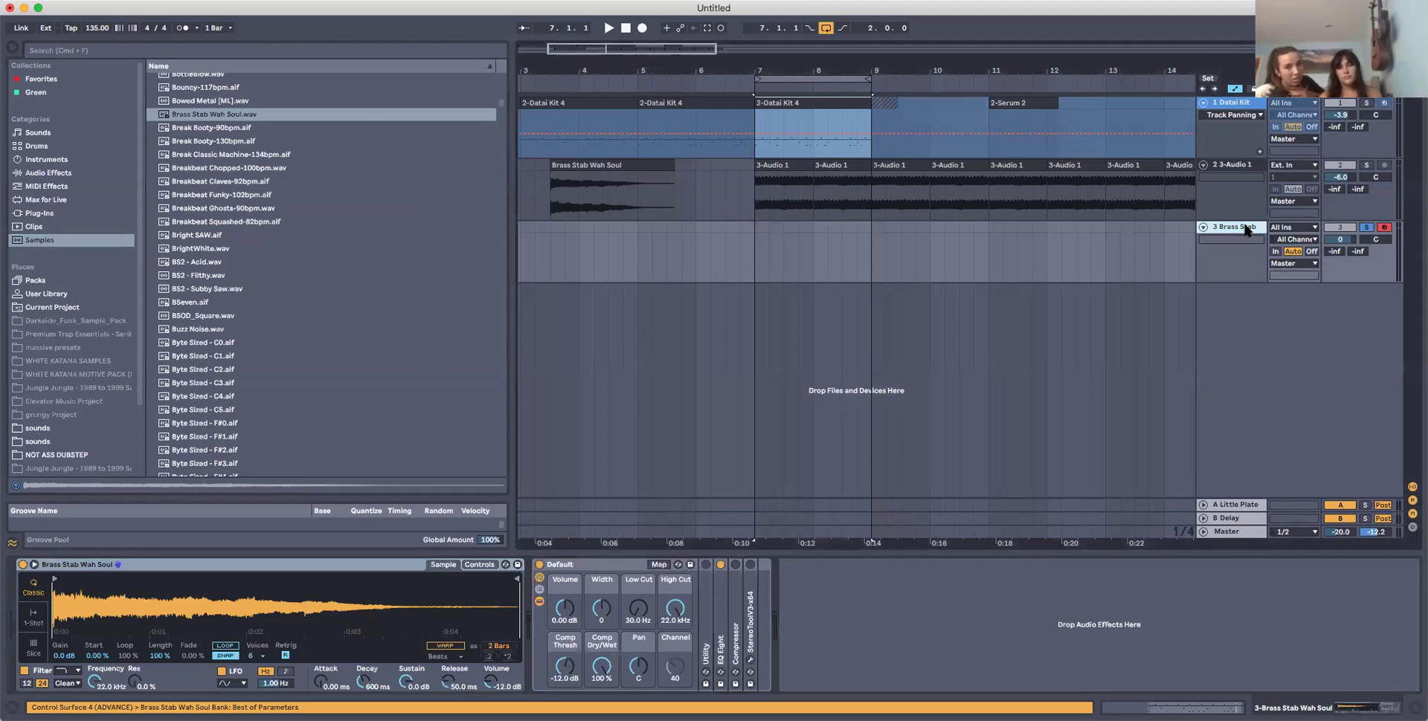
drag(755, 257, 872, 230)
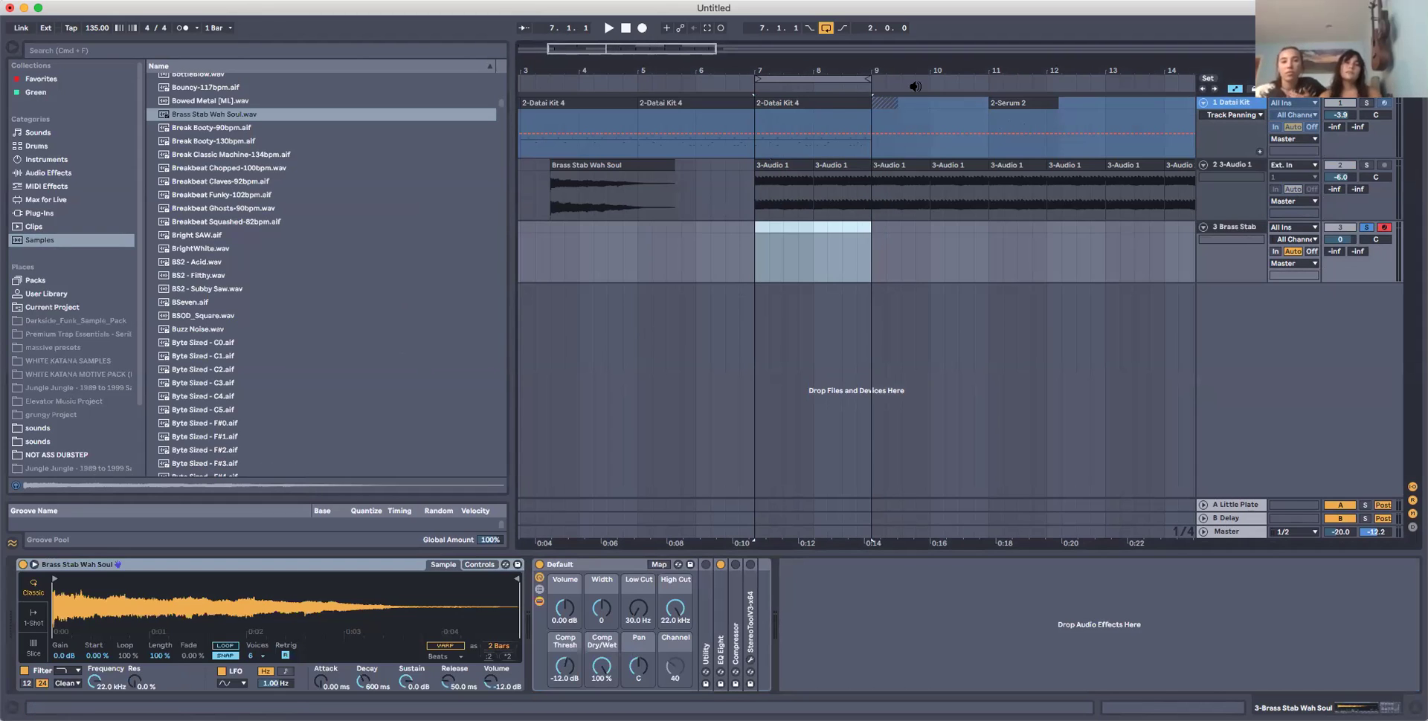
click(642, 28)
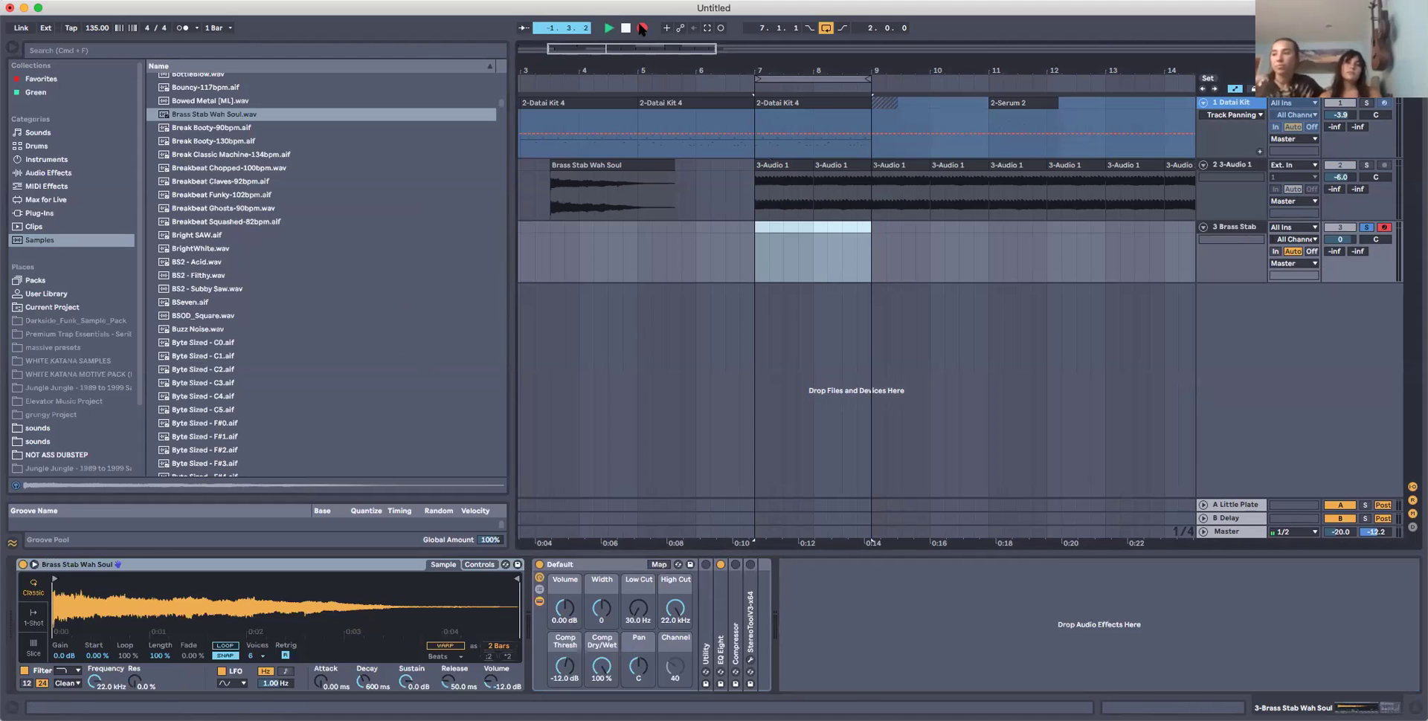
key(space)
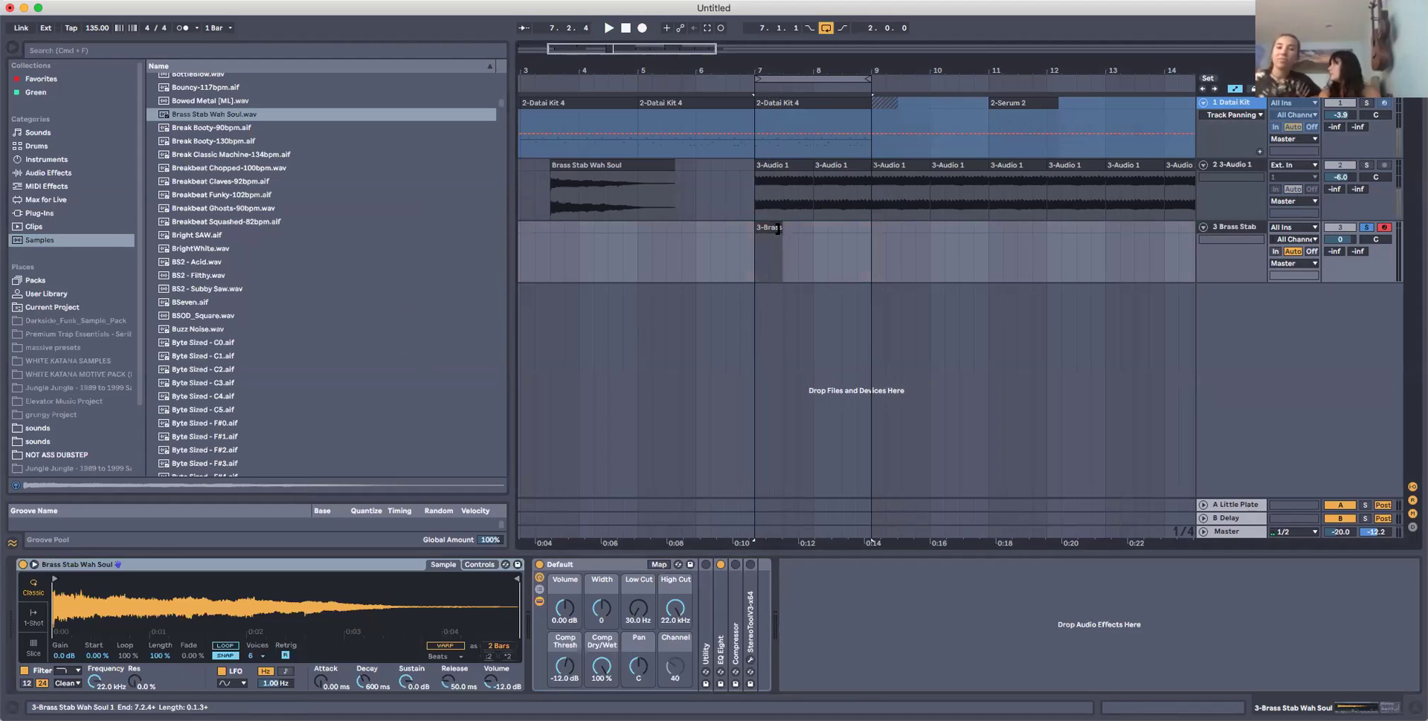
drag(783, 229, 870, 229)
Fill the Brass Stab MIDI clip with C2, C3 and G3 notes, using Legato to stretch them over the full clip length.
double_click(856, 228)
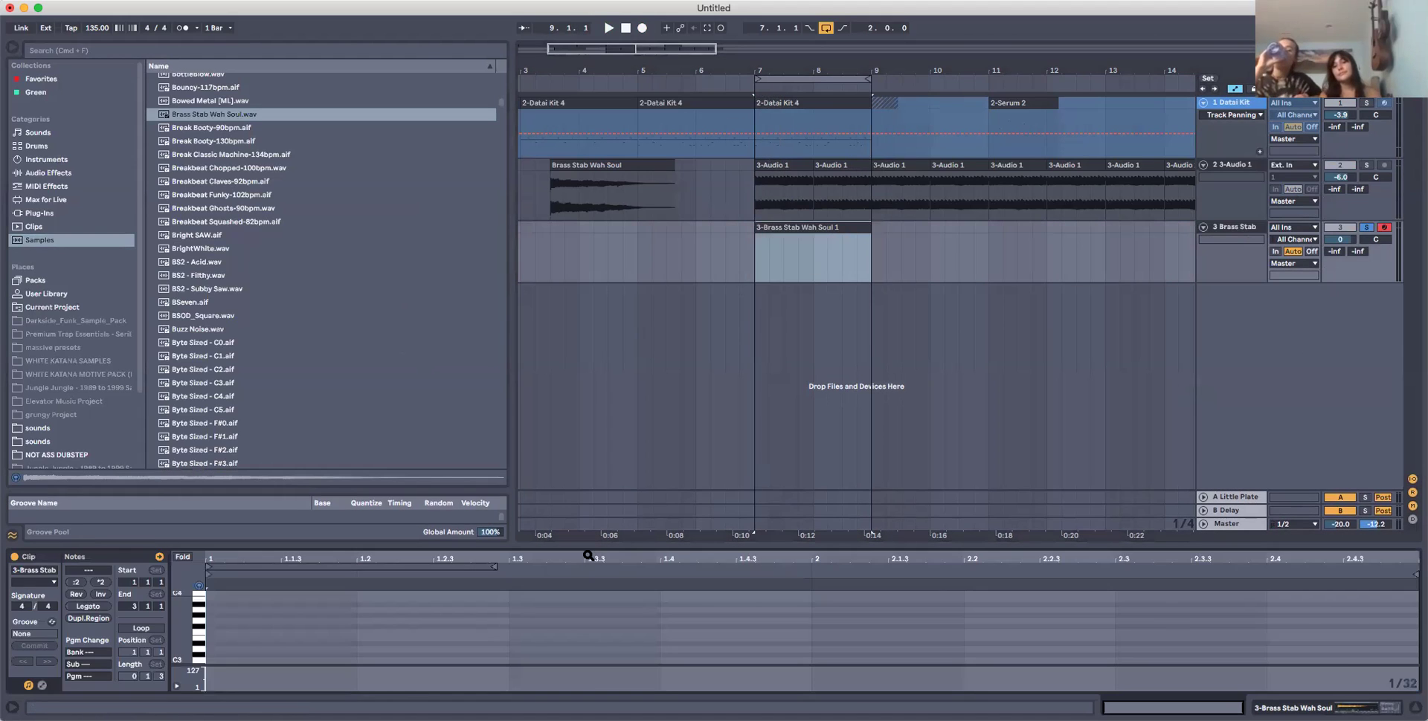
key(super+alt+e)
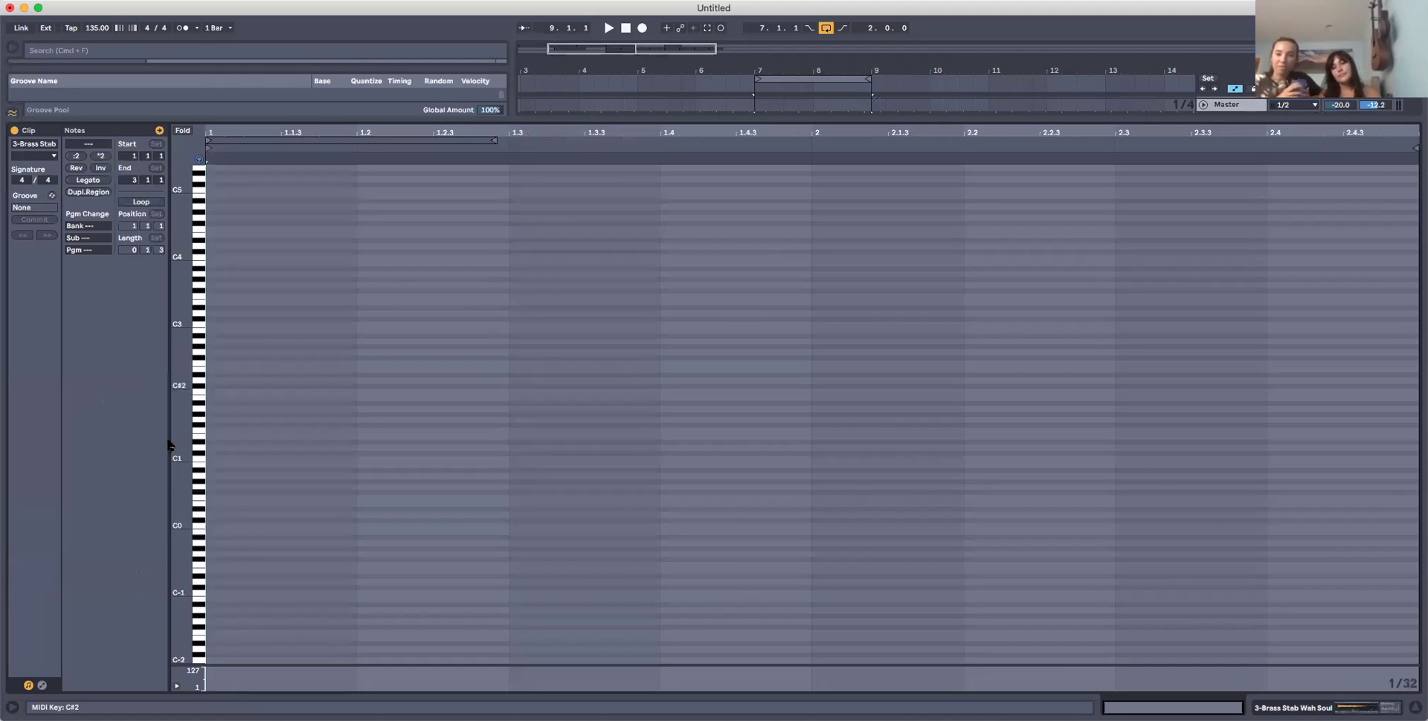
click(210, 391)
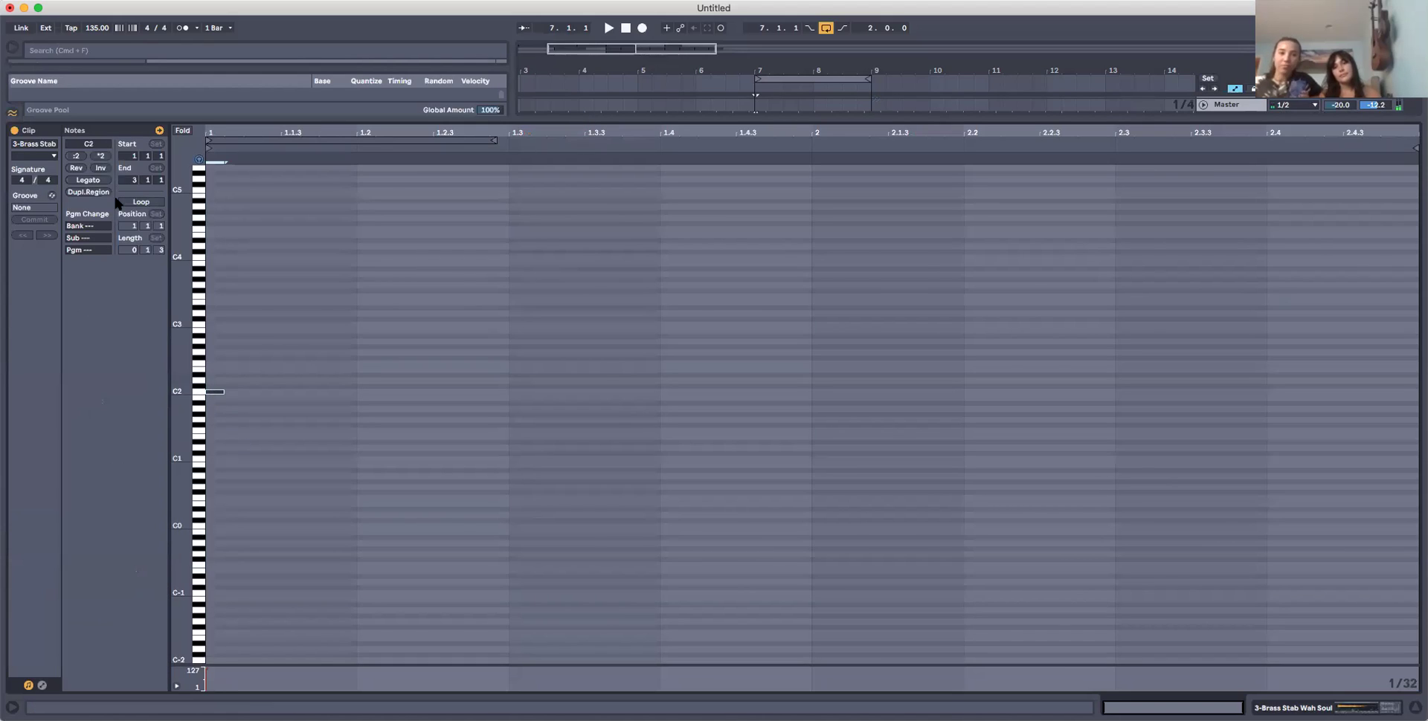
click(211, 255)
click(88, 180)
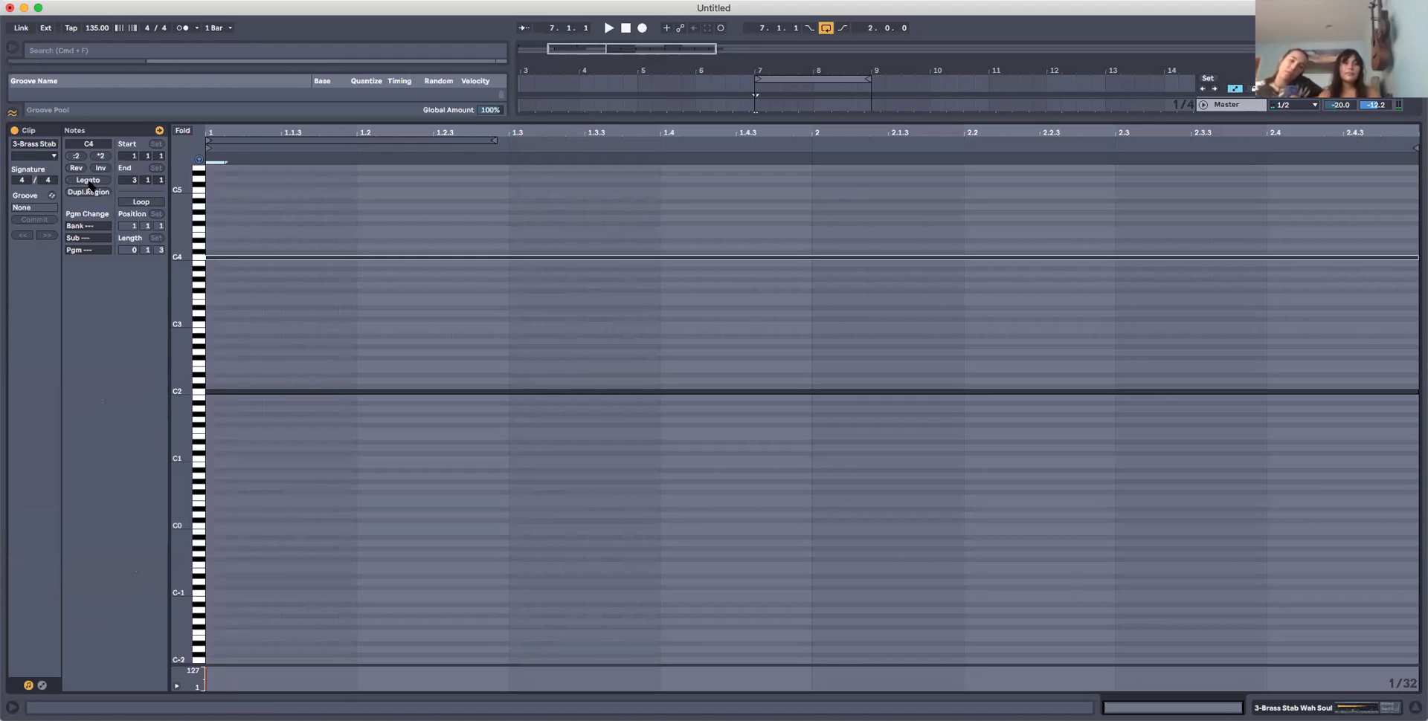
key(shift+Down)
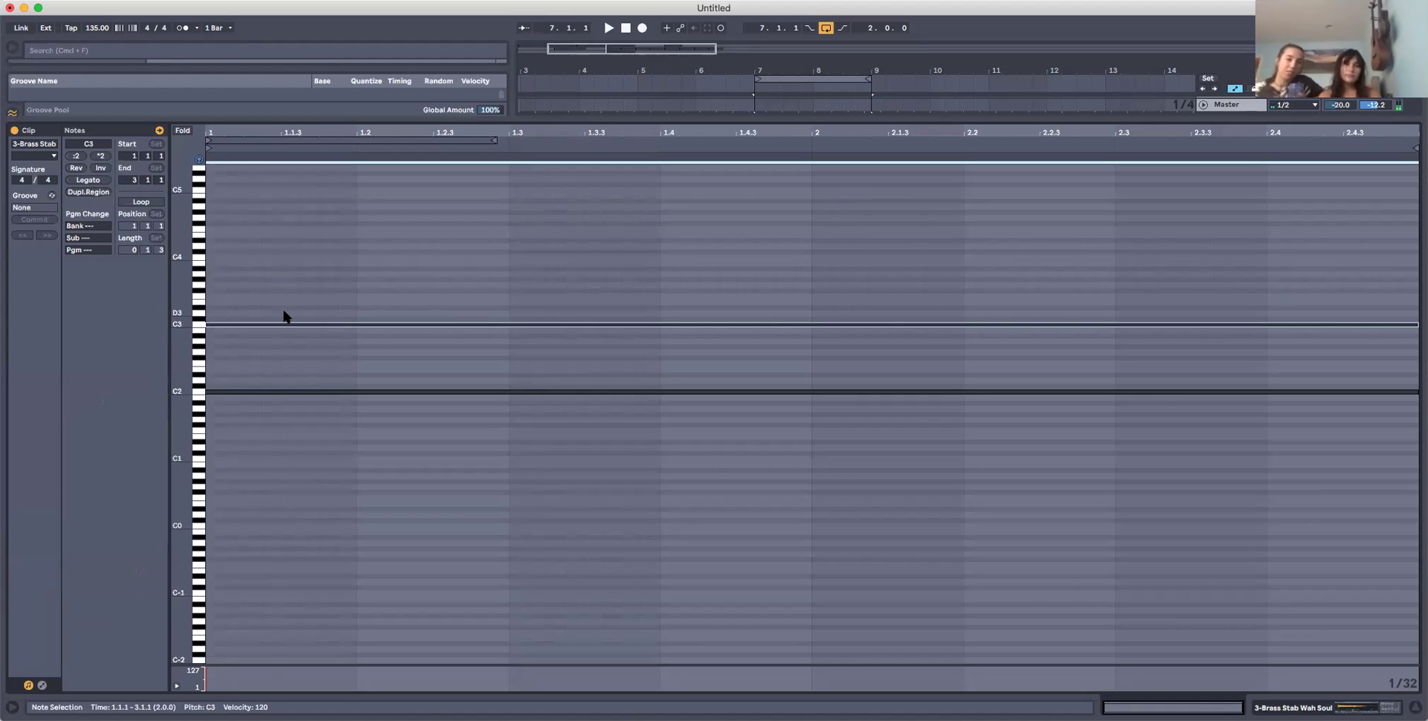
click(214, 284)
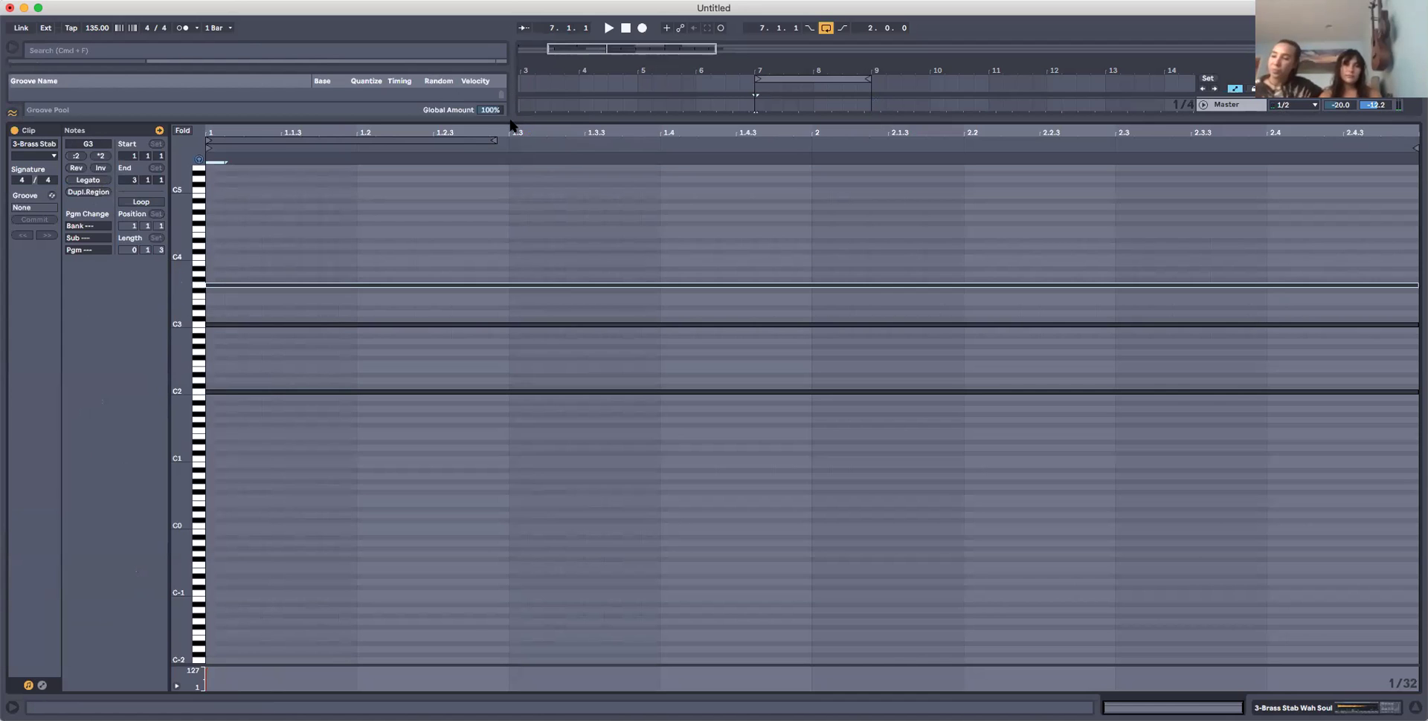
drag(513, 125, 603, 568)
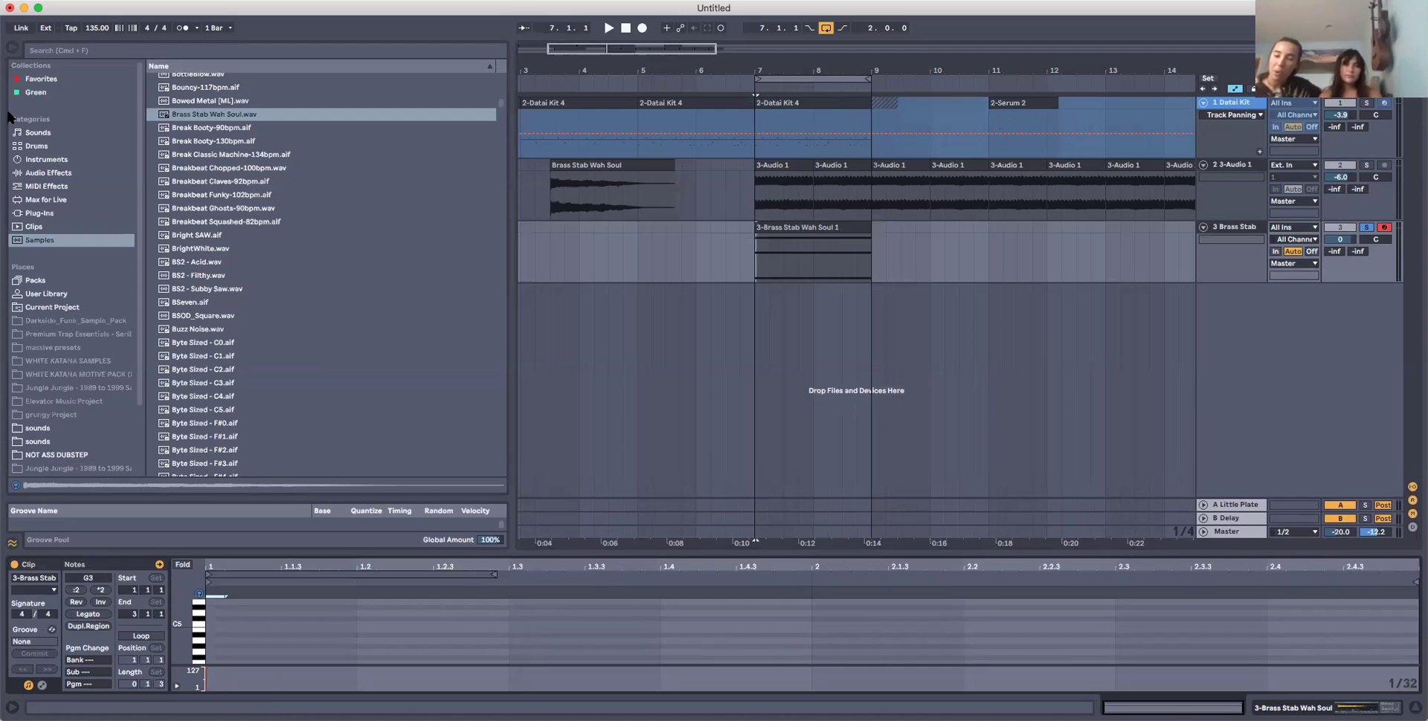
Add an Arpeggiator in front of the Brass Stab instrument and set its style to Random.
click(66, 160)
click(60, 187)
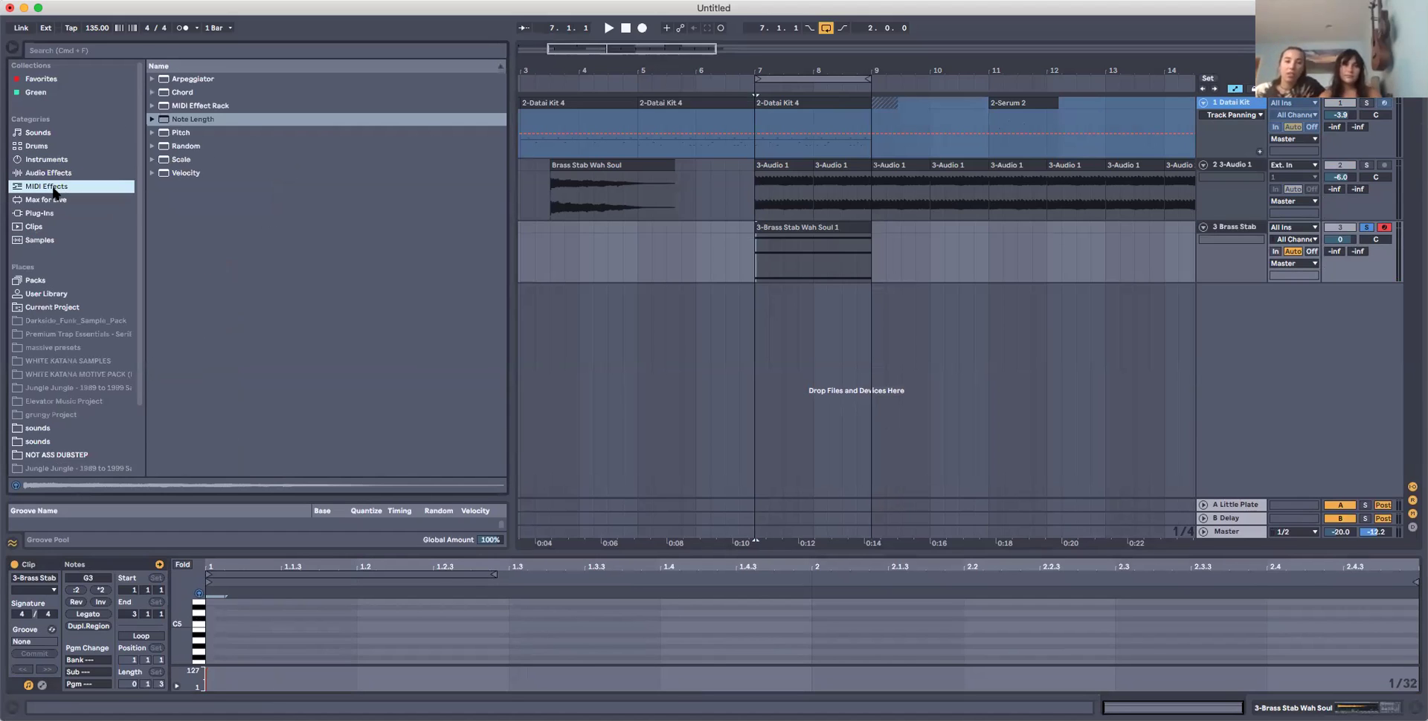
click(168, 79)
double_click(168, 78)
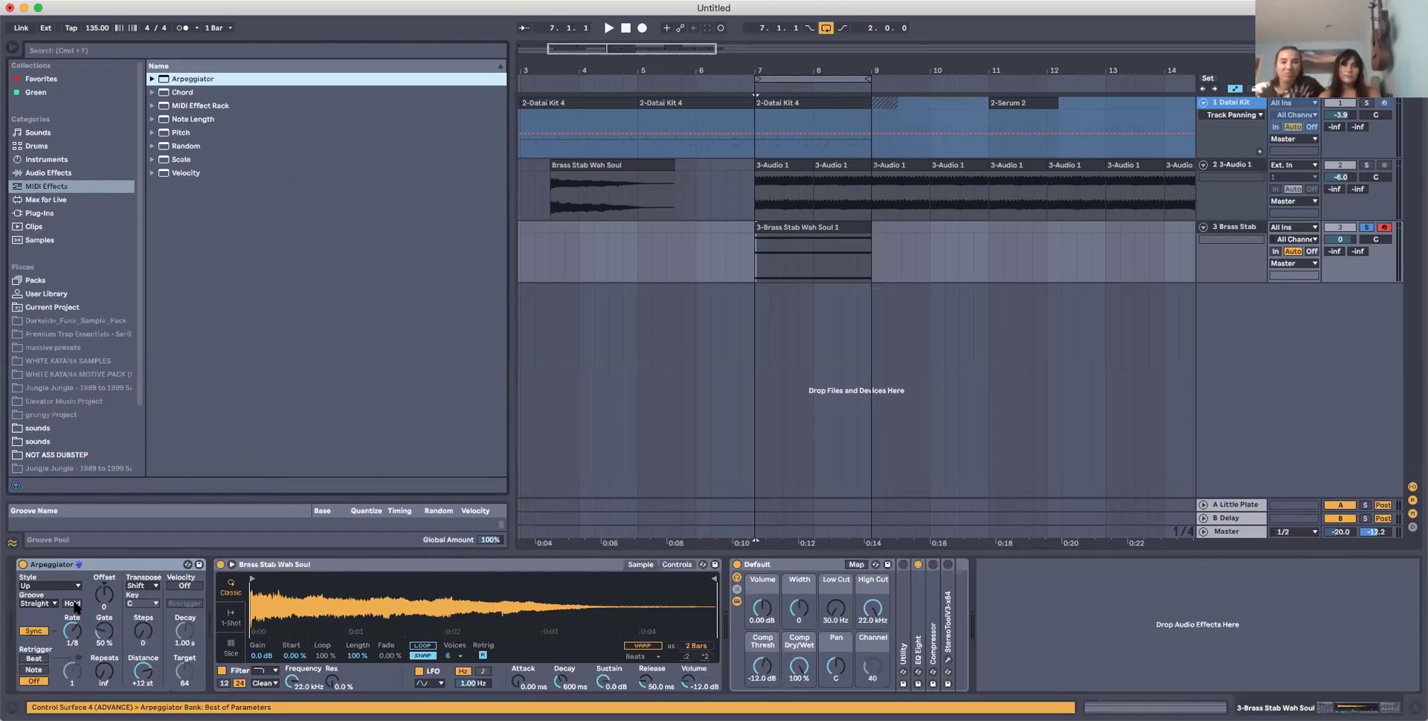
click(48, 586)
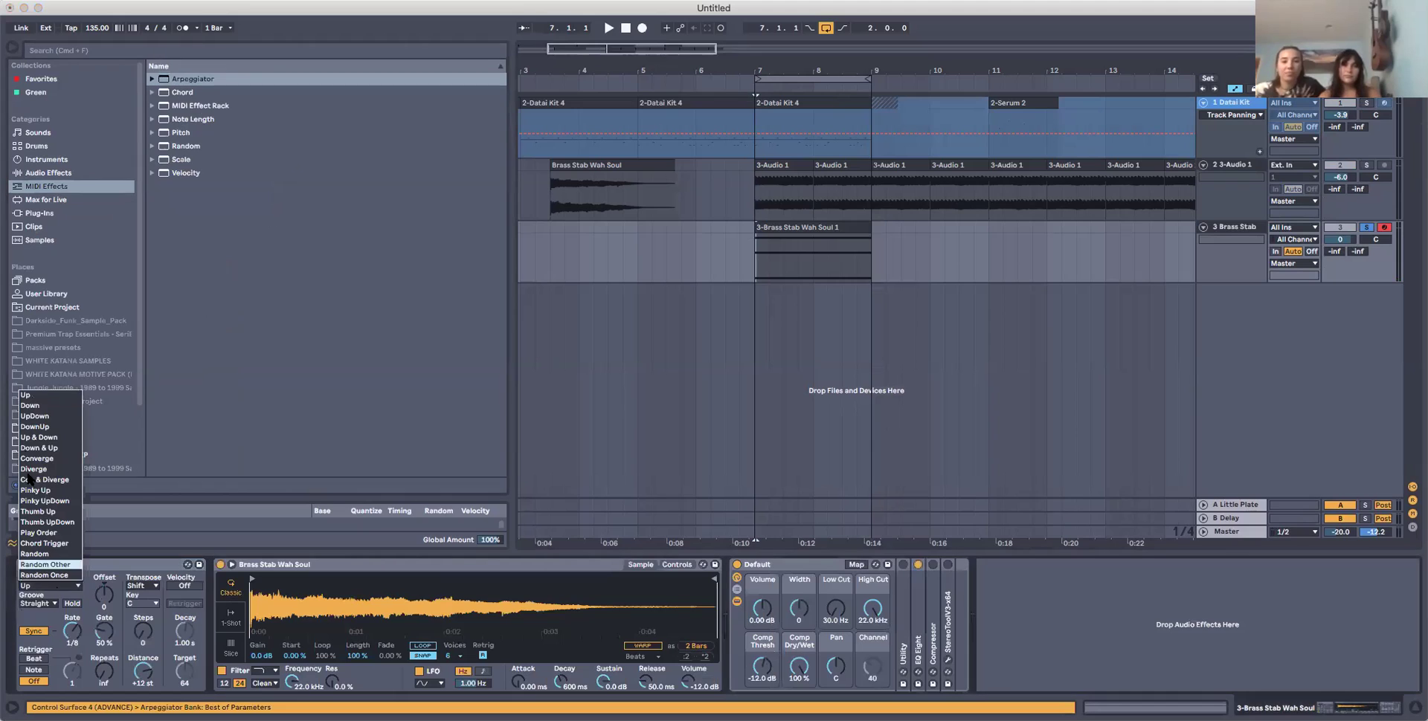
click(65, 554)
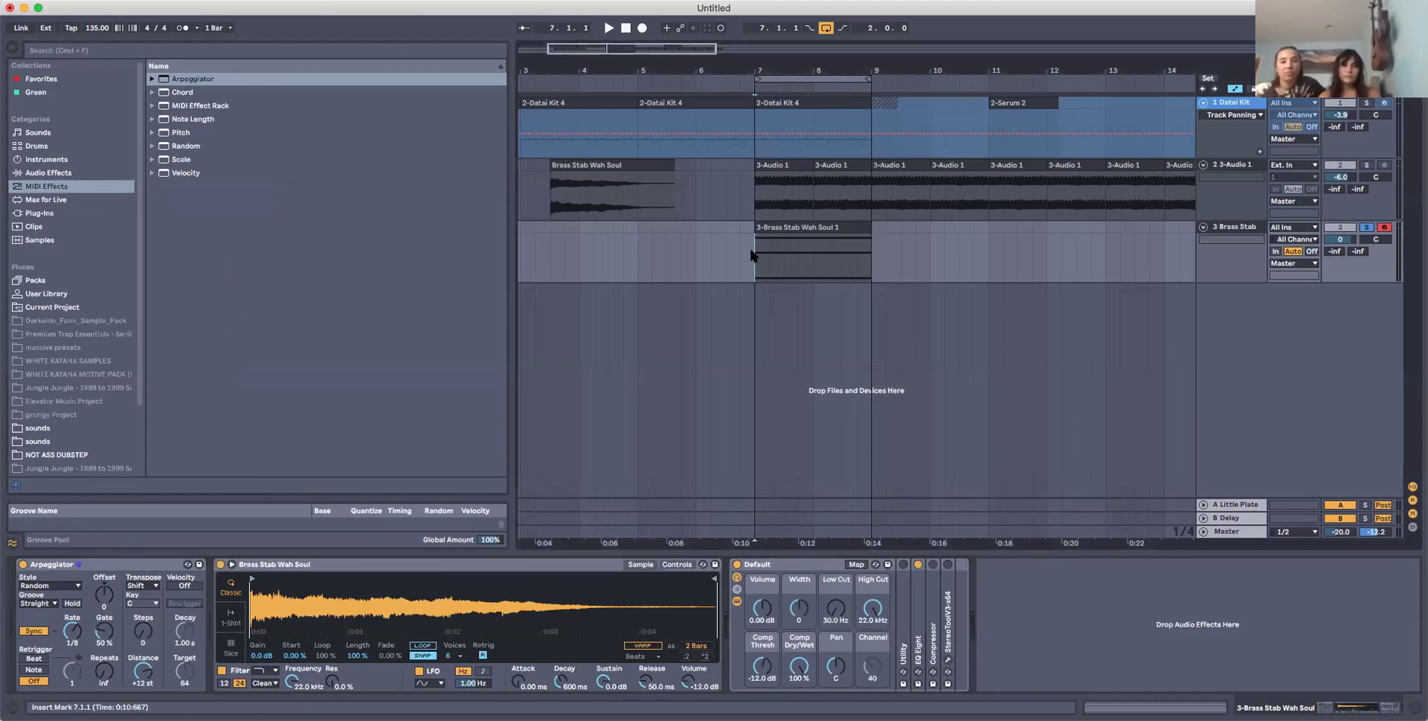
Delete the Datai Kit and 3-Audio 1 tracks and play back the arpeggiated brass clip.
click(1240, 103)
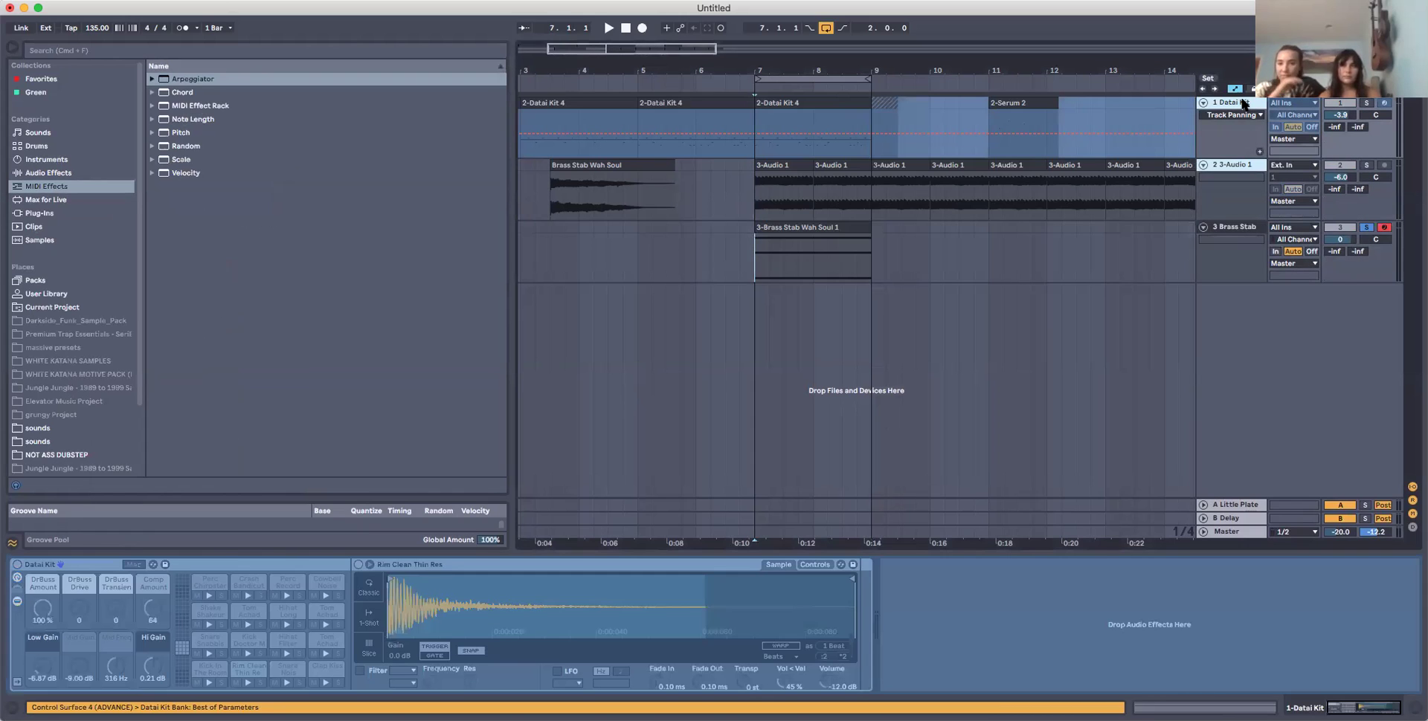
key(Delete)
key(space)
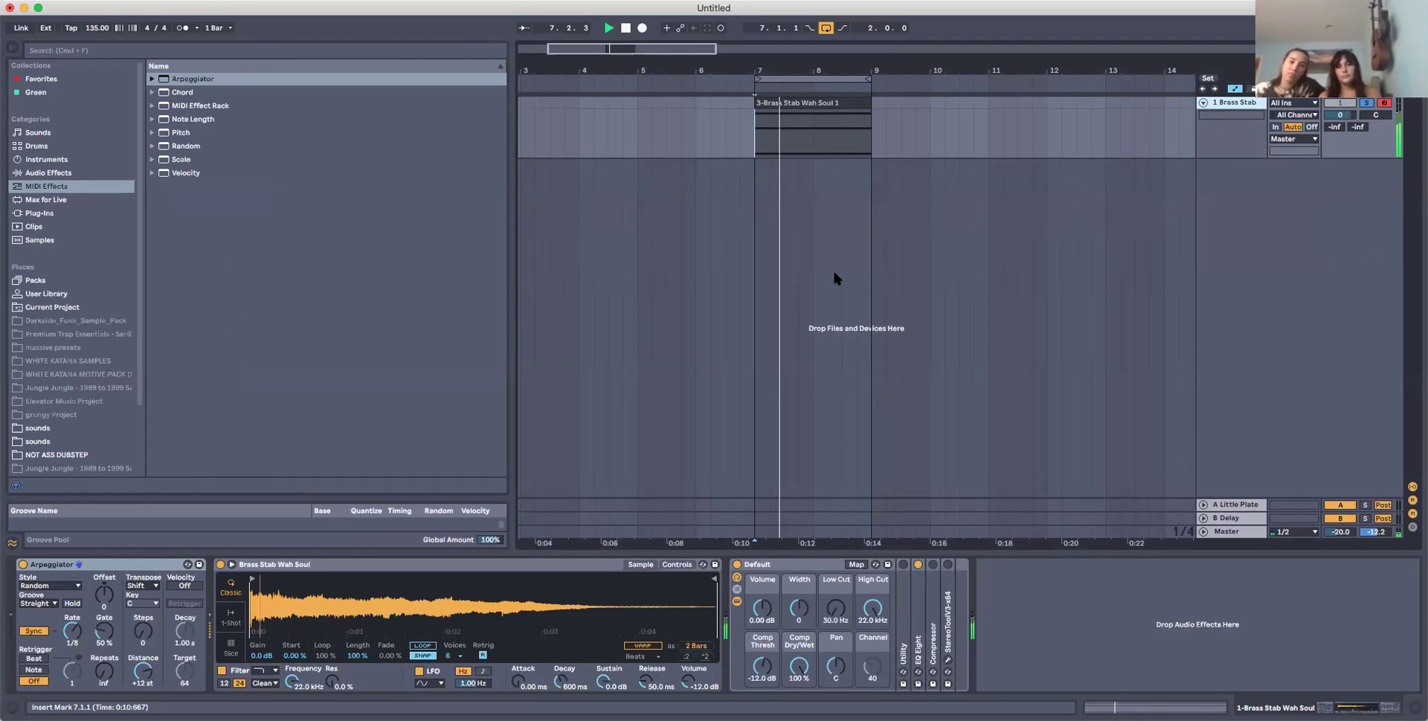
Select the brass clip's time range from bar 7 to bar 9 and play it back briefly.
key(space)
drag(755, 138, 868, 165)
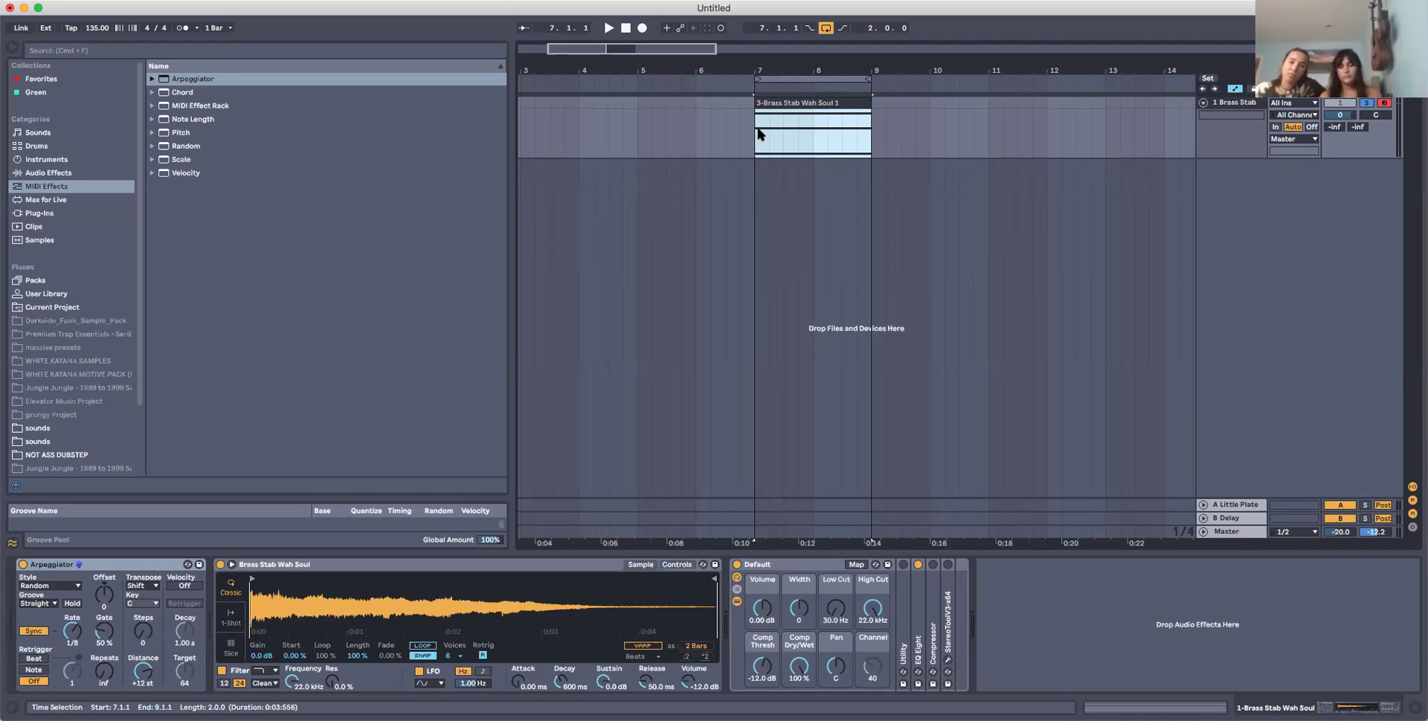
key(space)
key(space)
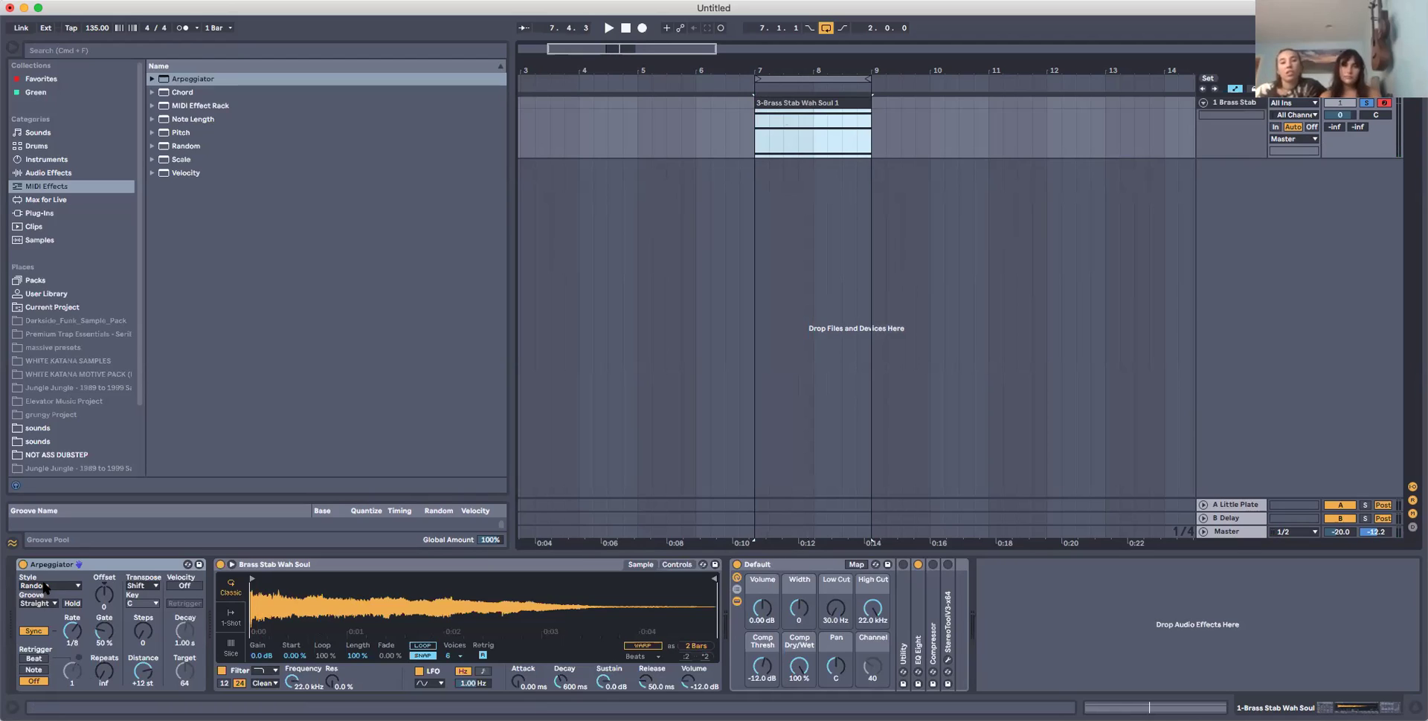
Extend the Brass Stab MIDI clip's end from bar 9 to bar 17.
scroll(915, 148, right, 2)
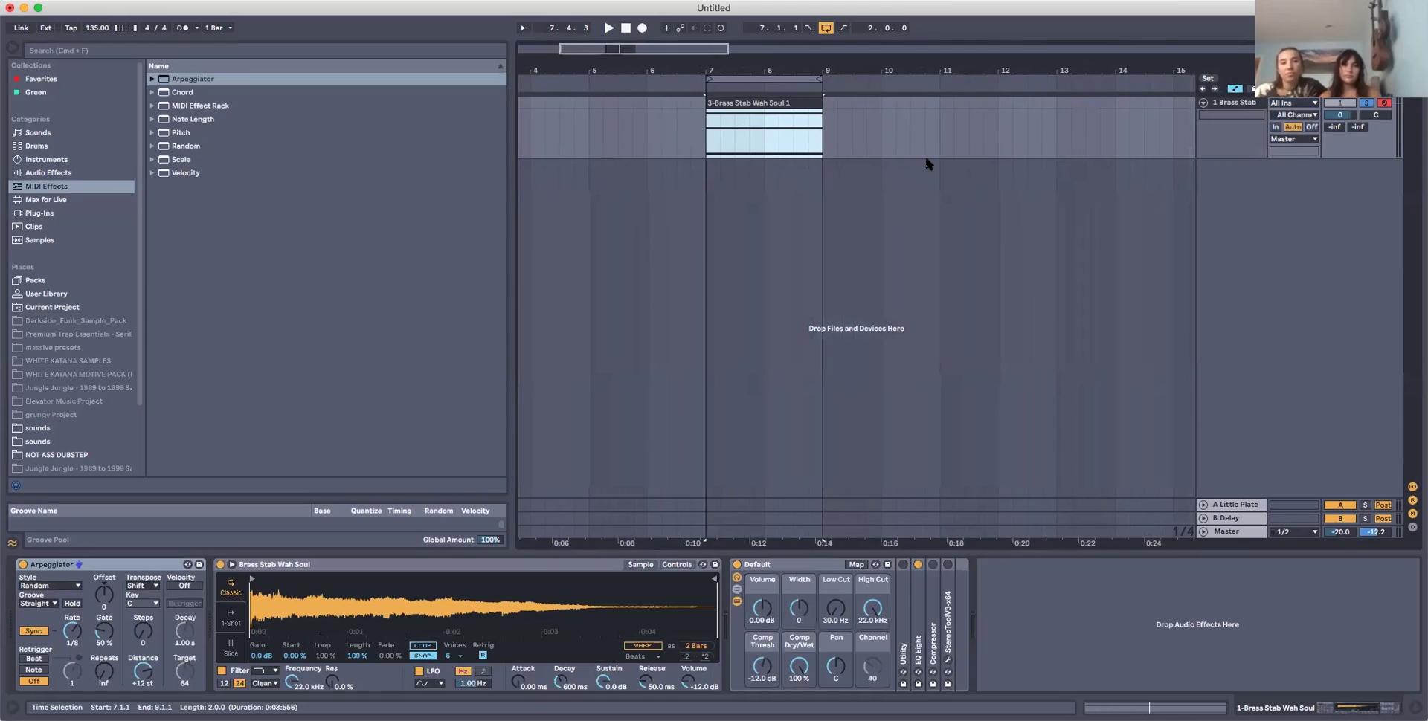
scroll(928, 164, right, 4)
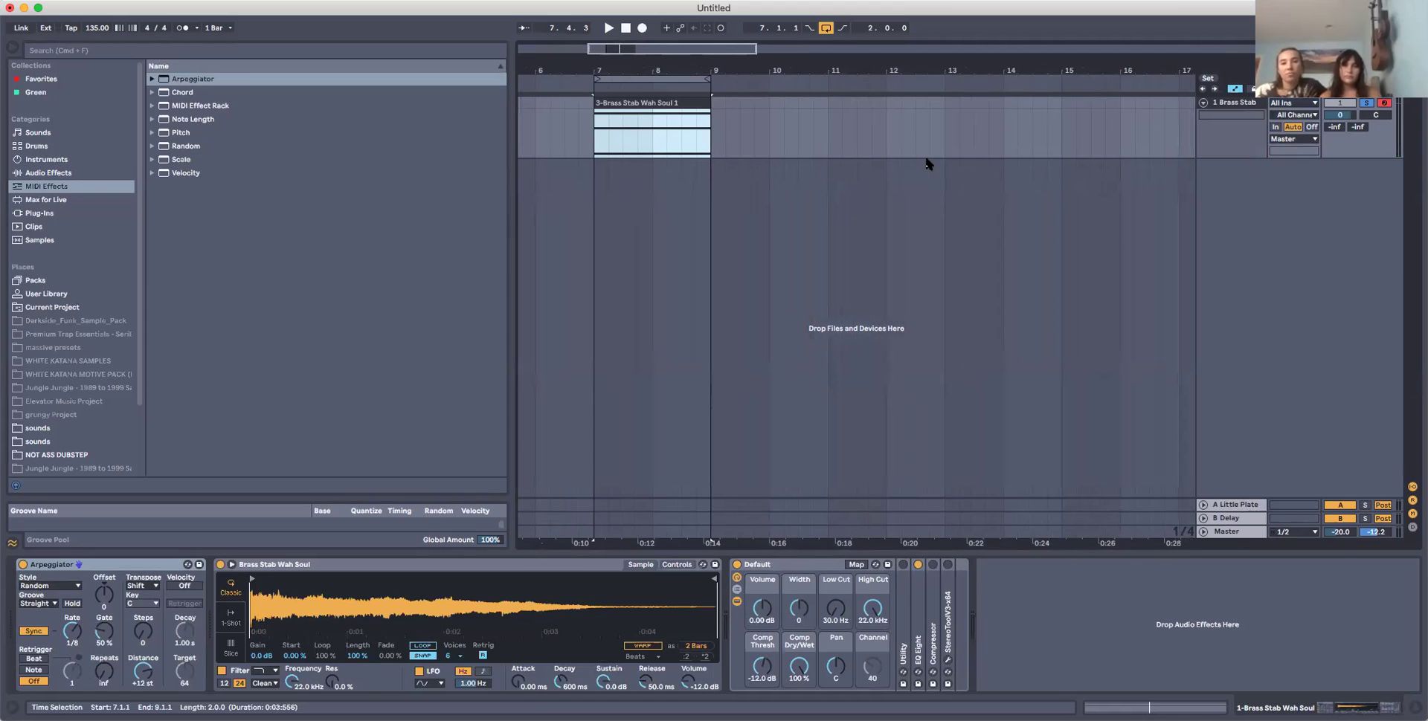
click(702, 106)
drag(705, 106, 1173, 168)
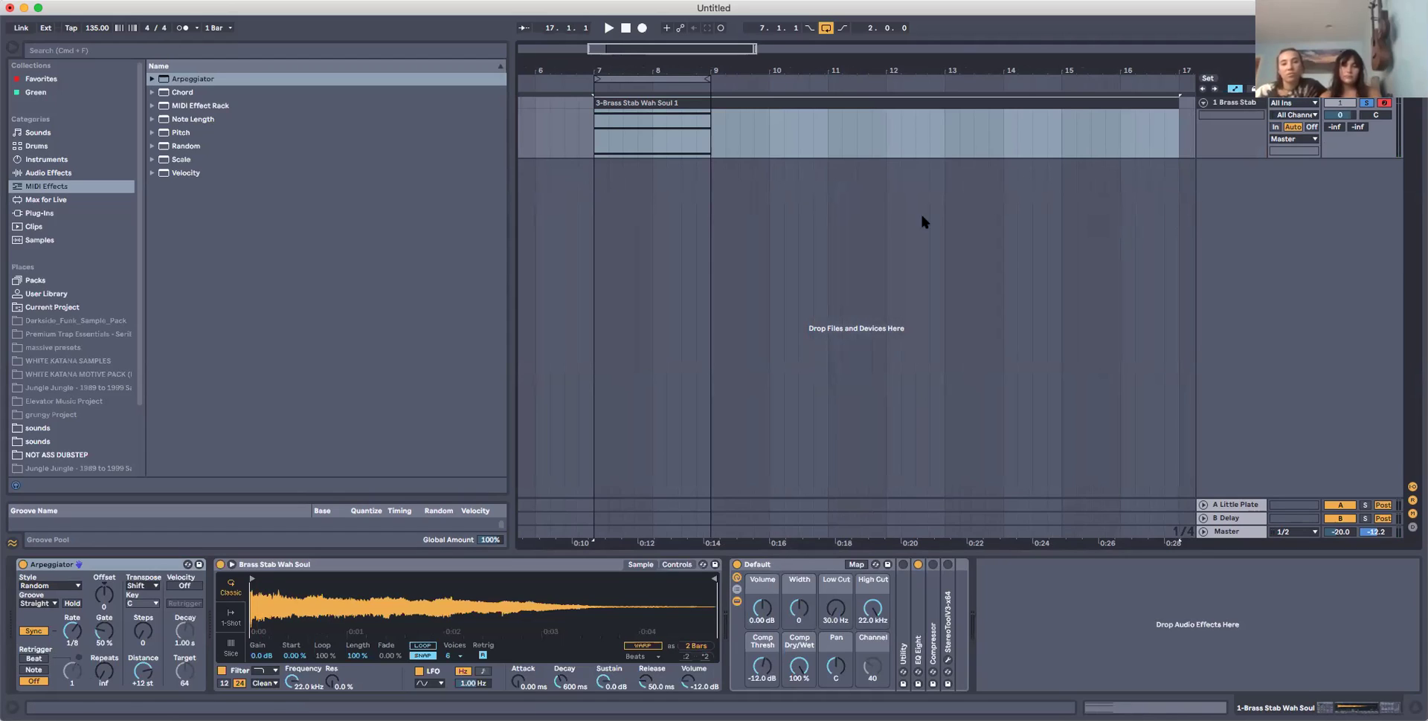
drag(926, 187, 966, 188)
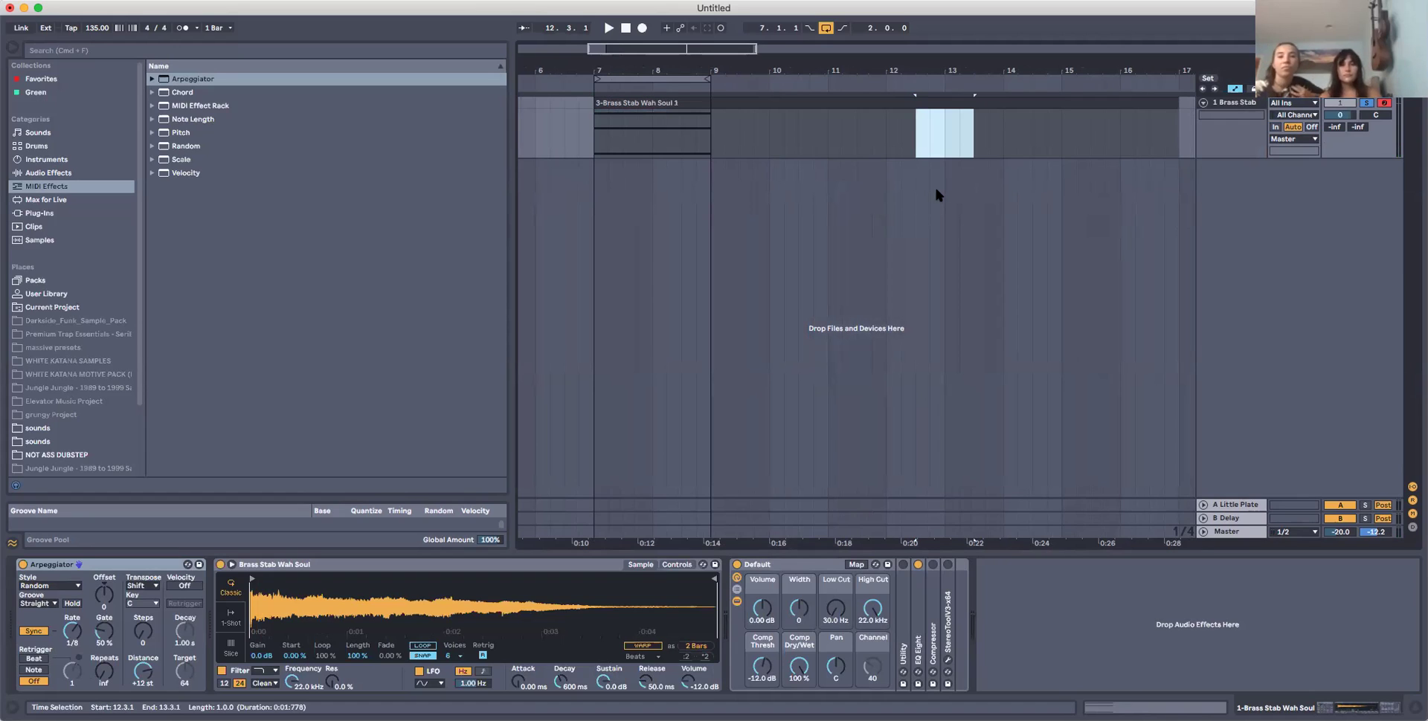
Show the Default rack's Width automation on the brass track and shape it to rise from bar 7, peak around mid-bar 8 and drop by bar 9.
click(636, 121)
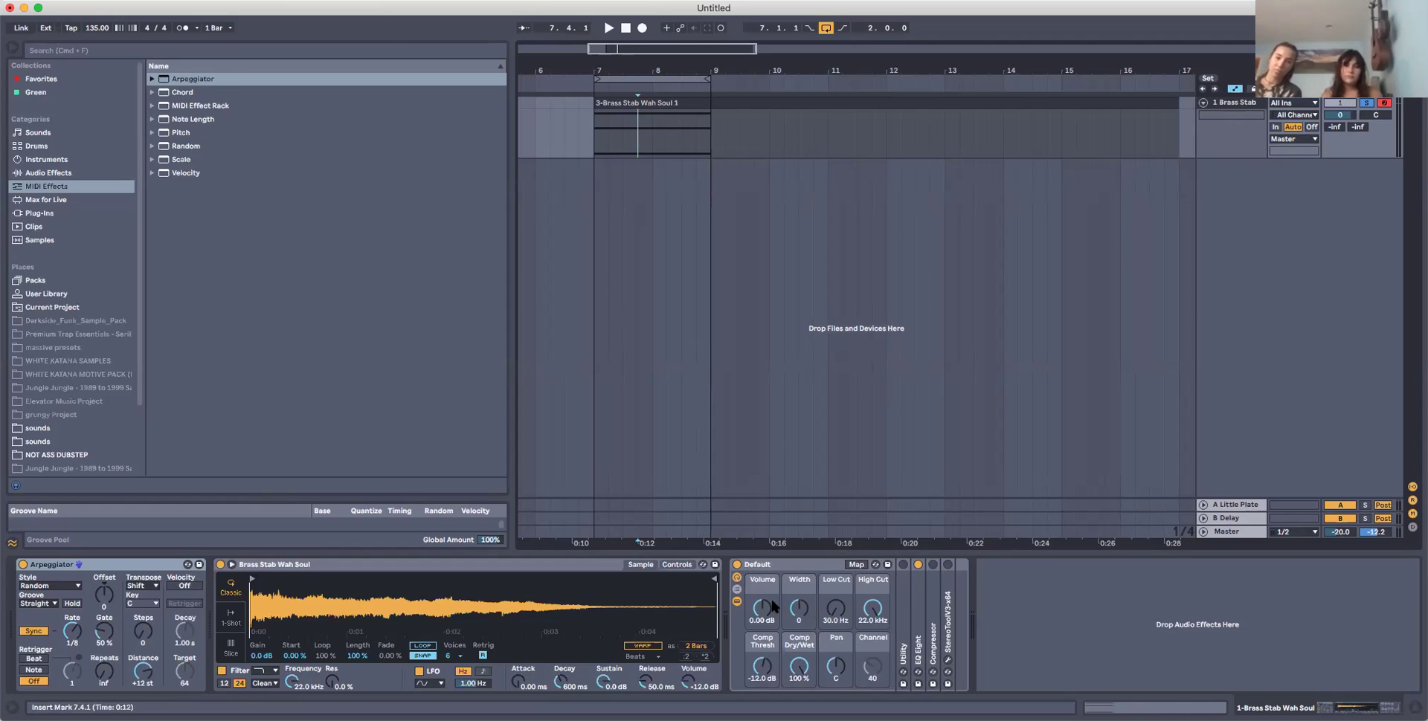
right_click(795, 608)
click(825, 420)
drag(872, 142, 706, 153)
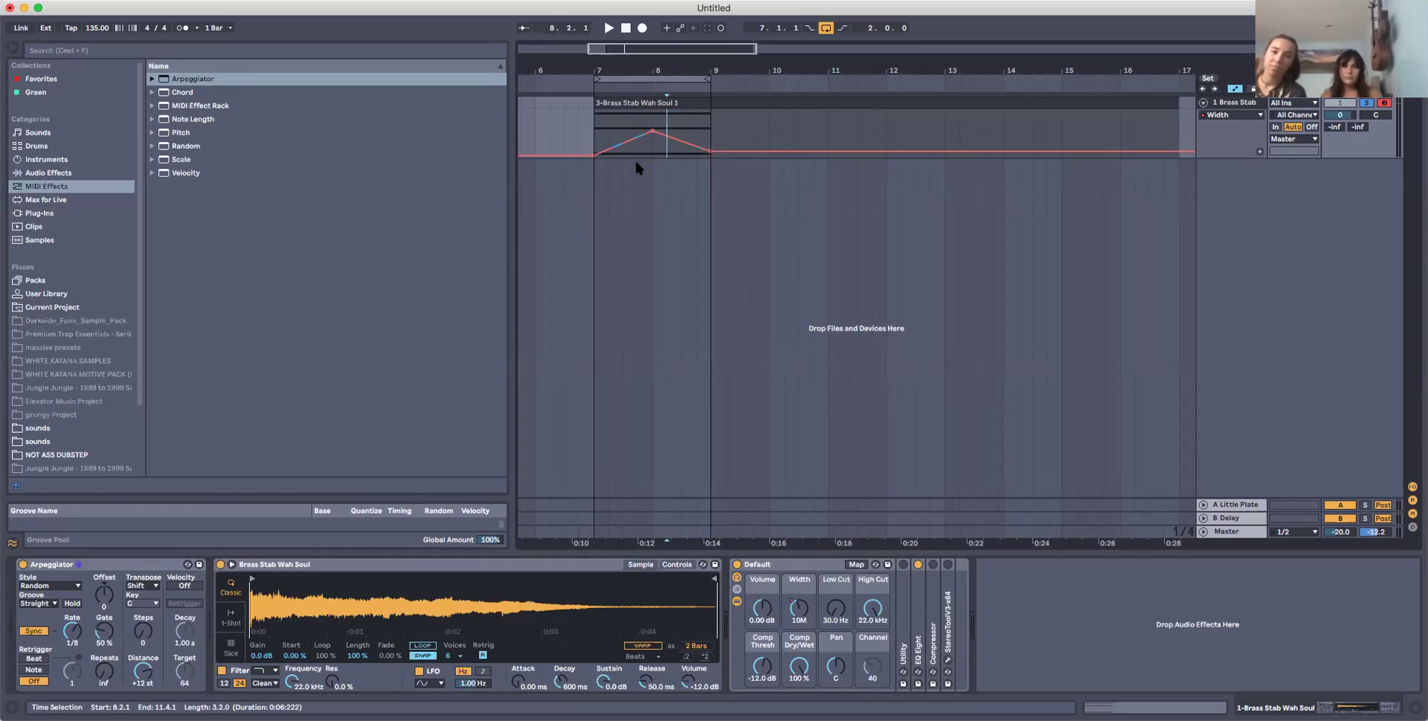
mouse_move(675, 142)
mouse_down()
mouse_move(681, 118)
mouse_move(691, 141)
mouse_up()
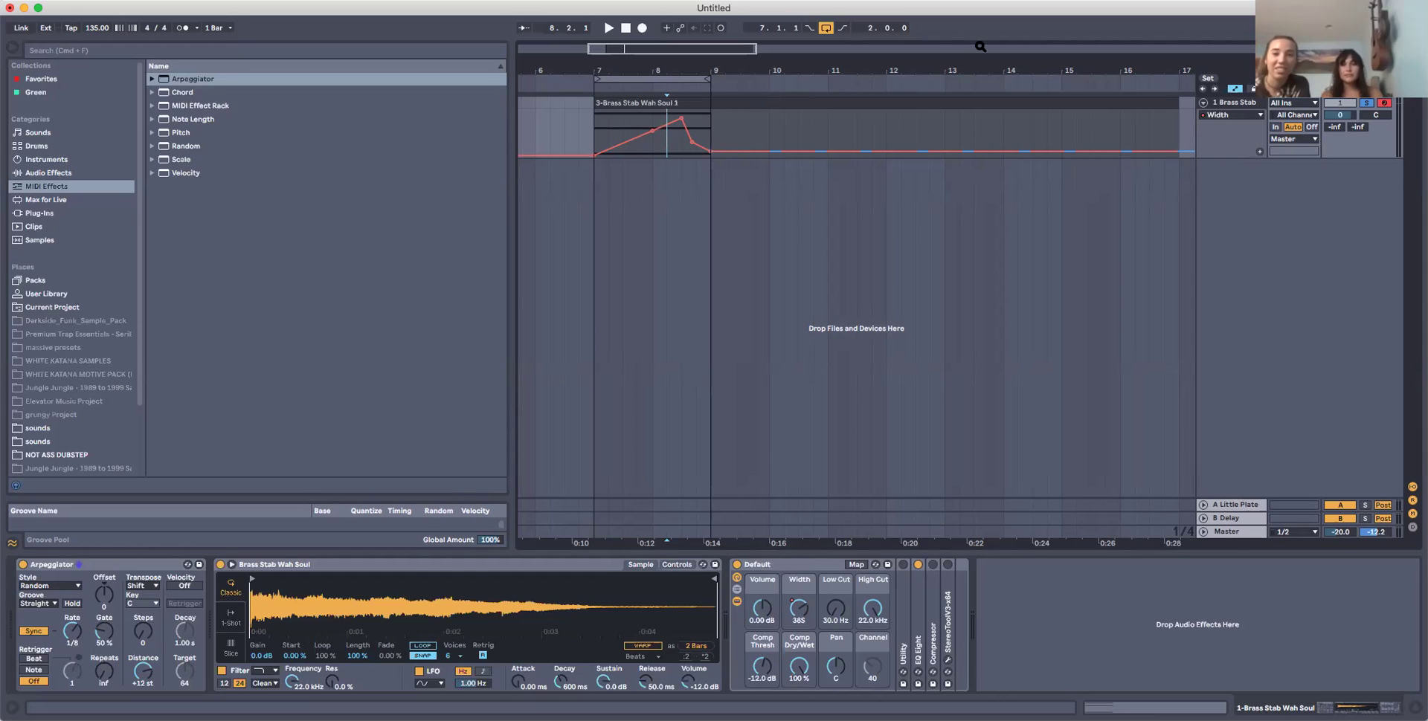
click(10, 8)
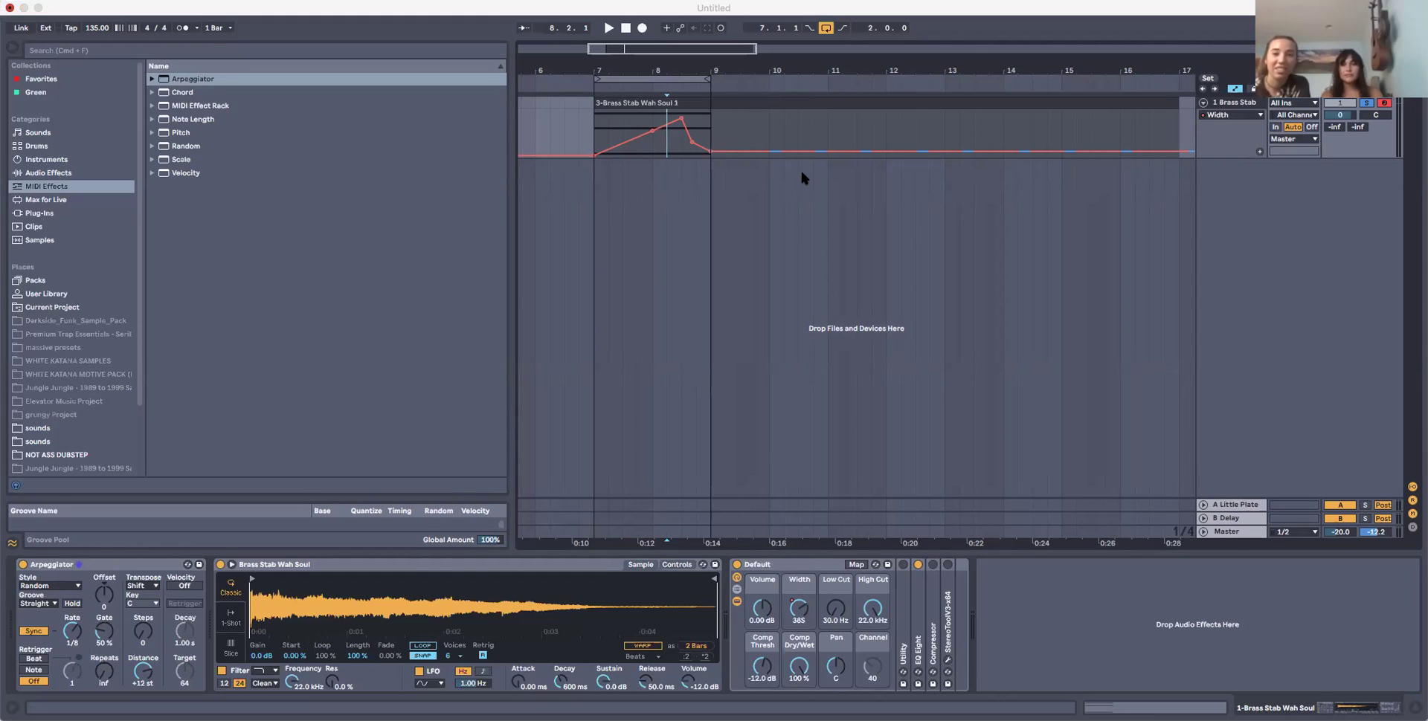